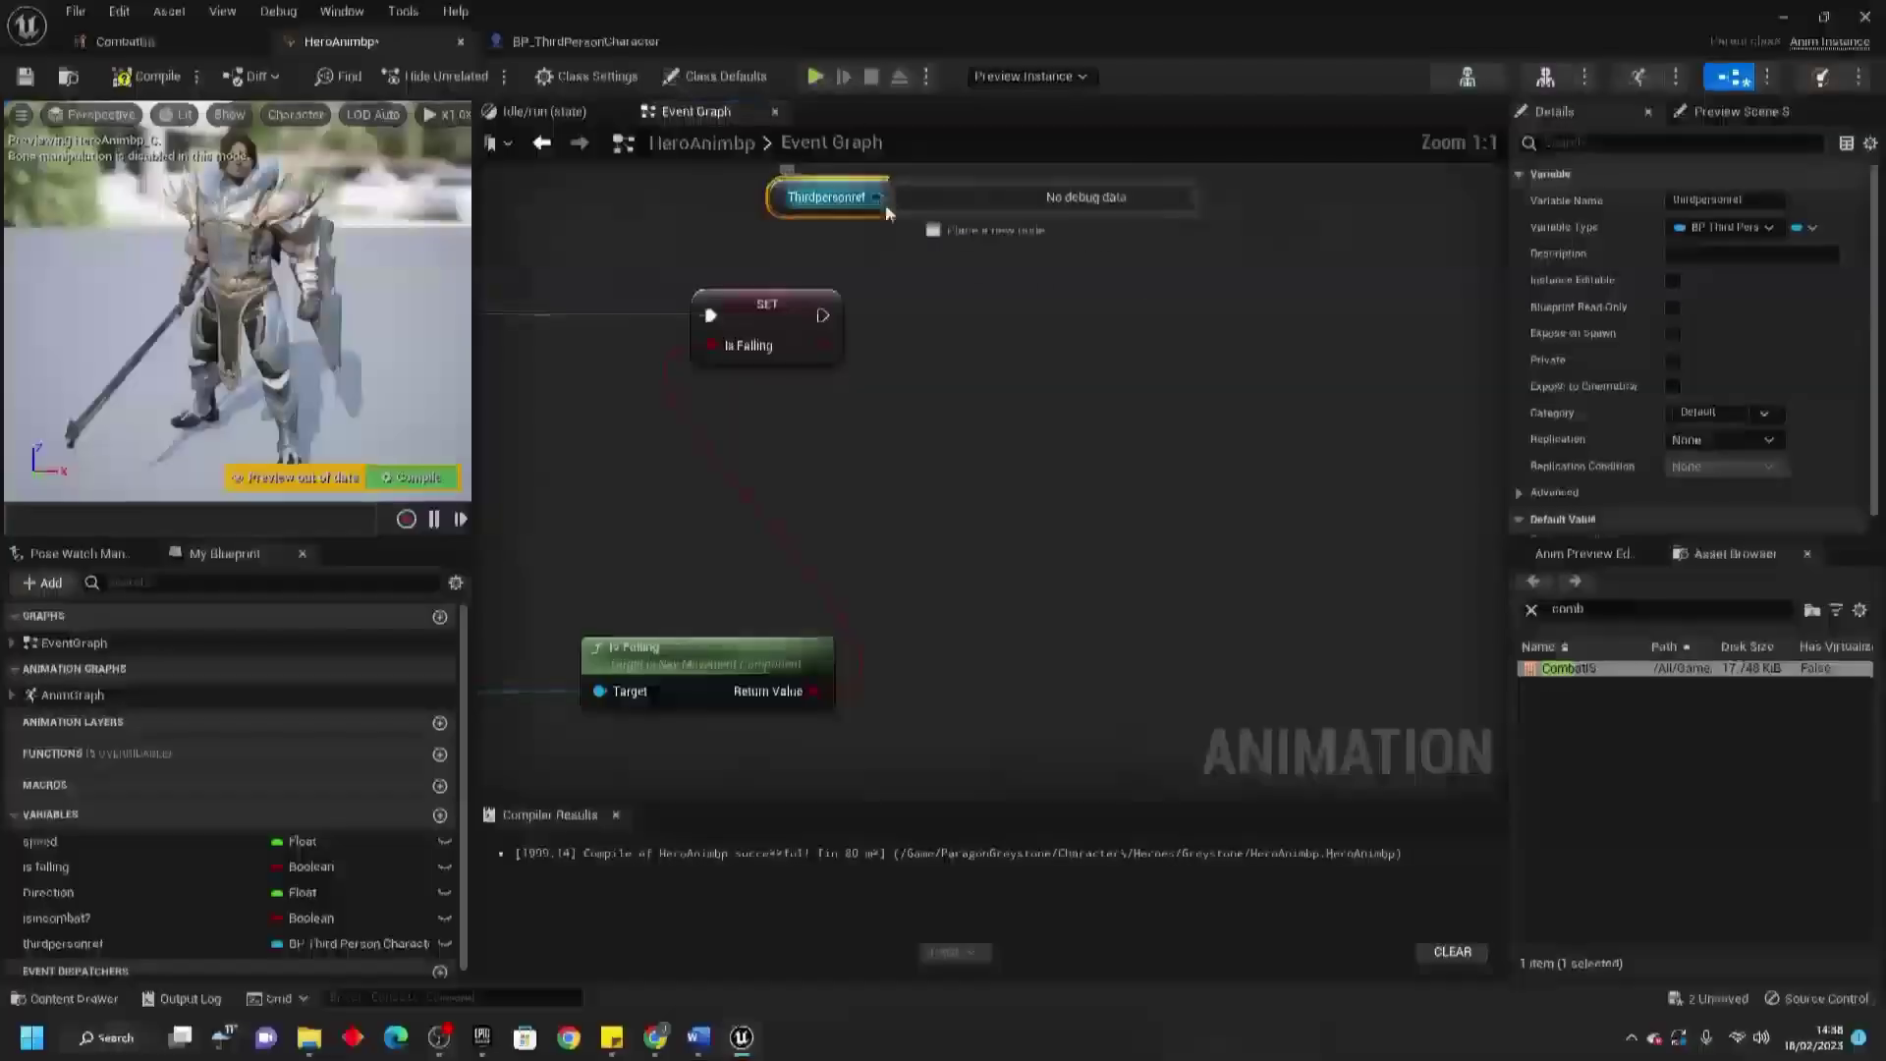
pyautogui.moveTo(892, 197); pyautogui.dragTo(999, 290)
pyautogui.write('movement')
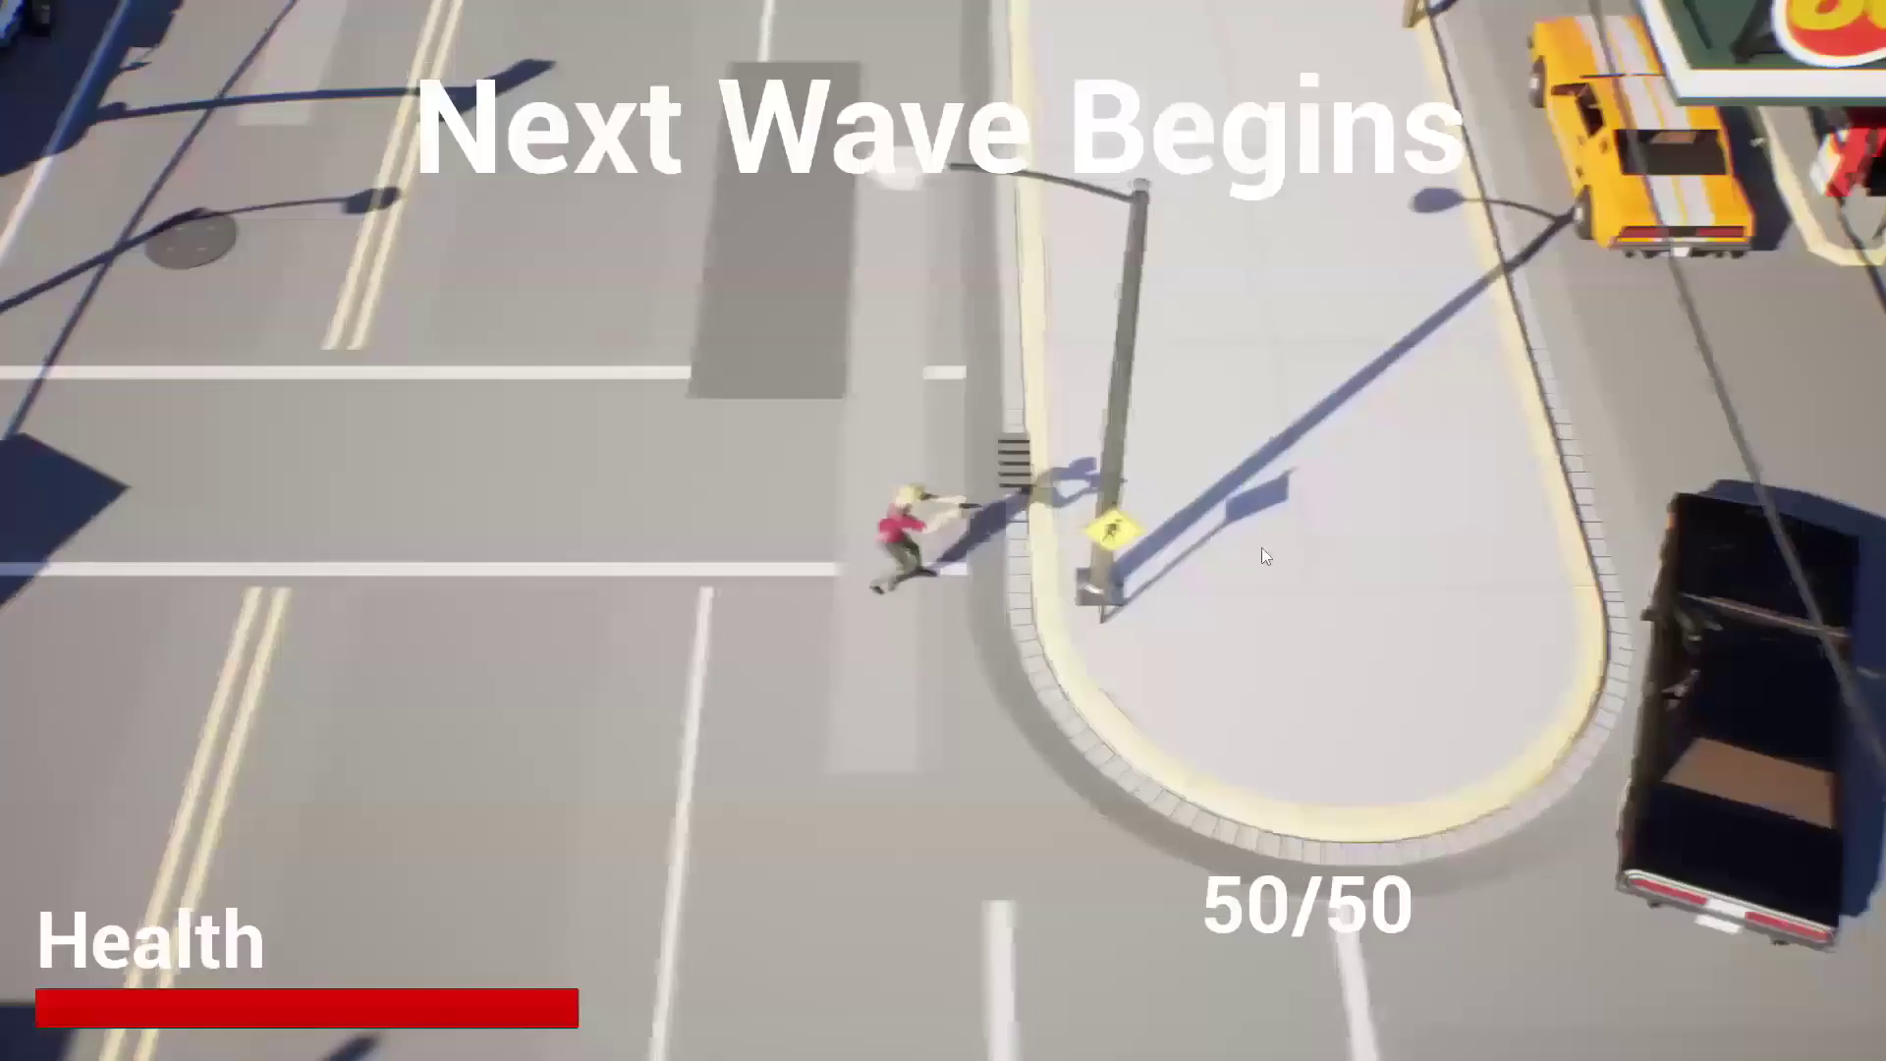
pyautogui.press('a')
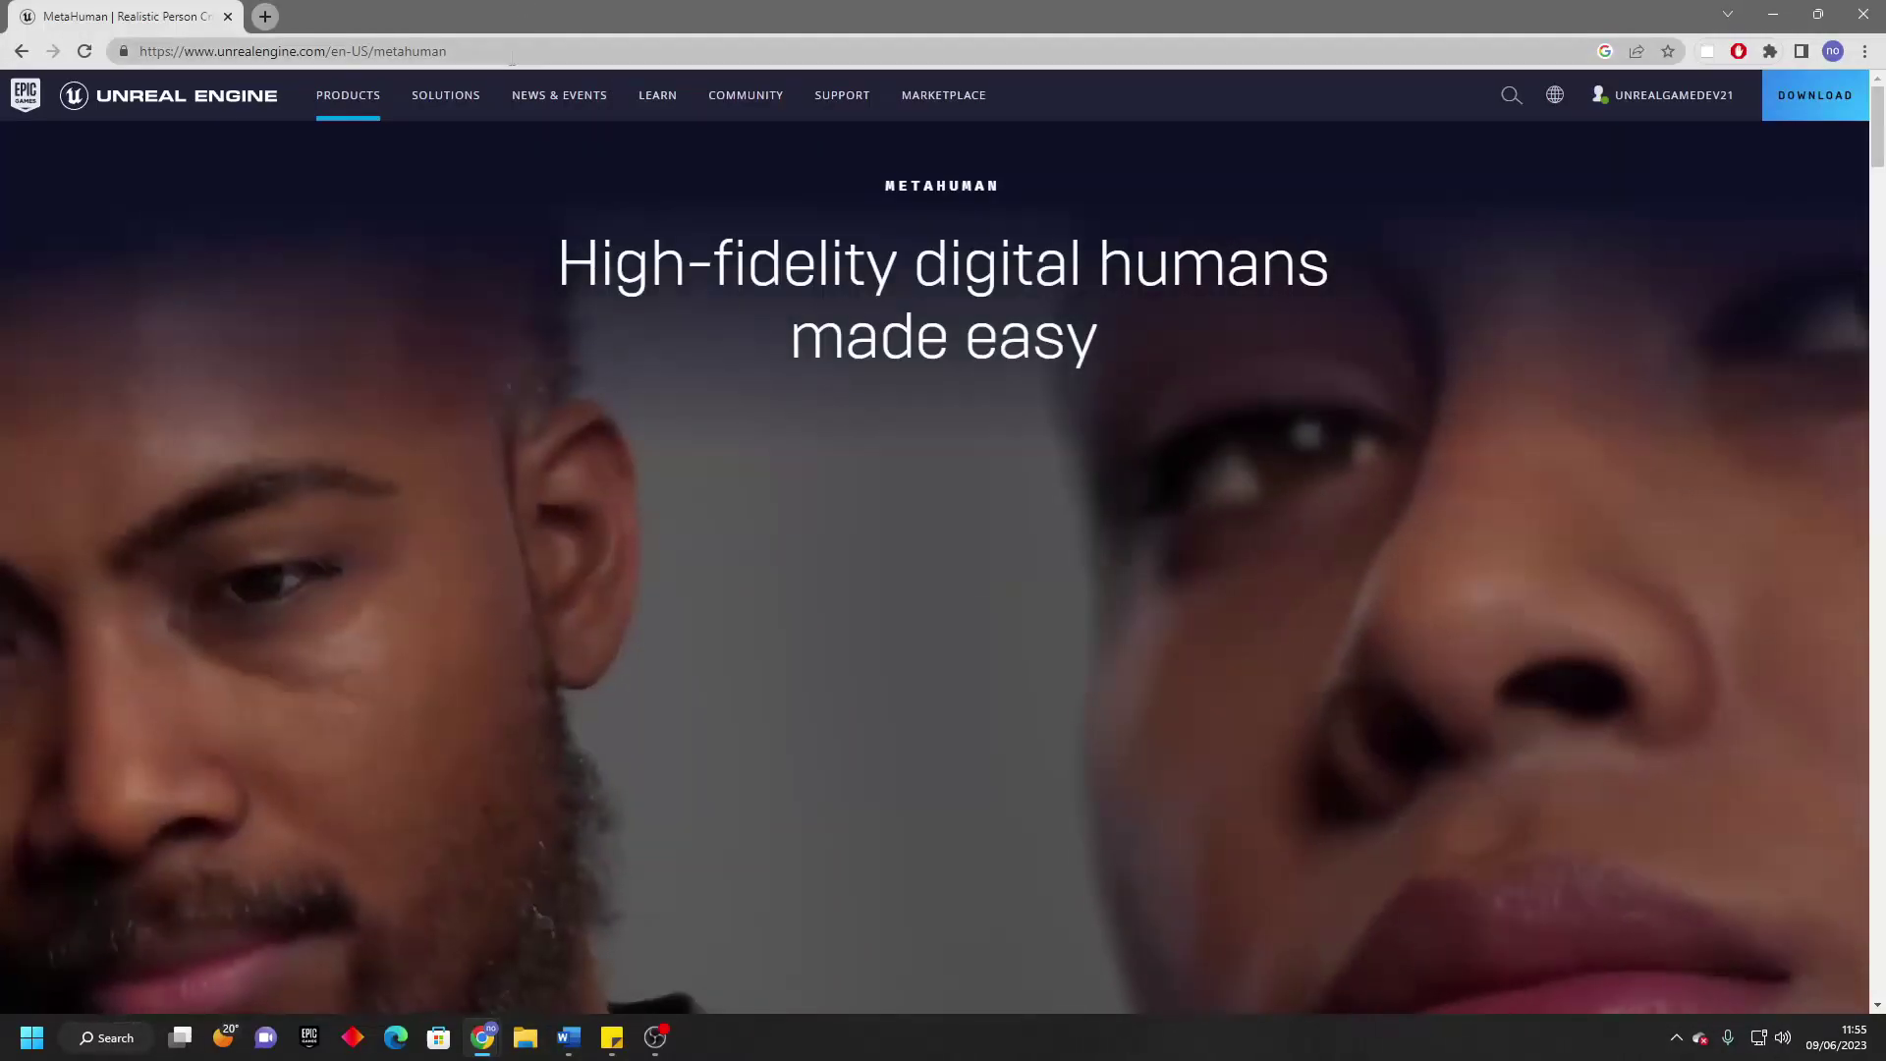
# Look through the introduction and Overview section of the MetaHuman web page.
pyautogui.click(512, 54)
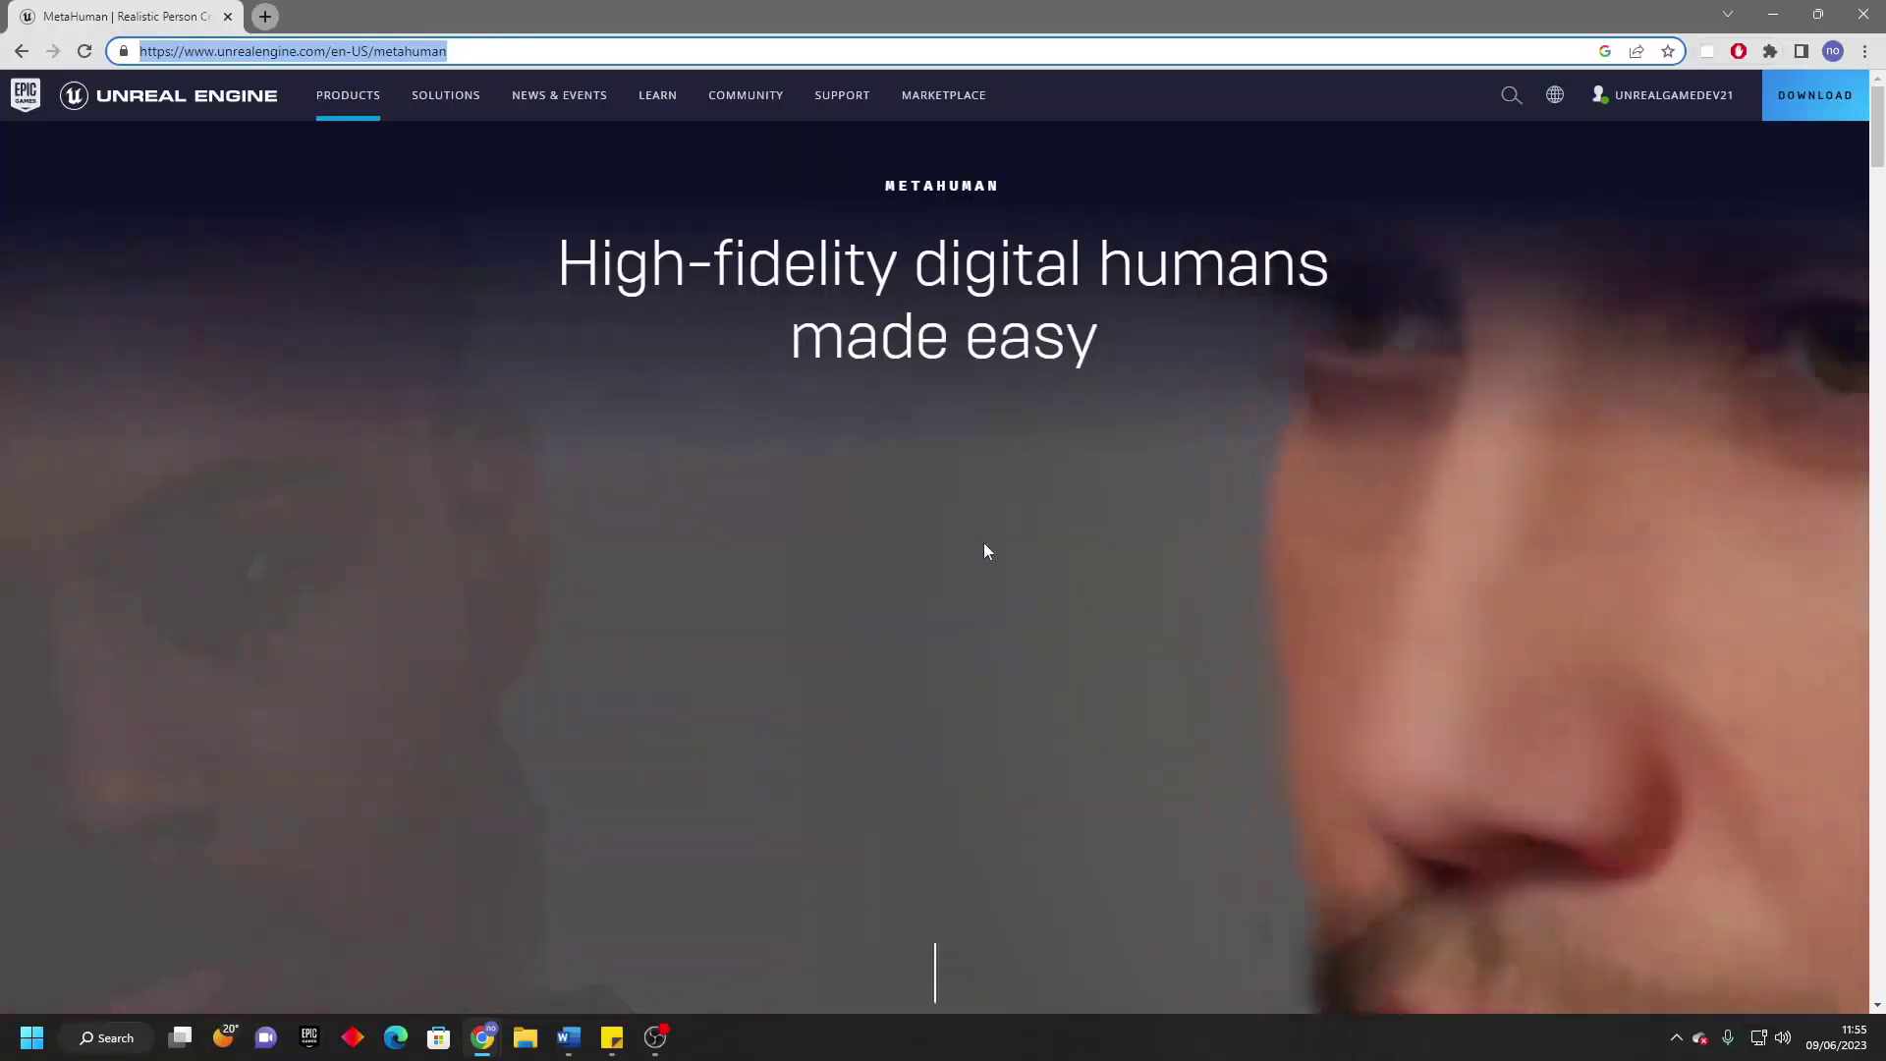
pyautogui.scroll(-5, 985, 547)
pyautogui.scroll(-3, 897, 585)
pyautogui.scroll(-3, 962, 574)
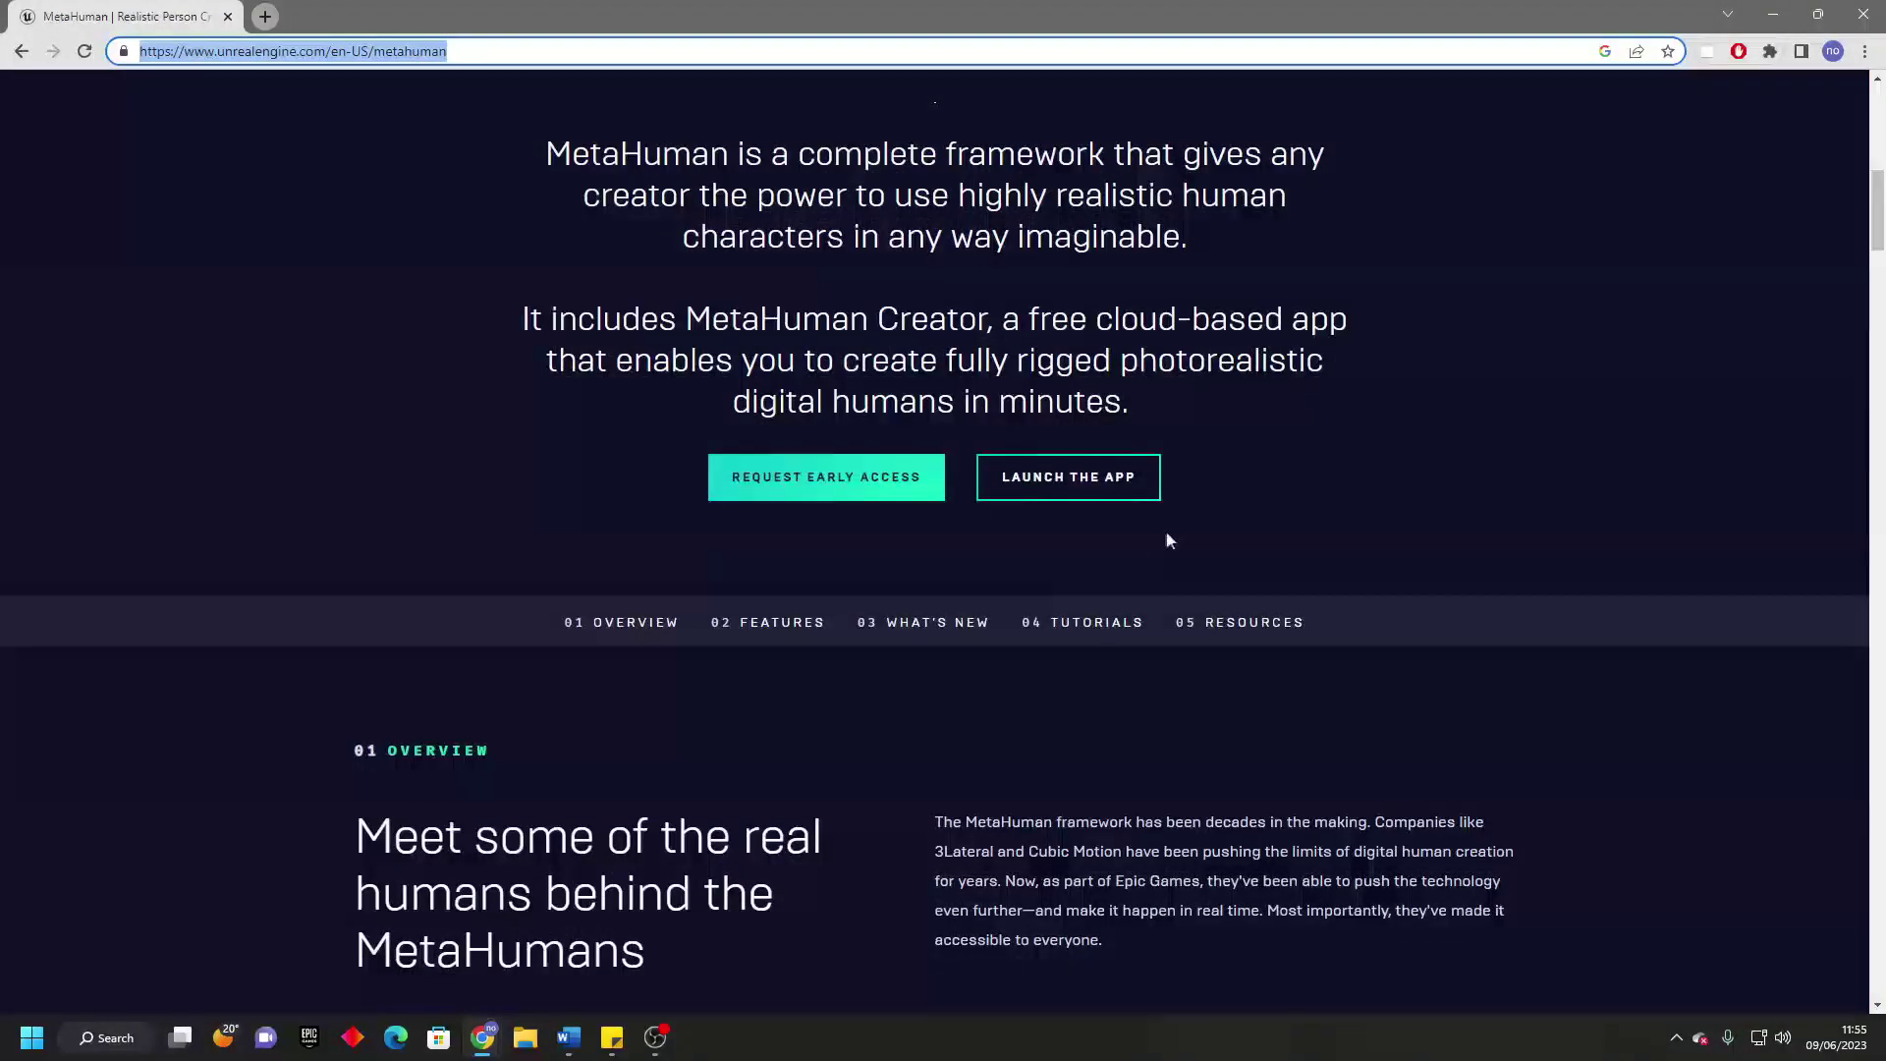
pyautogui.scroll(-6, 1275, 509)
pyautogui.scroll(4, 1361, 521)
pyautogui.scroll(-15, 1371, 531)
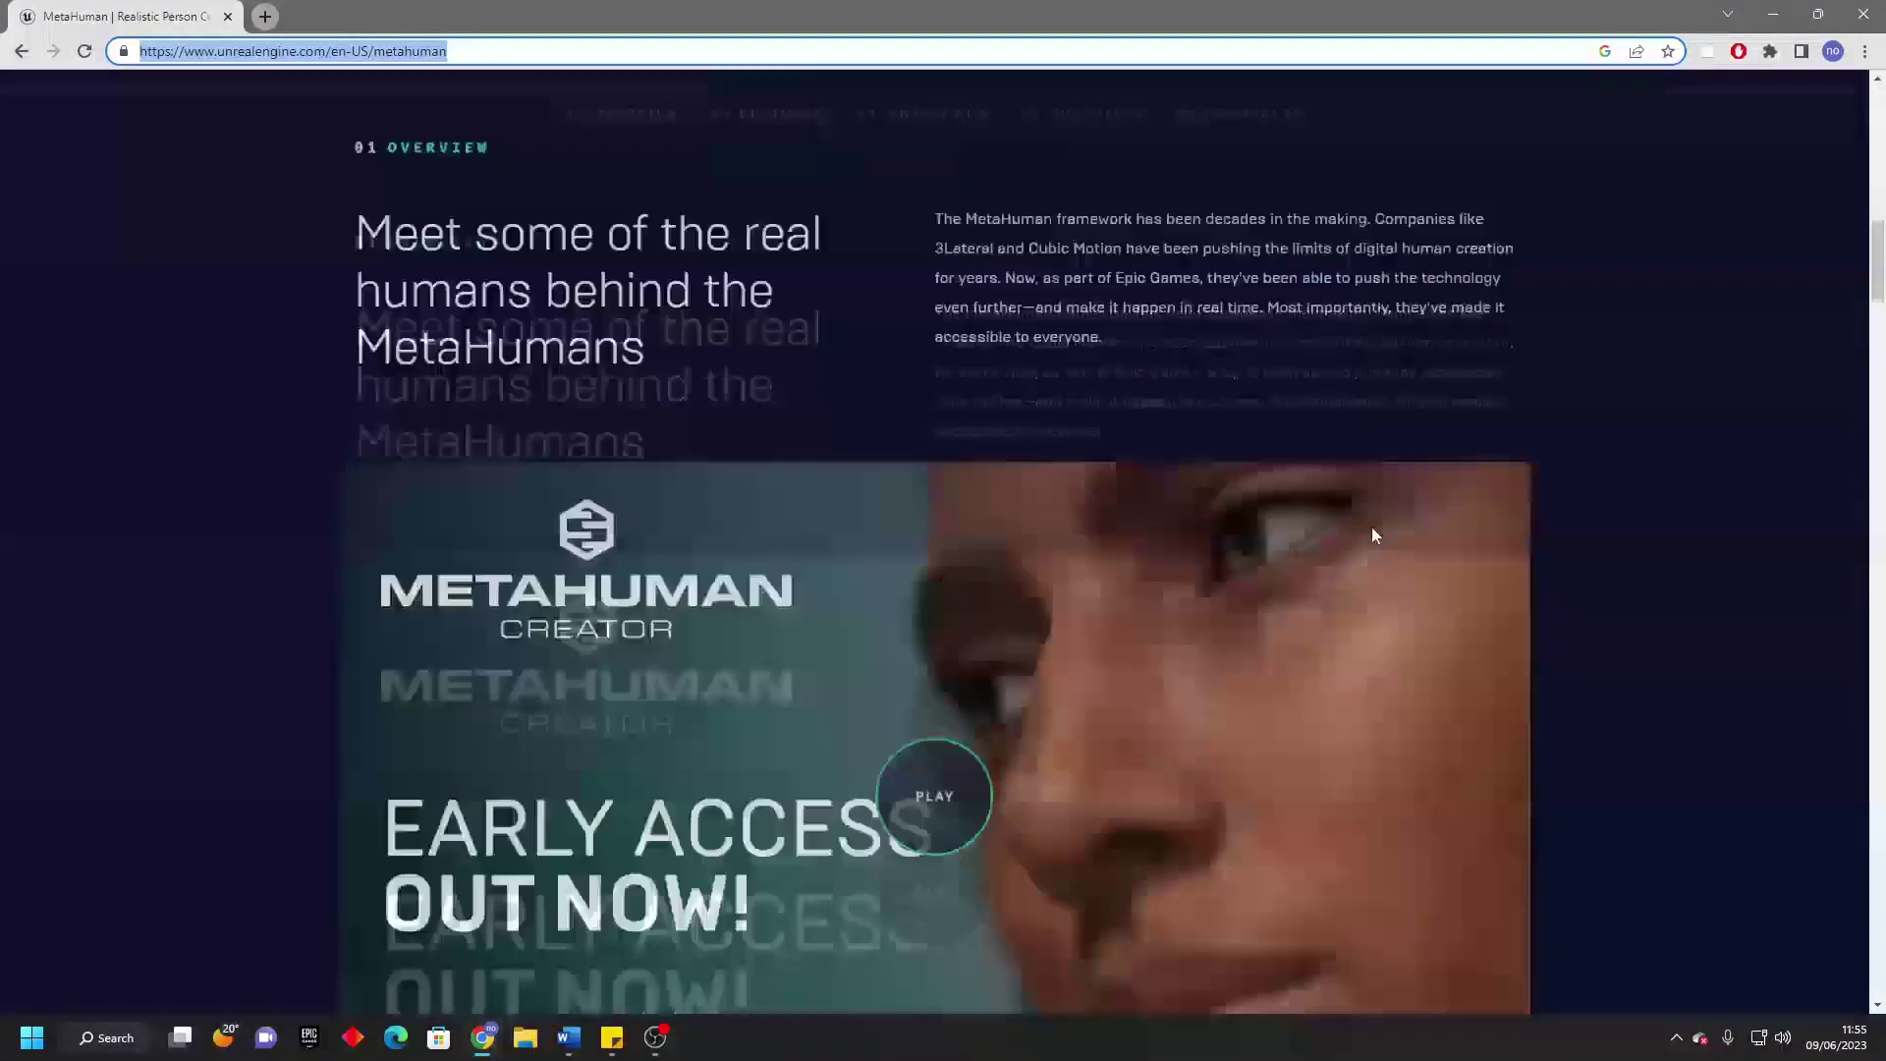
pyautogui.scroll(7, 1477, 589)
pyautogui.scroll(10, 1336, 587)
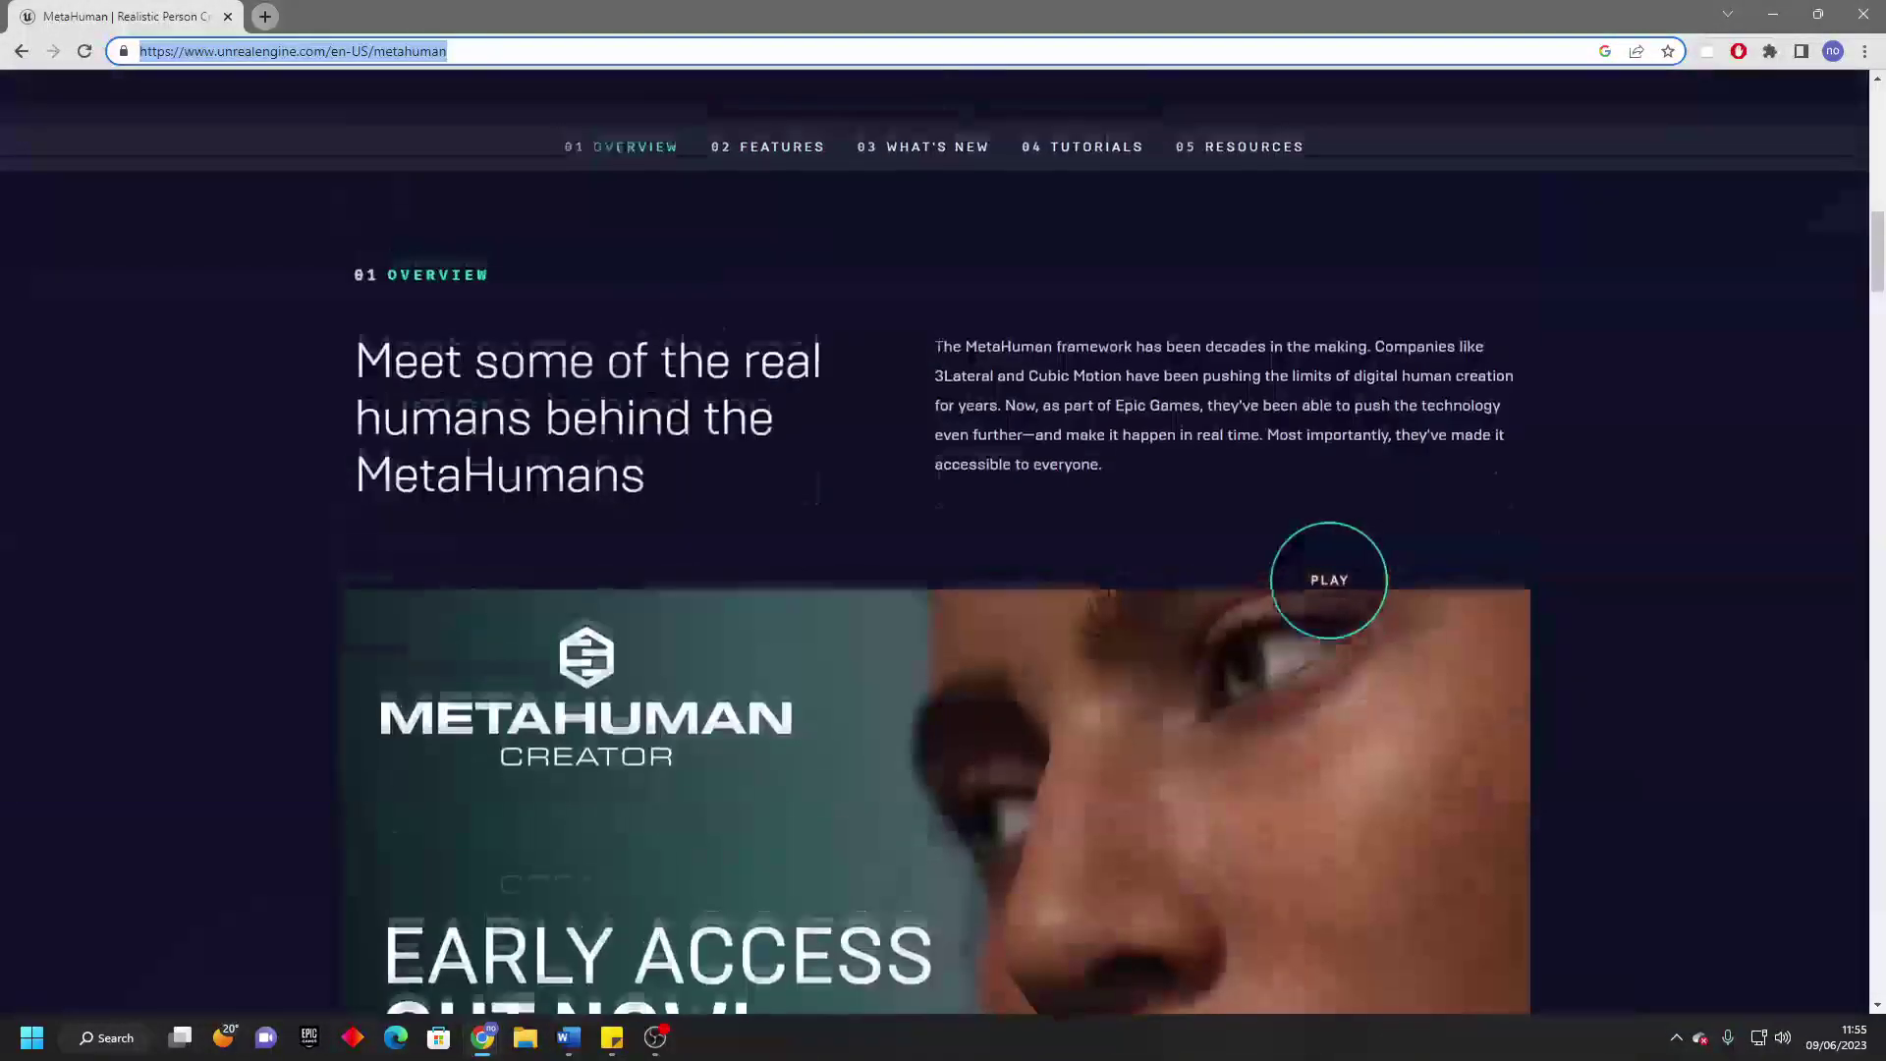
# Launch the MetaHuman Creator web app with the version set to Unreal Engine 5.1.
pyautogui.scroll(3, 1074, 616)
pyautogui.scroll(-2, 1074, 616)
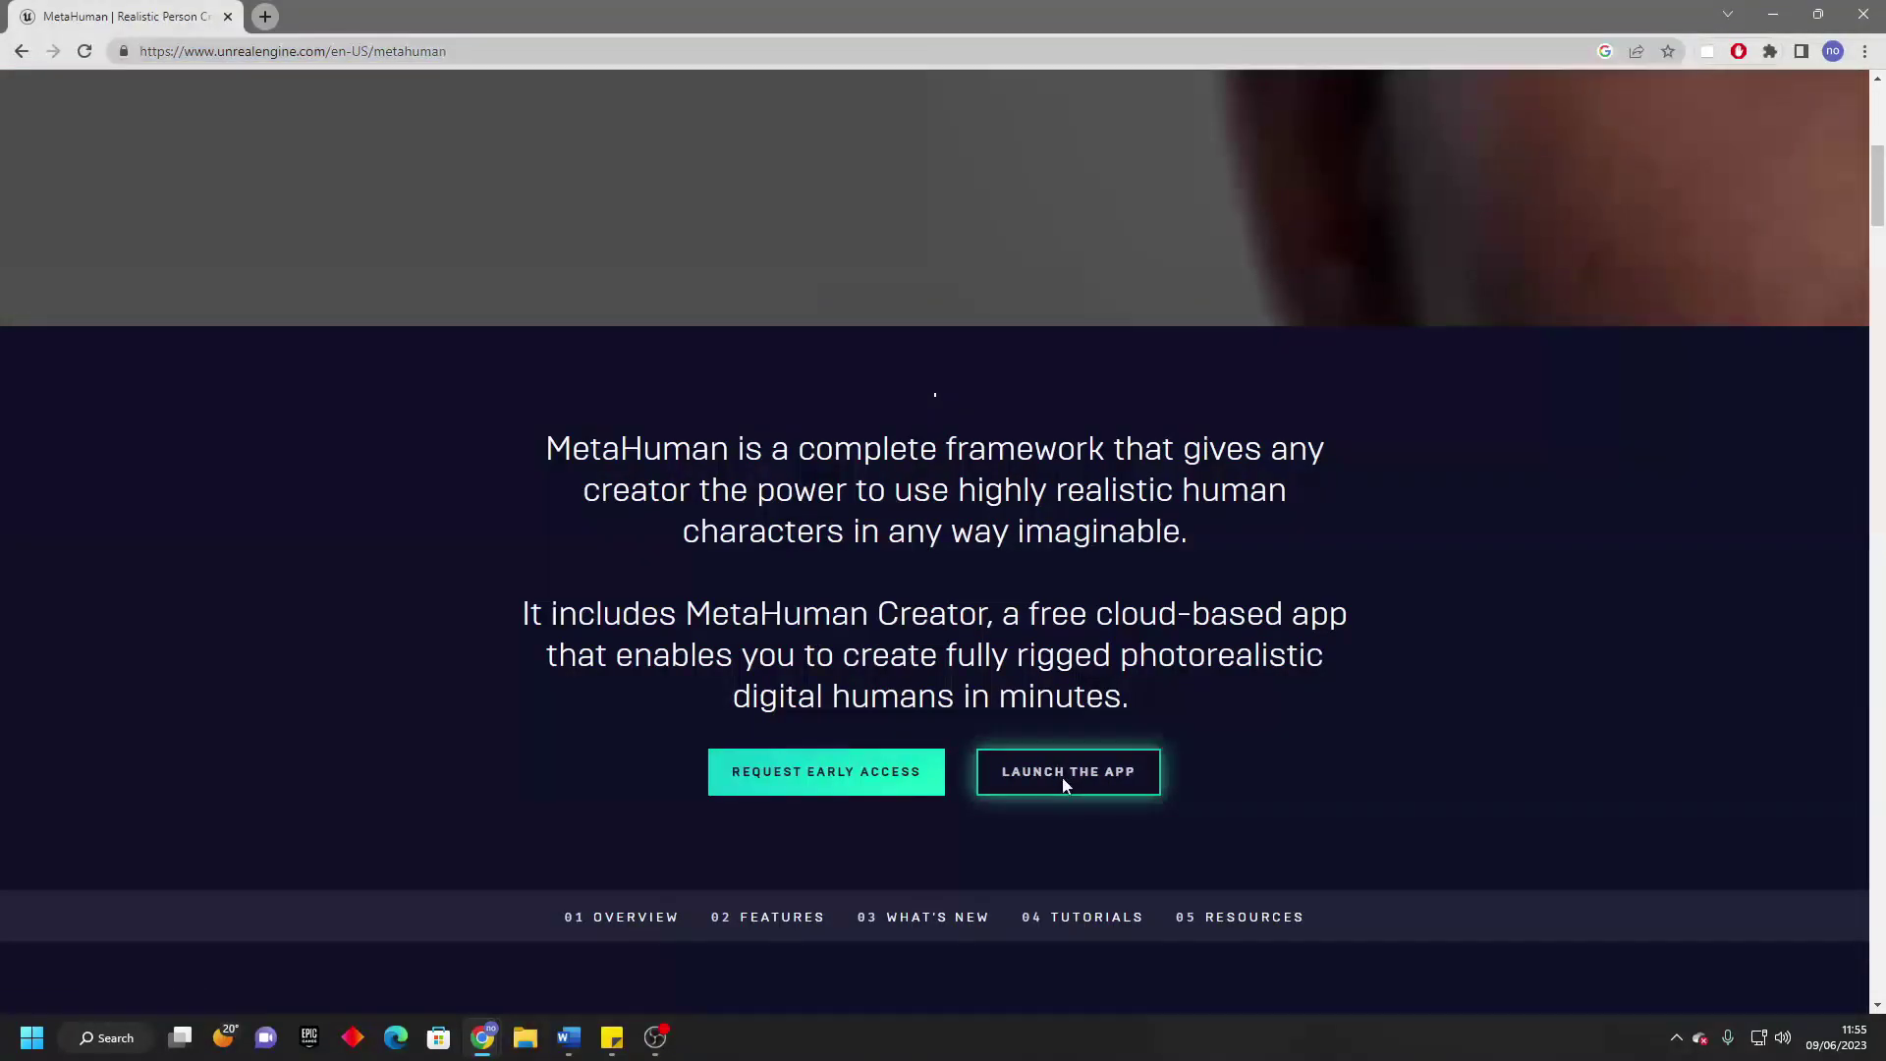
pyautogui.click(1064, 783)
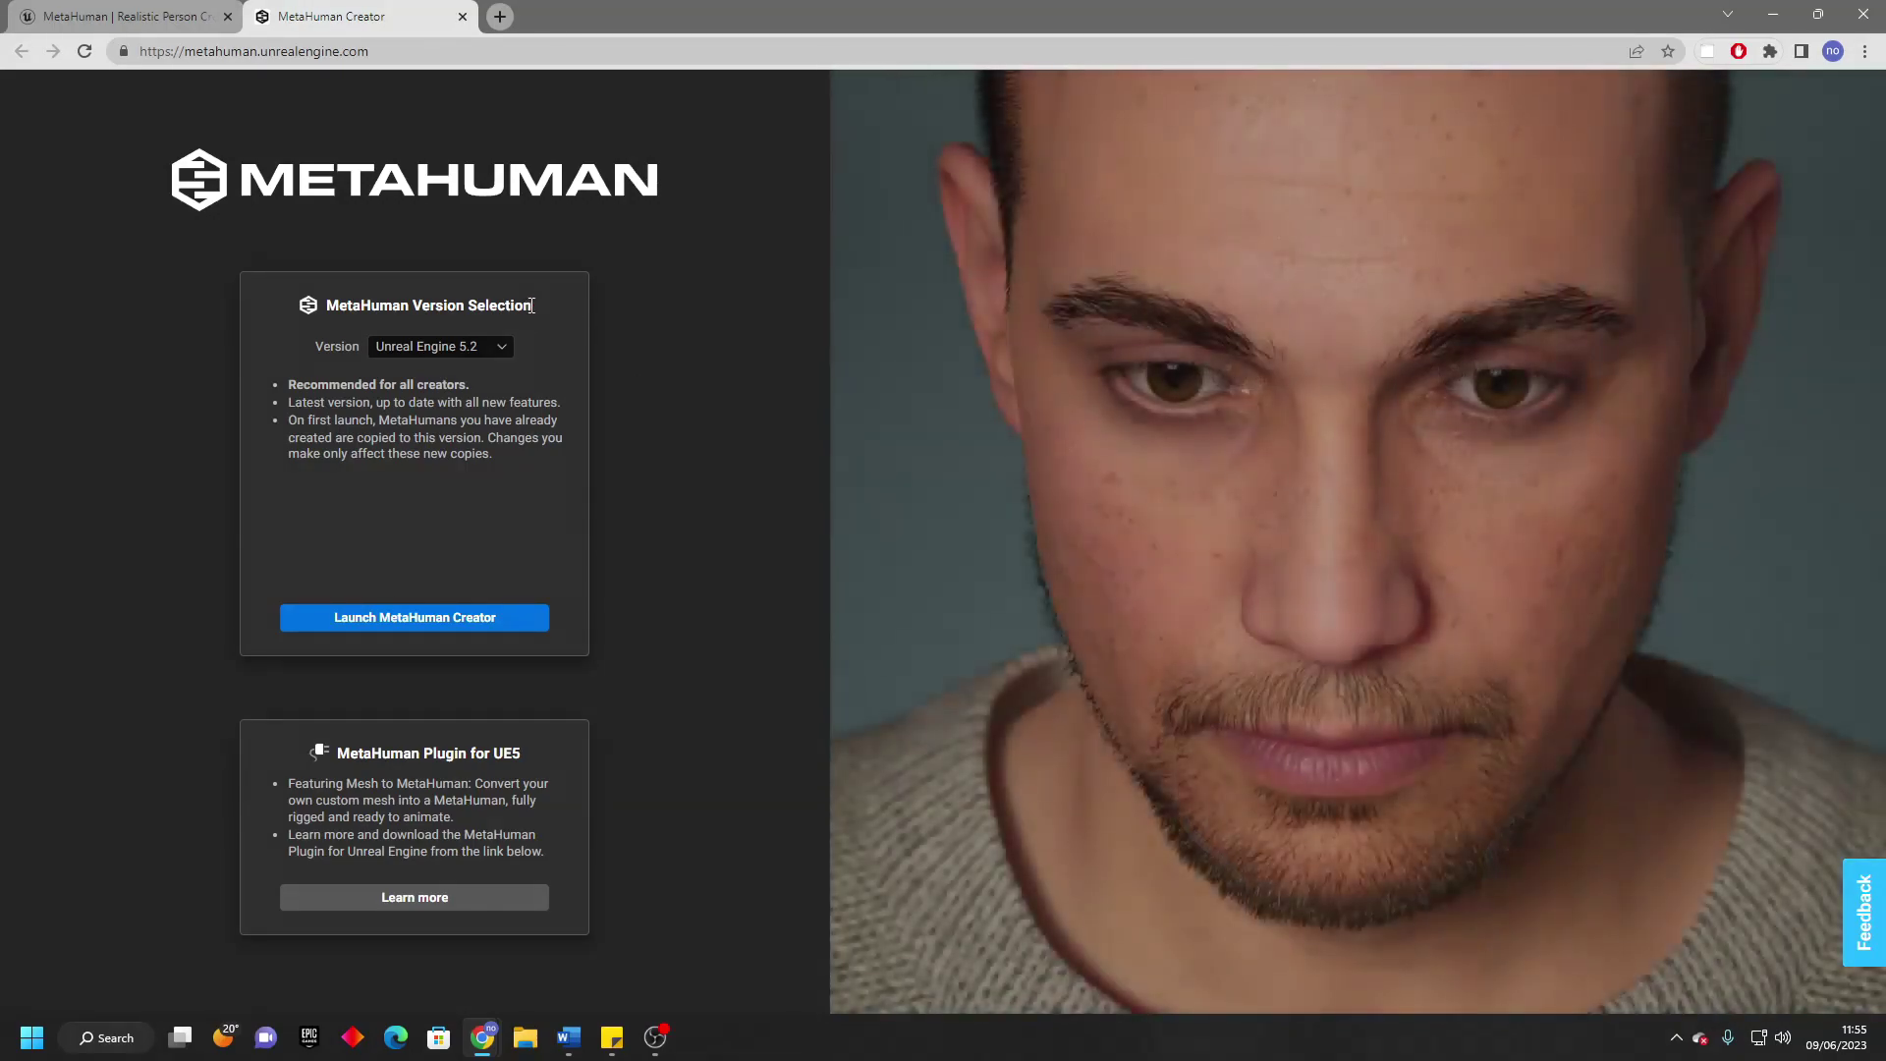
pyautogui.click(496, 346)
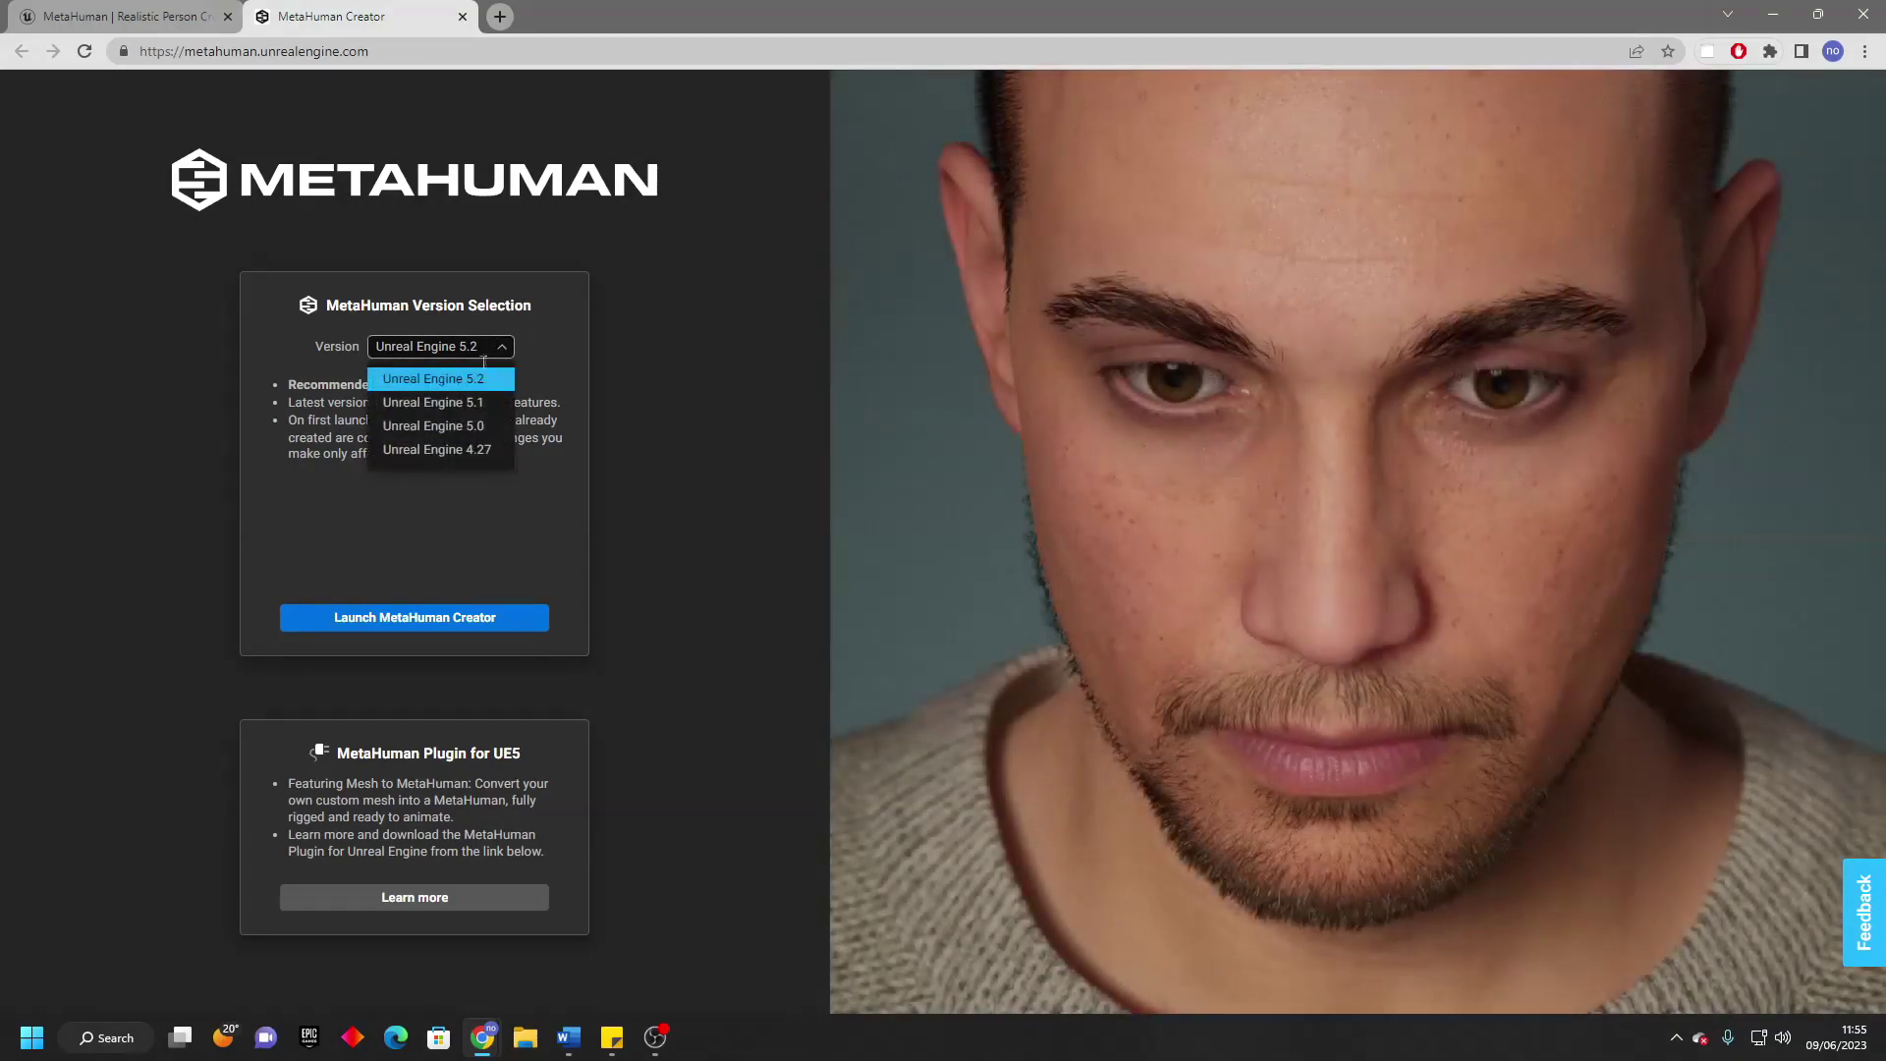
pyautogui.click(469, 402)
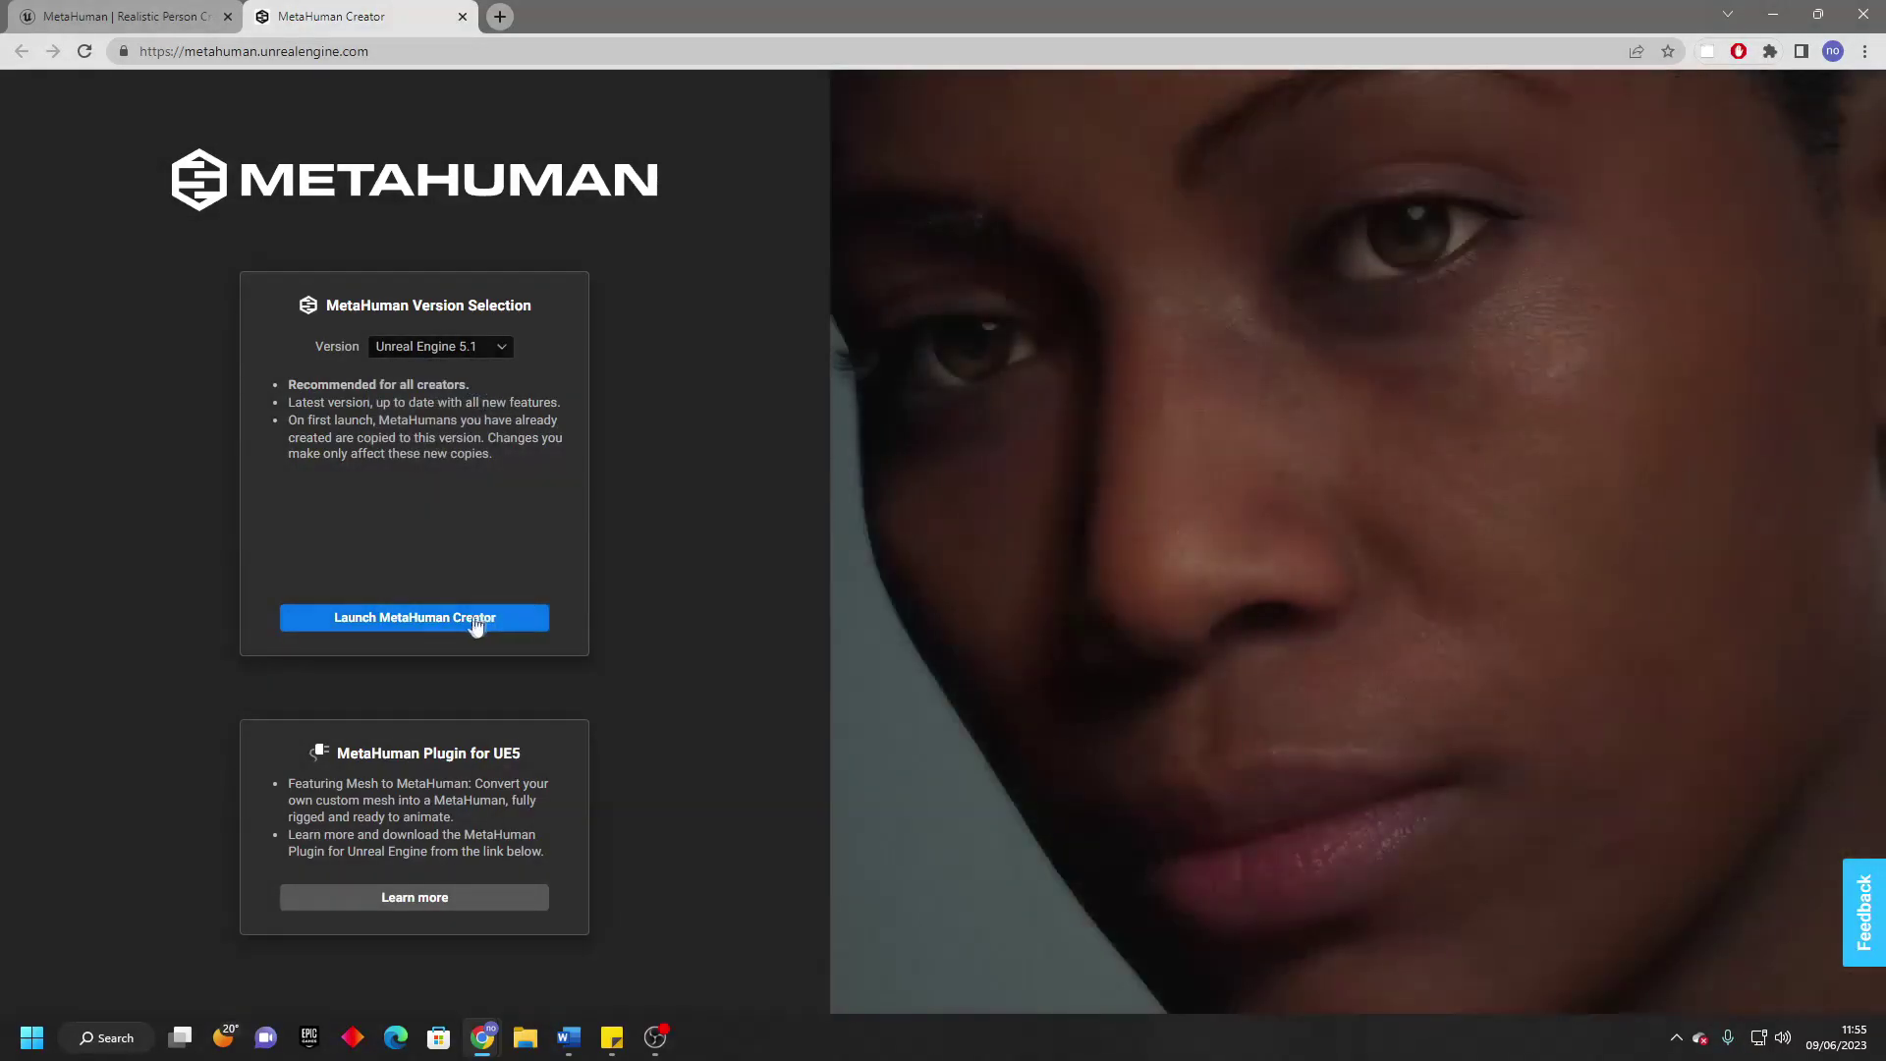
pyautogui.click(442, 619)
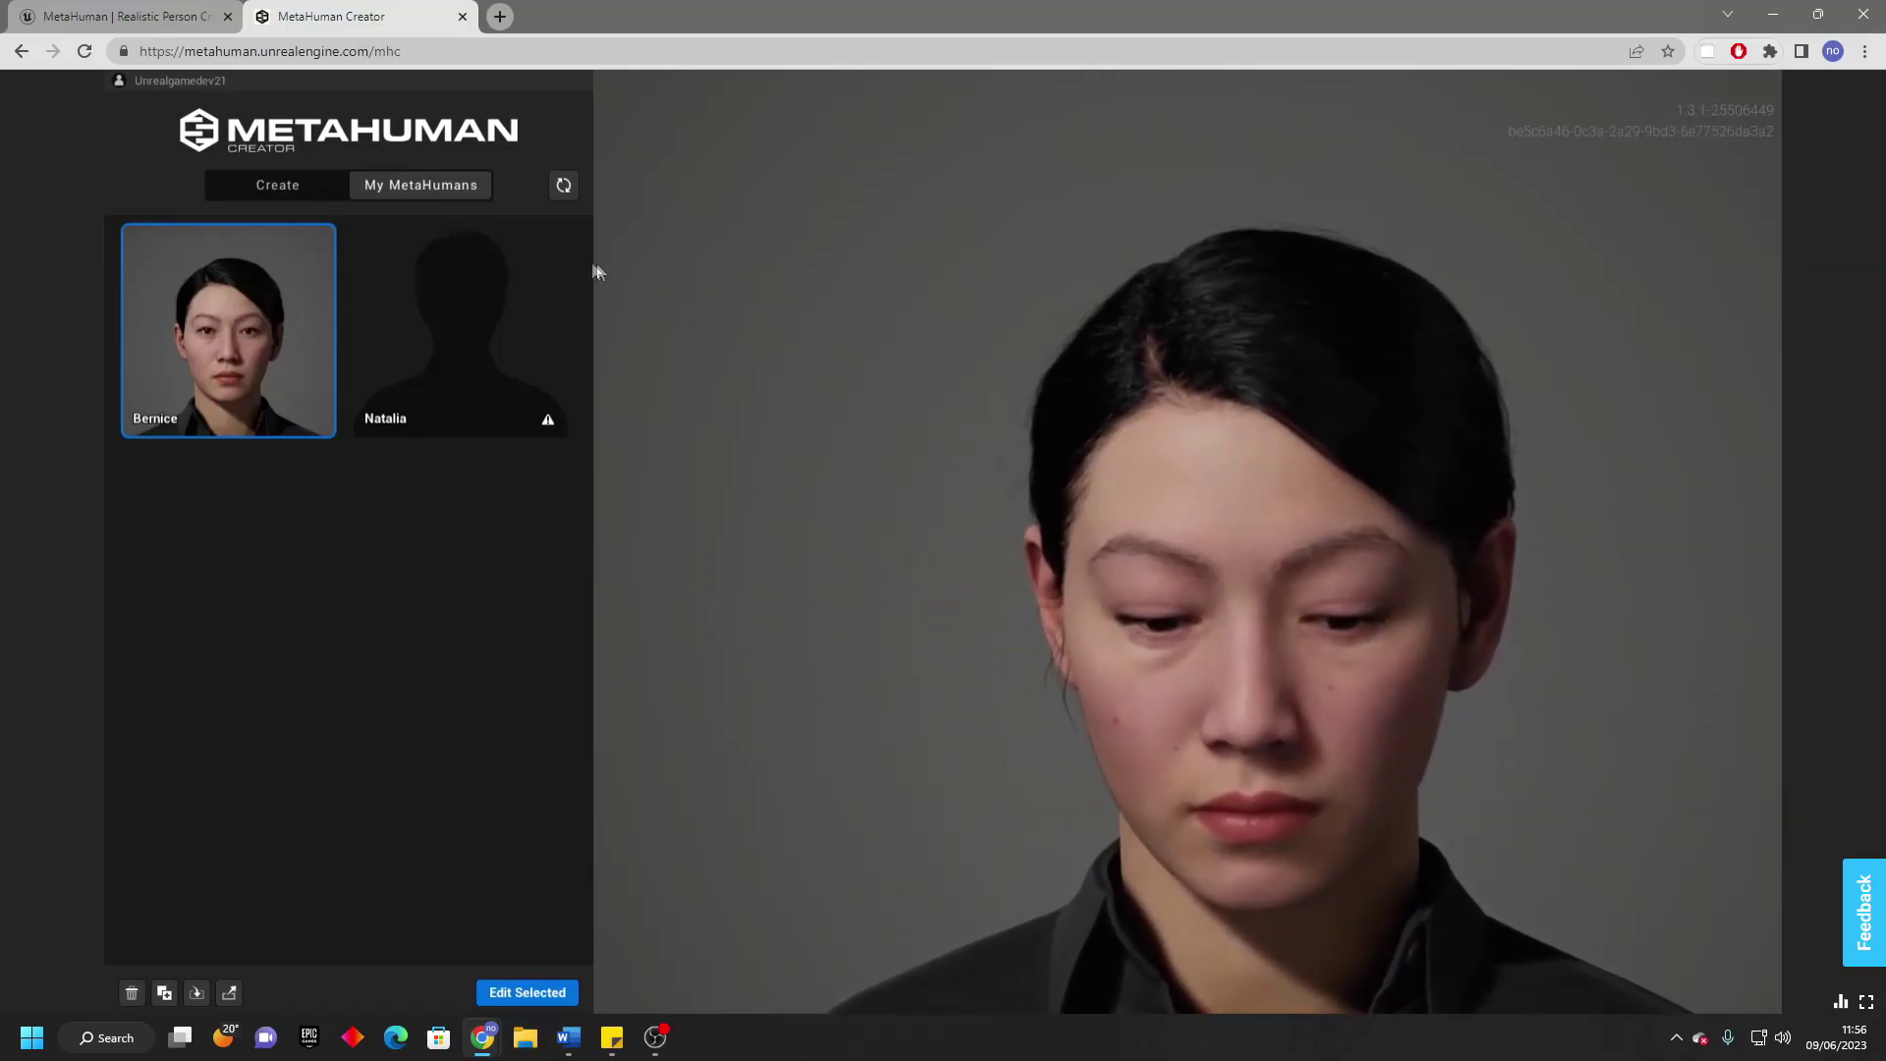
# Create a new MetaHuman using the Hana preset as the starting point.
pyautogui.click(263, 192)
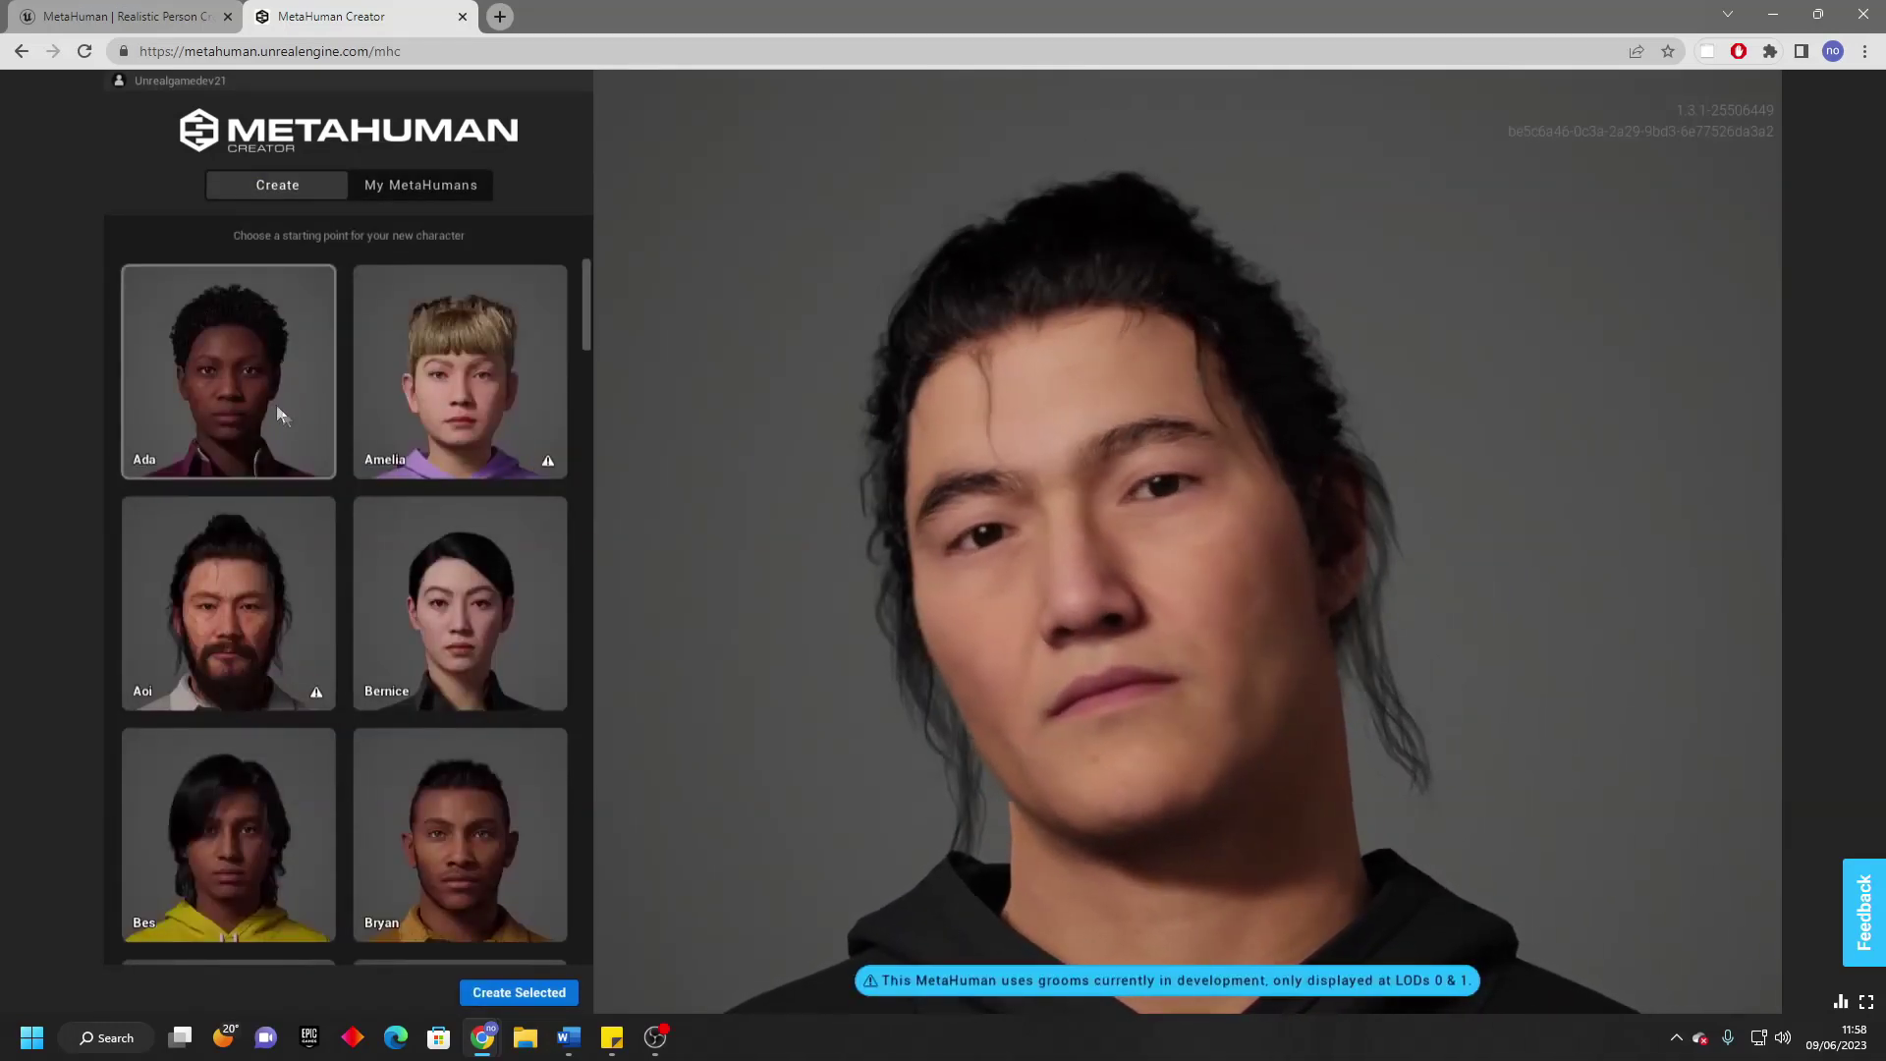
pyautogui.scroll(-3, 338, 439)
pyautogui.scroll(-7, 332, 454)
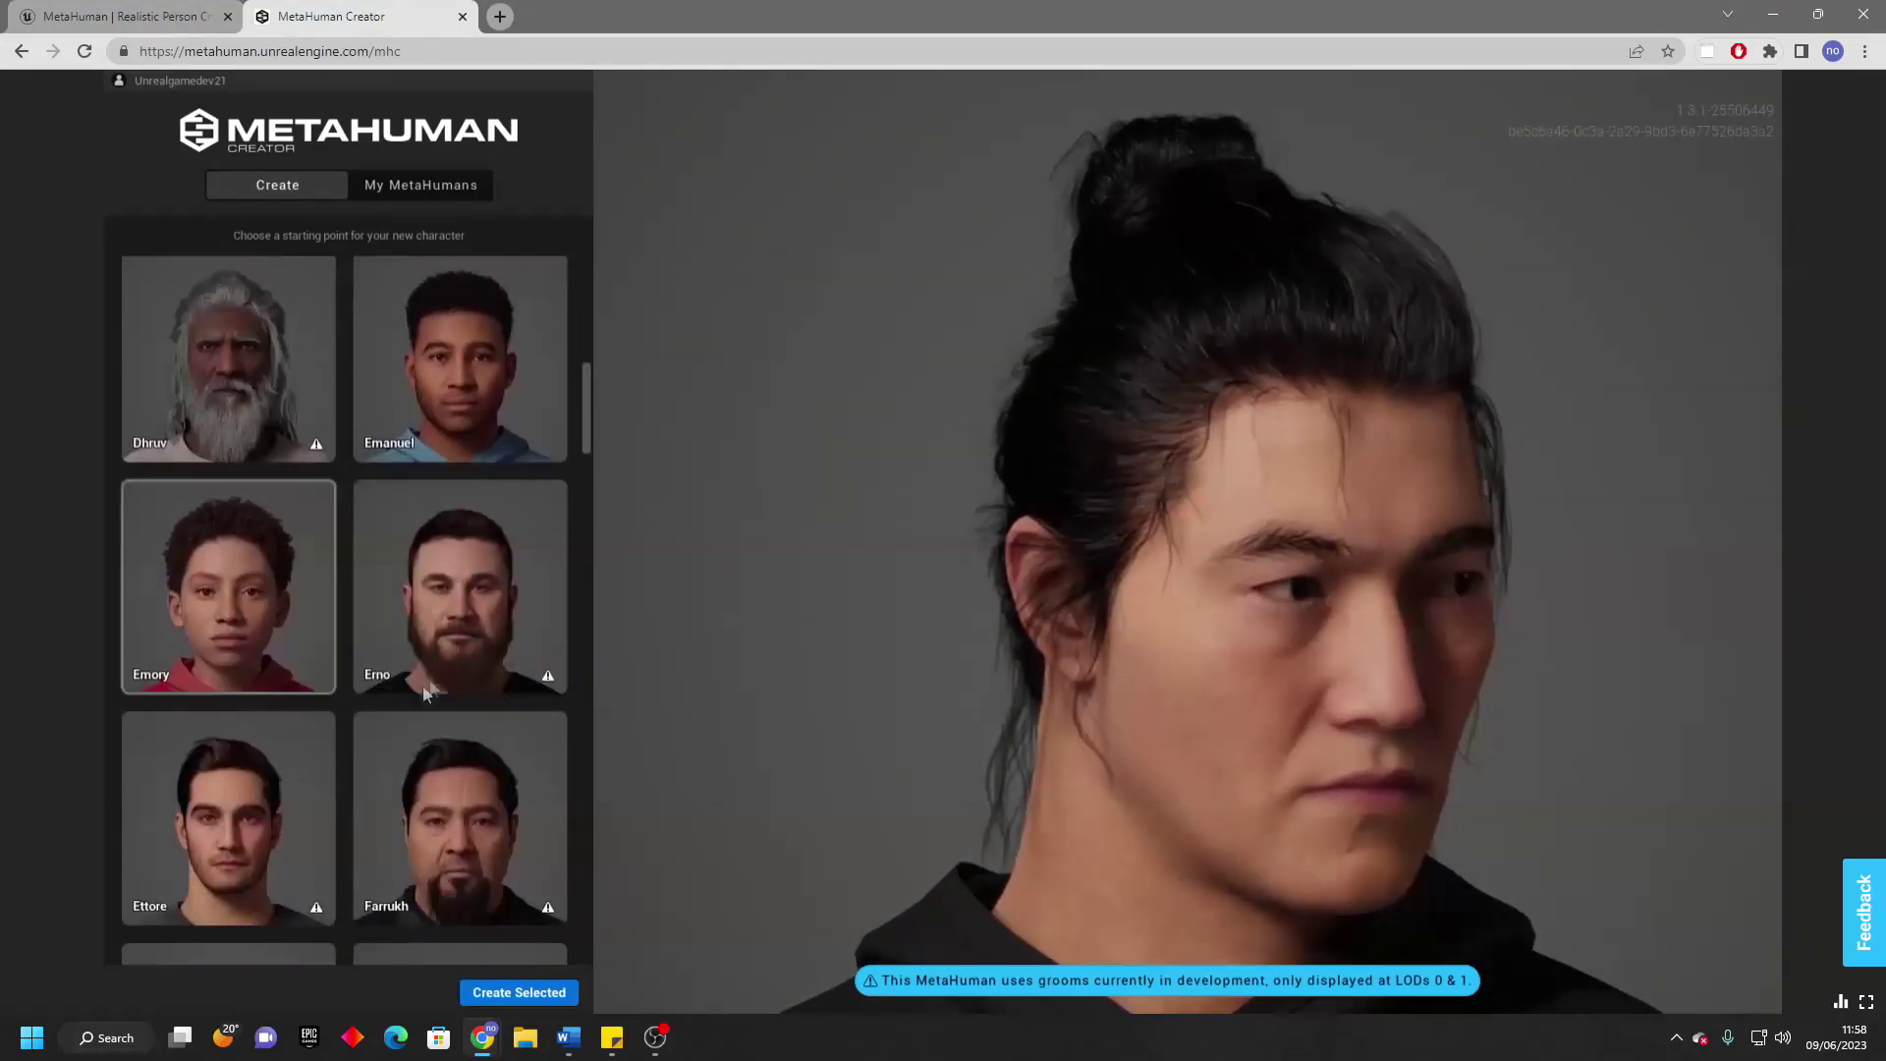
pyautogui.scroll(-4, 375, 551)
pyautogui.scroll(-5, 373, 550)
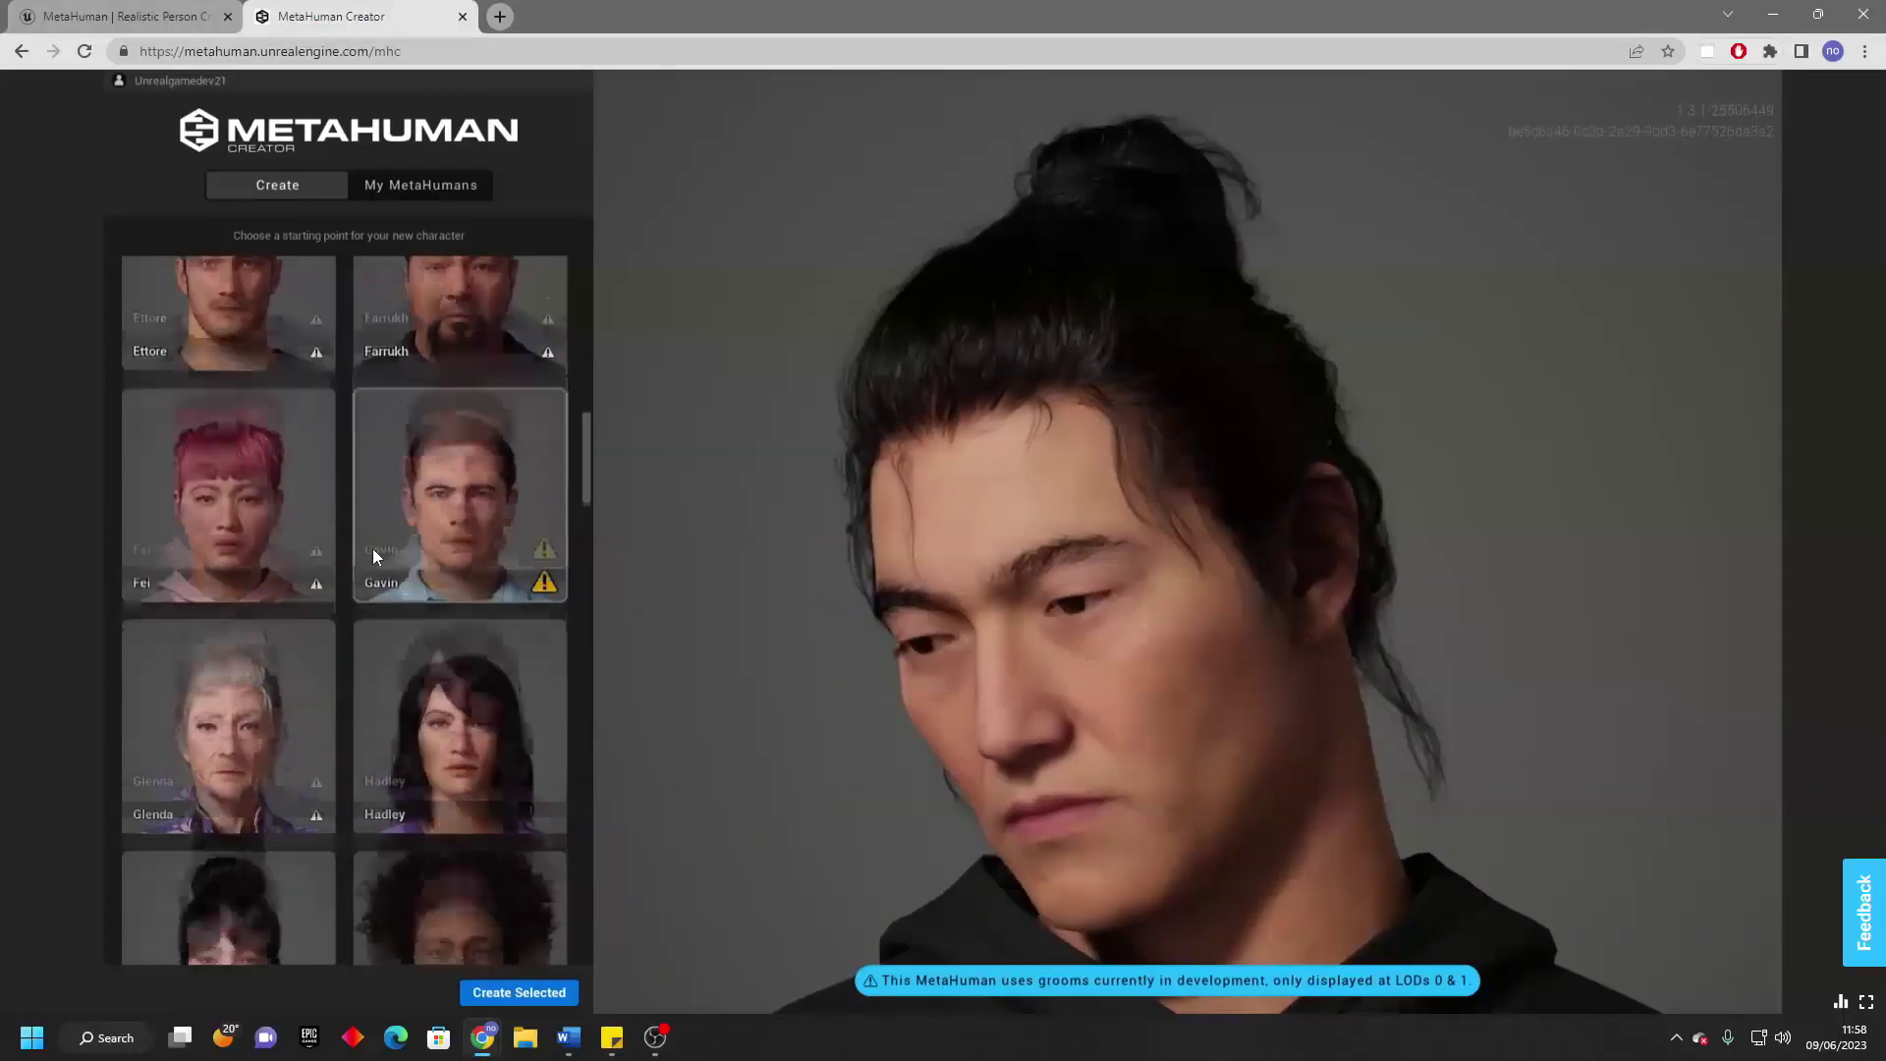
pyautogui.click(278, 470)
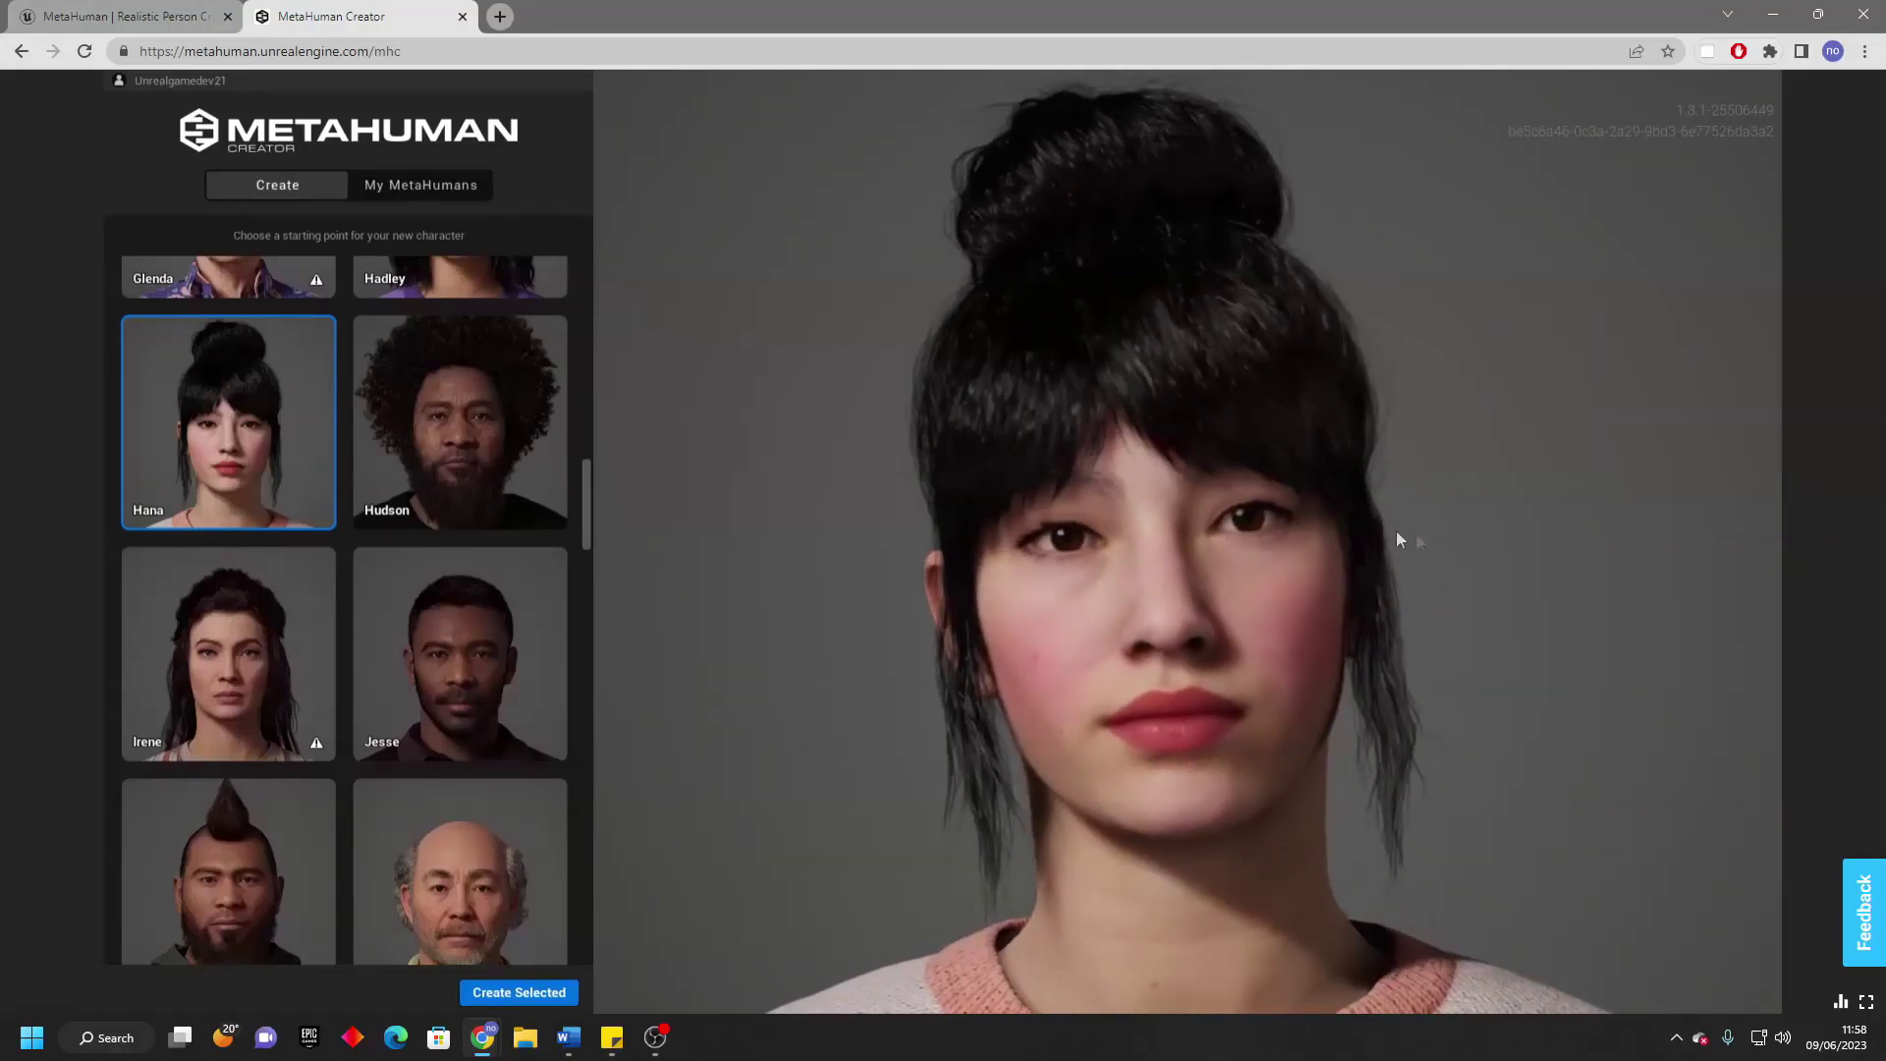
pyautogui.click(520, 992)
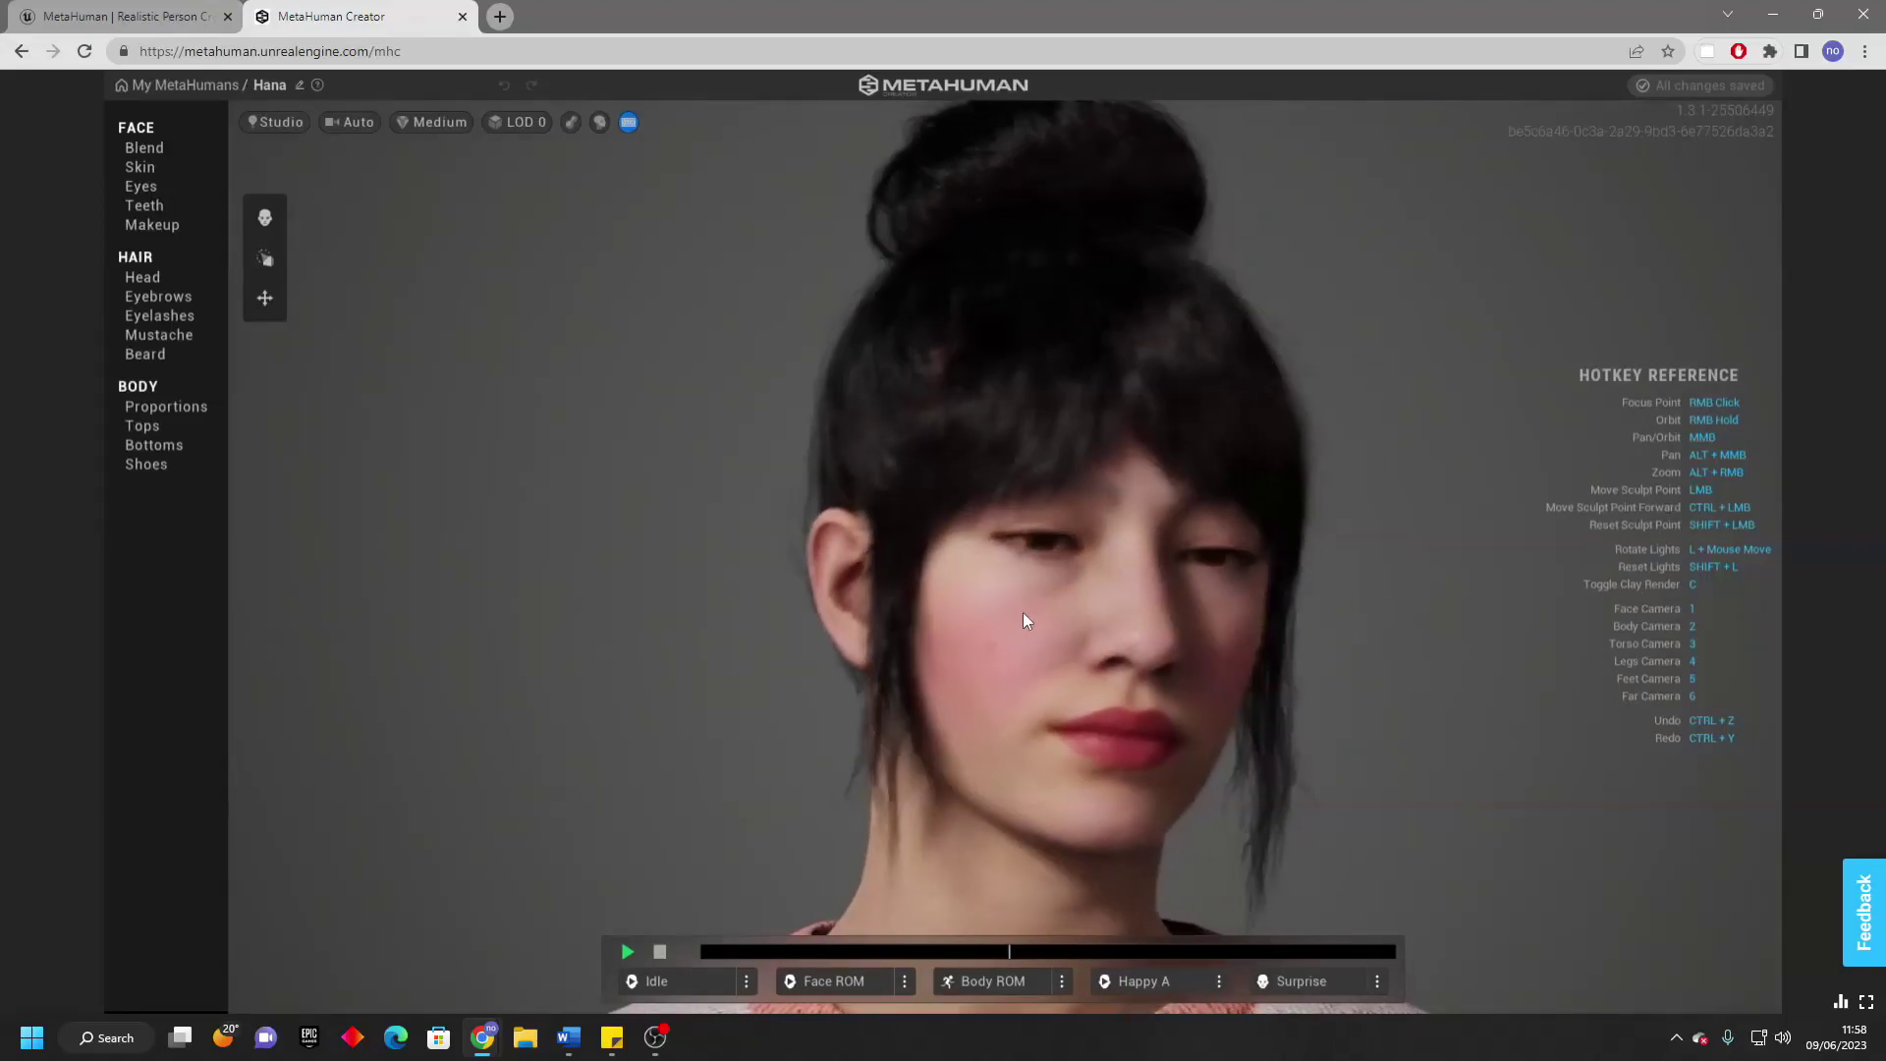
# Show the full body and replace the Idle and Face ROM previews with the Emotional body pose and the Sad facial pose.
pyautogui.press('2')
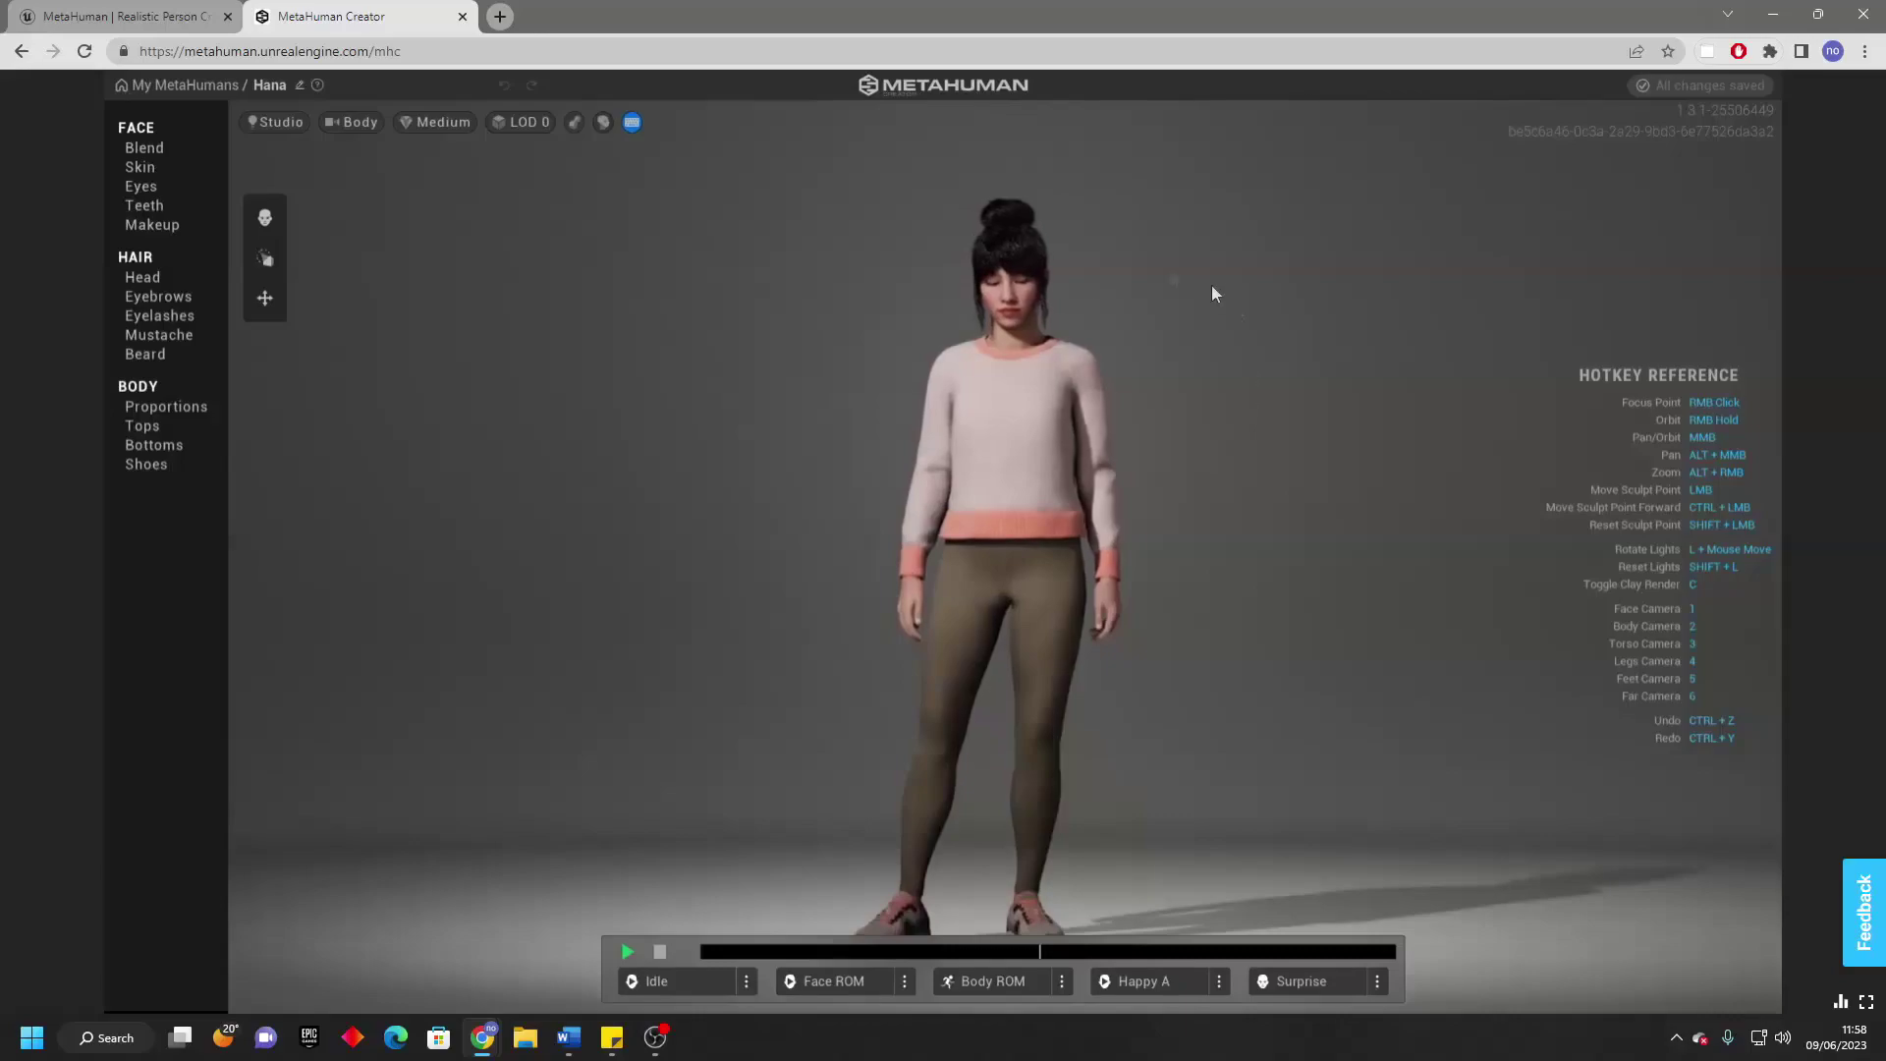
pyautogui.moveTo(1130, 457); pyautogui.dragTo(594, 462, button='right')
pyautogui.moveTo(1235, 473); pyautogui.dragTo(1110, 496, button='right')
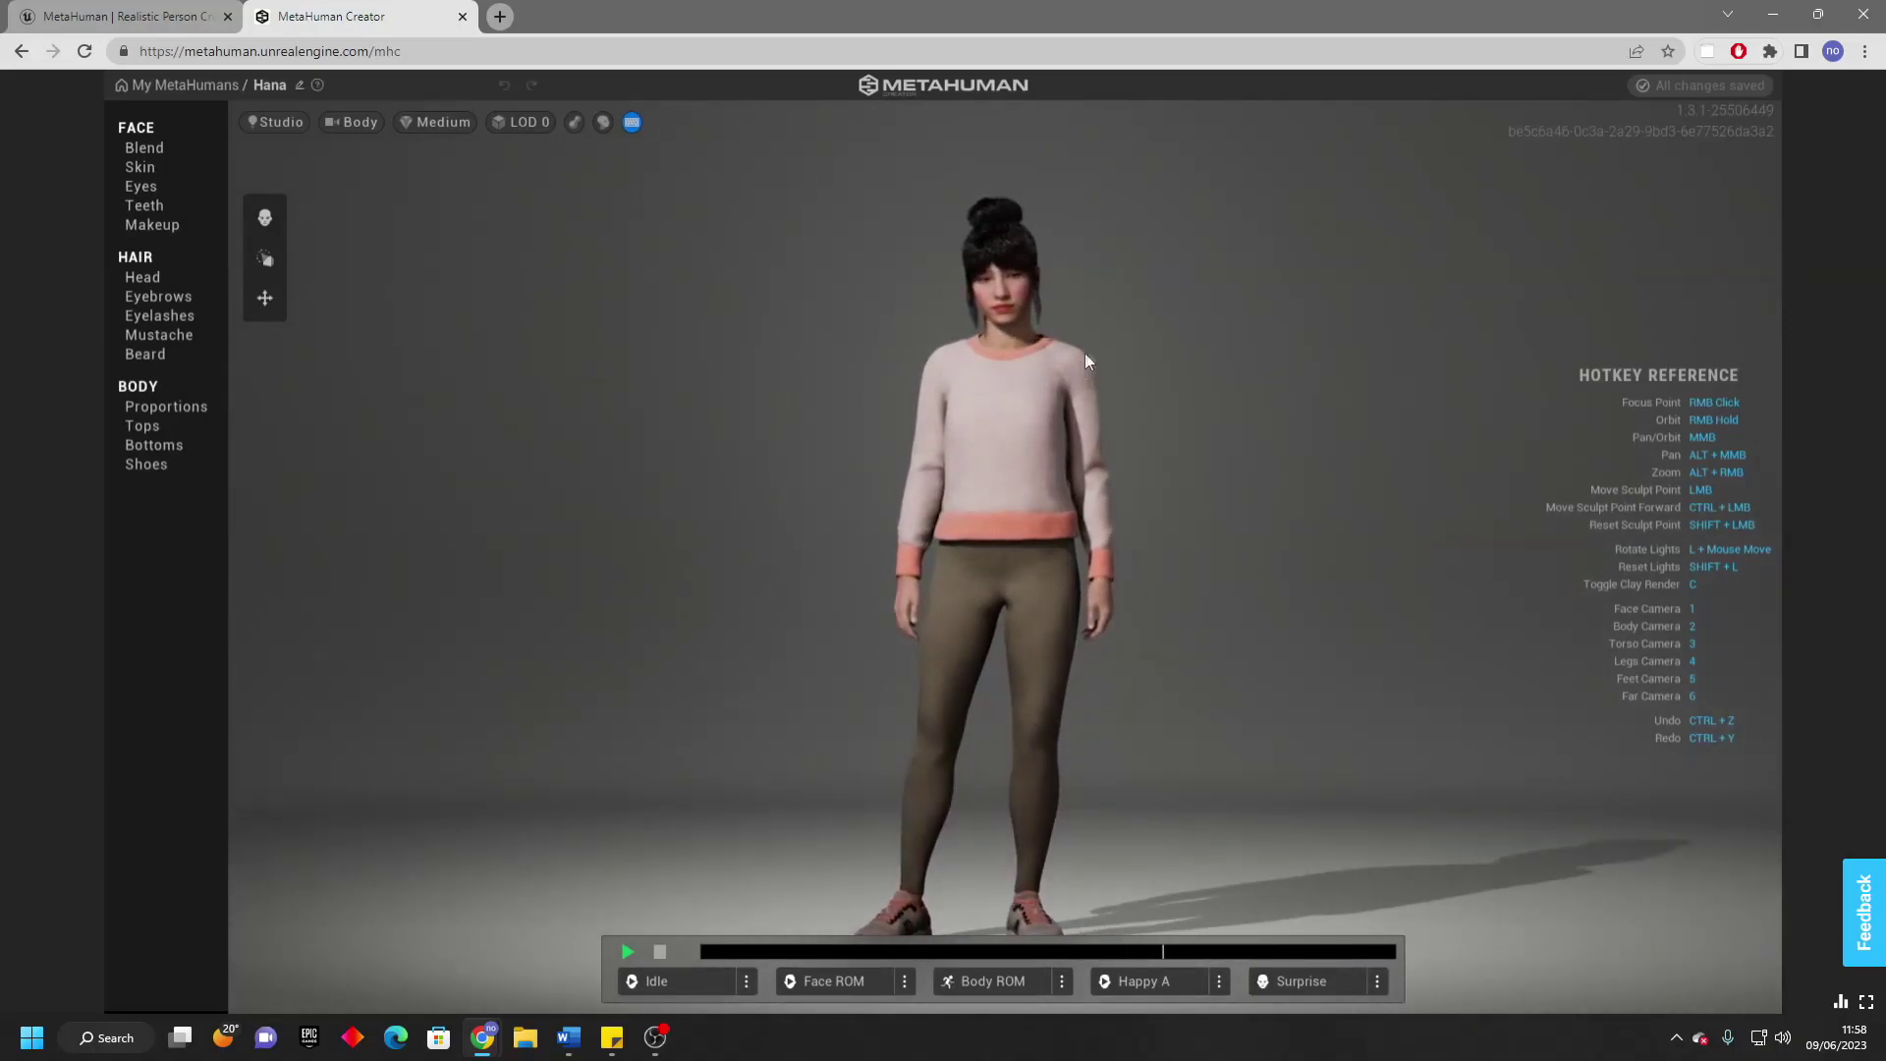
pyautogui.click(697, 980)
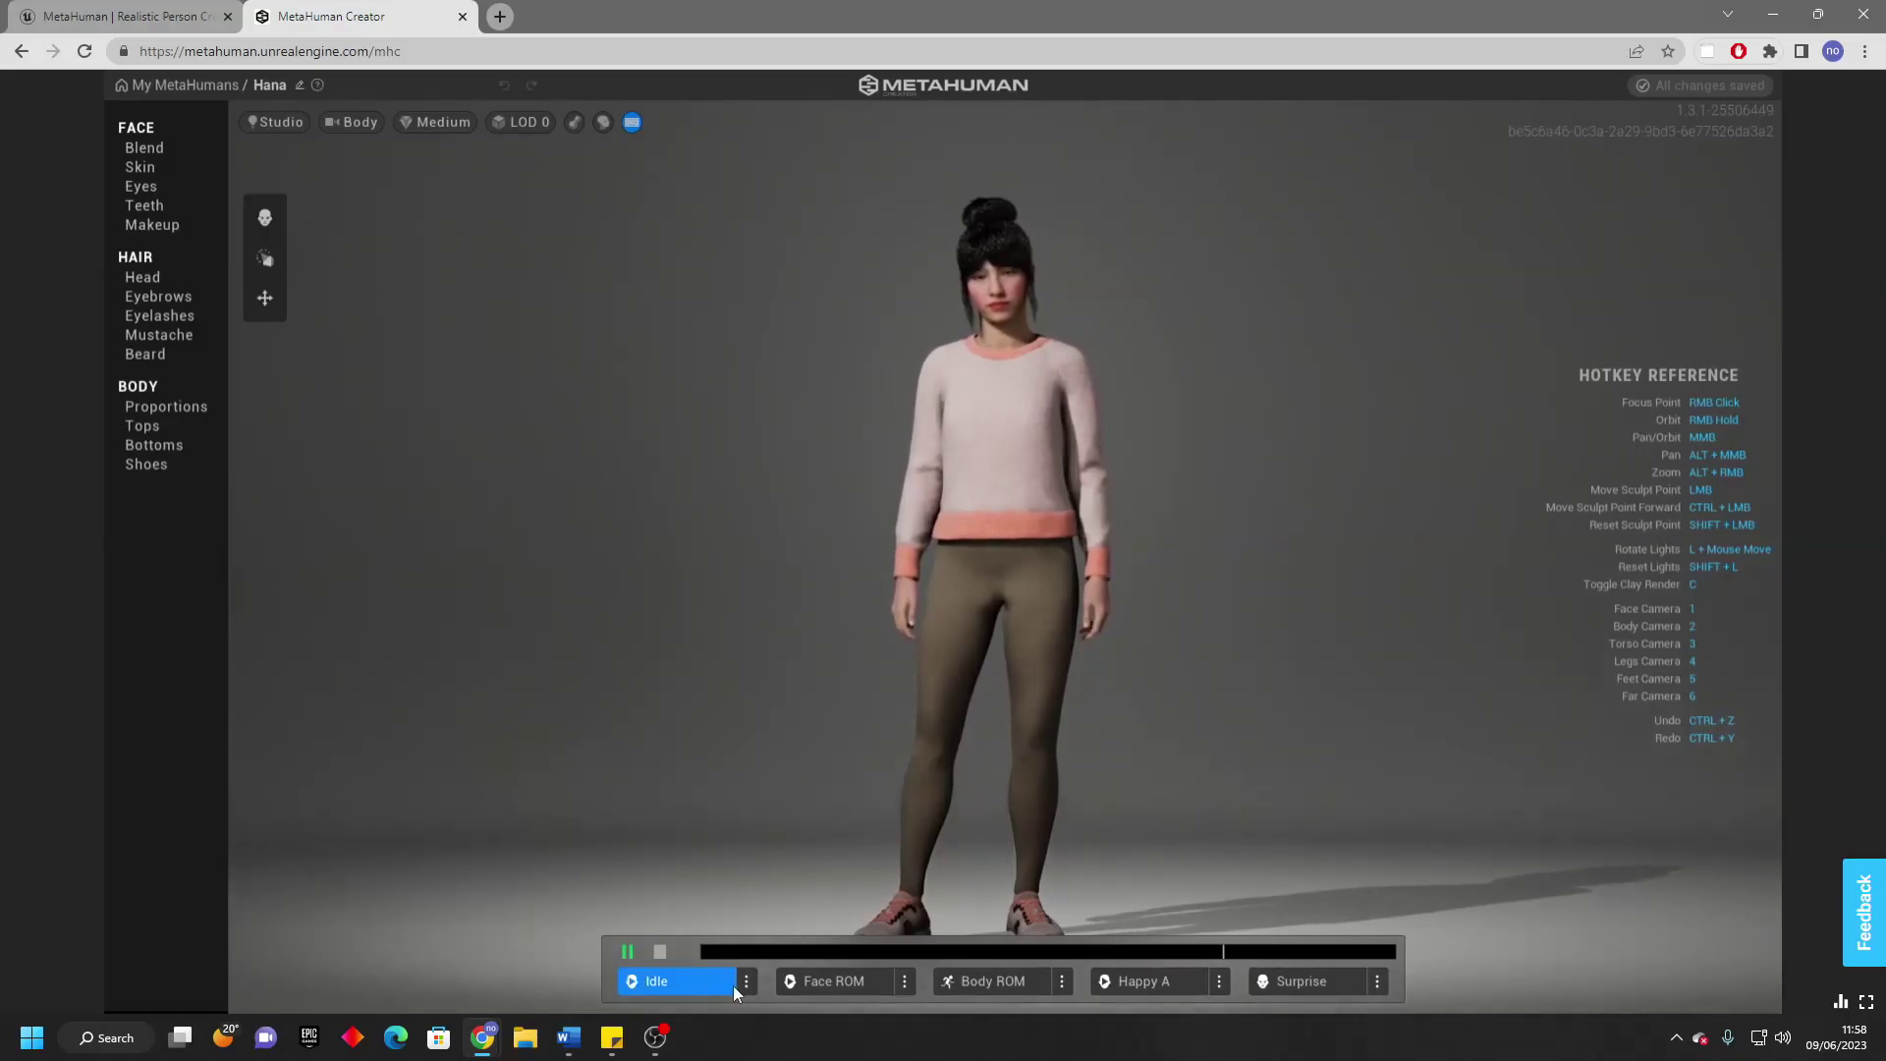
pyautogui.click(746, 981)
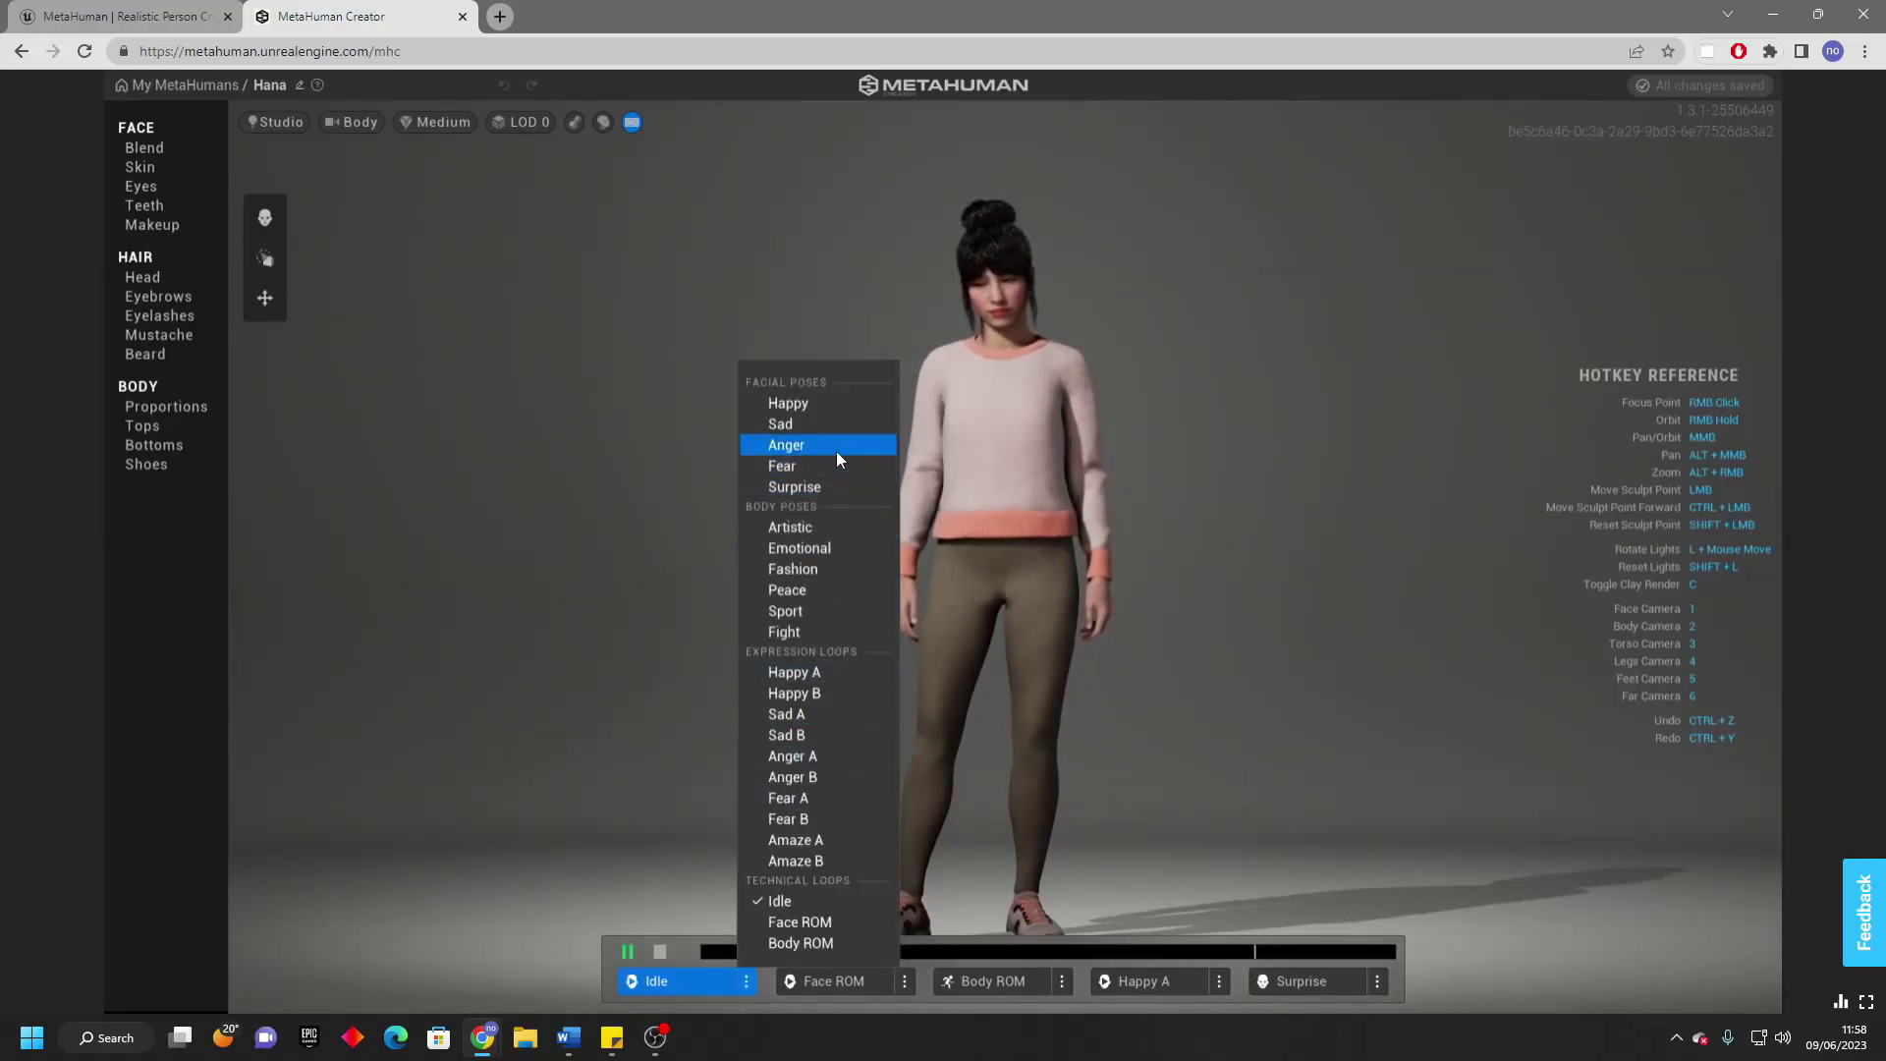
pyautogui.click(821, 547)
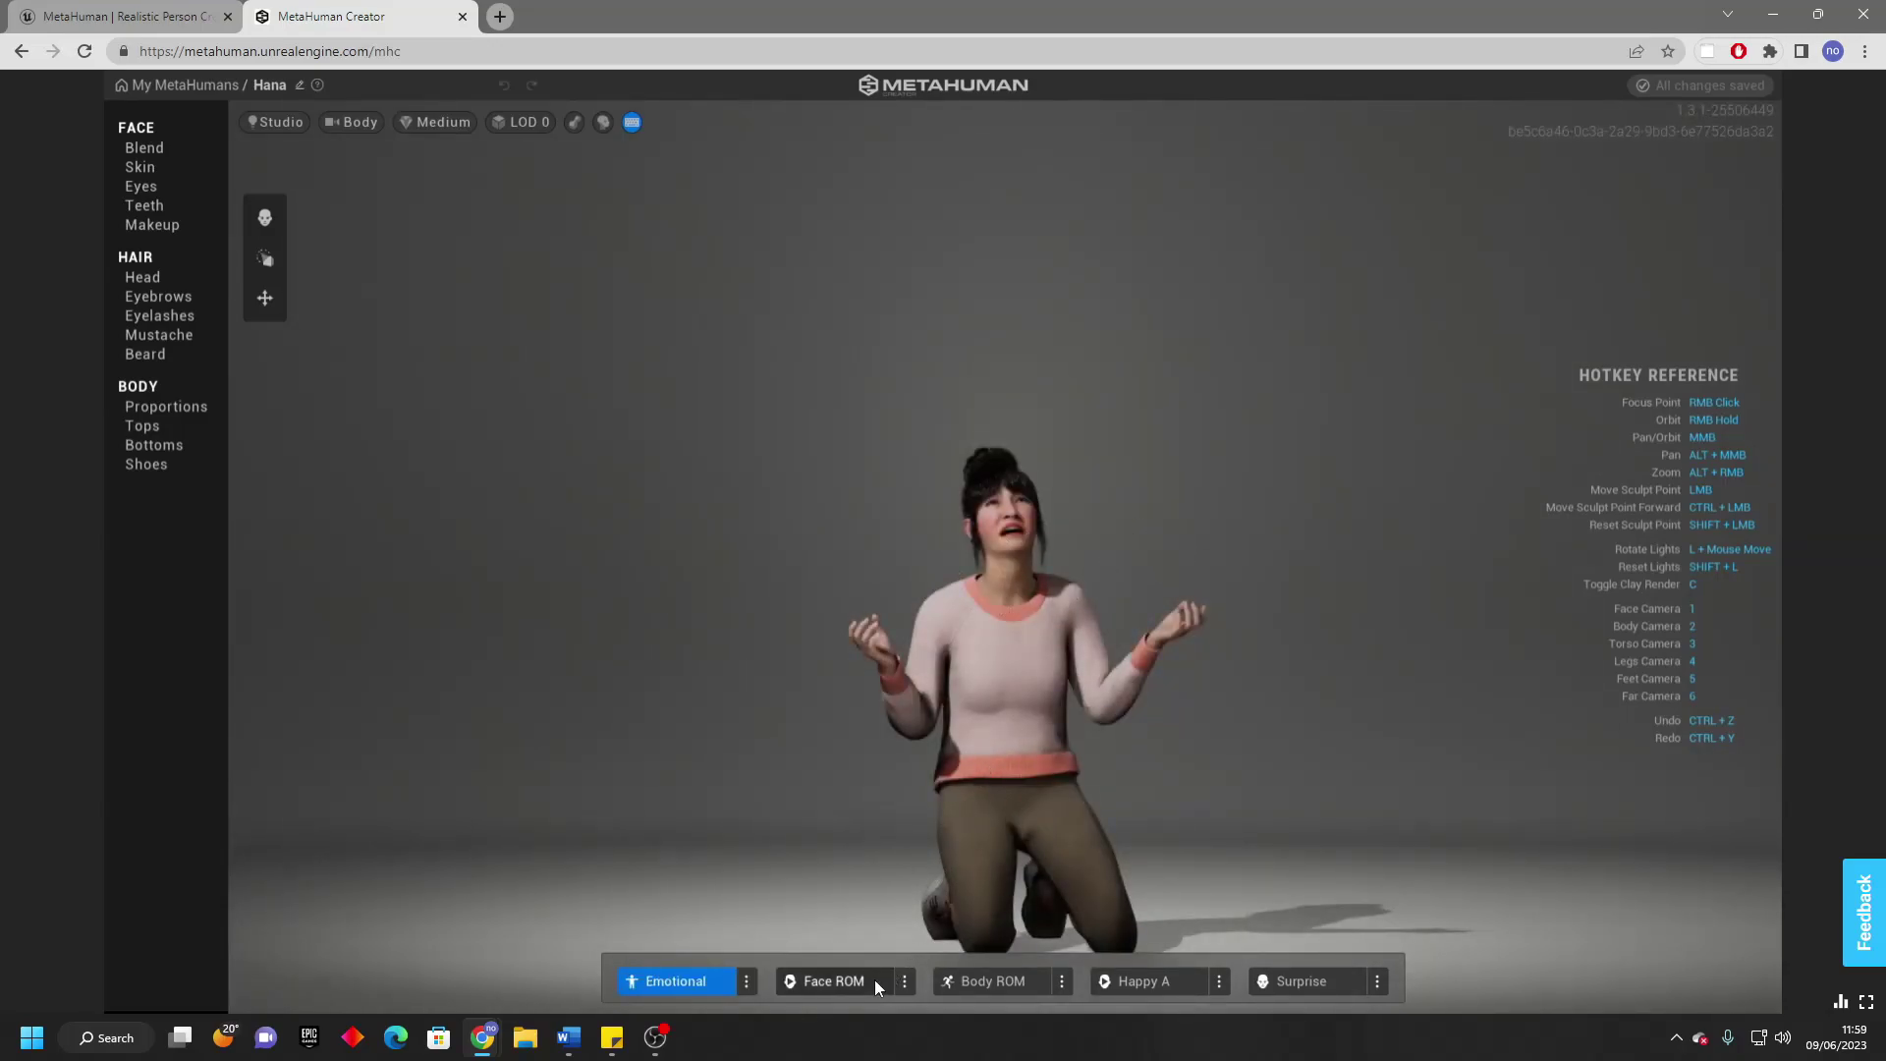
pyautogui.click(903, 982)
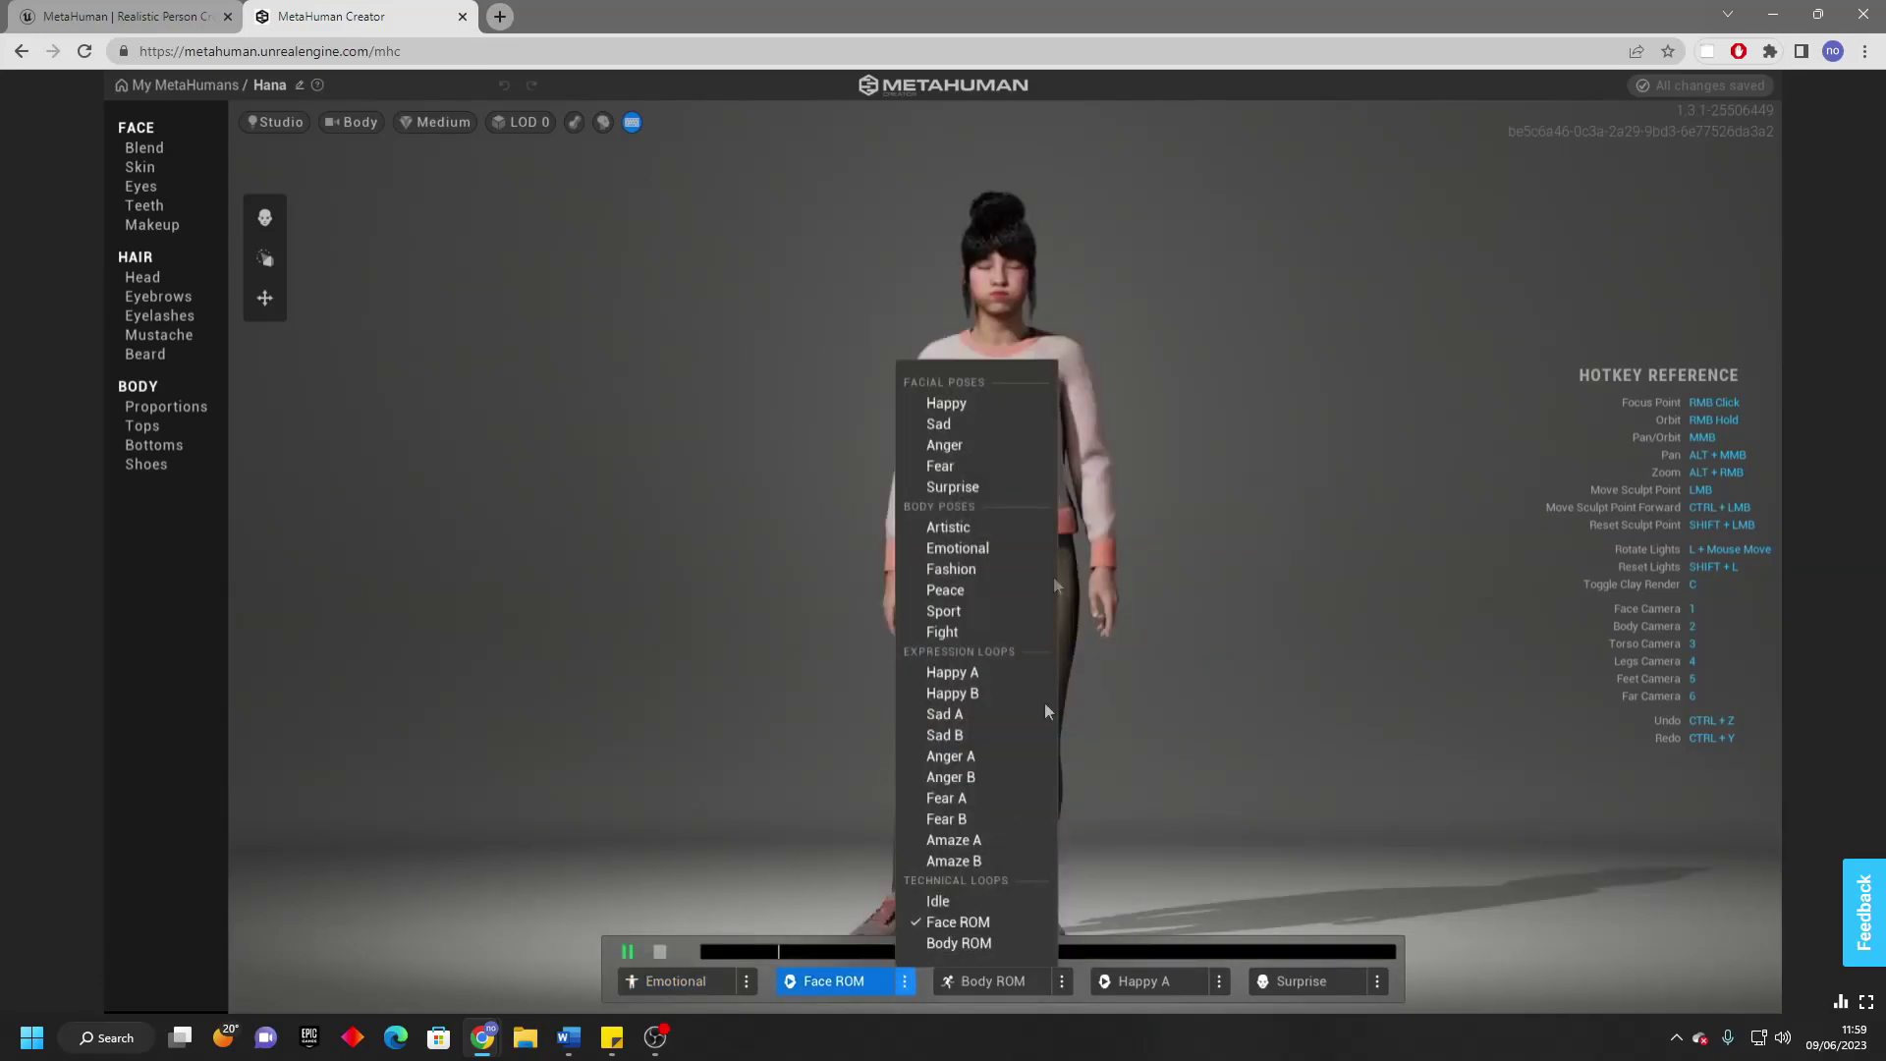
pyautogui.click(974, 424)
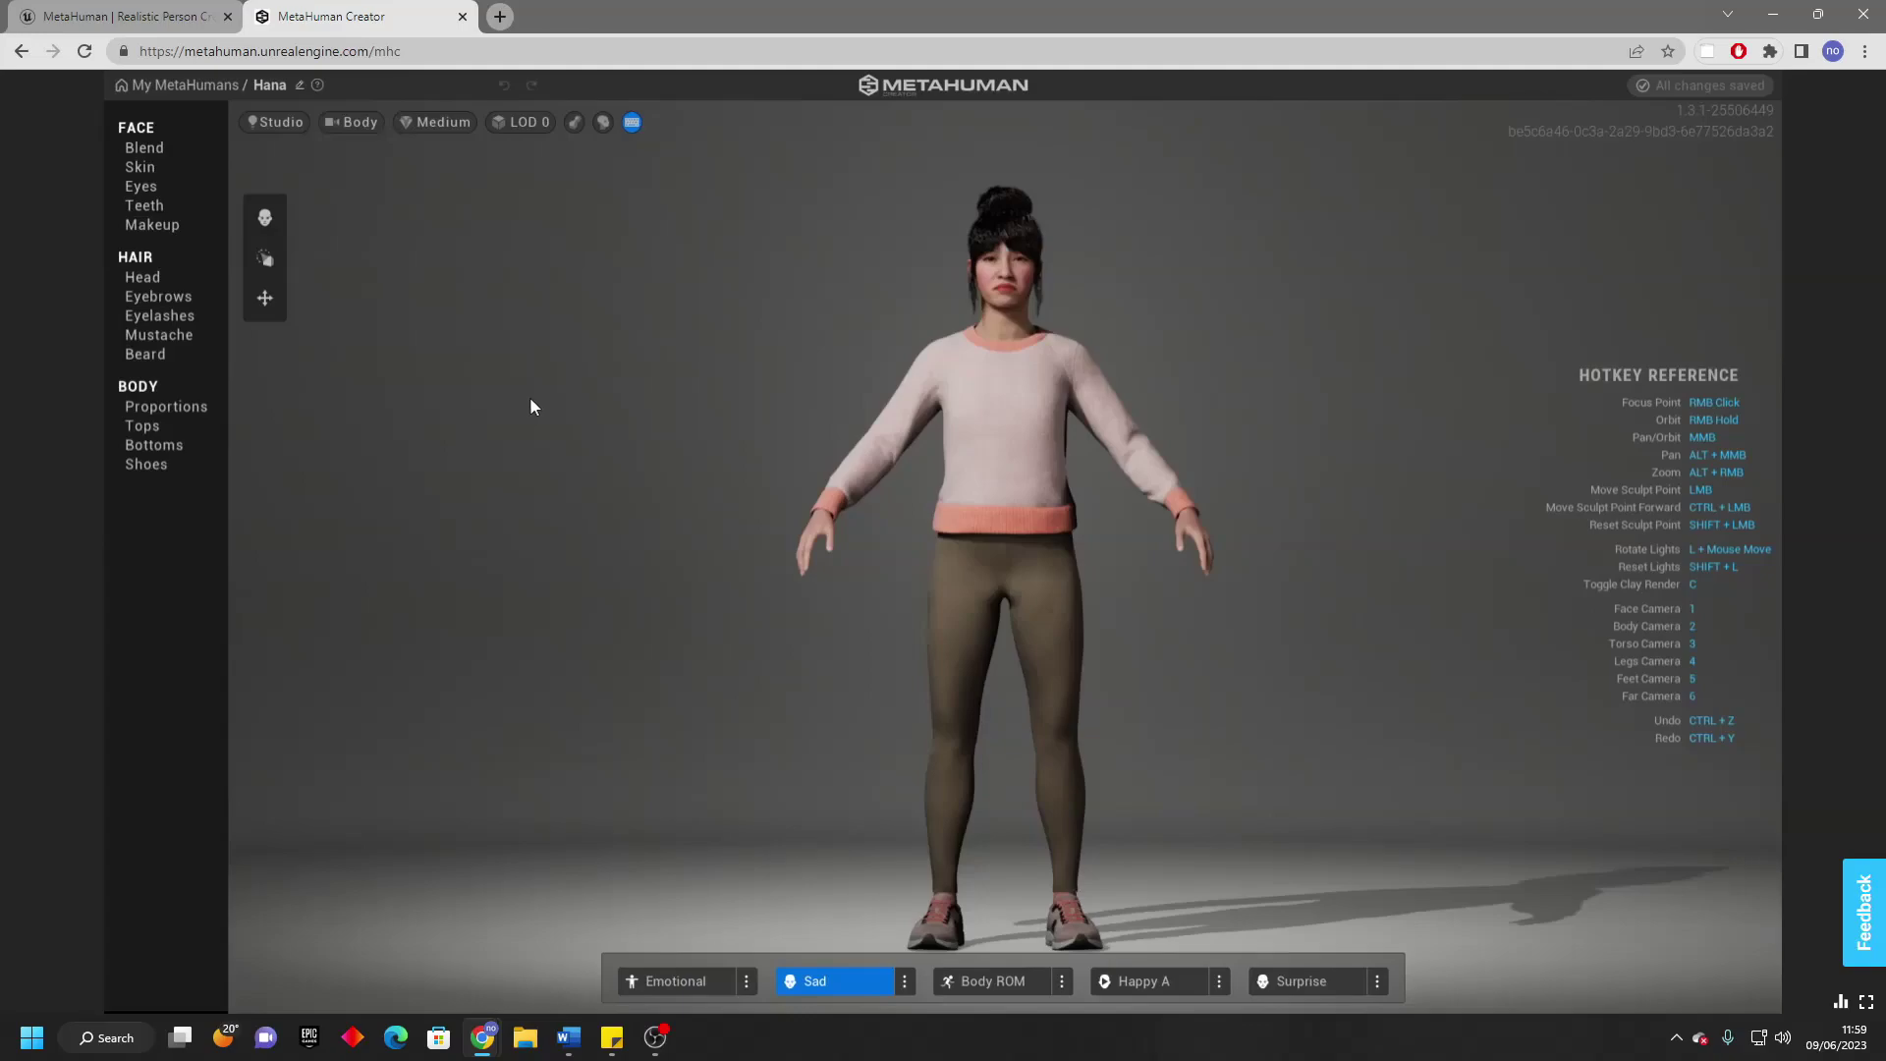
# Fill the three face Blend slots with the Ada, Bernice and Bryan presets.
pyautogui.click(162, 153)
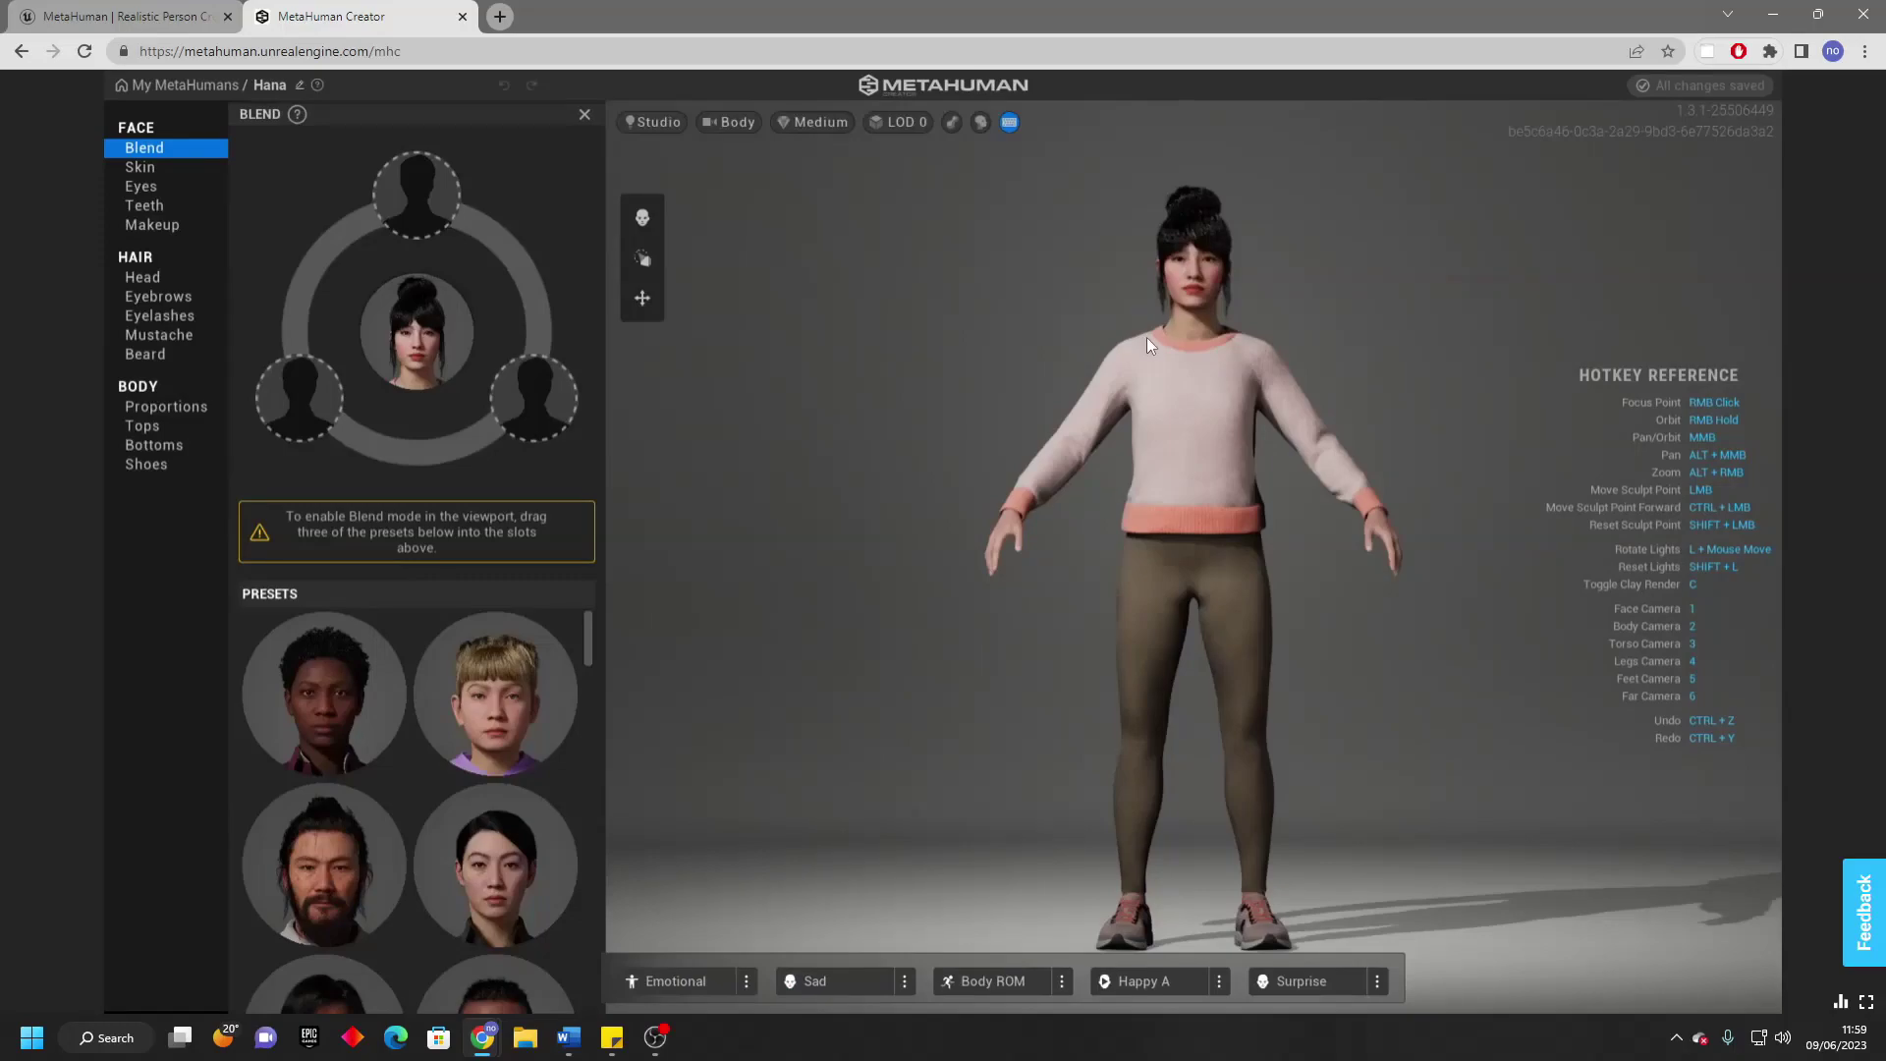
pyautogui.press('1')
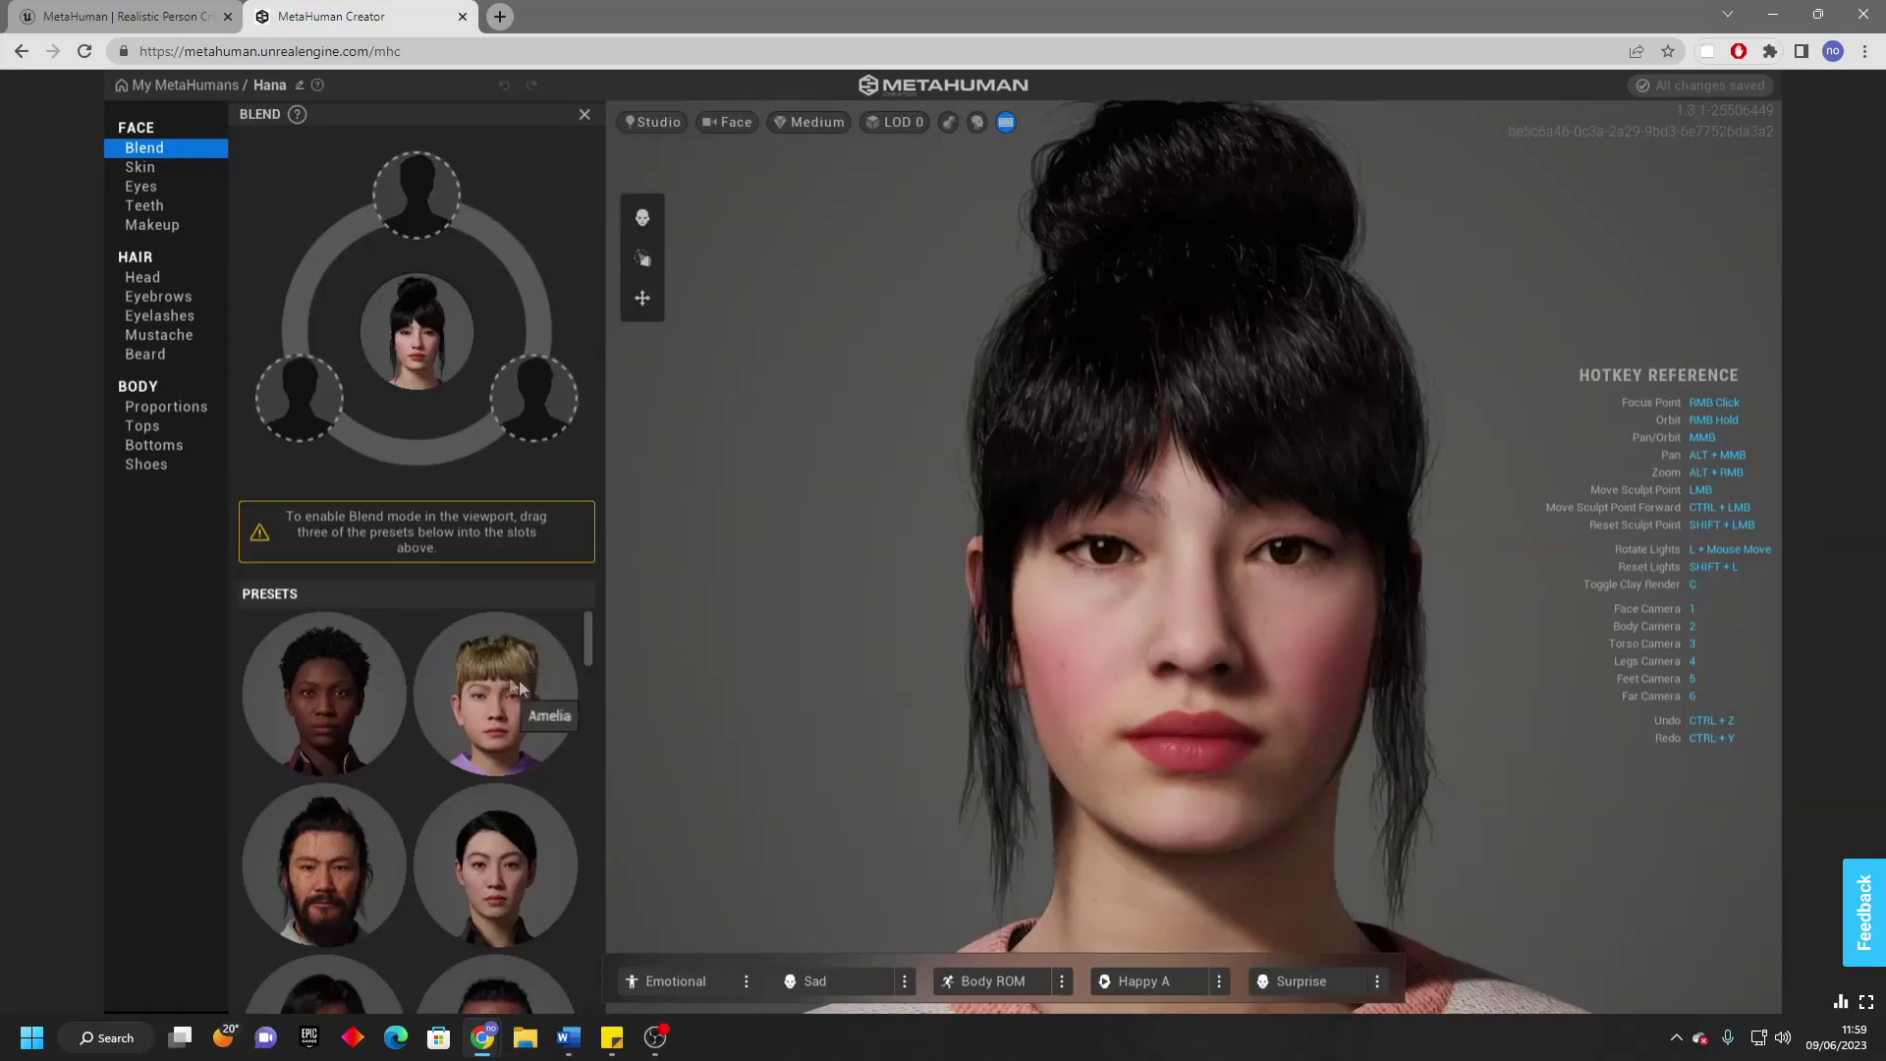
pyautogui.scroll(-2, 486, 701)
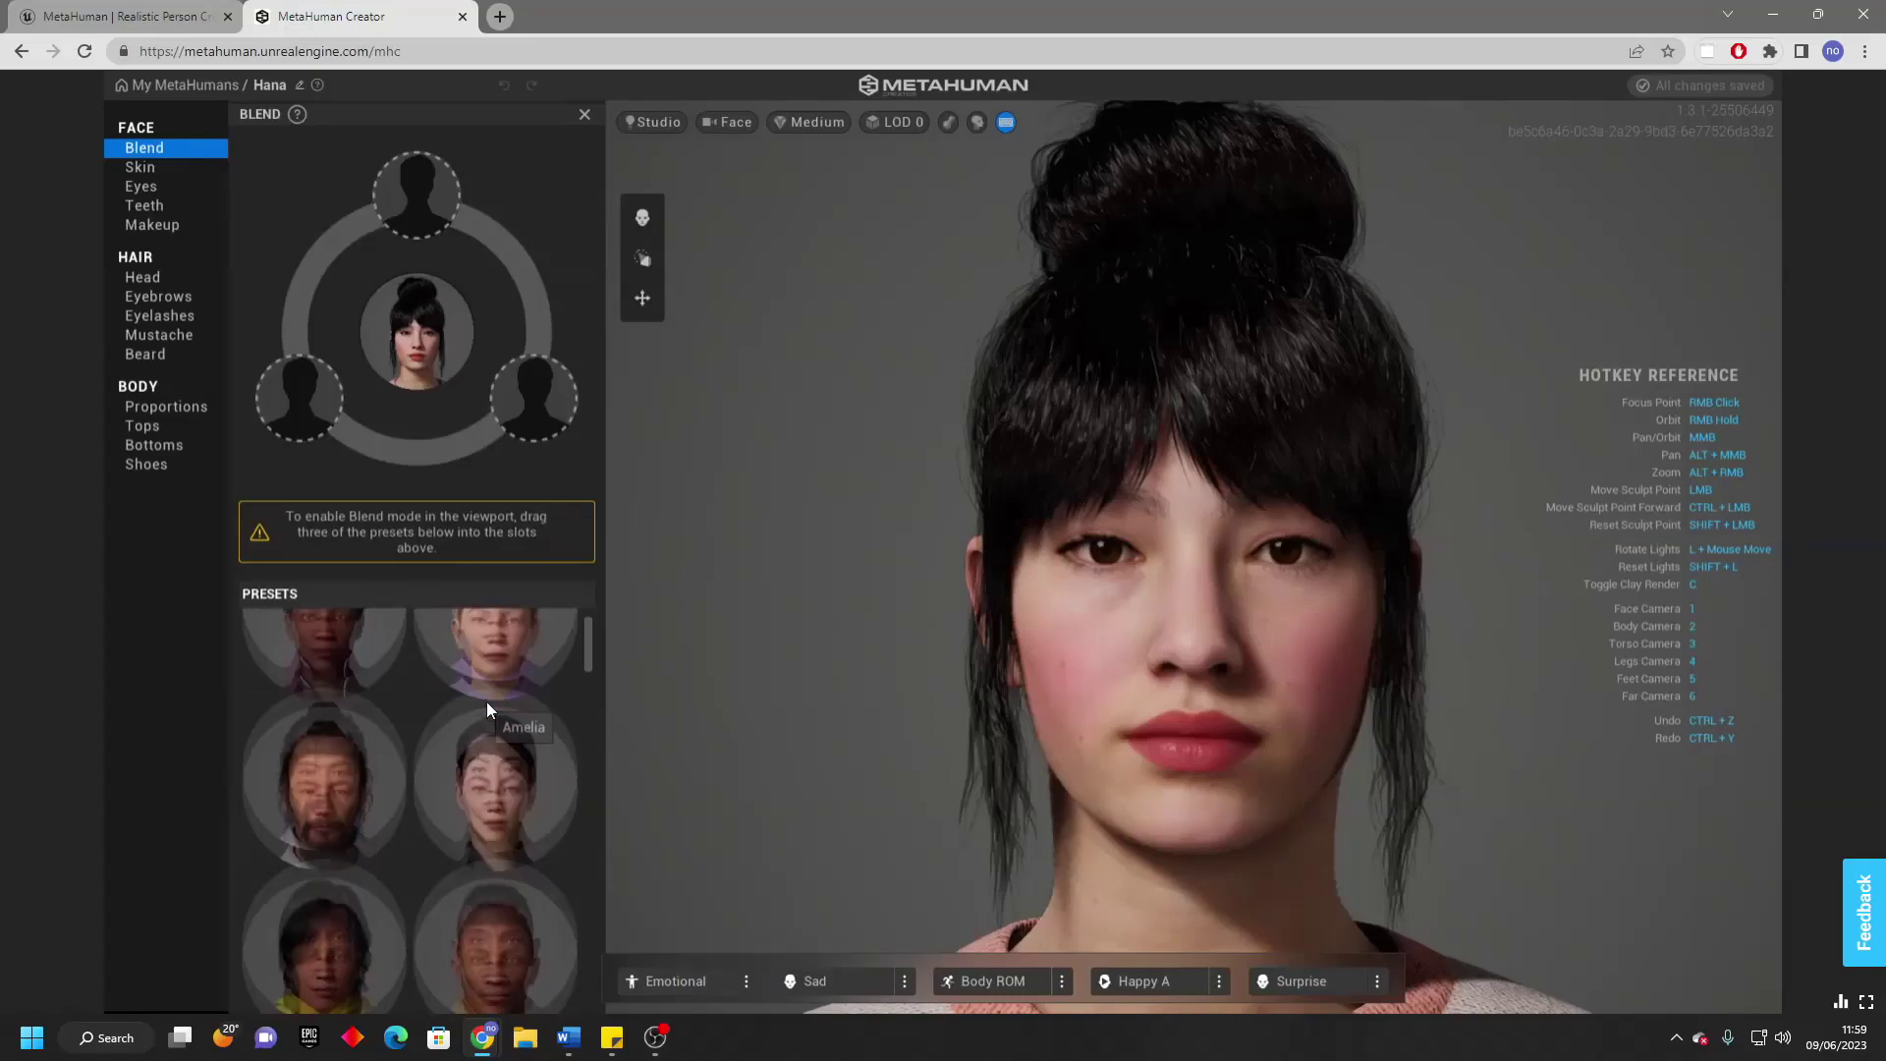
pyautogui.scroll(2, 527, 751)
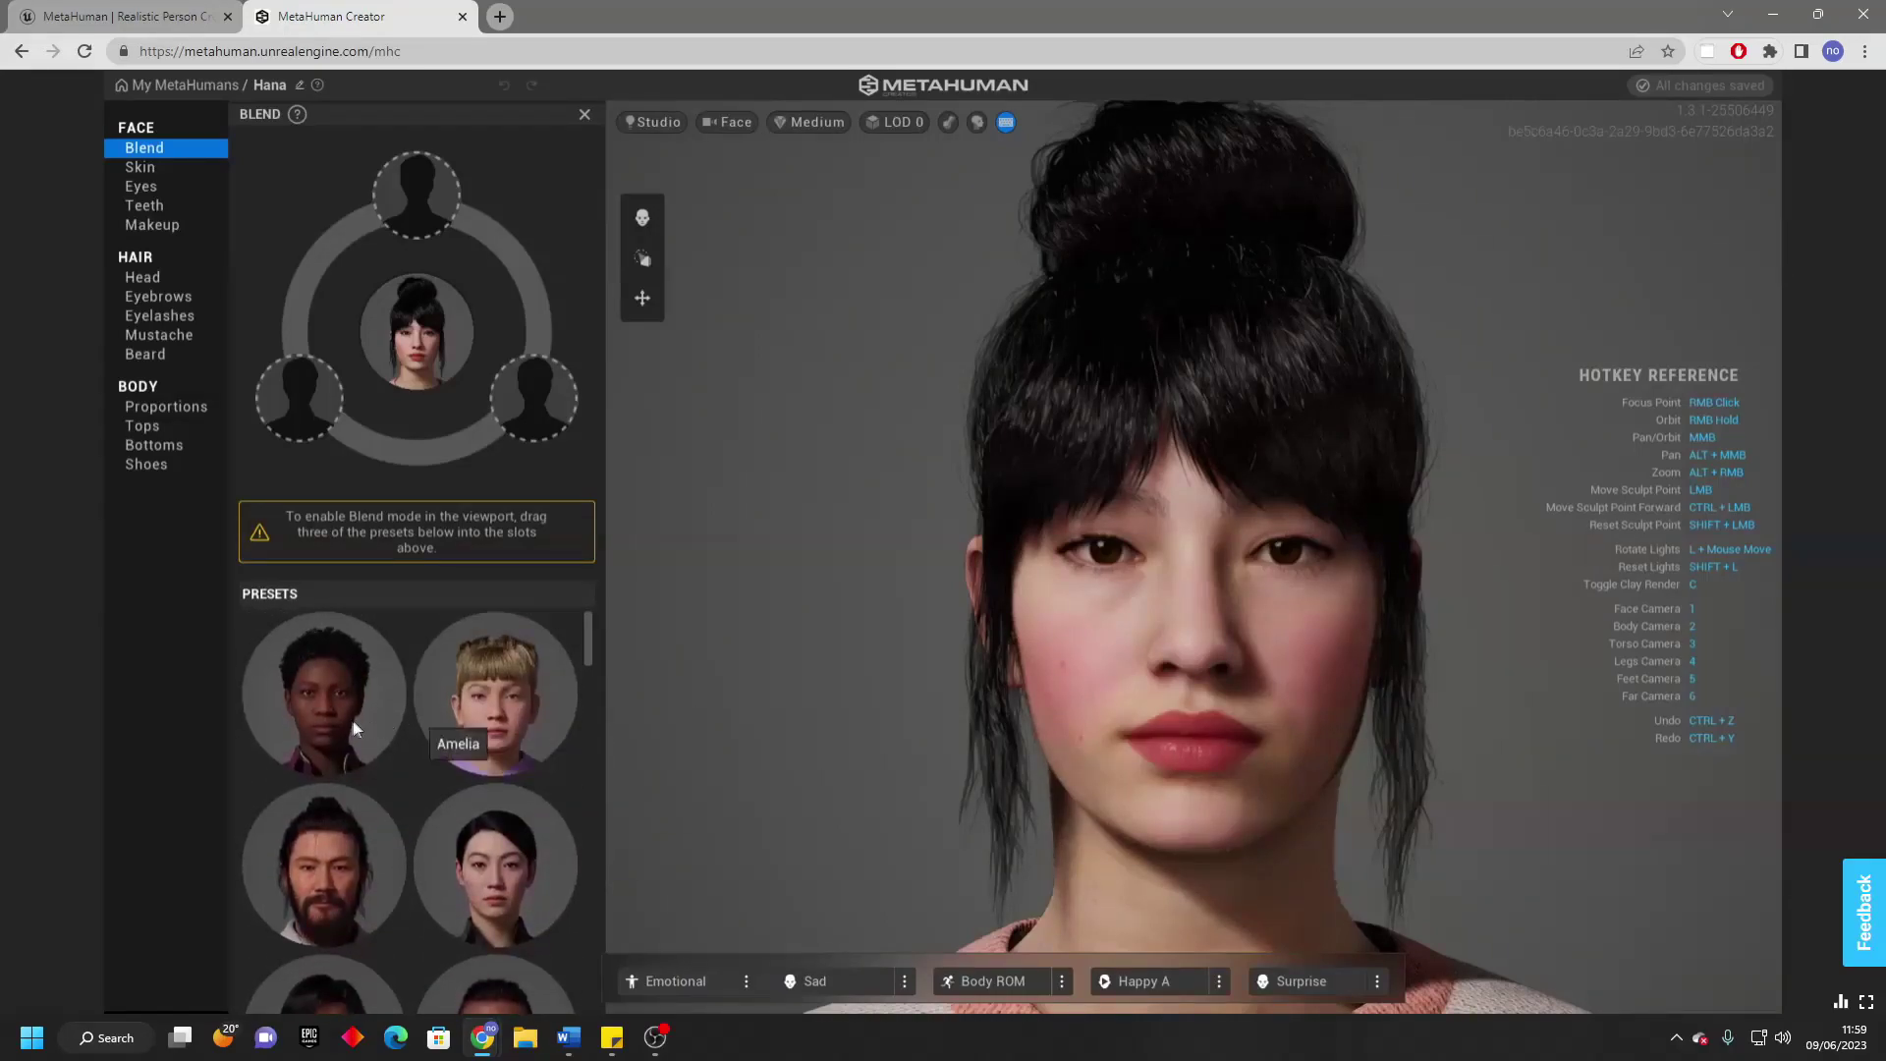
pyautogui.moveTo(348, 719); pyautogui.dragTo(296, 395)
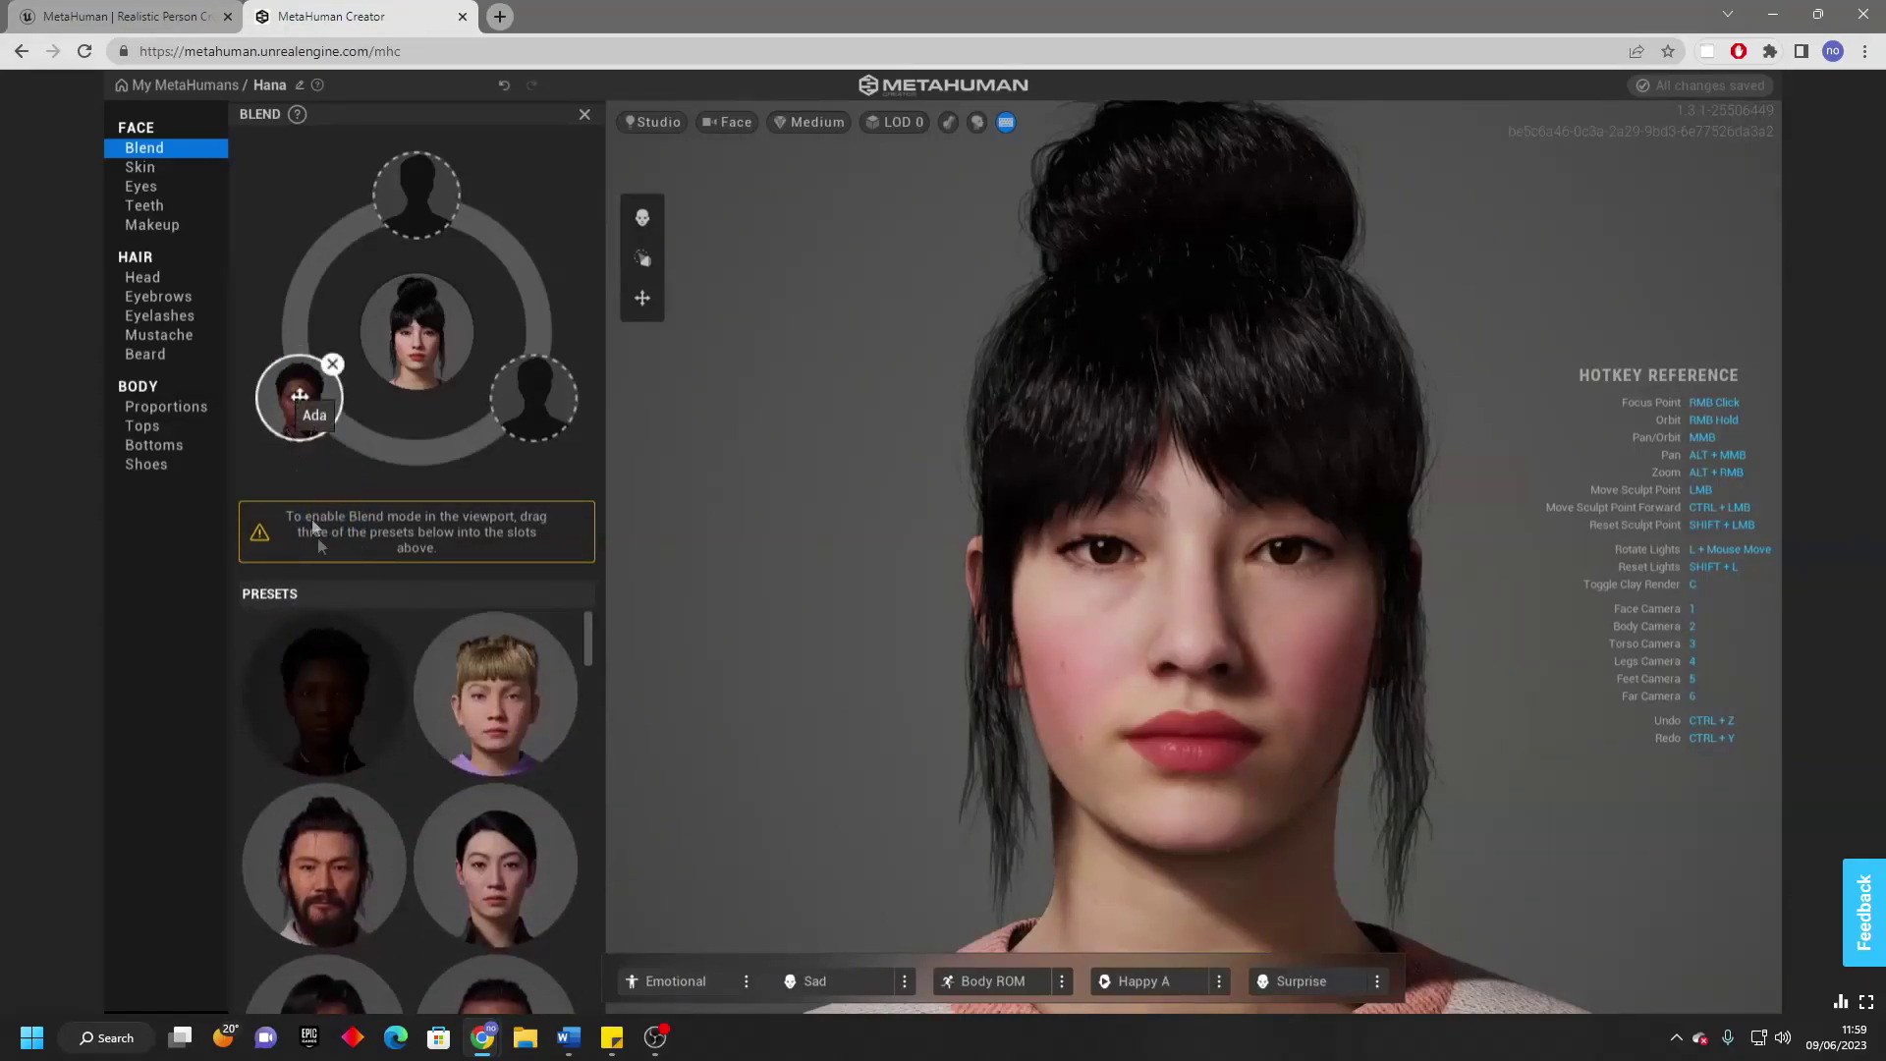
pyautogui.moveTo(513, 870); pyautogui.dragTo(417, 213)
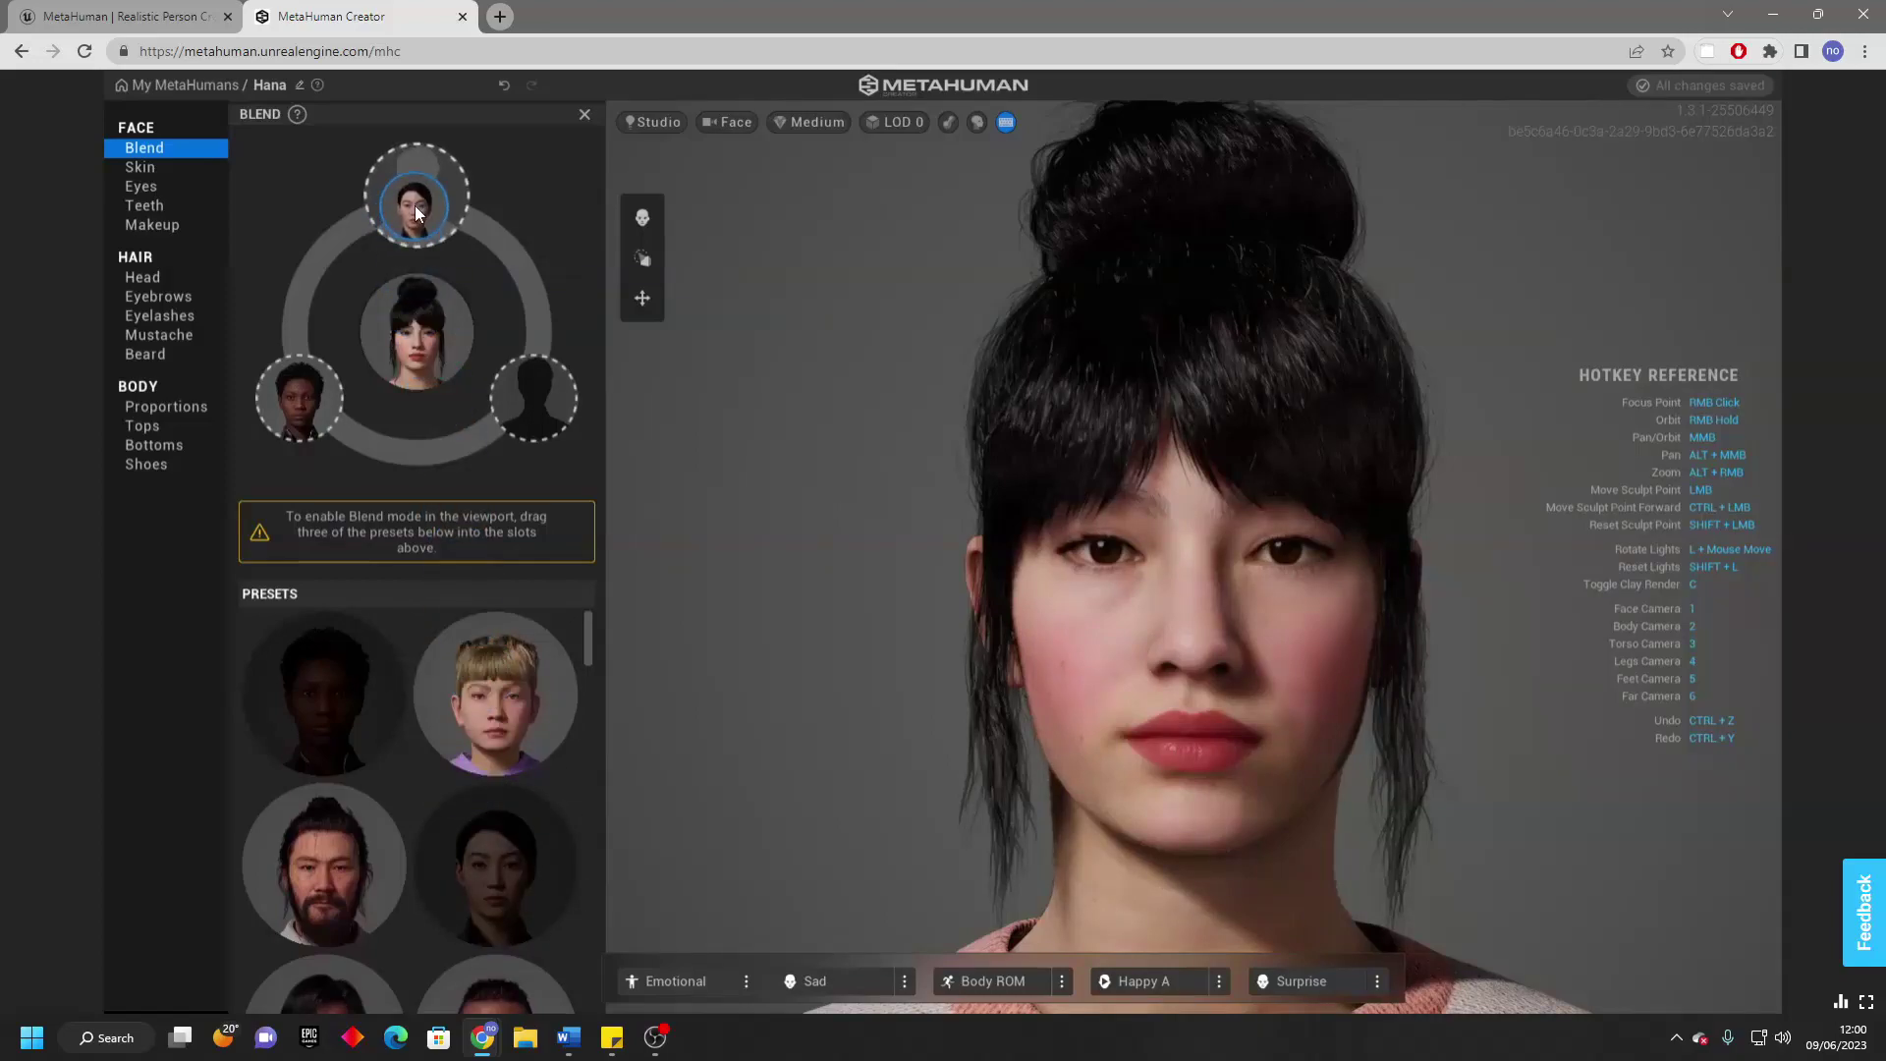
pyautogui.scroll(-2, 462, 776)
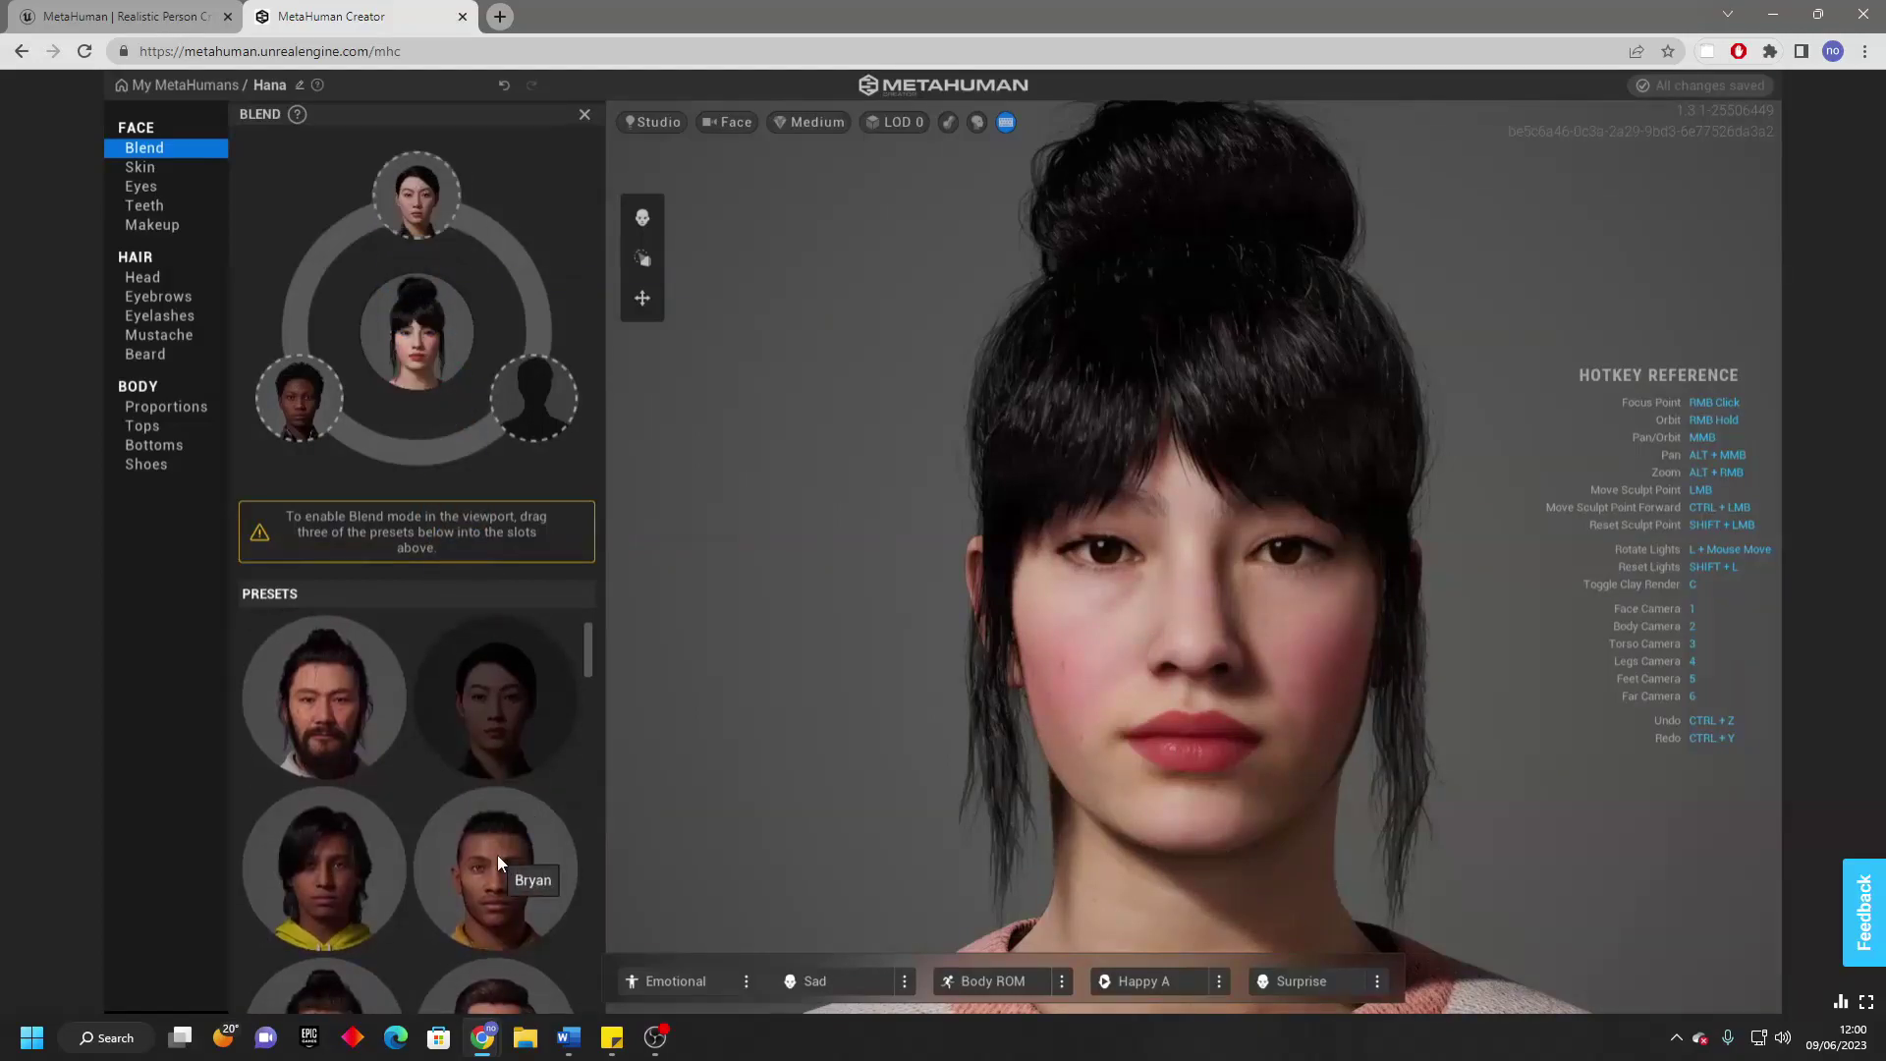
pyautogui.moveTo(497, 855); pyautogui.dragTo(527, 401)
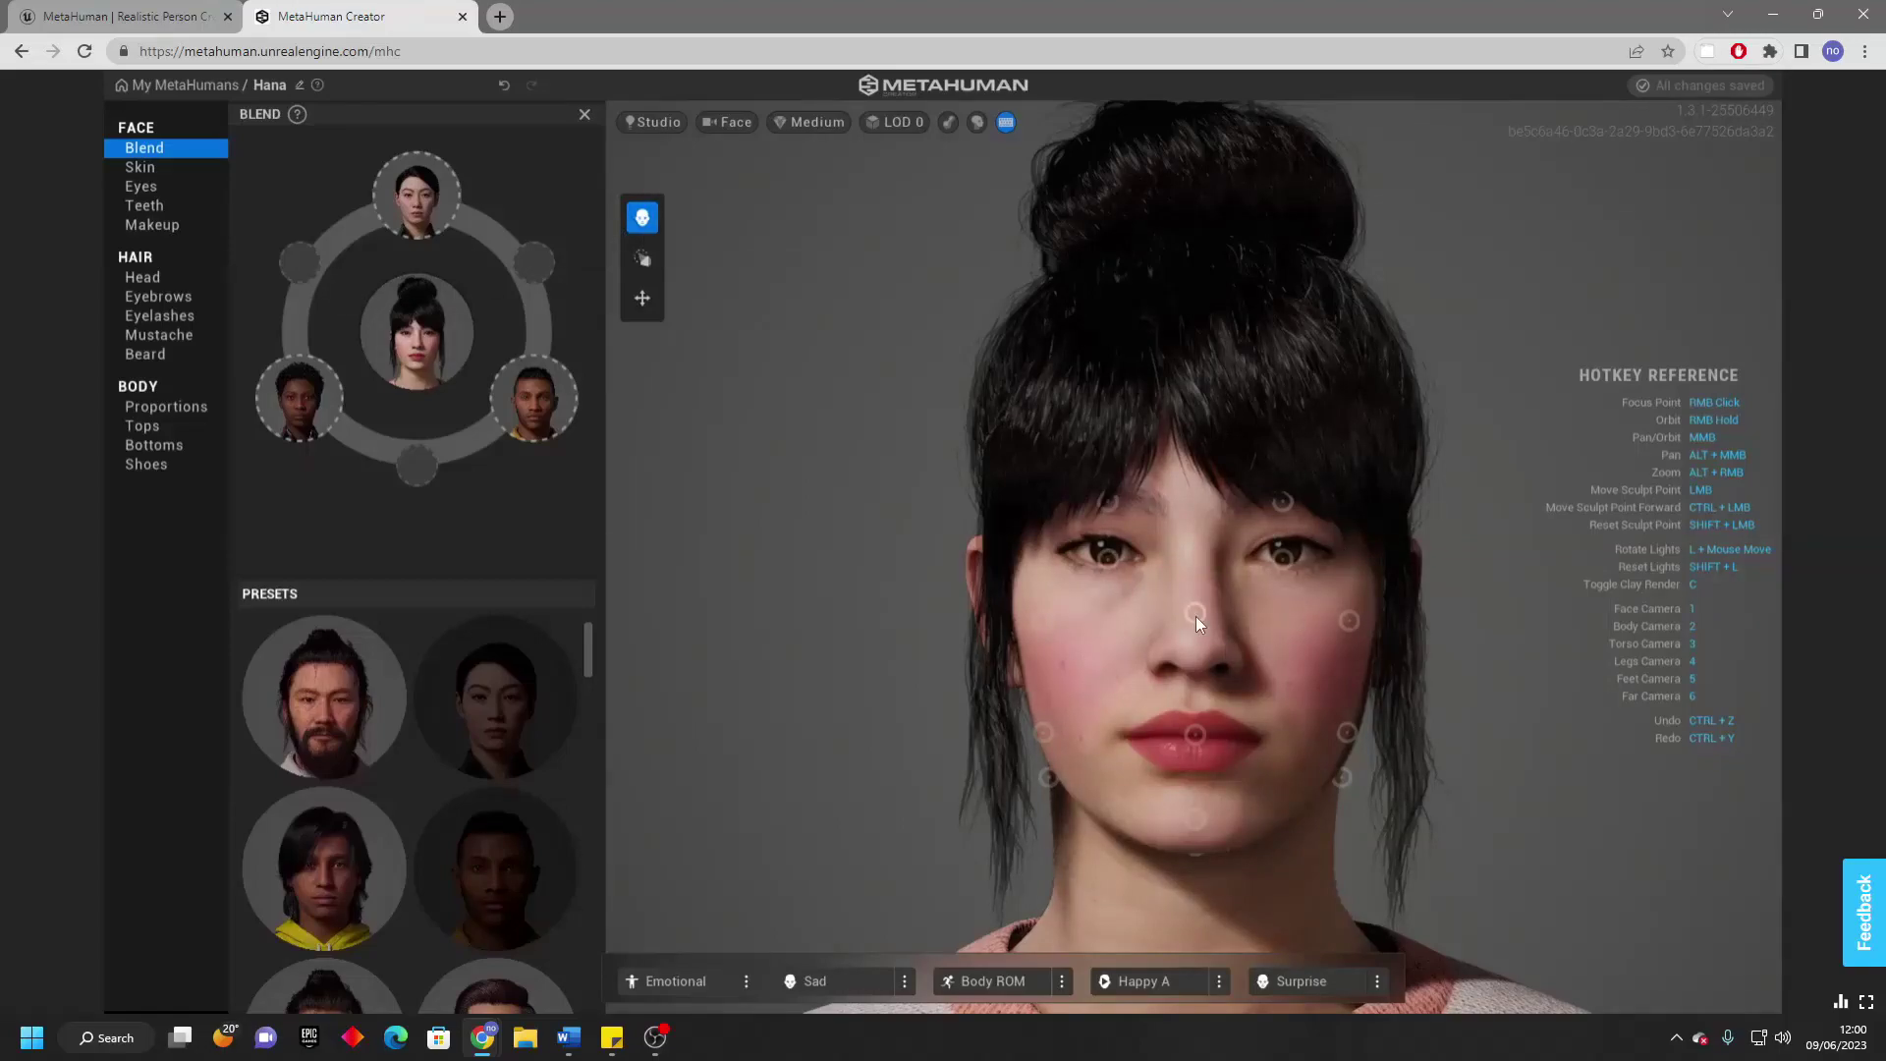
# Blend the nose and chin regions of the face towards the assigned presets.
pyautogui.moveTo(1195, 615); pyautogui.dragTo(1051, 688)
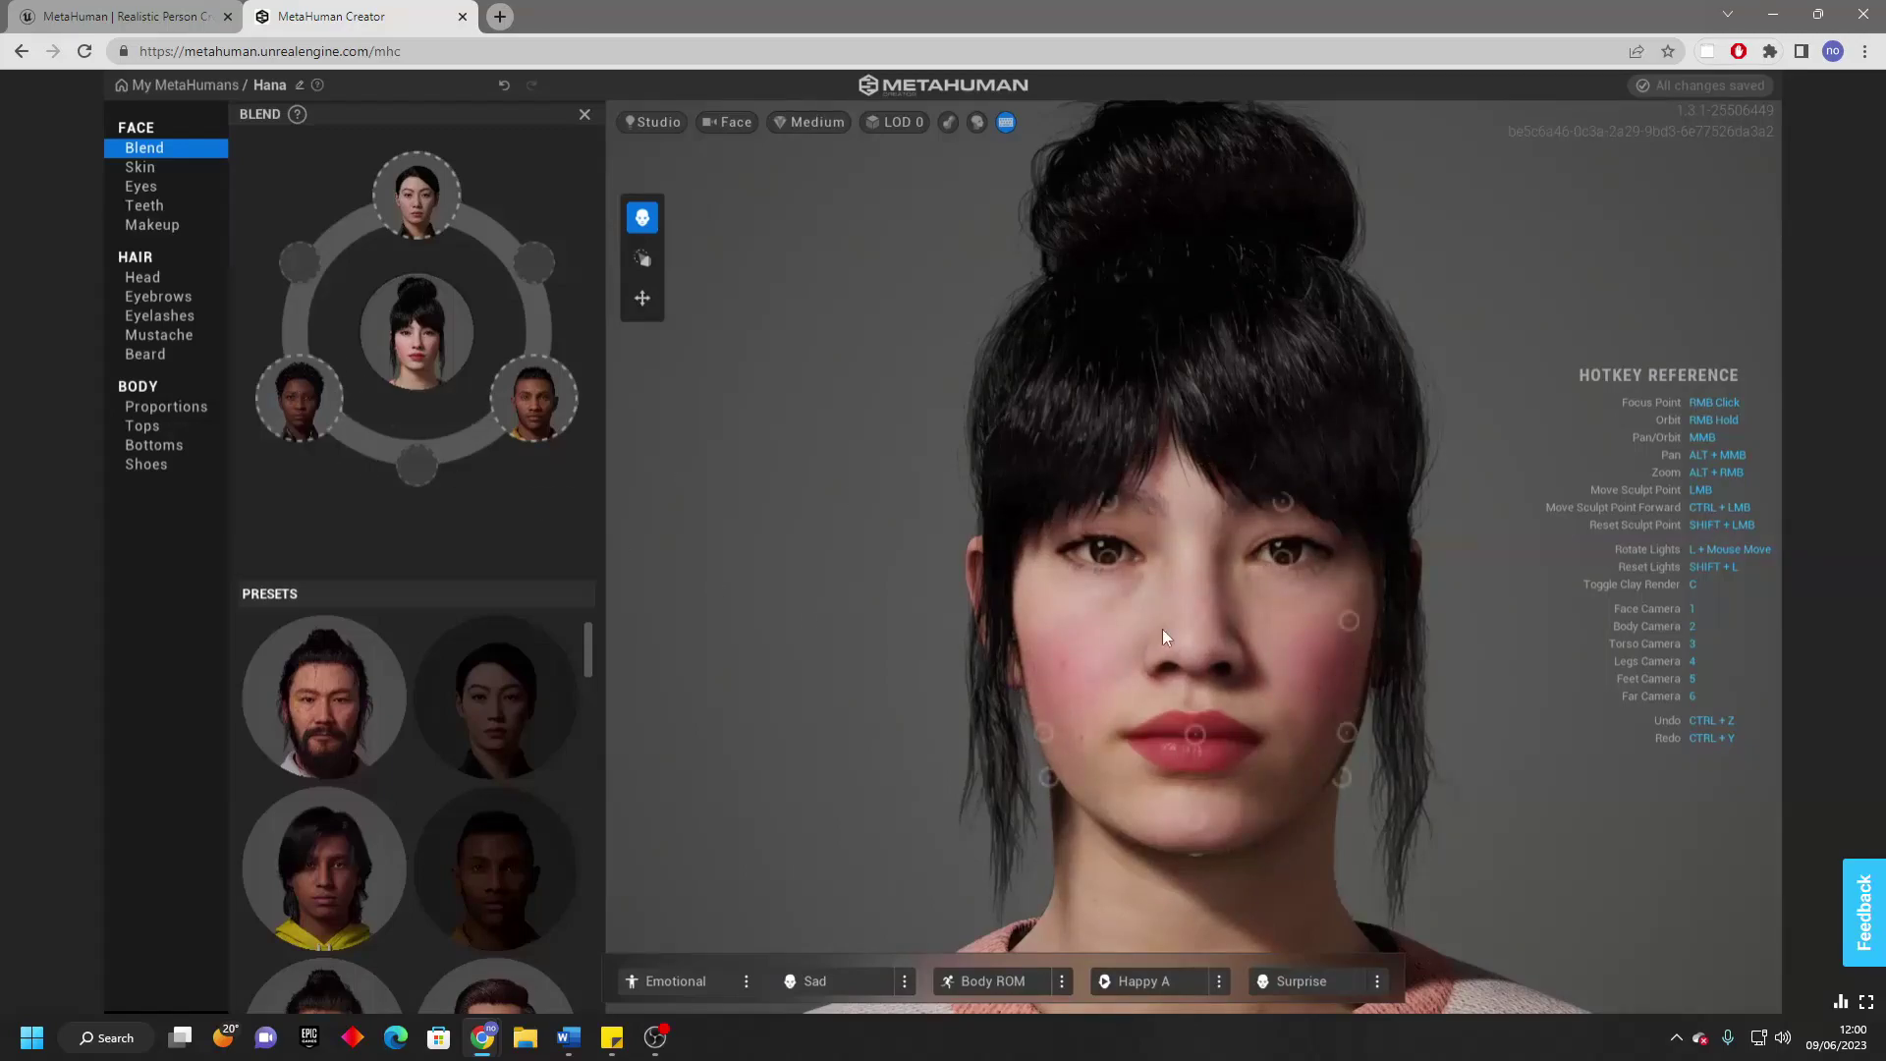
pyautogui.moveTo(1187, 611)
pyautogui.mouseDown()
pyautogui.moveTo(1118, 566)
pyautogui.moveTo(1135, 498)
pyautogui.moveTo(1120, 477)
pyautogui.mouseUp()
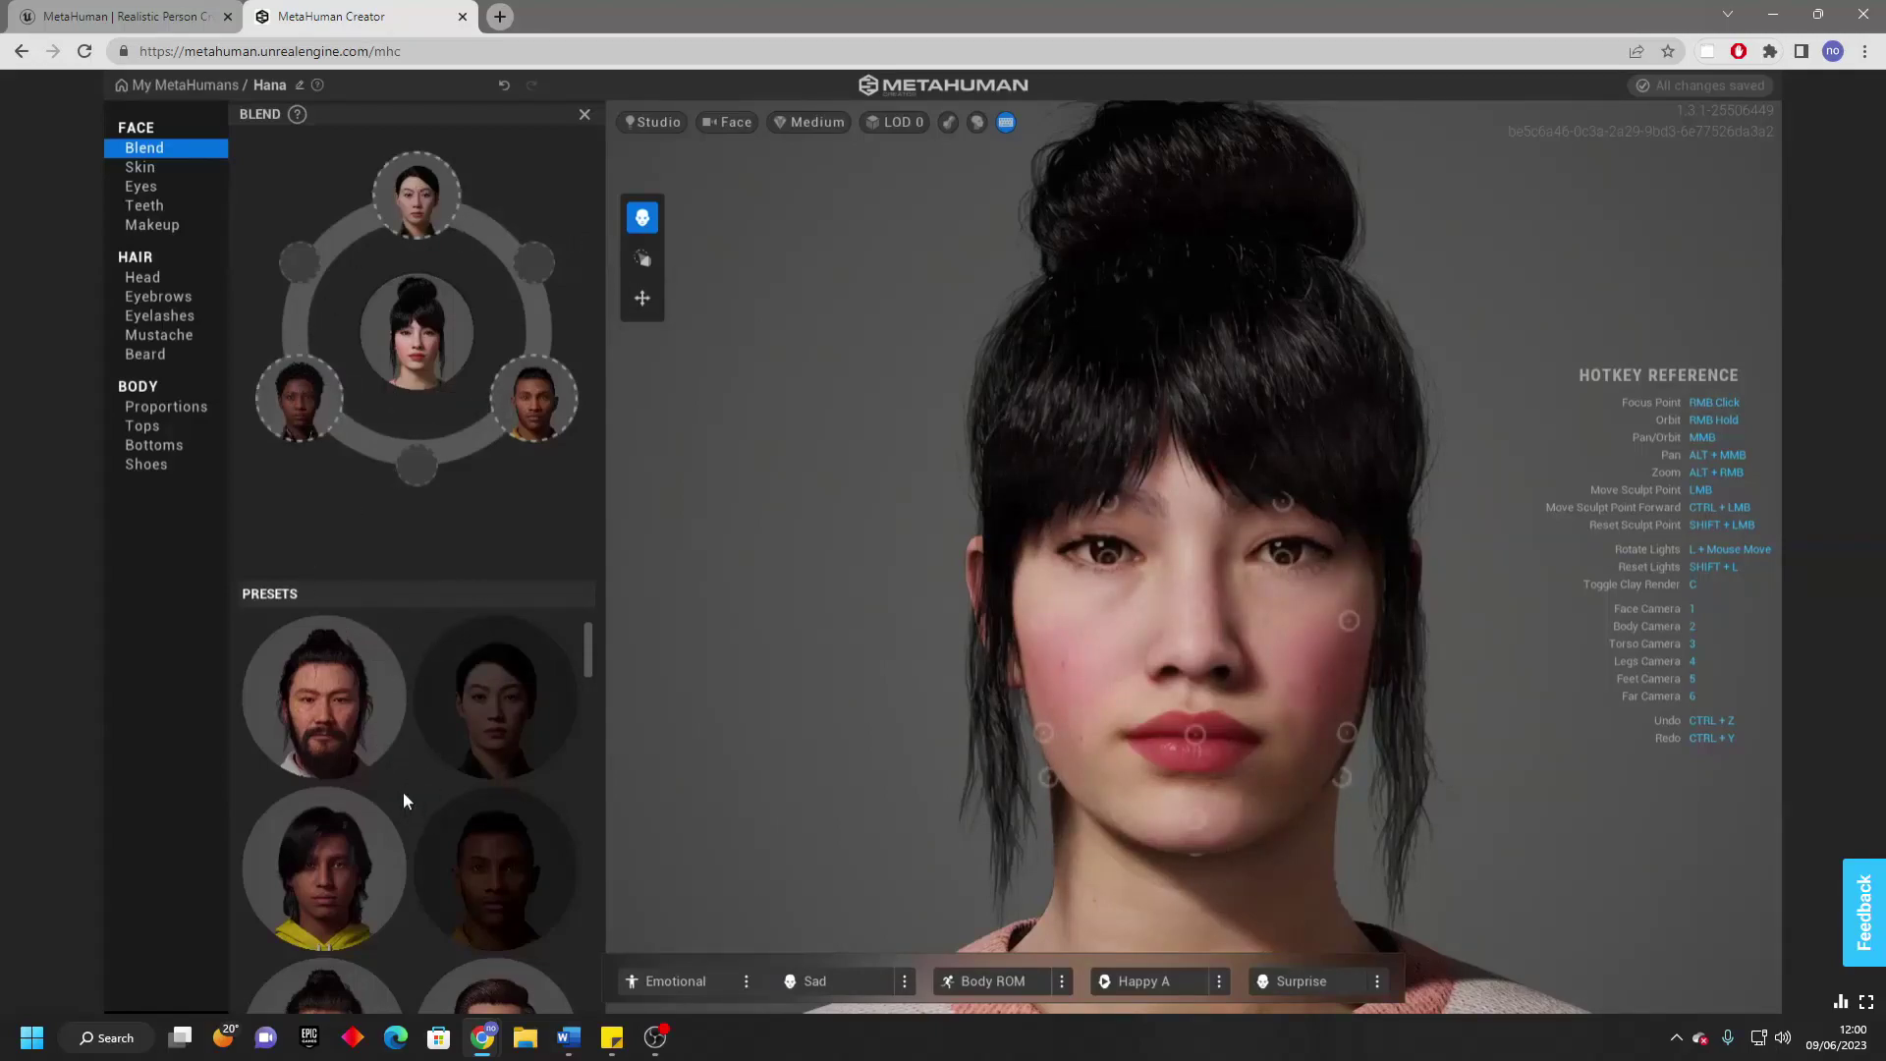
pyautogui.scroll(-2, 402, 792)
pyautogui.scroll(3, 405, 799)
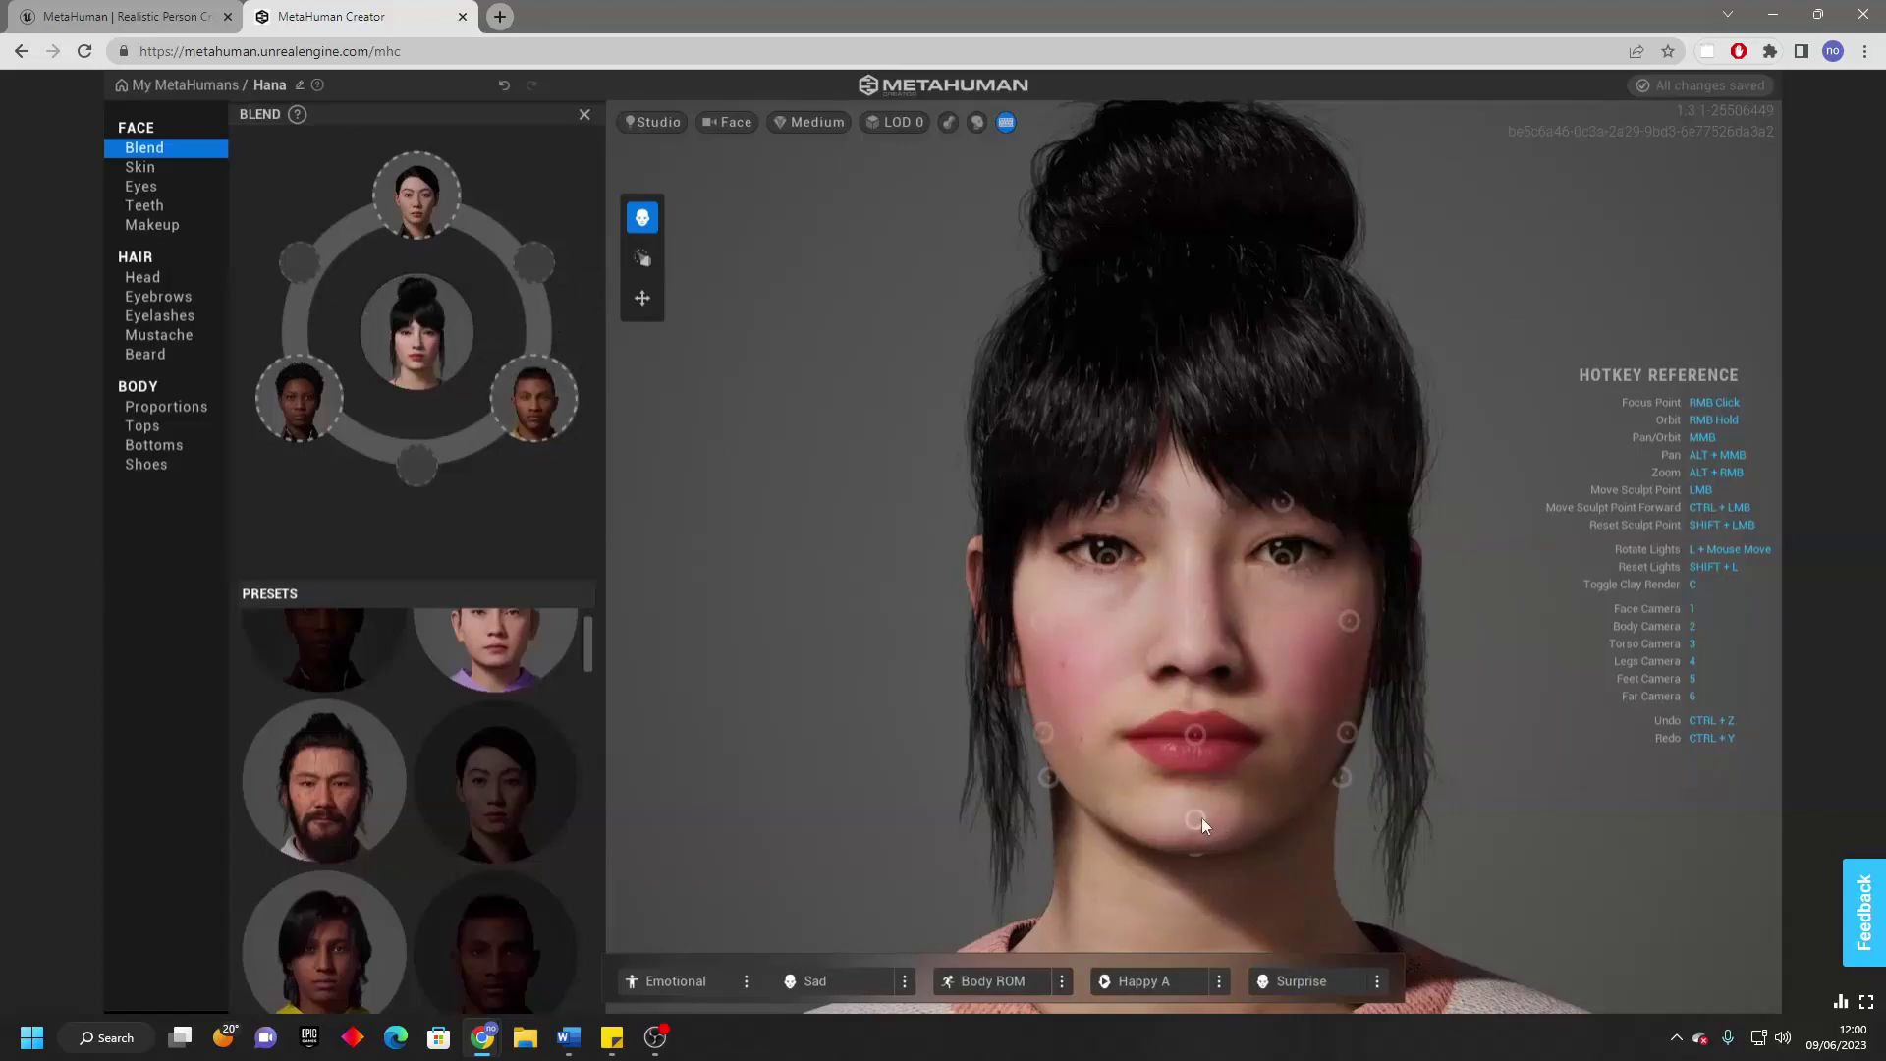
pyautogui.moveTo(1201, 819); pyautogui.dragTo(1204, 938)
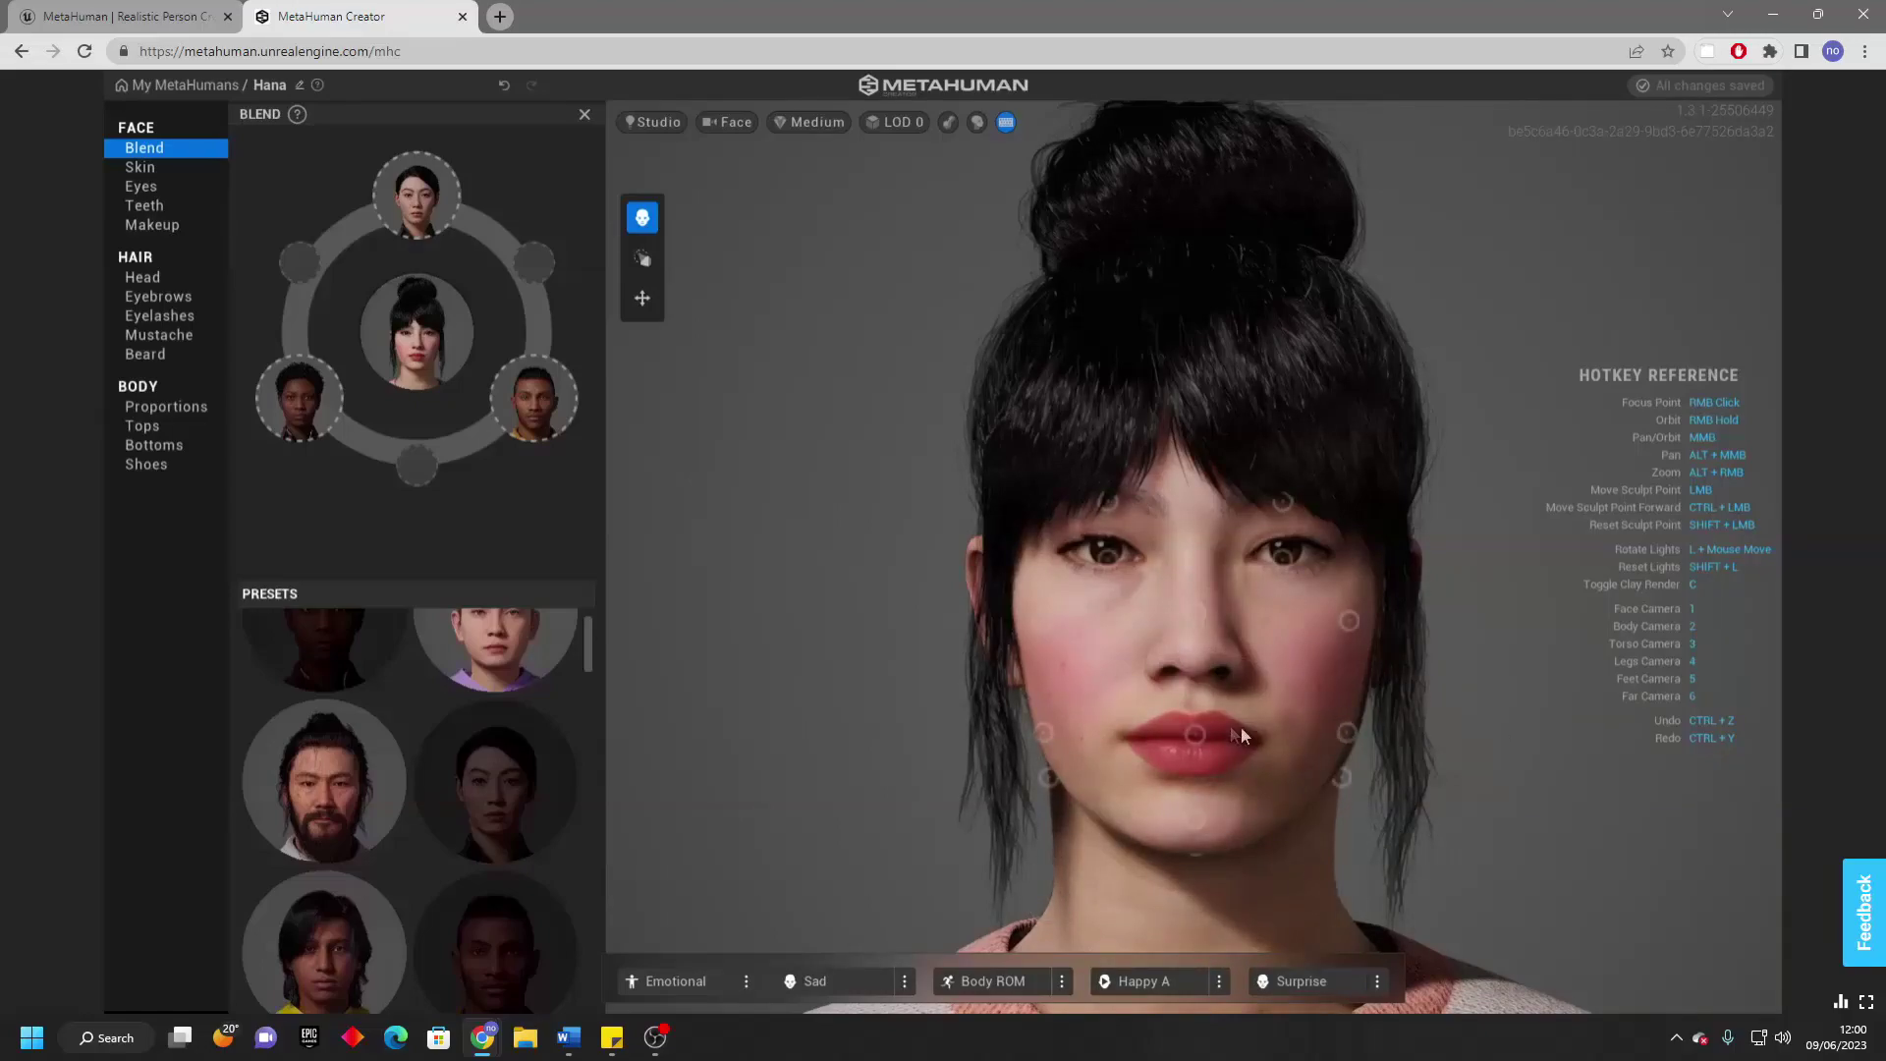
# Reshape the mouth area with the Sculpt tool and pull the lower lip down with the Move tool, keeping symmetry on.
pyautogui.moveTo(1564, 679); pyautogui.dragTo(1360, 573, button='right')
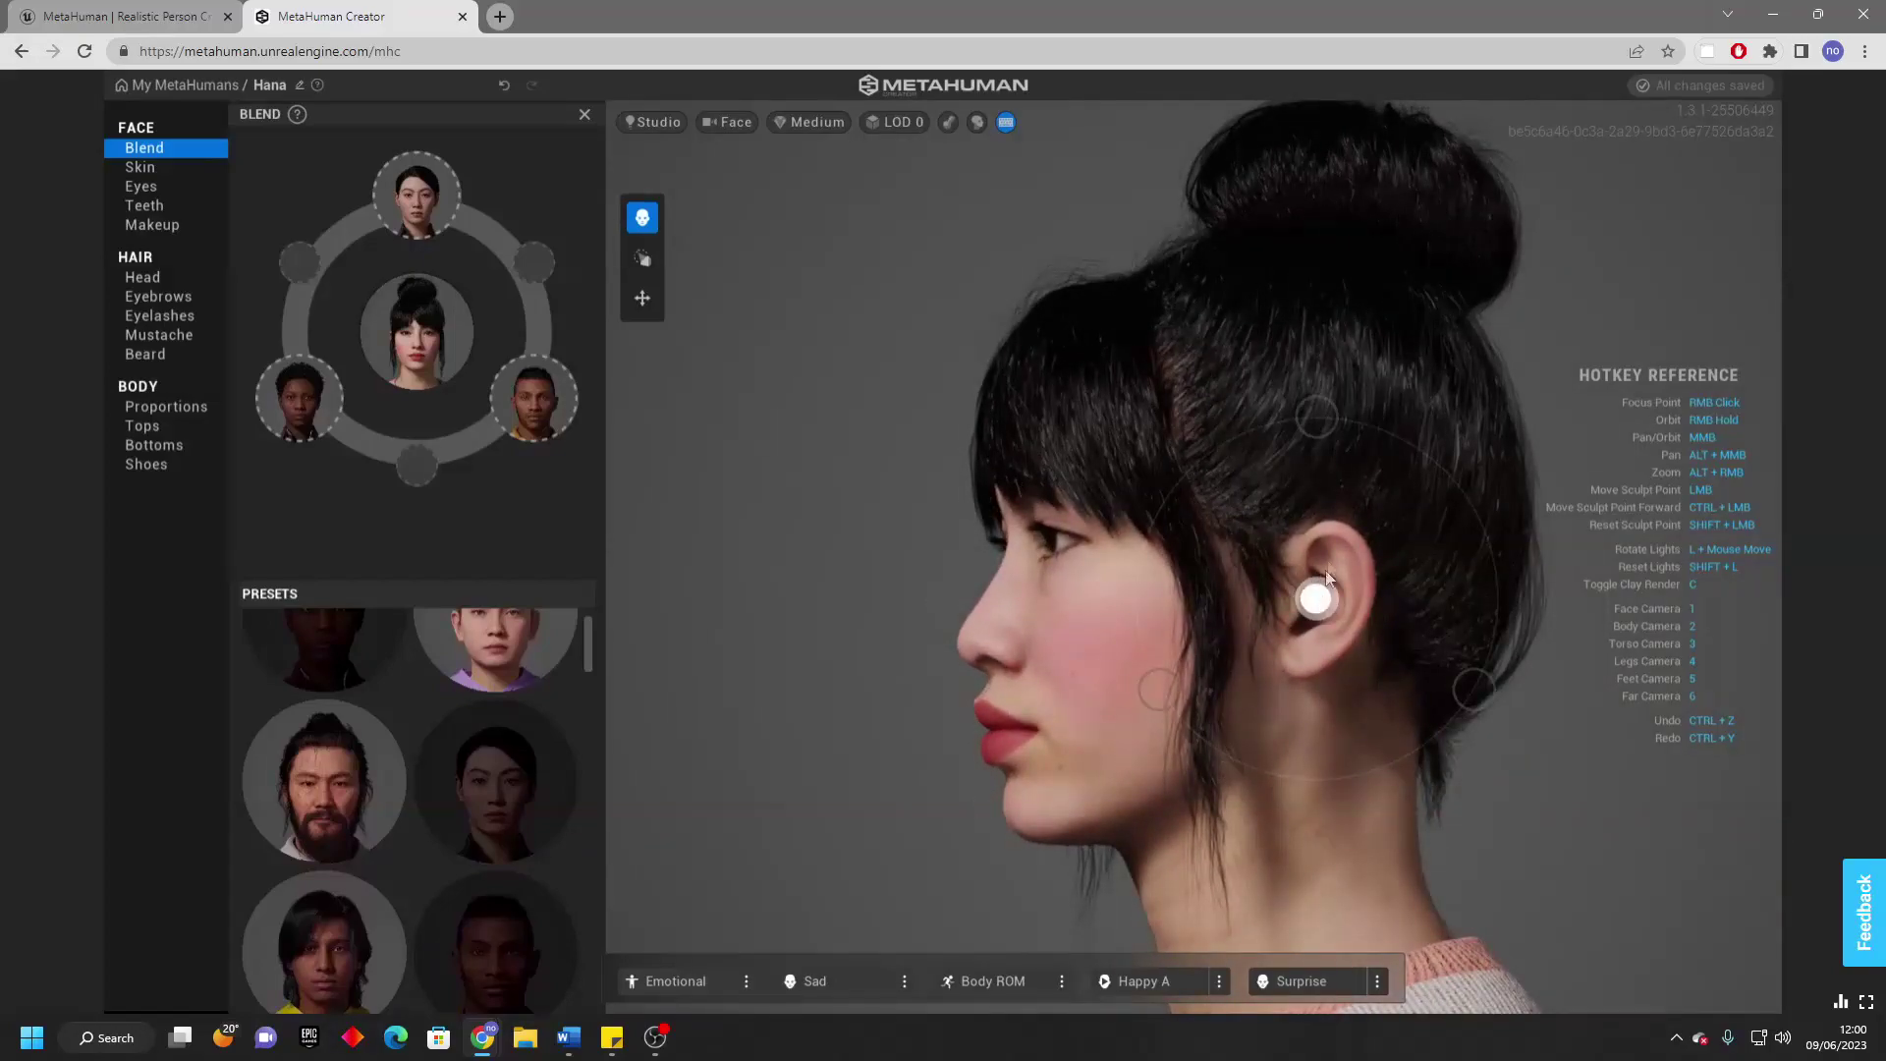
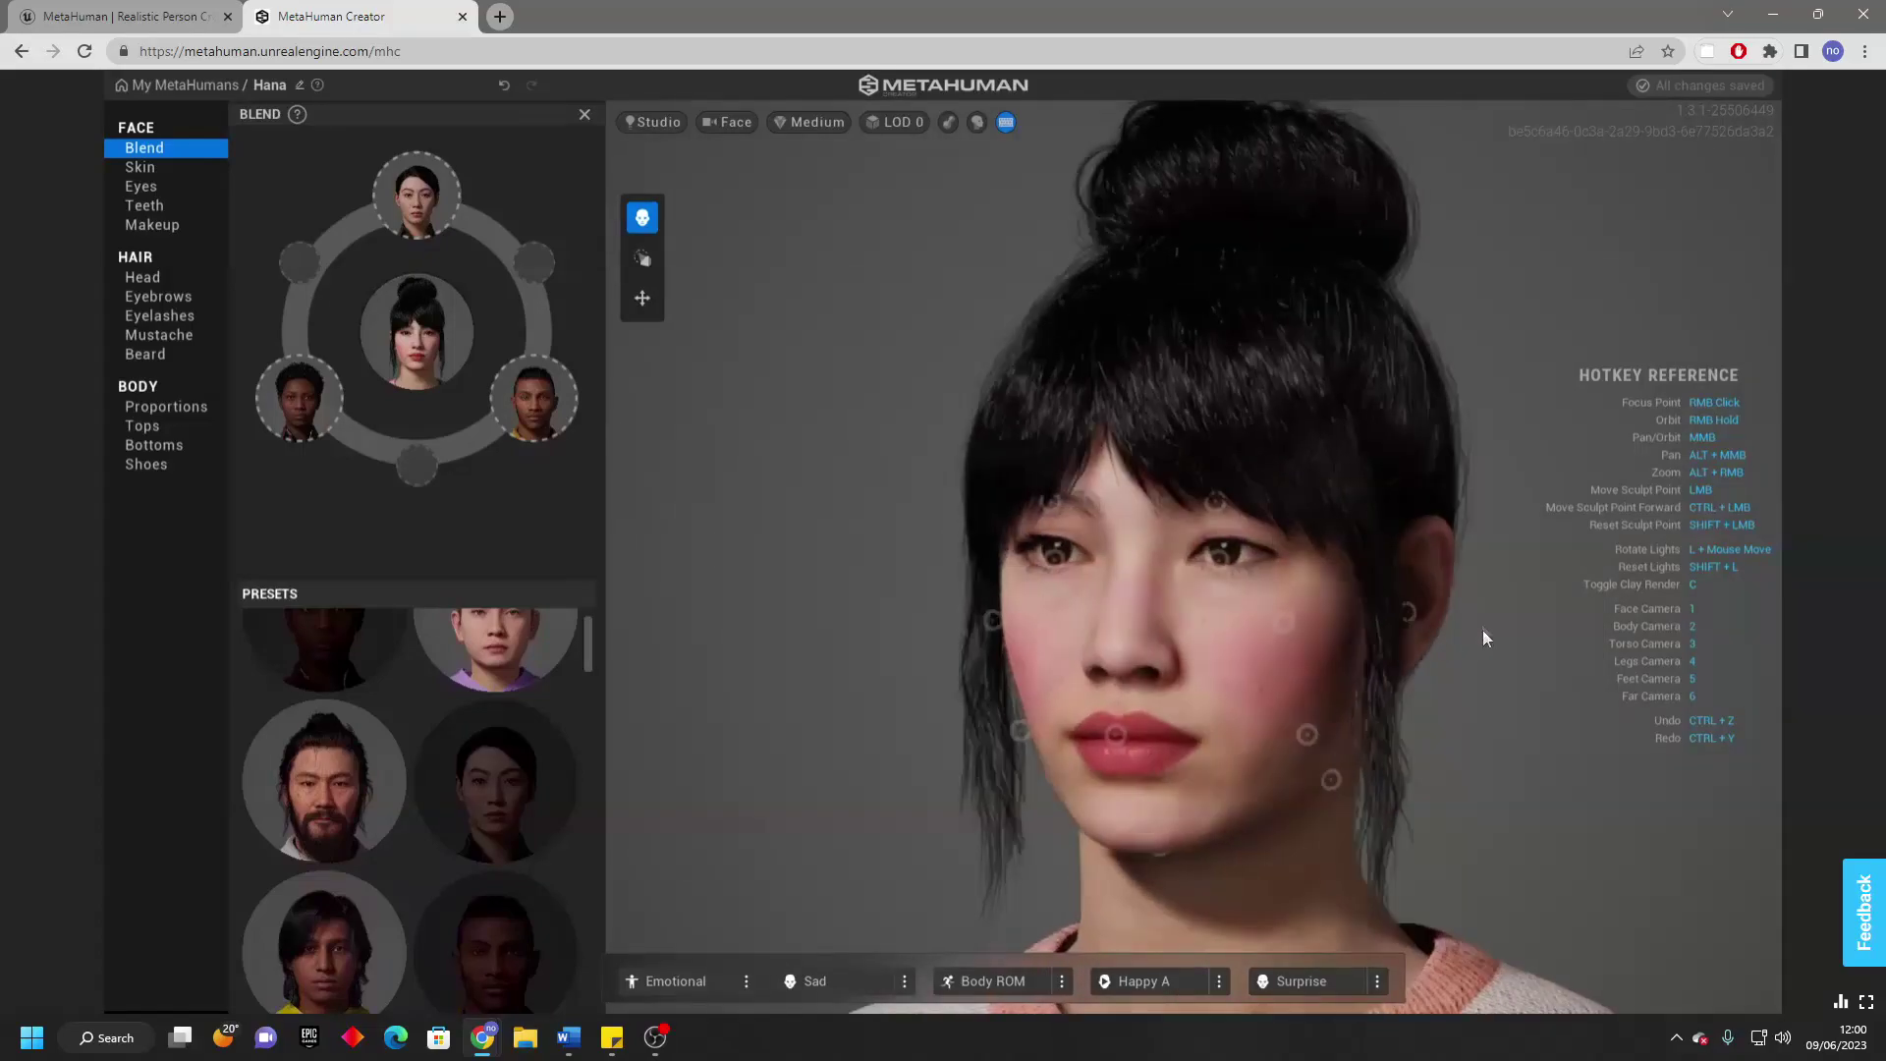
pyautogui.click(643, 258)
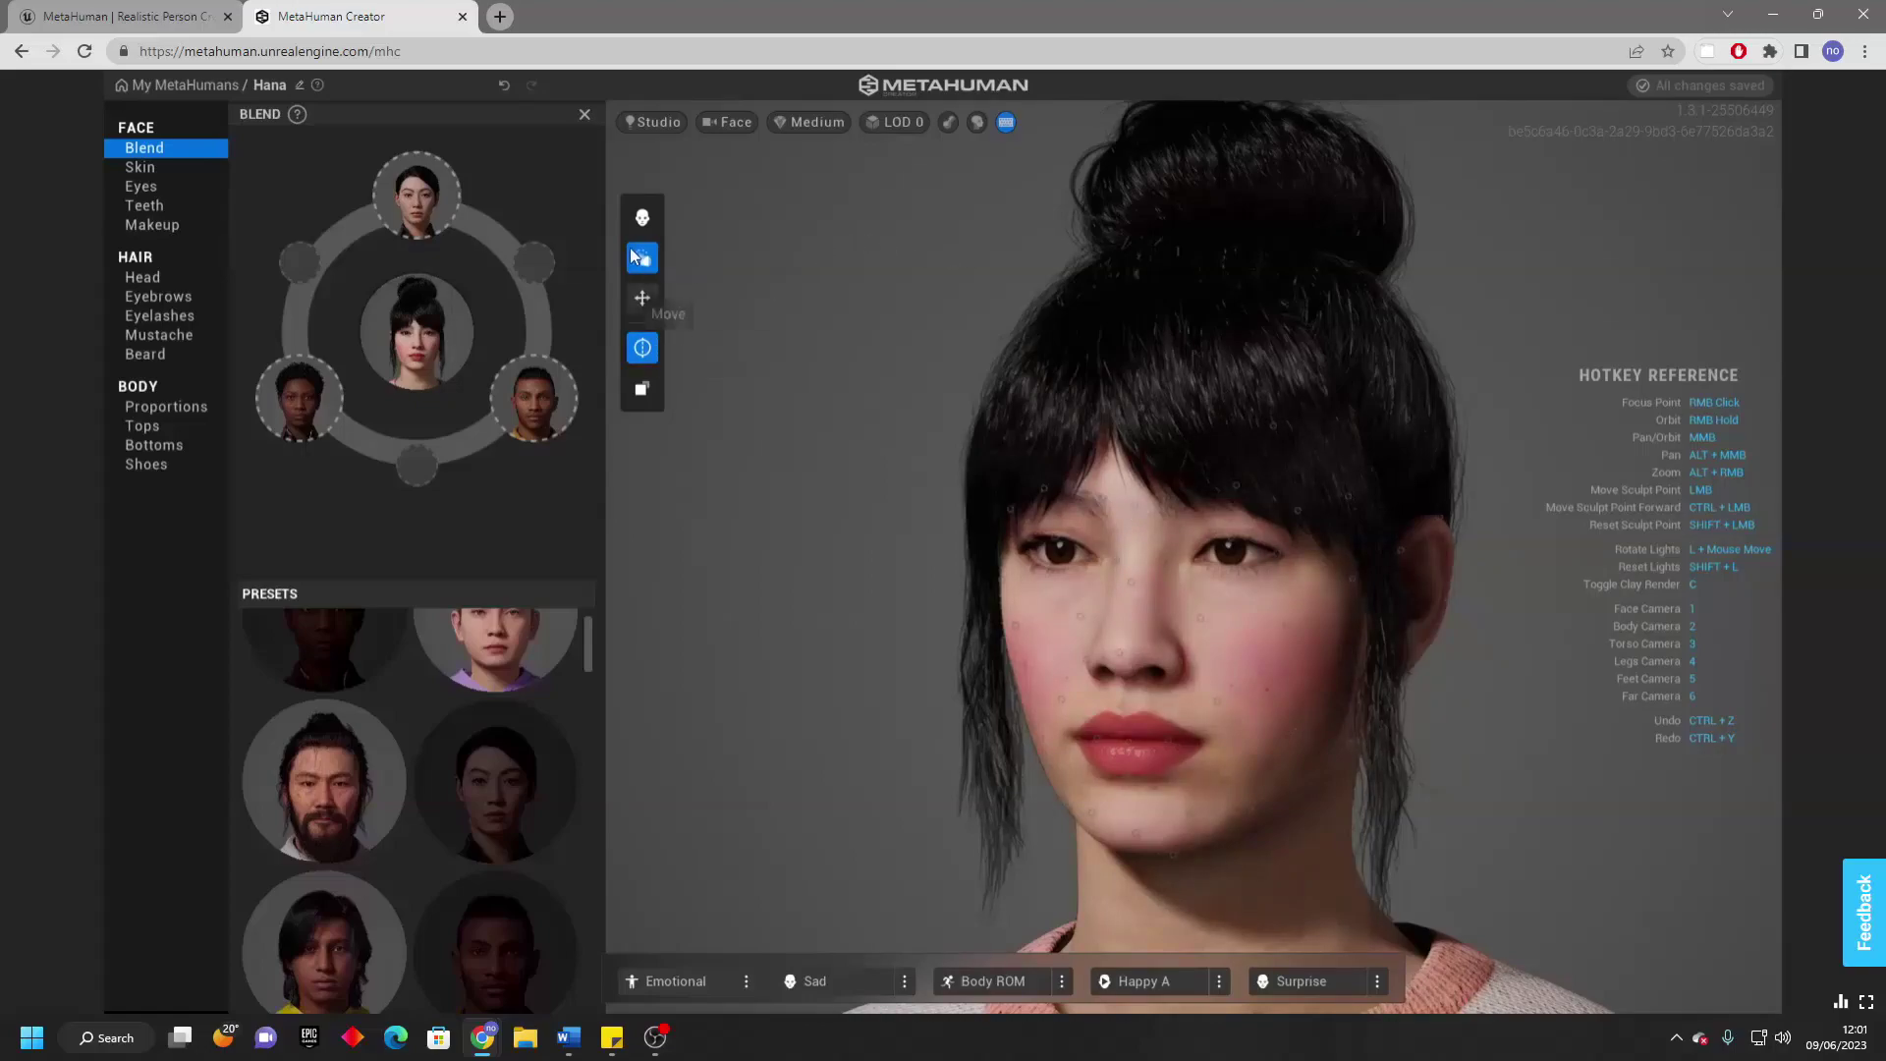
pyautogui.moveTo(304, 397)
pyautogui.moveTo(1198, 671)
pyautogui.mouseDown(button='right')
pyautogui.moveTo(1313, 643)
pyautogui.moveTo(1208, 658)
pyautogui.mouseUp(button='right')
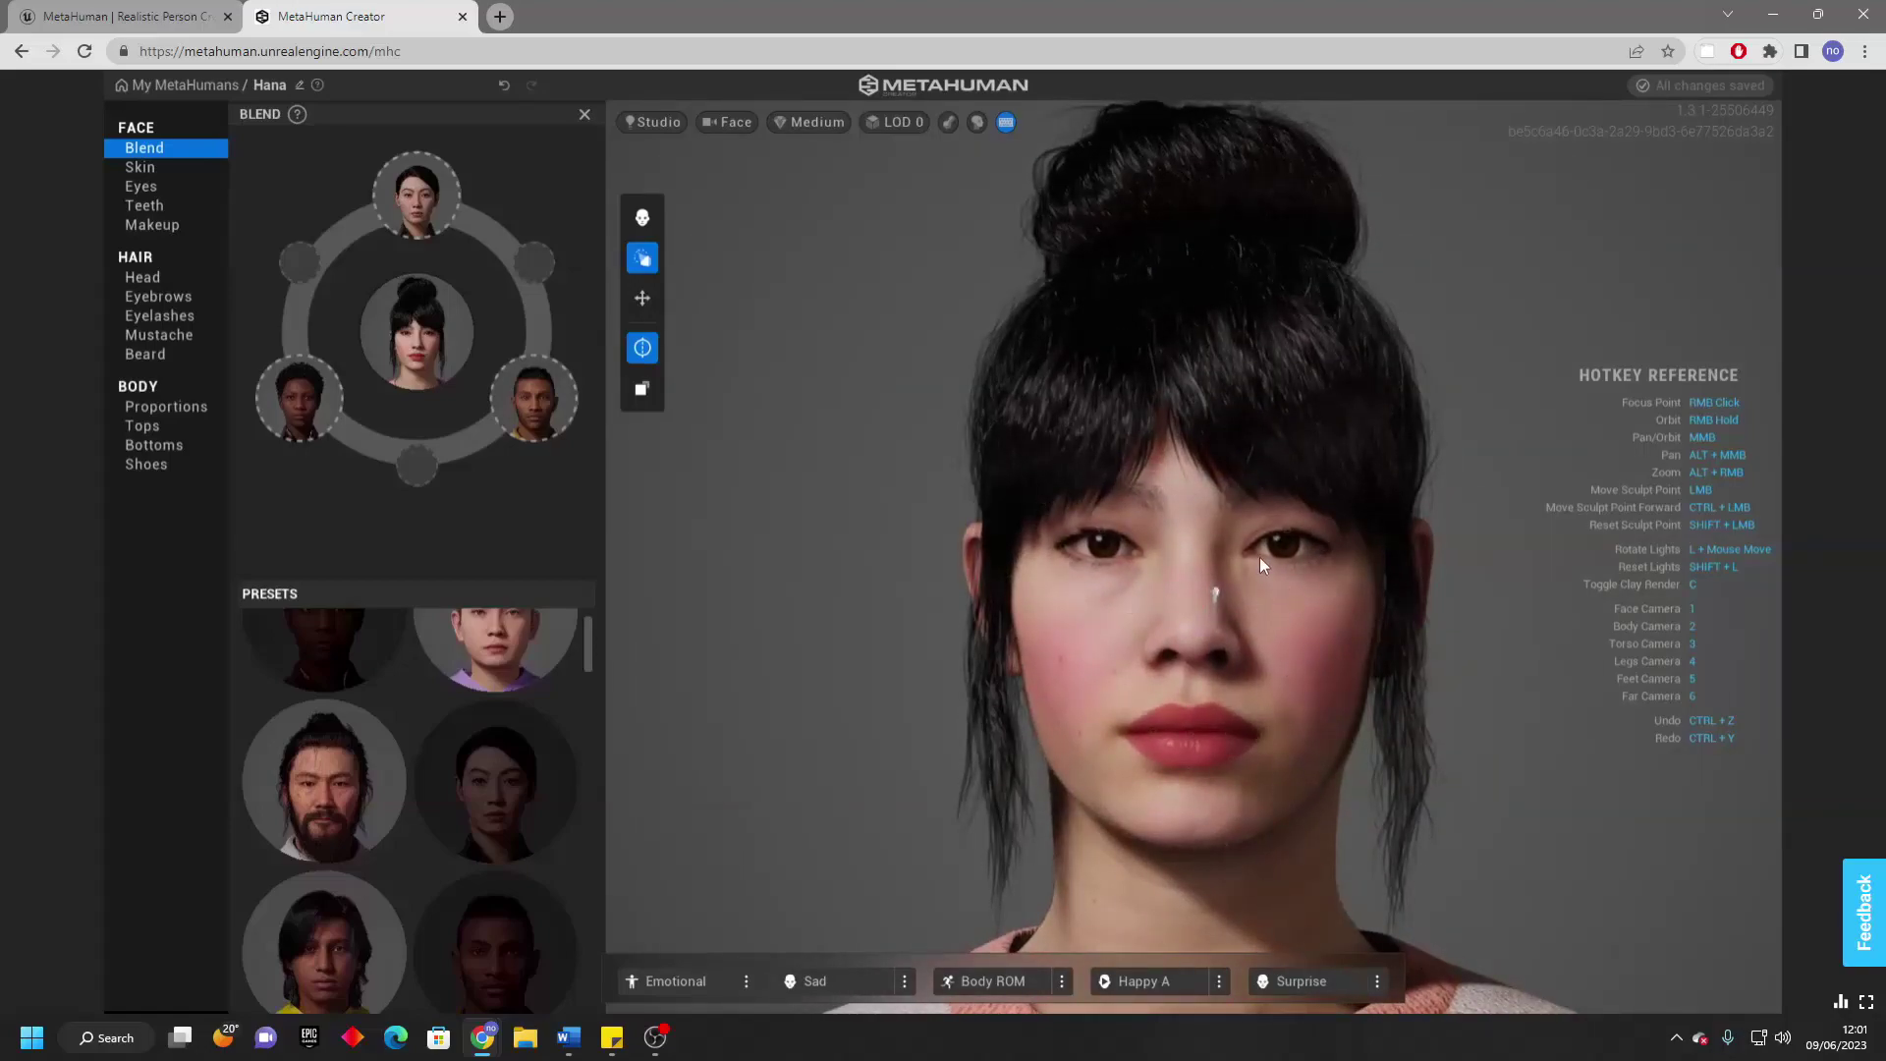
pyautogui.moveTo(1236, 720); pyautogui.dragTo(1295, 678)
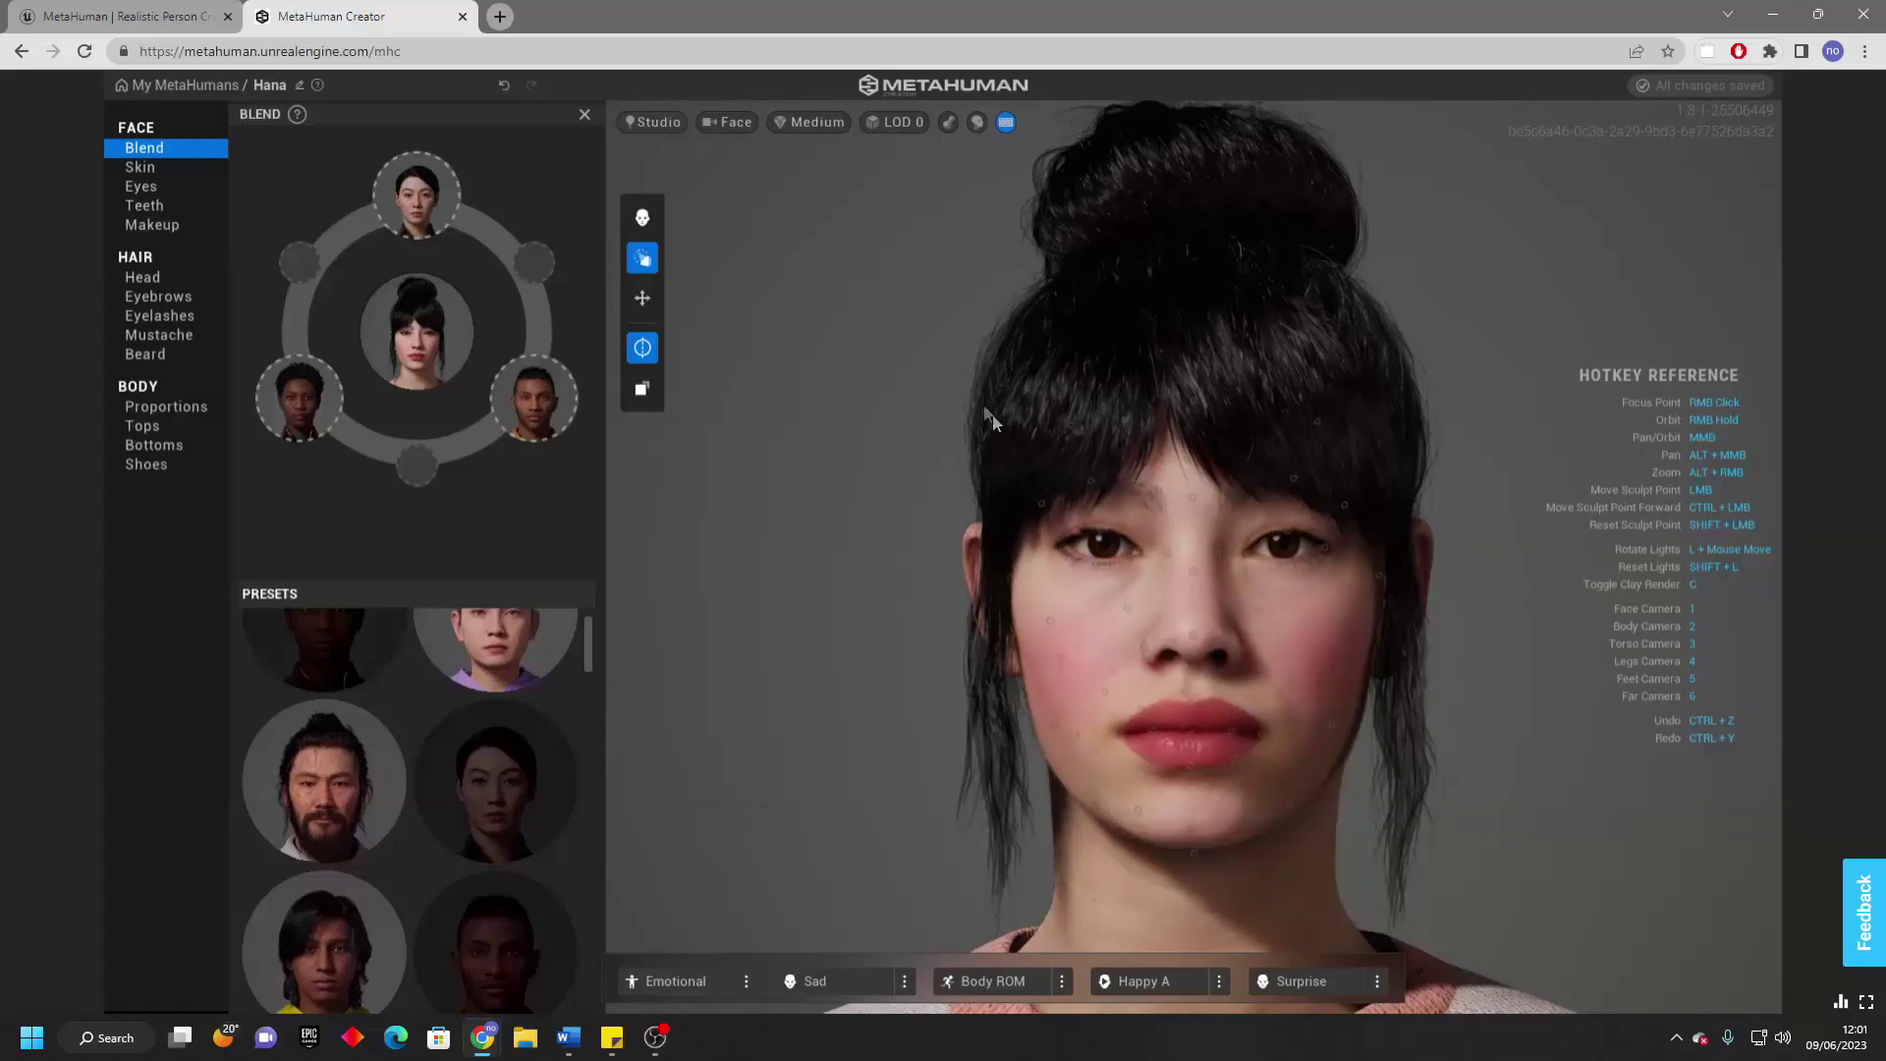
pyautogui.click(644, 298)
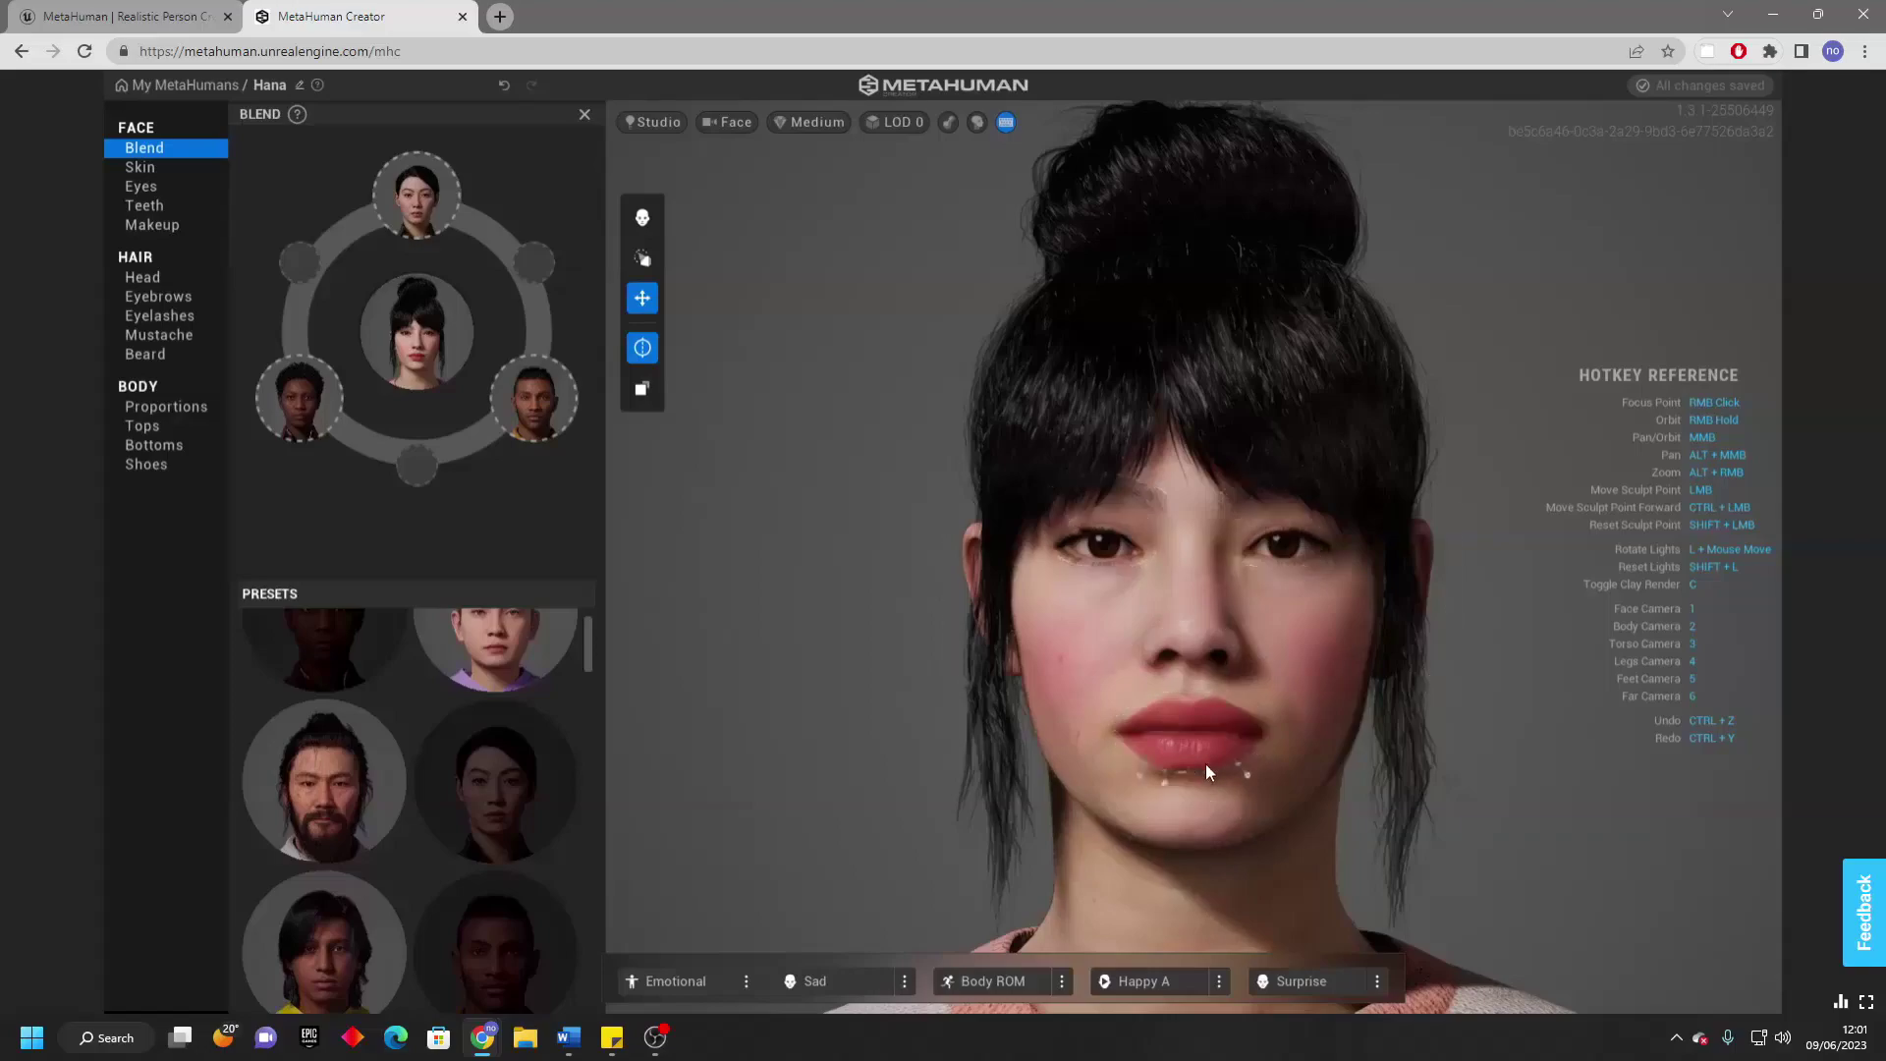
pyautogui.moveTo(1206, 763); pyautogui.dragTo(1205, 798)
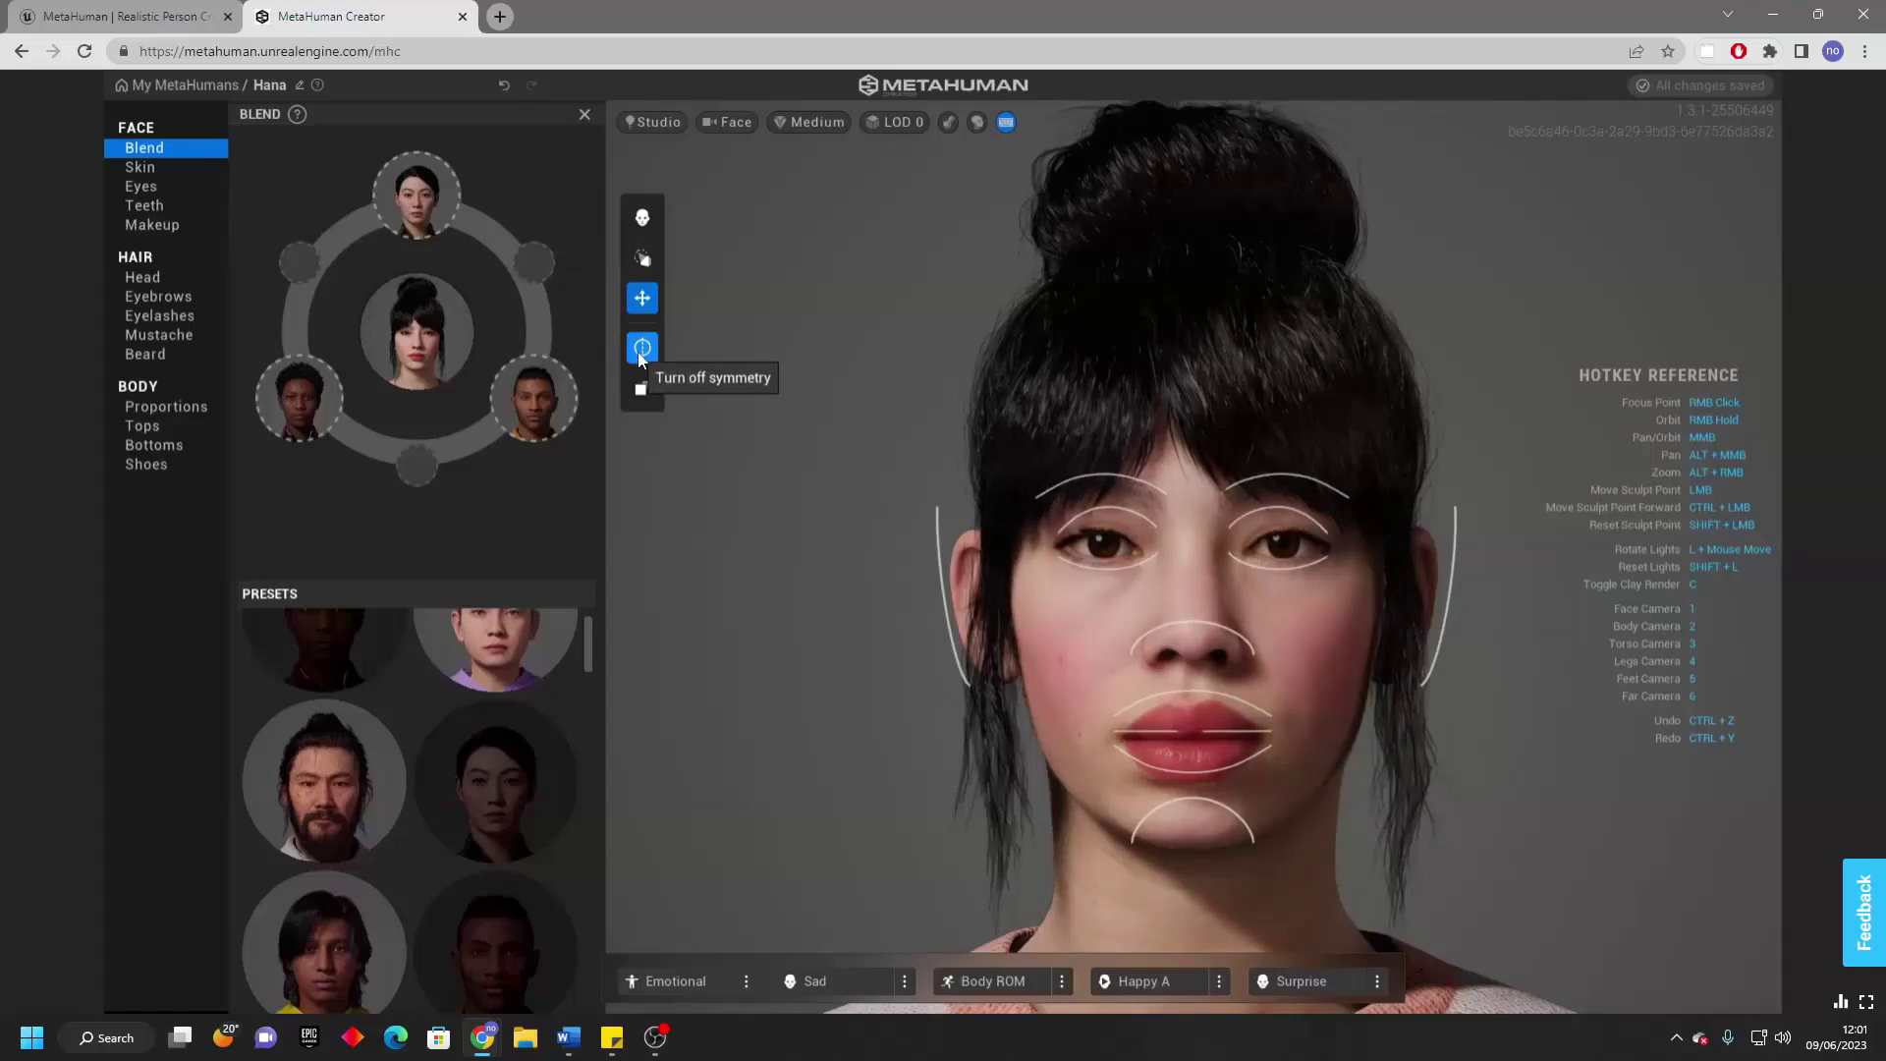
# Set the skin color to a light peach tone at U 0.03 and V 0.29.
pyautogui.click(196, 164)
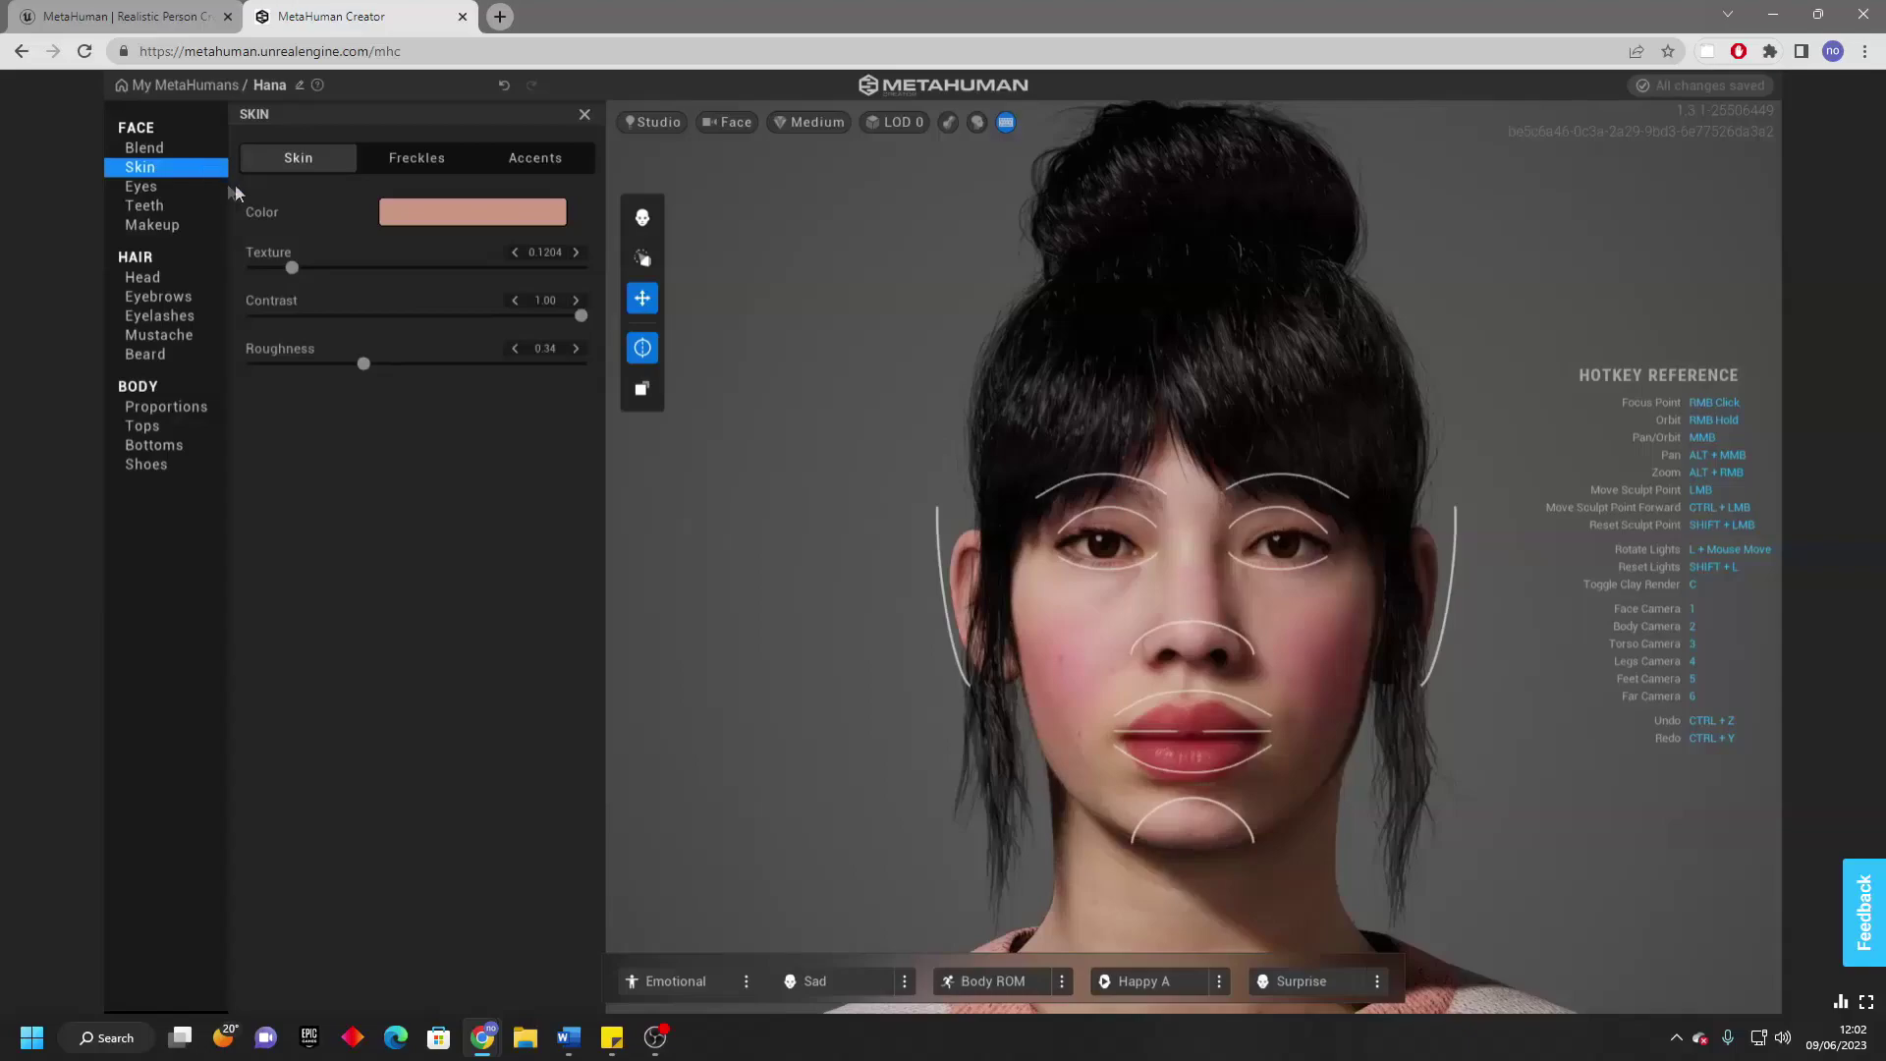
pyautogui.click(438, 218)
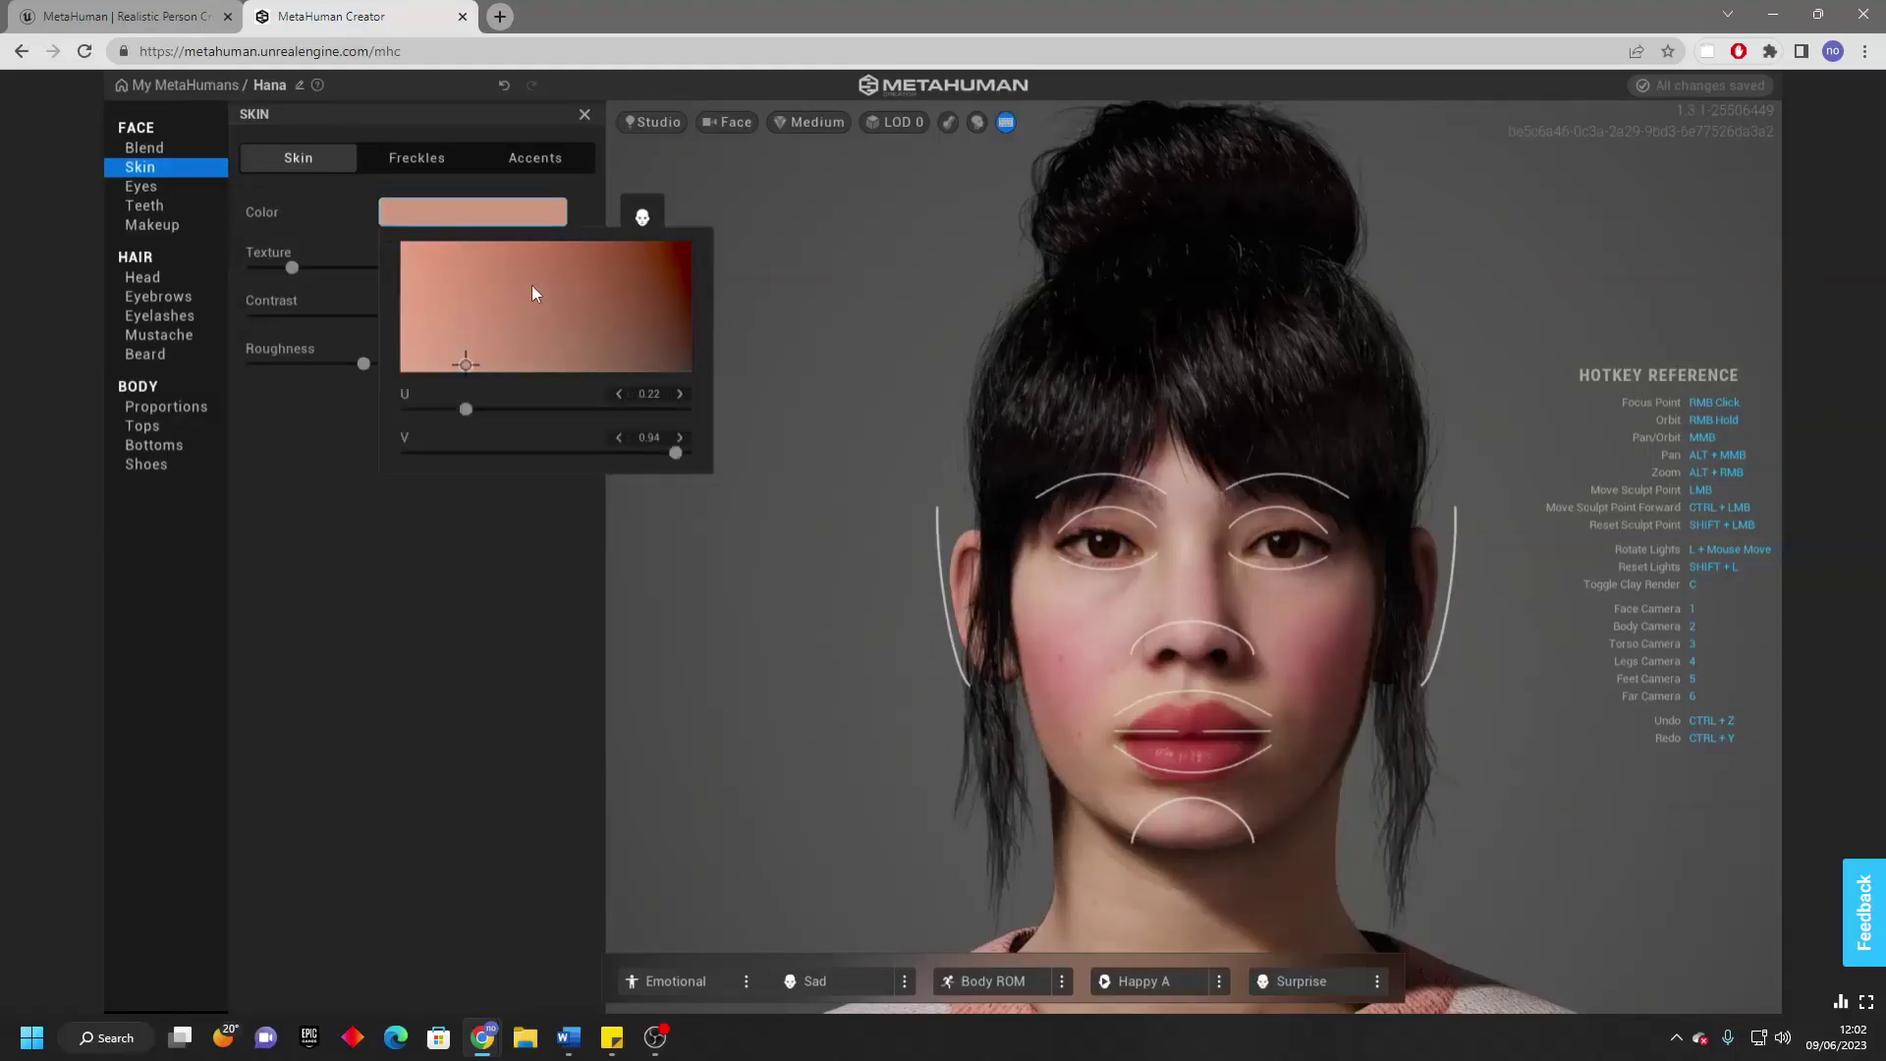
pyautogui.moveTo(536, 294); pyautogui.dragTo(411, 280)
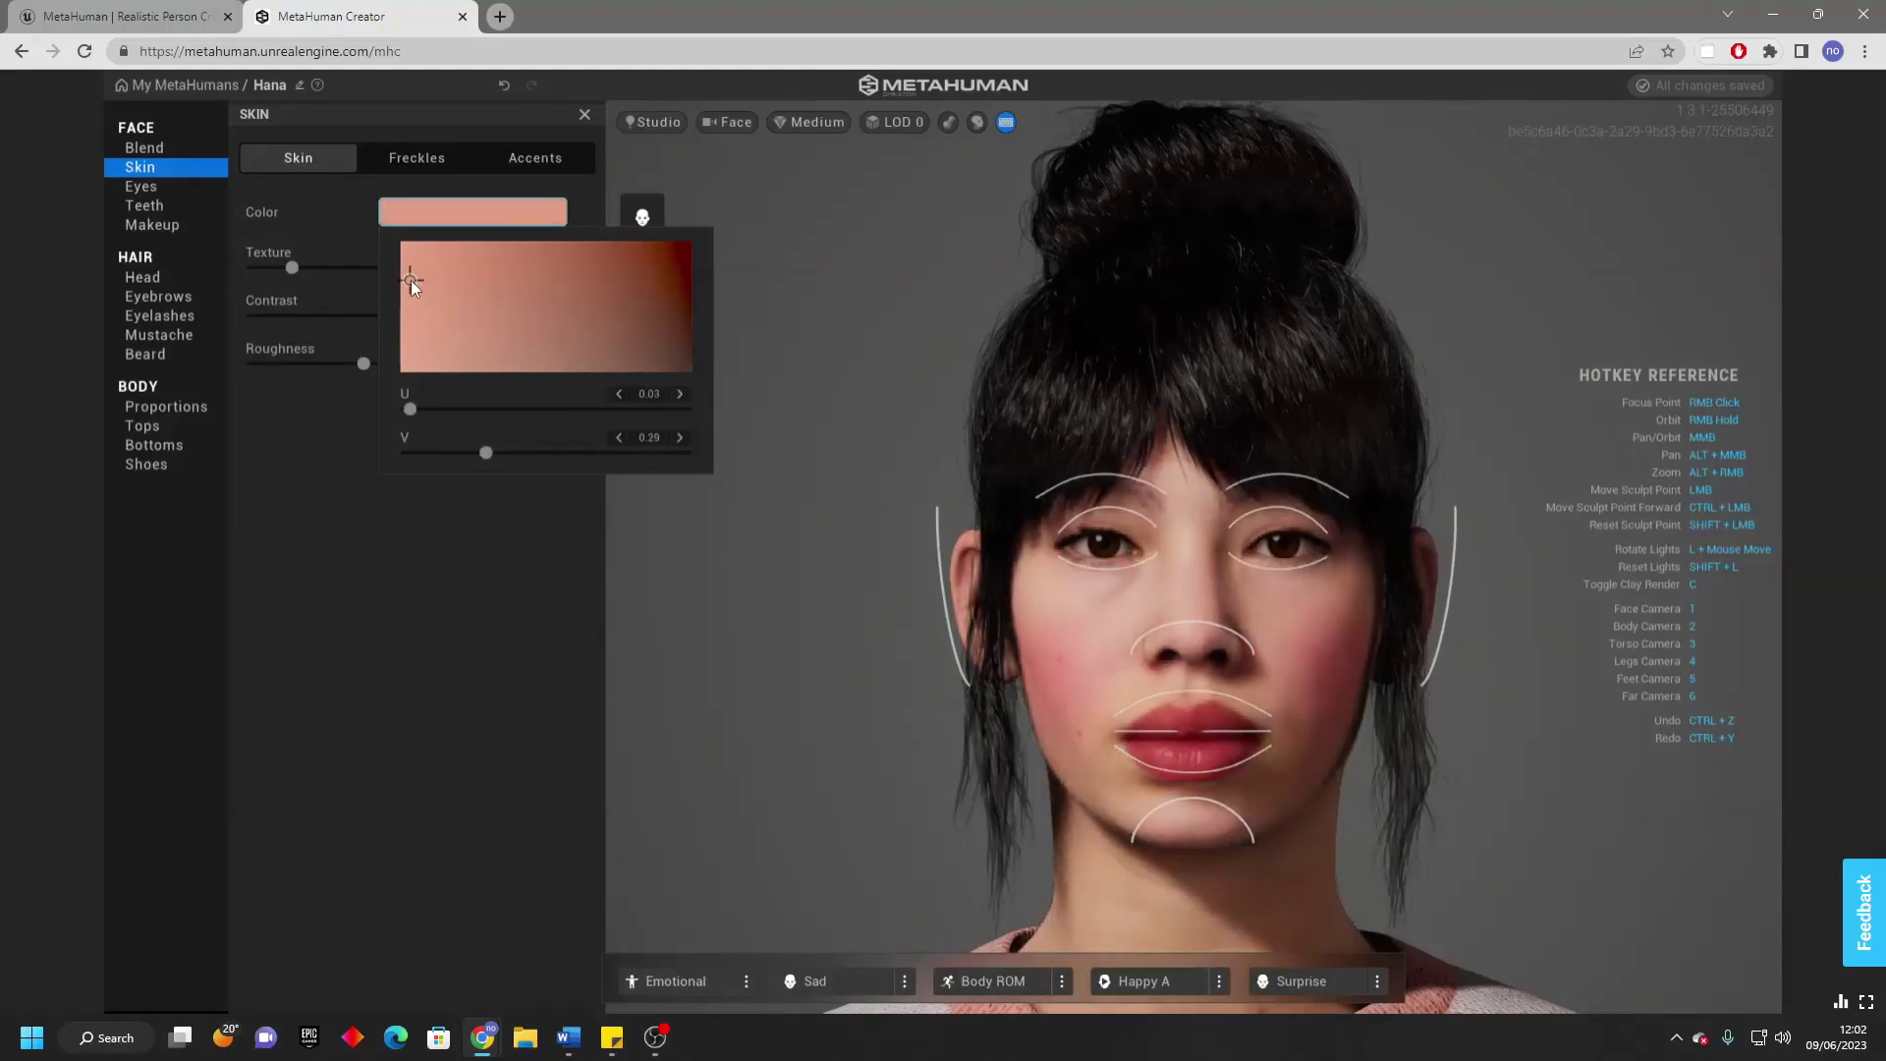
# Add the light freckle pattern with density 0.66 and strength 0.79, and set the nose accent's redness to 0.85.
pyautogui.click(403, 153)
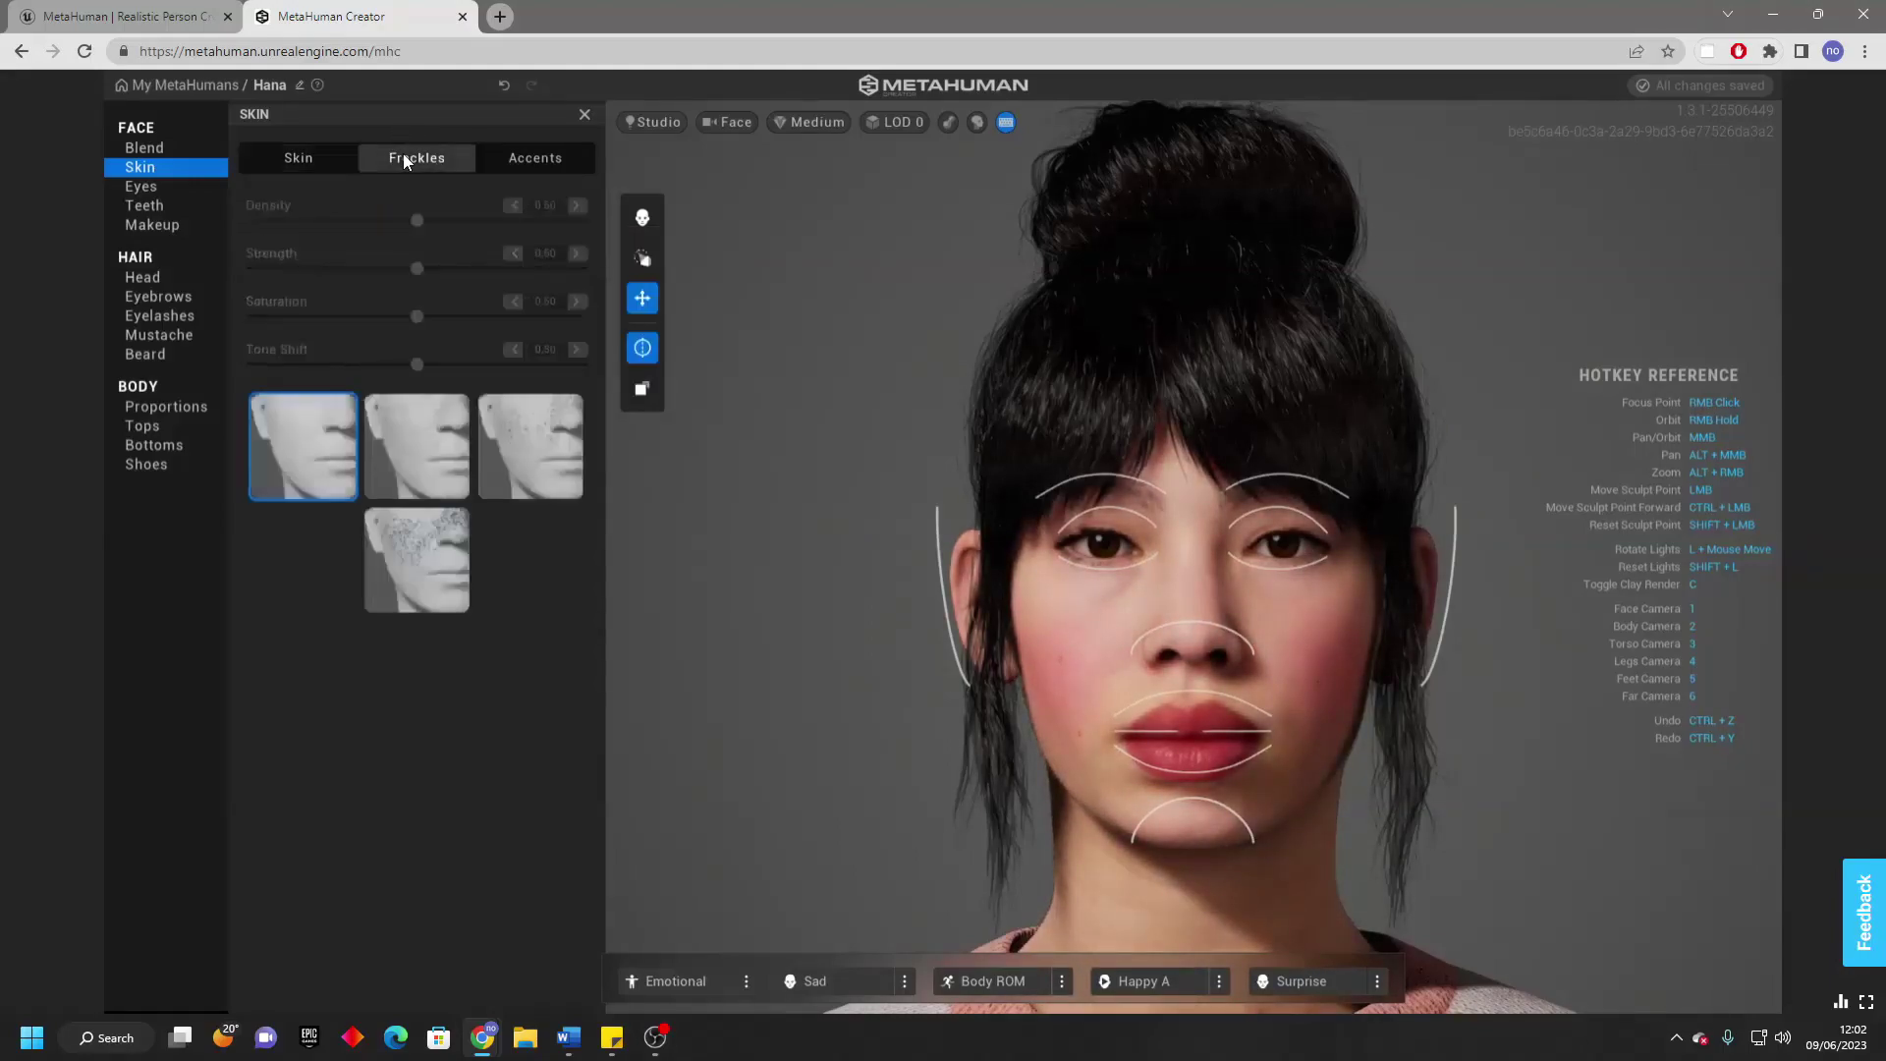
pyautogui.click(418, 444)
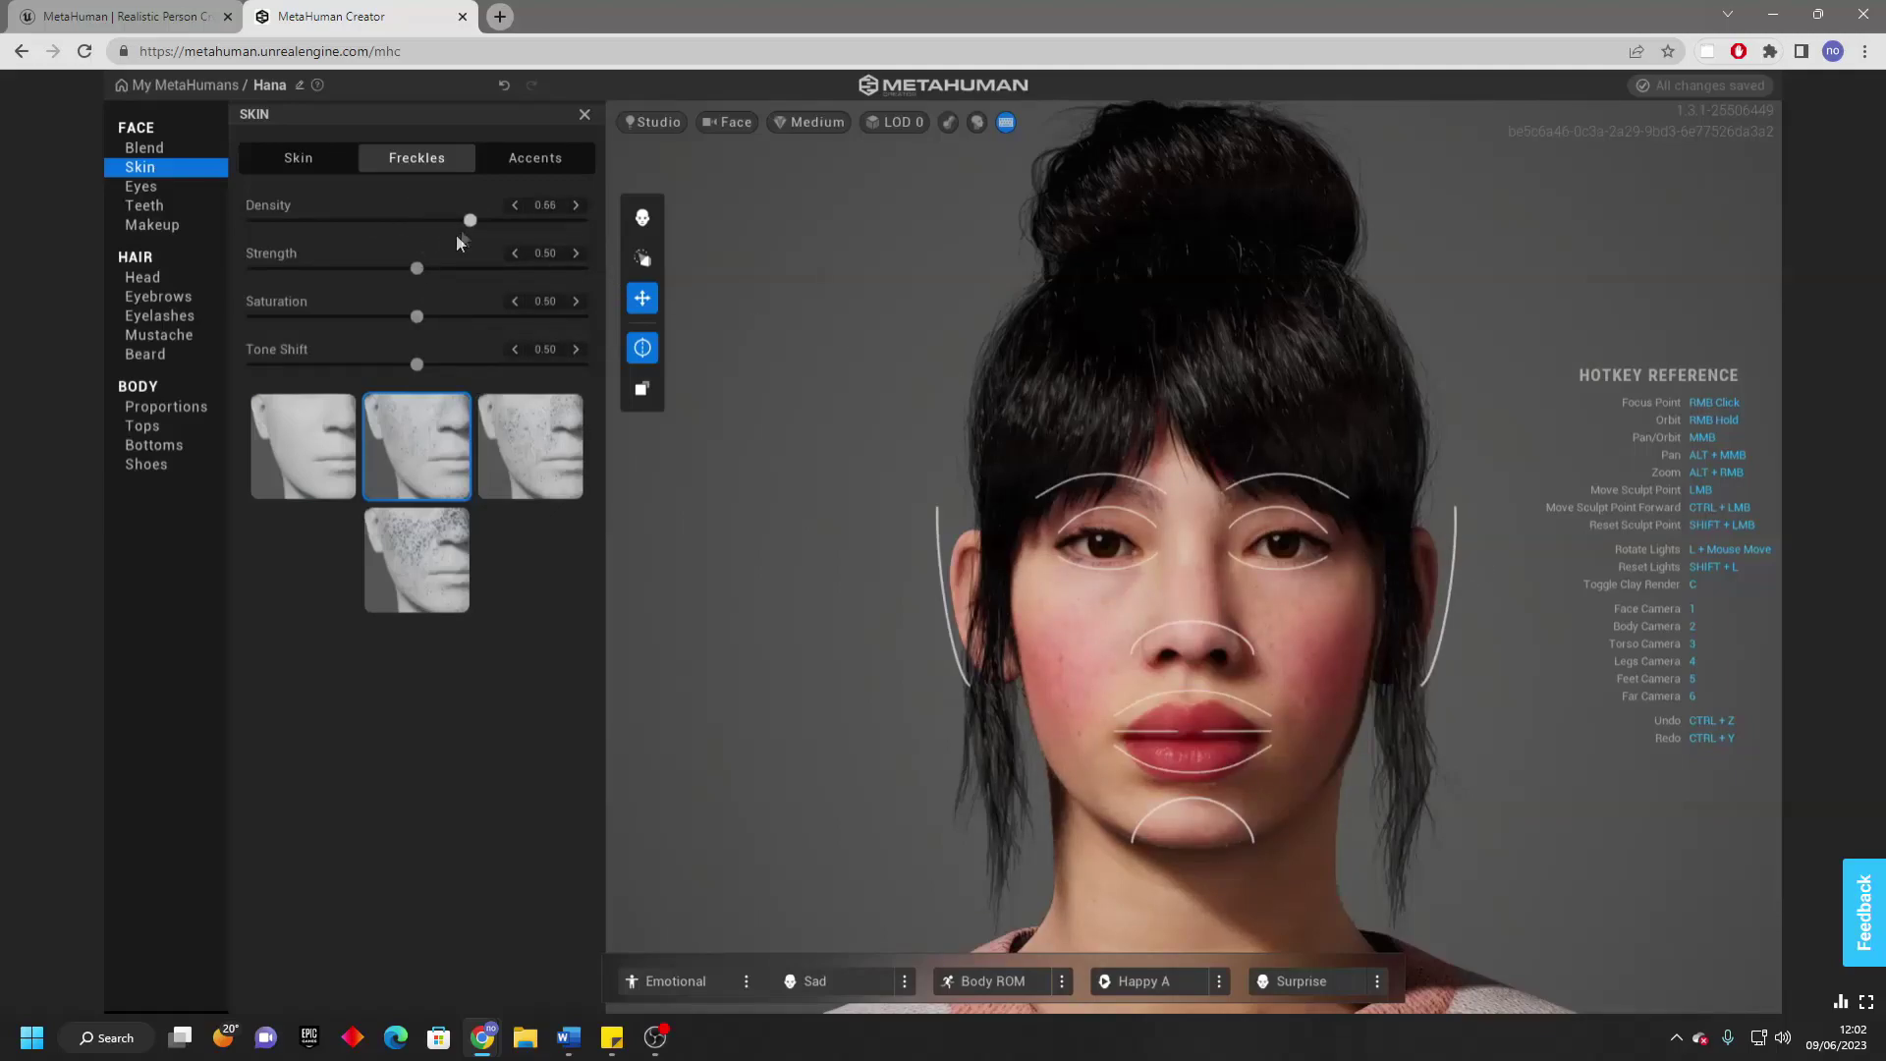
pyautogui.moveTo(420, 274); pyautogui.dragTo(511, 269)
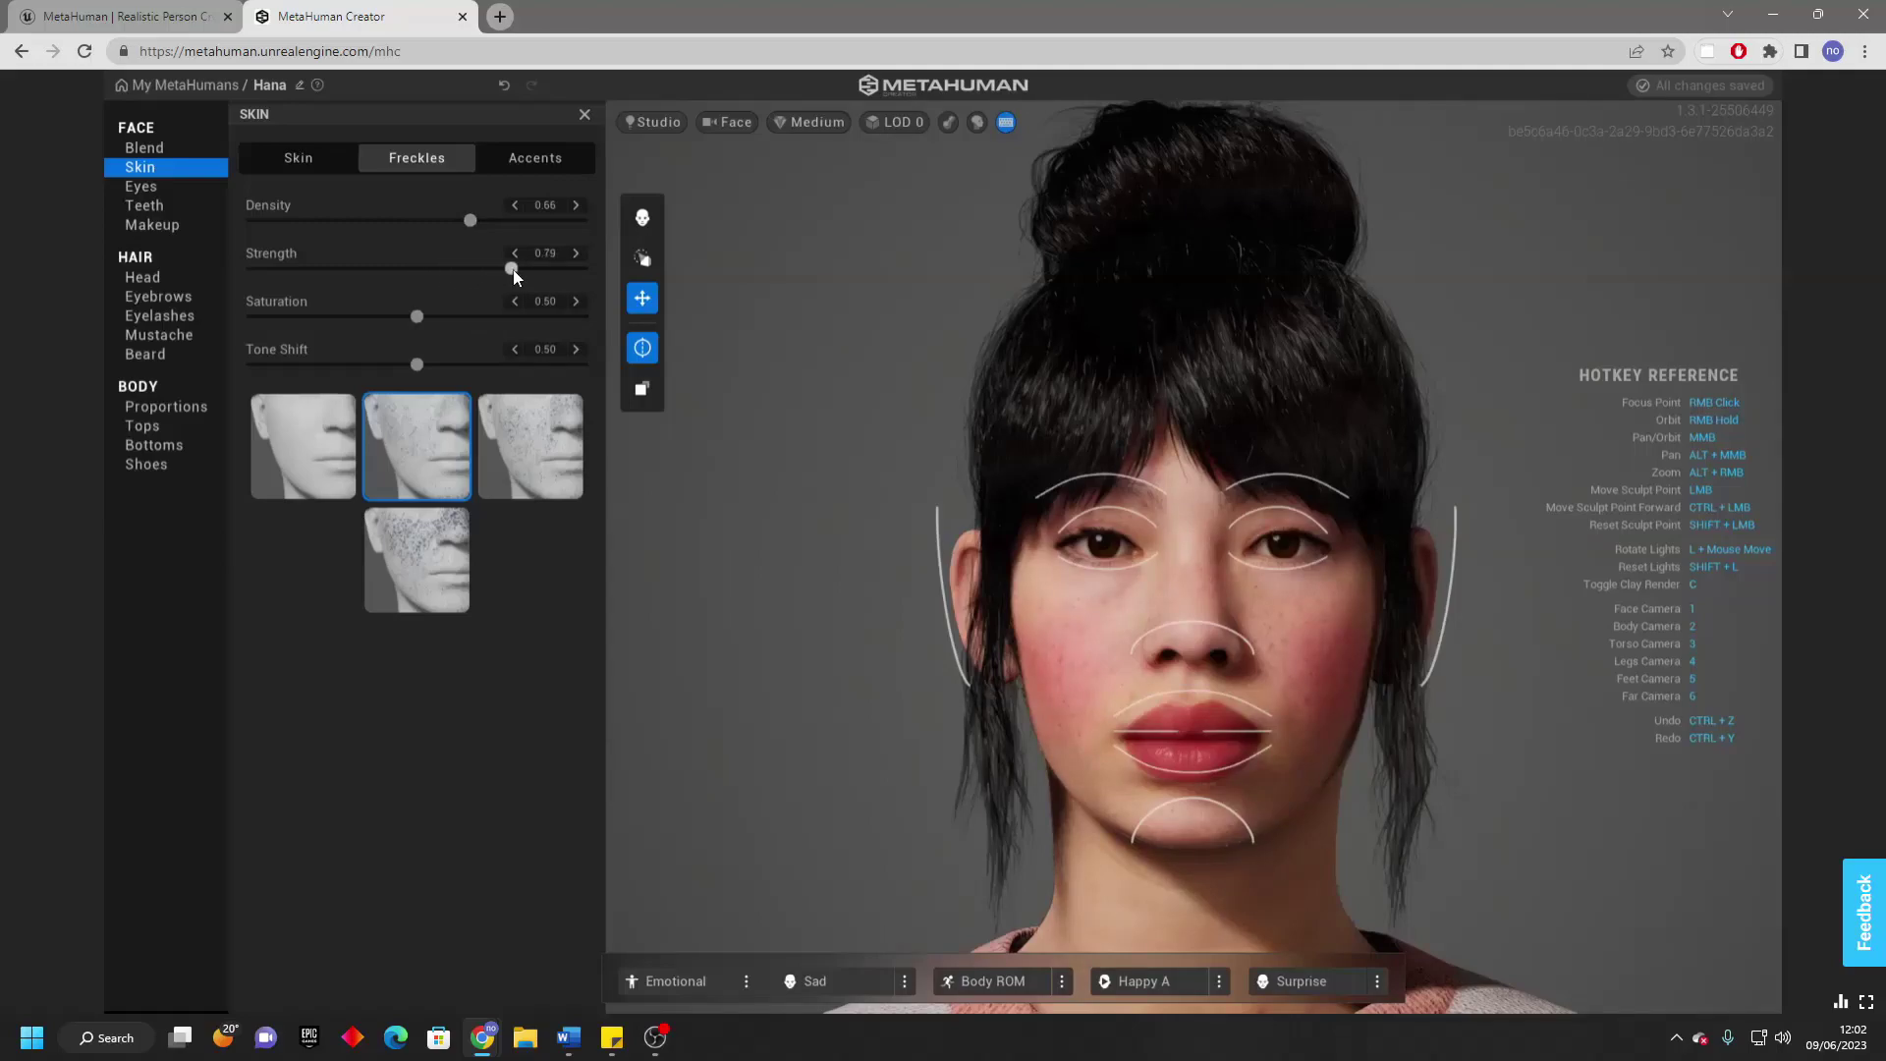
pyautogui.click(538, 162)
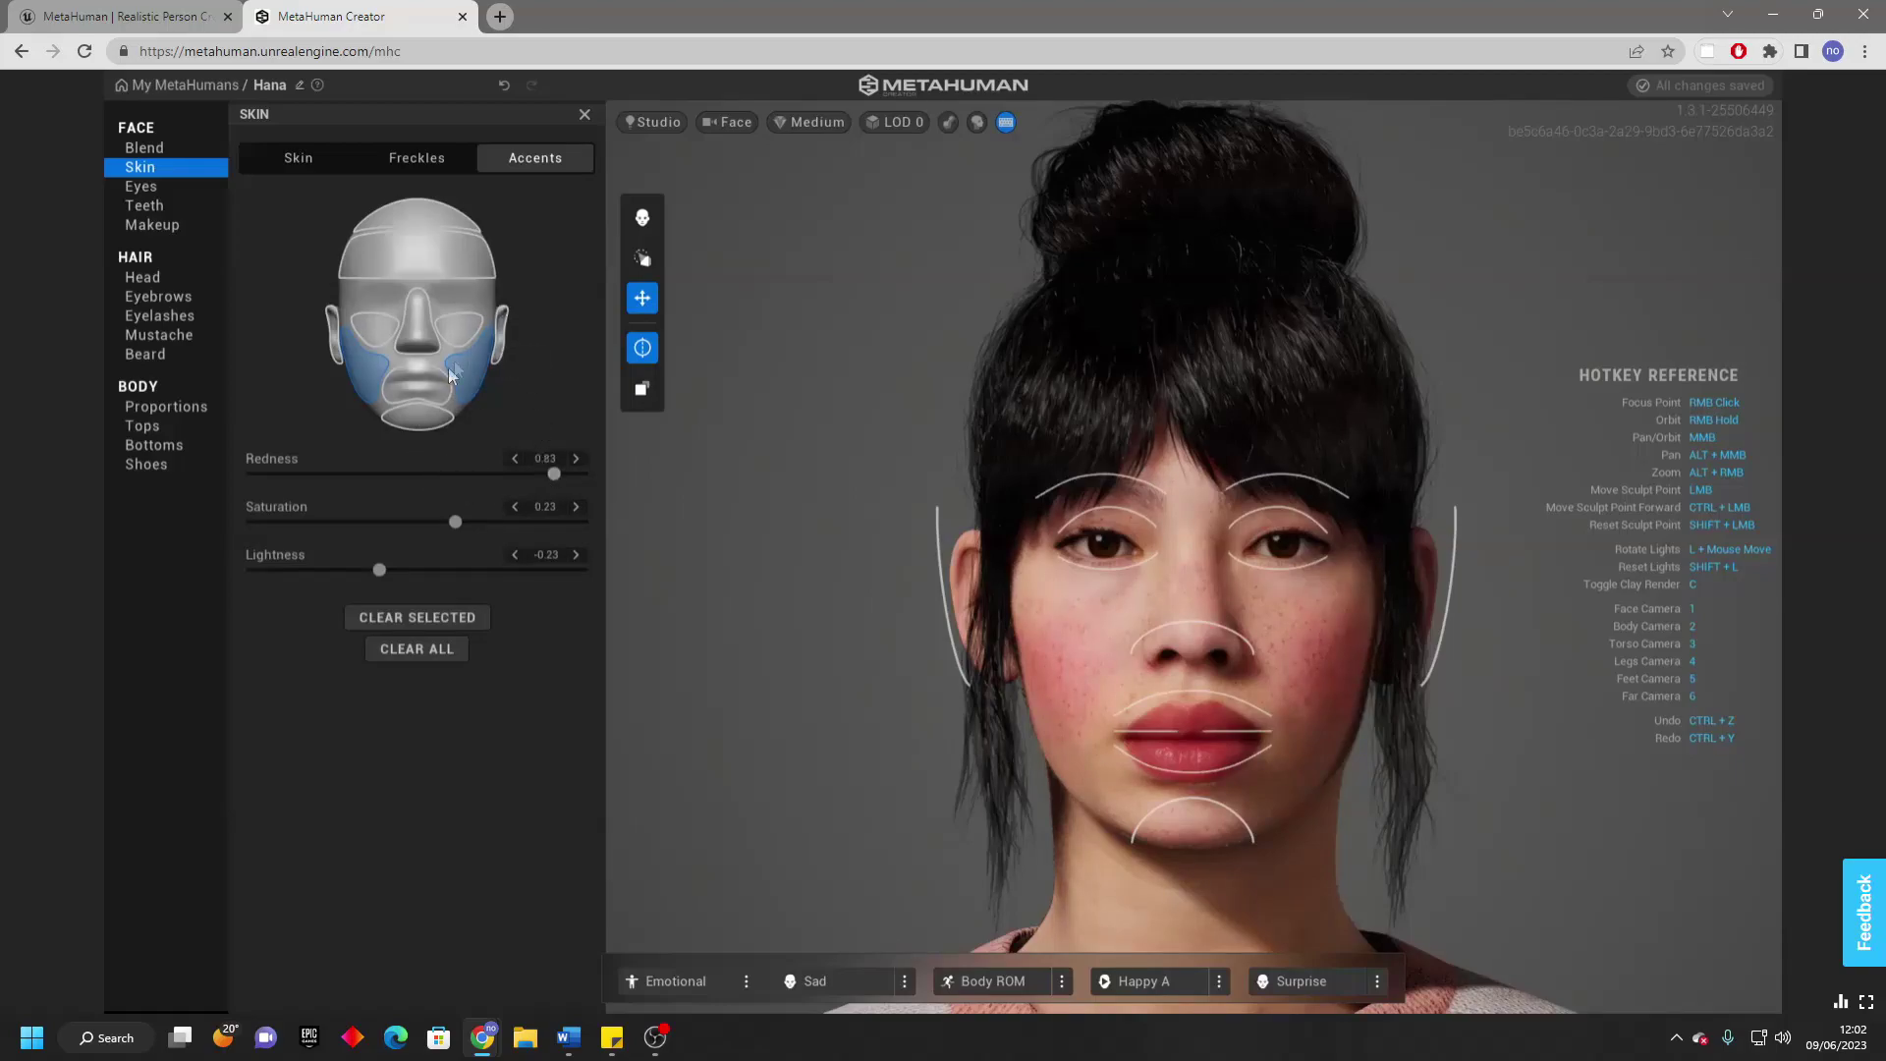
pyautogui.click(414, 328)
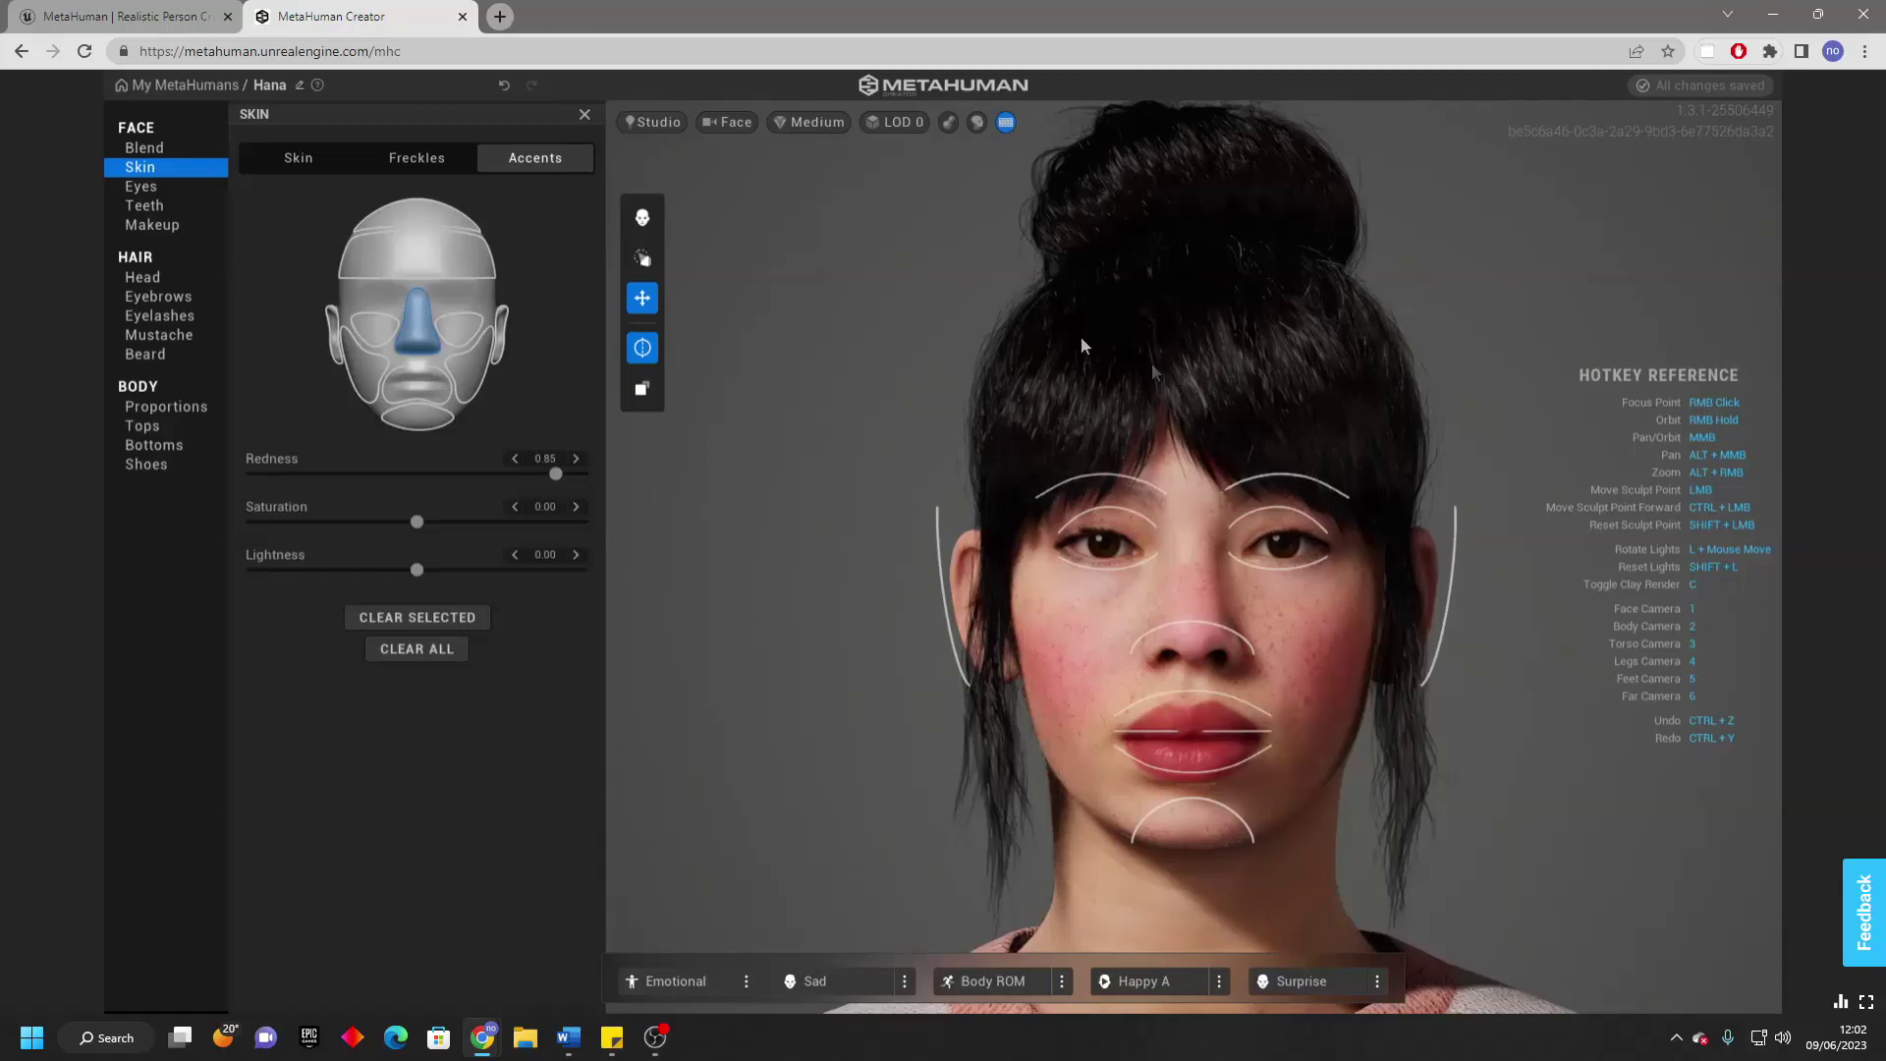
# Apply the blue-grey eye preset in the middle of the second row and give both eyes the third iris pattern.
pyautogui.click(139, 186)
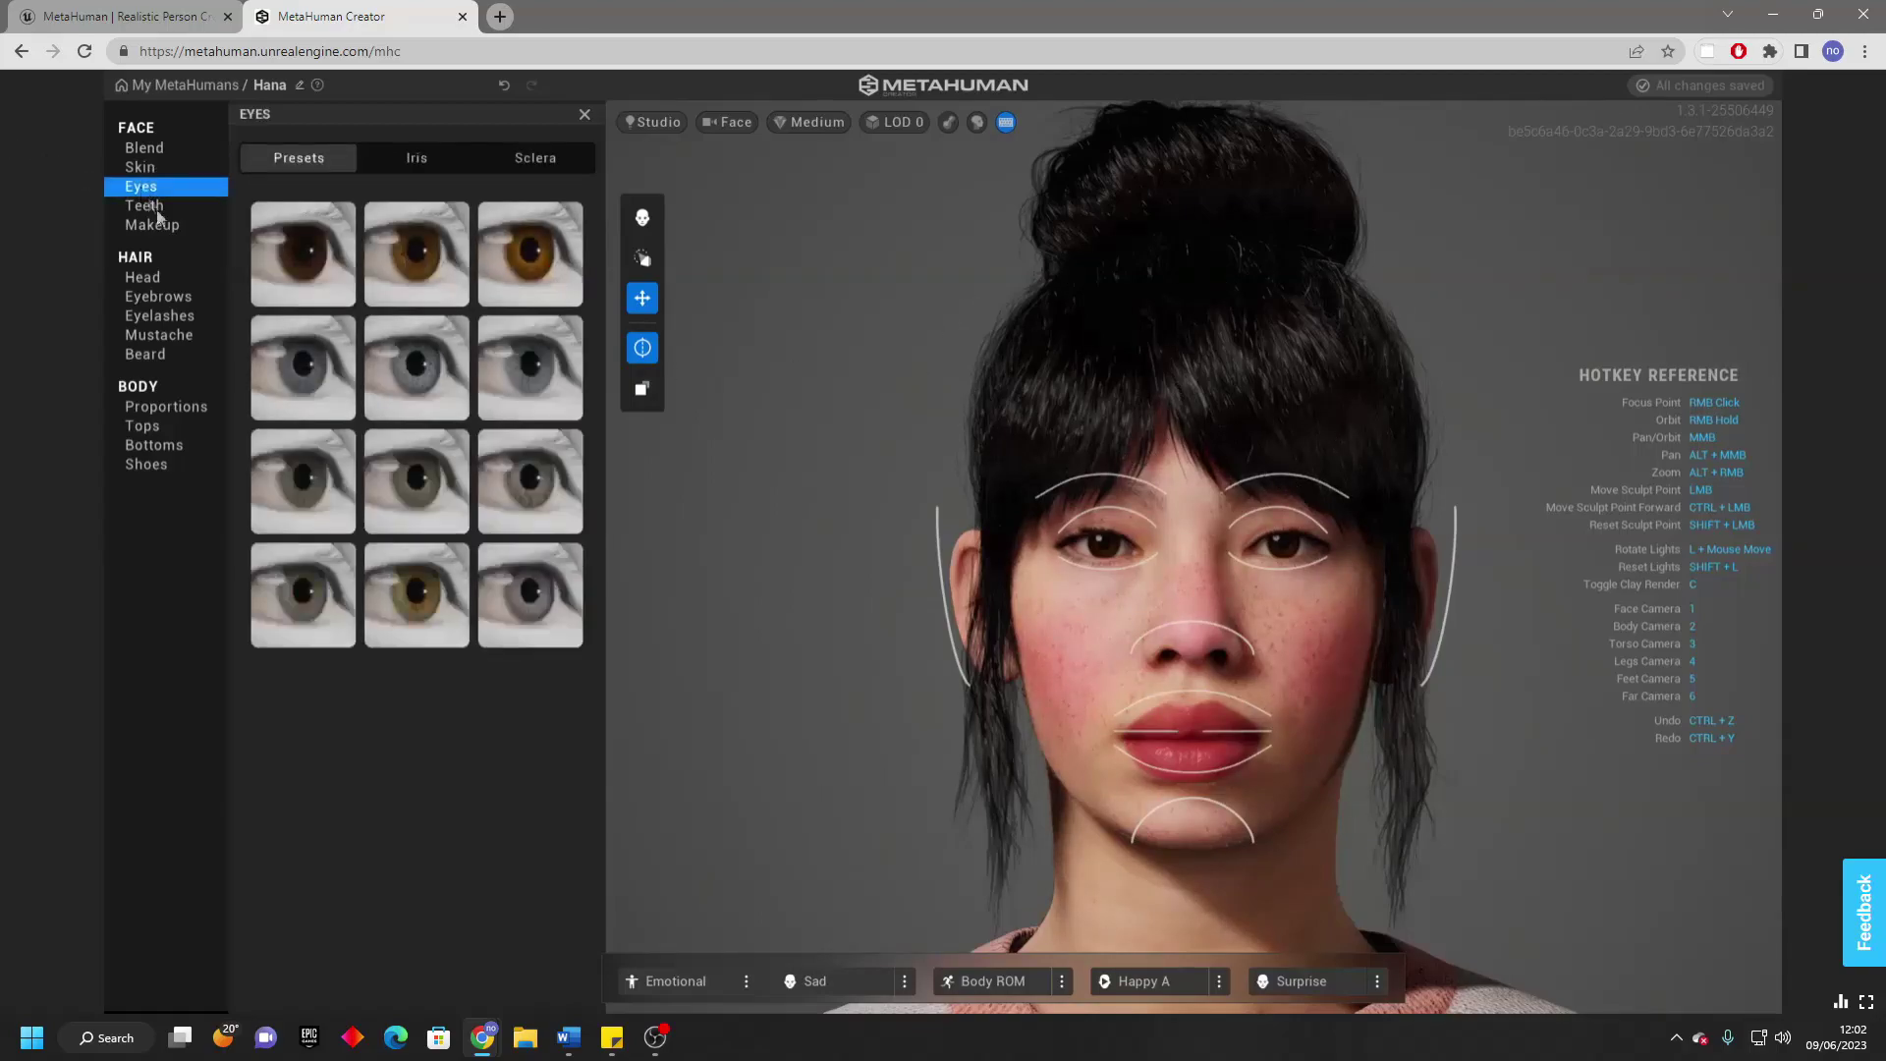
pyautogui.click(420, 393)
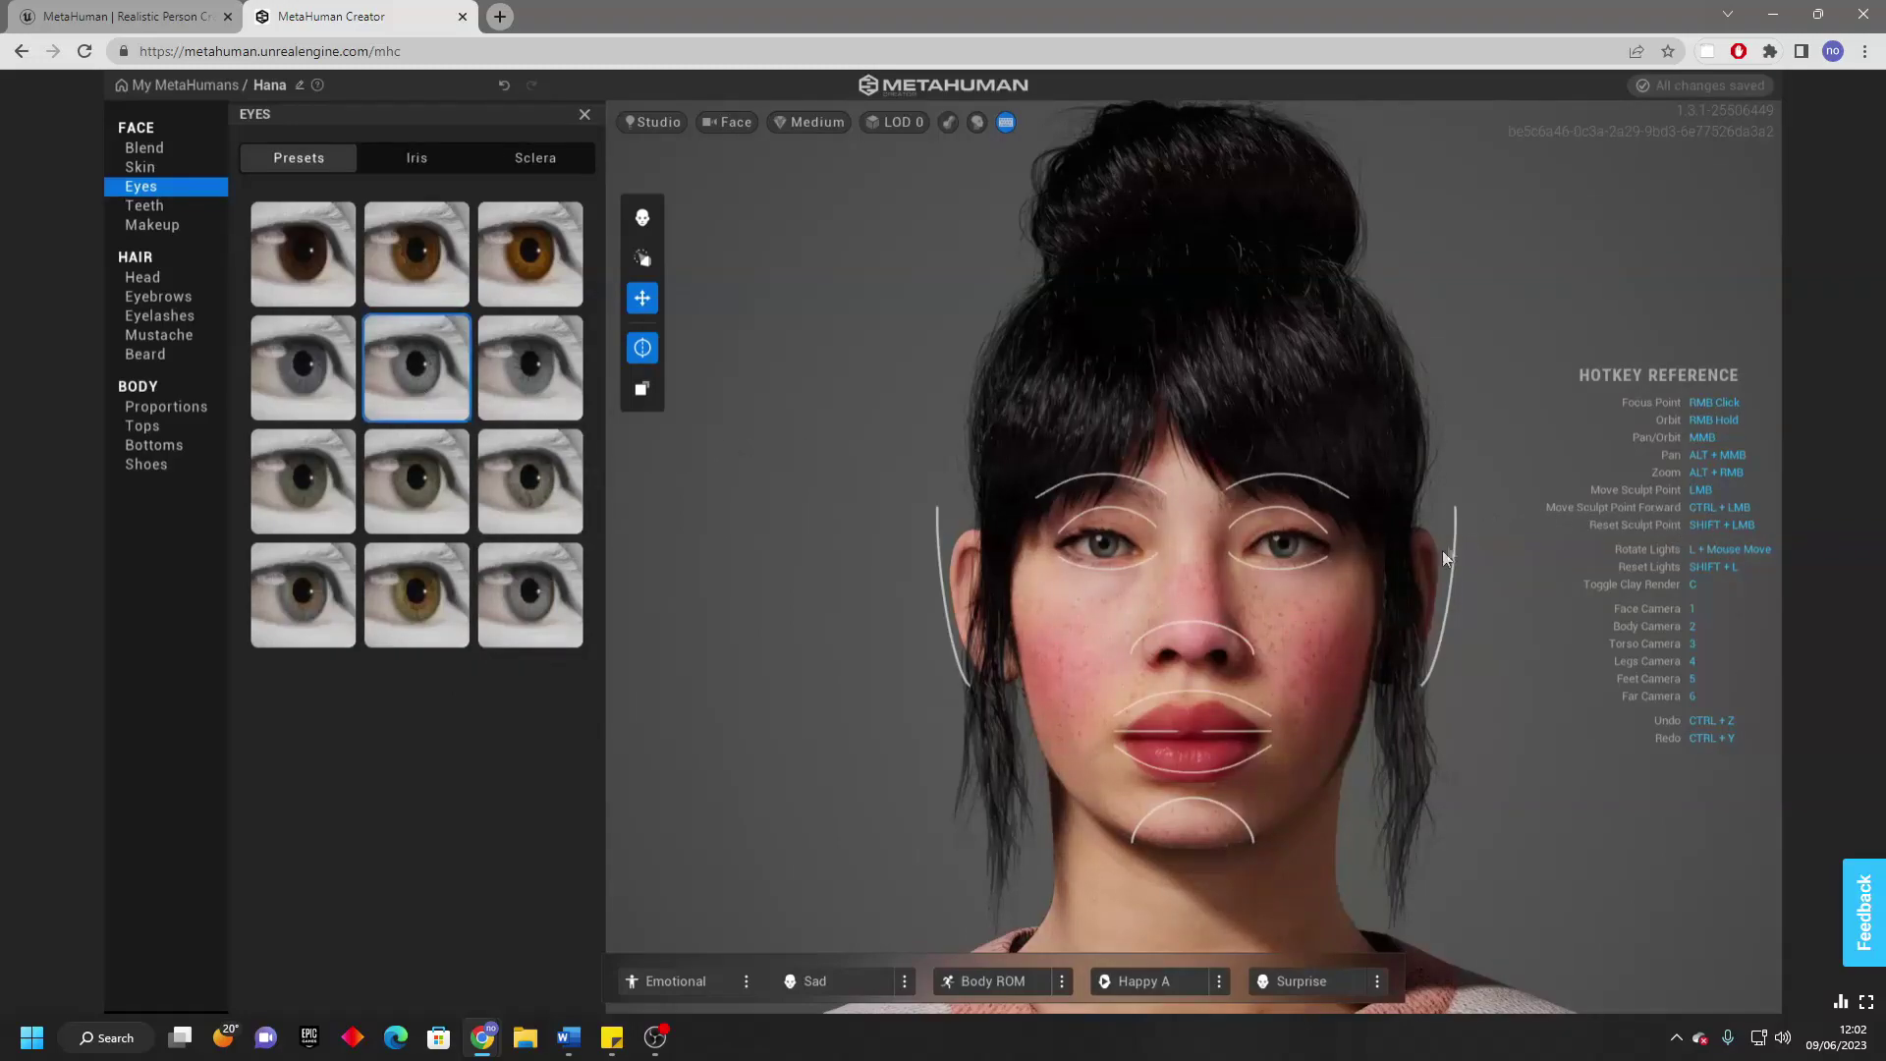
pyautogui.click(415, 163)
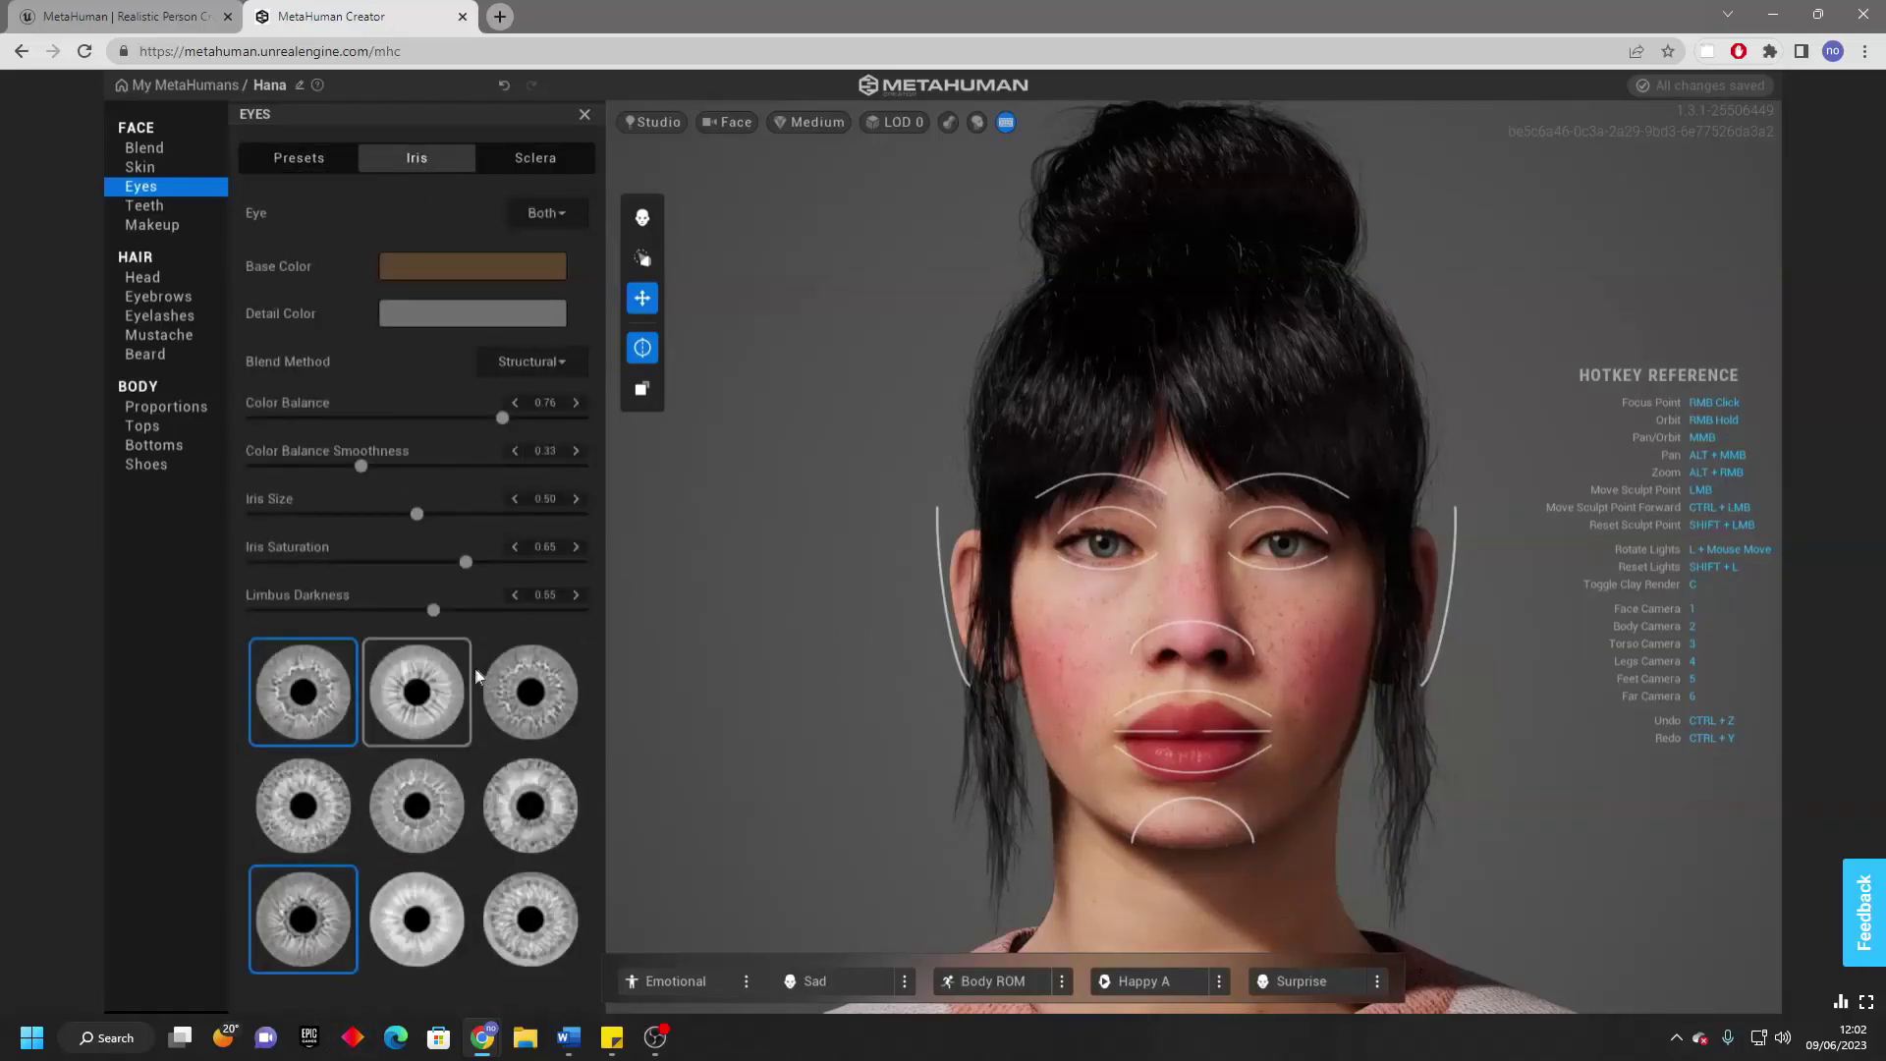
pyautogui.click(528, 711)
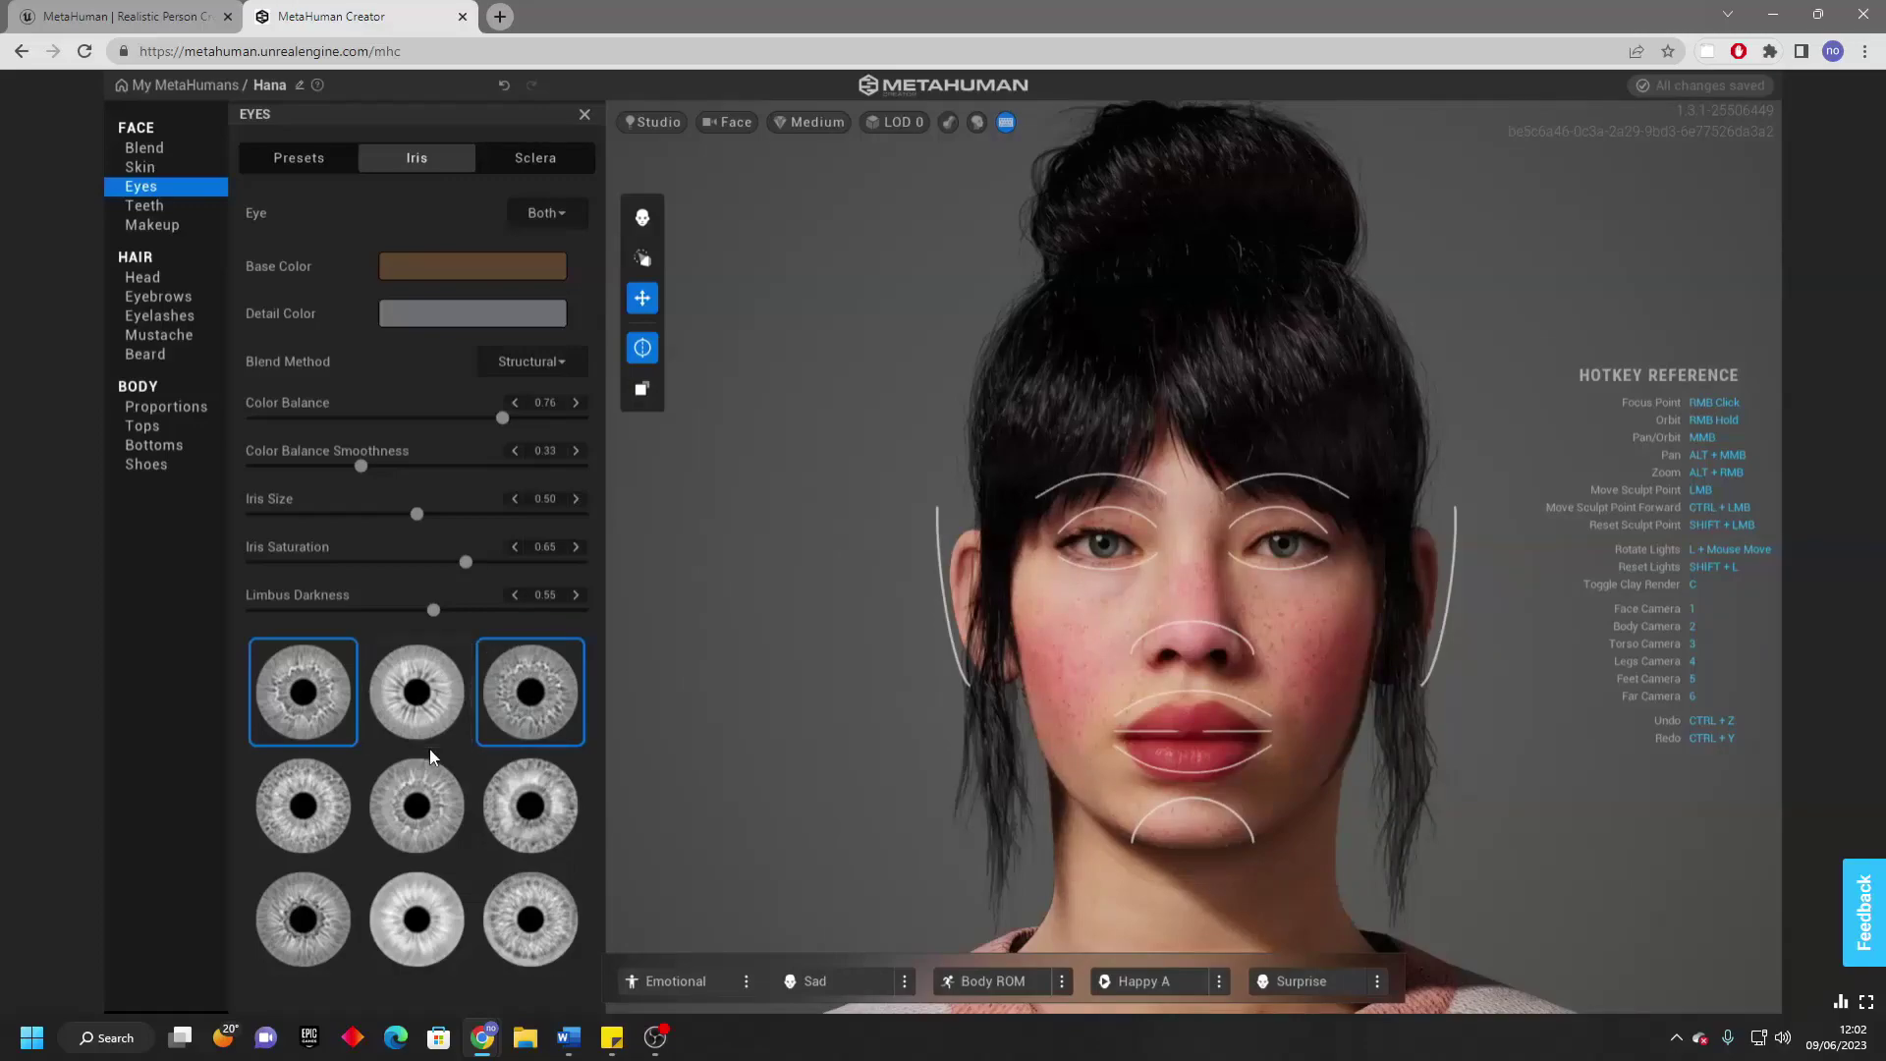
# Set only the left iris's detail color to brown at U 0.76 and V 0.62.
pyautogui.click(552, 214)
pyautogui.click(540, 252)
pyautogui.click(454, 315)
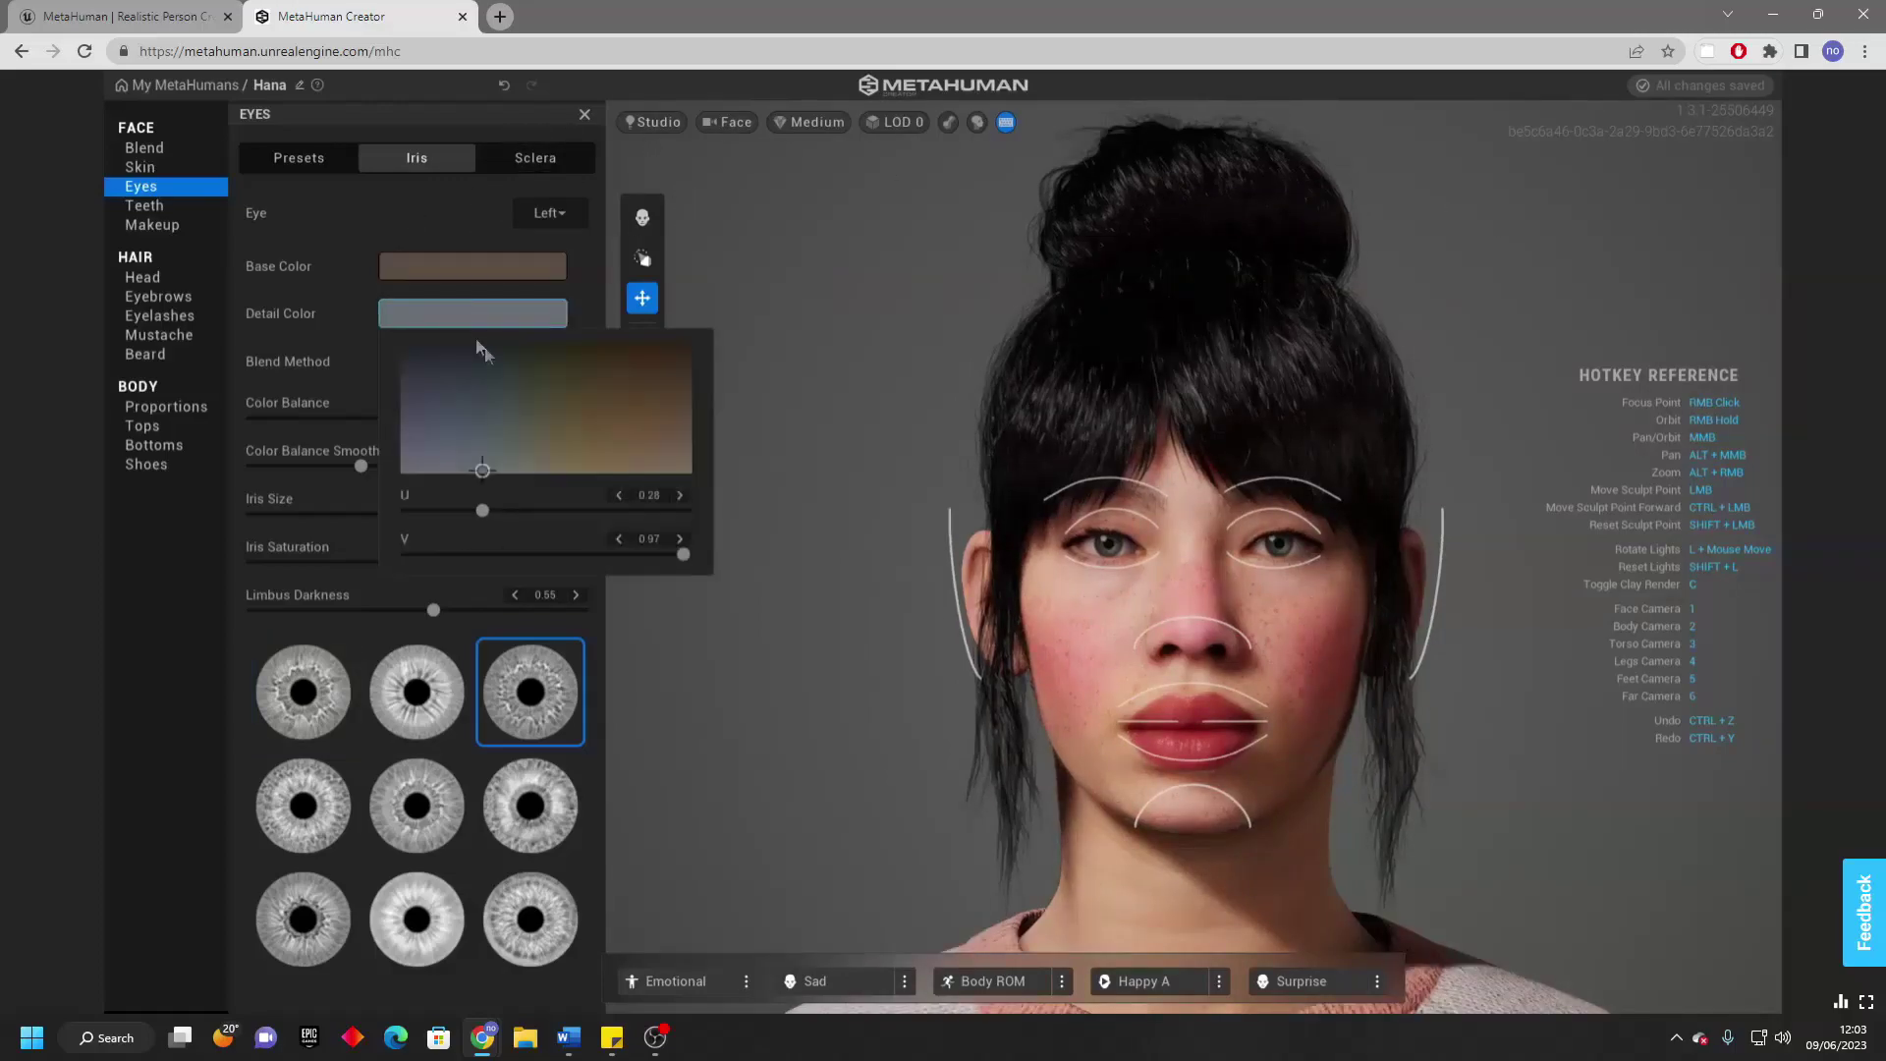
pyautogui.click(549, 420)
pyautogui.click(645, 417)
pyautogui.moveTo(647, 417); pyautogui.dragTo(621, 425)
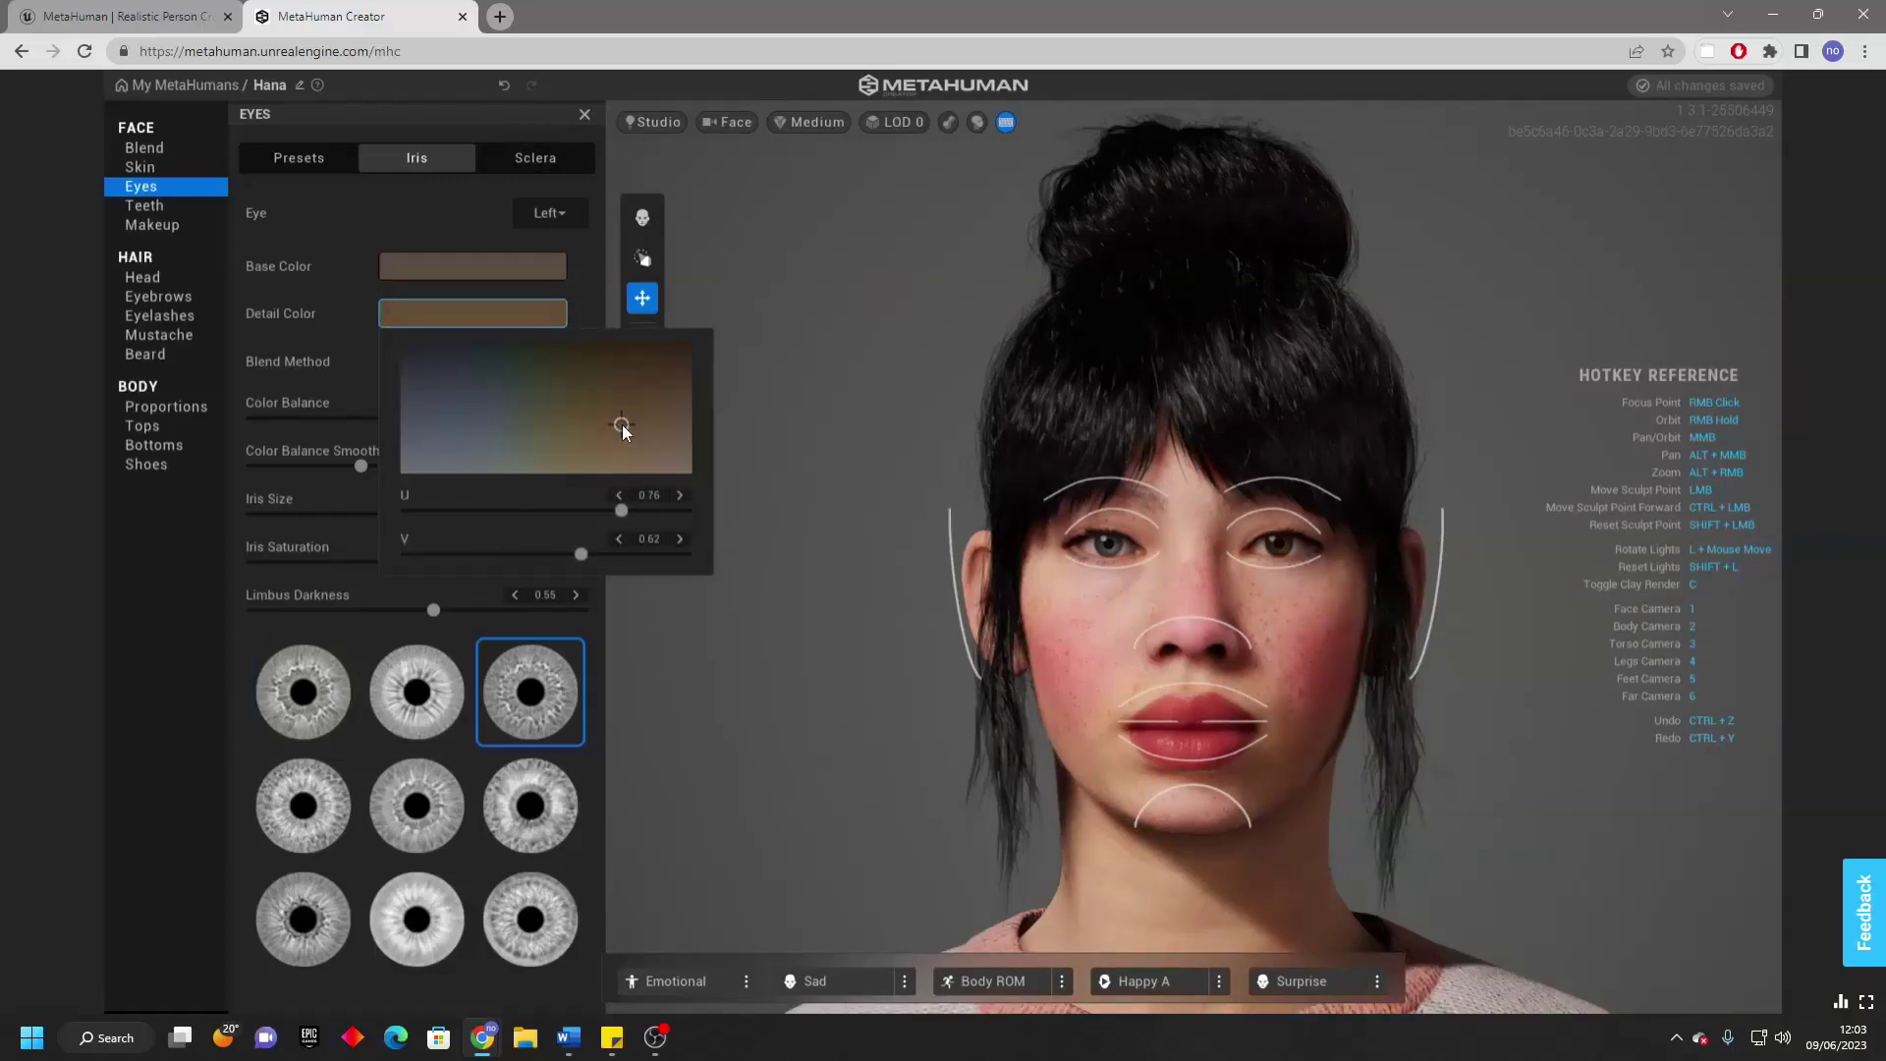
# Examine the left eye's sclera settings and tint choices with the eyes in close-up.
pyautogui.click(528, 163)
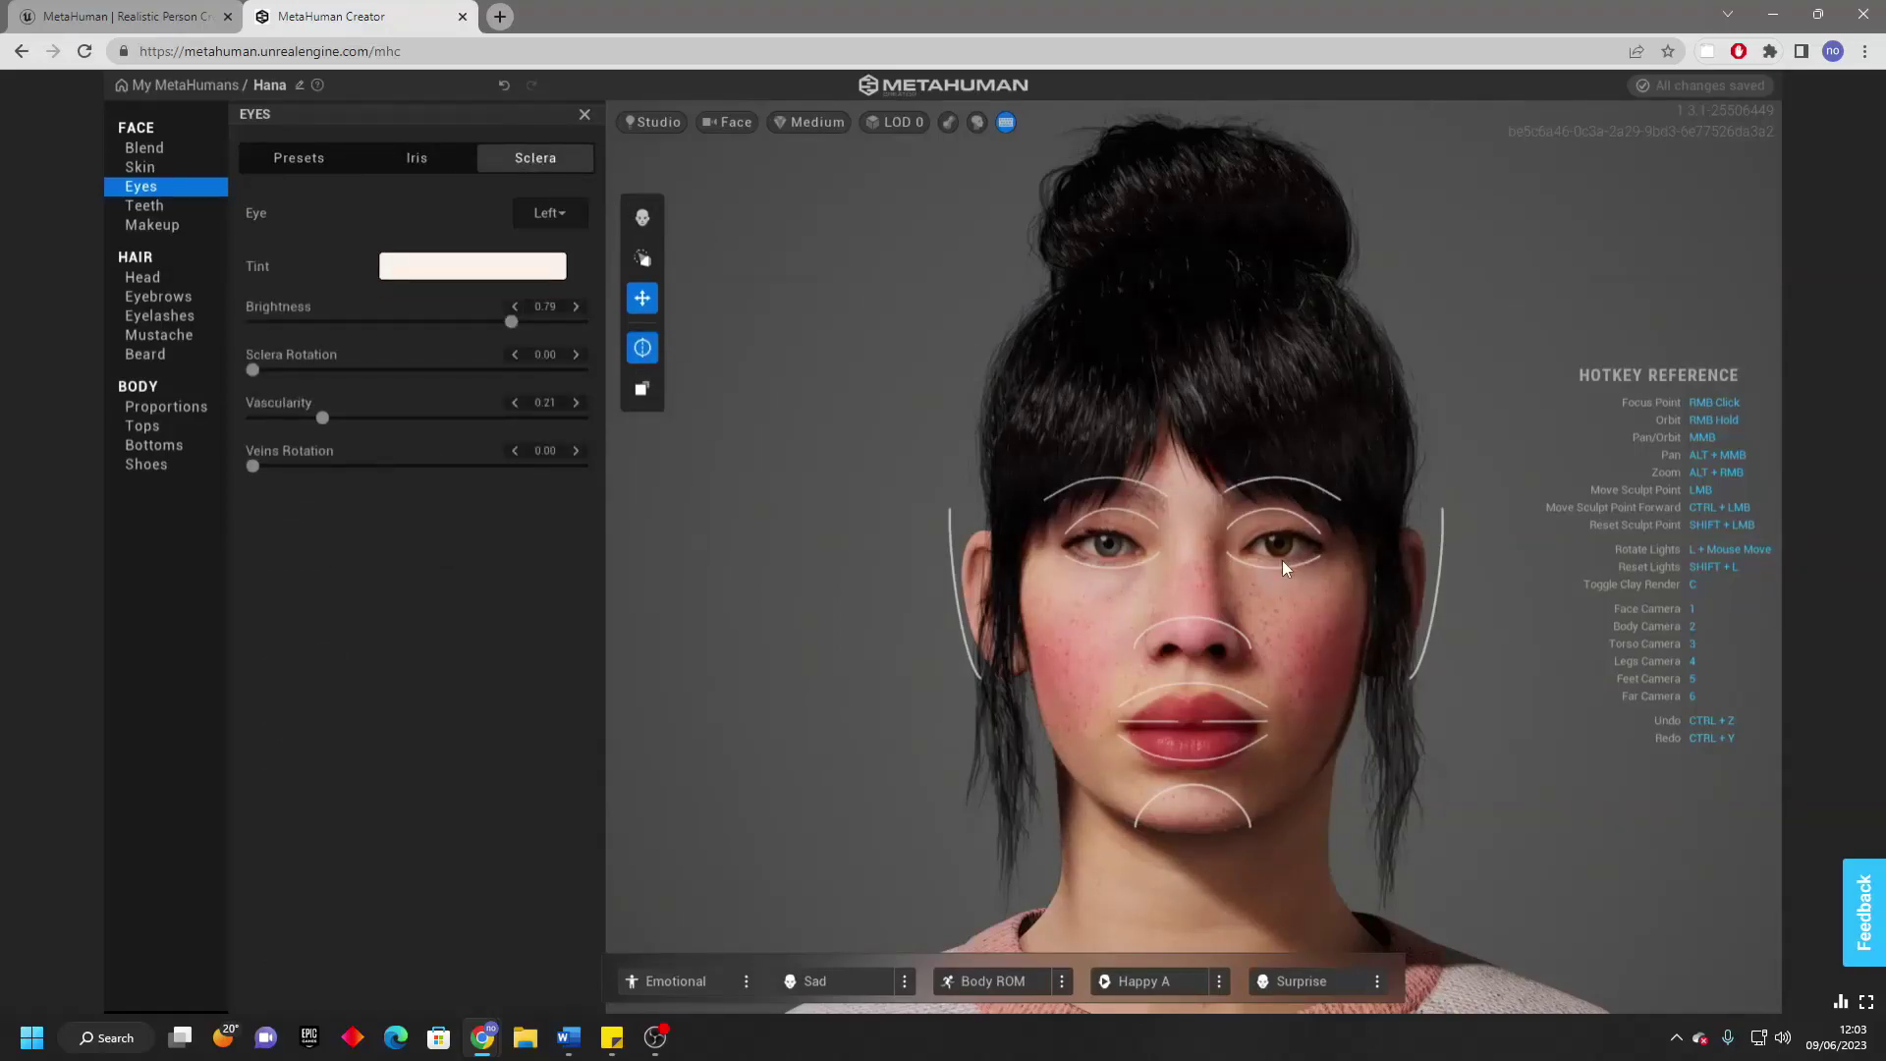
pyautogui.scroll(5, 1282, 560)
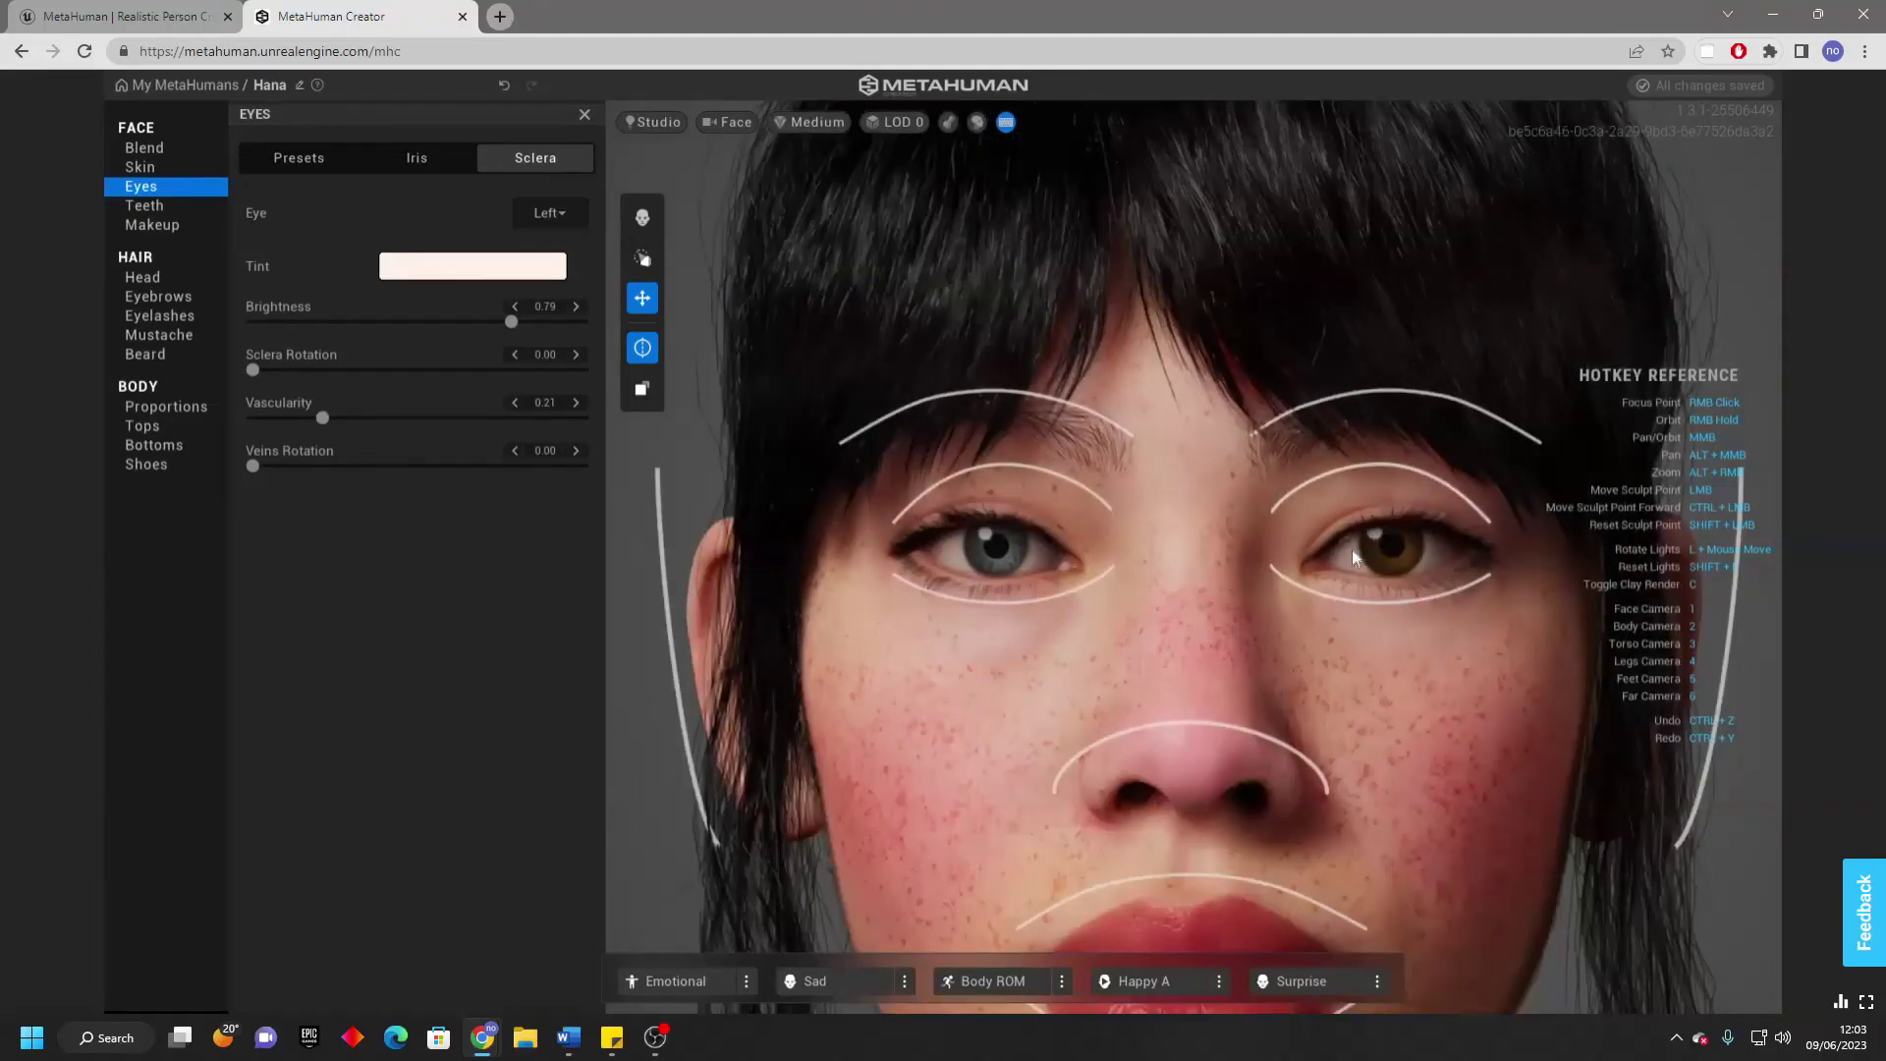
pyautogui.click(524, 269)
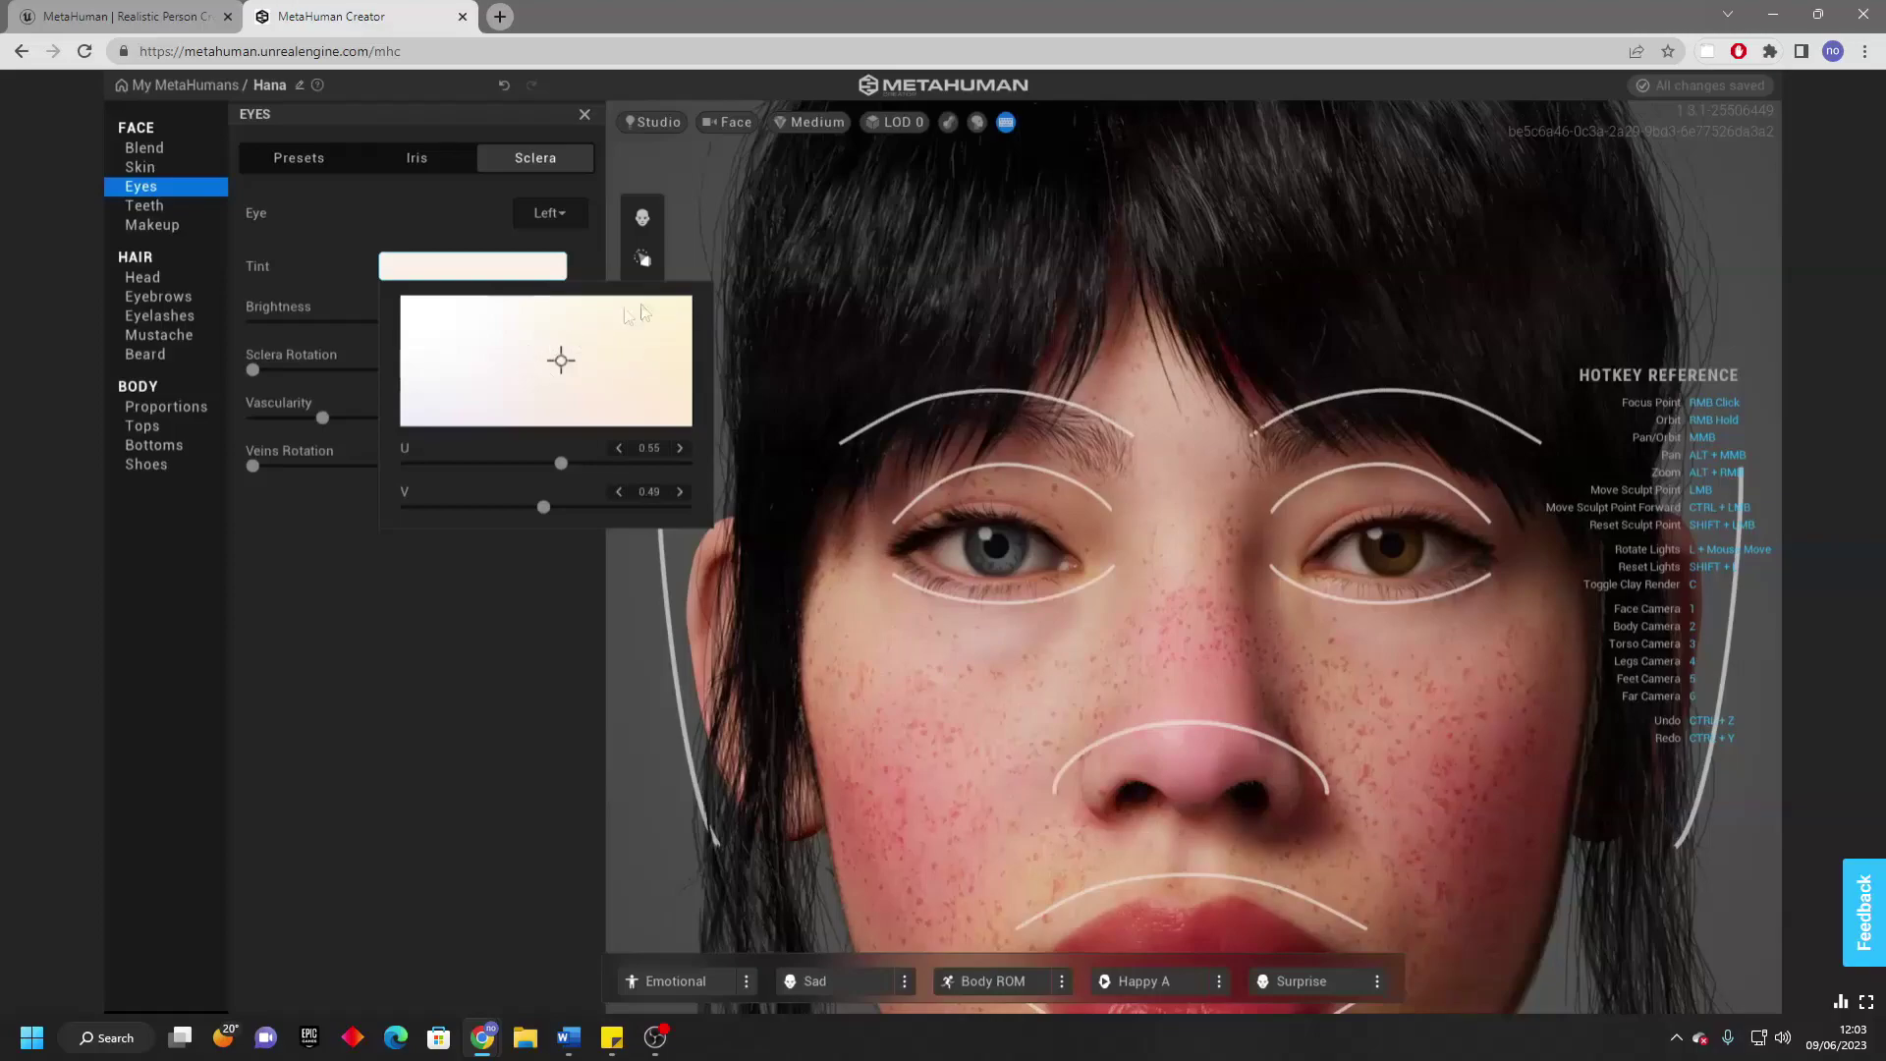
pyautogui.click(469, 597)
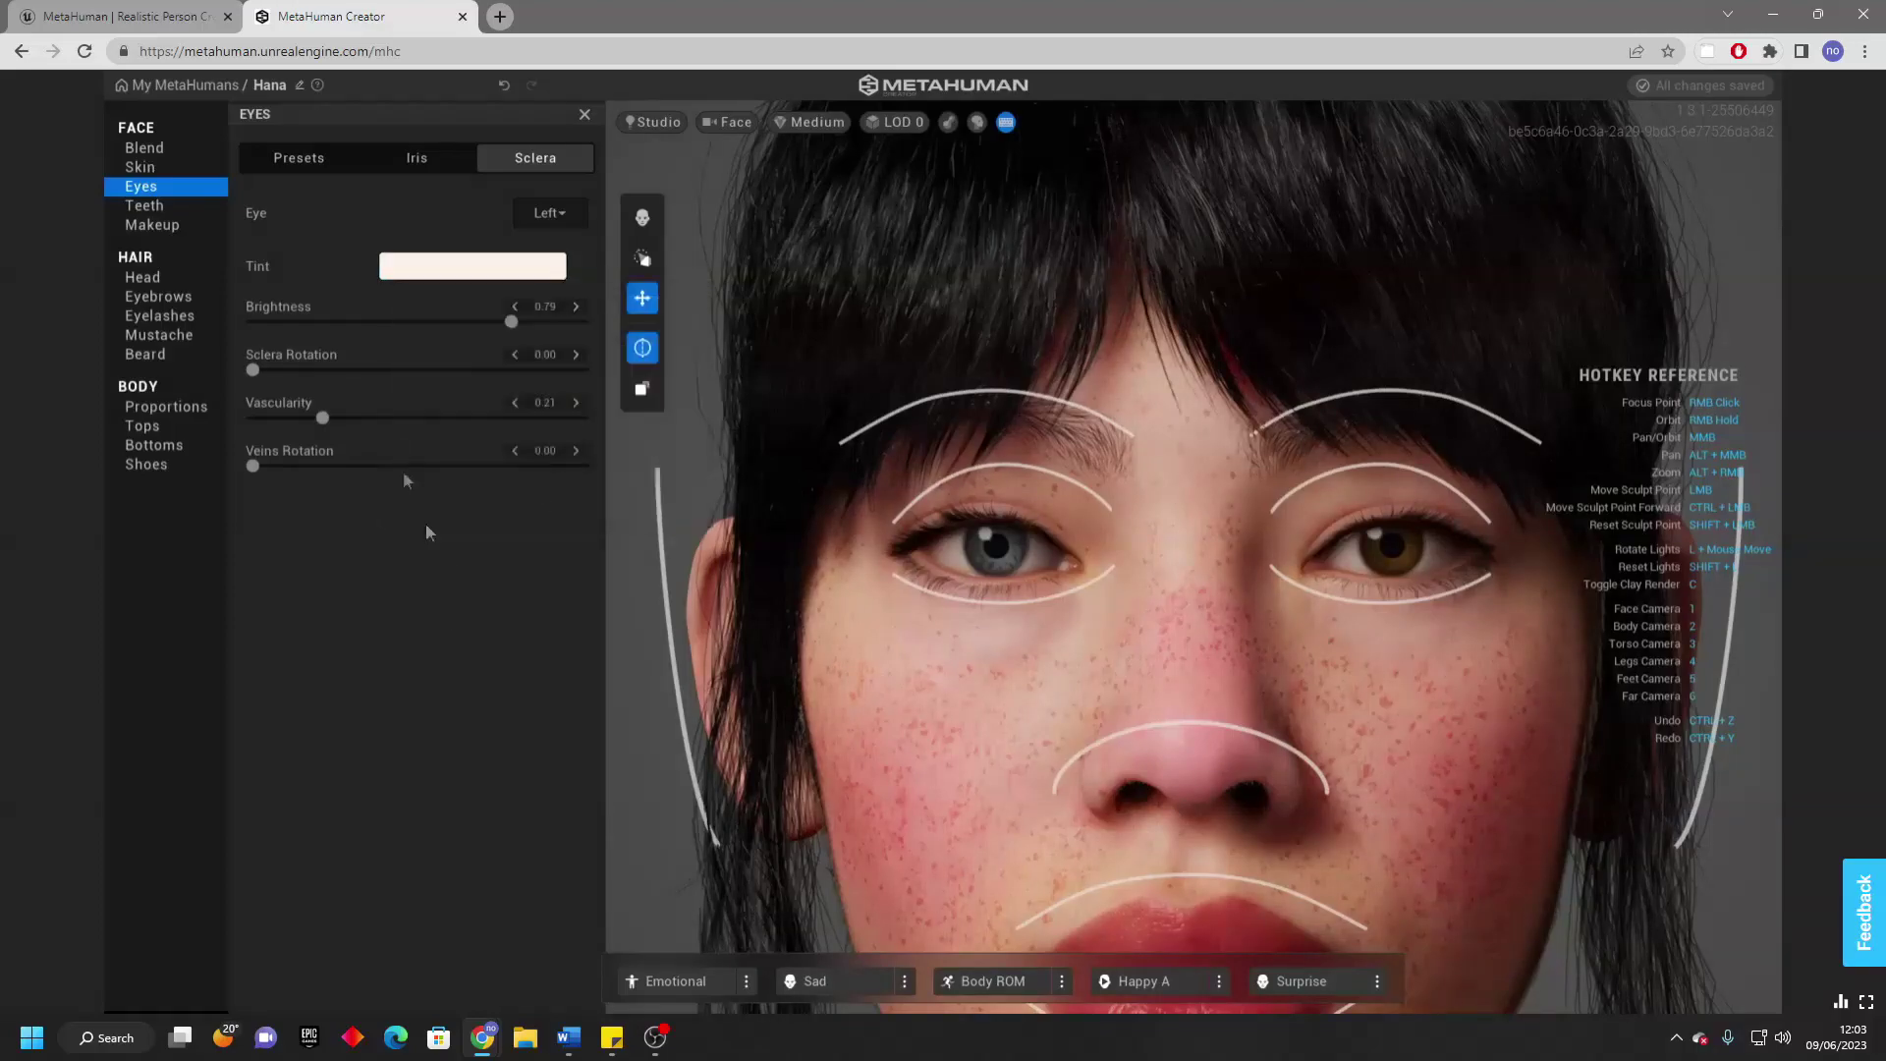
# Change the tooth color to a pale pinkish white and set the tooth length to 0.68.
pyautogui.click(177, 207)
pyautogui.scroll(-5, 1388, 790)
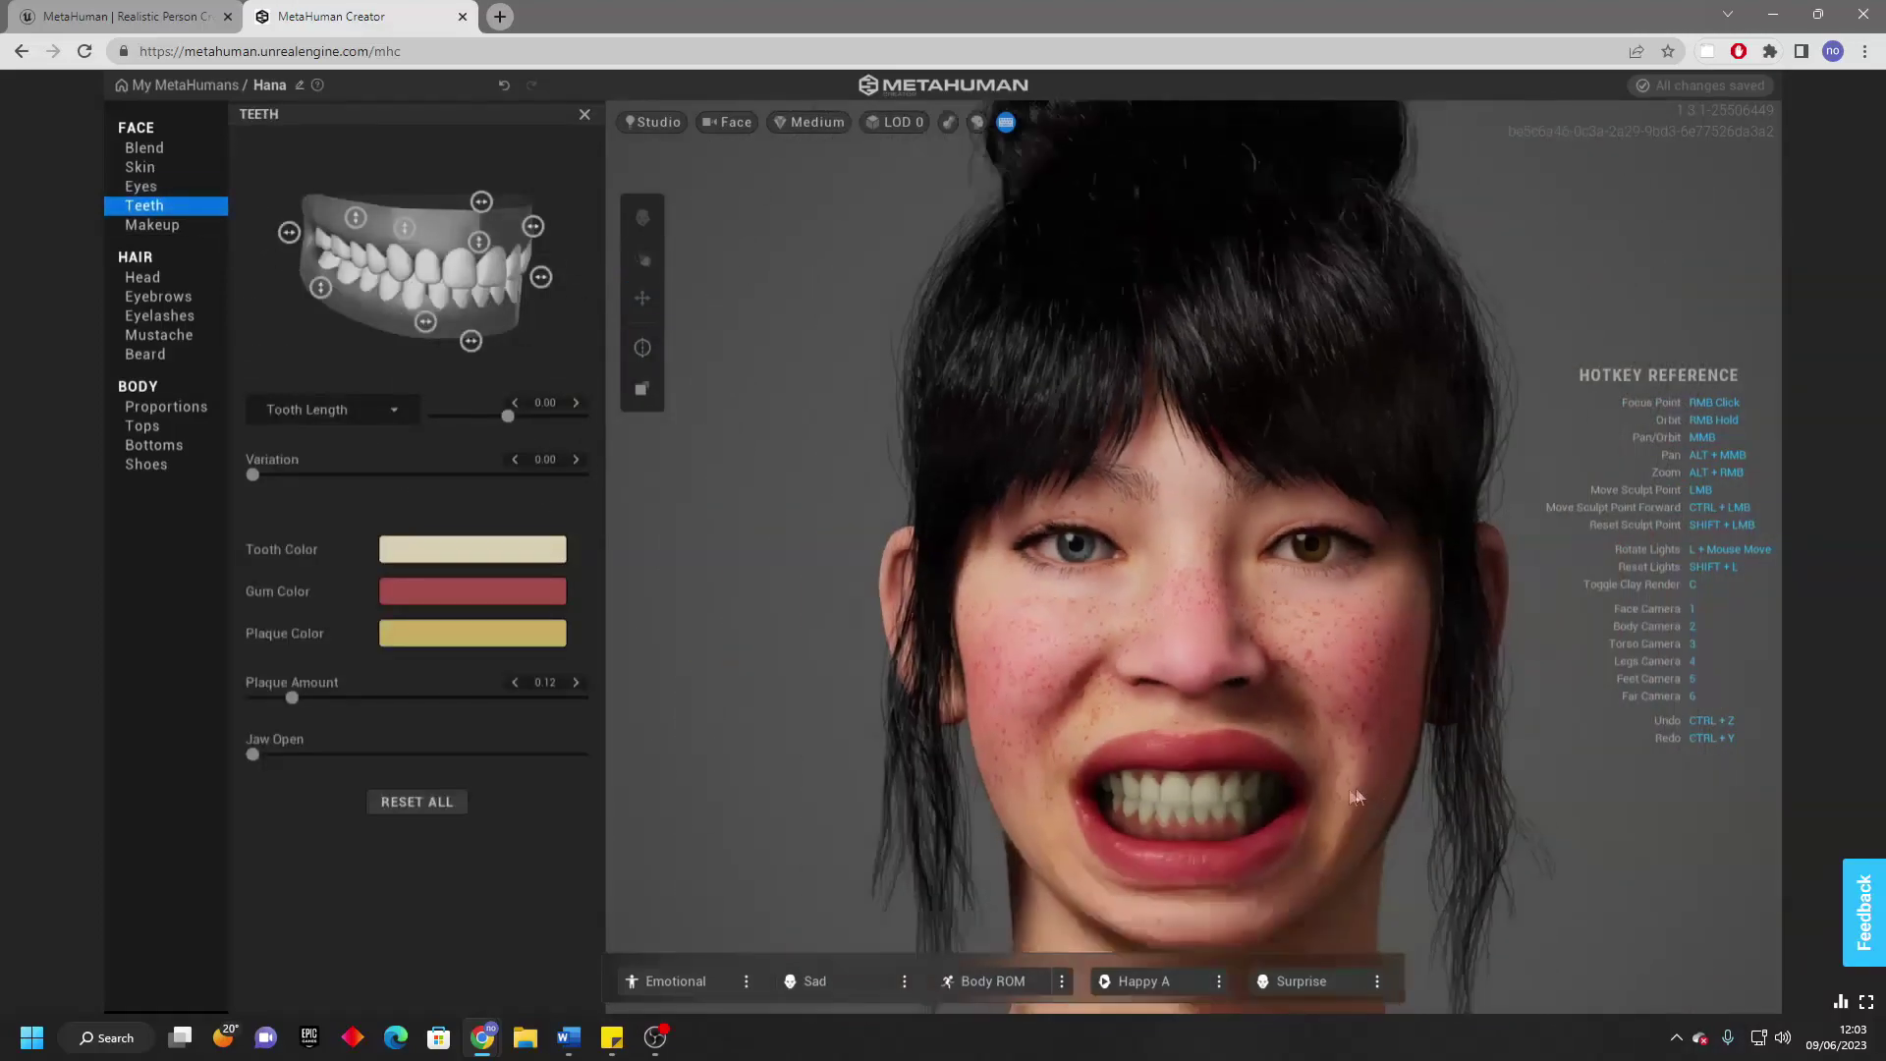
pyautogui.click(499, 556)
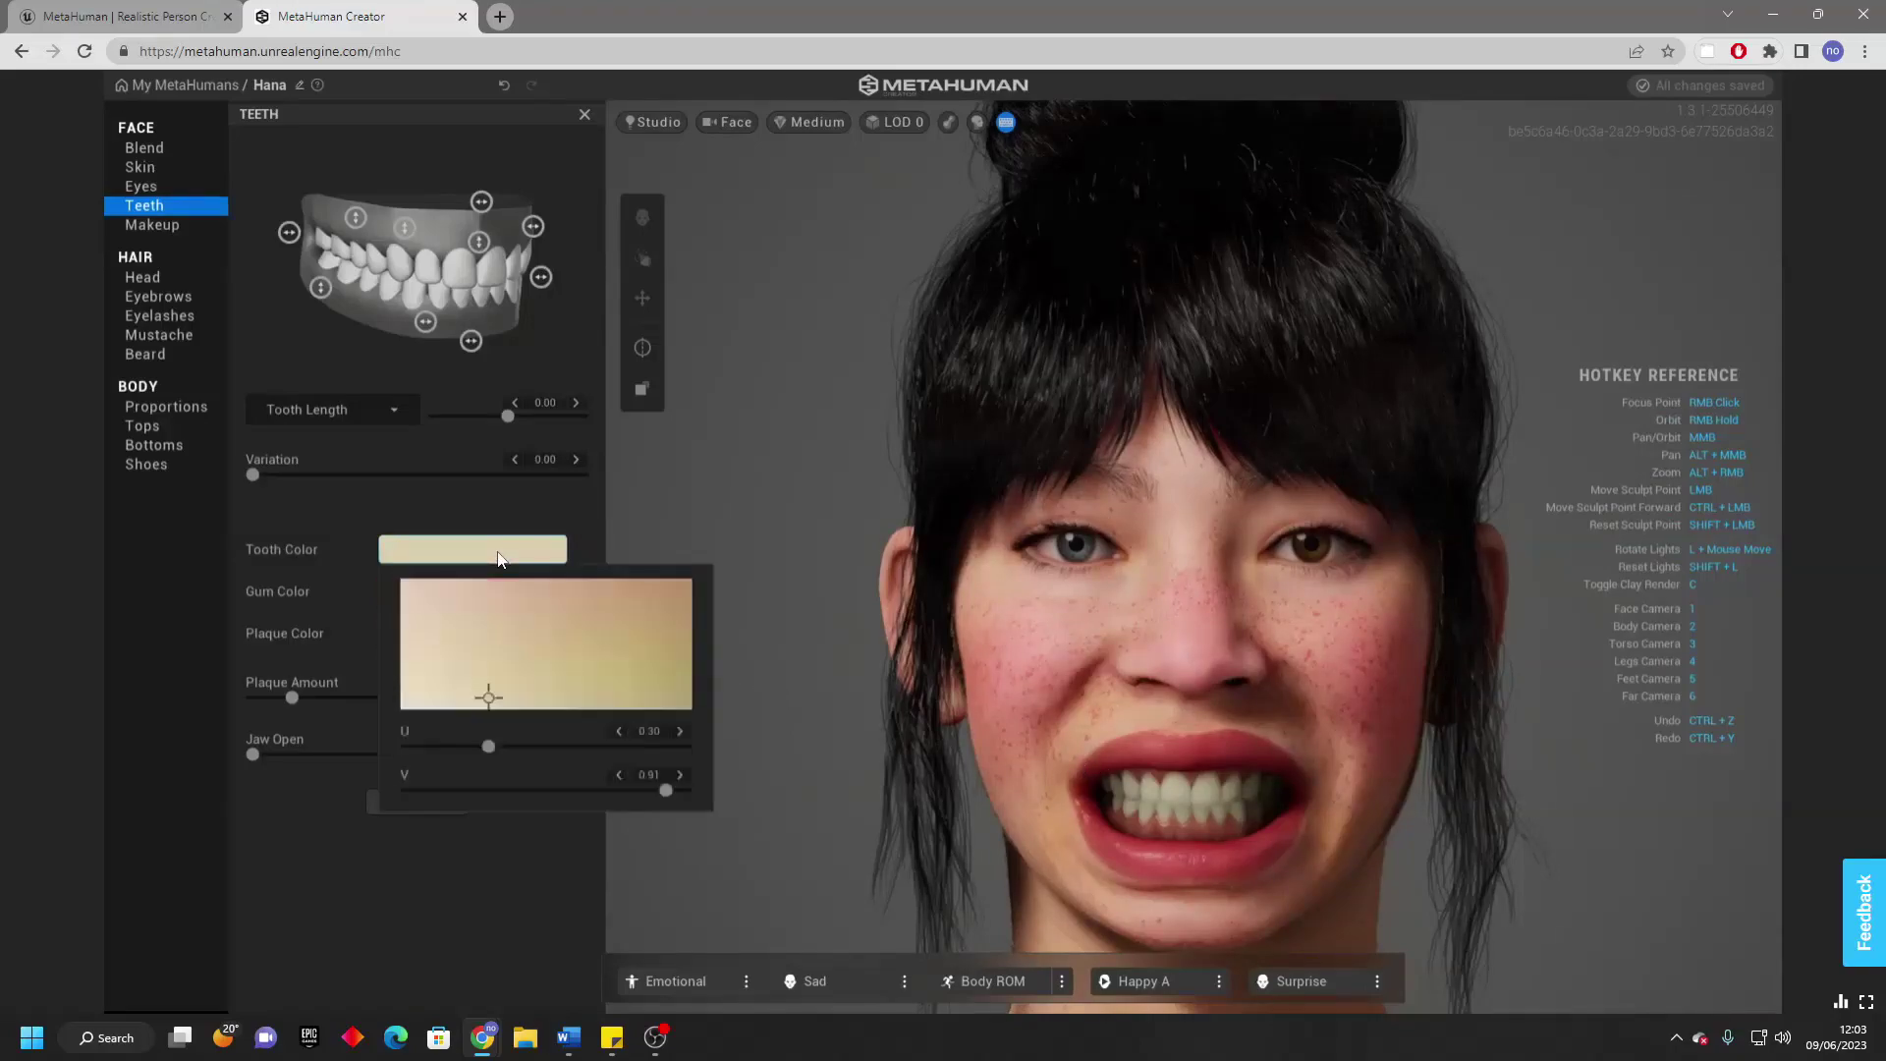
pyautogui.moveTo(482, 653); pyautogui.dragTo(367, 575)
pyautogui.click(334, 843)
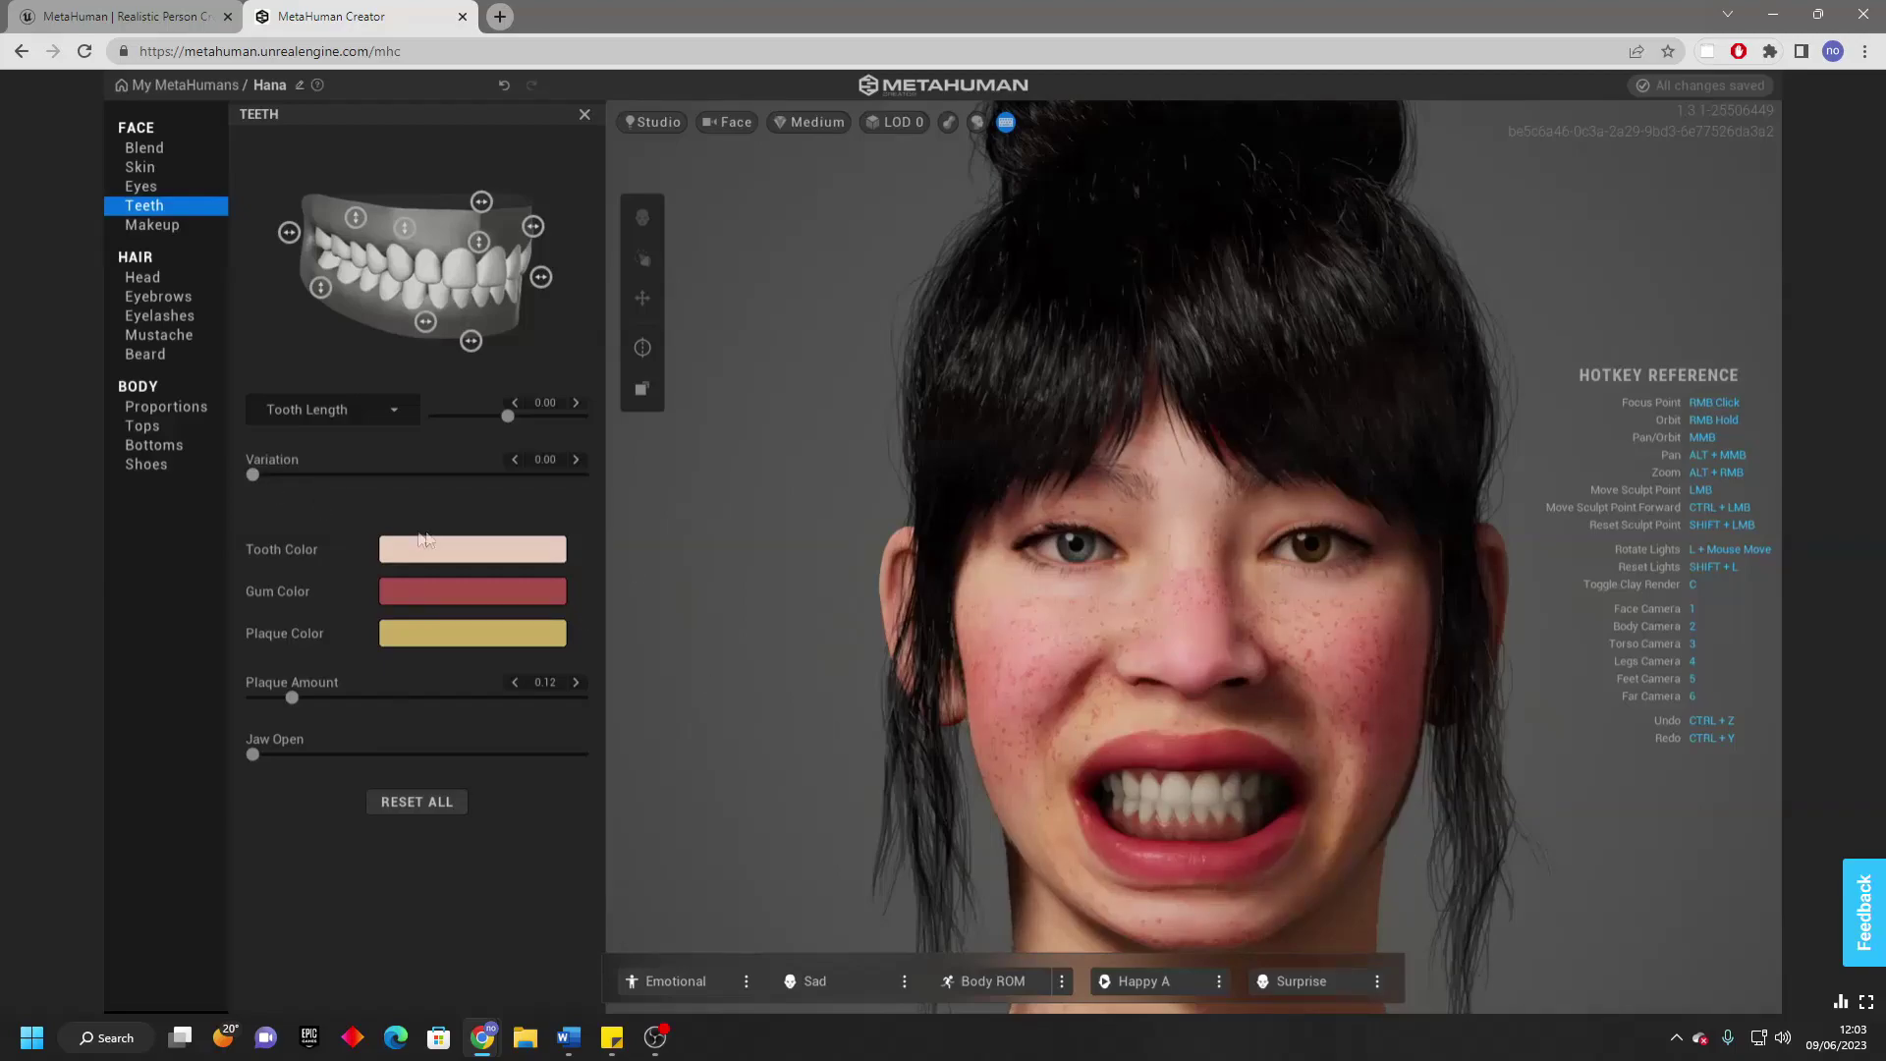
pyautogui.moveTo(252, 474)
pyautogui.mouseDown()
pyautogui.moveTo(520, 496)
pyautogui.moveTo(282, 503)
pyautogui.moveTo(250, 484)
pyautogui.mouseUp()
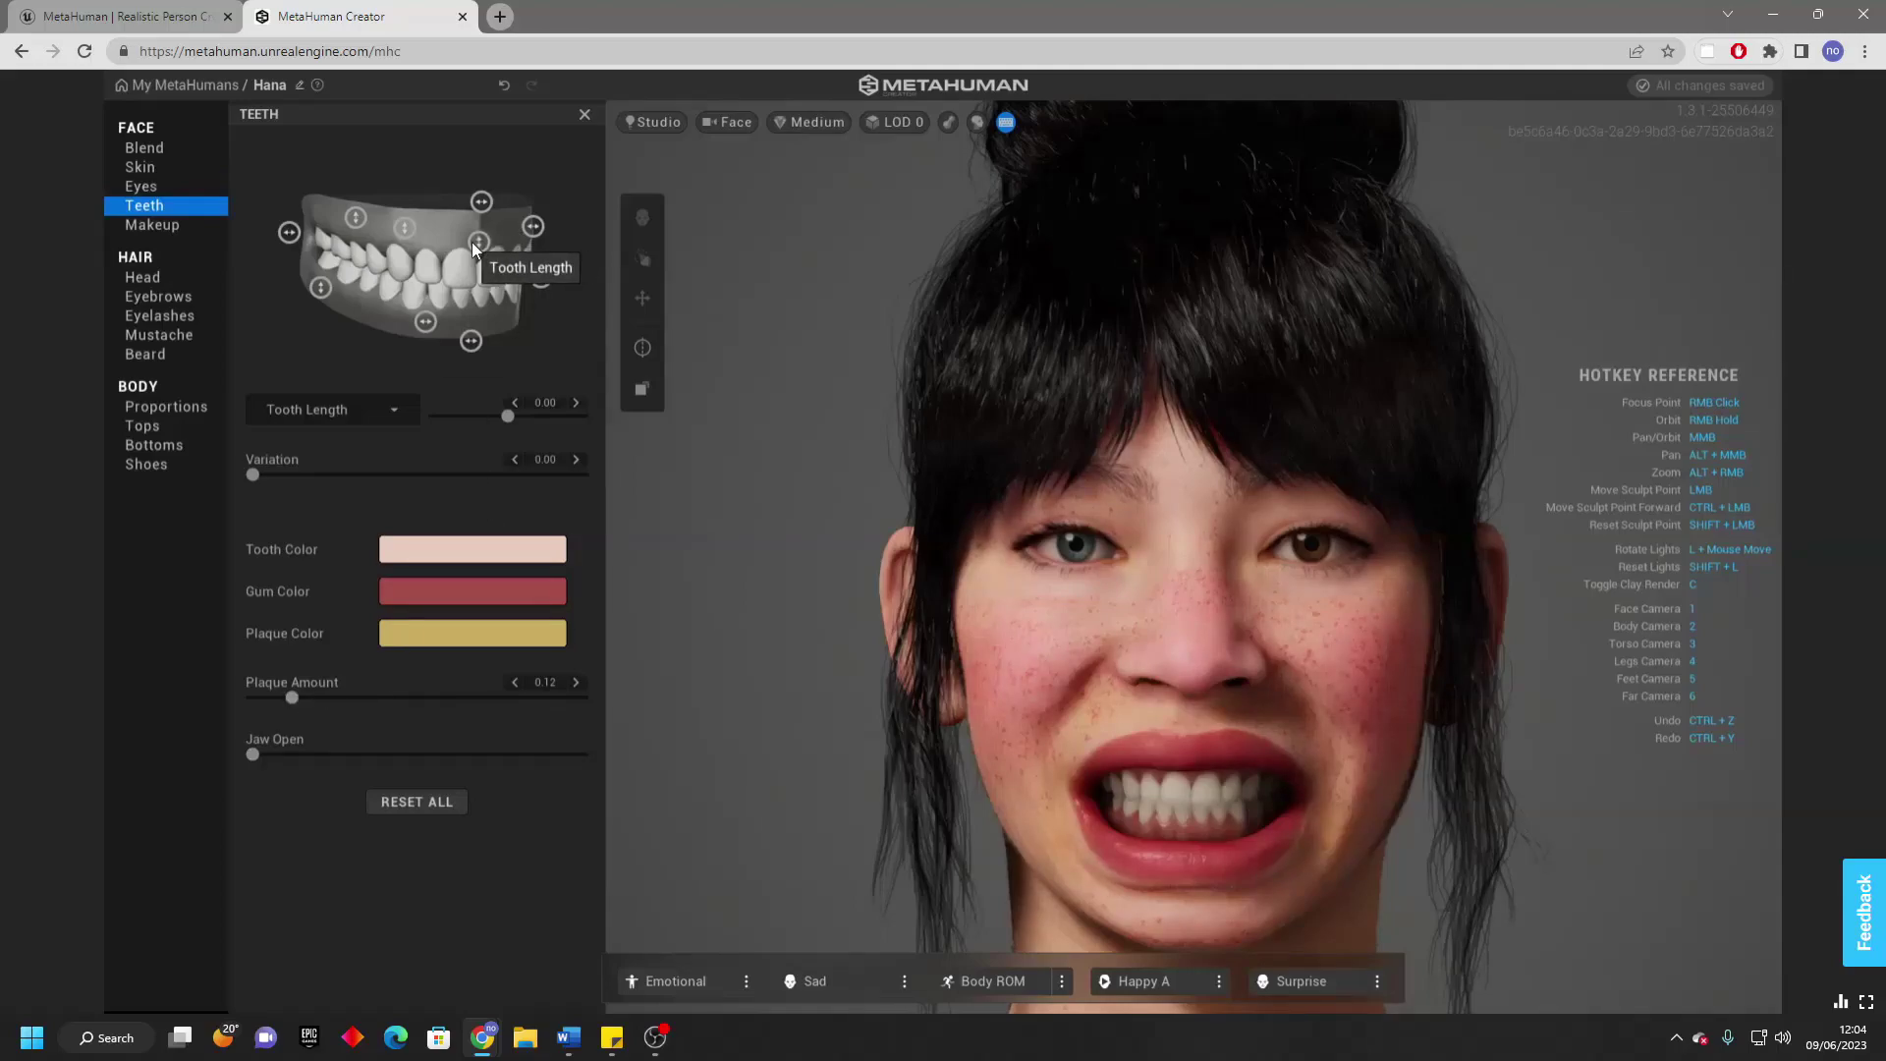
pyautogui.moveTo(474, 248)
pyautogui.mouseDown()
pyautogui.moveTo(481, 197)
pyautogui.moveTo(477, 225)
pyautogui.mouseUp()
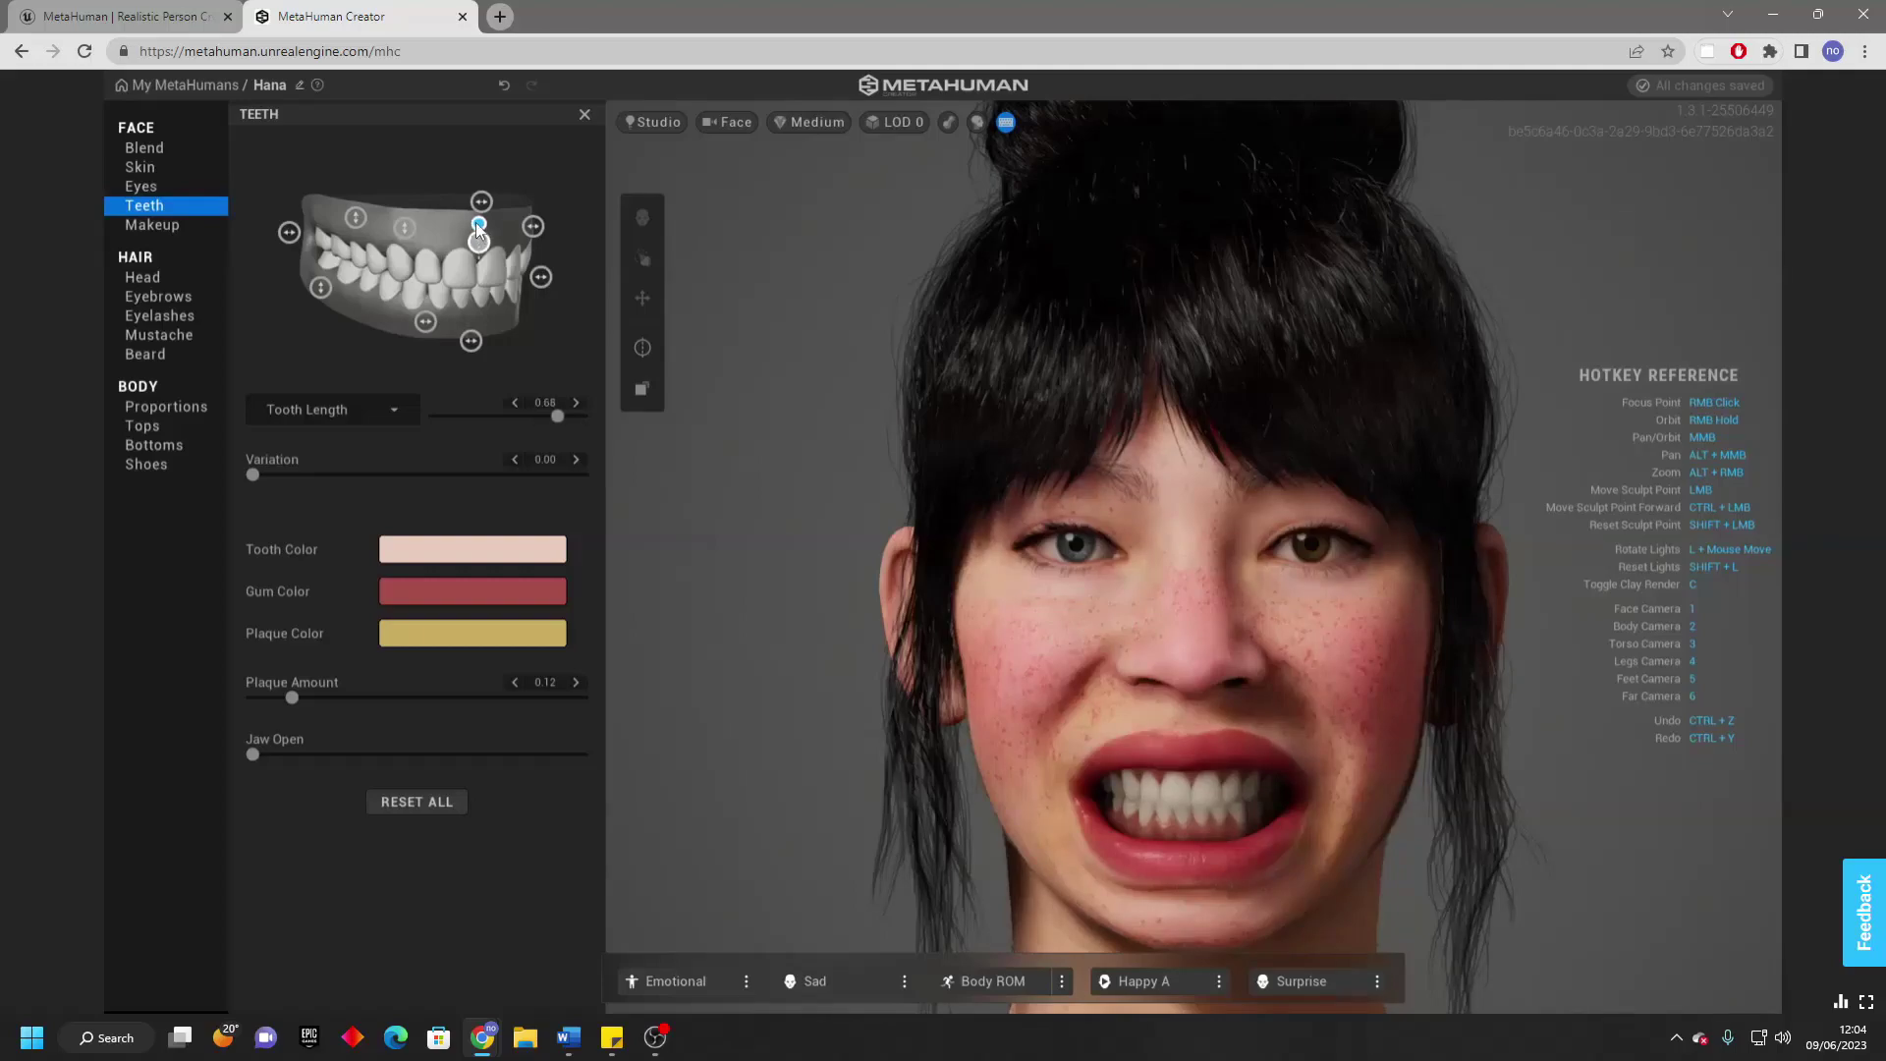
# Apply foundation to the face and set the eye makeup to the bare style without liner or shadow.
pyautogui.click(157, 227)
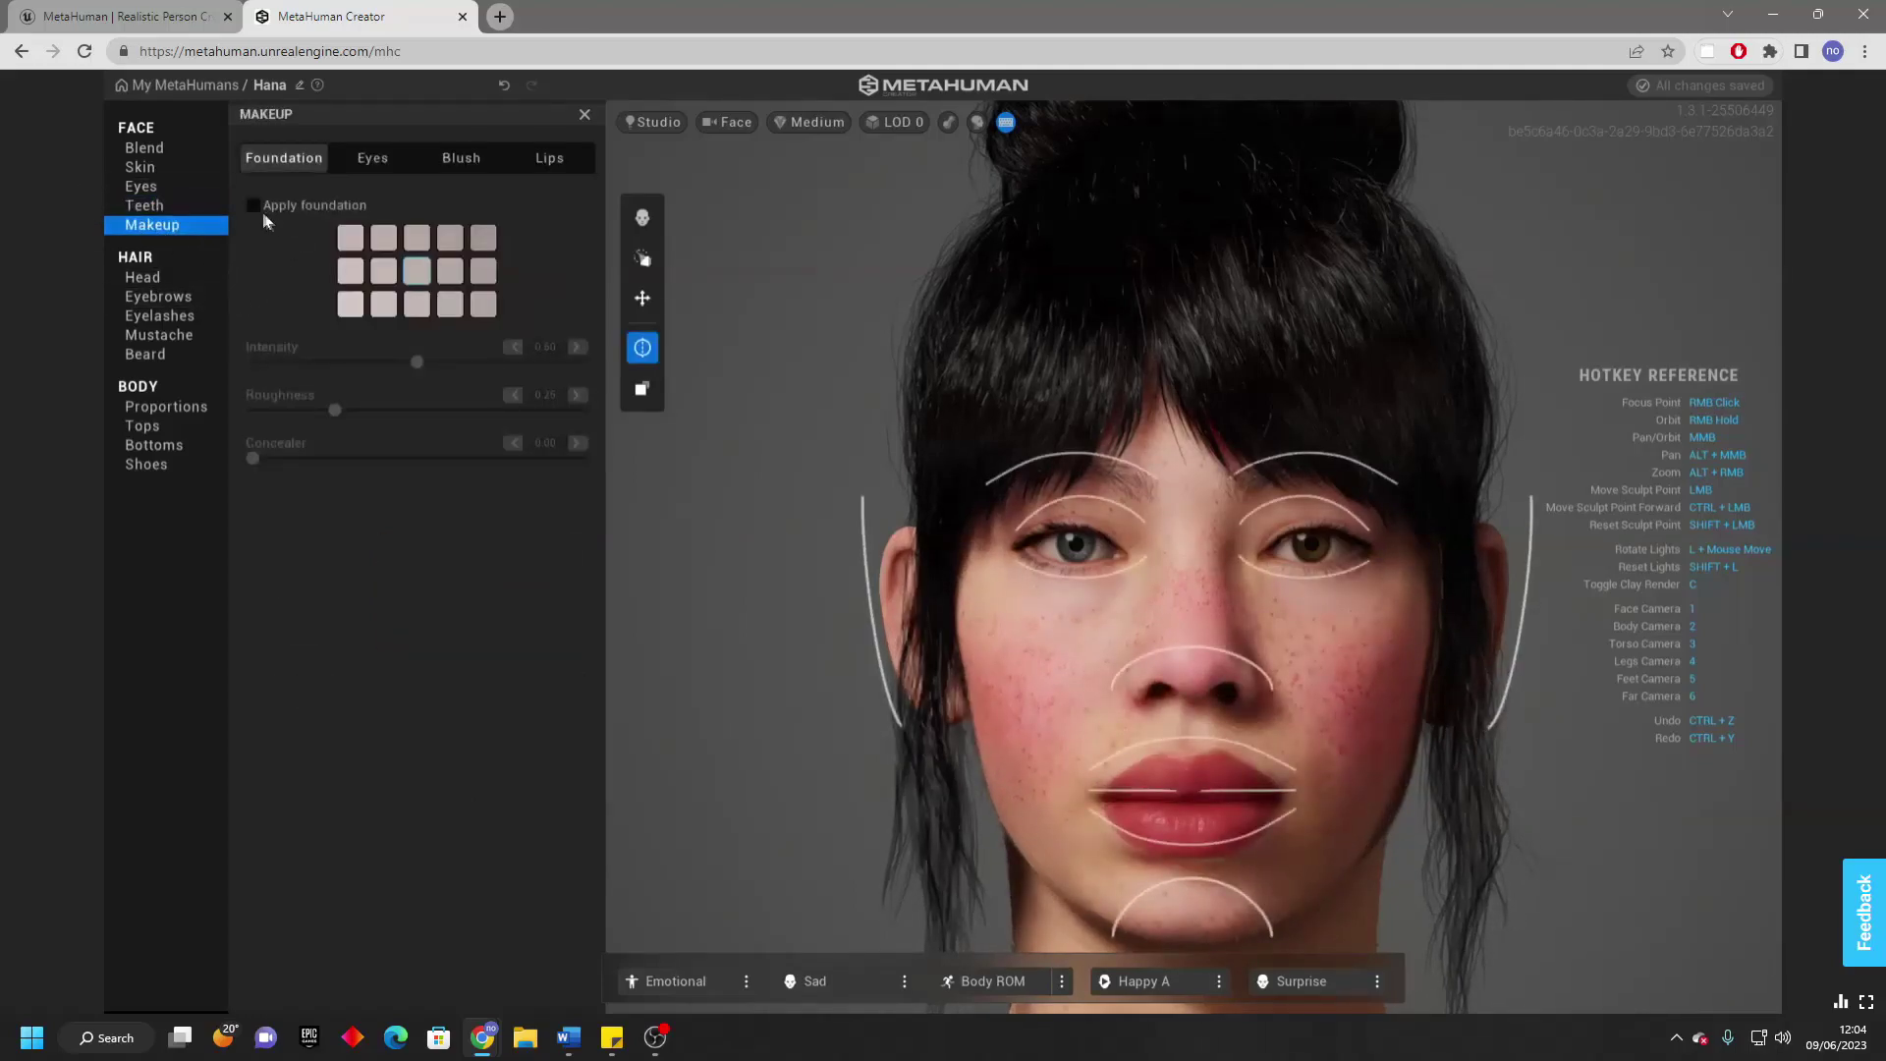
pyautogui.click(253, 206)
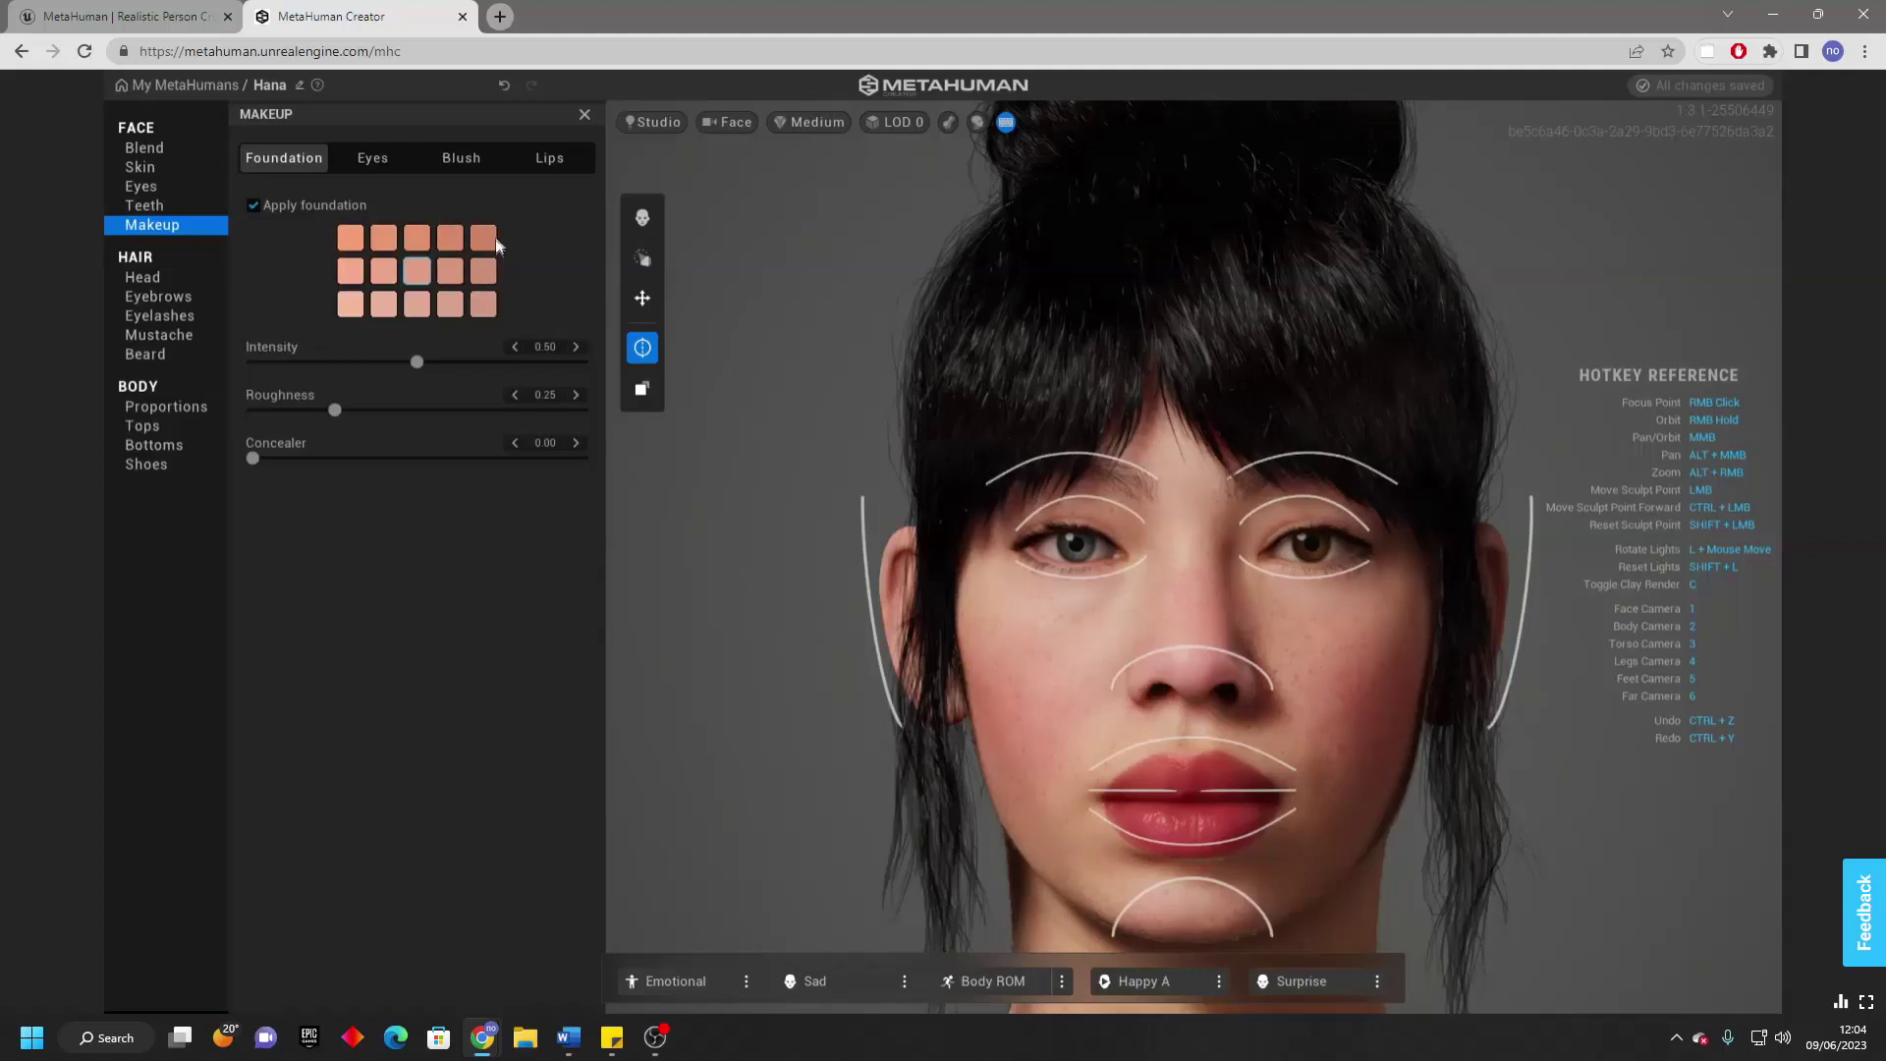
pyautogui.click(399, 160)
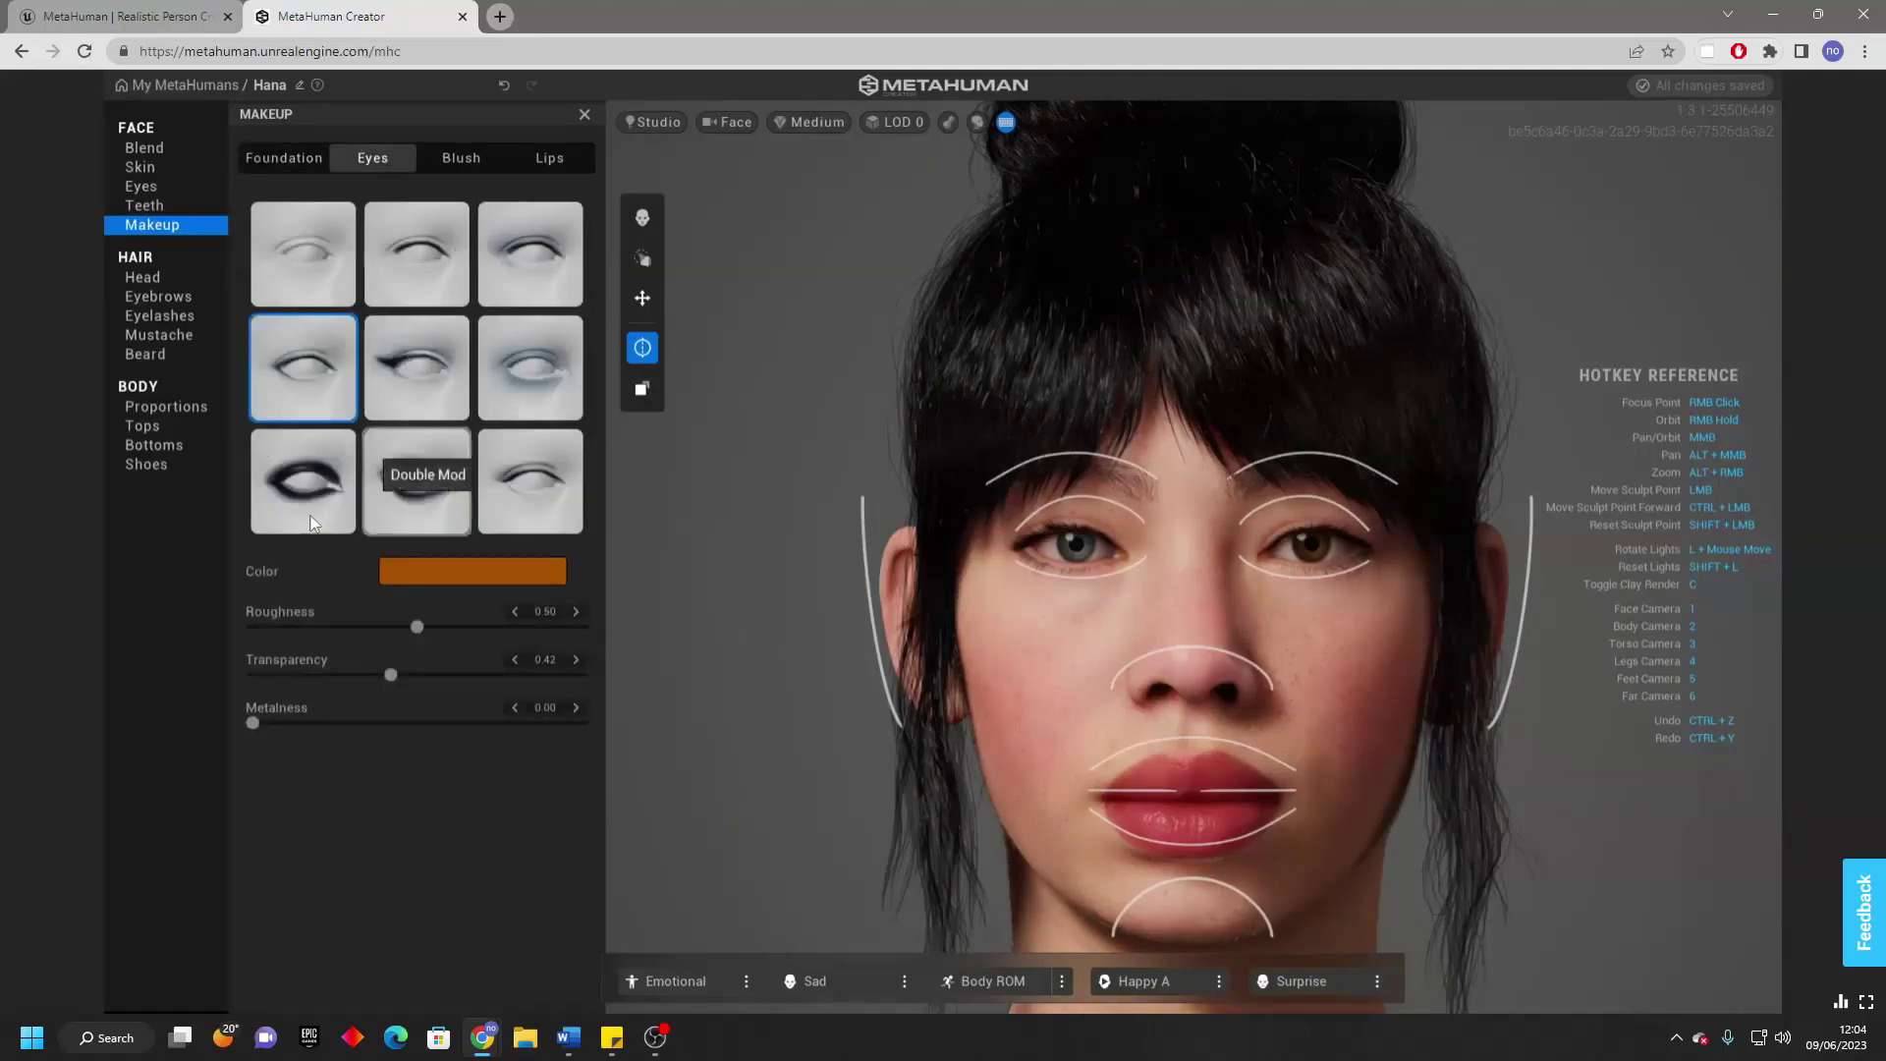
pyautogui.click(315, 515)
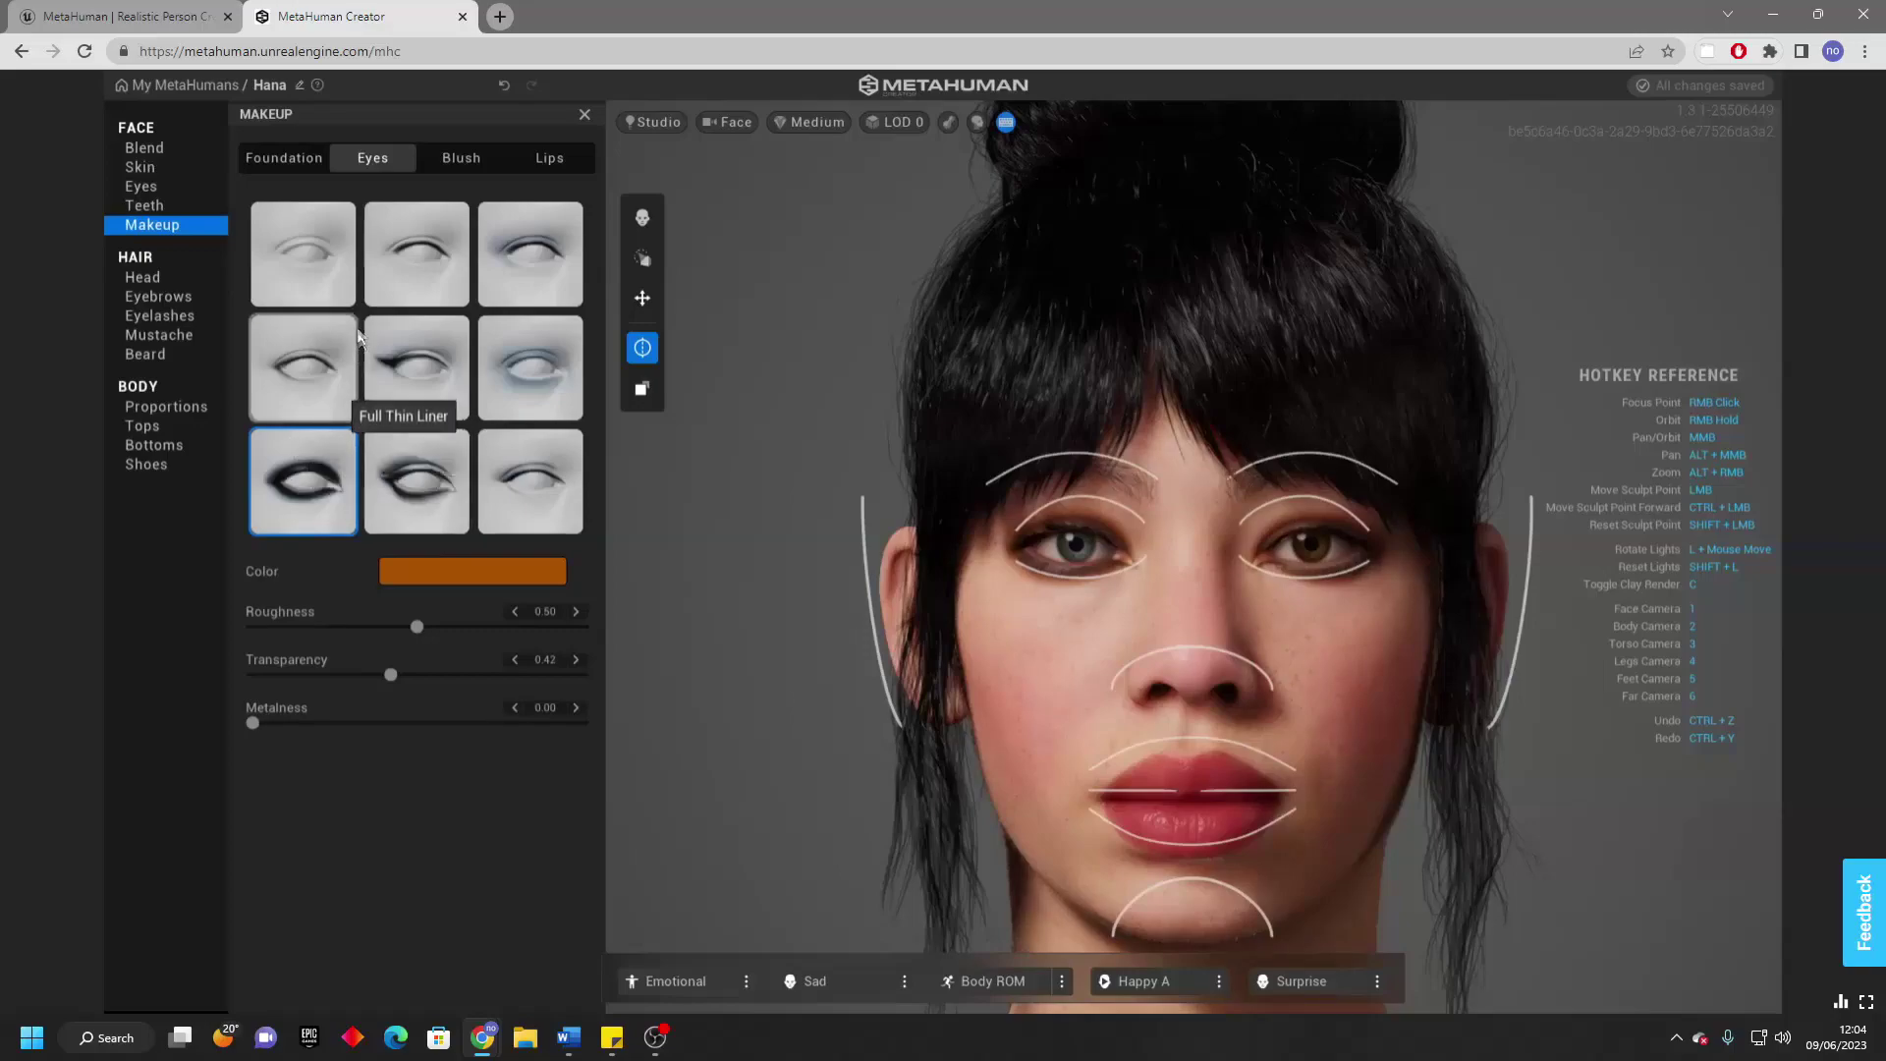
pyautogui.click(316, 260)
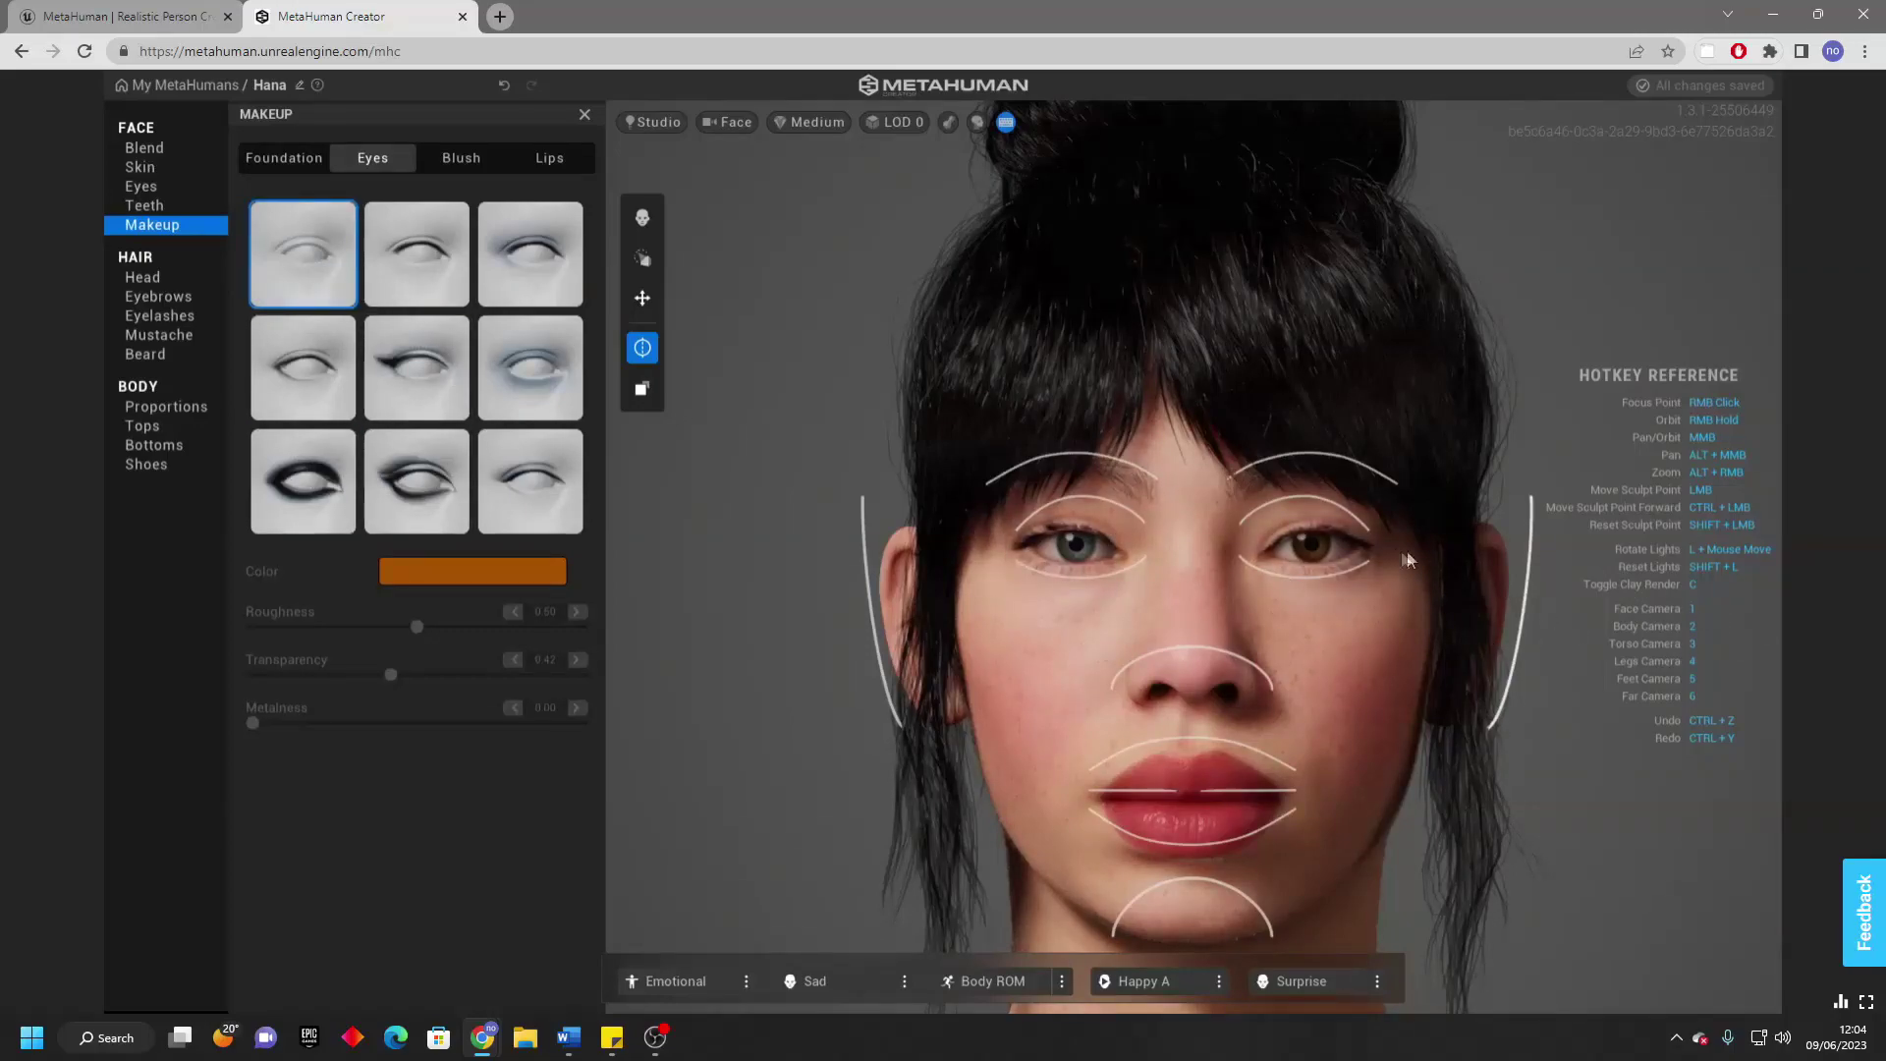
# Try a receding short cut, a large afro and a short cut with a fringe as the head hairstyle.
pyautogui.click(143, 278)
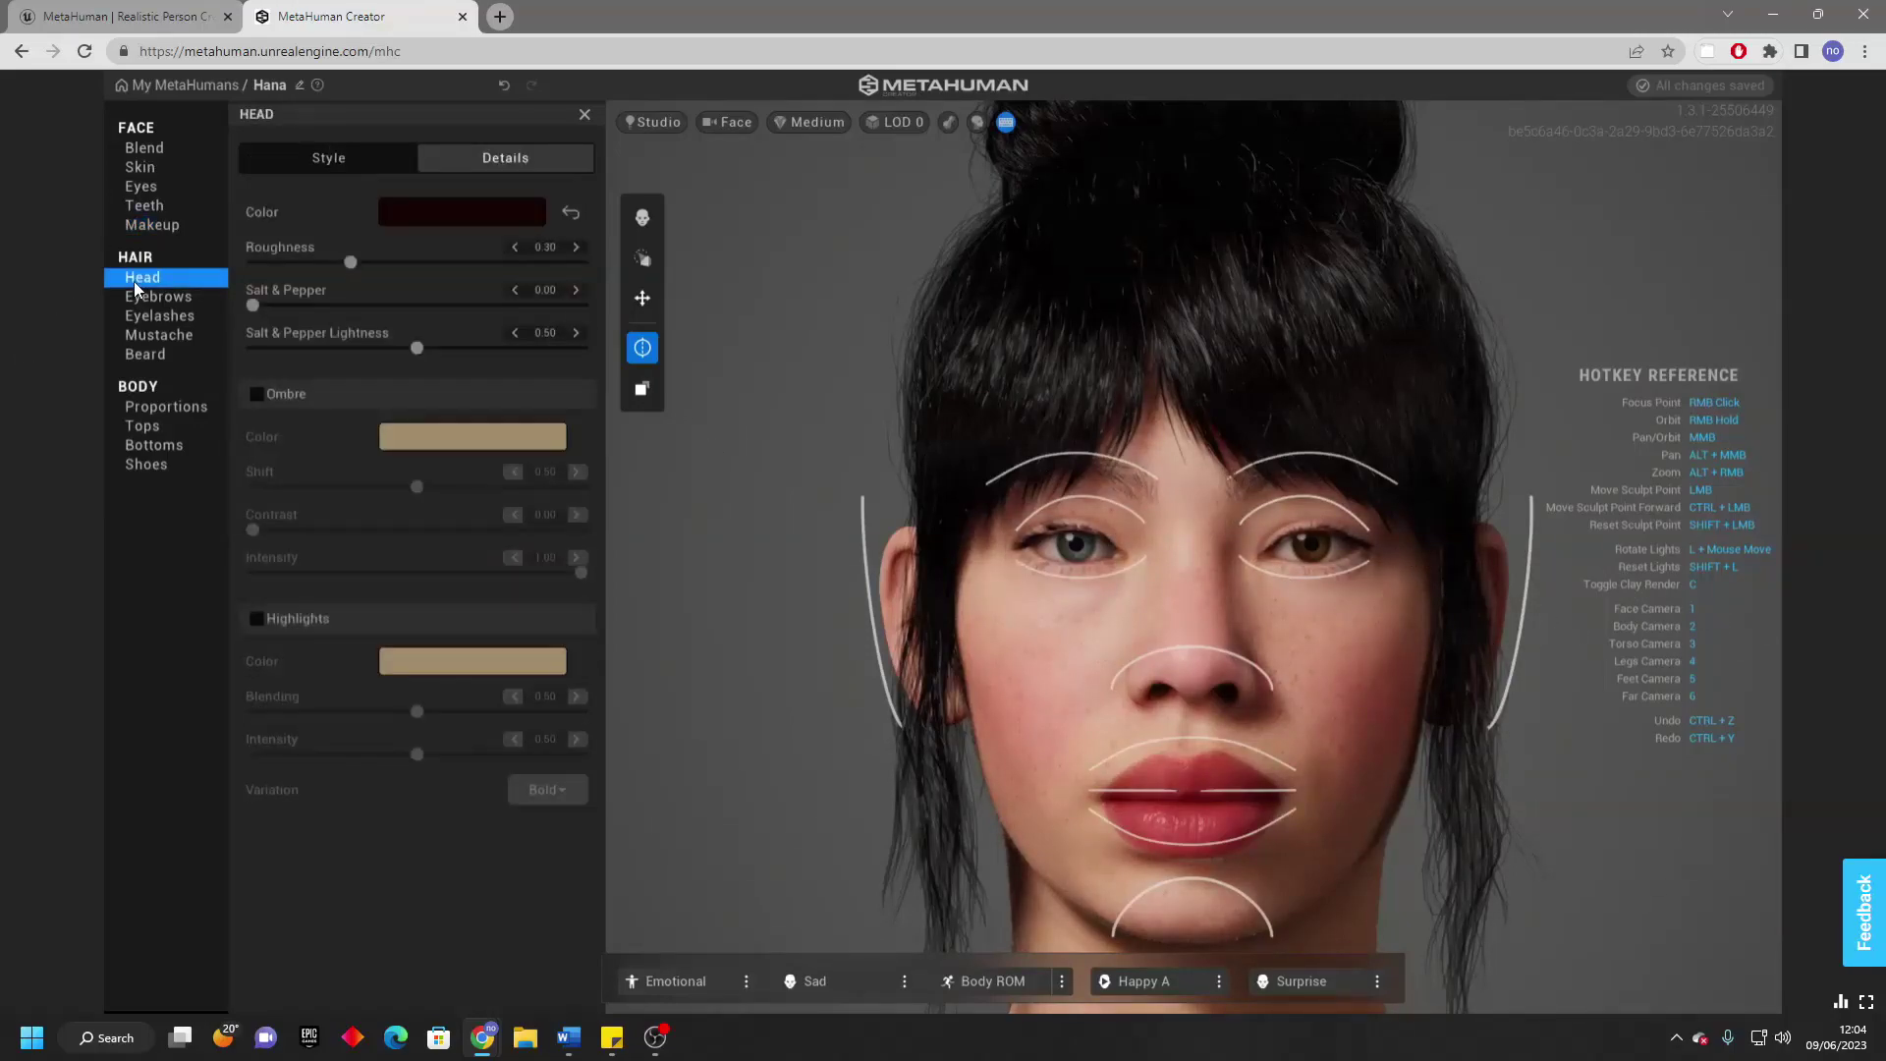
pyautogui.click(361, 157)
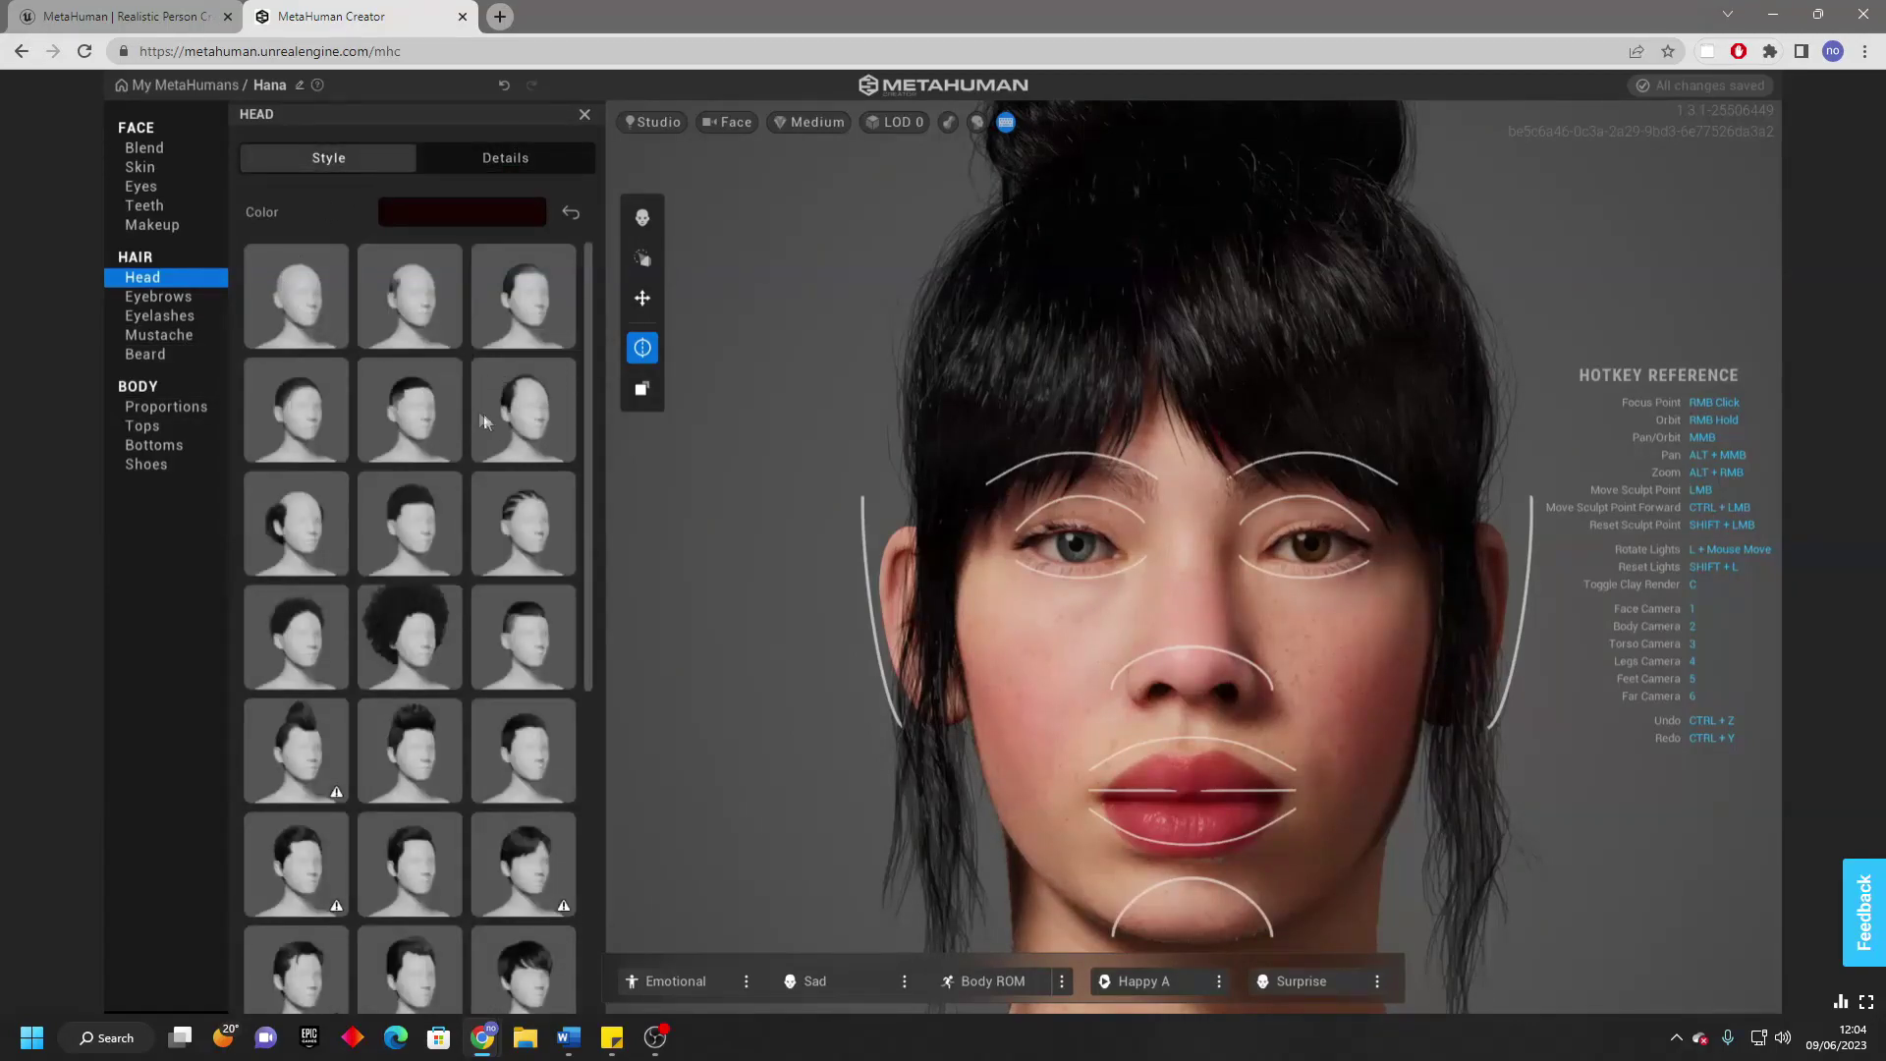
pyautogui.scroll(-5, 1244, 491)
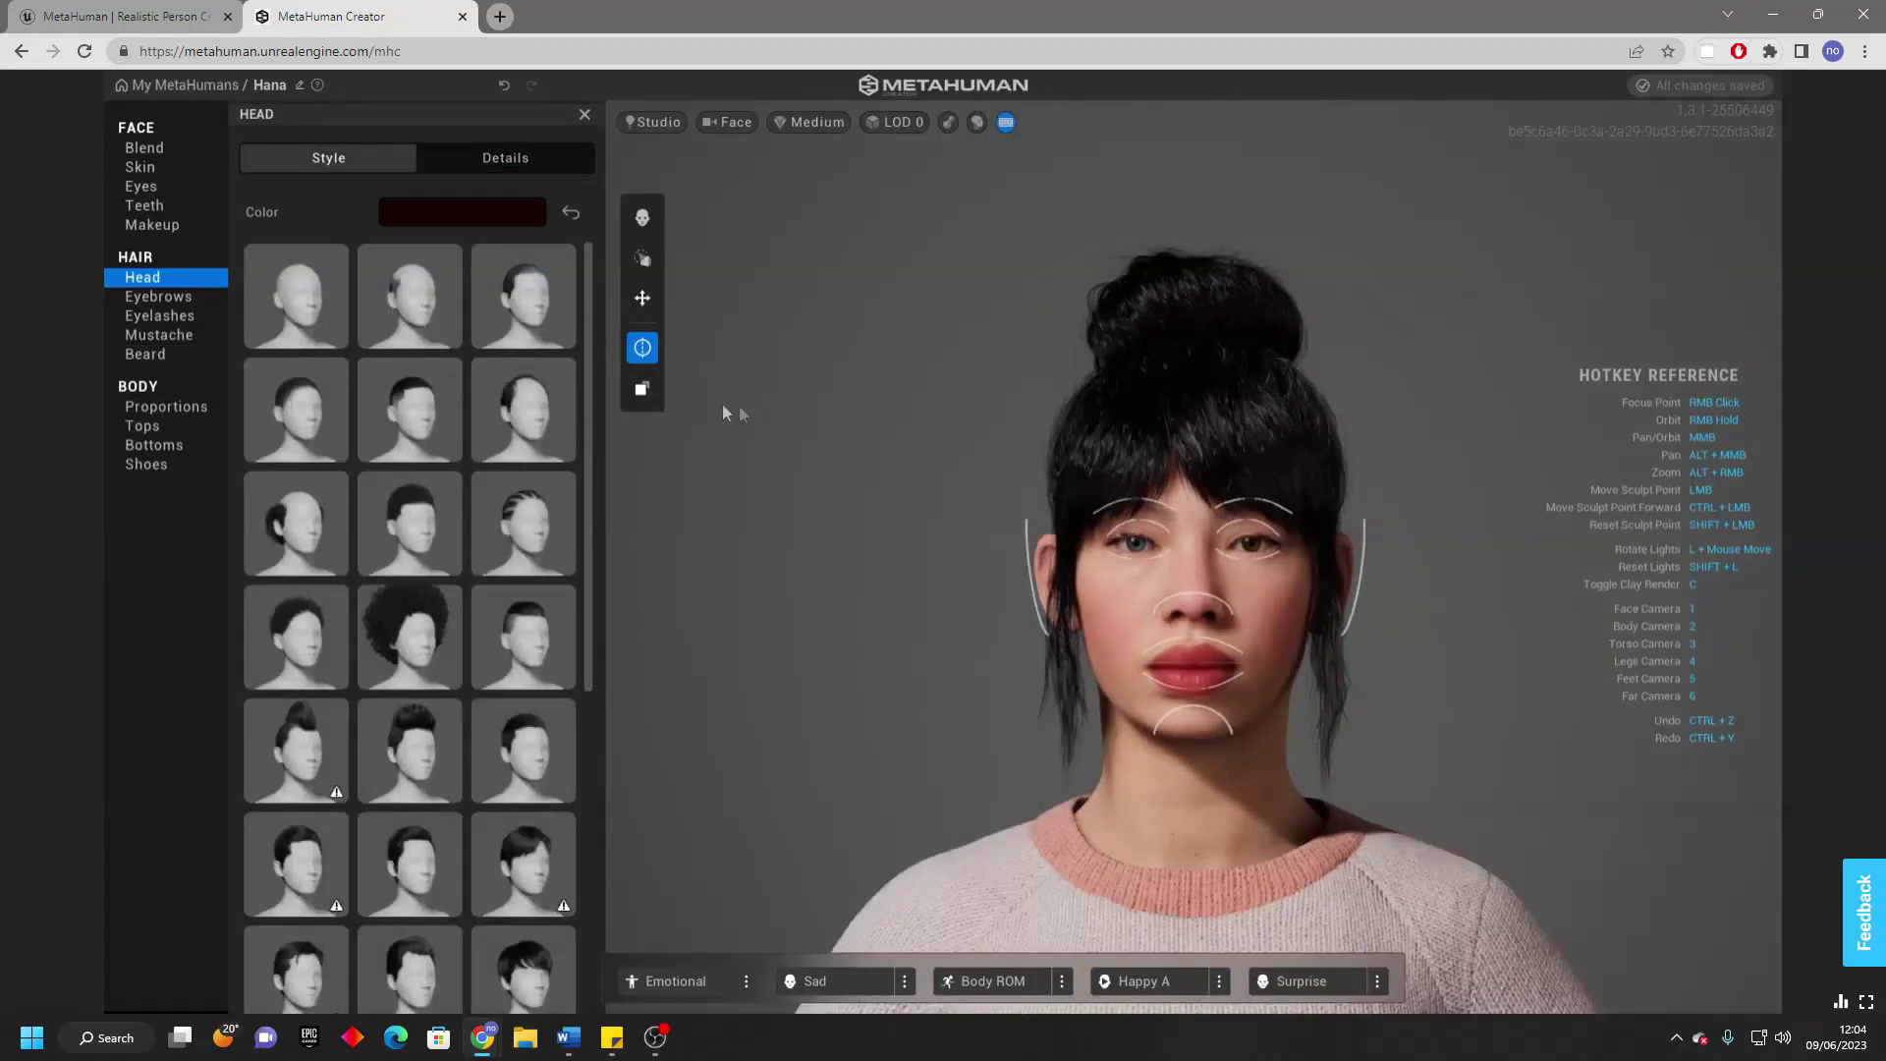
pyautogui.click(533, 411)
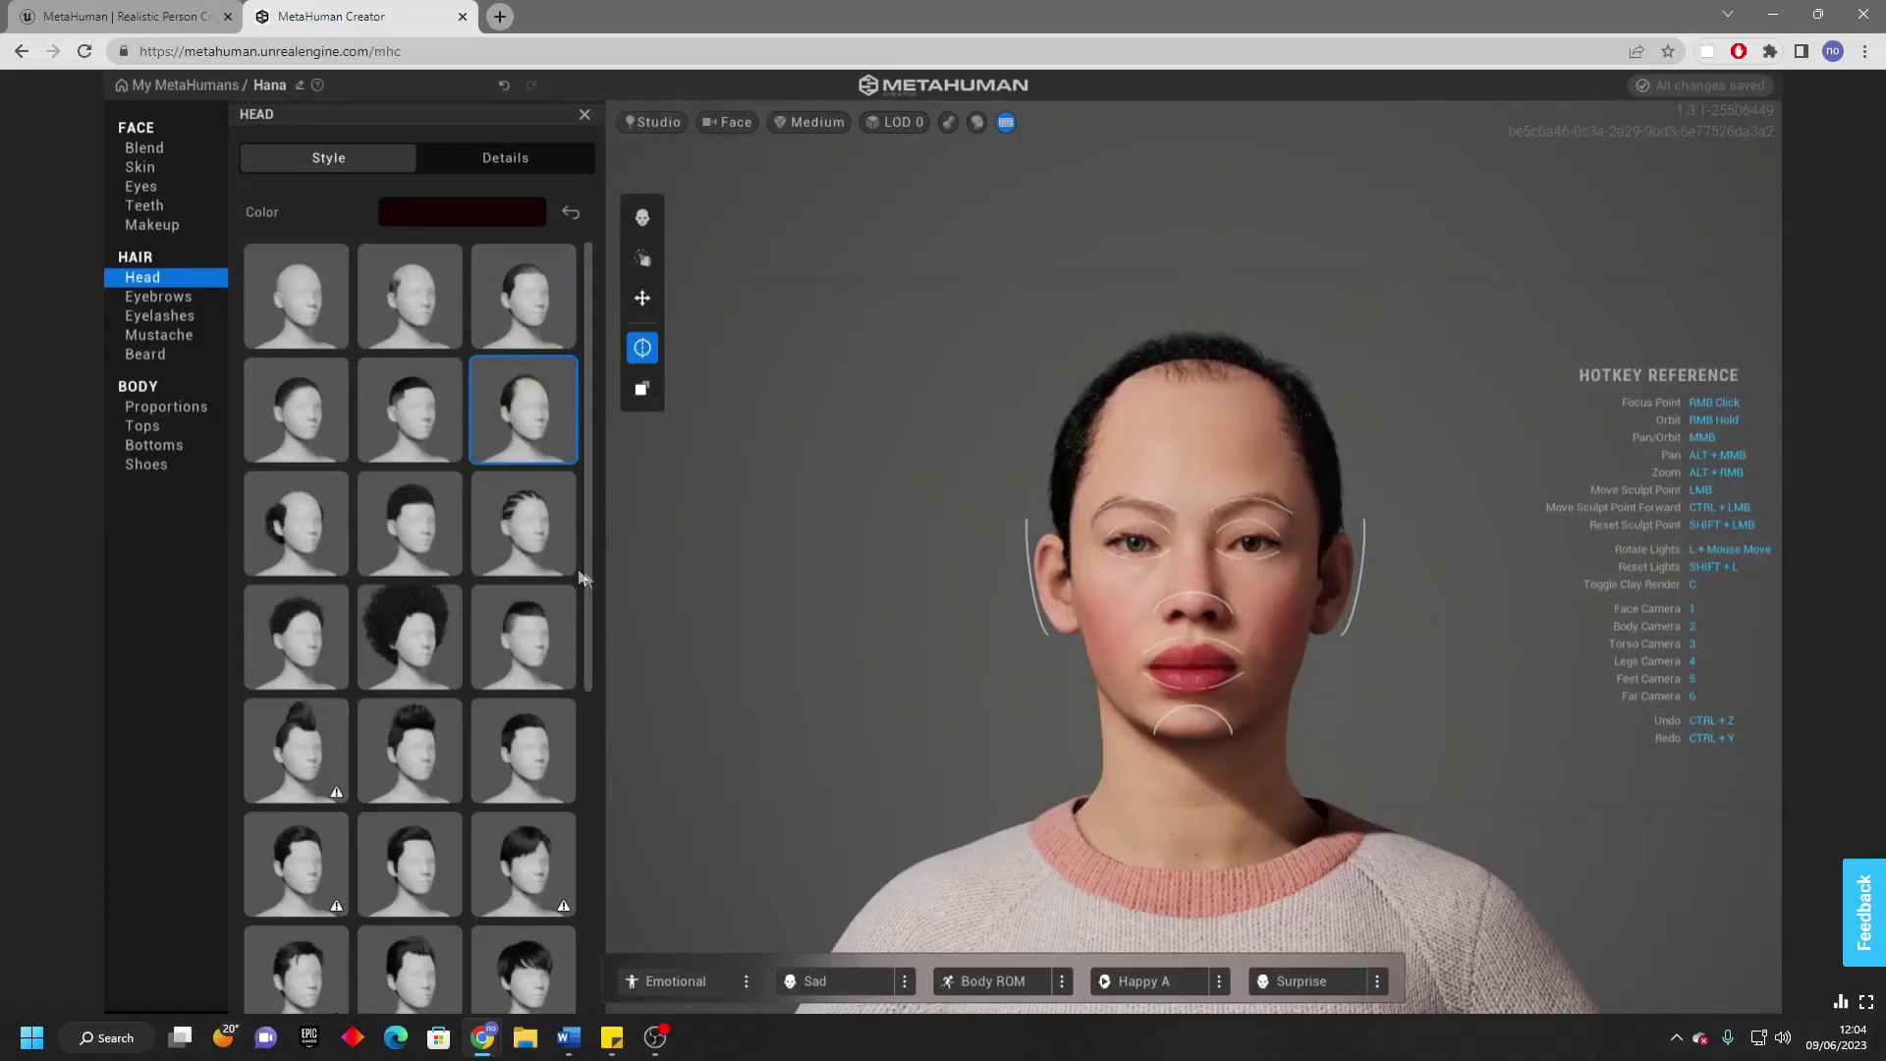
pyautogui.click(407, 622)
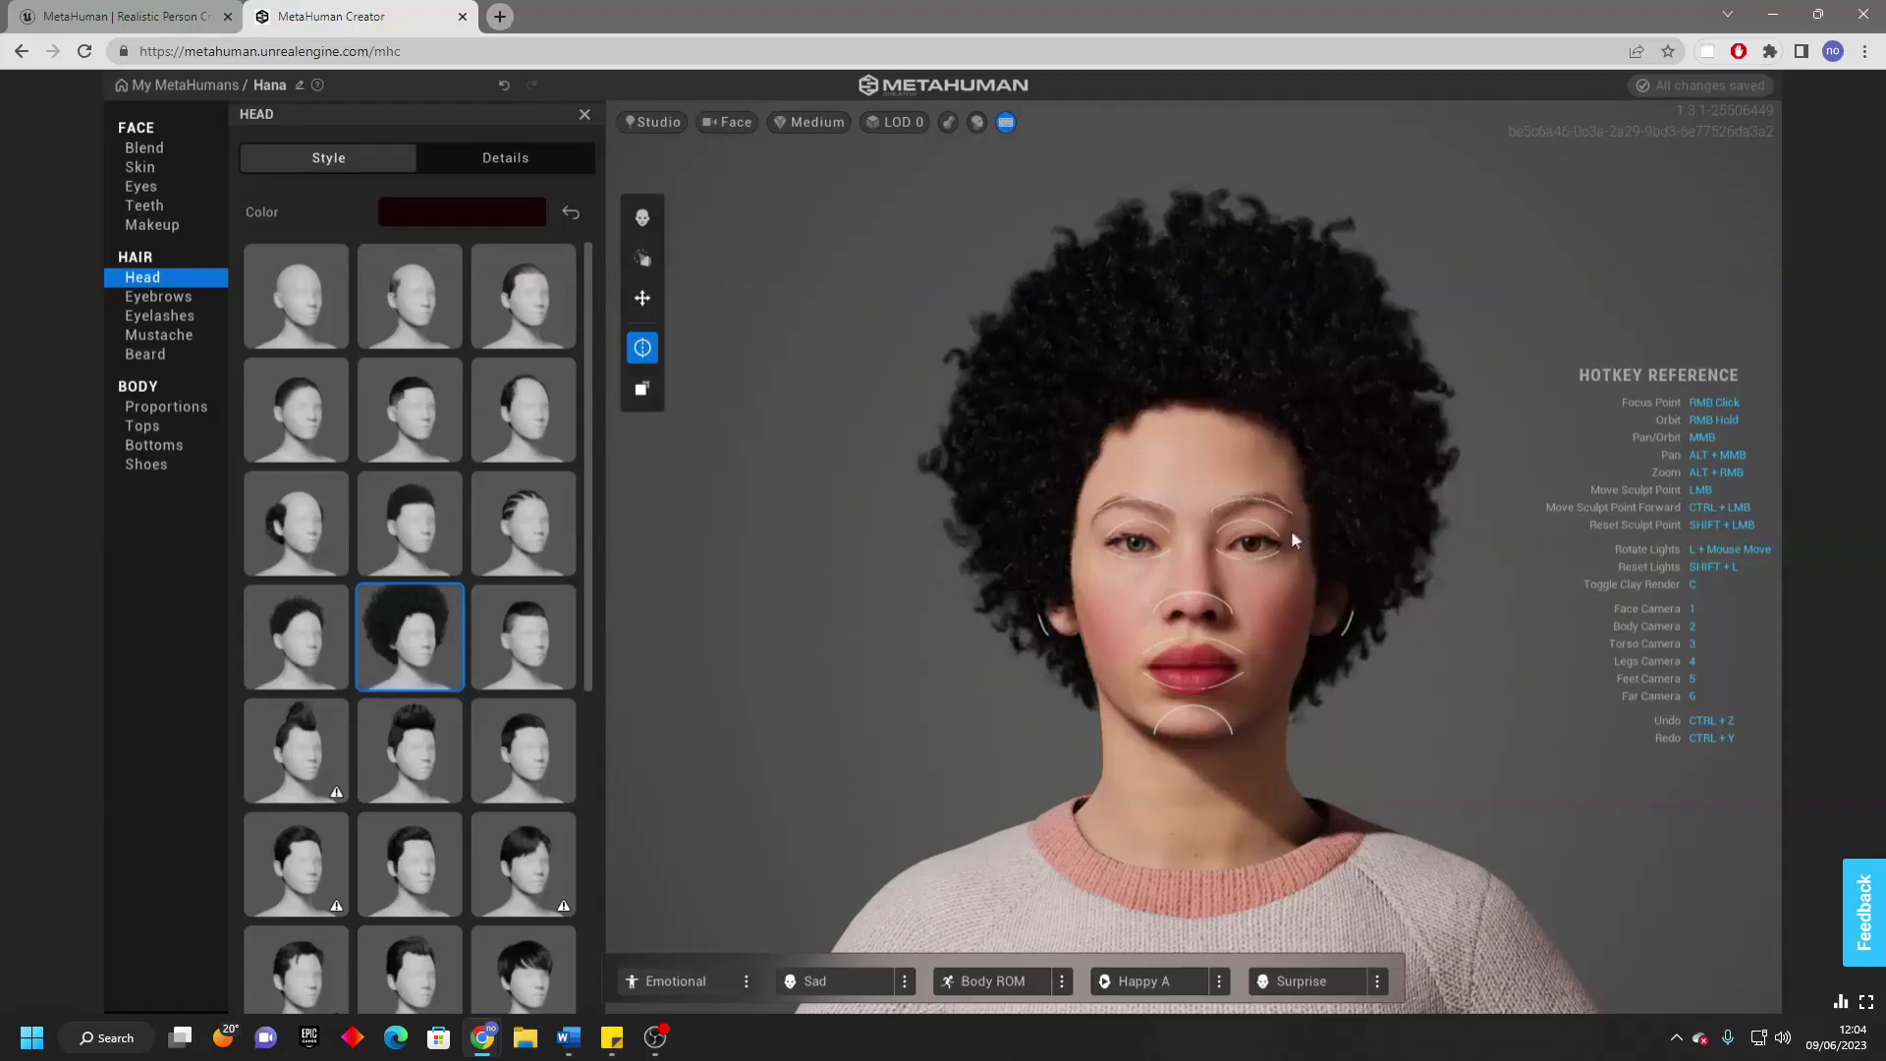
pyautogui.scroll(-3, 493, 627)
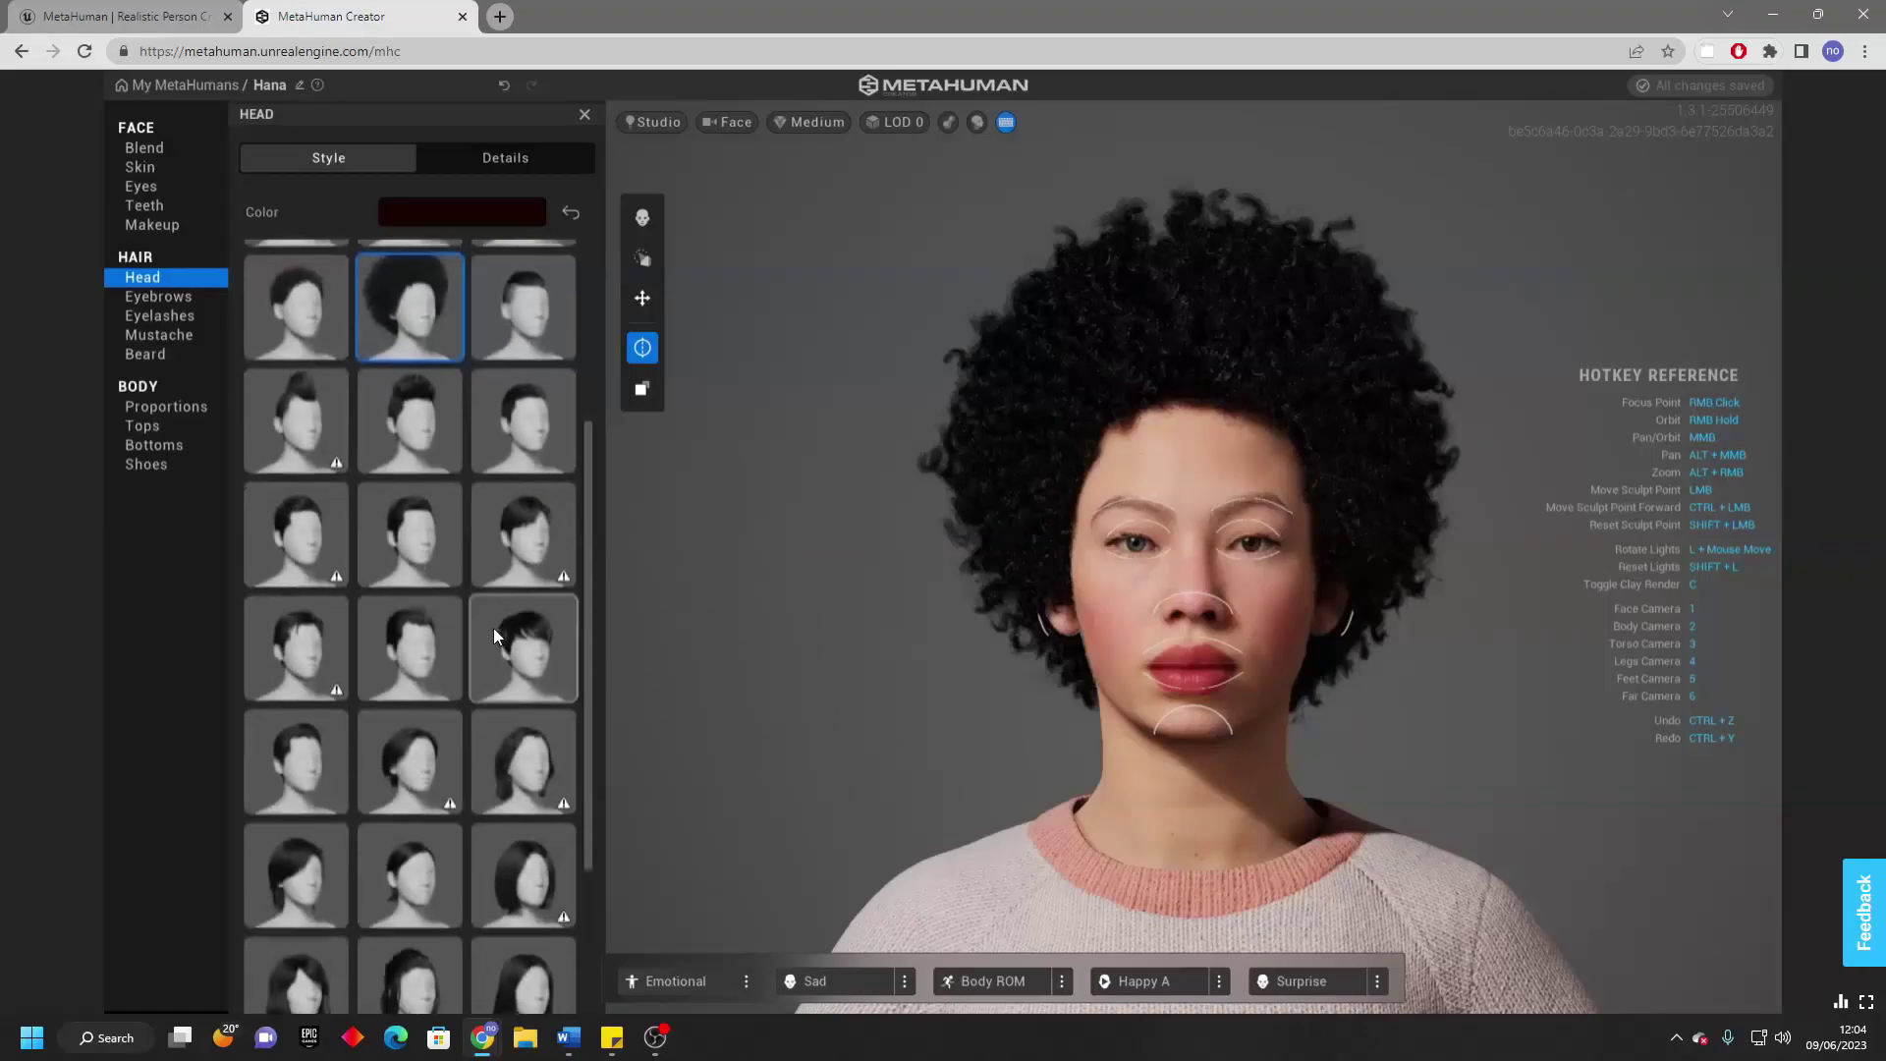
pyautogui.click(533, 637)
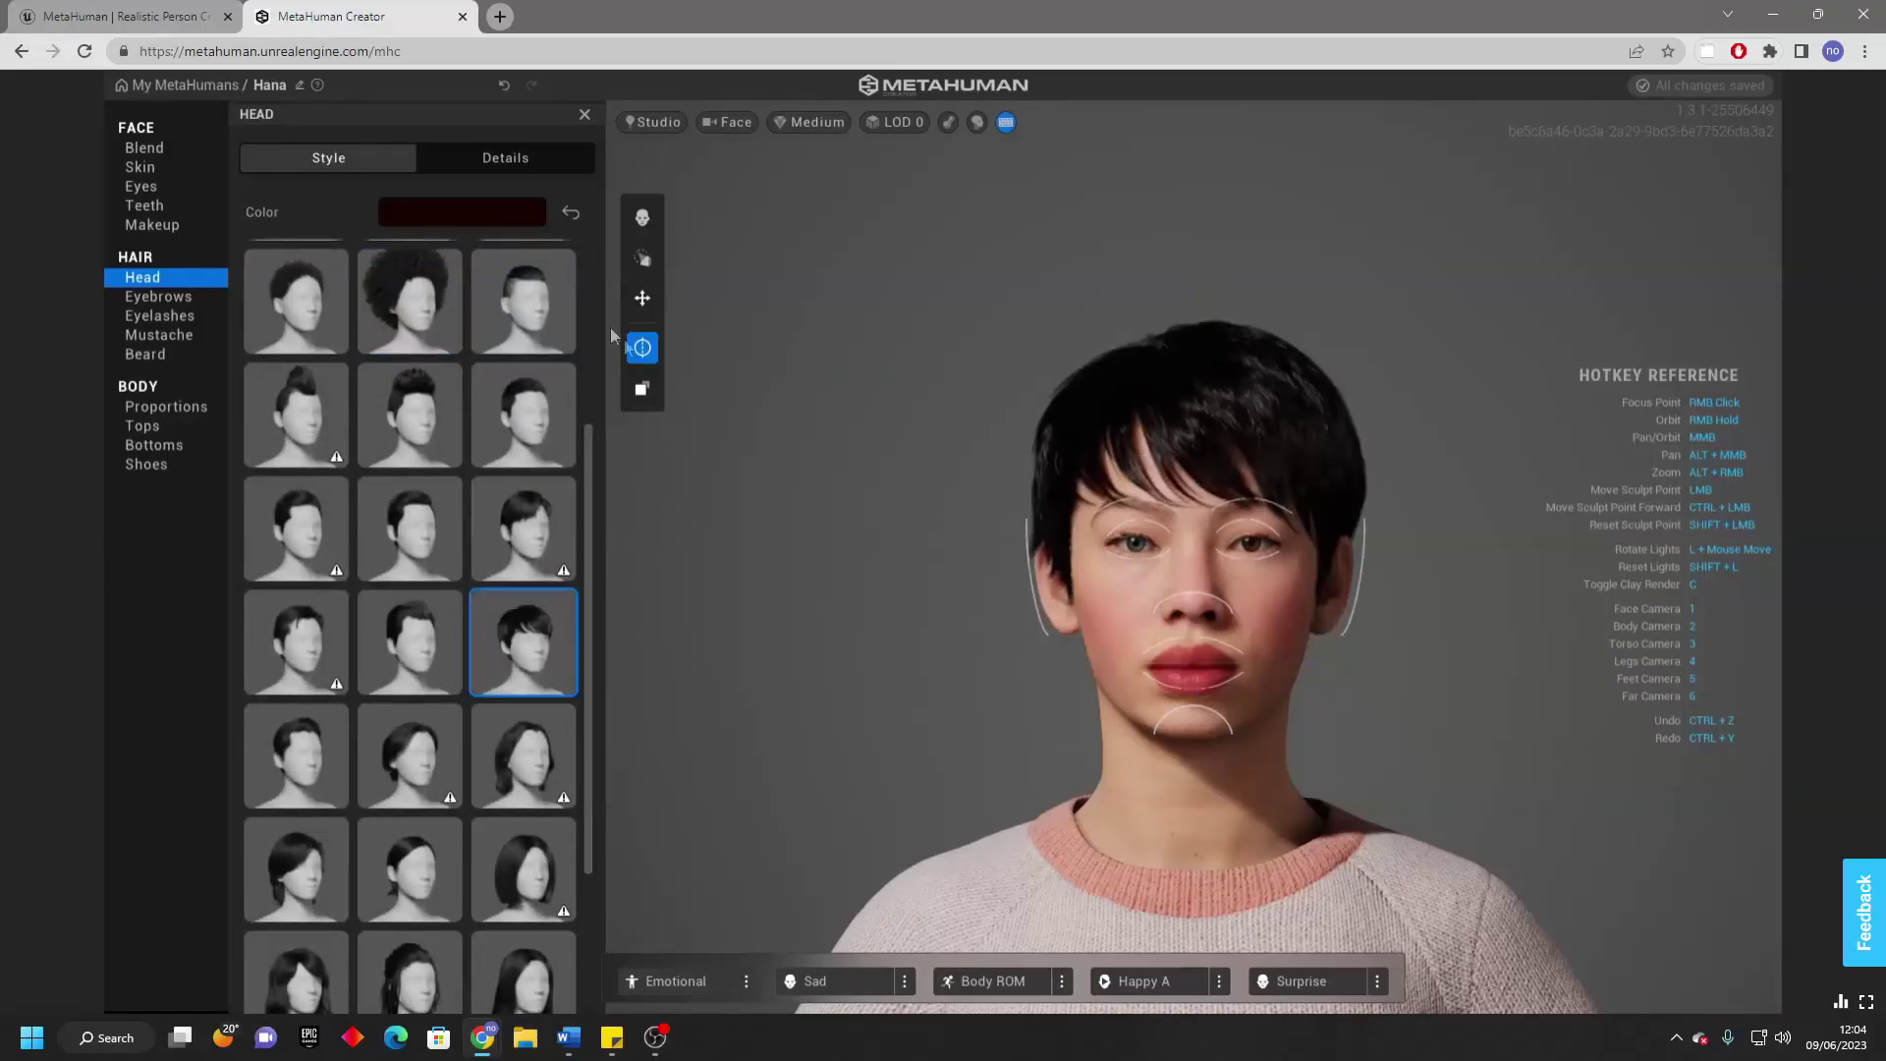
pyautogui.scroll(-2, 547, 631)
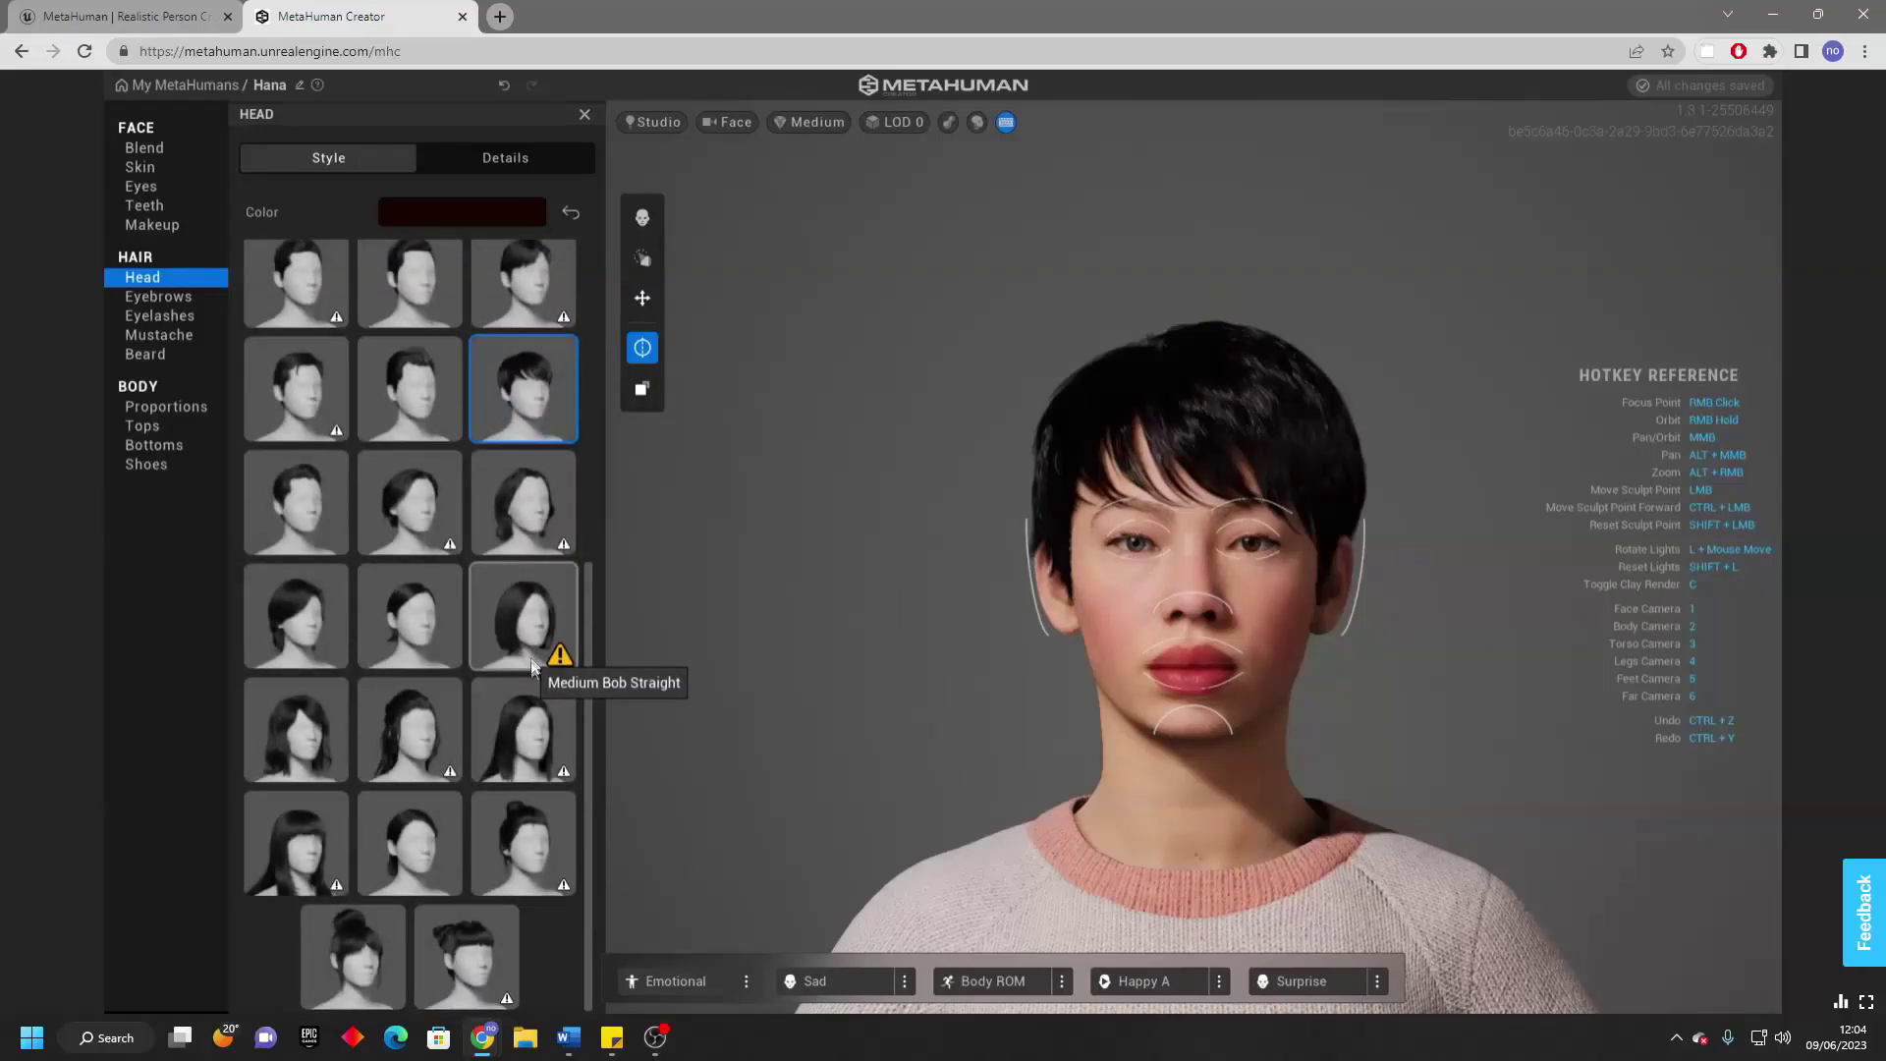
# Give the head the high bun hairstyle with bangs and color it dark red with melanin 0.96 and redness 0.87.
pyautogui.click(359, 918)
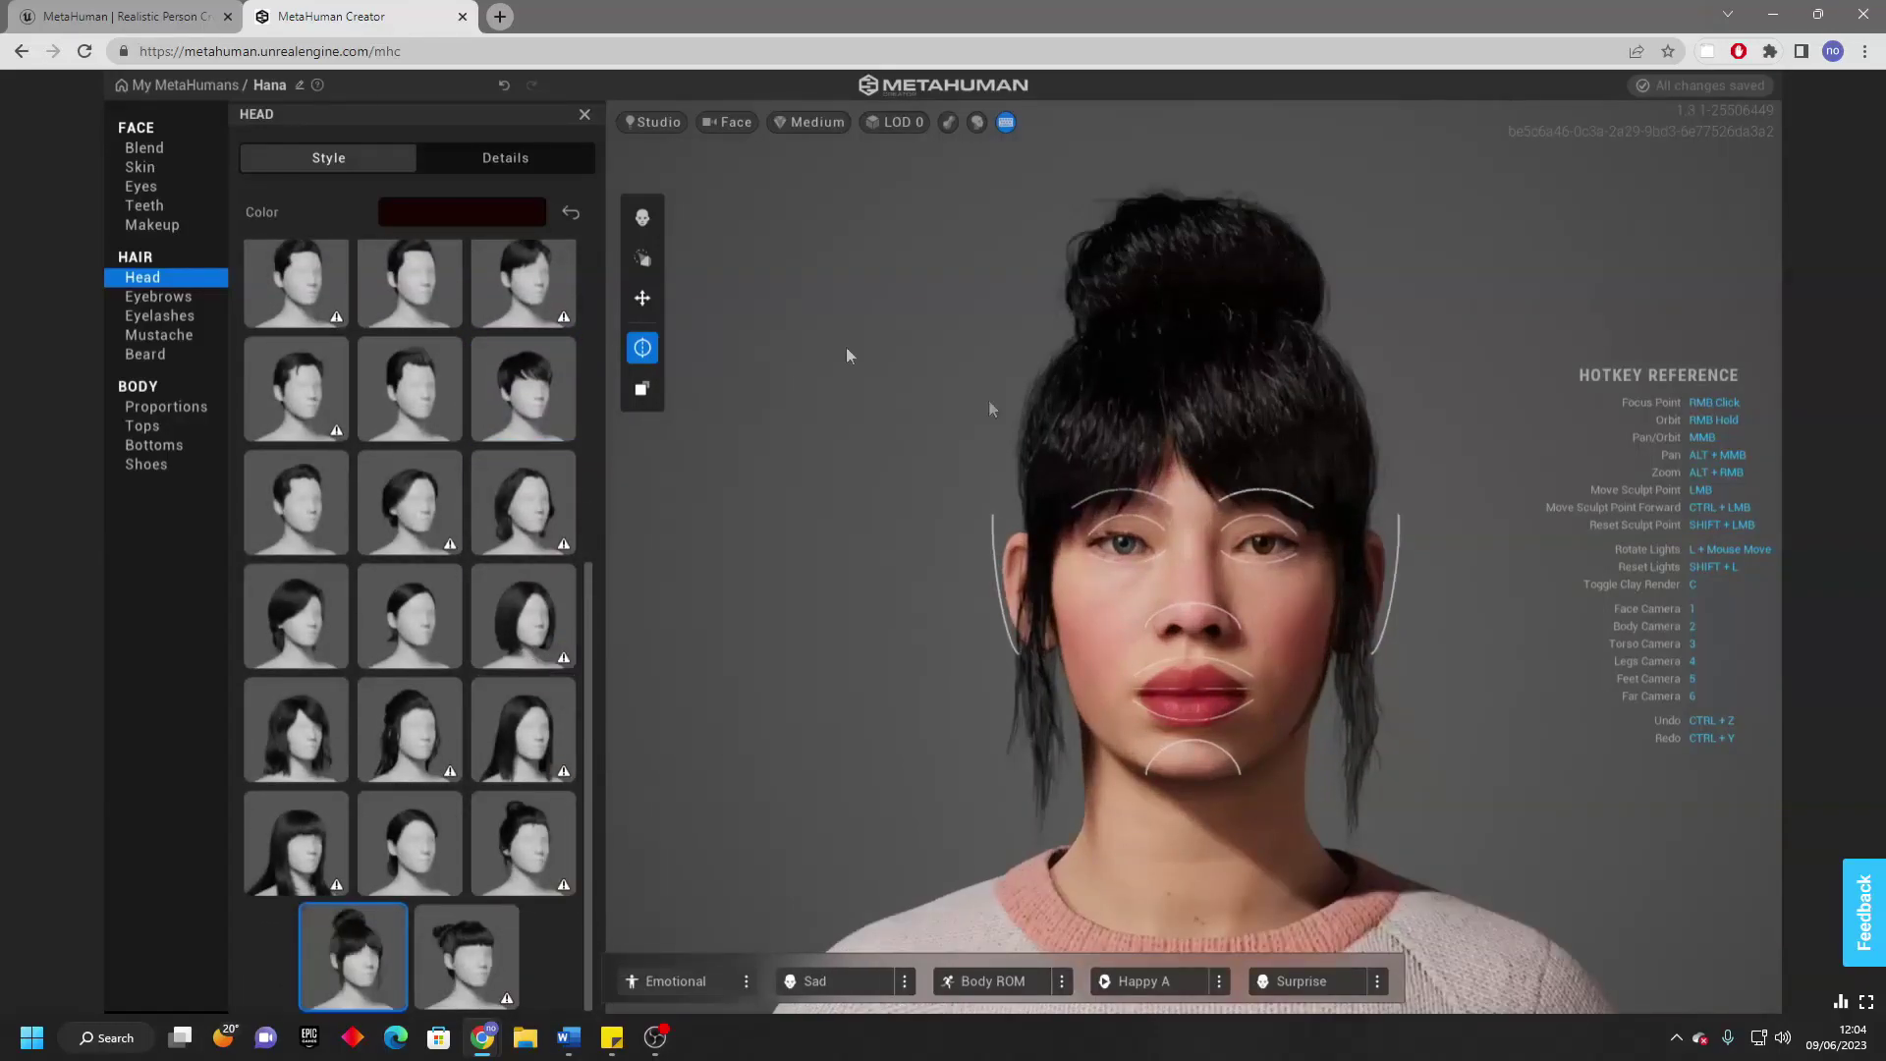
pyautogui.click(428, 218)
pyautogui.moveTo(655, 426)
pyautogui.mouseDown()
pyautogui.moveTo(698, 395)
pyautogui.moveTo(685, 379)
pyautogui.moveTo(680, 436)
pyautogui.mouseUp()
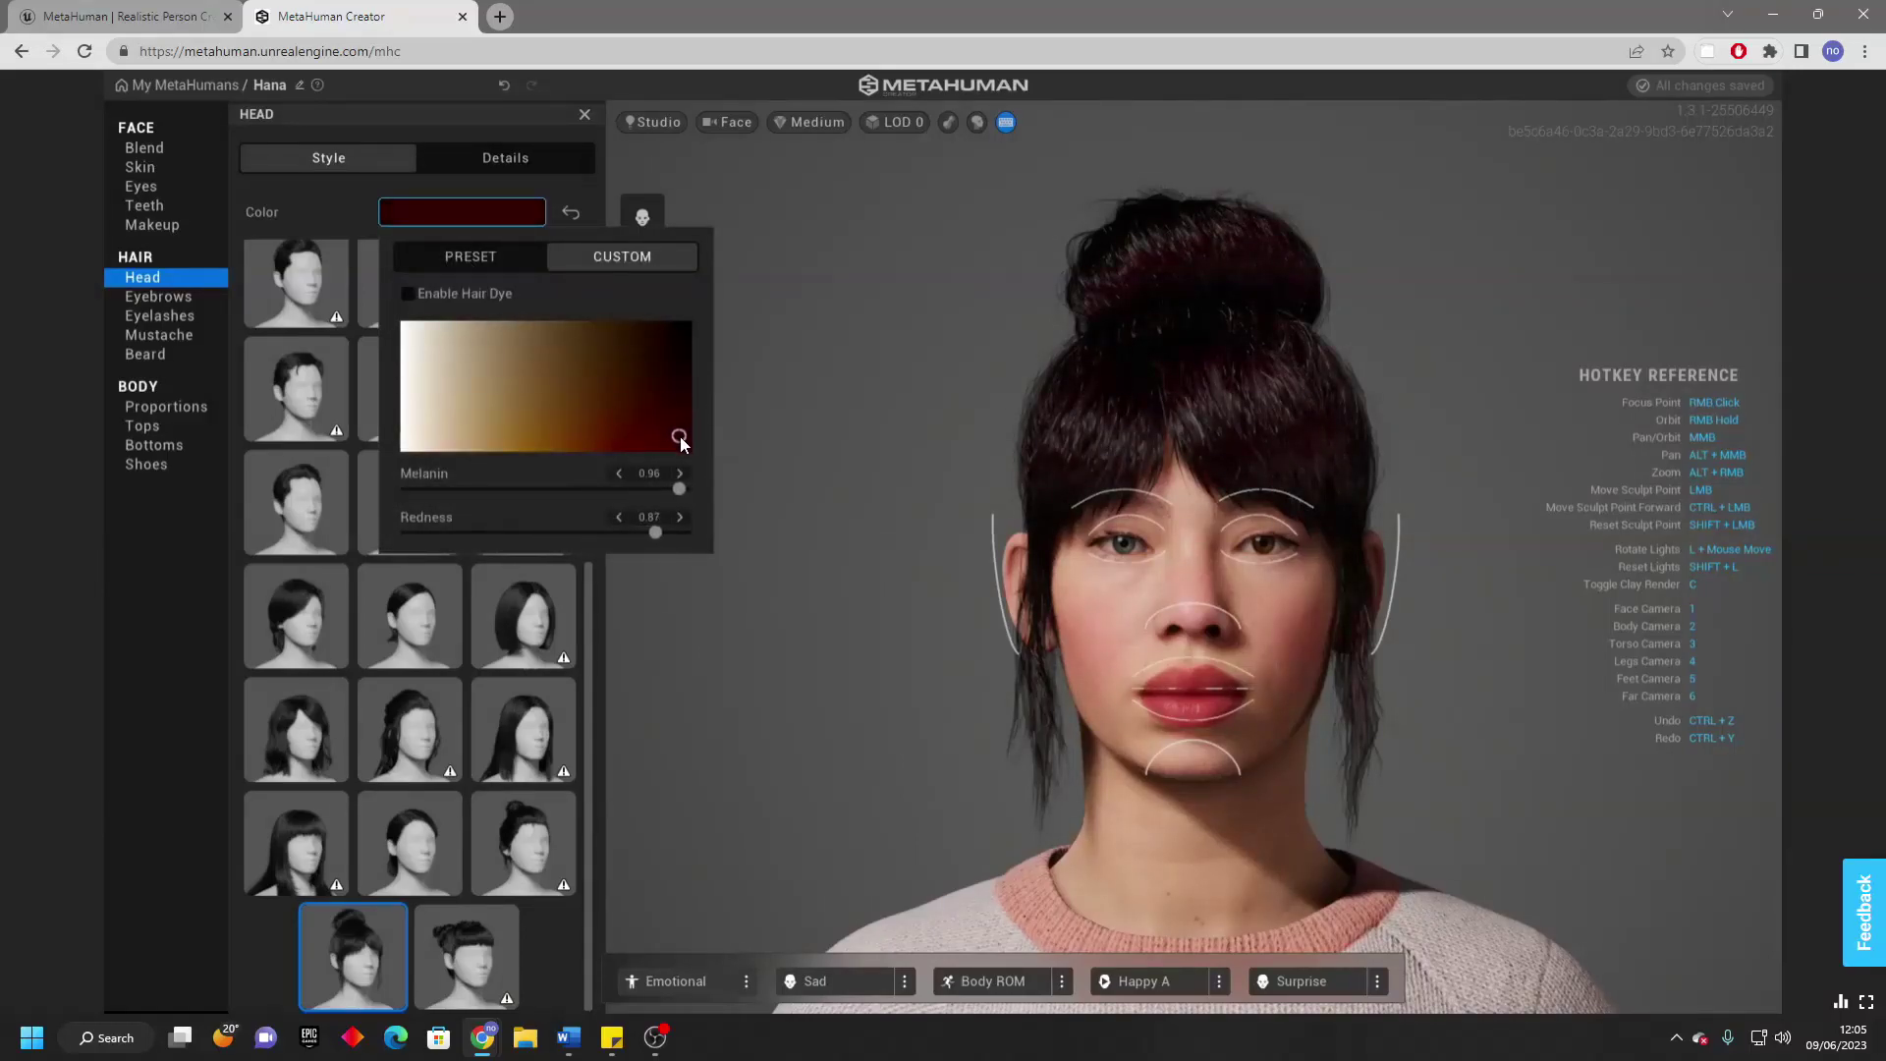
# Examine the head hair details and the eyebrow, eyelash, mustache and beard options.
pyautogui.click(482, 164)
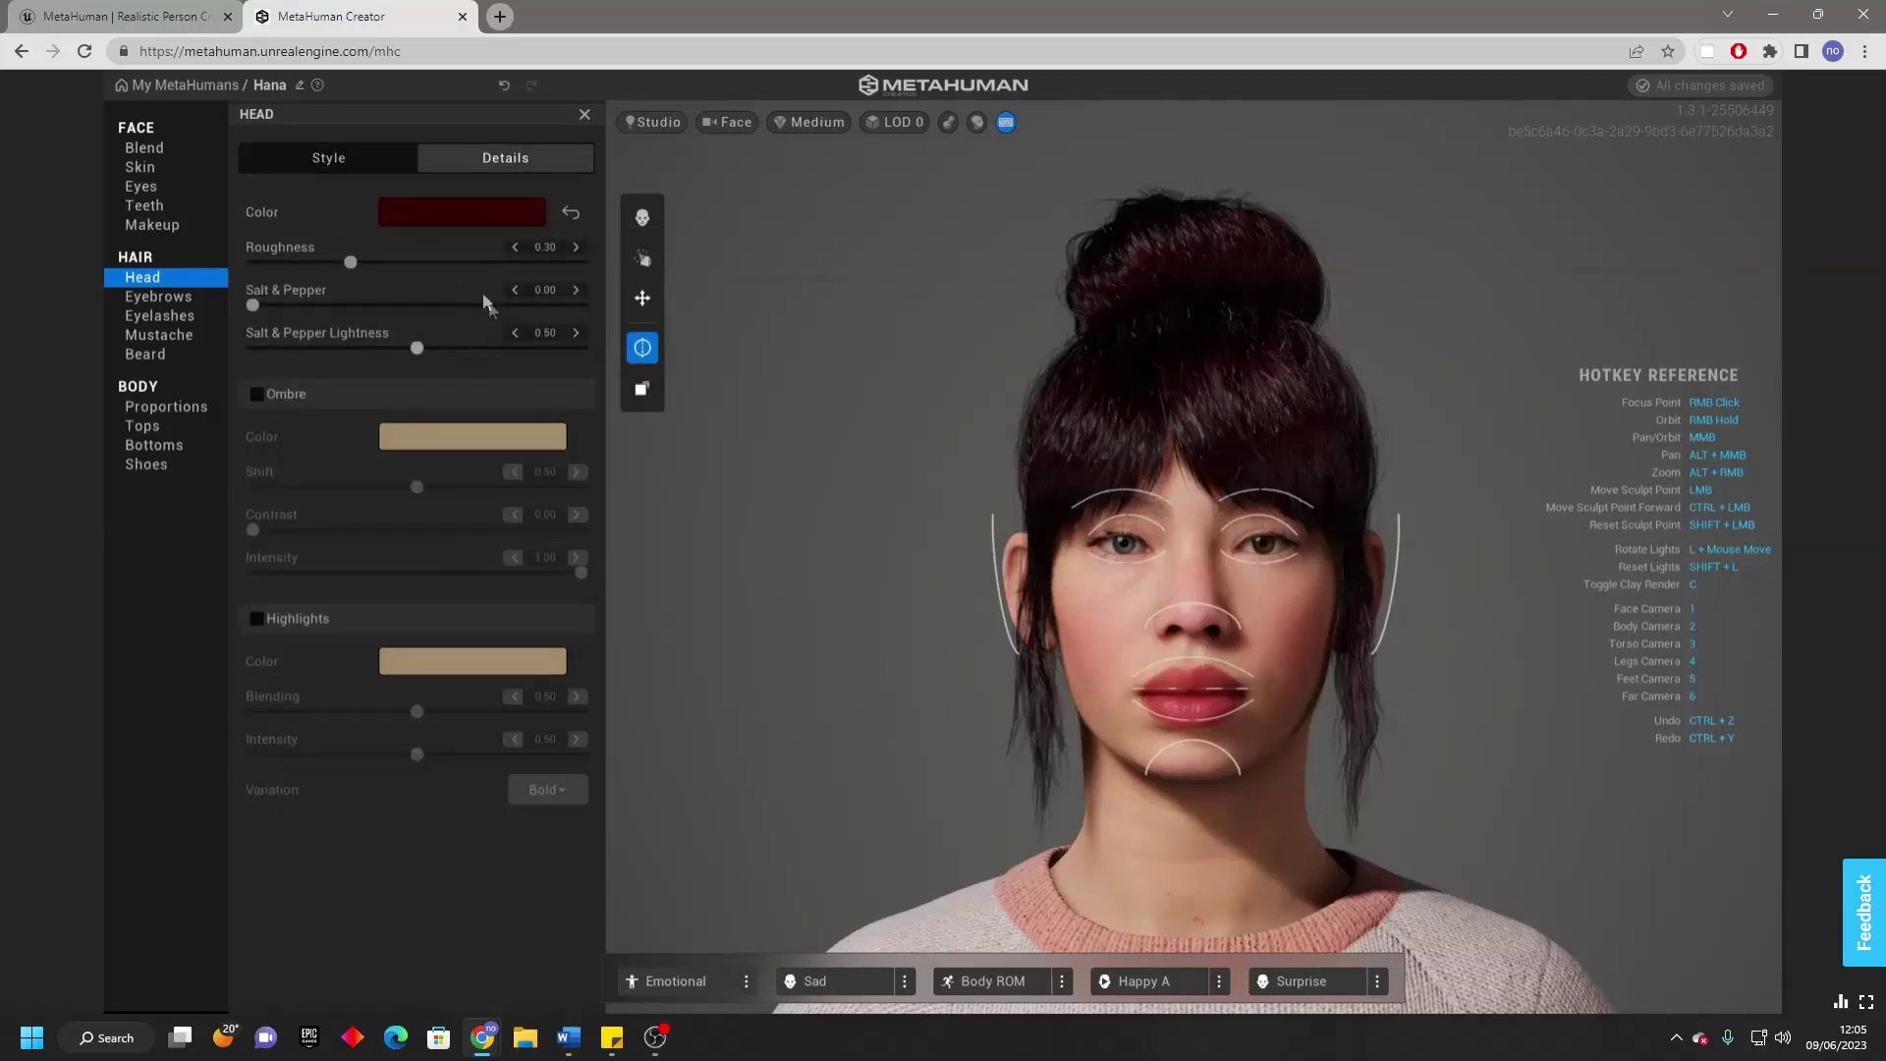
pyautogui.click(173, 307)
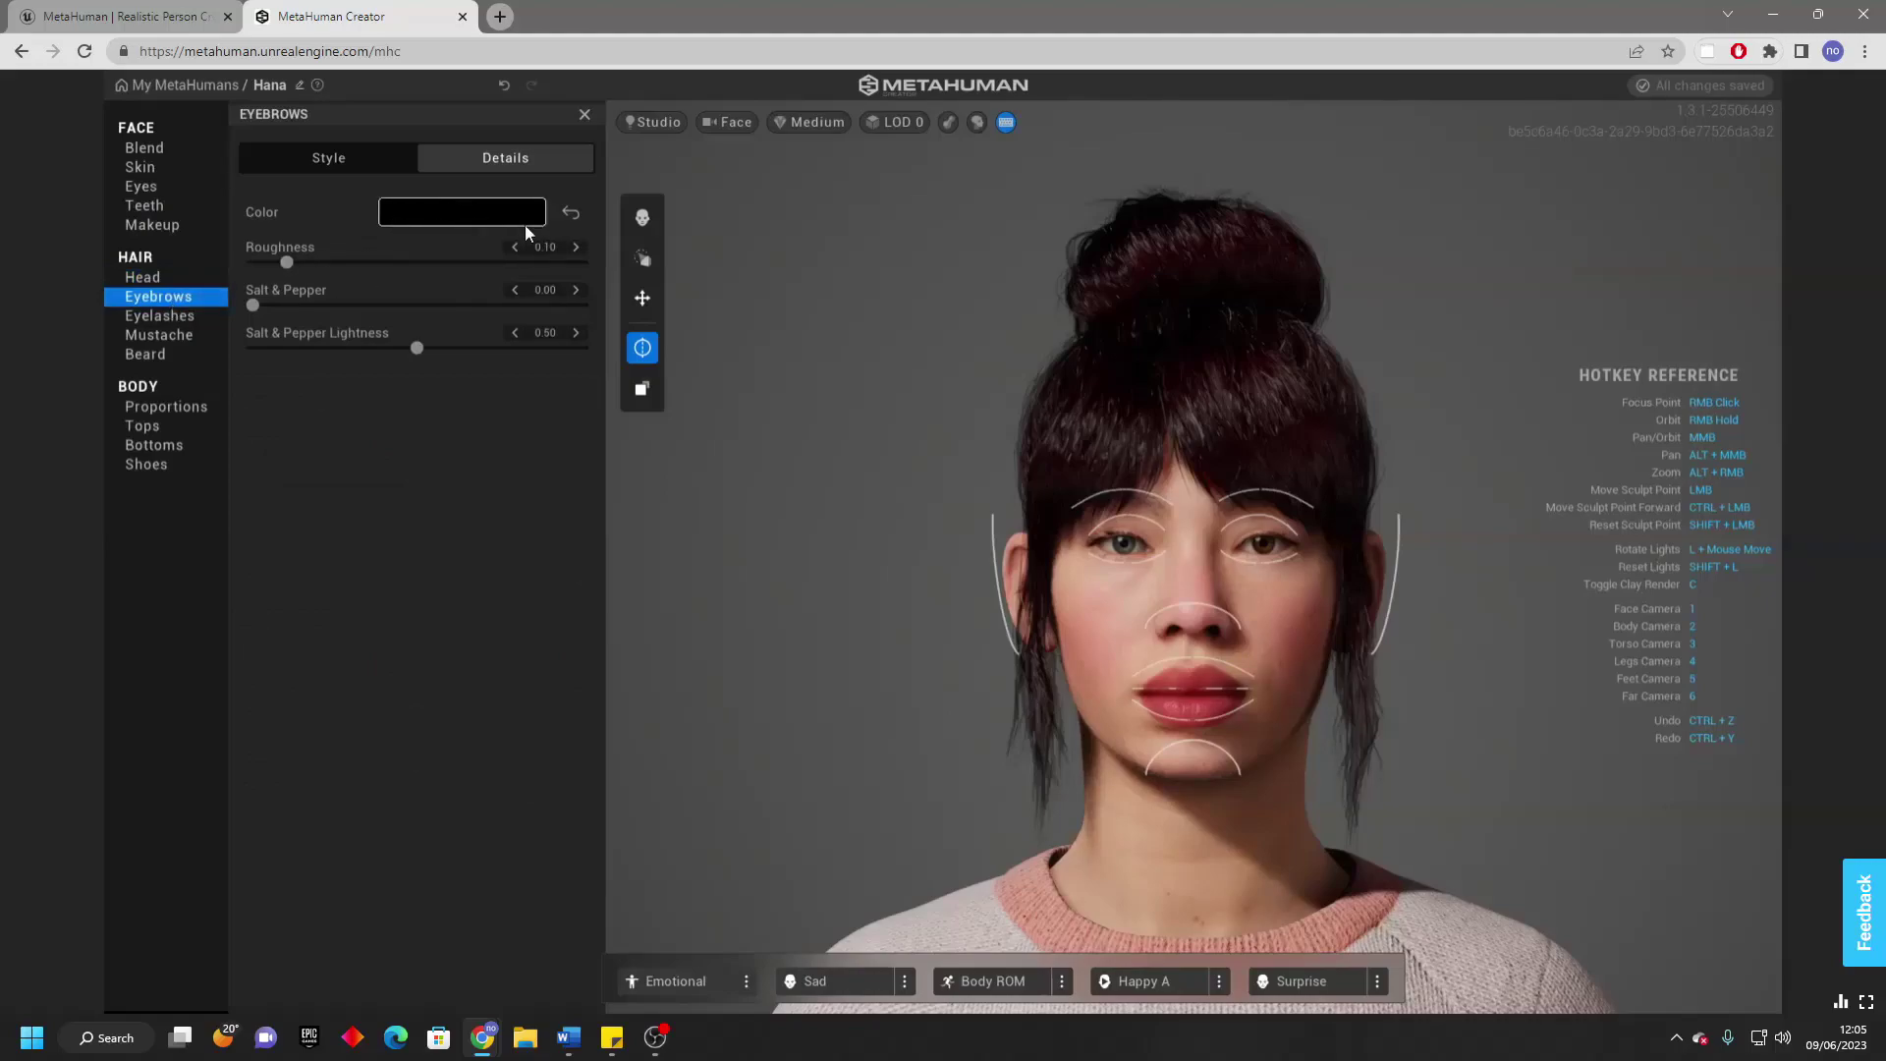
pyautogui.scroll(2, 1267, 517)
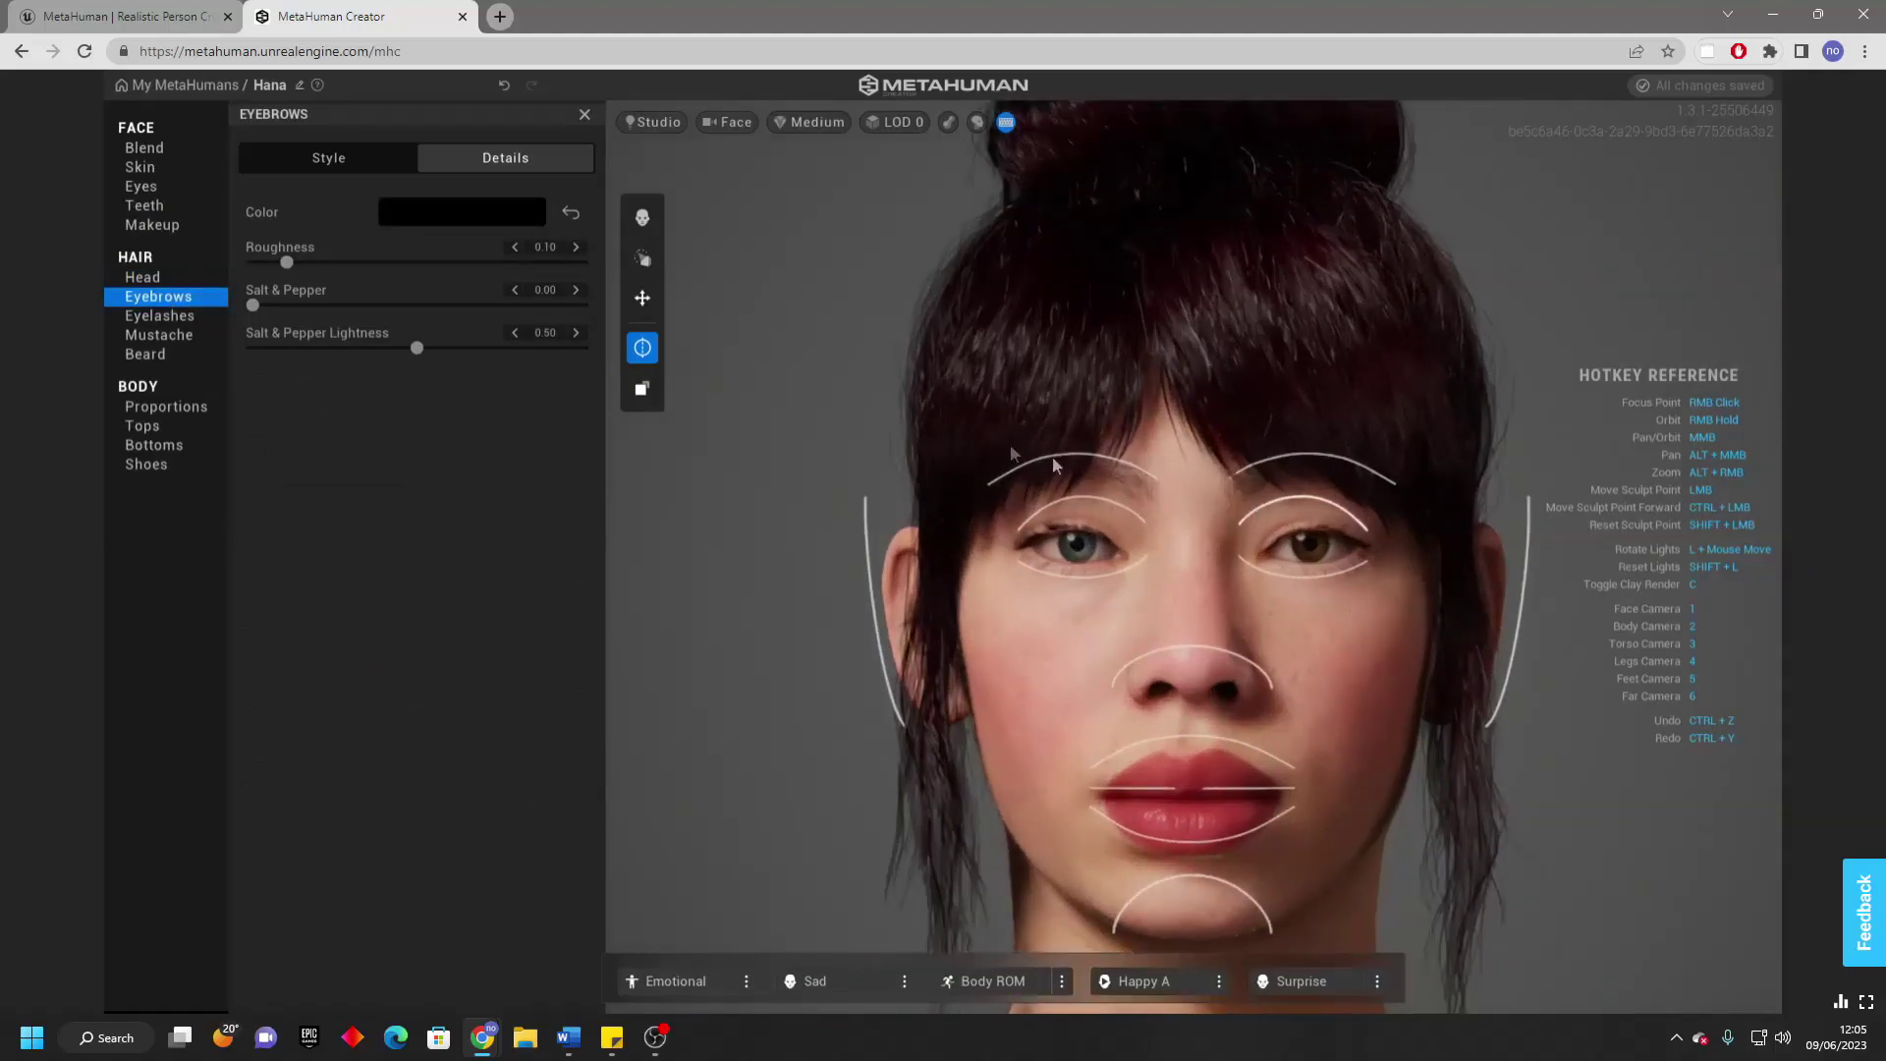
pyautogui.click(196, 316)
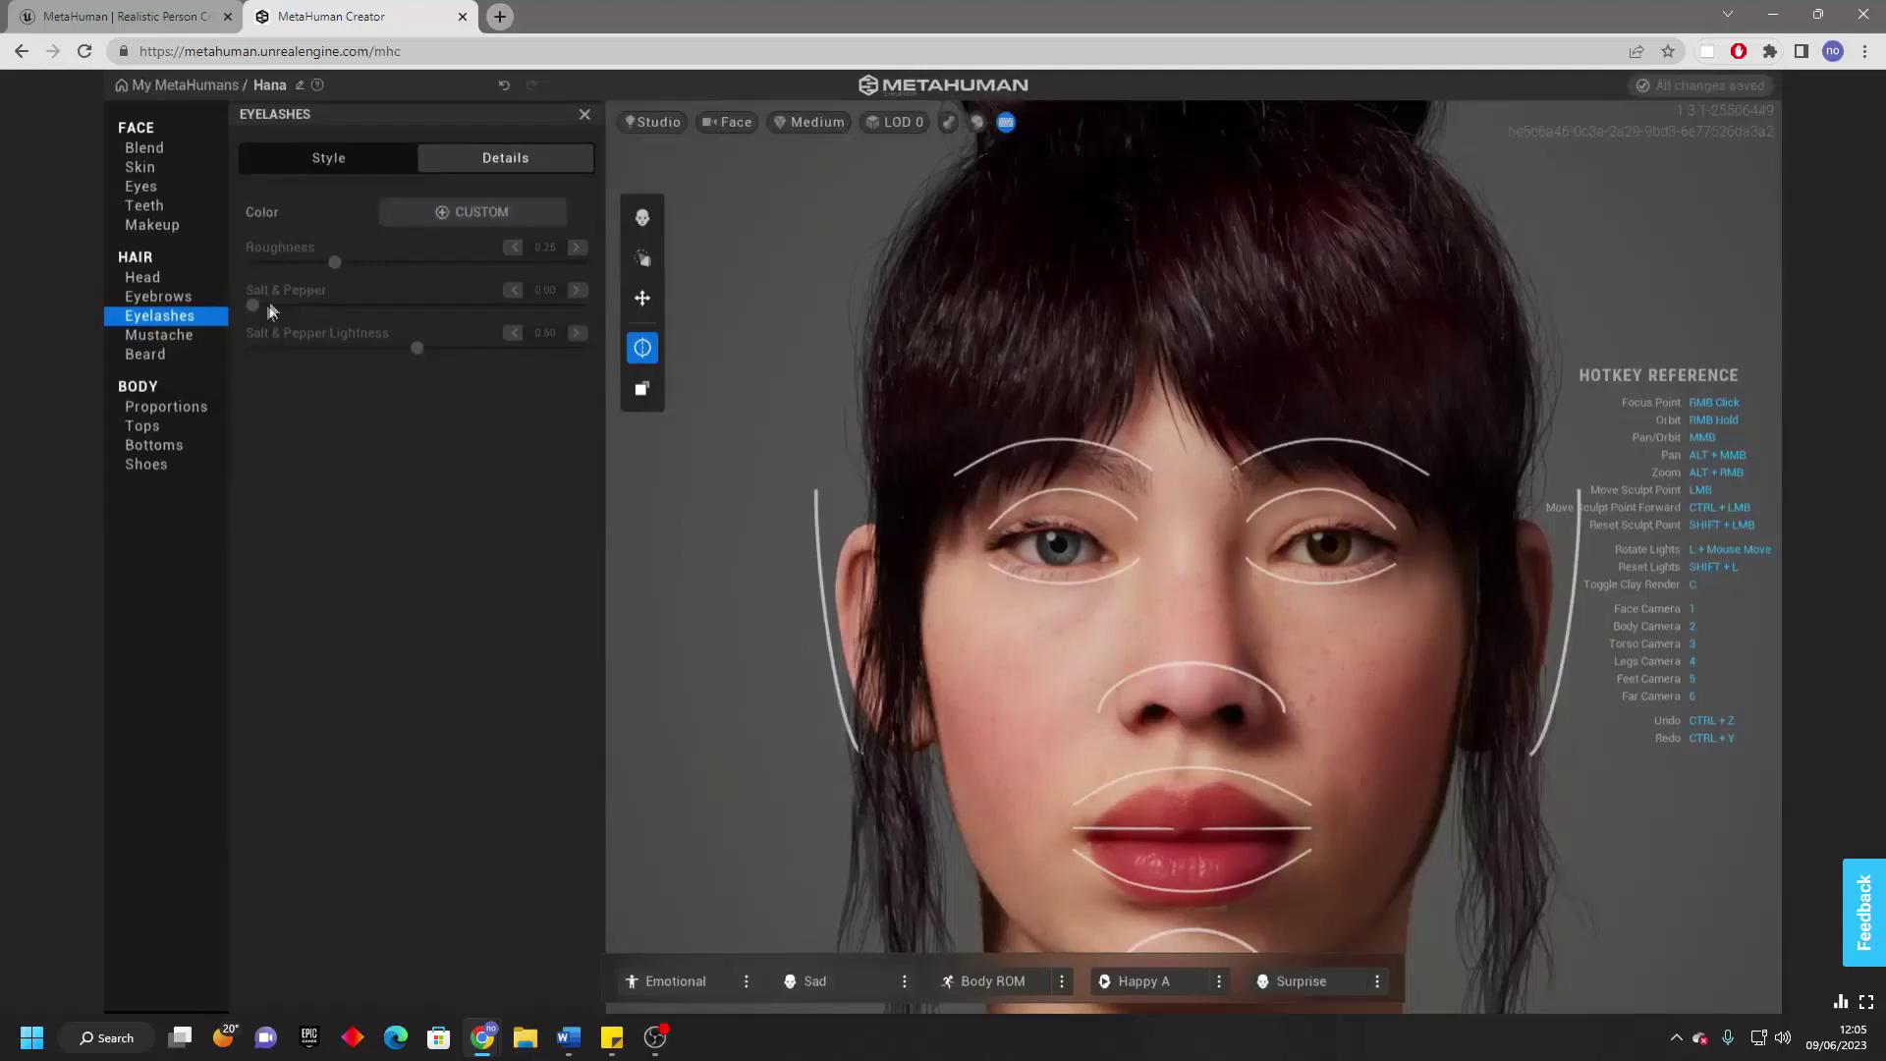
pyautogui.click(205, 335)
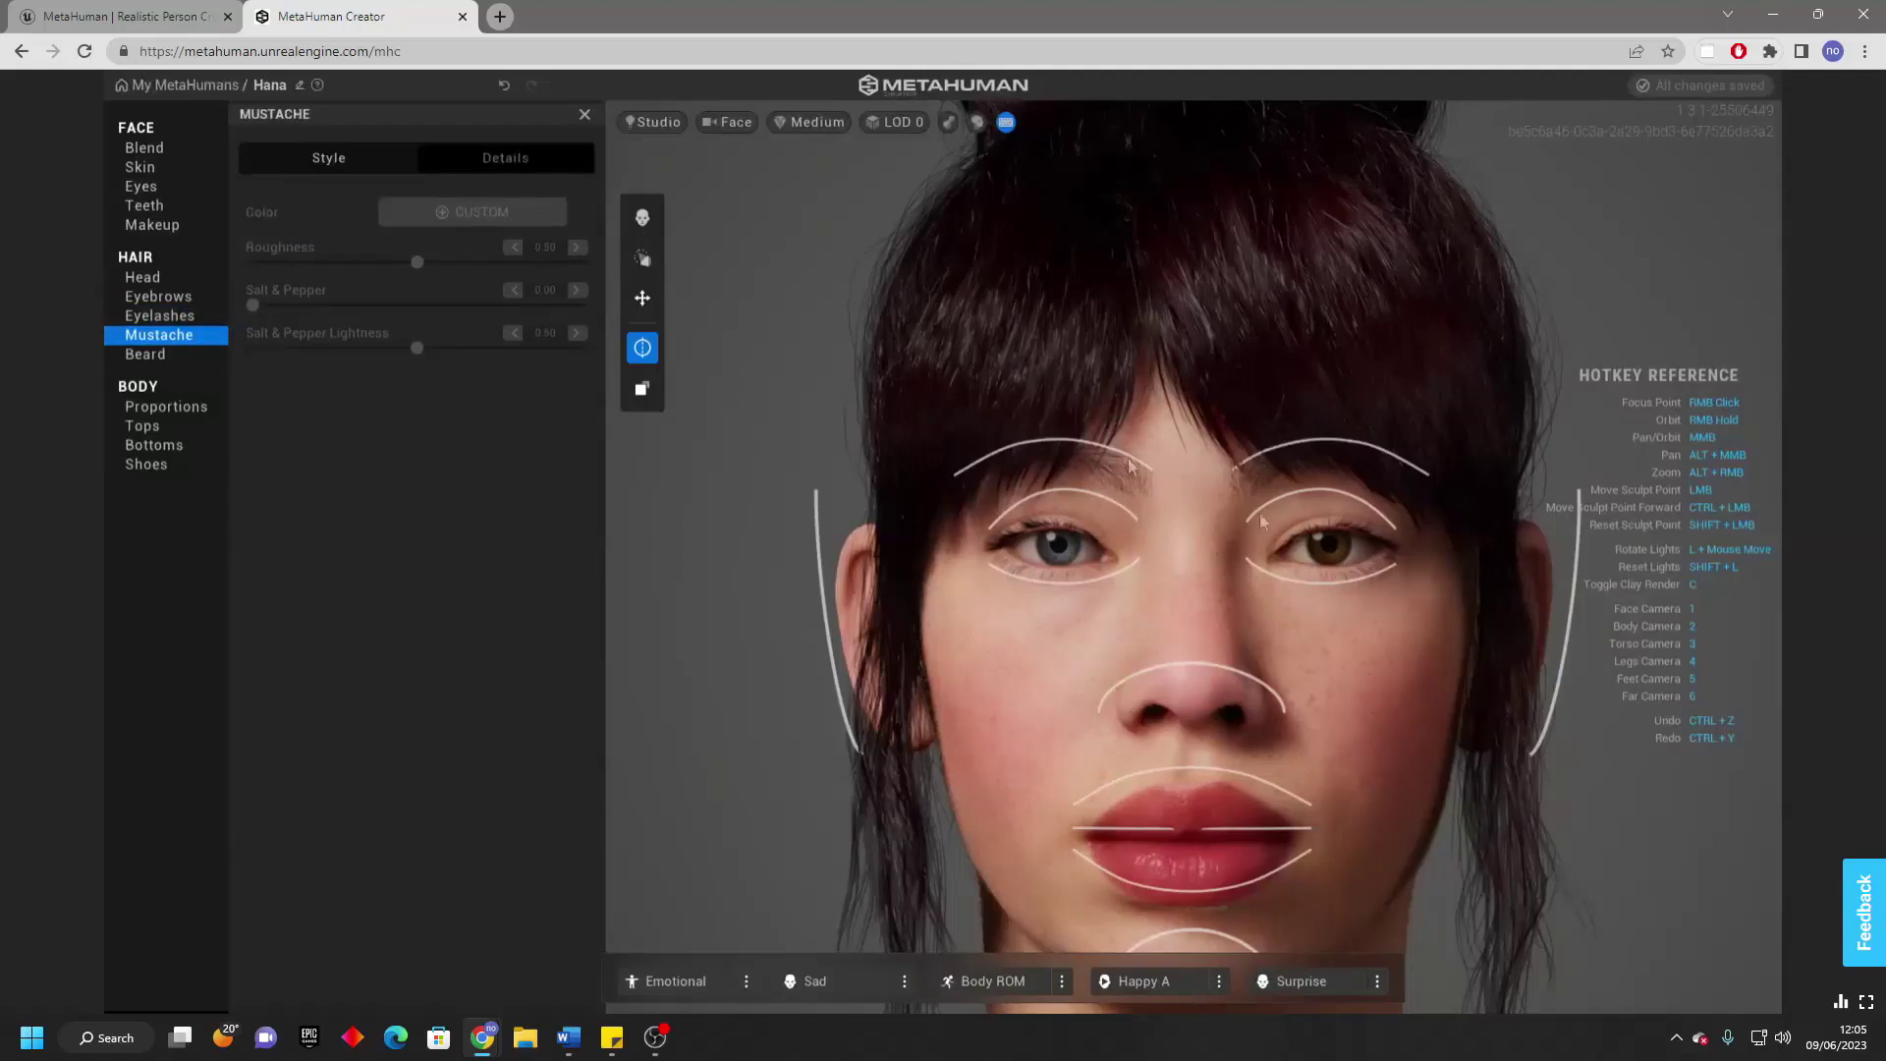
pyautogui.click(311, 157)
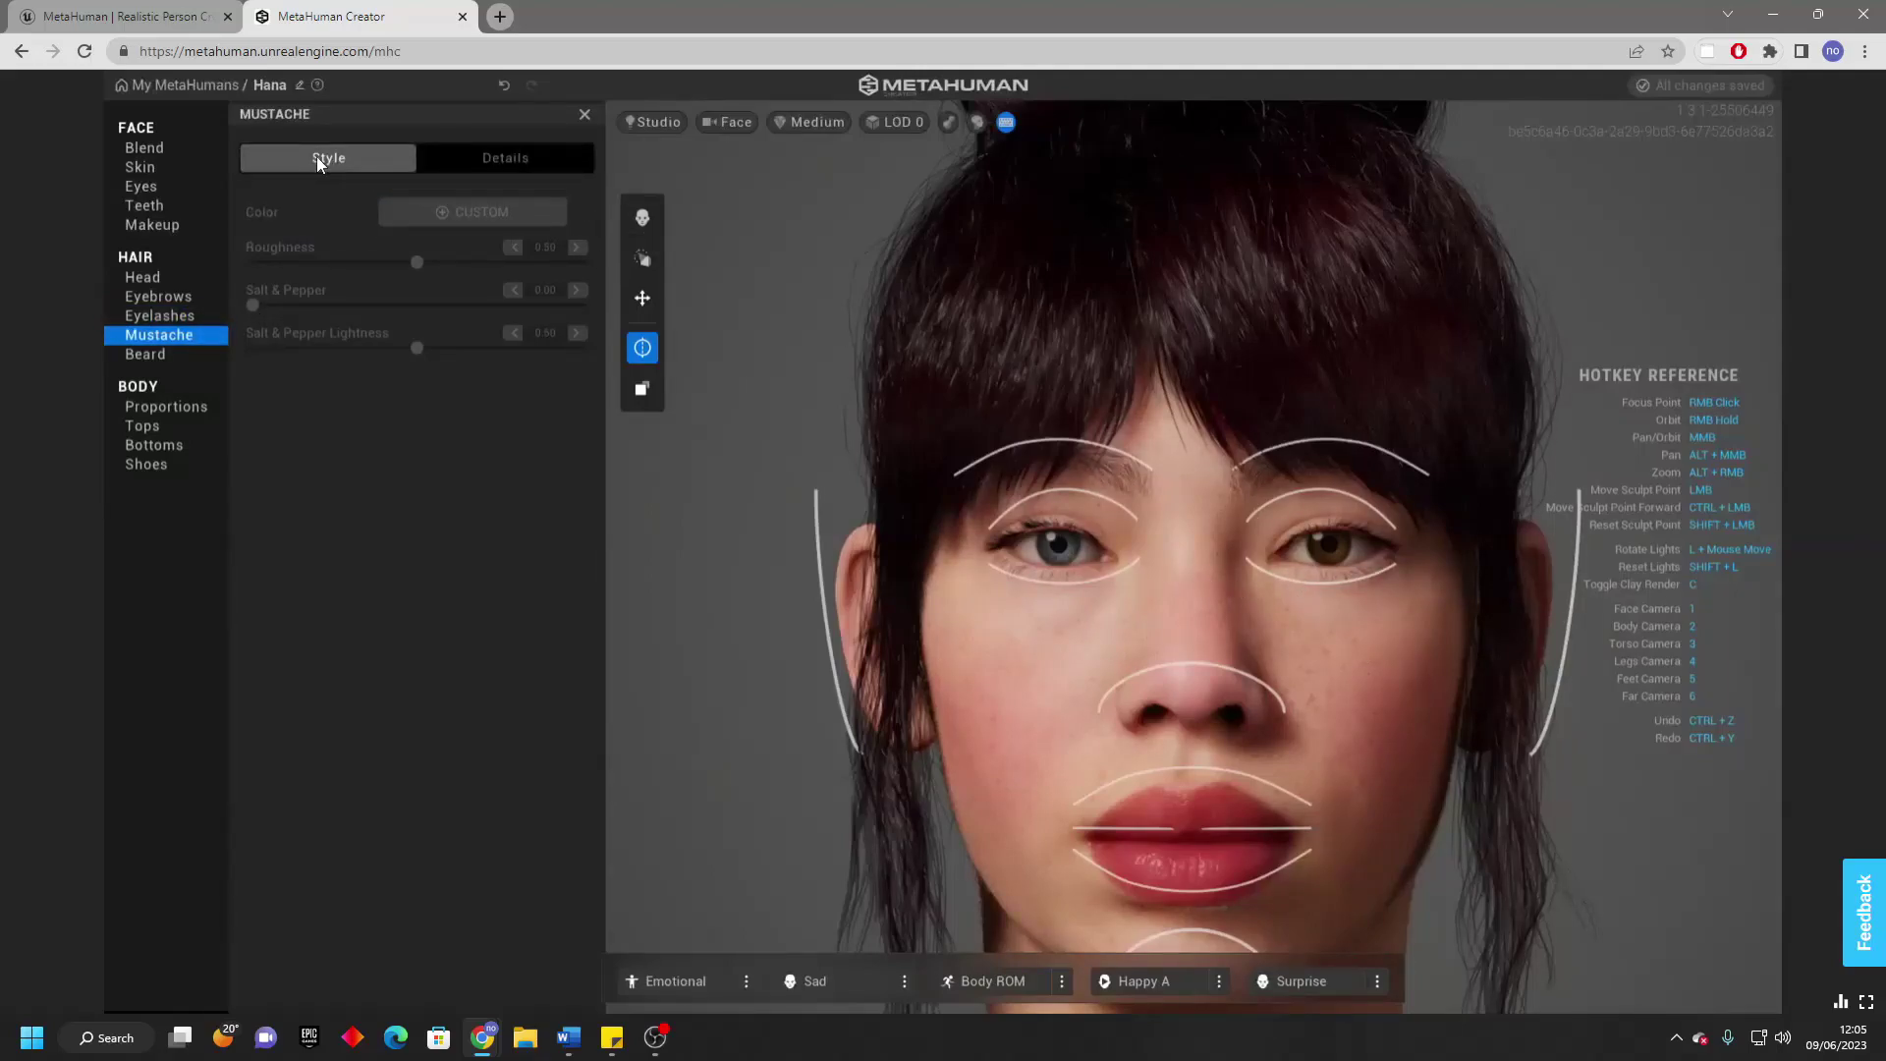
pyautogui.click(311, 157)
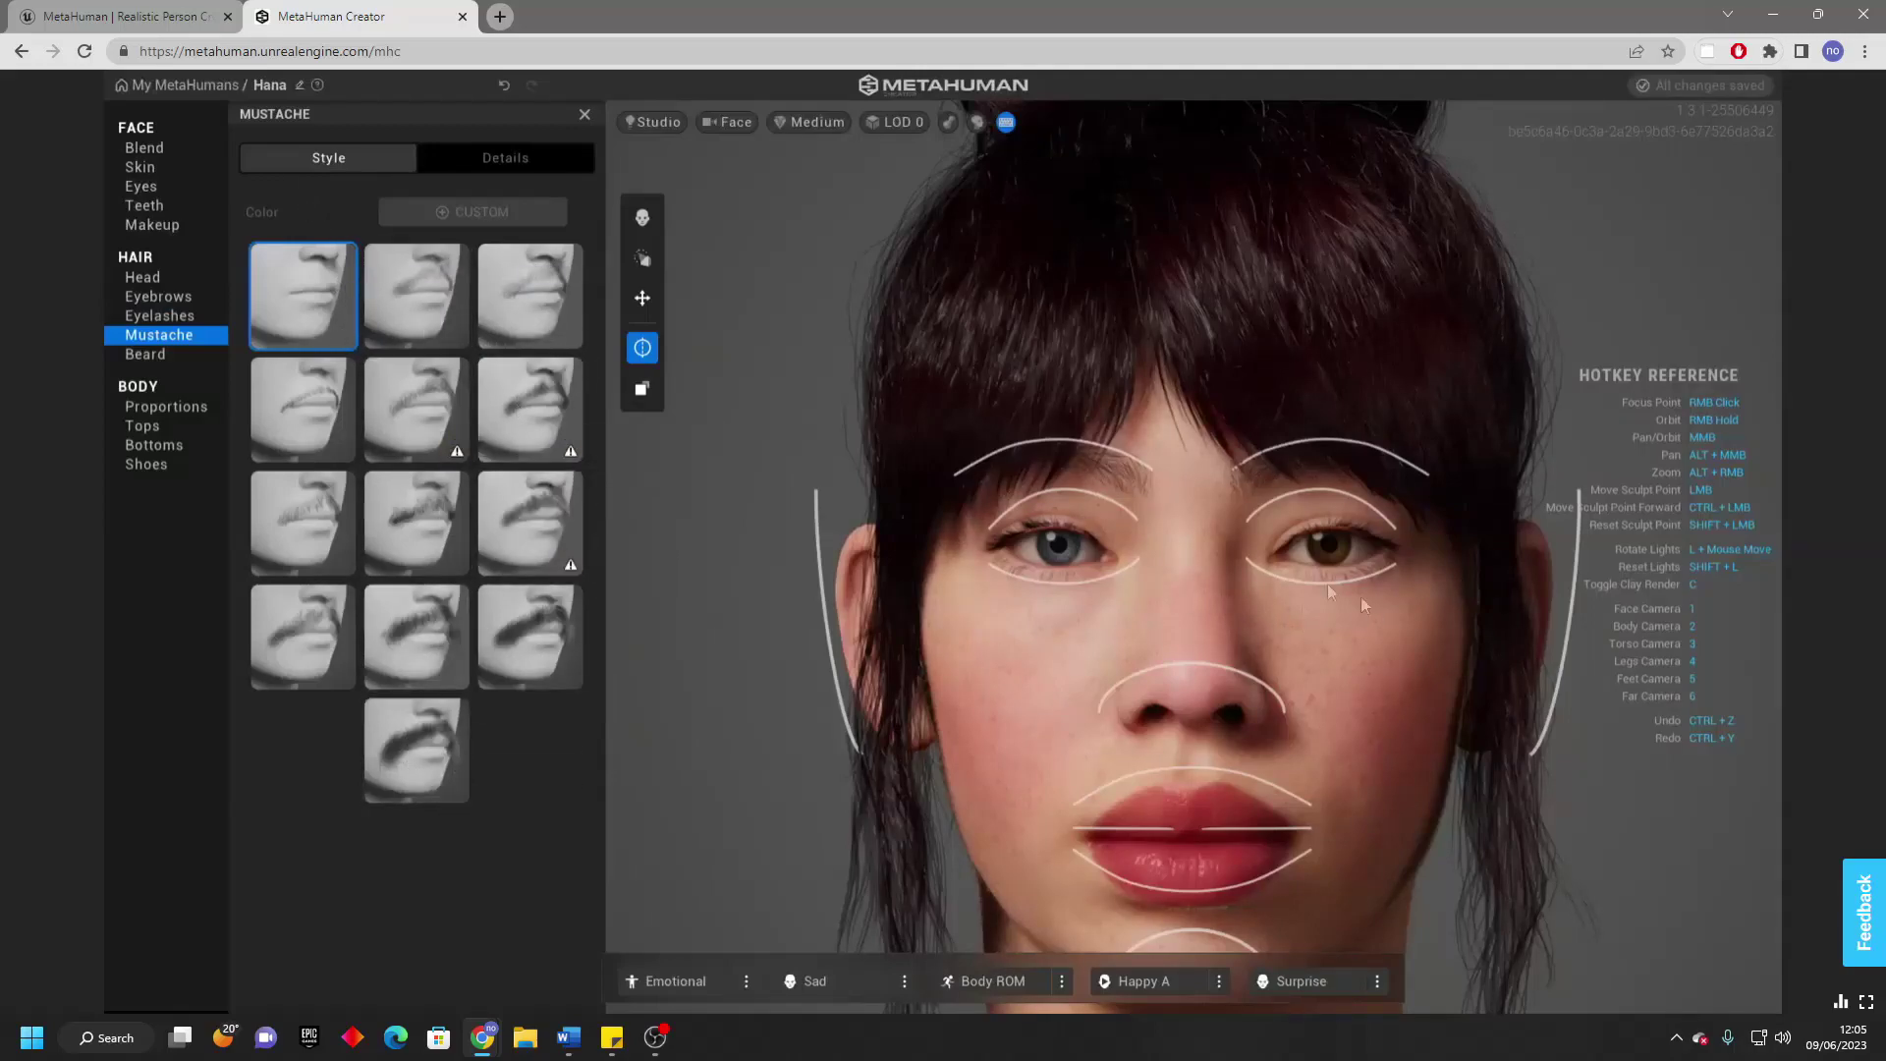
pyautogui.click(206, 355)
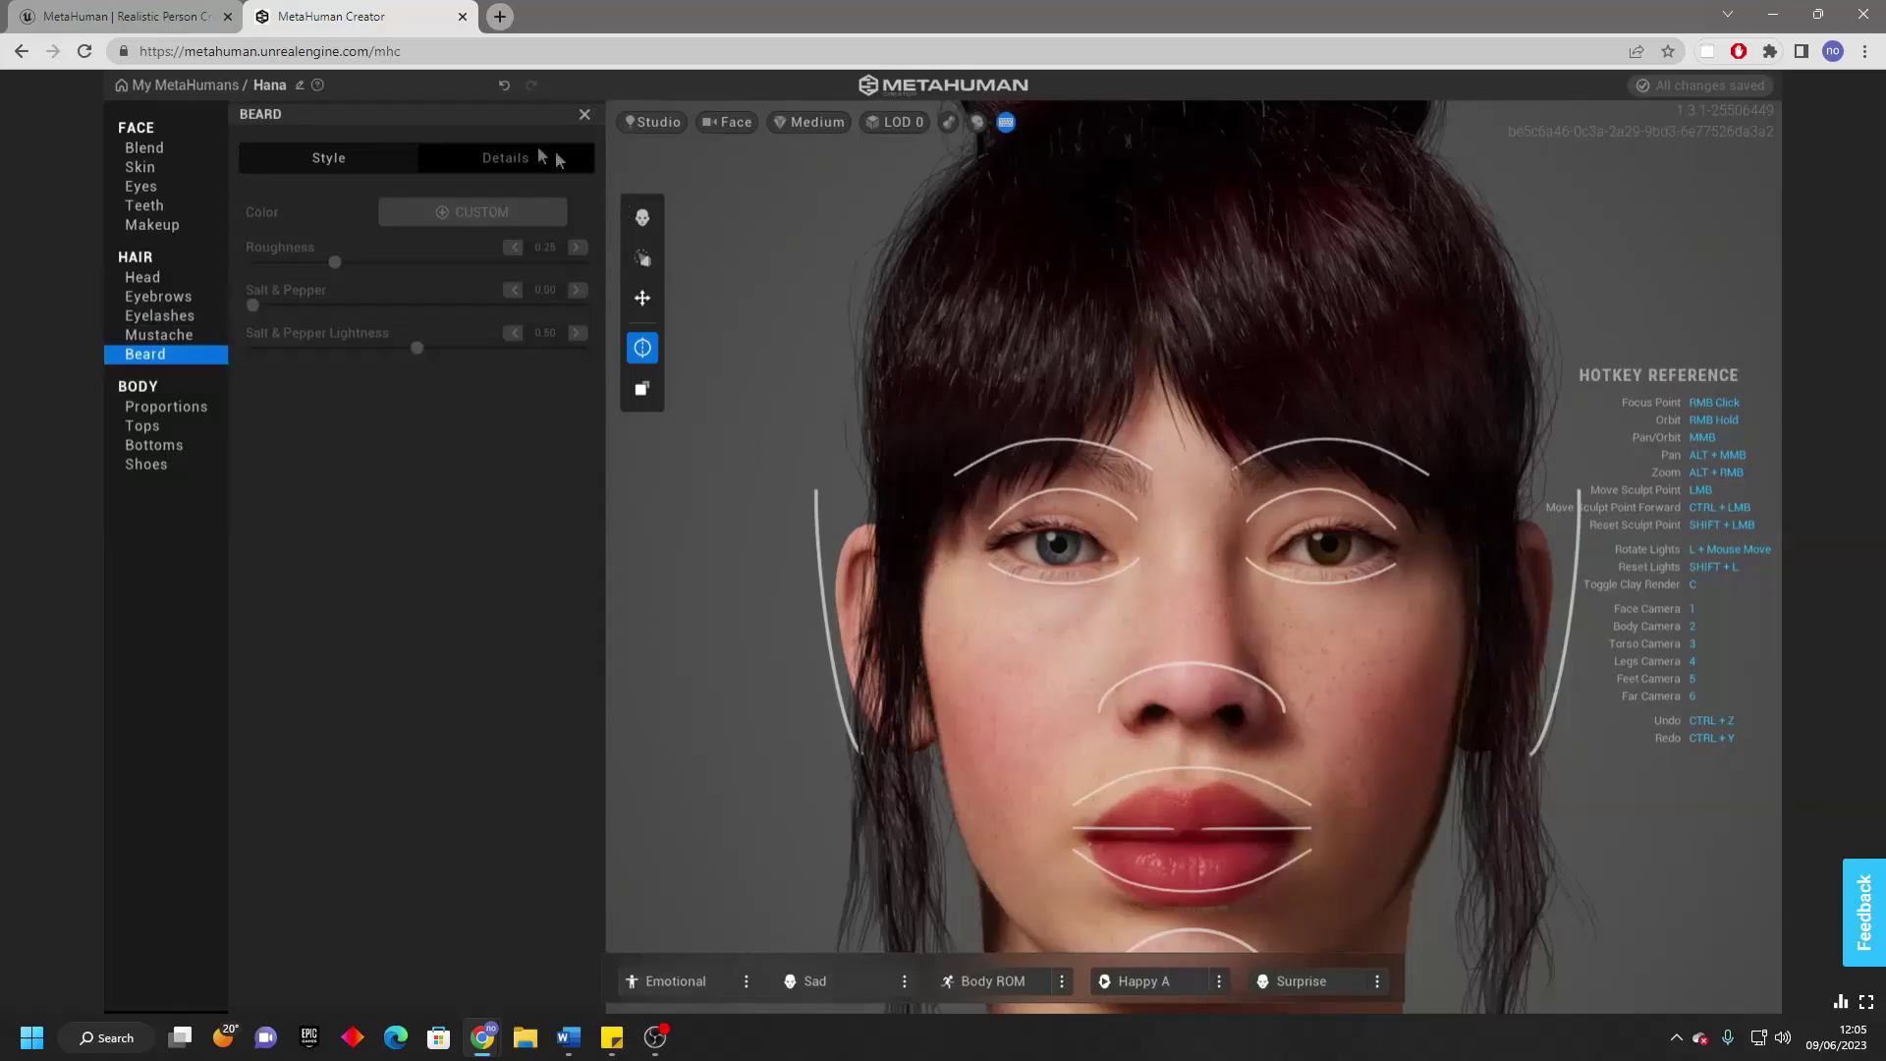
pyautogui.click(334, 159)
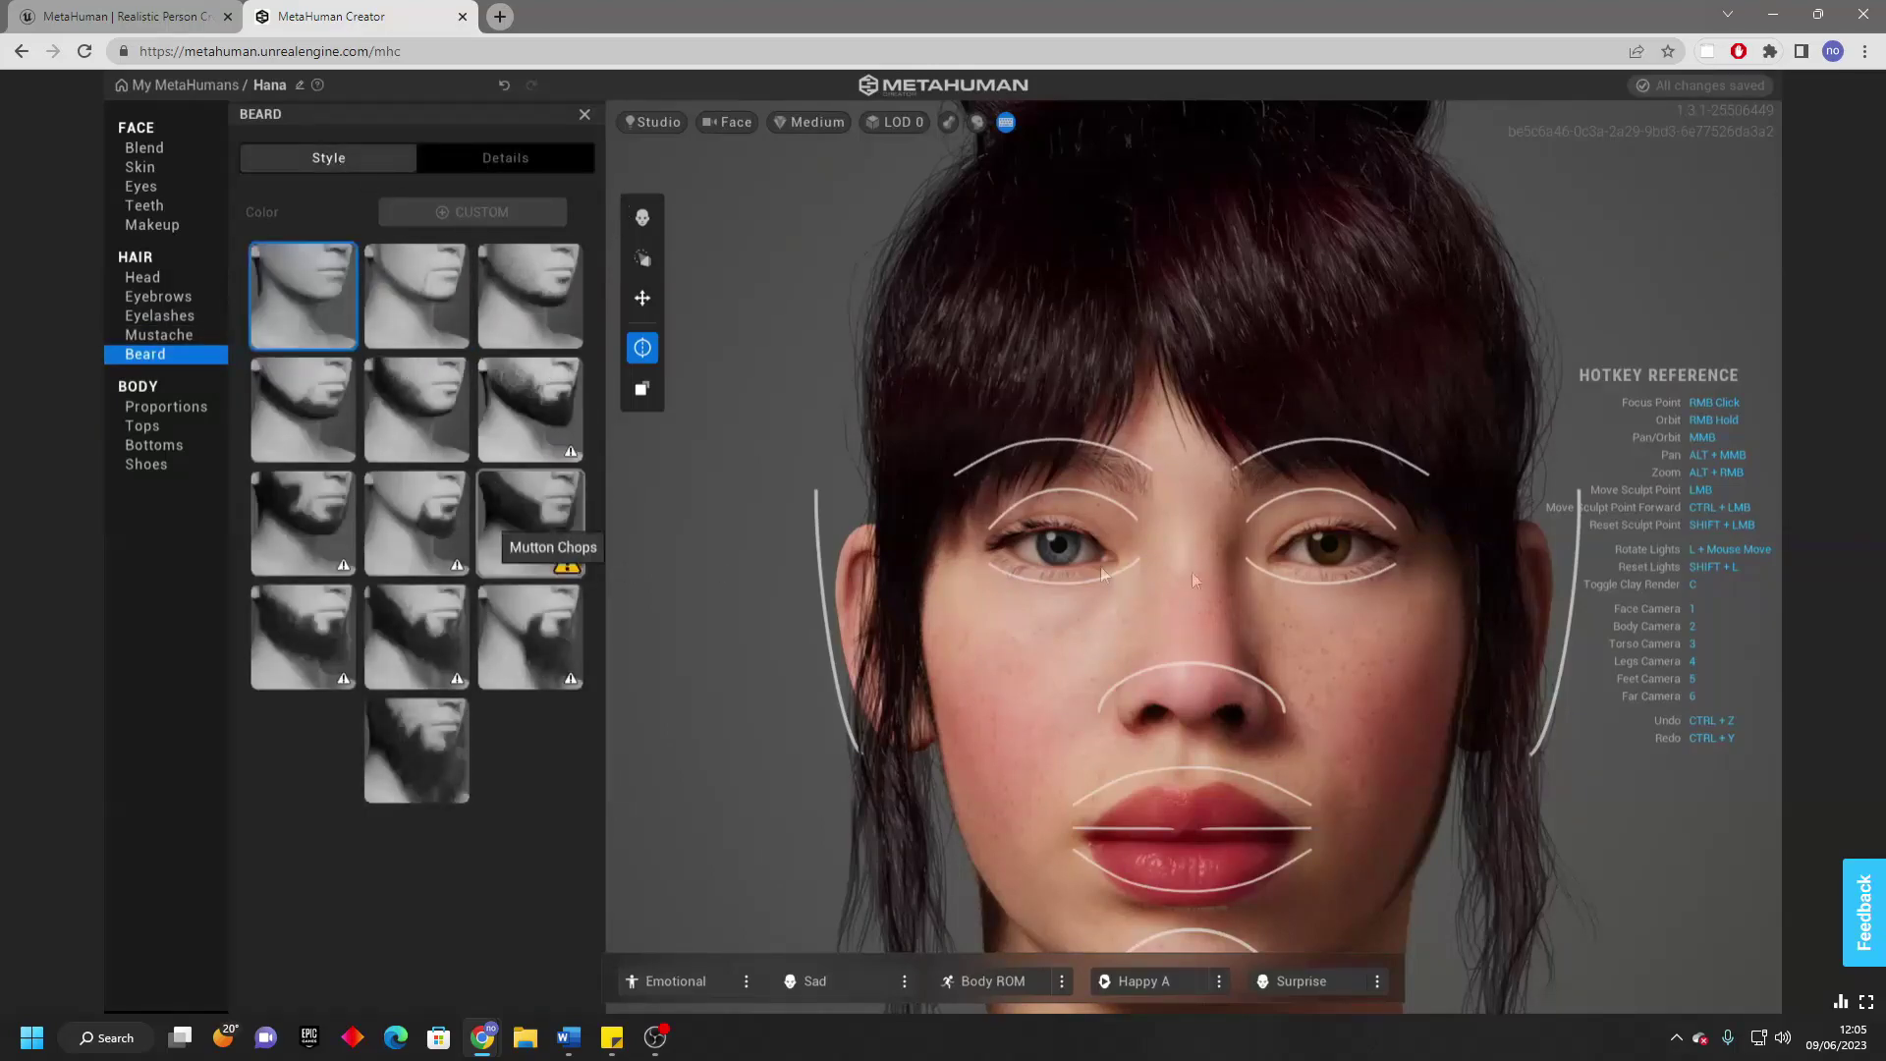
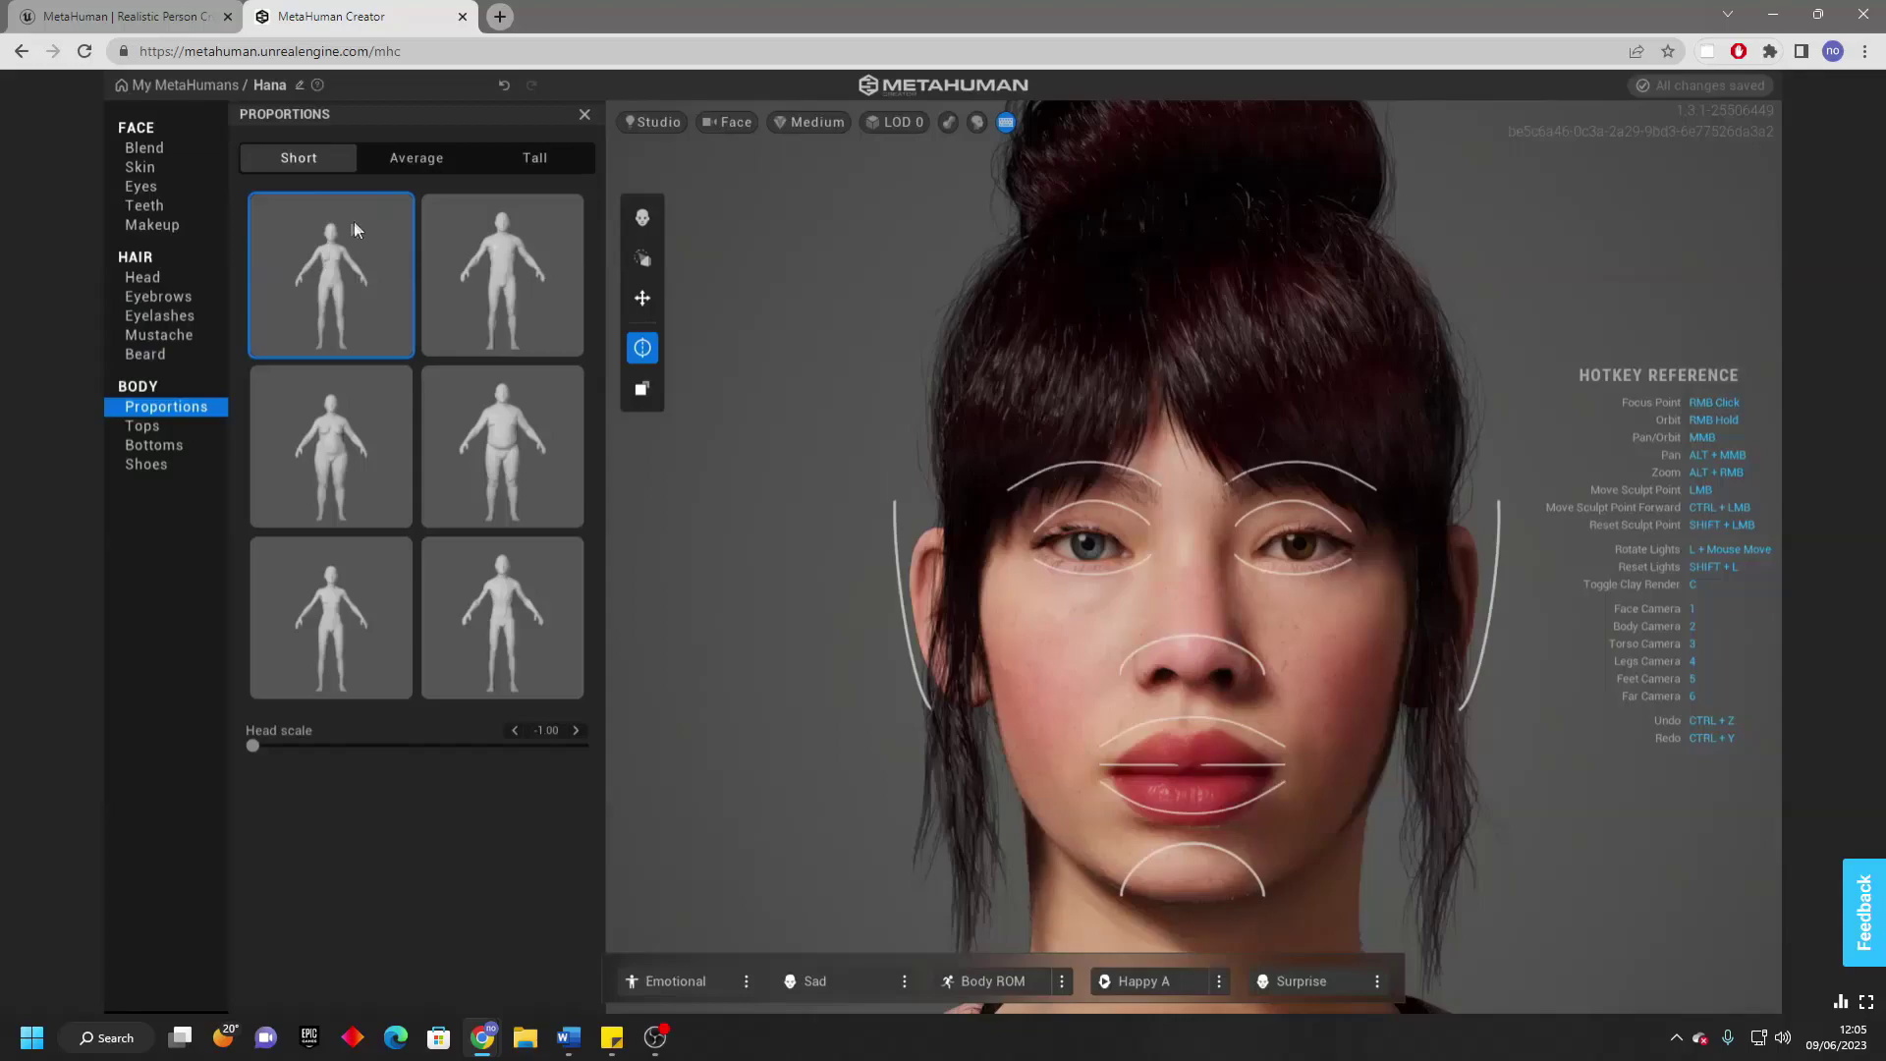
# Set the body to average height with the first female build and change the top to the short-sleeved T-shirt.
pyautogui.click(422, 157)
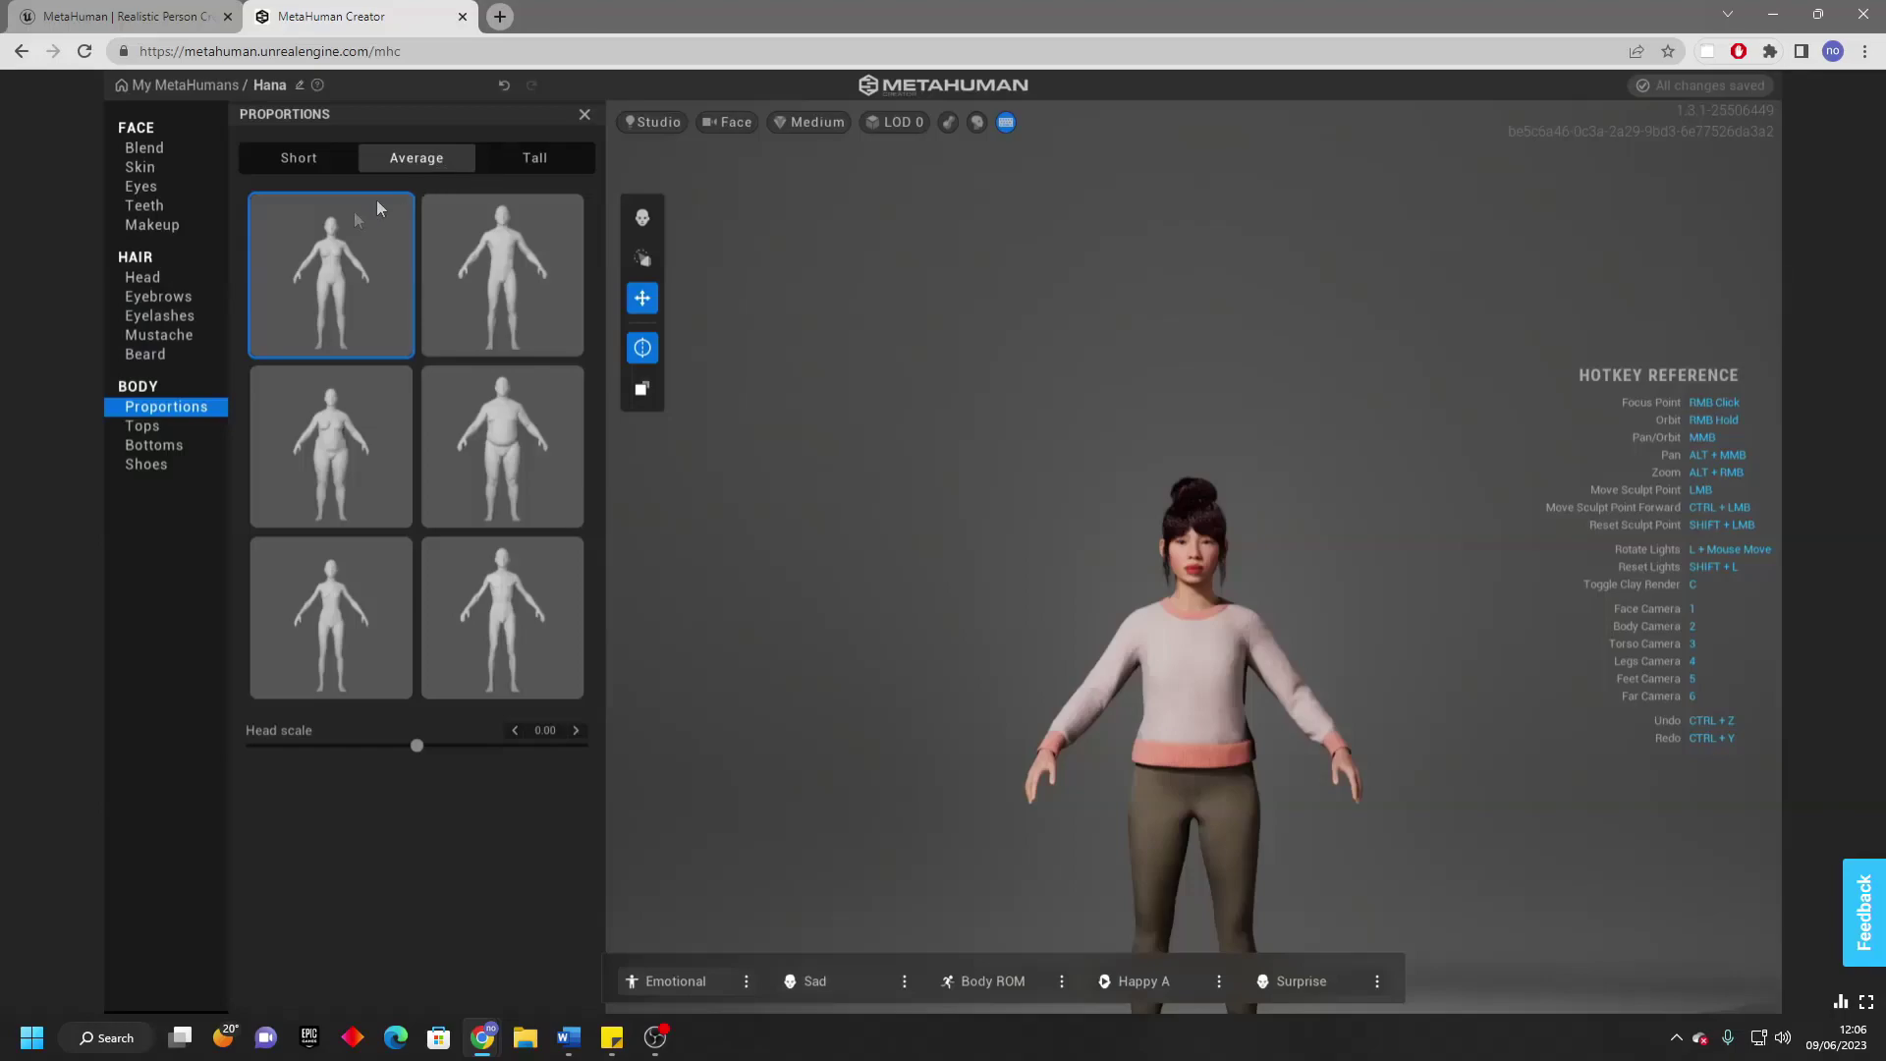
pyautogui.click(167, 428)
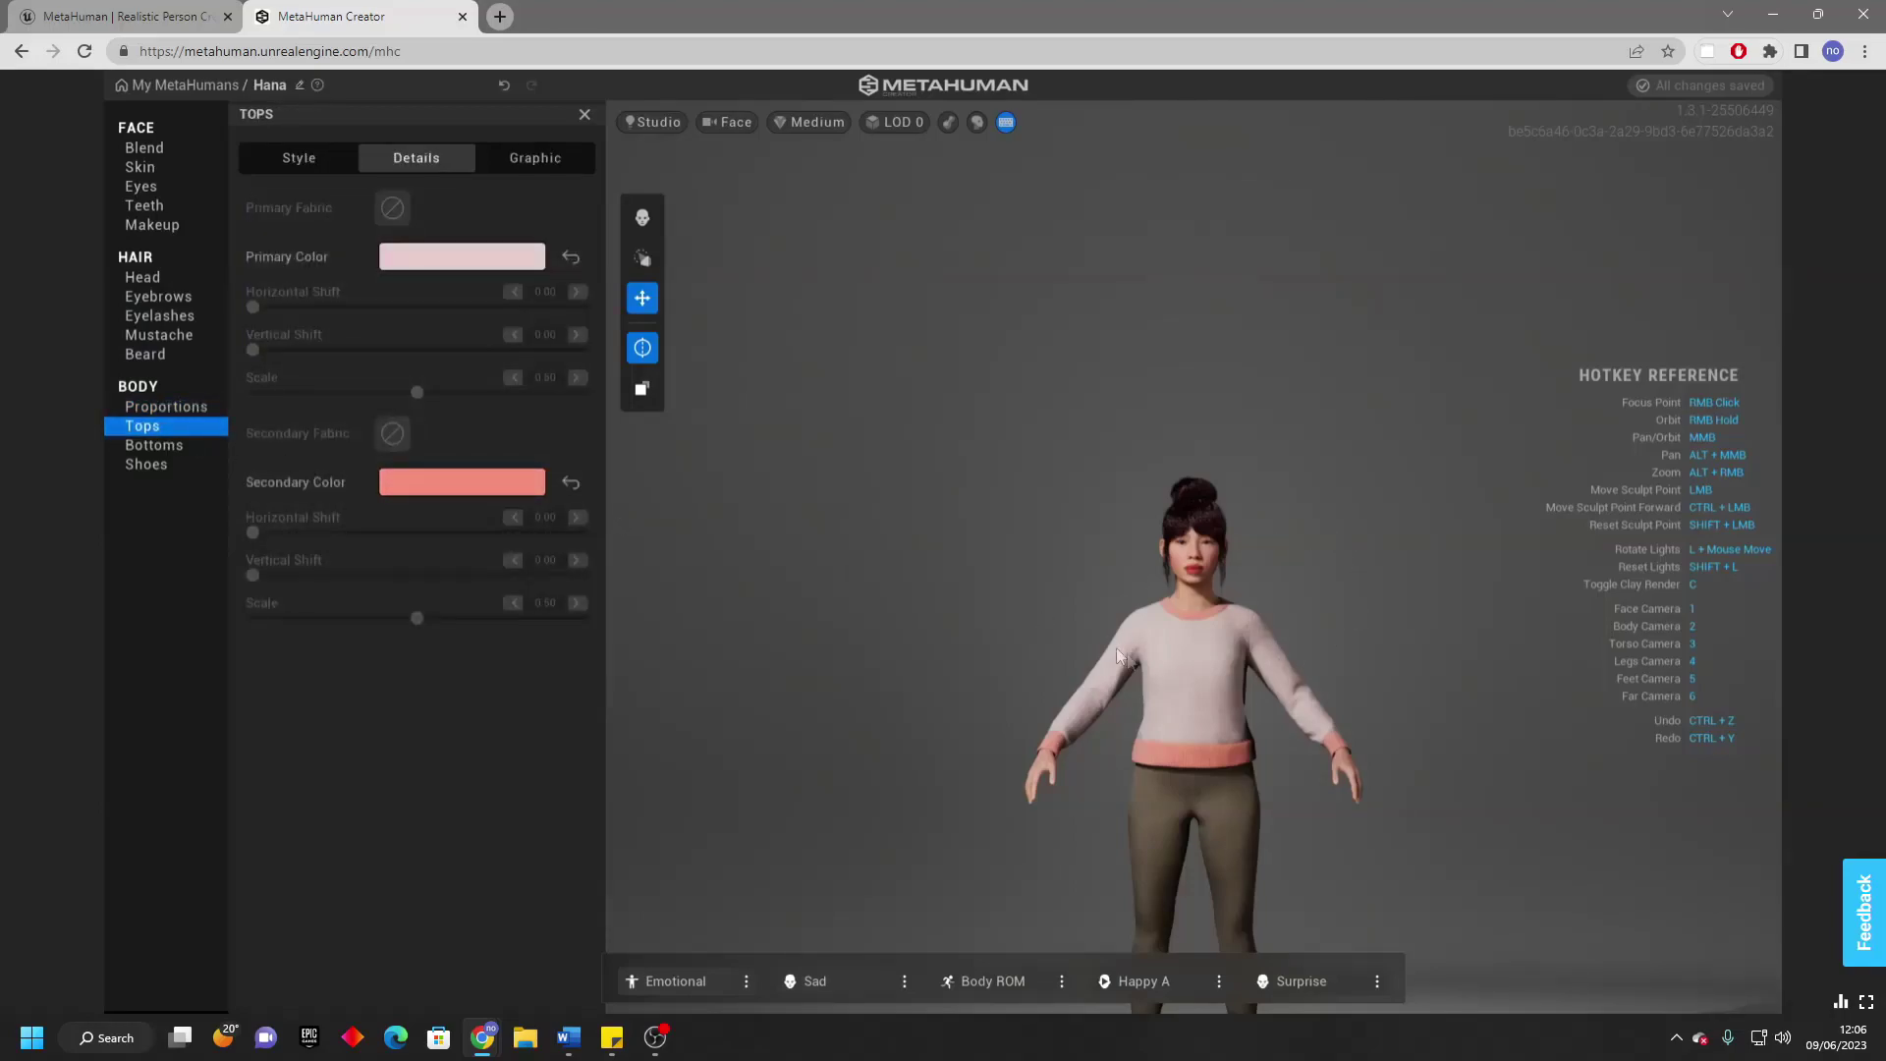
pyautogui.click(313, 161)
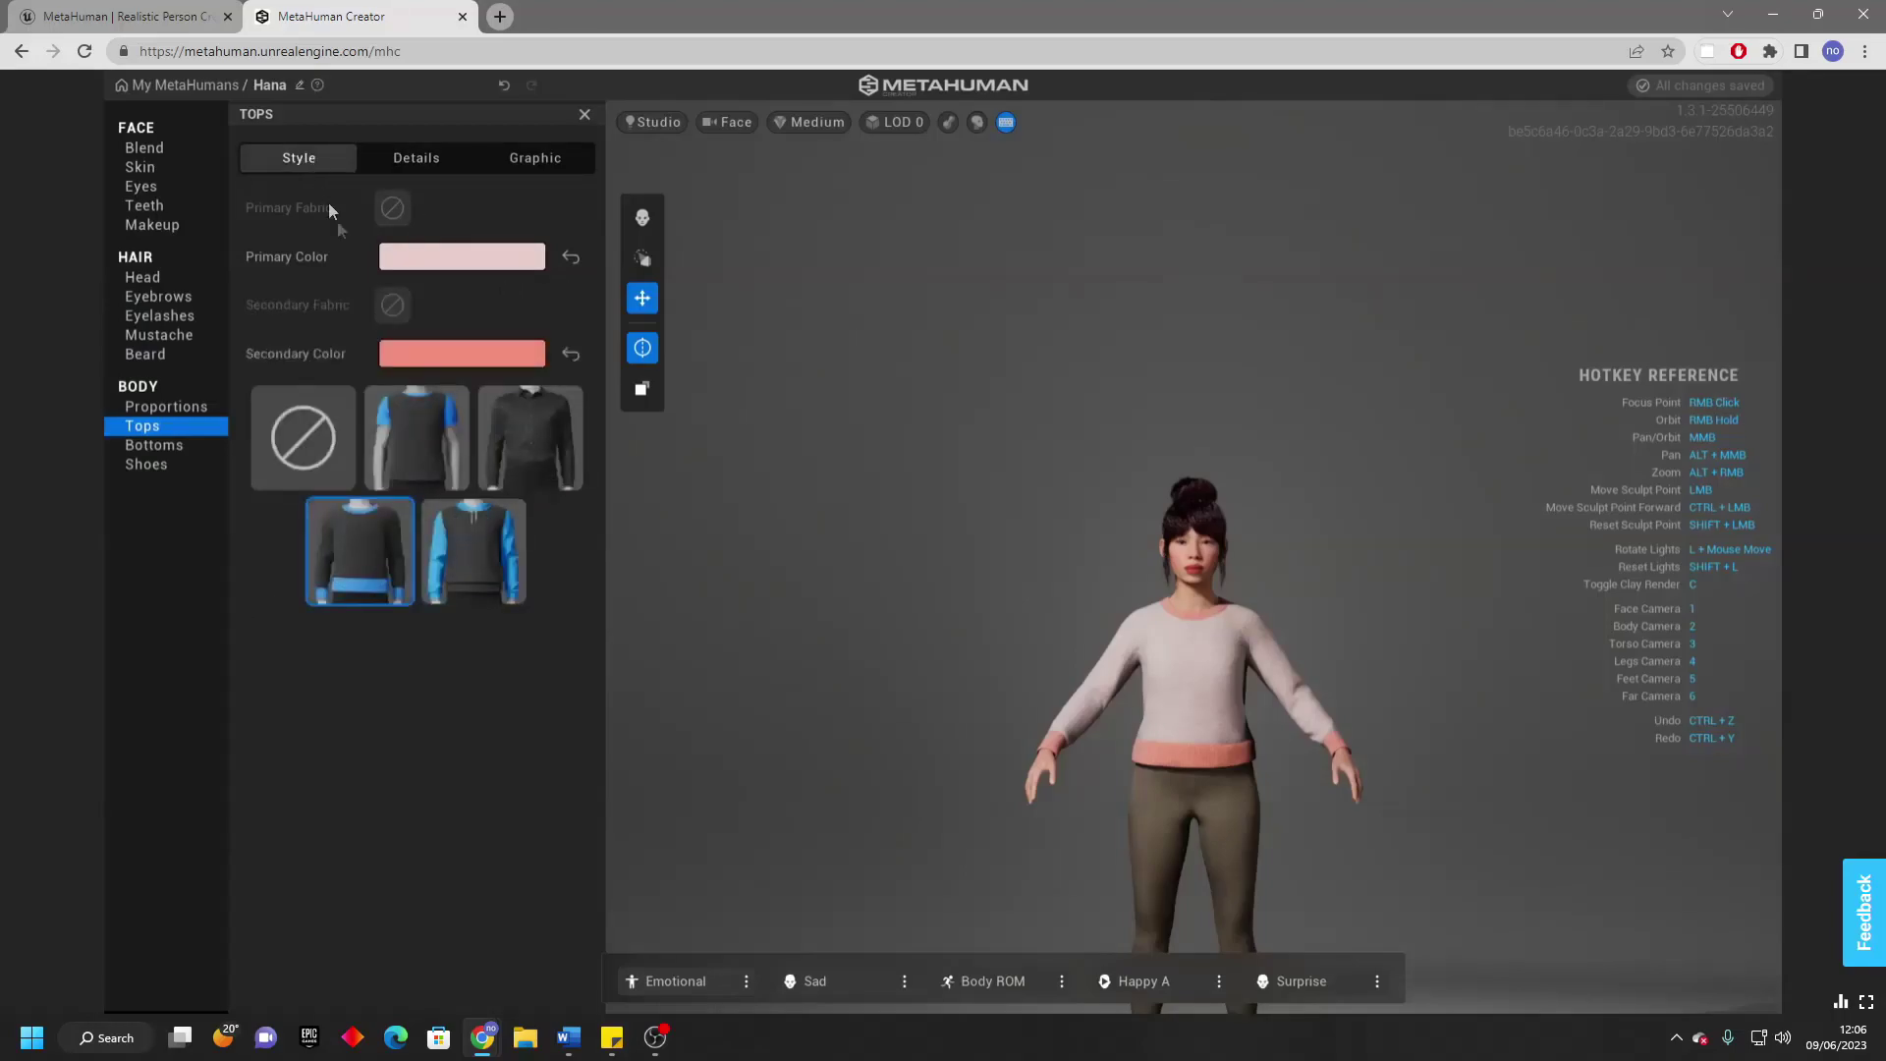
pyautogui.click(450, 434)
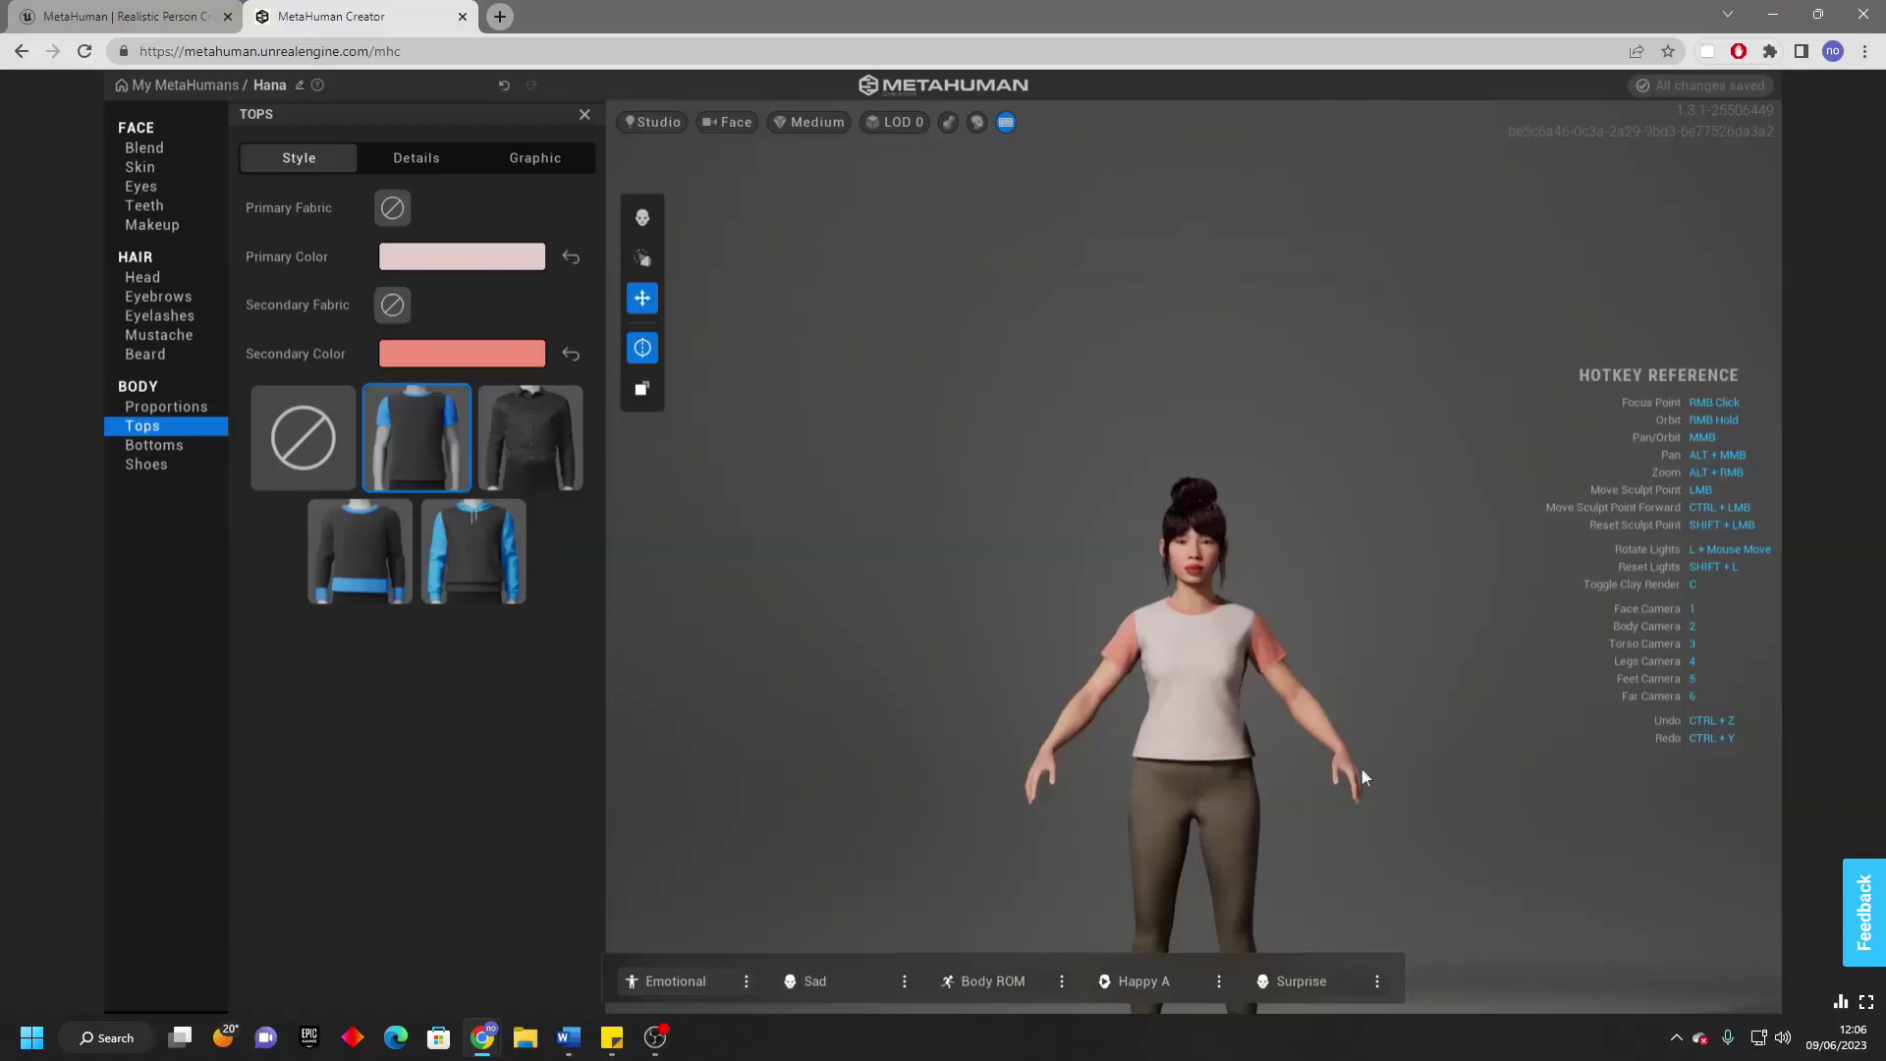
# Color the T-shirt with a pale cream primary color and light pink FFAADC as the secondary color.
pyautogui.click(469, 257)
pyautogui.click(513, 386)
pyautogui.moveTo(513, 386); pyautogui.dragTo(447, 352)
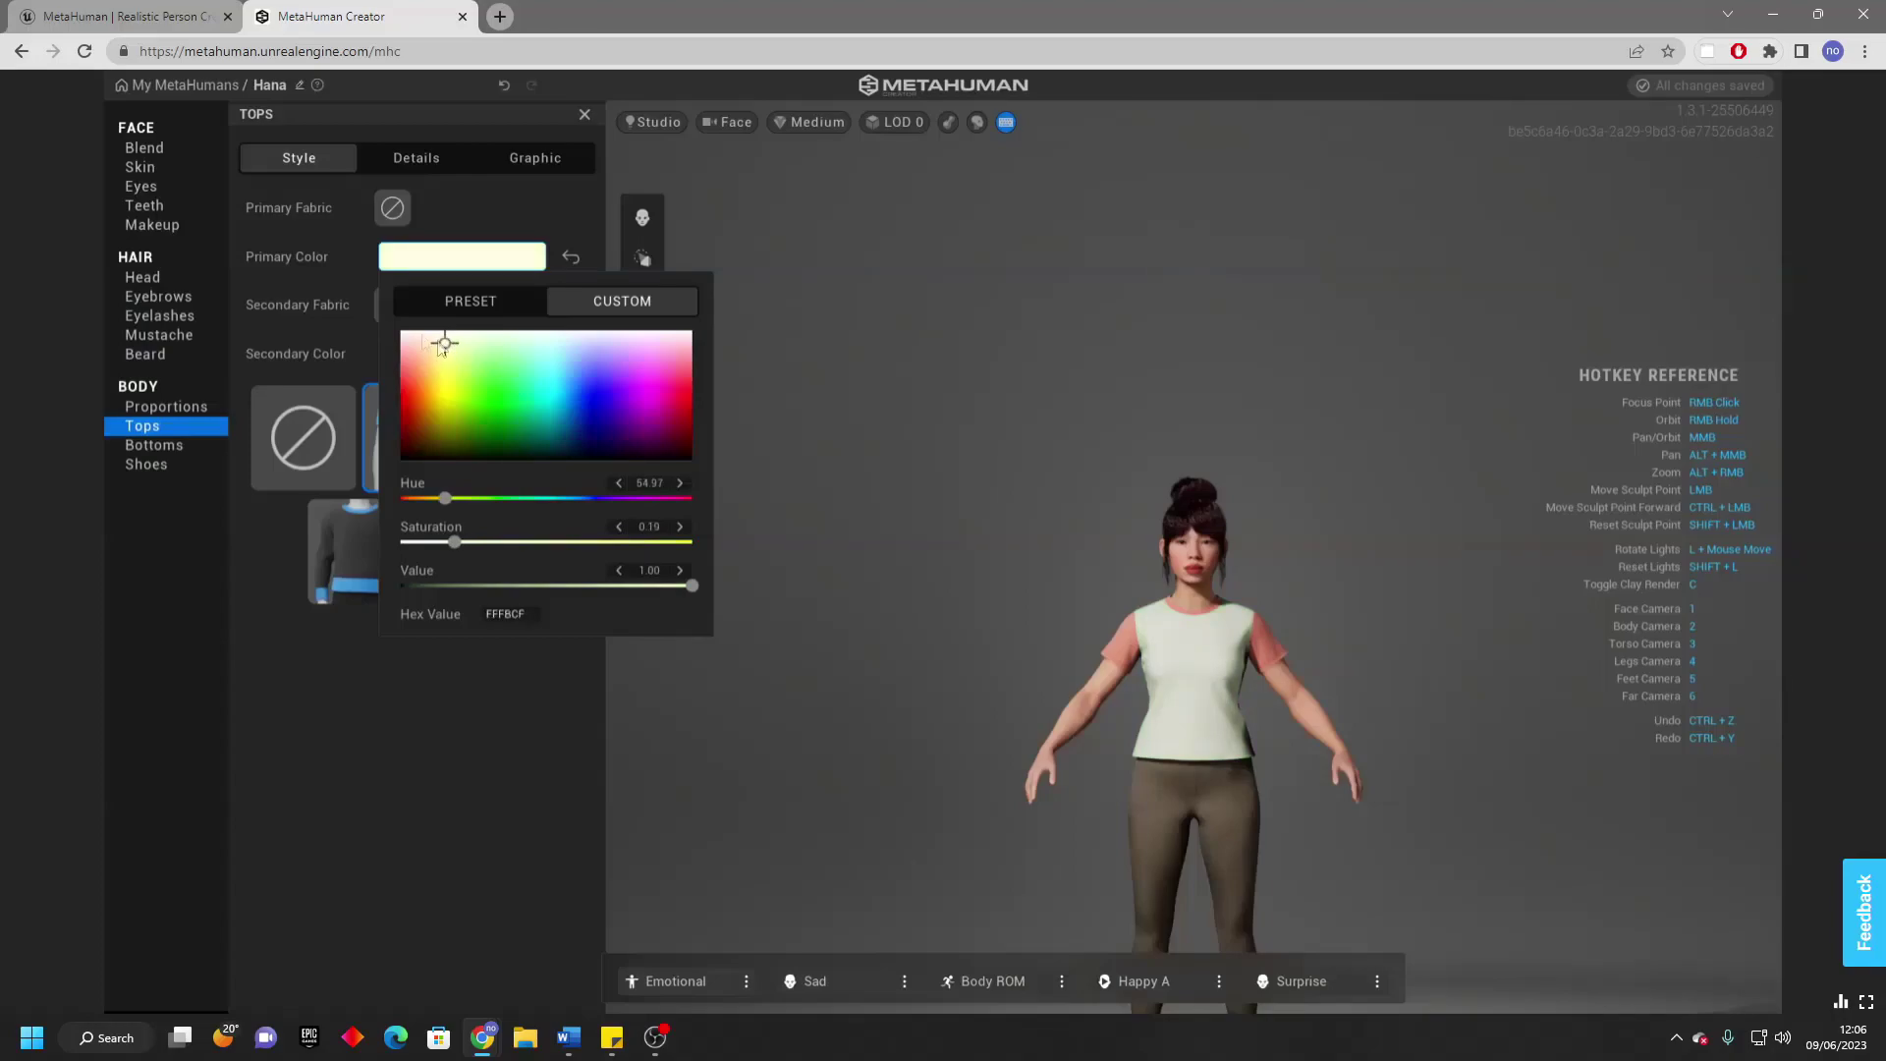
pyautogui.click(430, 351)
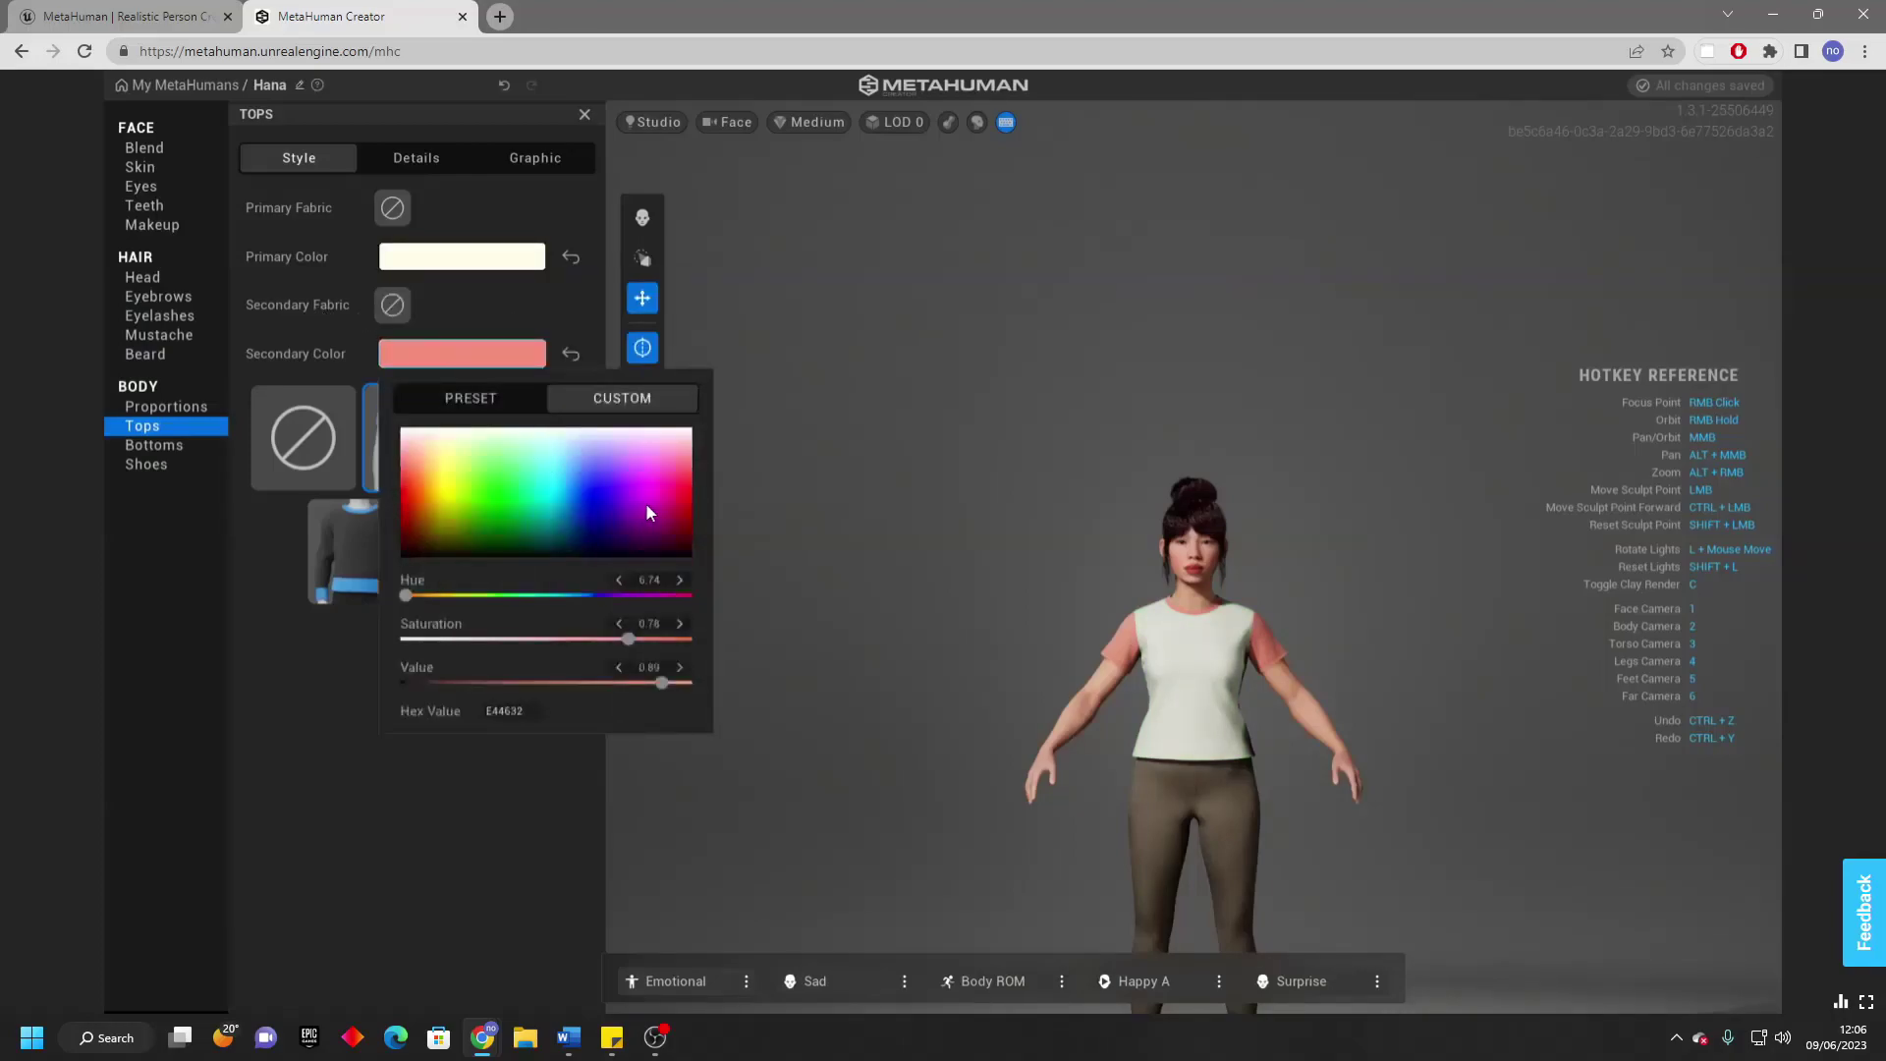
pyautogui.moveTo(645, 503); pyautogui.dragTo(660, 452)
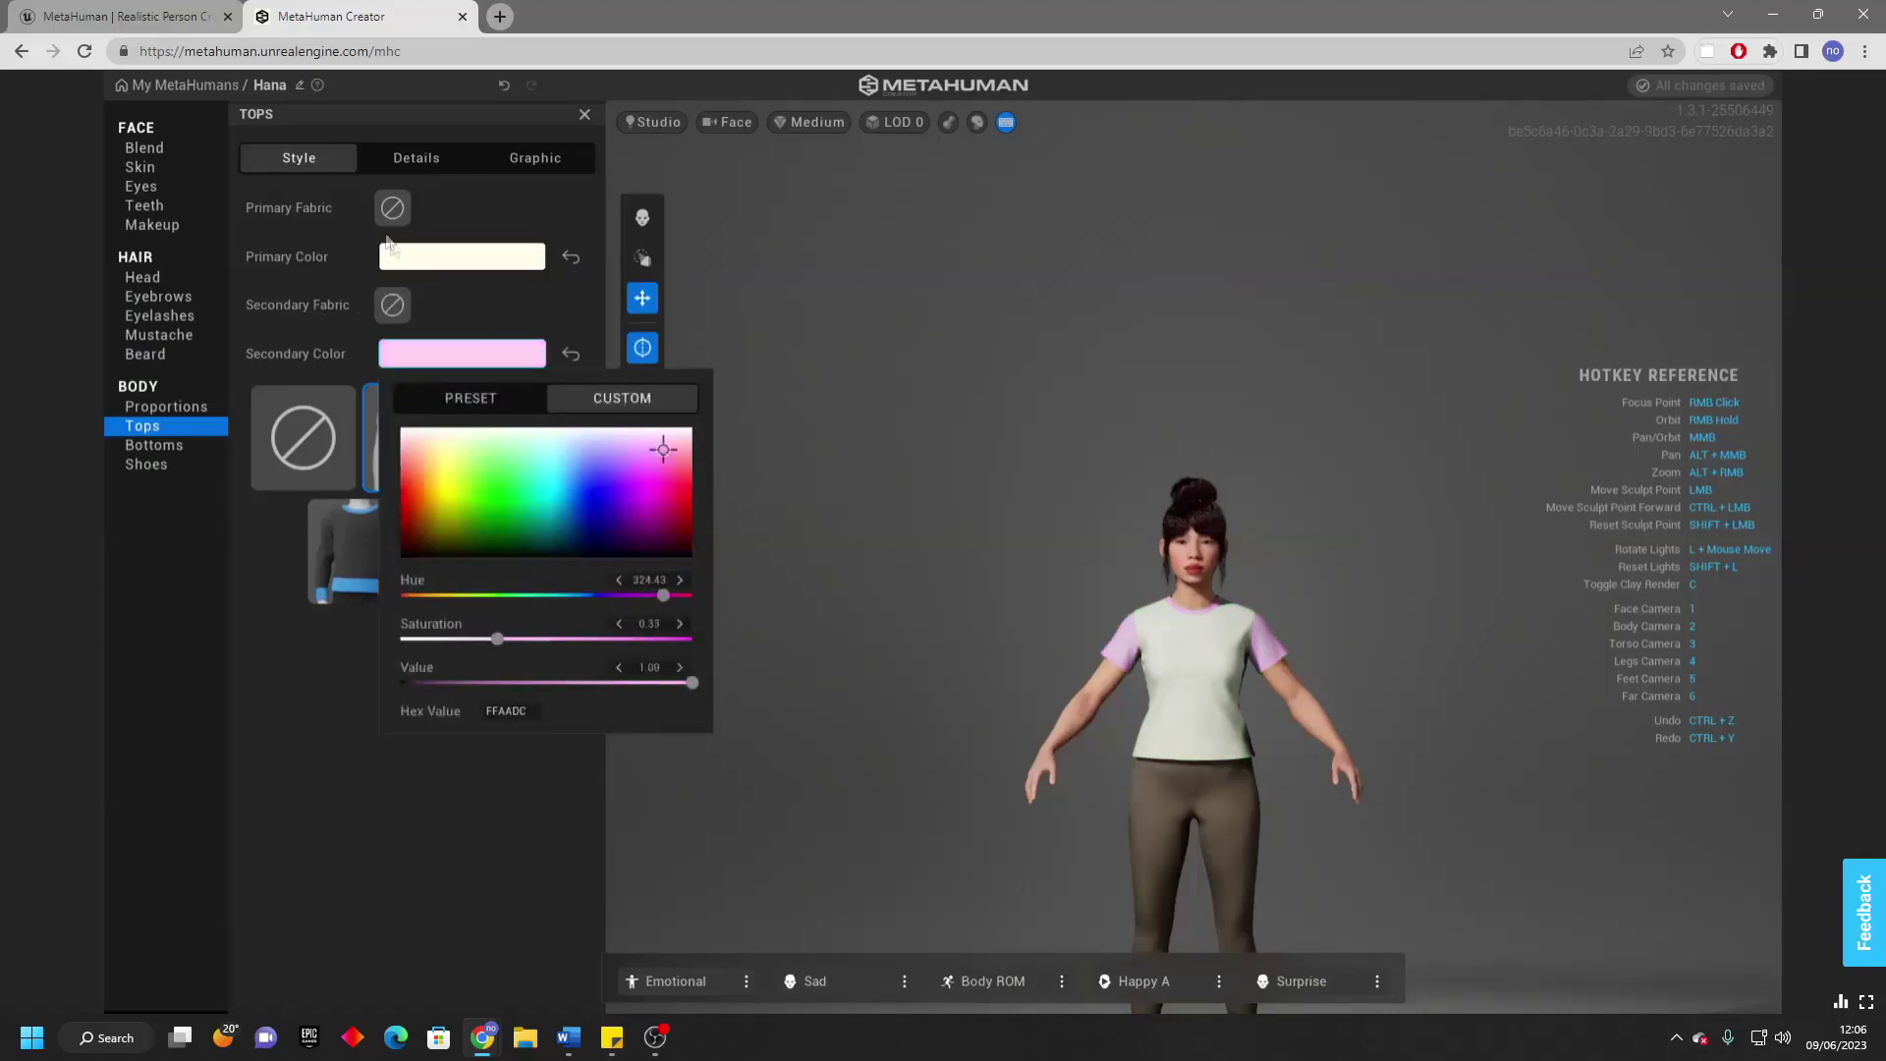
# Add the Chicken graphic to the front of the T-shirt.
pyautogui.click(430, 157)
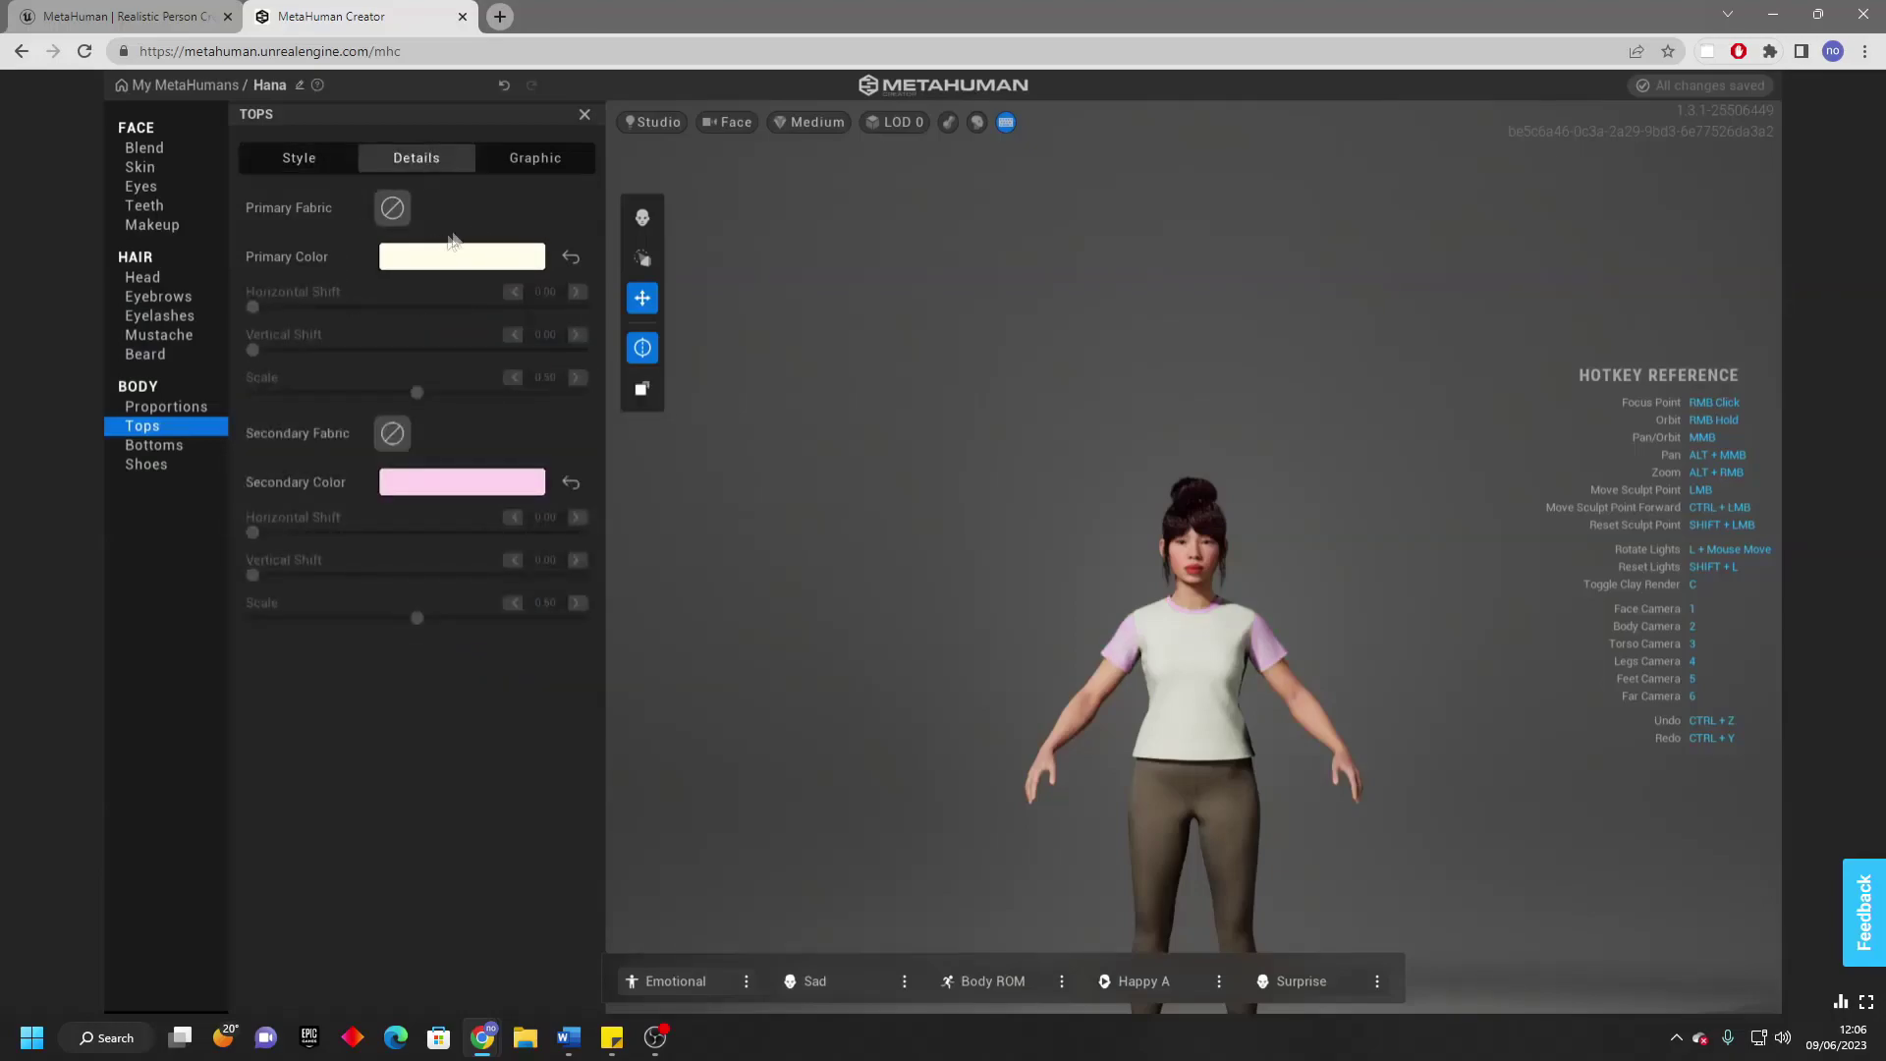
pyautogui.click(538, 159)
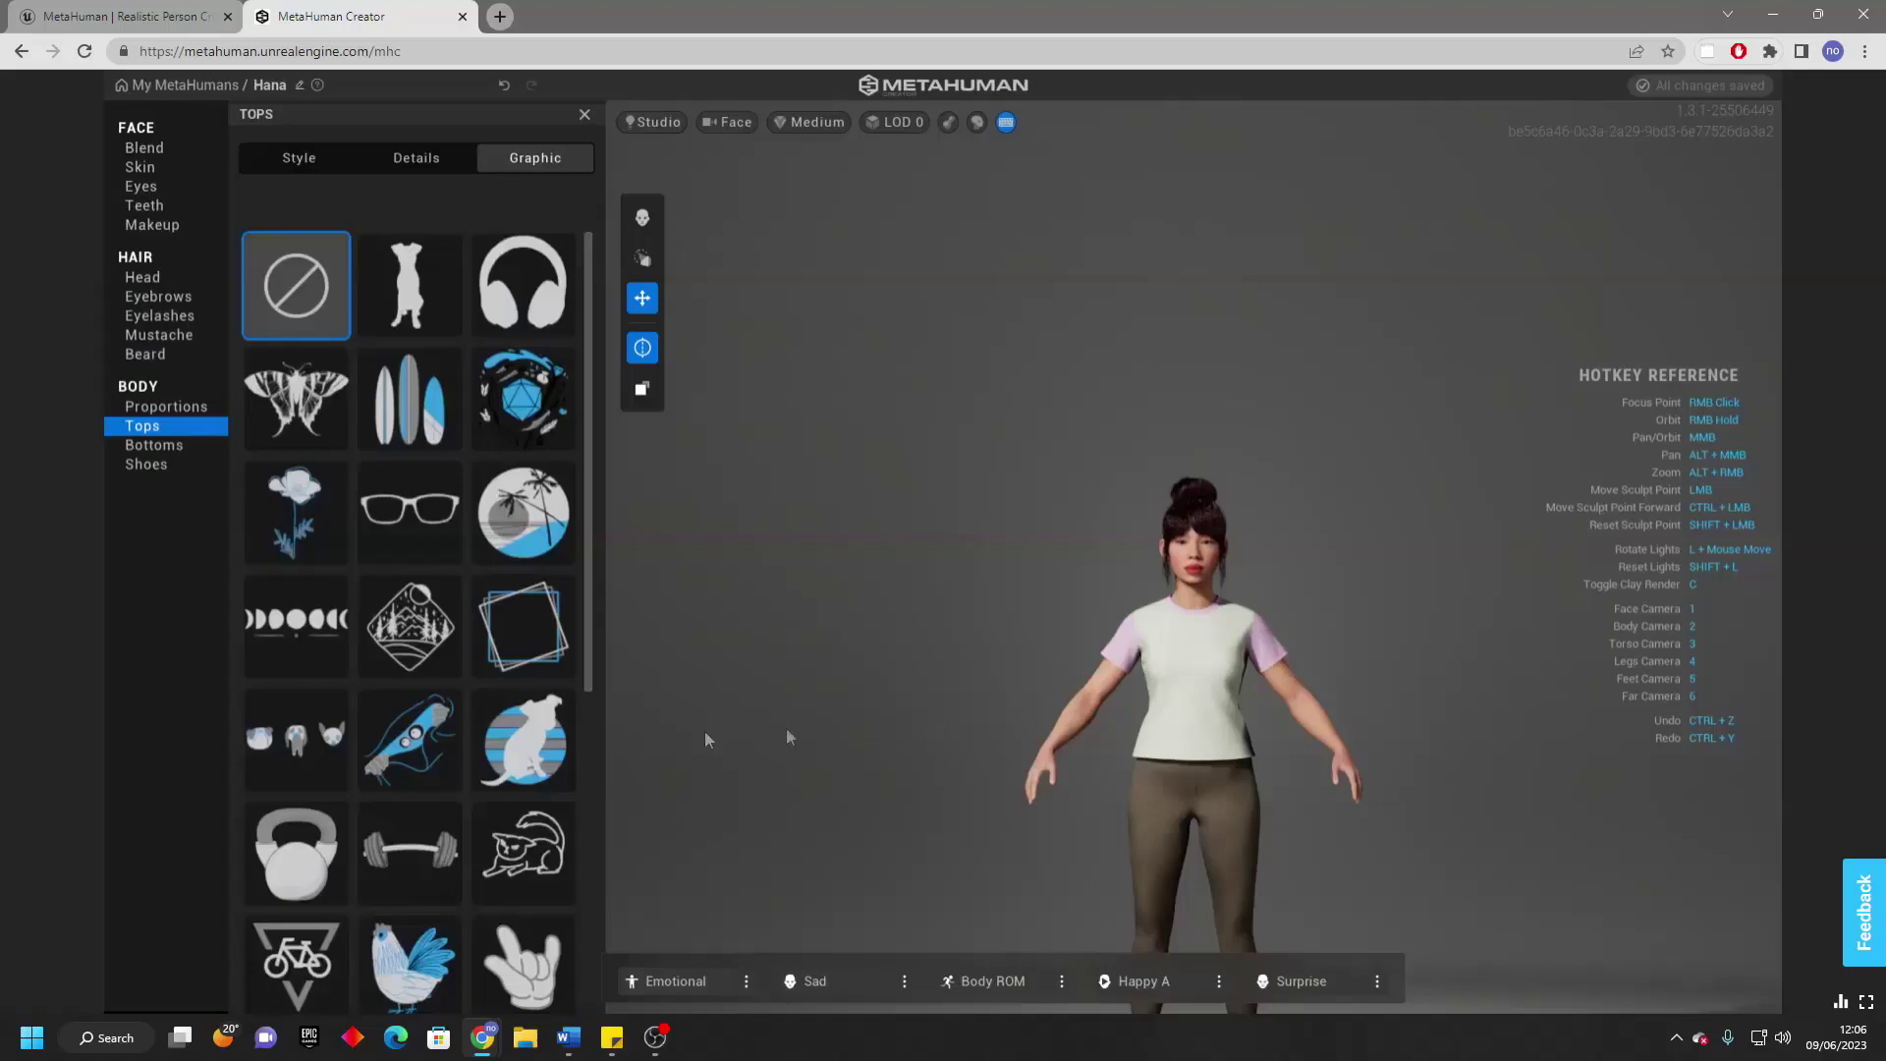
pyautogui.click(413, 958)
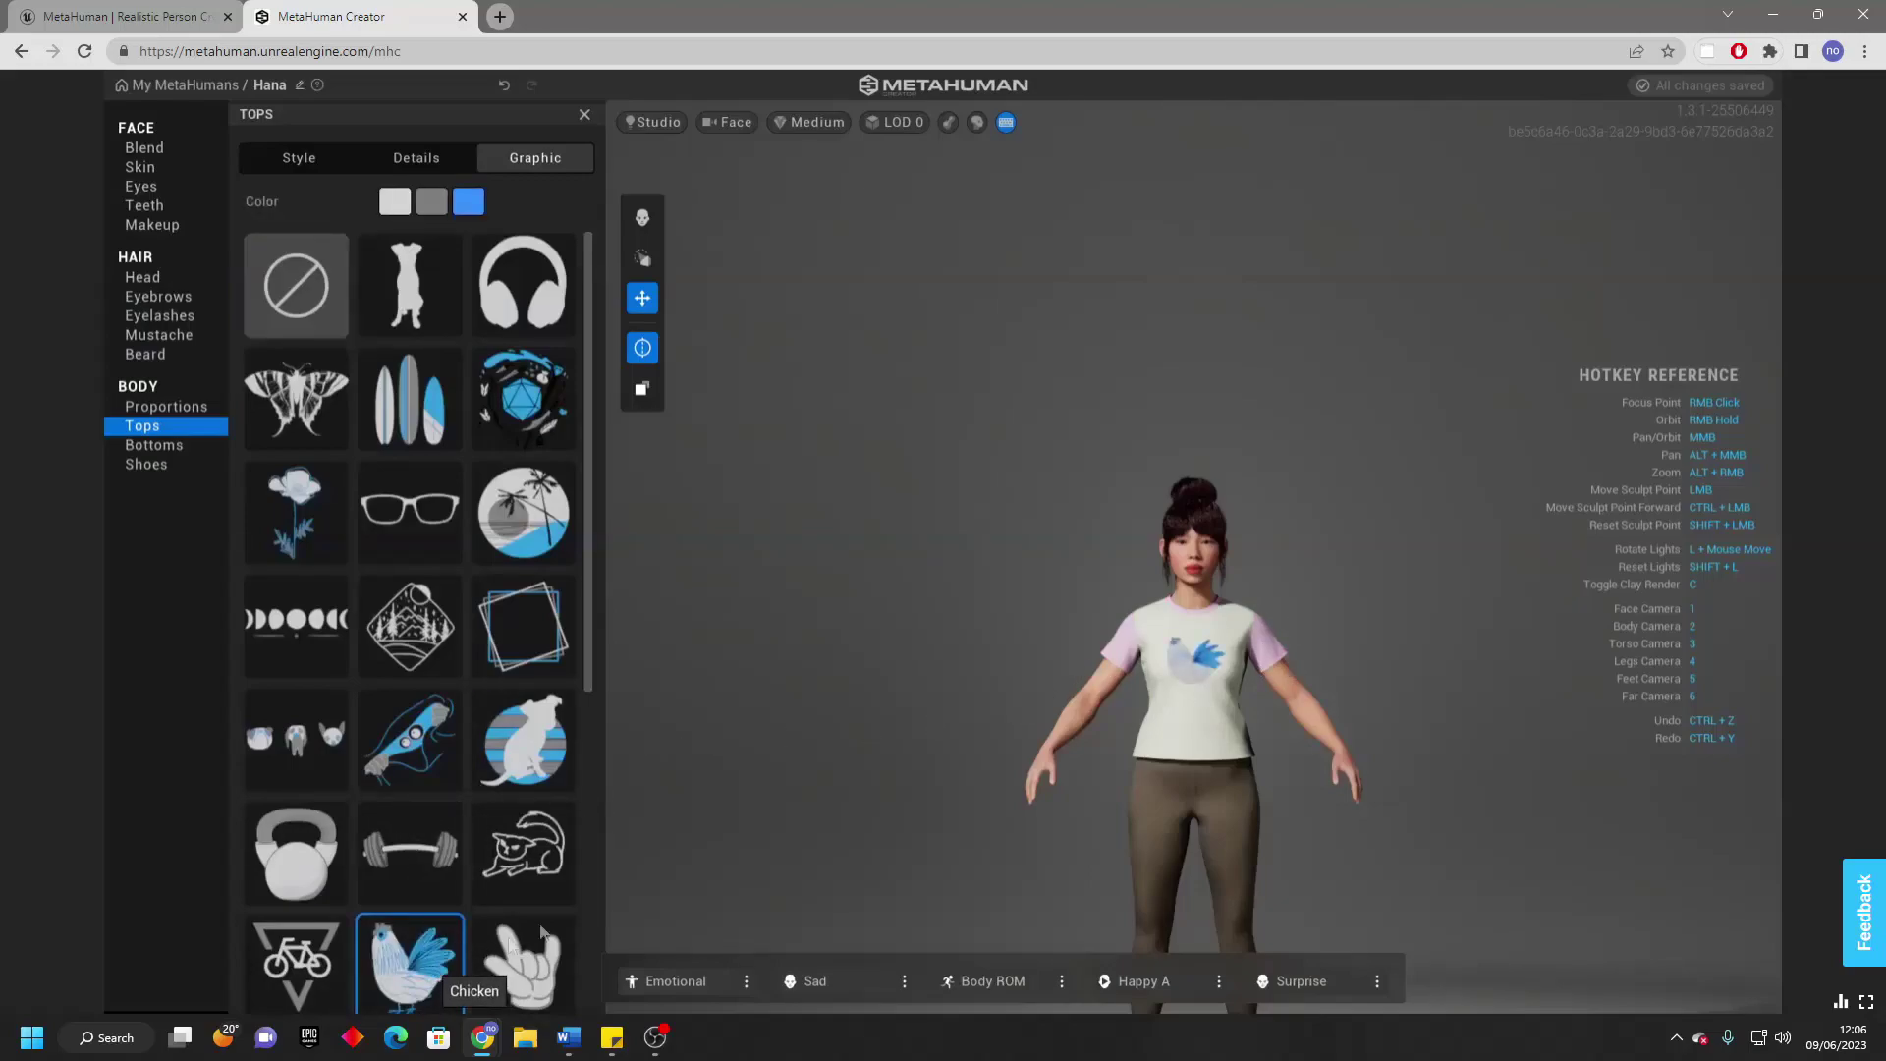
pyautogui.scroll(3, 1191, 692)
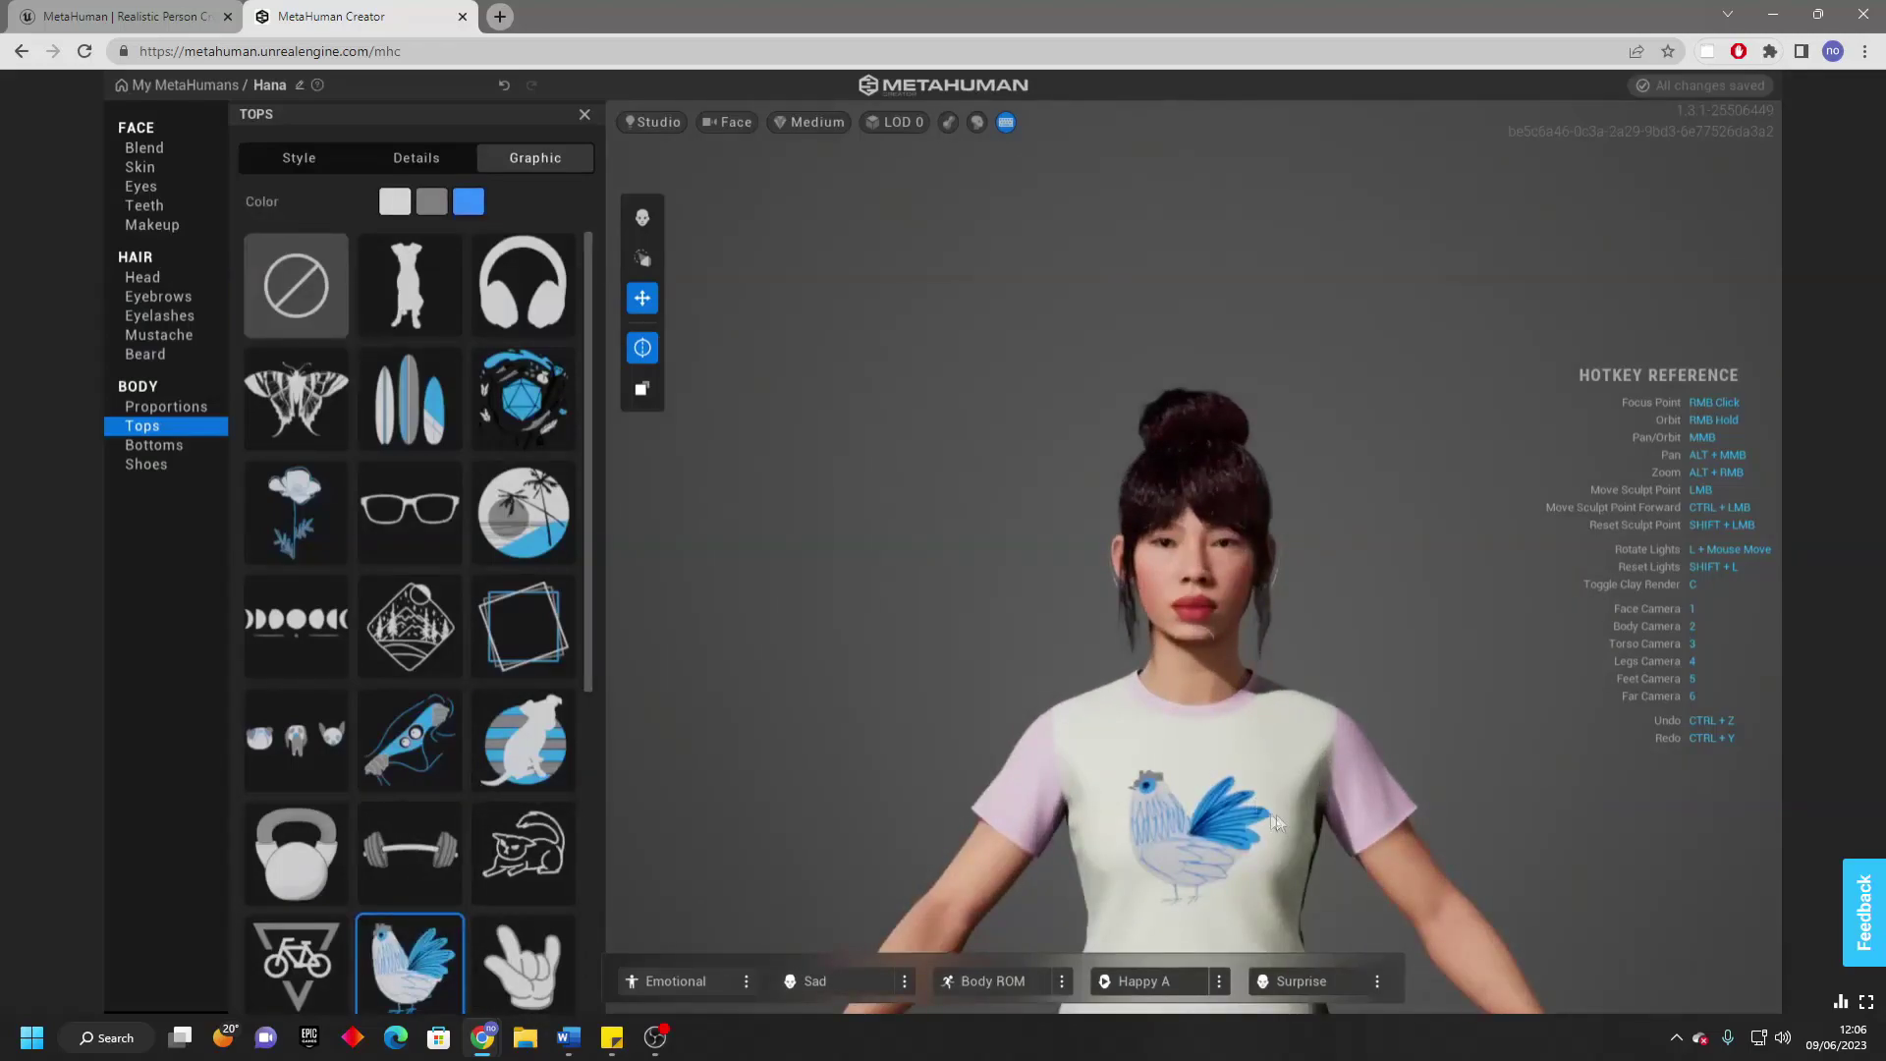
pyautogui.scroll(-5, 444, 786)
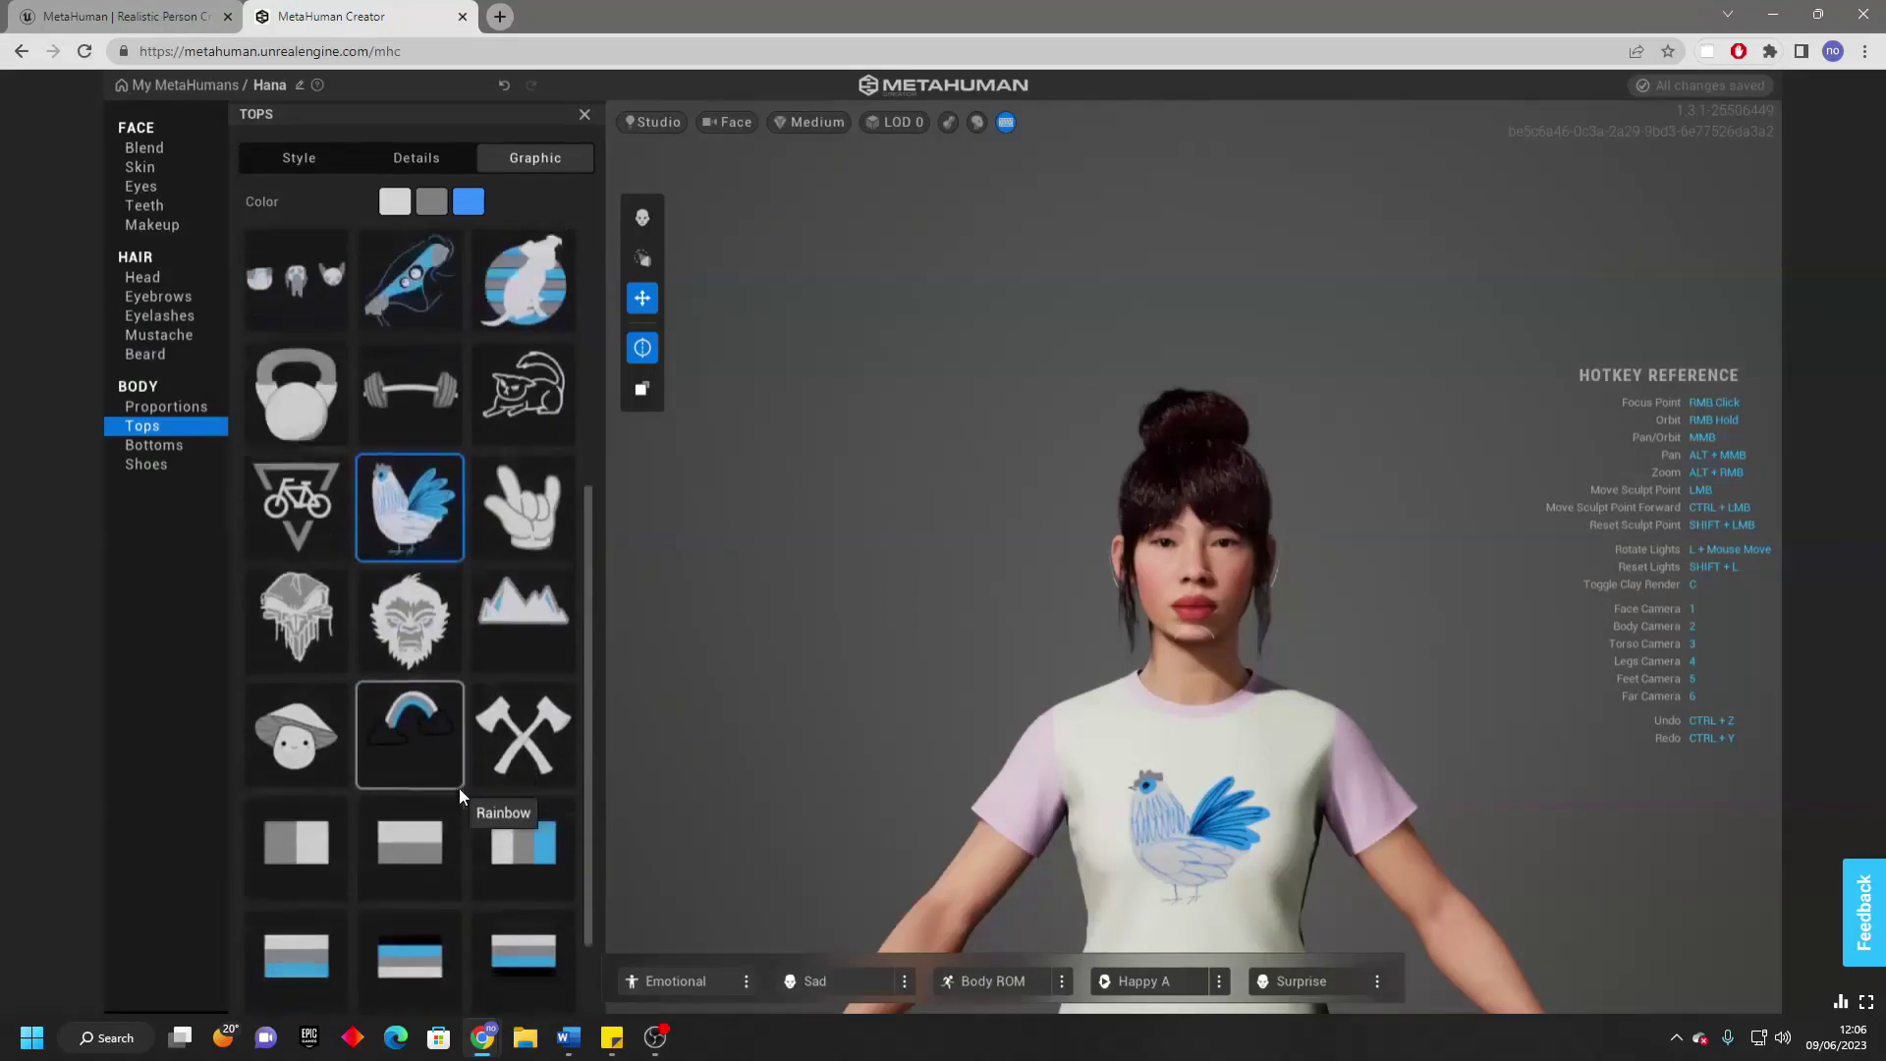
# Apply the blue, grey and white camouflage pattern as the primary fabric of the yoga pants.
pyautogui.click(150, 445)
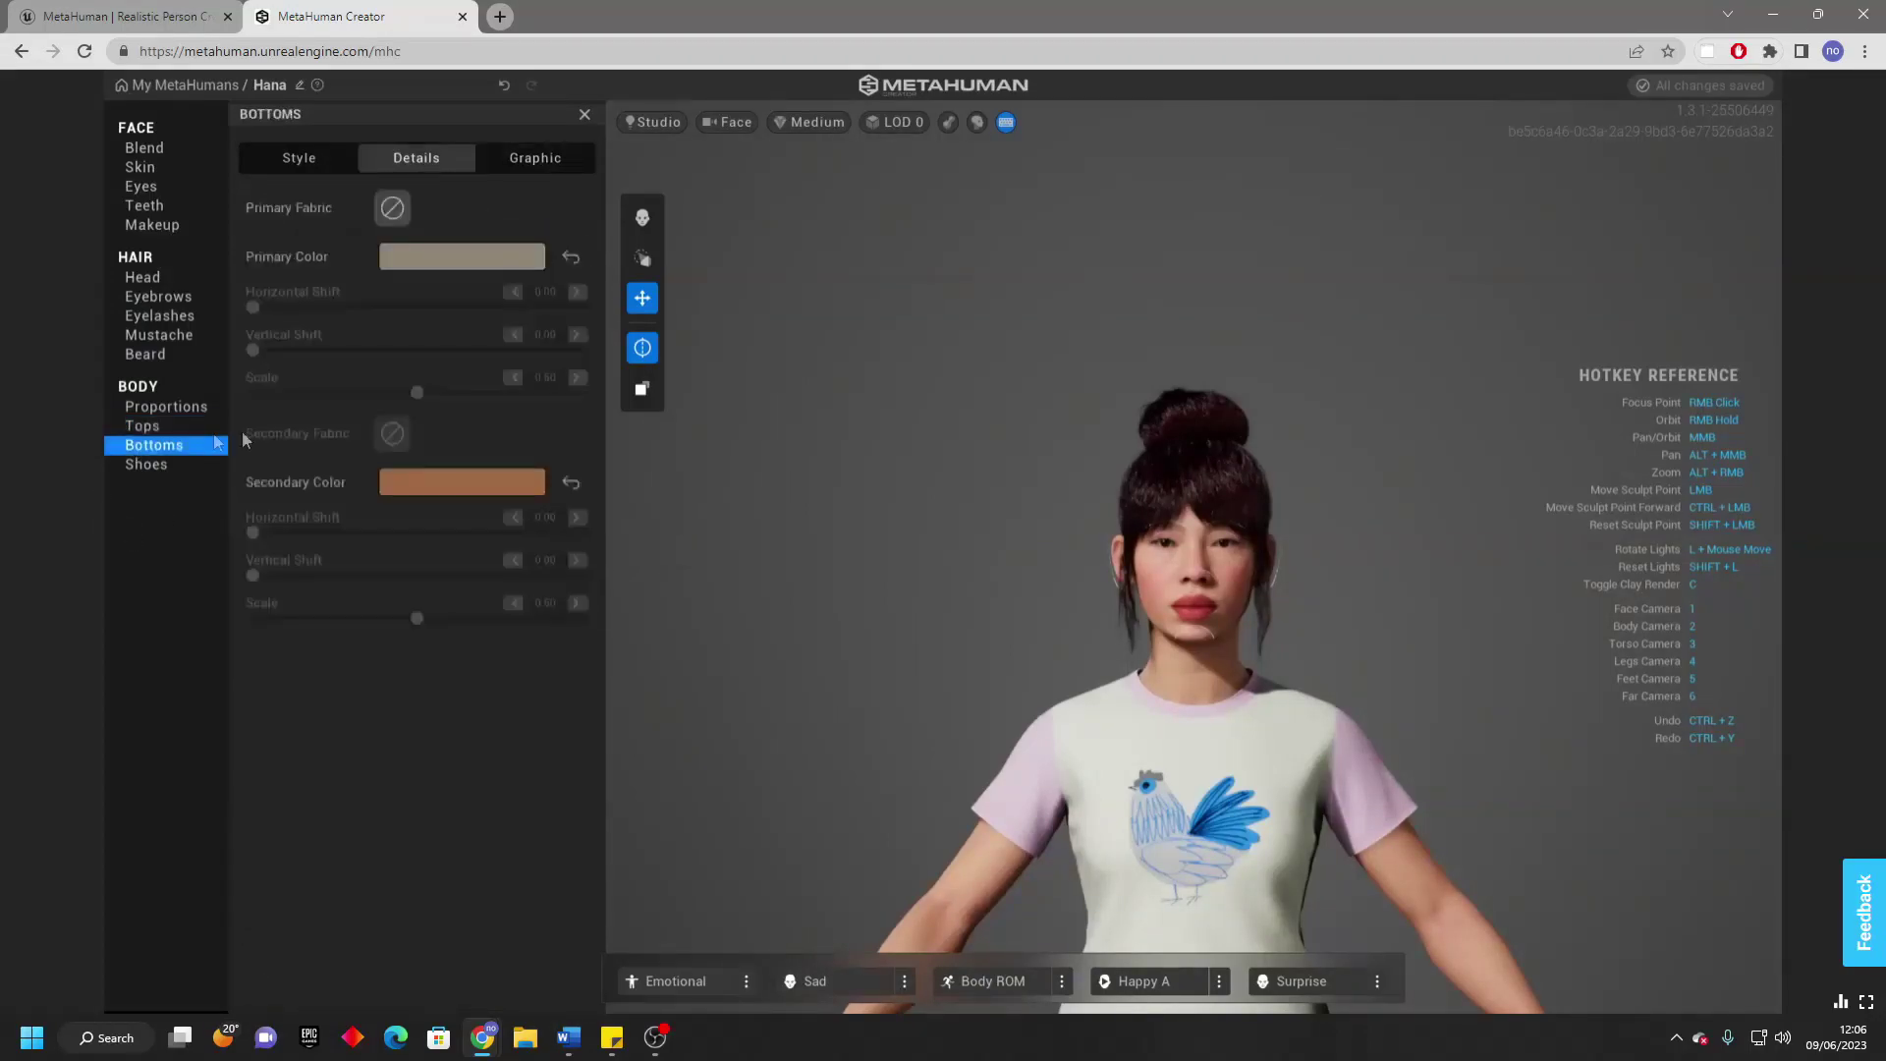
pyautogui.click(298, 157)
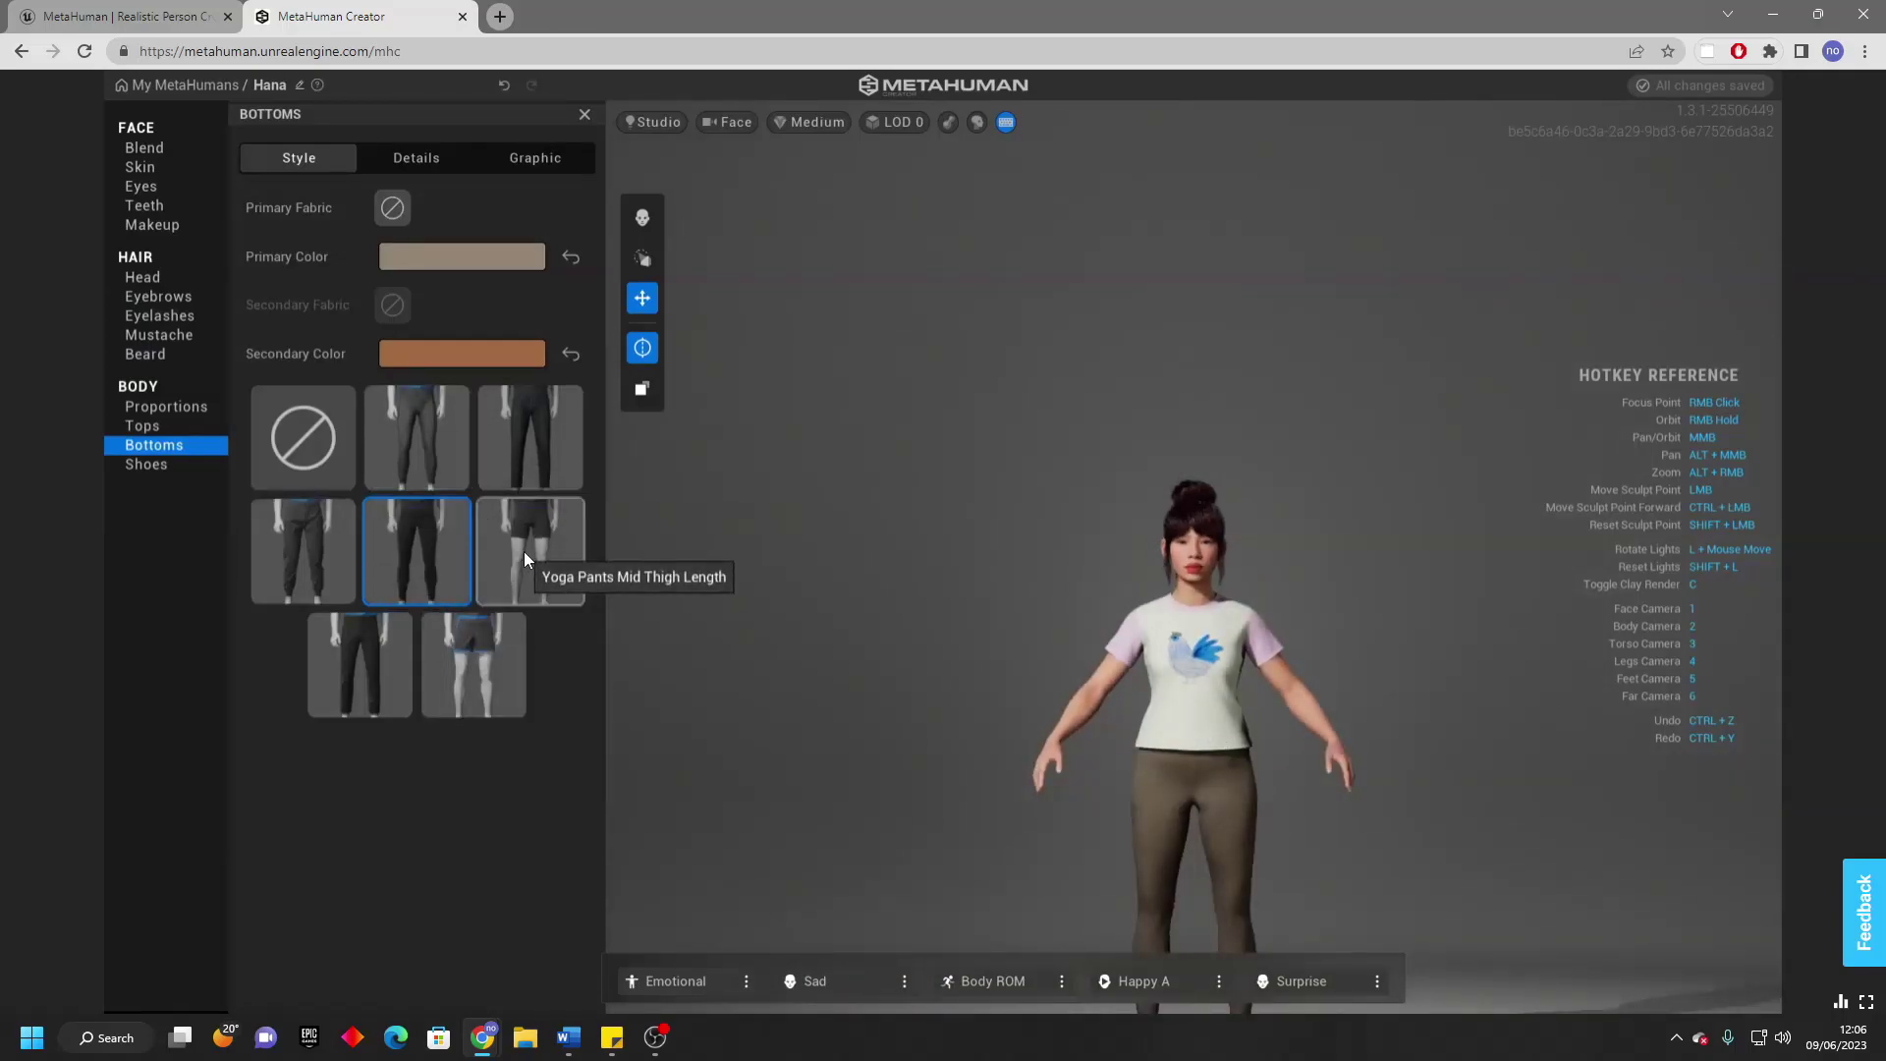
pyautogui.click(442, 164)
pyautogui.click(391, 207)
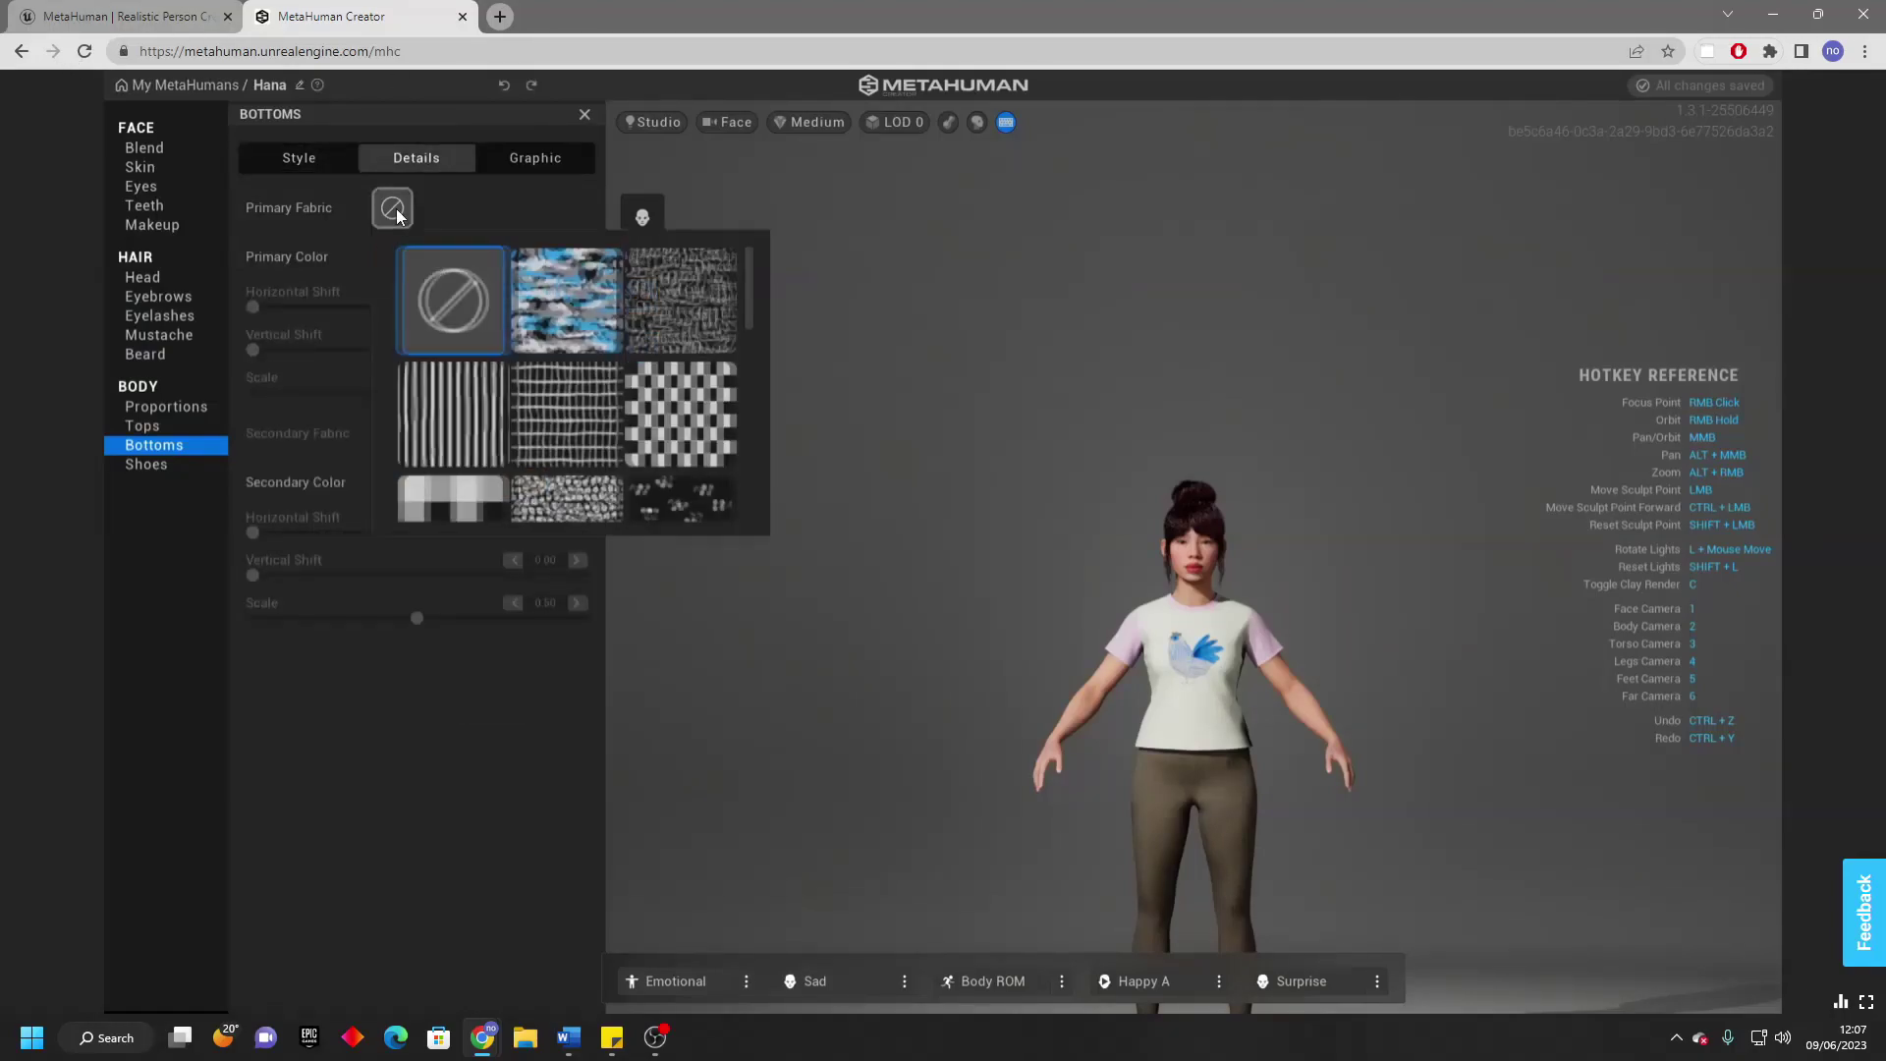
pyautogui.click(550, 302)
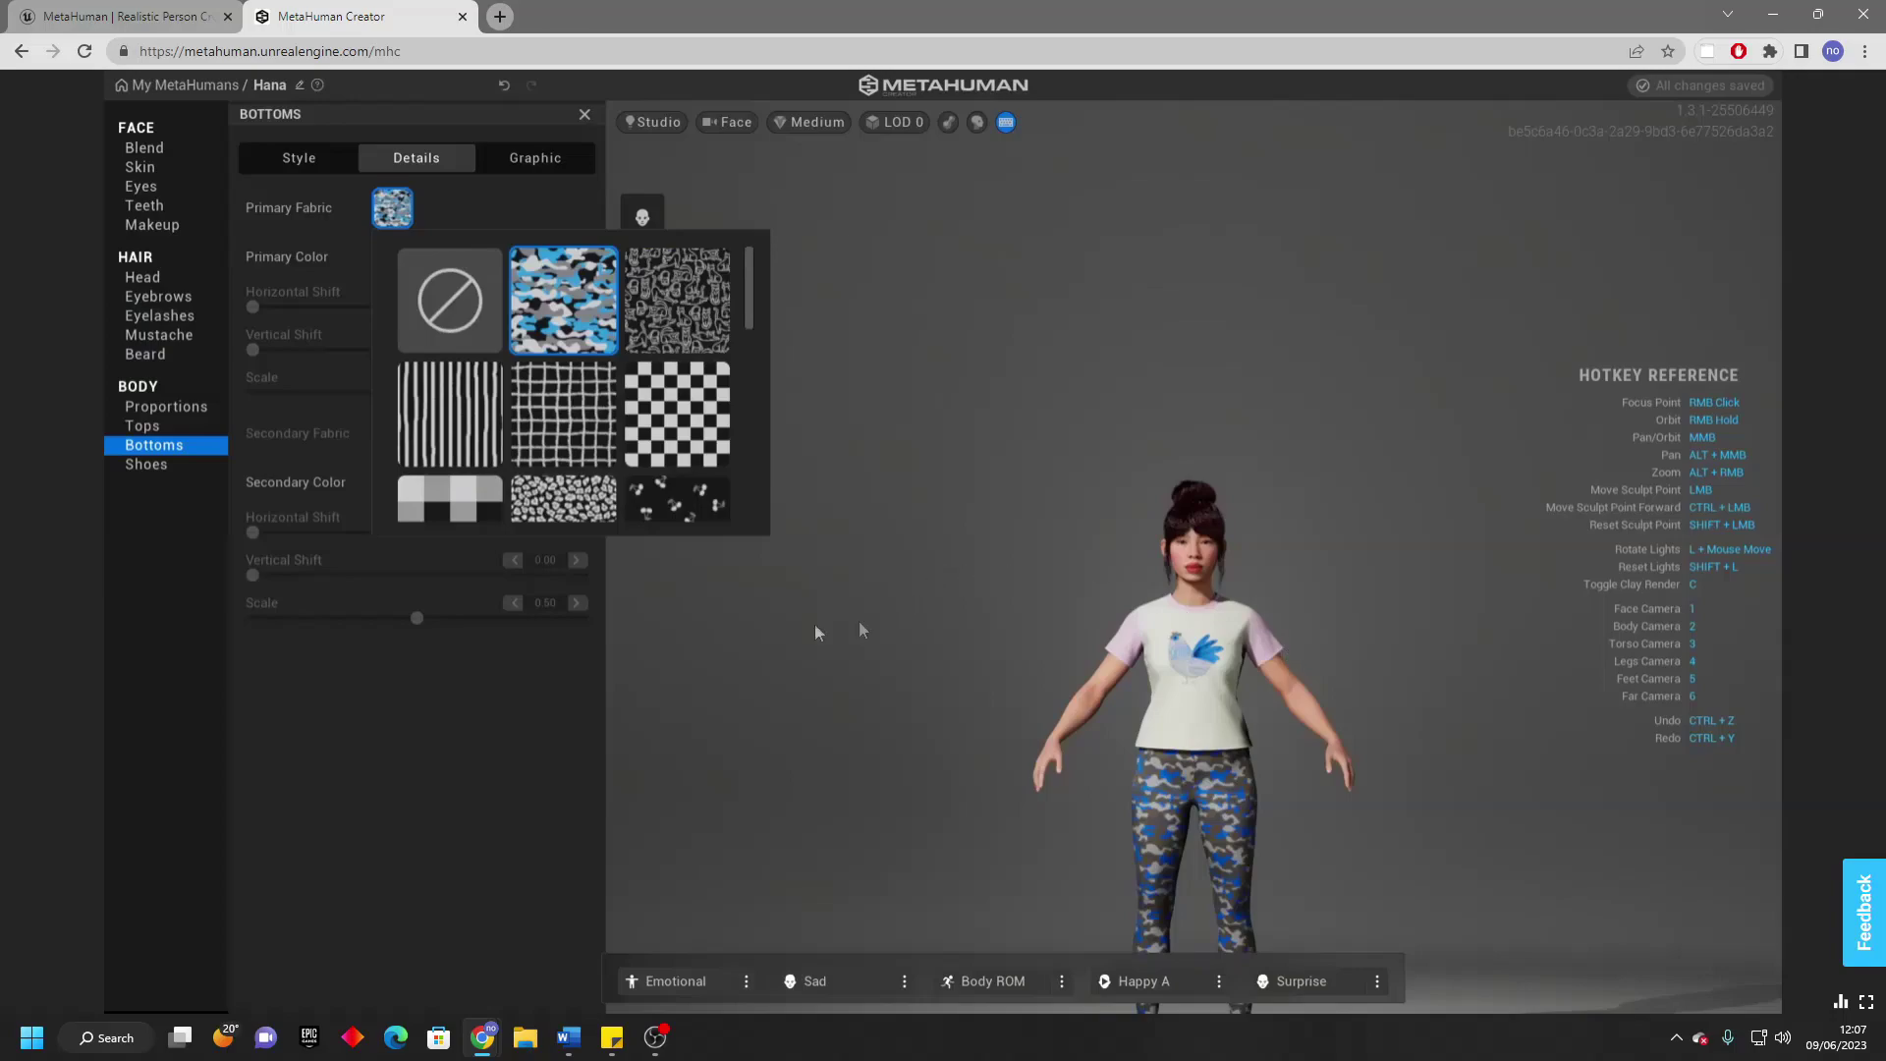
pyautogui.click(489, 729)
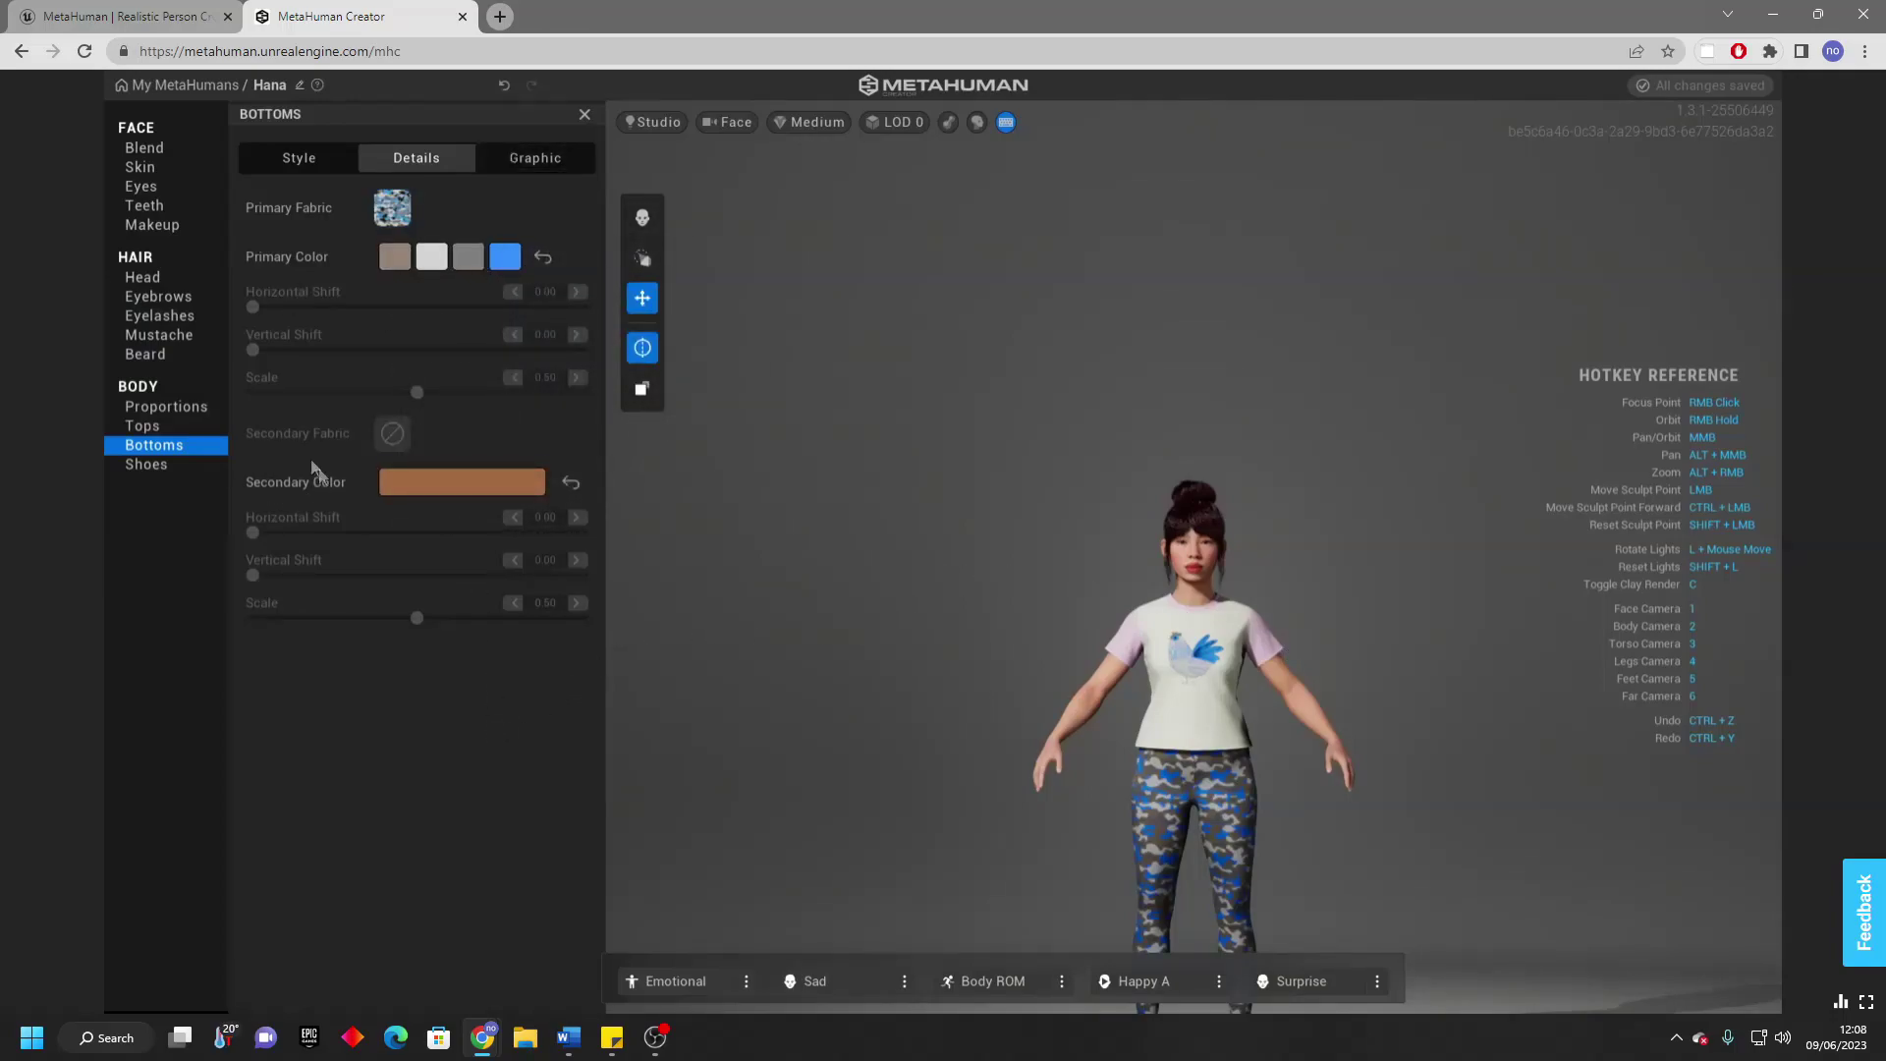
# Change the character's shoes to the flip-flops style.
pyautogui.click(183, 469)
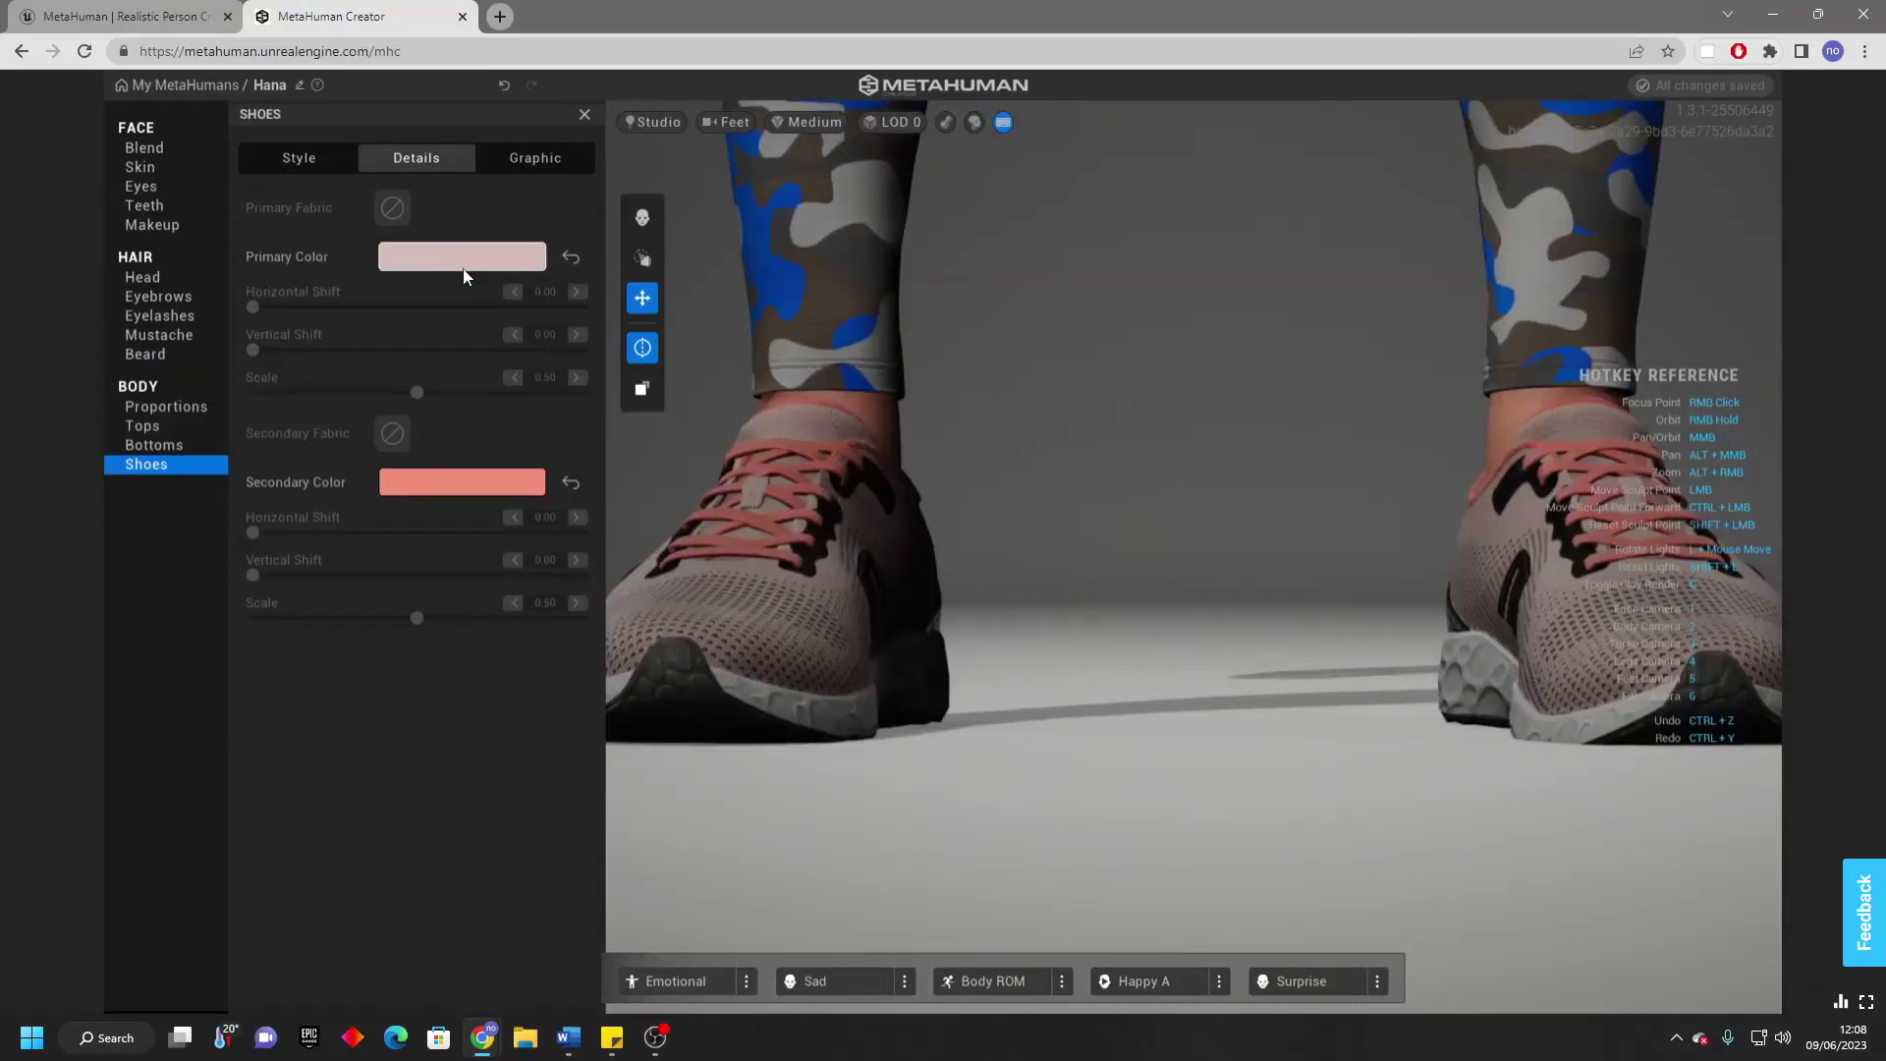
pyautogui.click(321, 157)
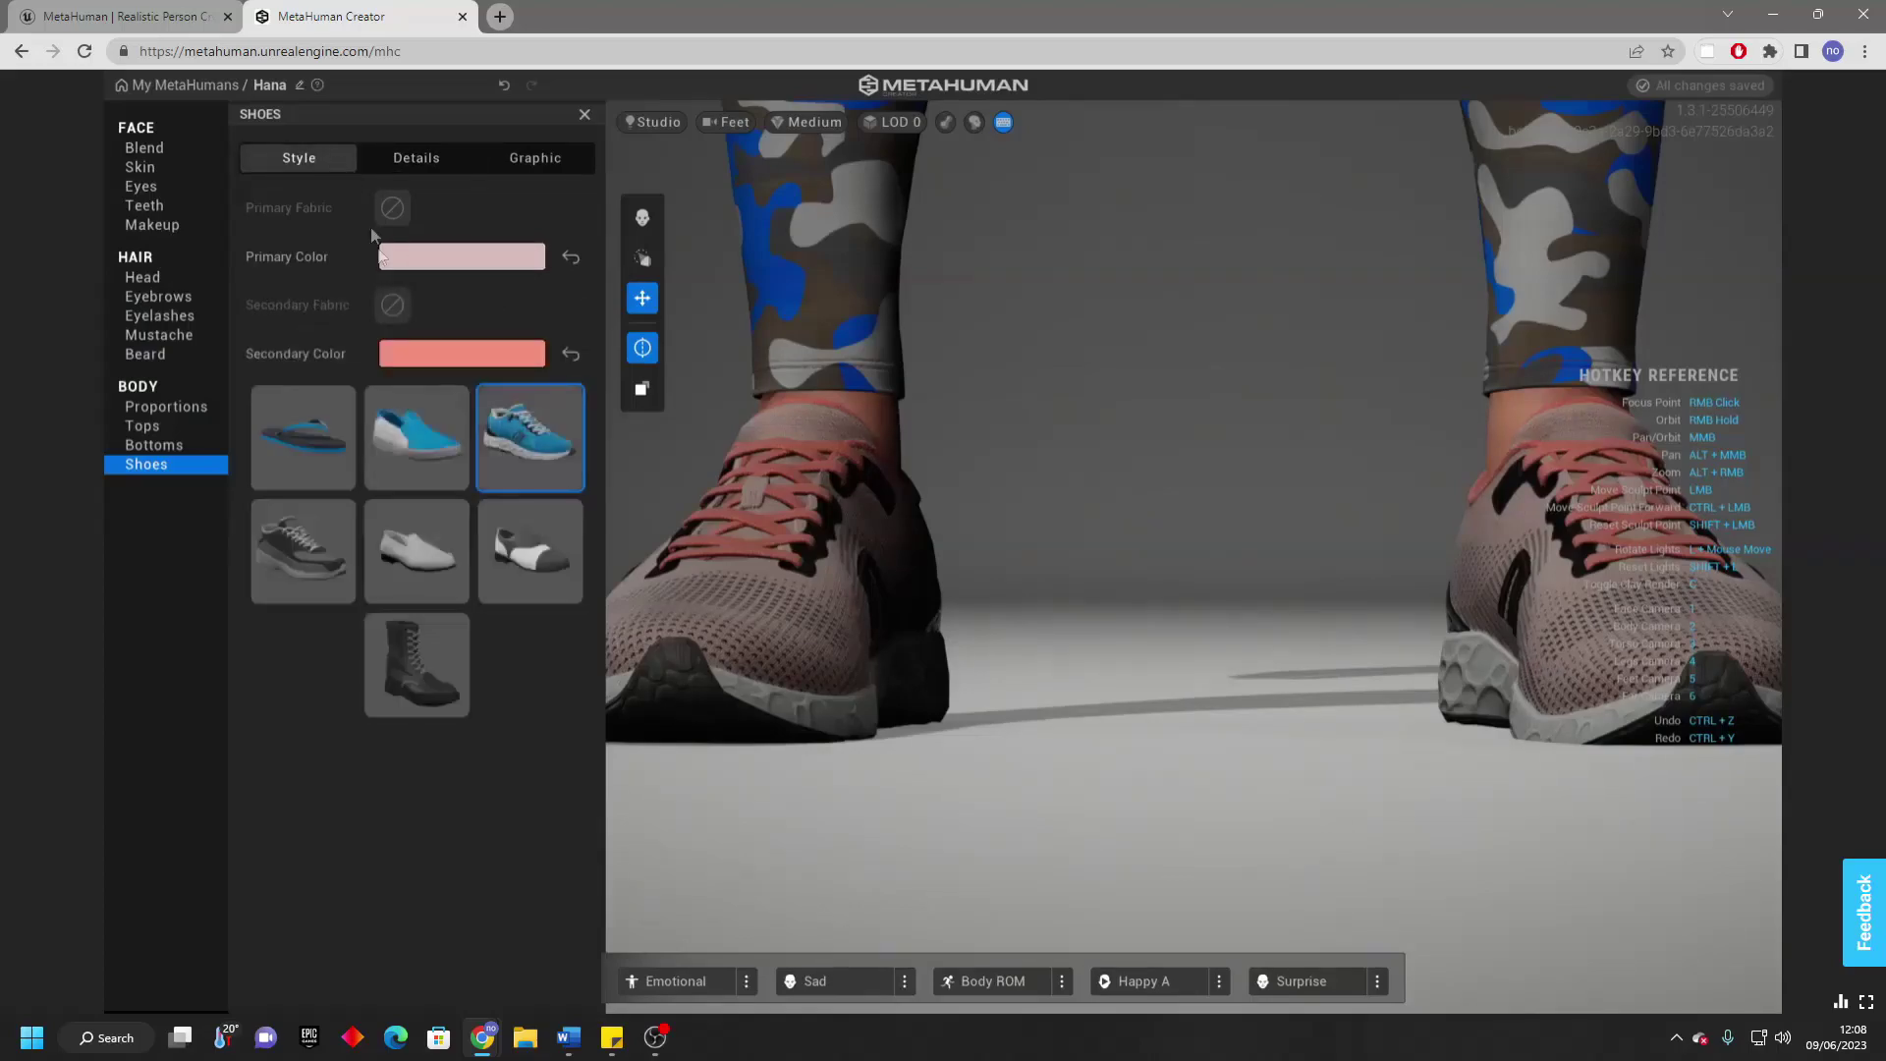
pyautogui.click(314, 438)
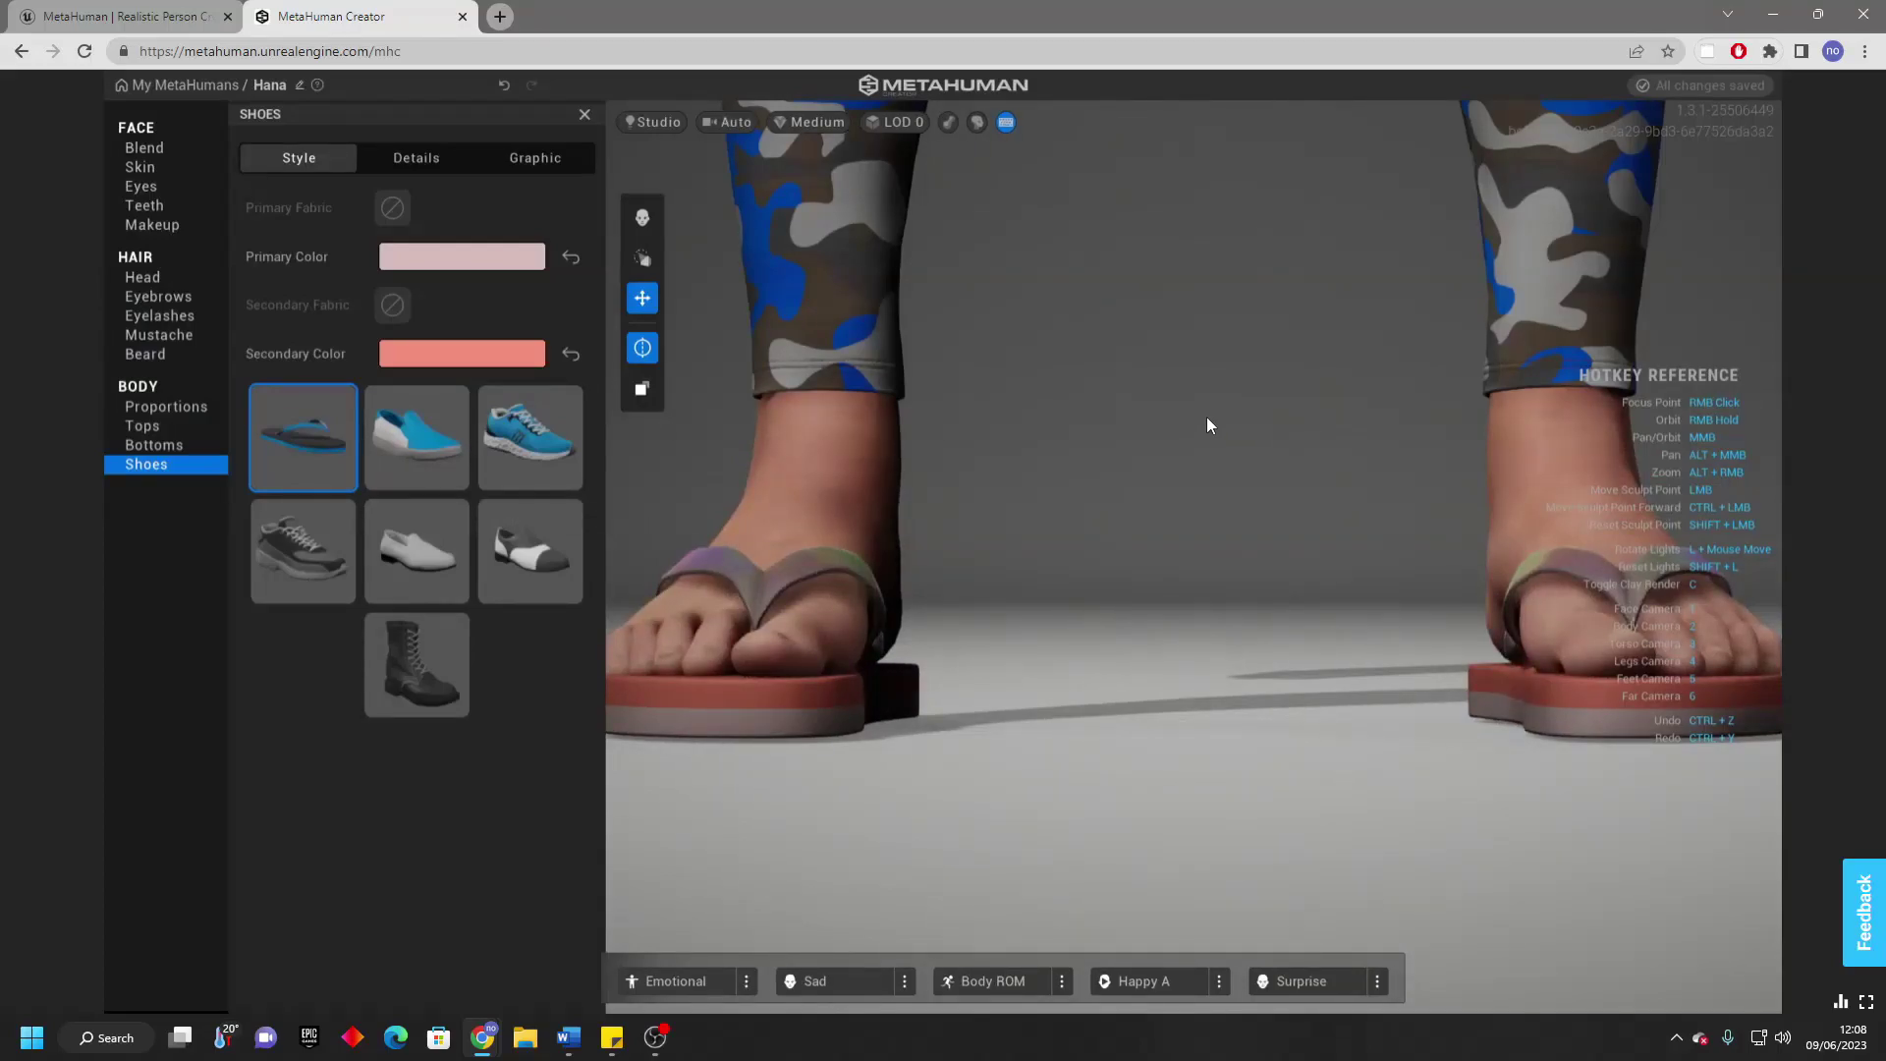
pyautogui.press('2')
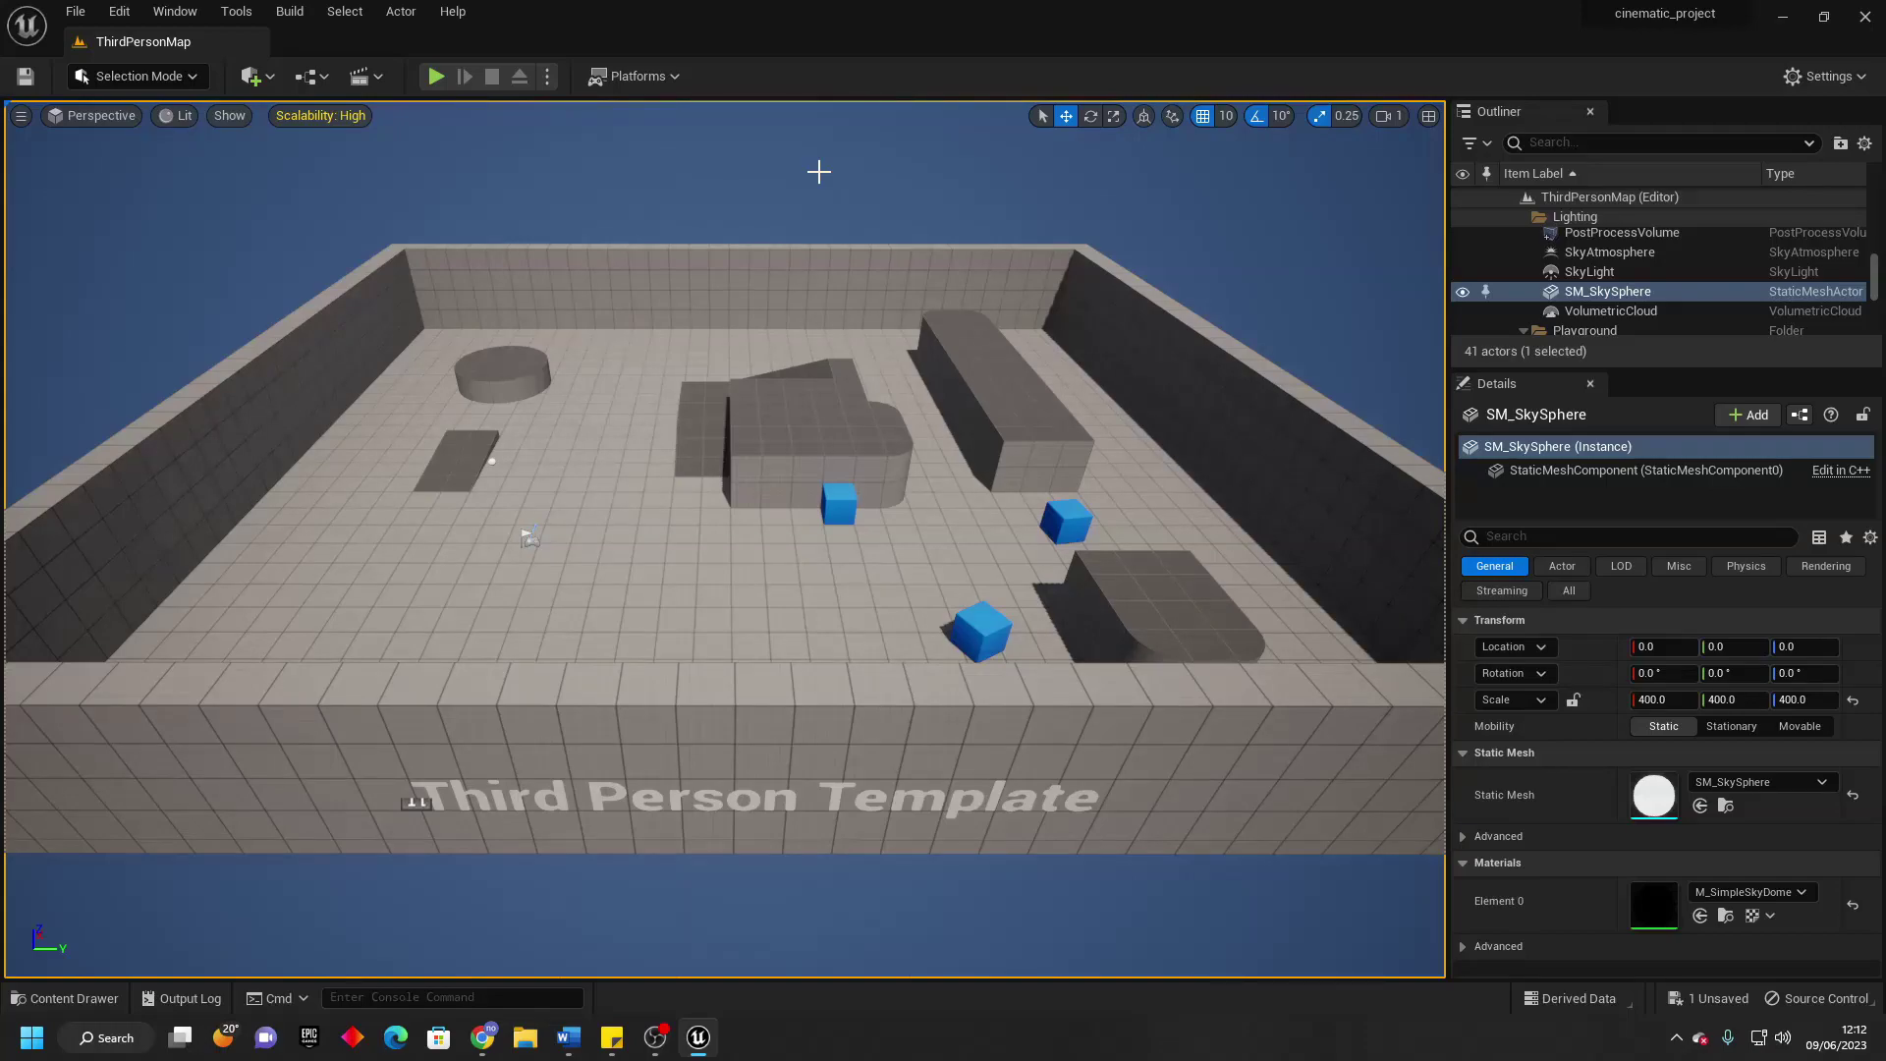
# Switch to the cinematic_project in Unreal Editor, open Quixel Bridge and sign in with Epic Games.
pyautogui.click(175, 11)
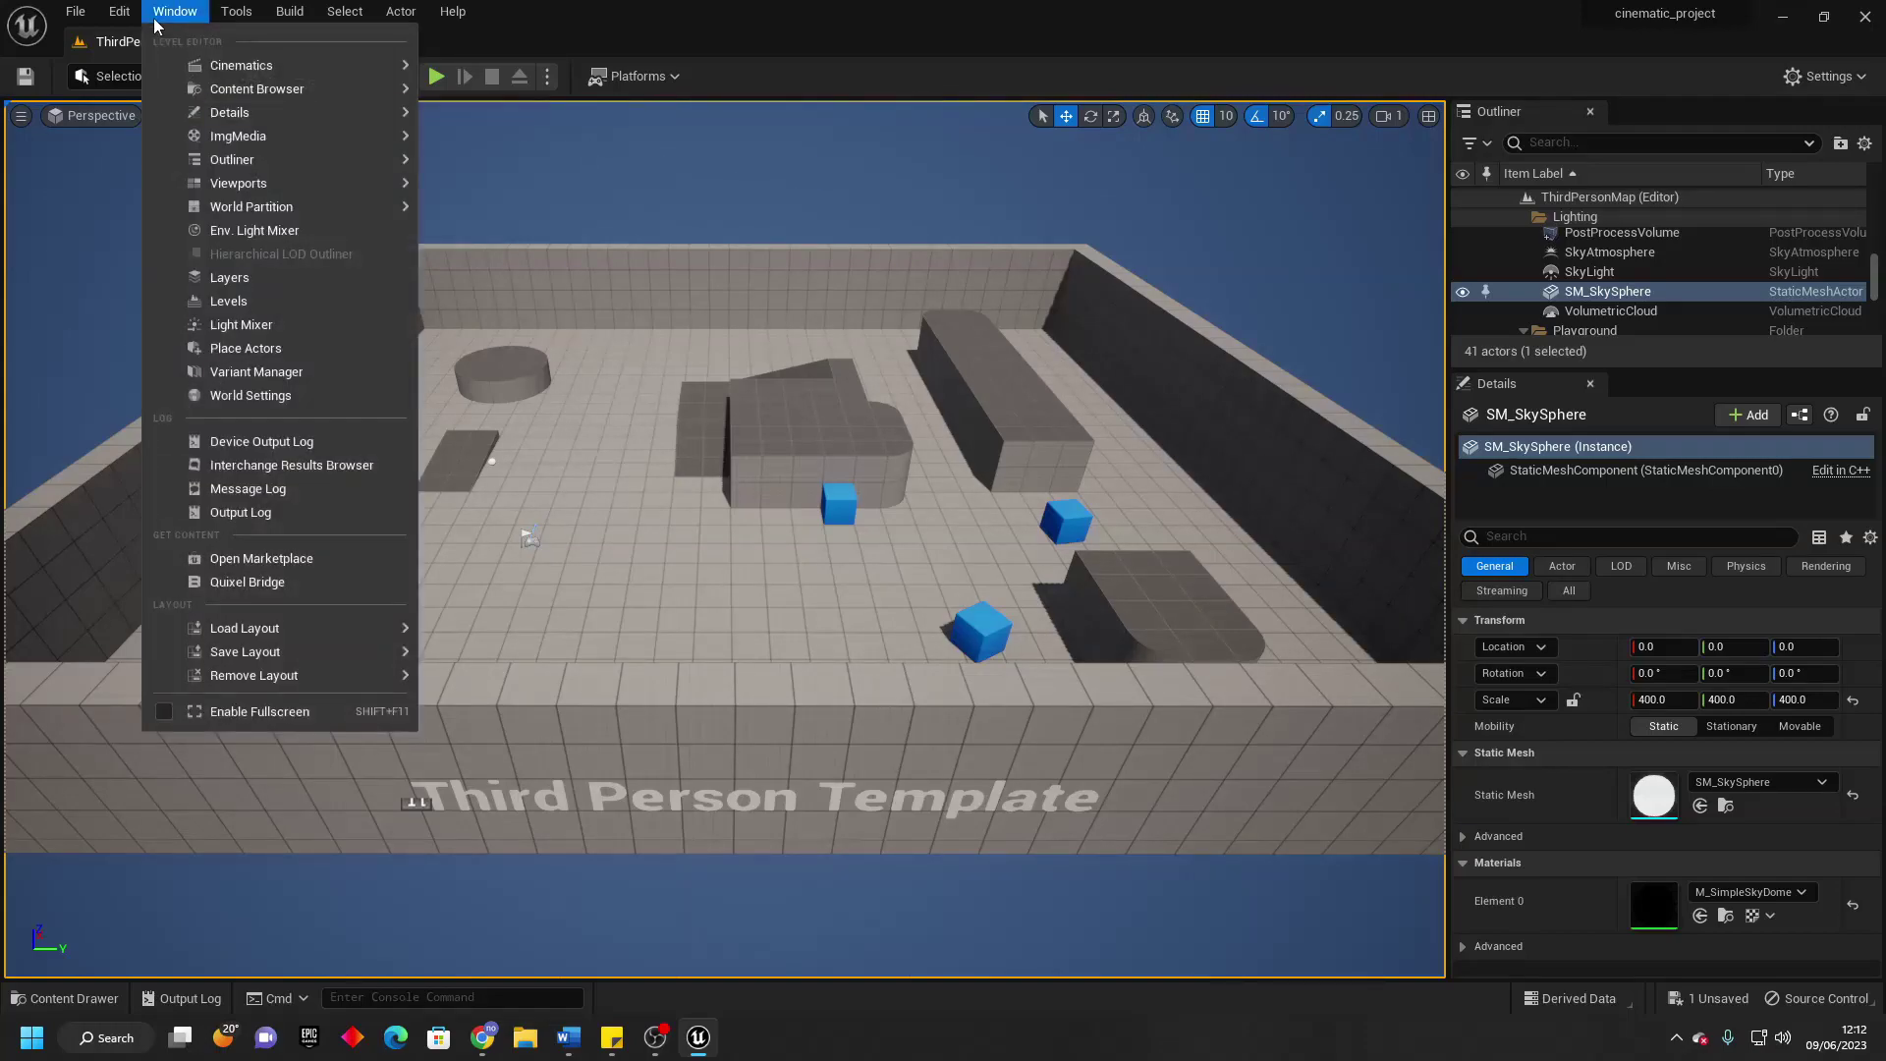
pyautogui.click(273, 580)
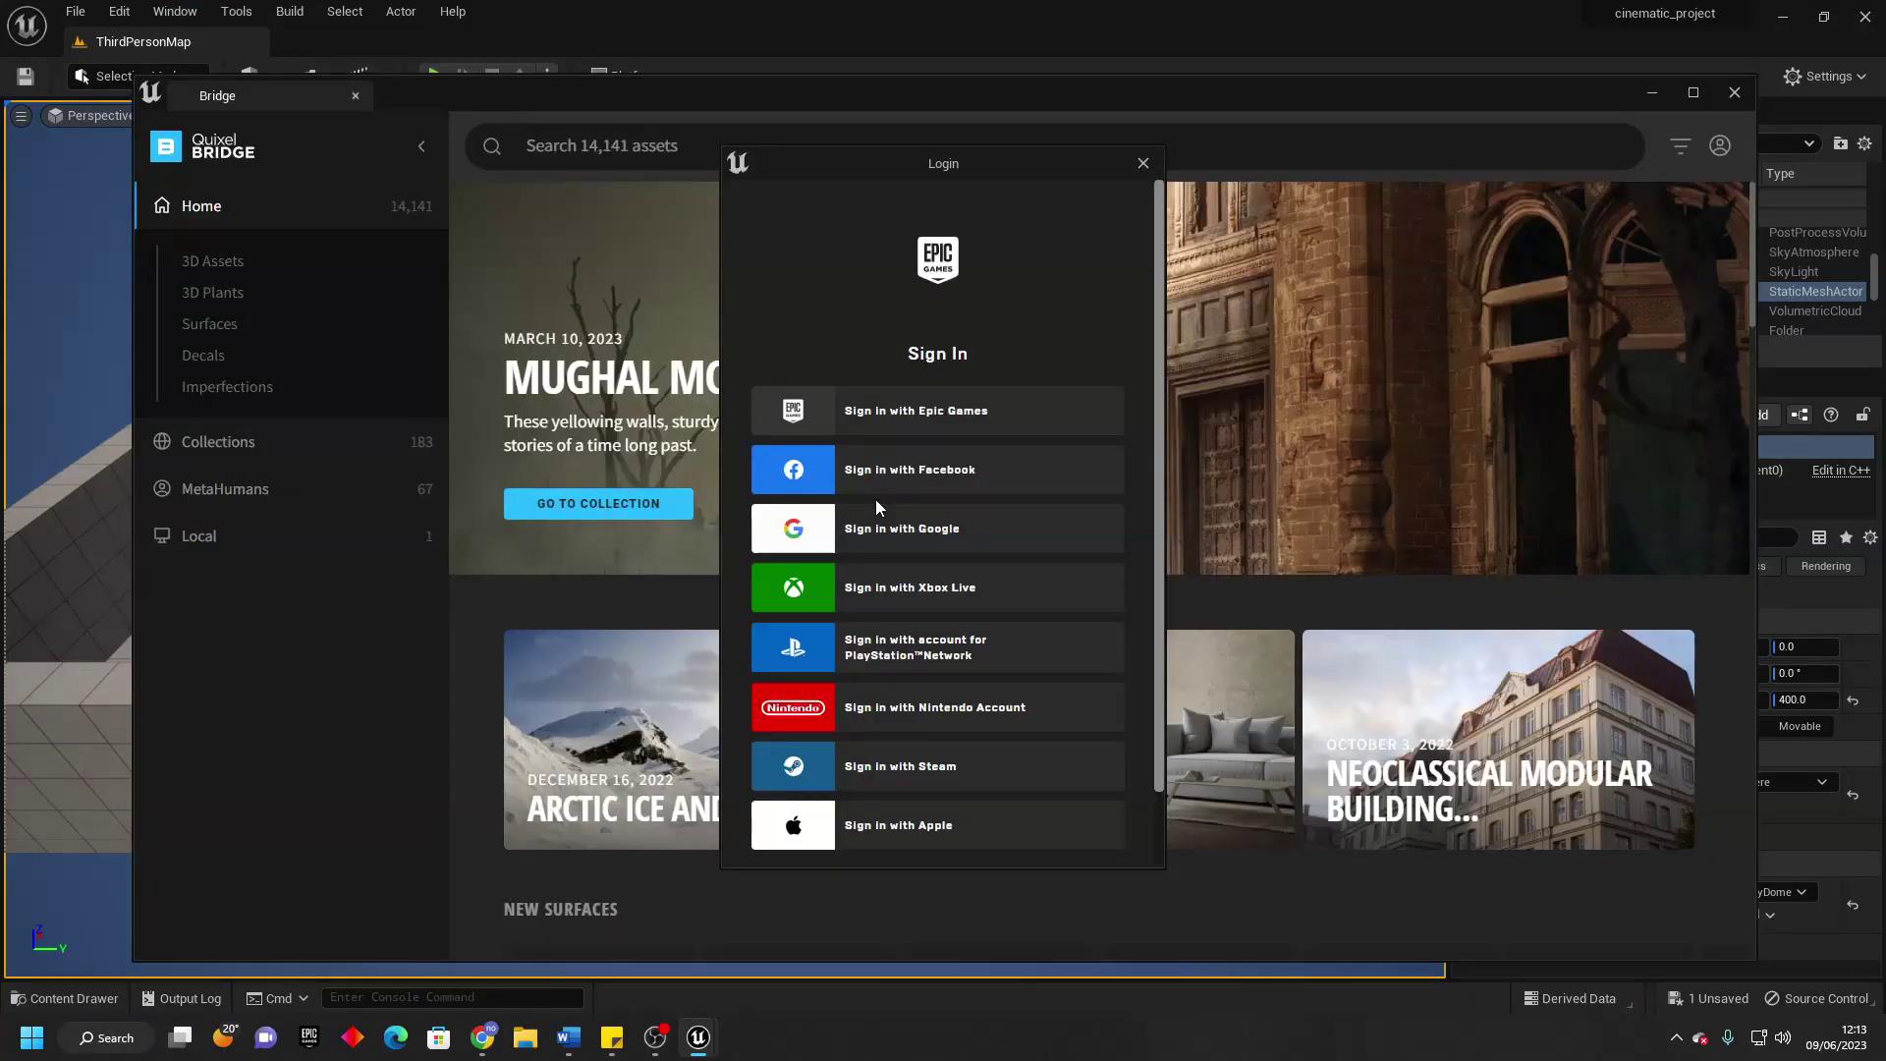
pyautogui.click(953, 414)
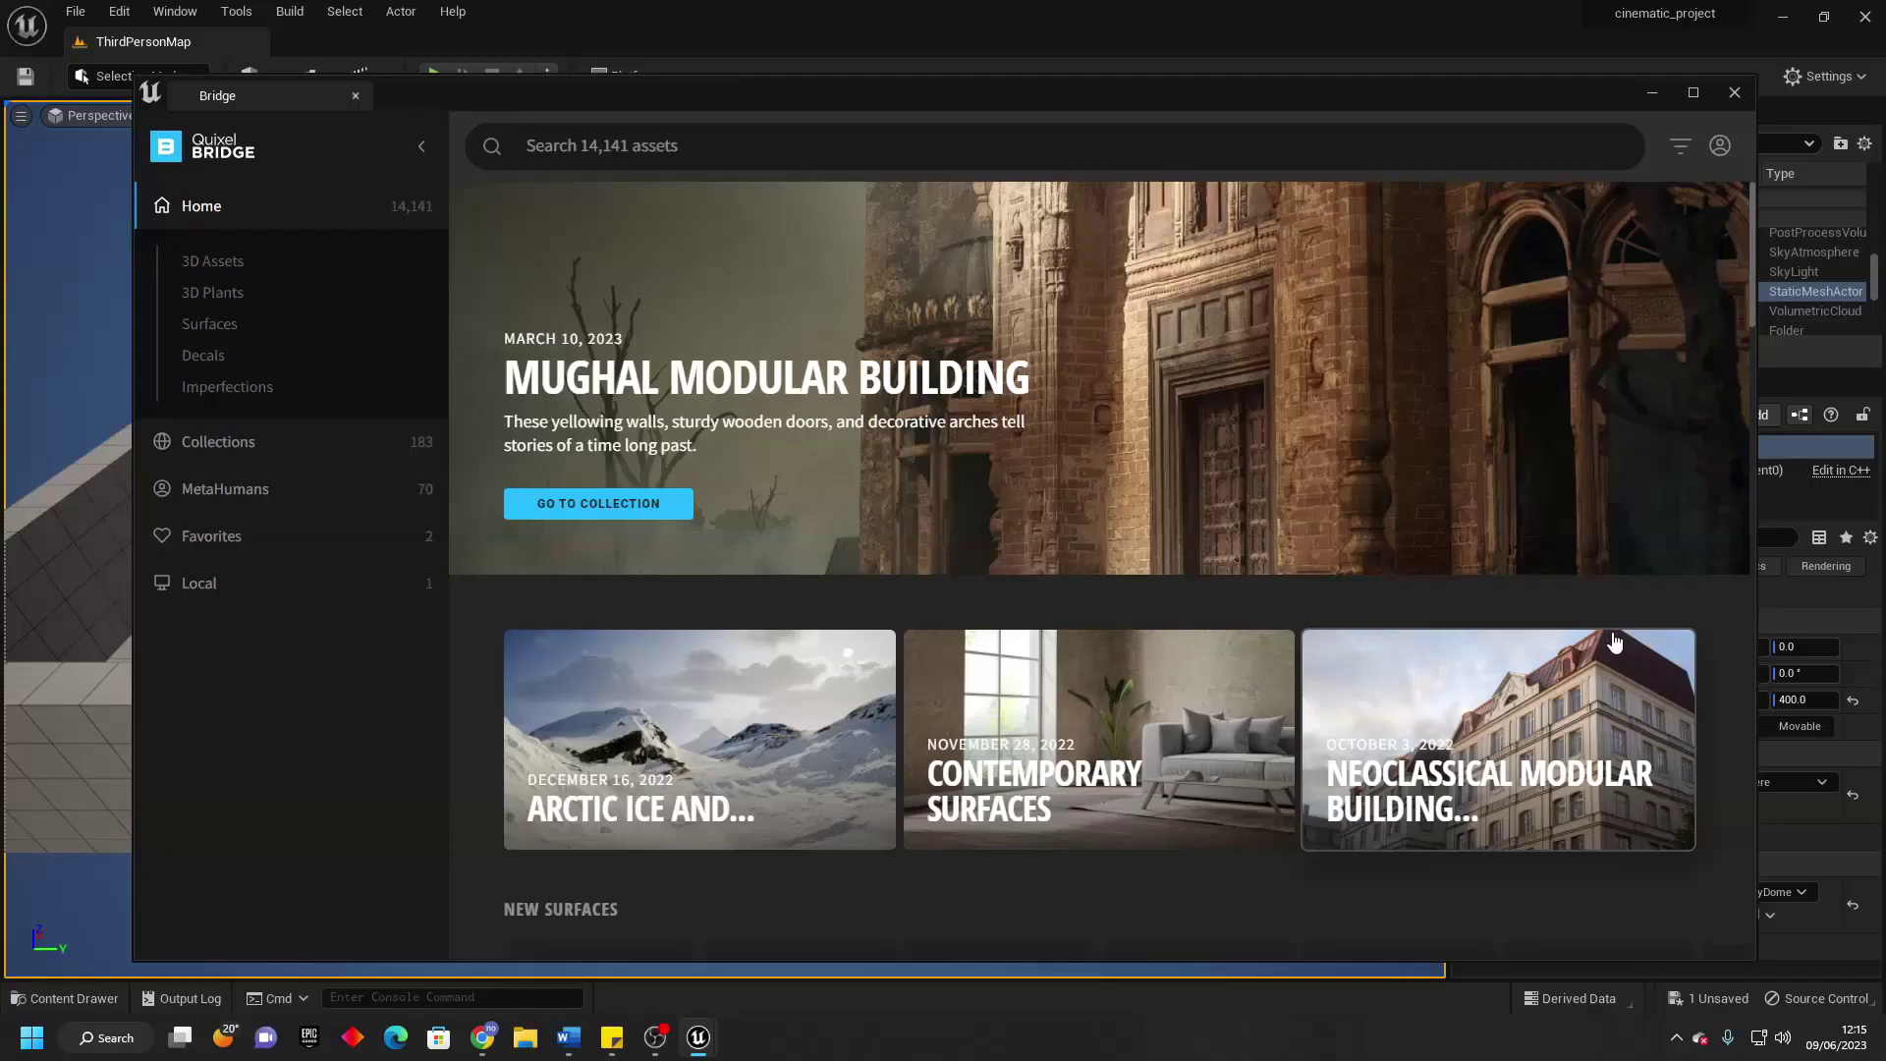
# Add the downloaded Emanuel MetaHuman preset to the project at highest quality.
pyautogui.click(292, 489)
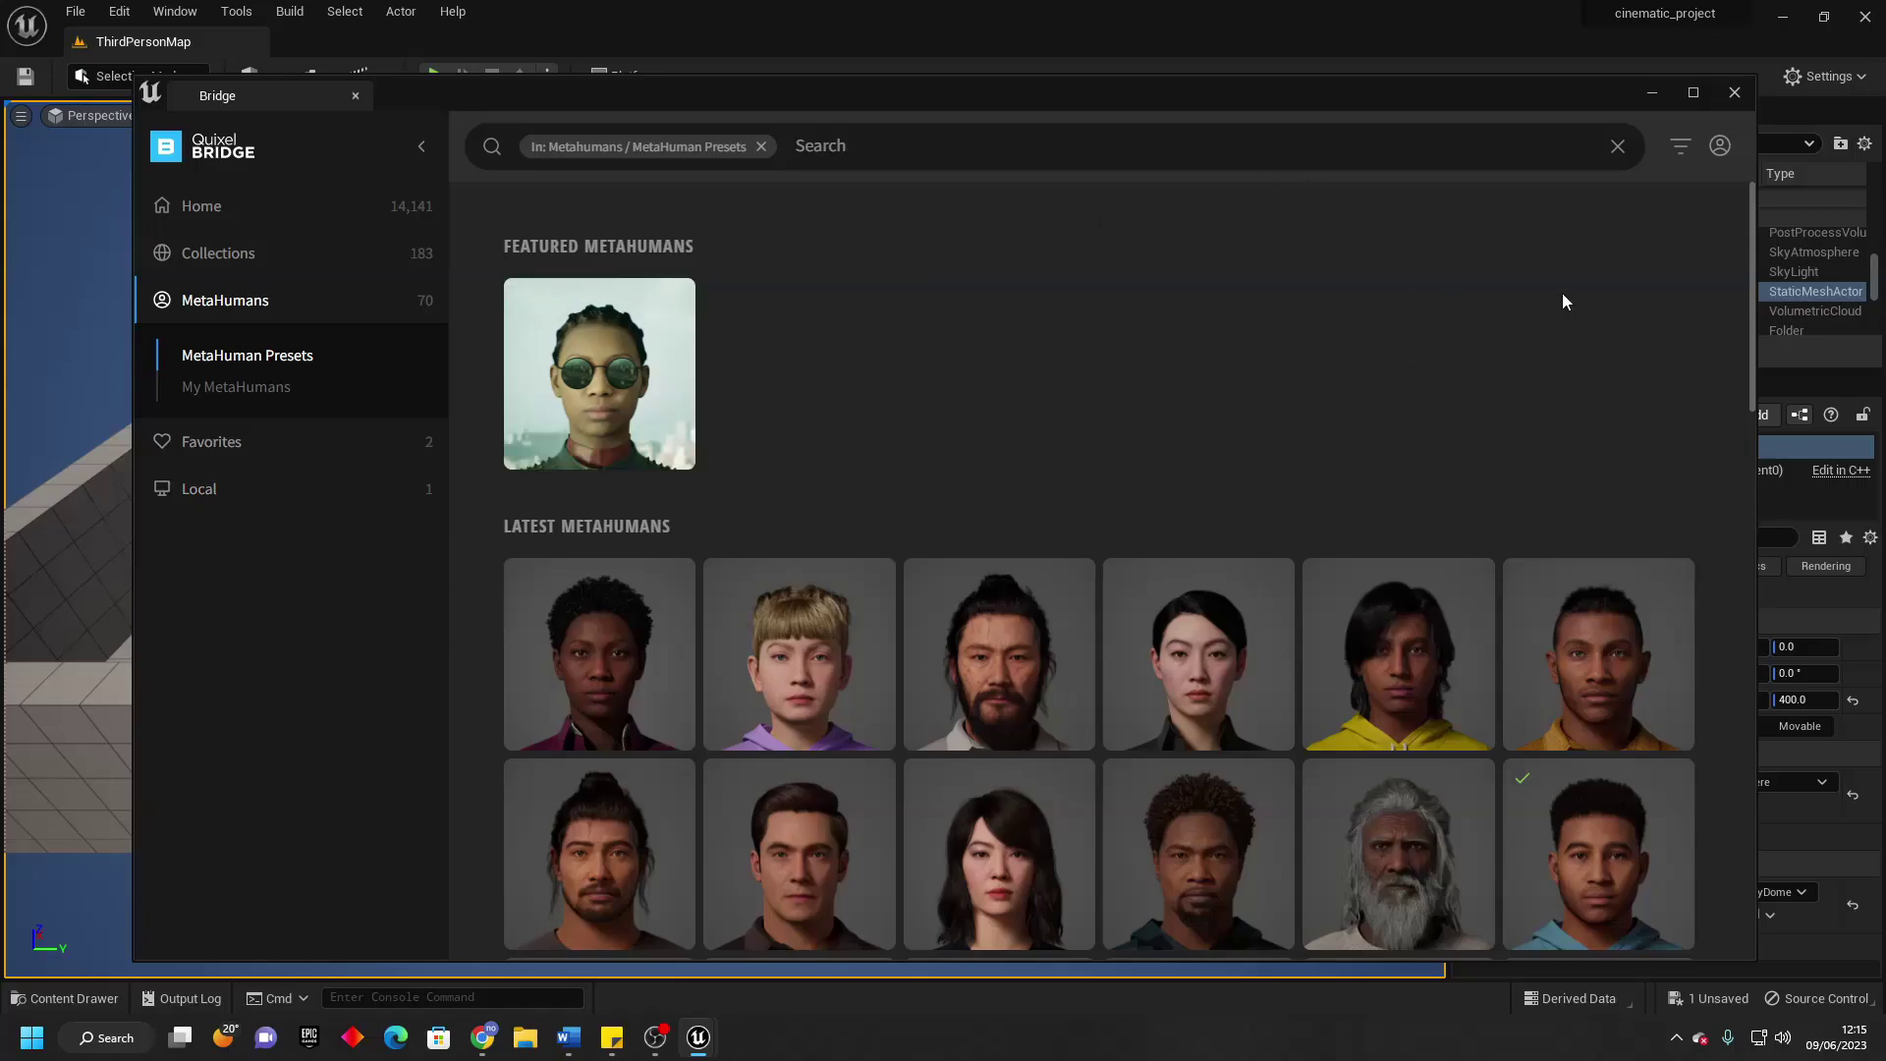
pyautogui.scroll(-6, 1547, 301)
pyautogui.scroll(3, 1508, 329)
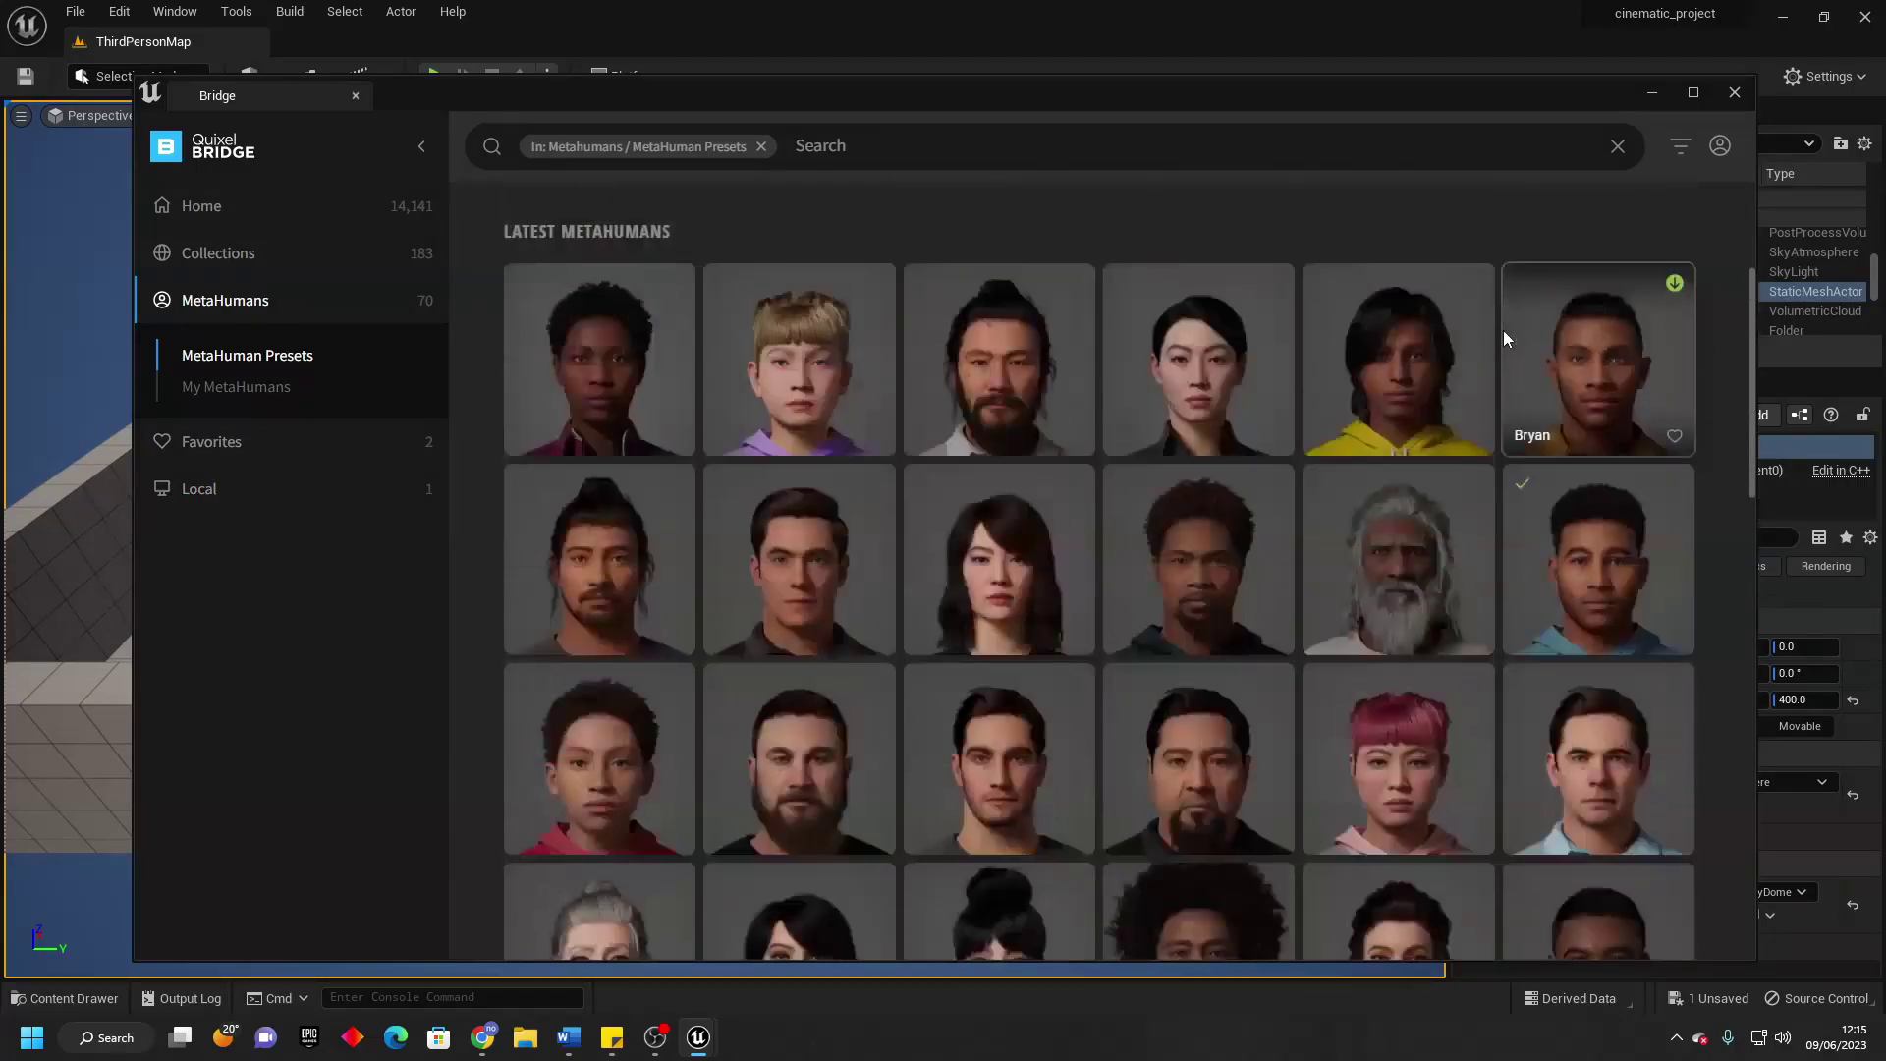
pyautogui.click(1585, 542)
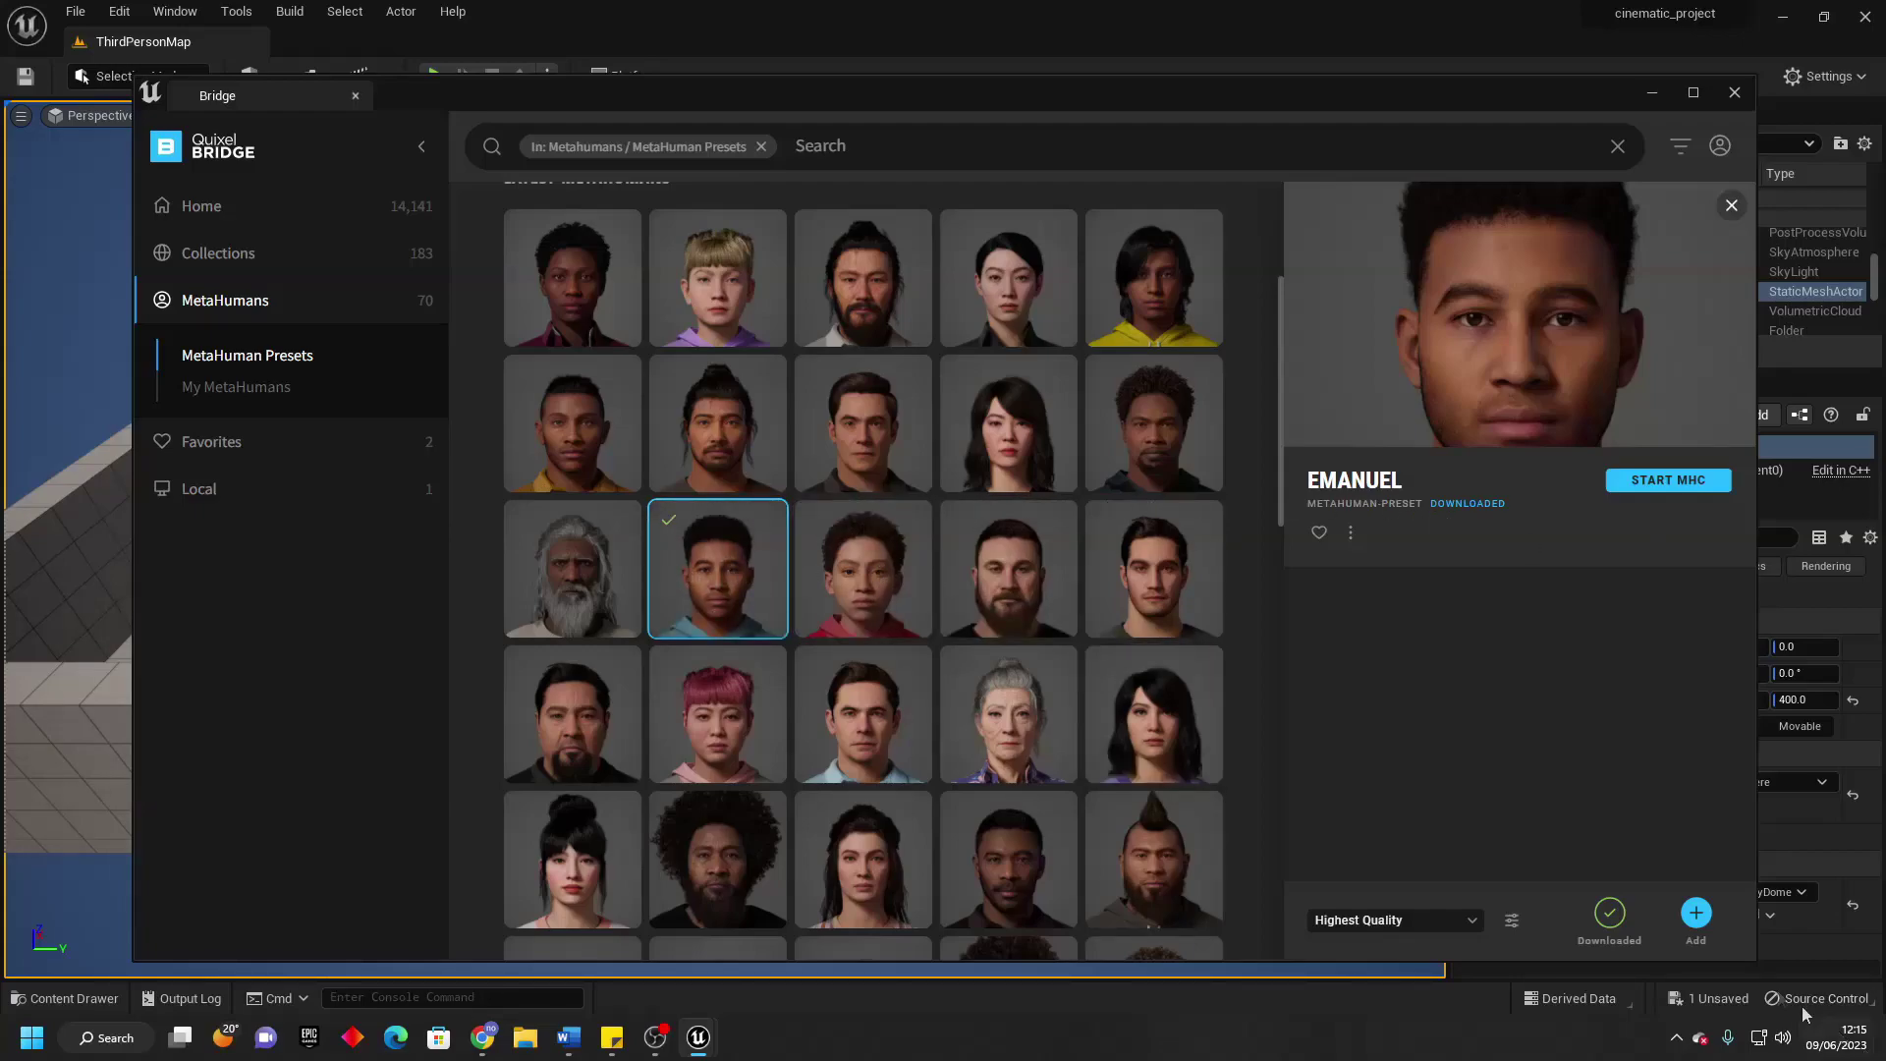
pyautogui.click(1695, 912)
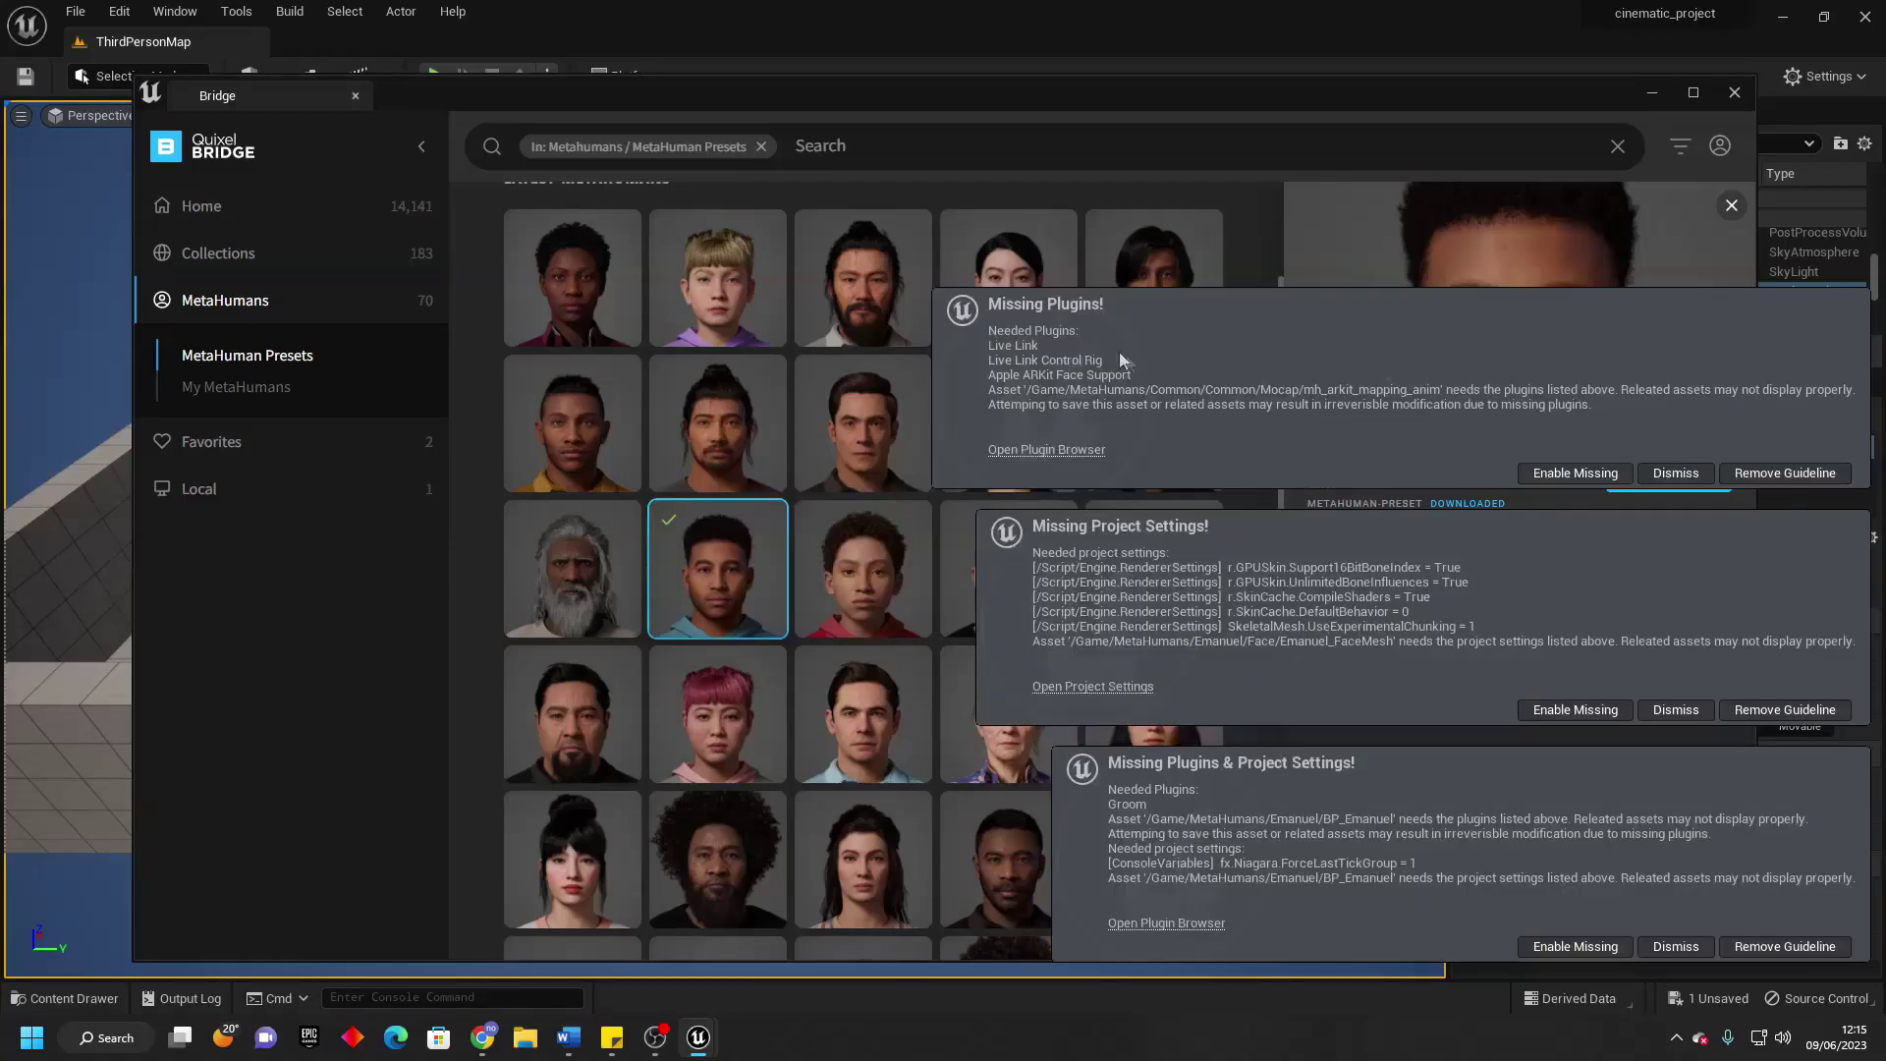
# Enable all missing plugins and project settings the MetaHuman needs, and restart the editor, saving the MF_Idle changes.
pyautogui.click(1583, 475)
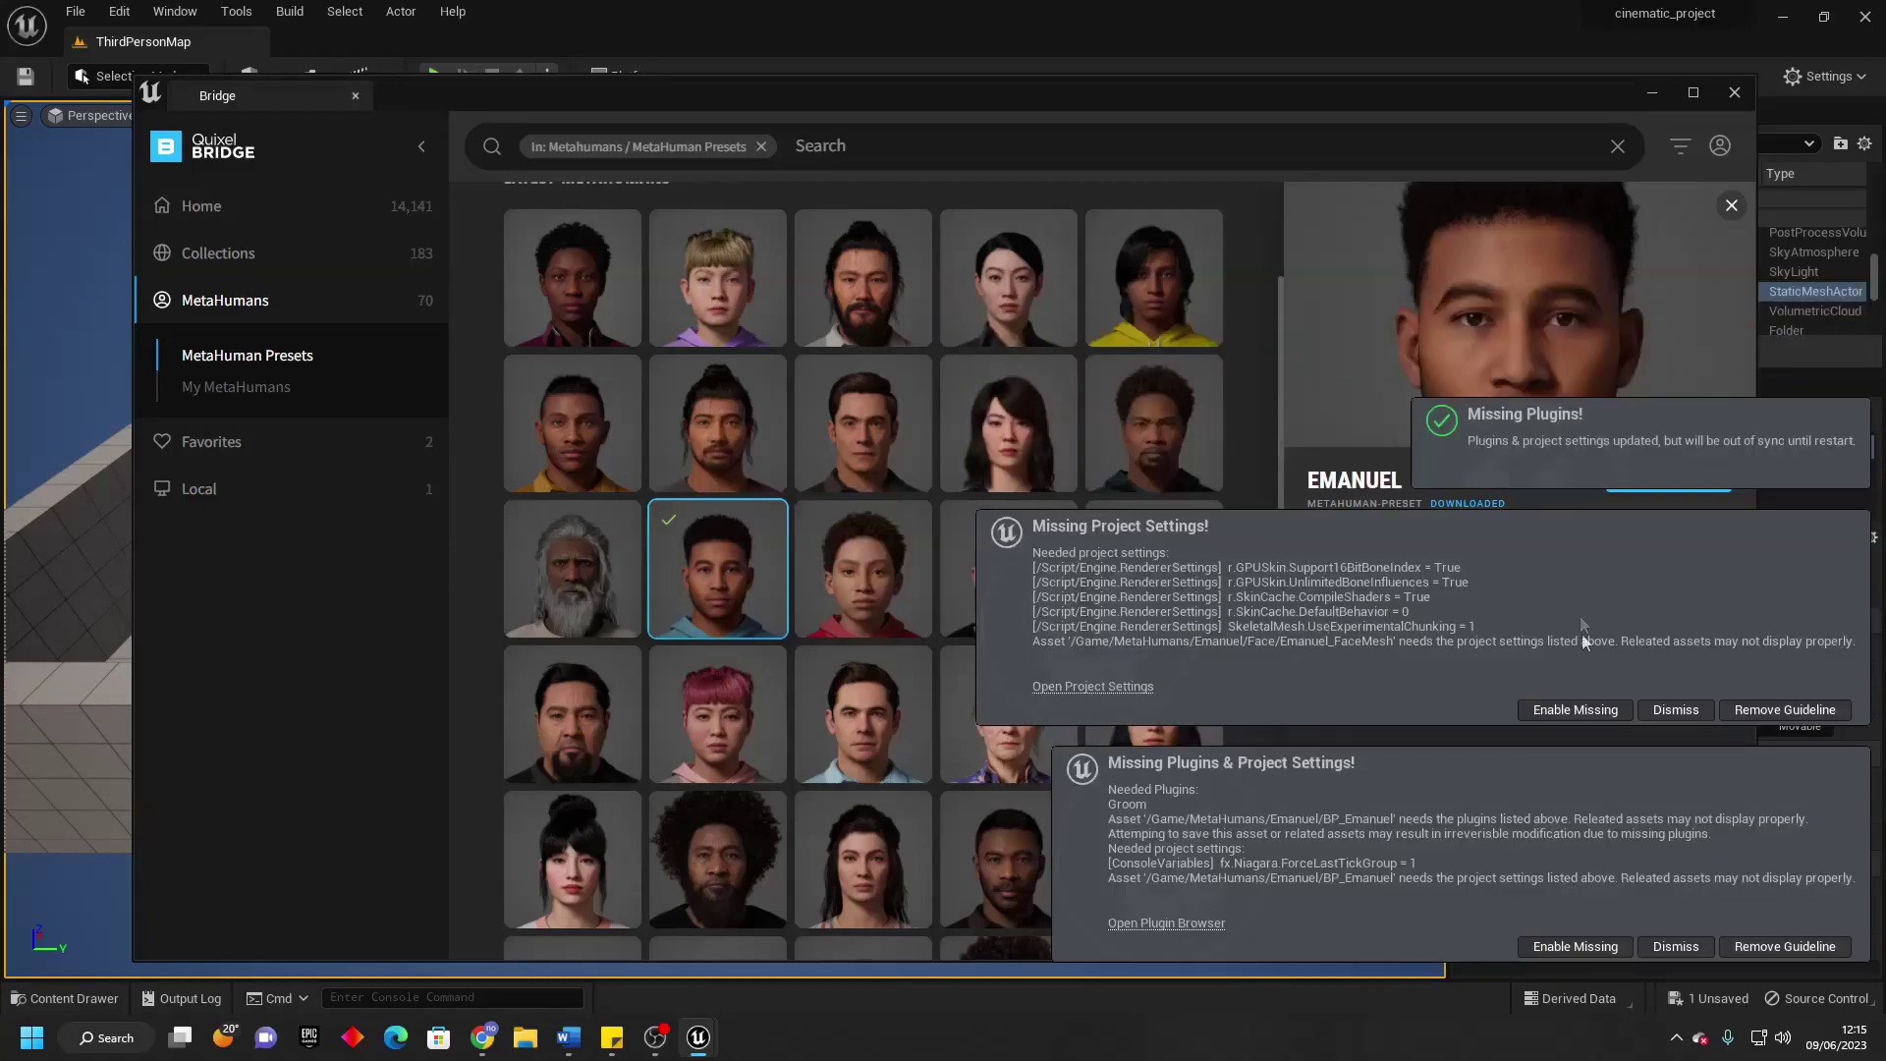
pyautogui.click(1583, 707)
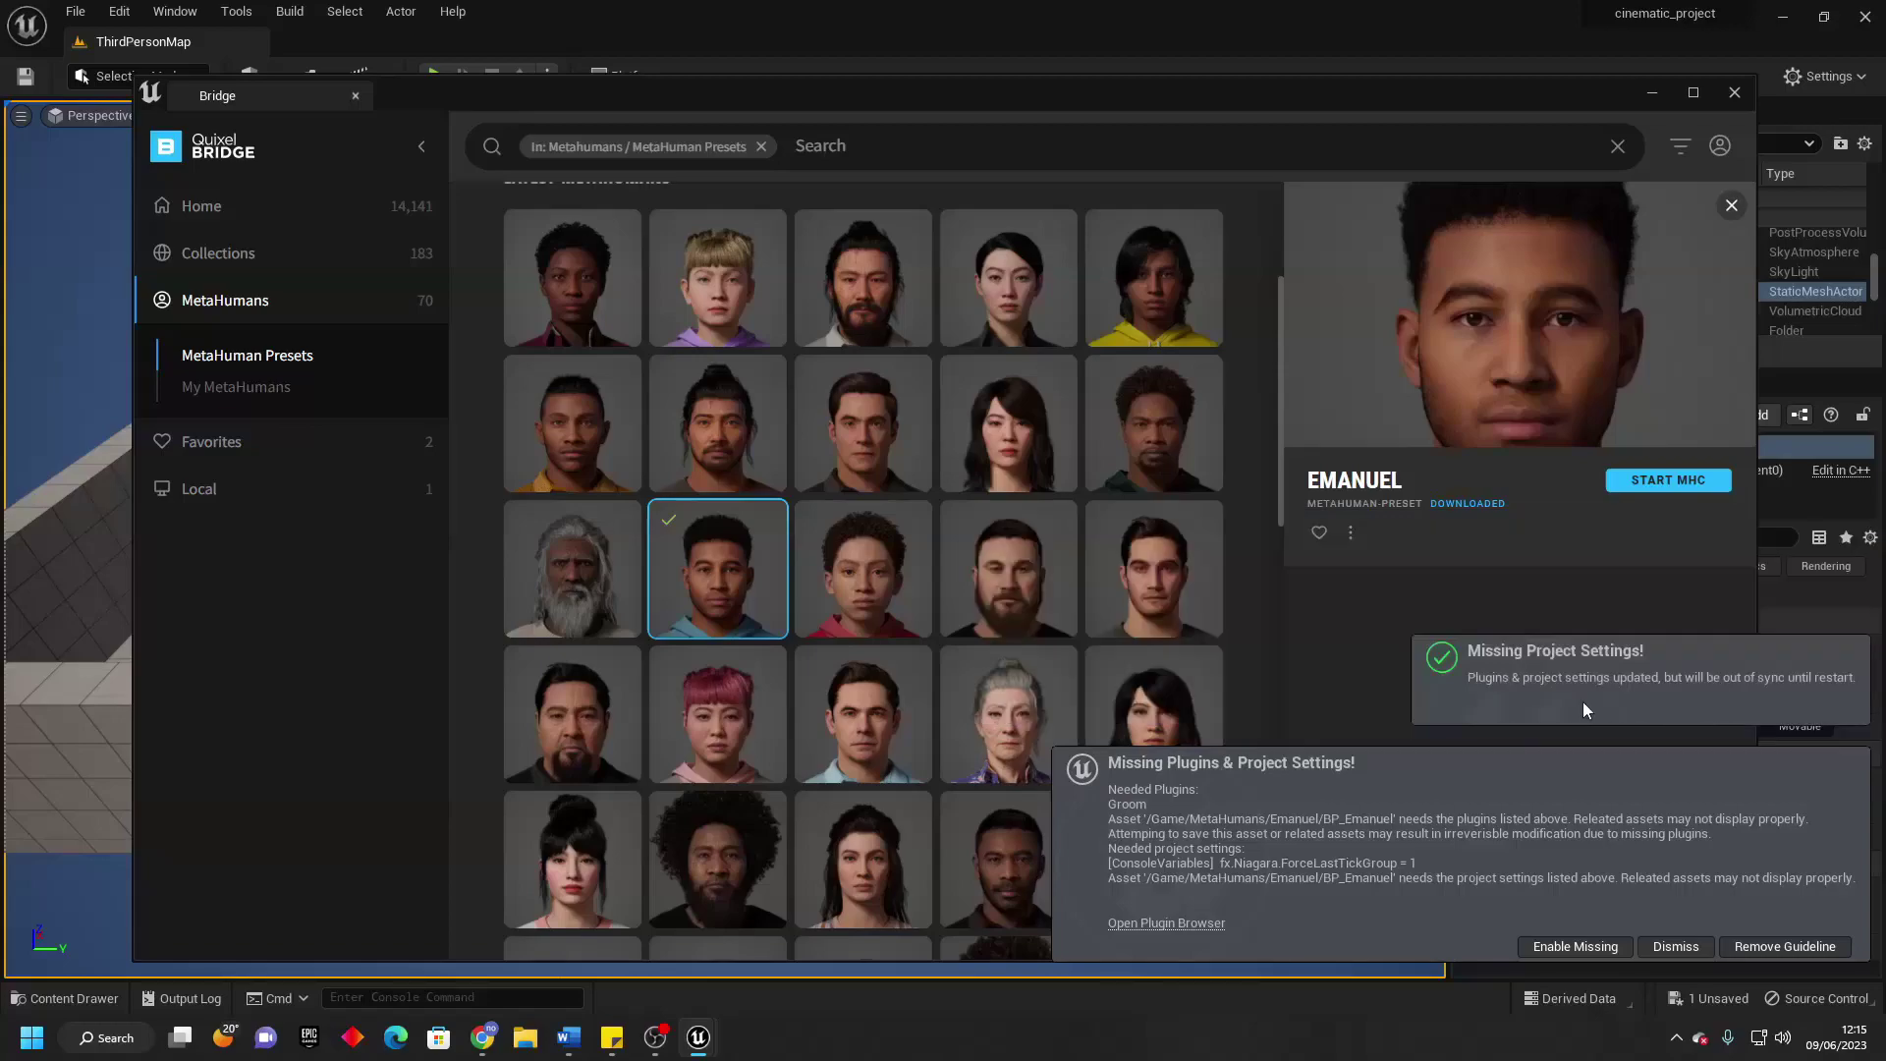
pyautogui.click(1617, 949)
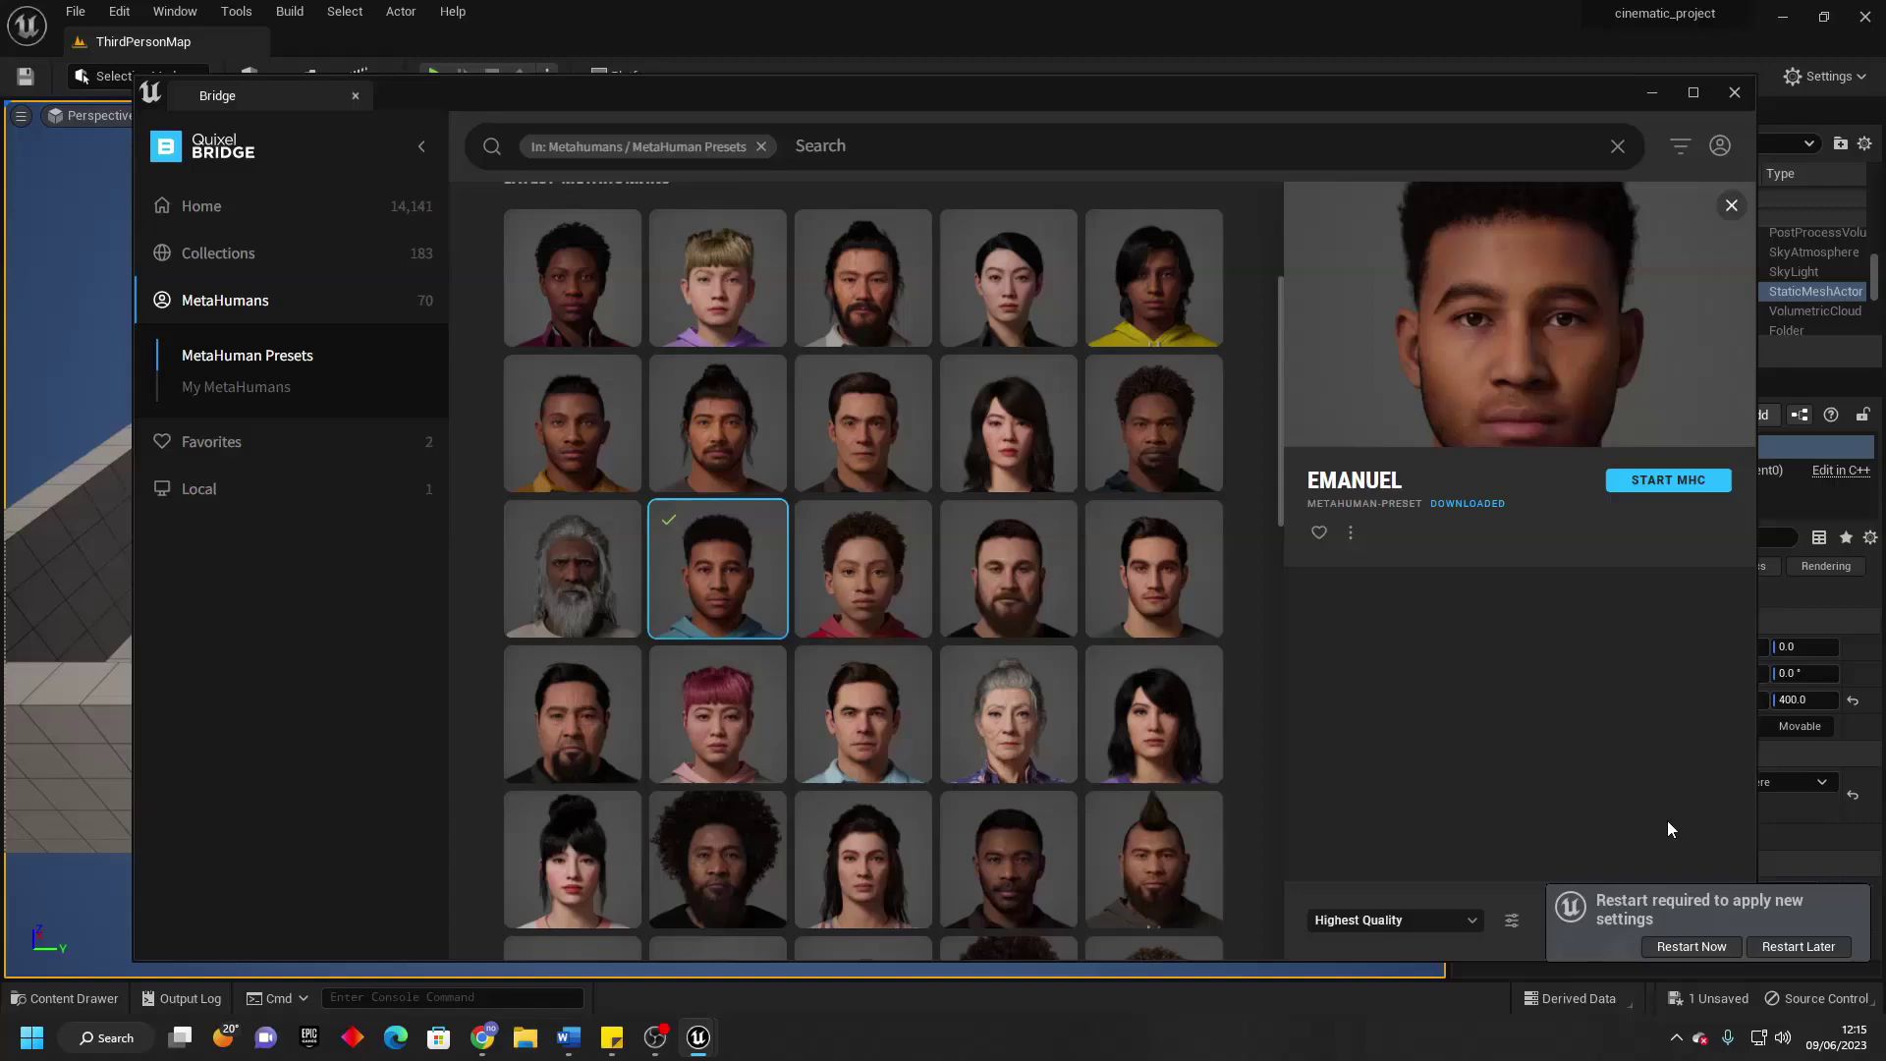
pyautogui.click(1678, 949)
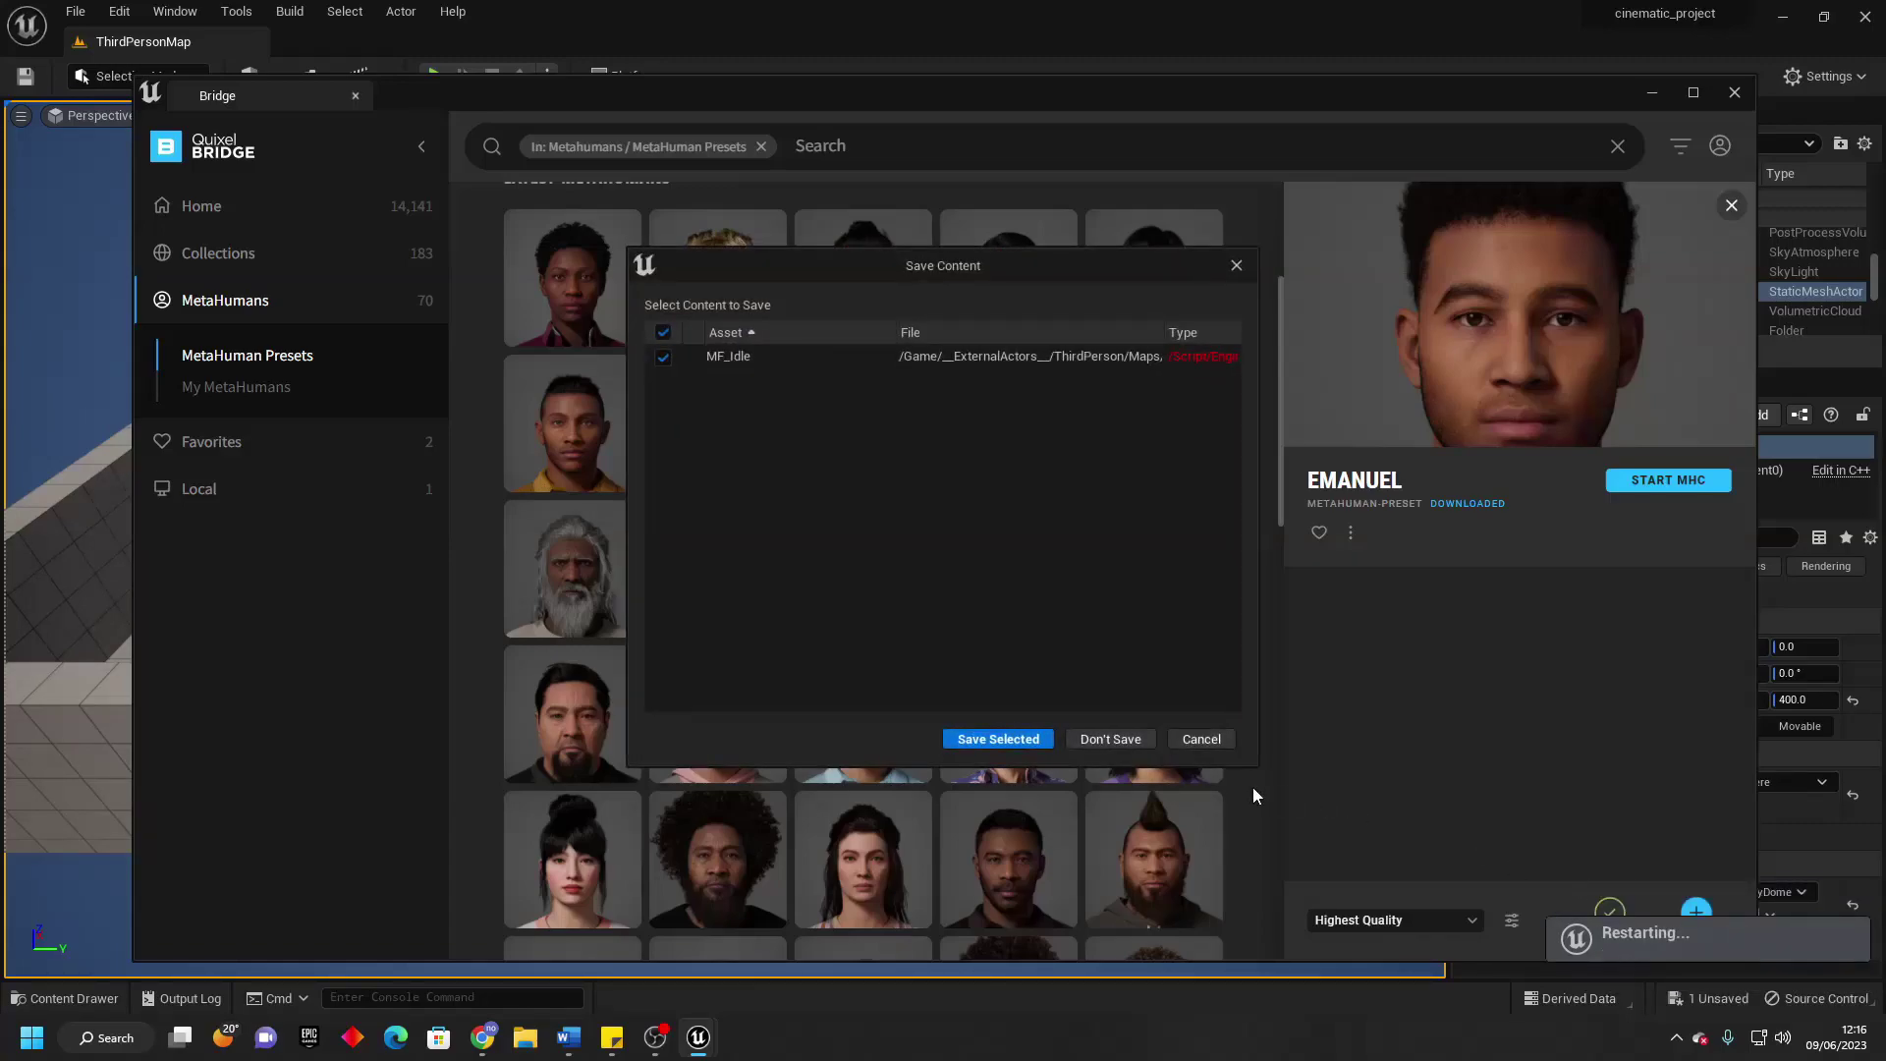
pyautogui.click(998, 738)
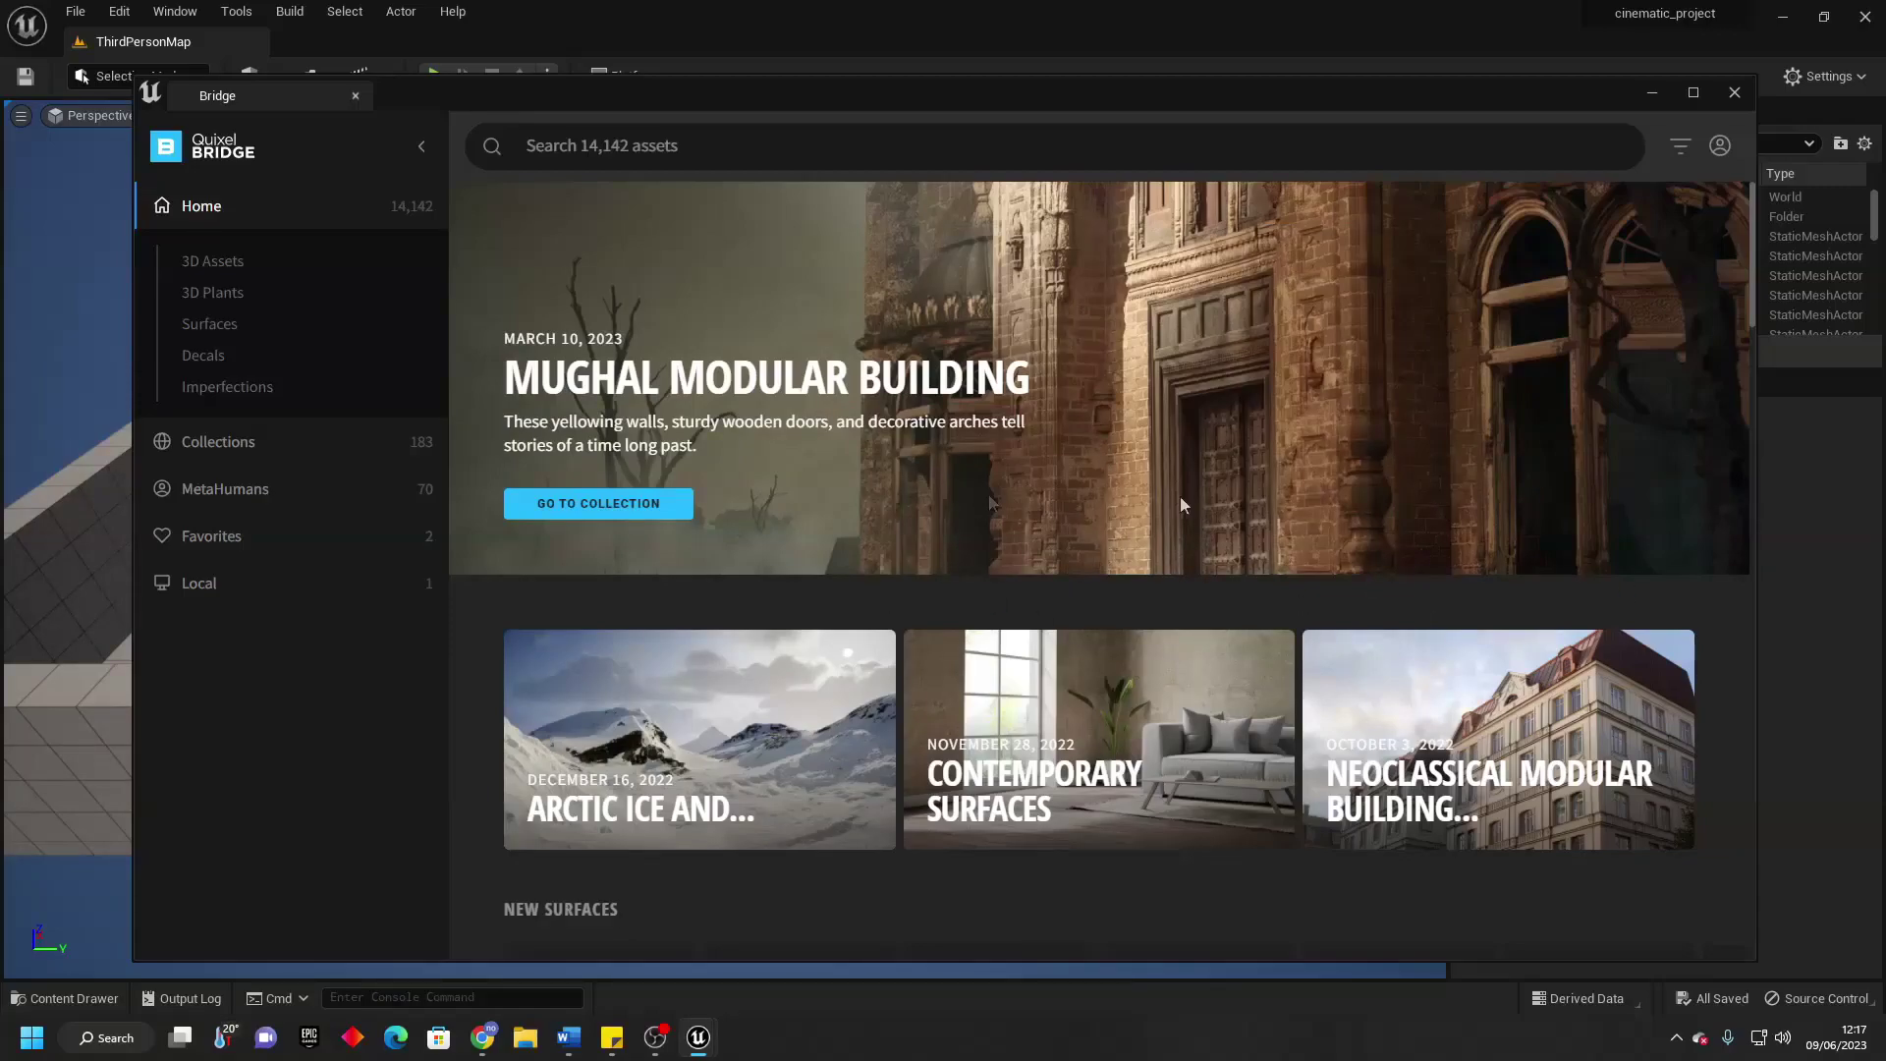
# Download the custom Hana character from My MetaHumans at medium quality and add it to the project.
pyautogui.click(324, 491)
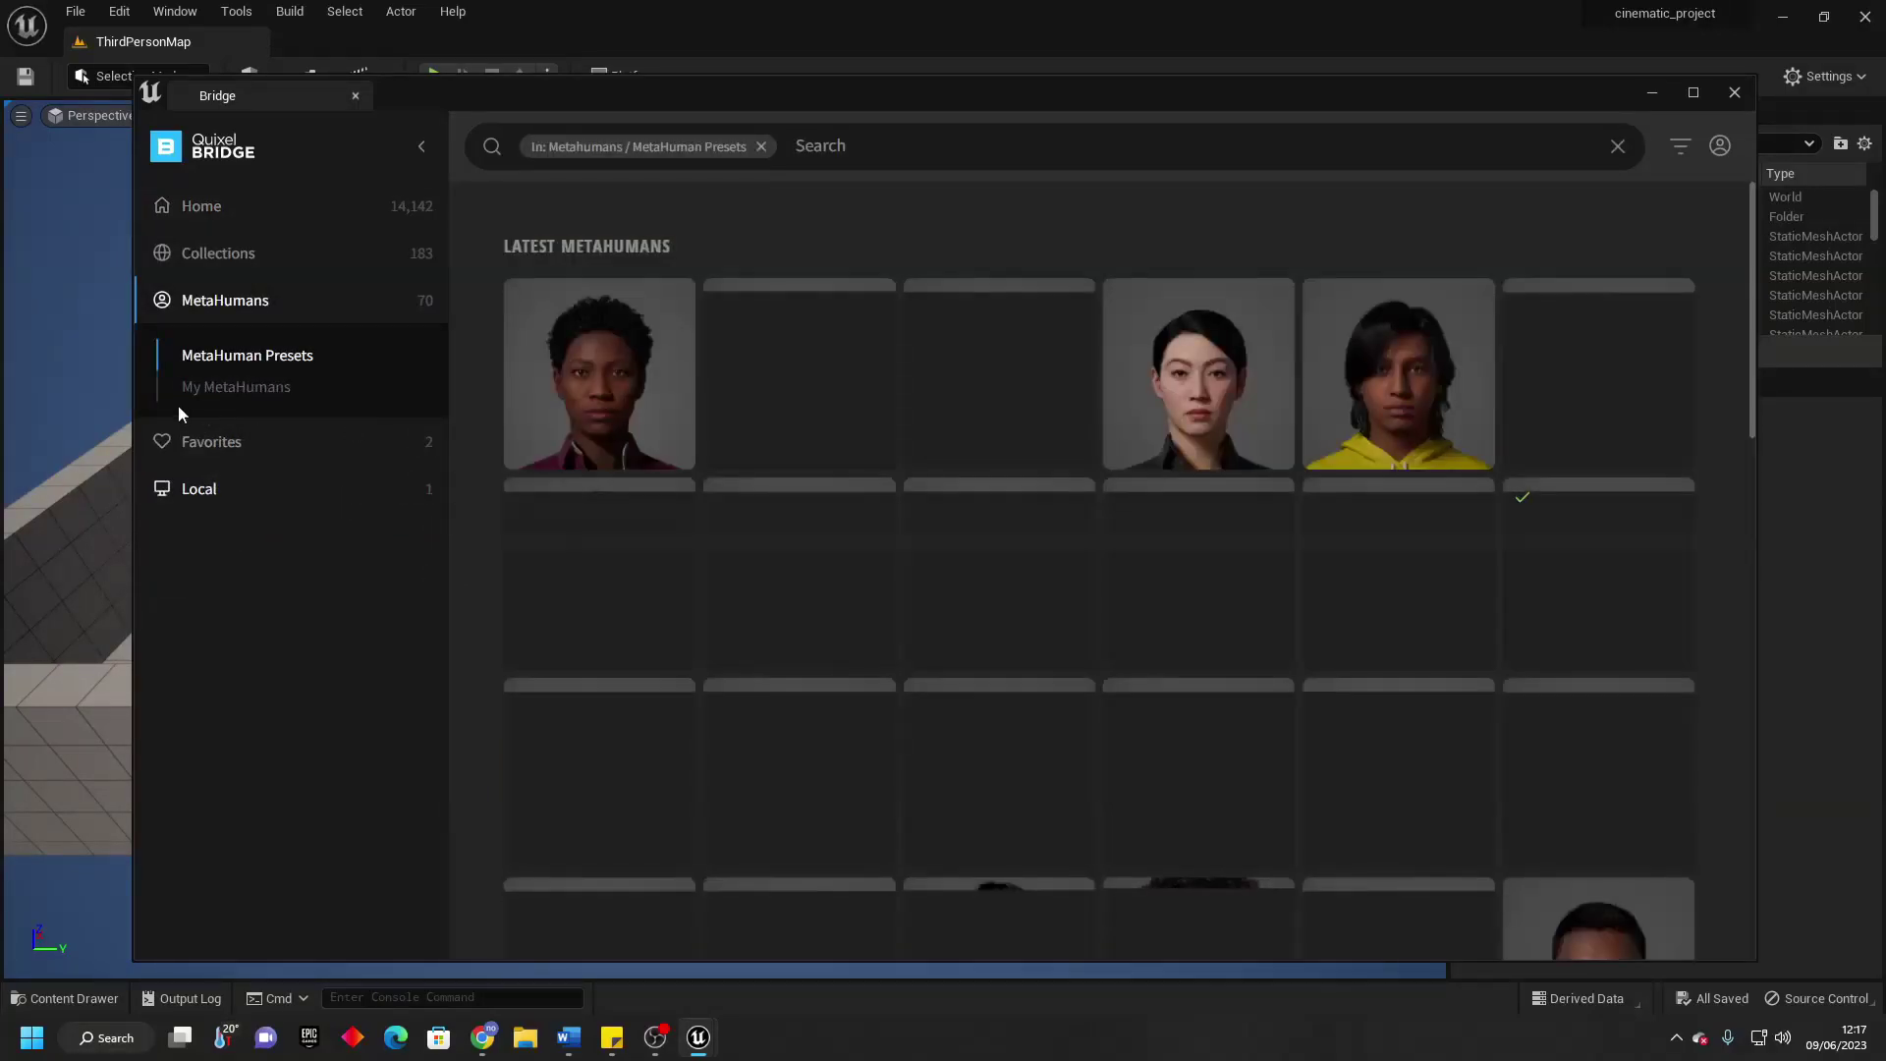
pyautogui.click(211, 393)
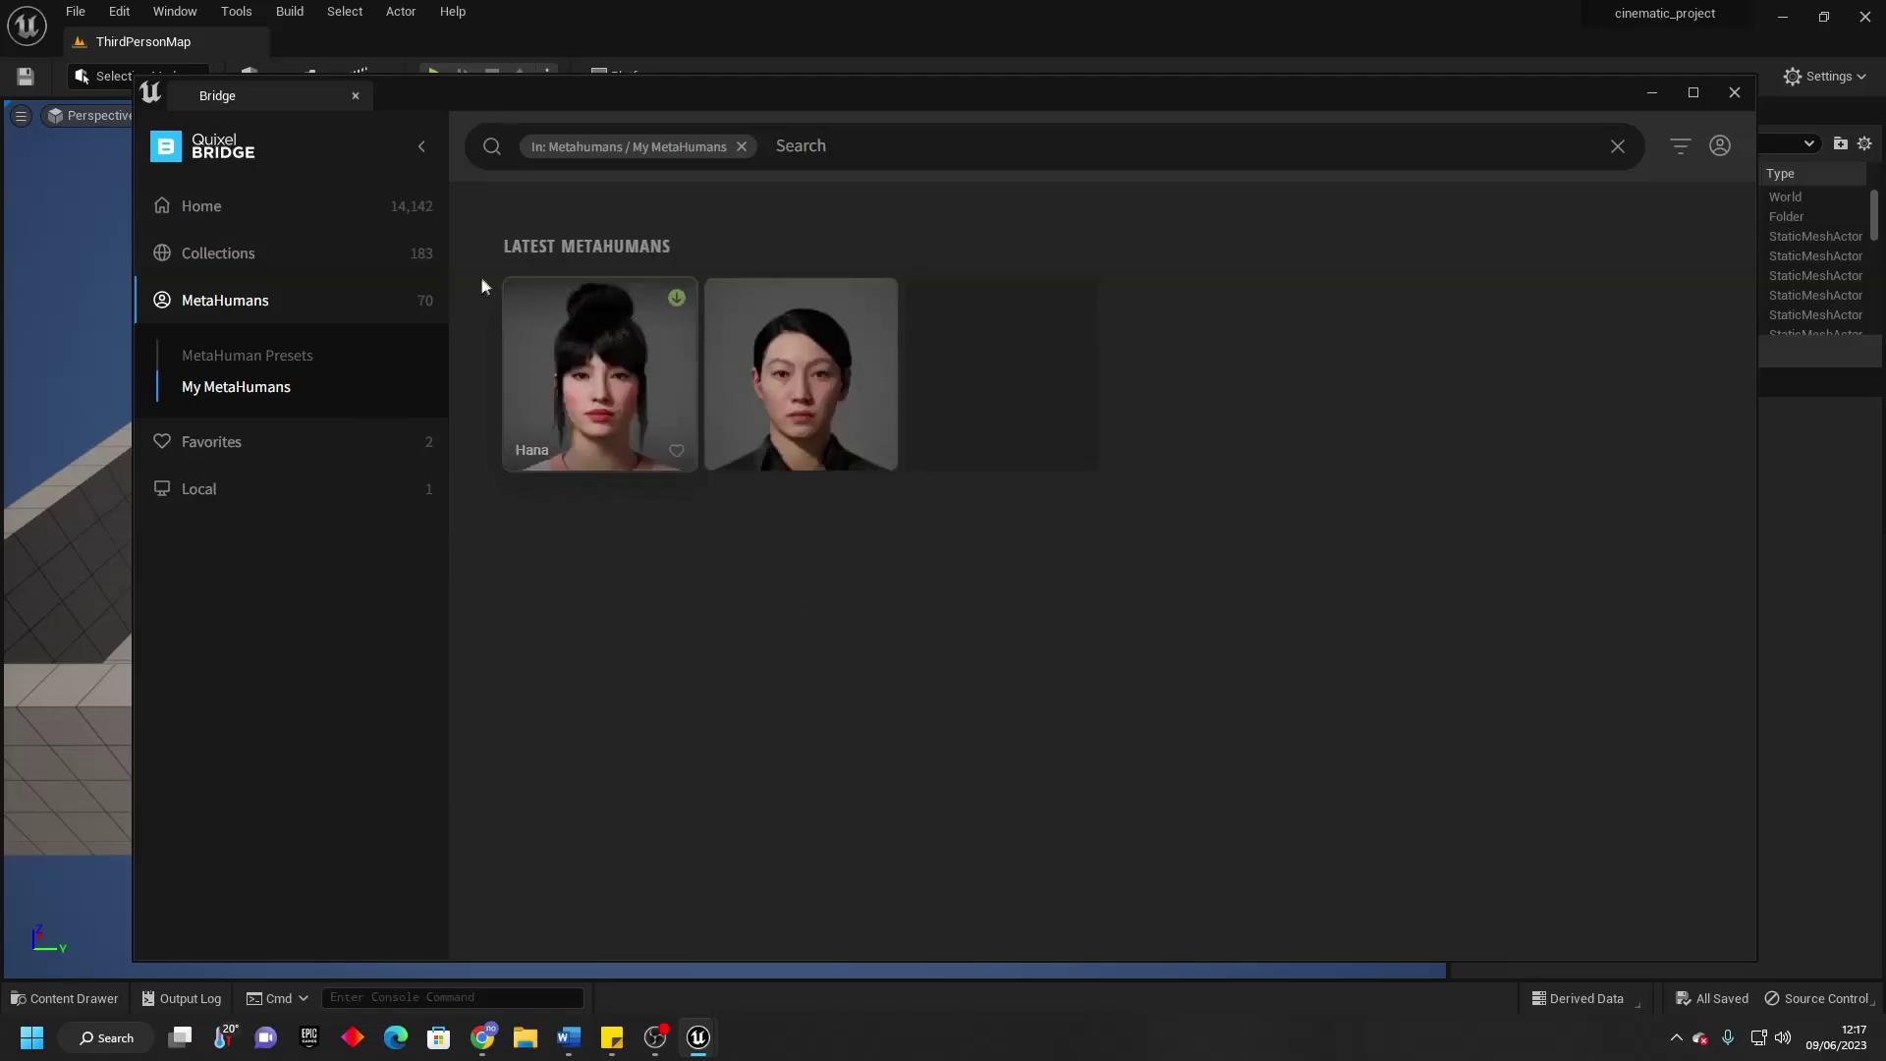
pyautogui.click(628, 345)
pyautogui.click(1371, 923)
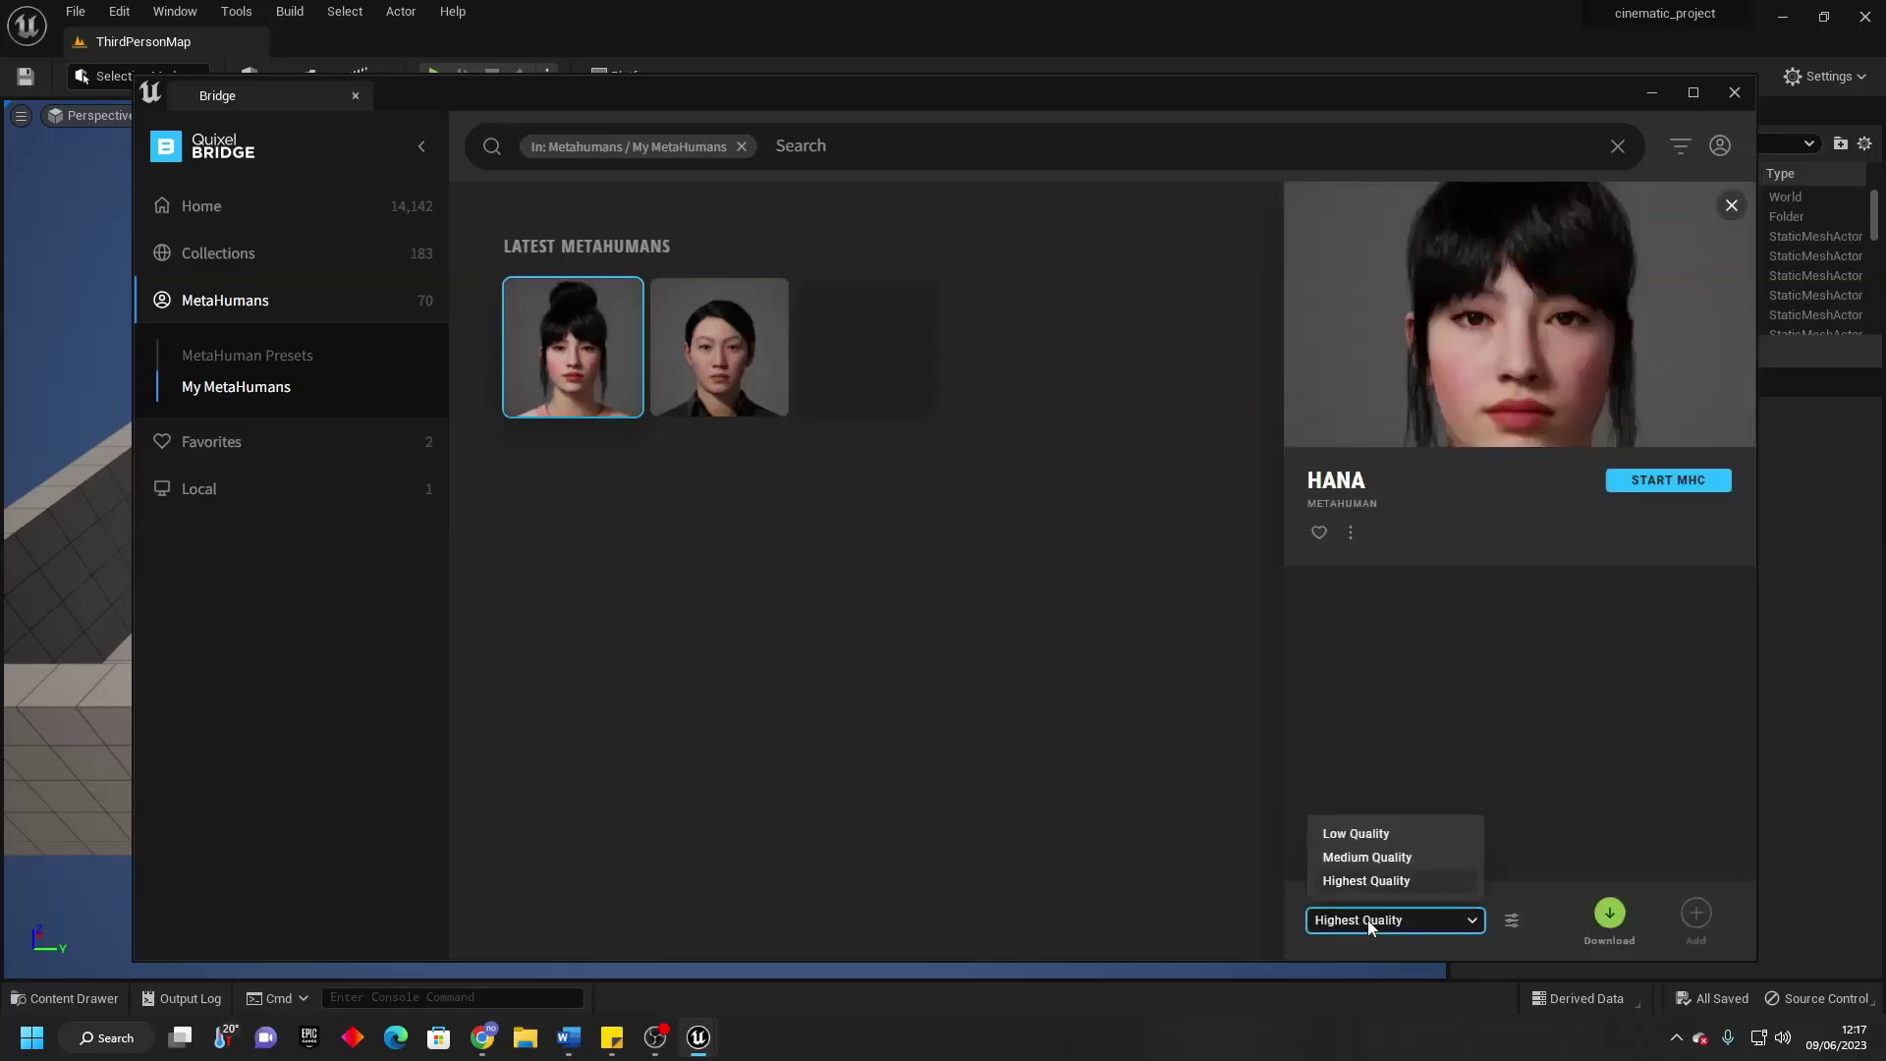
pyautogui.click(1380, 857)
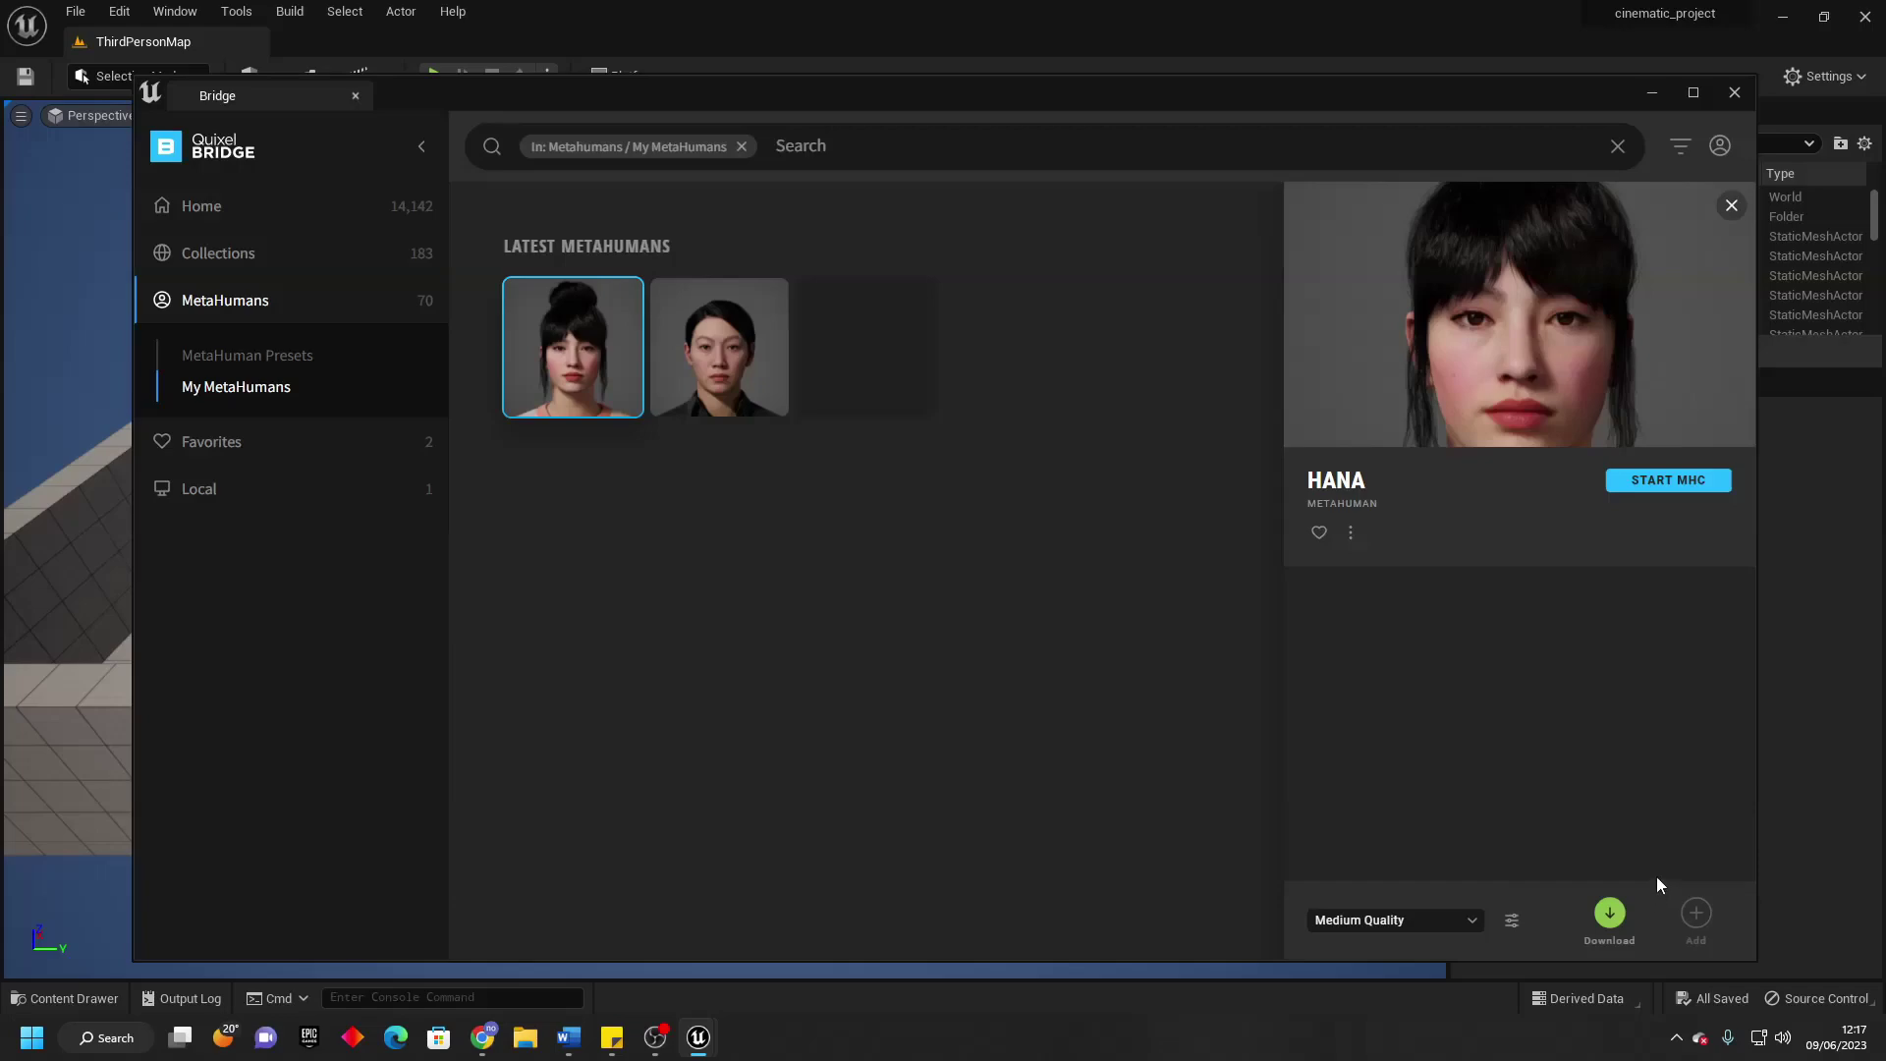
pyautogui.click(1610, 915)
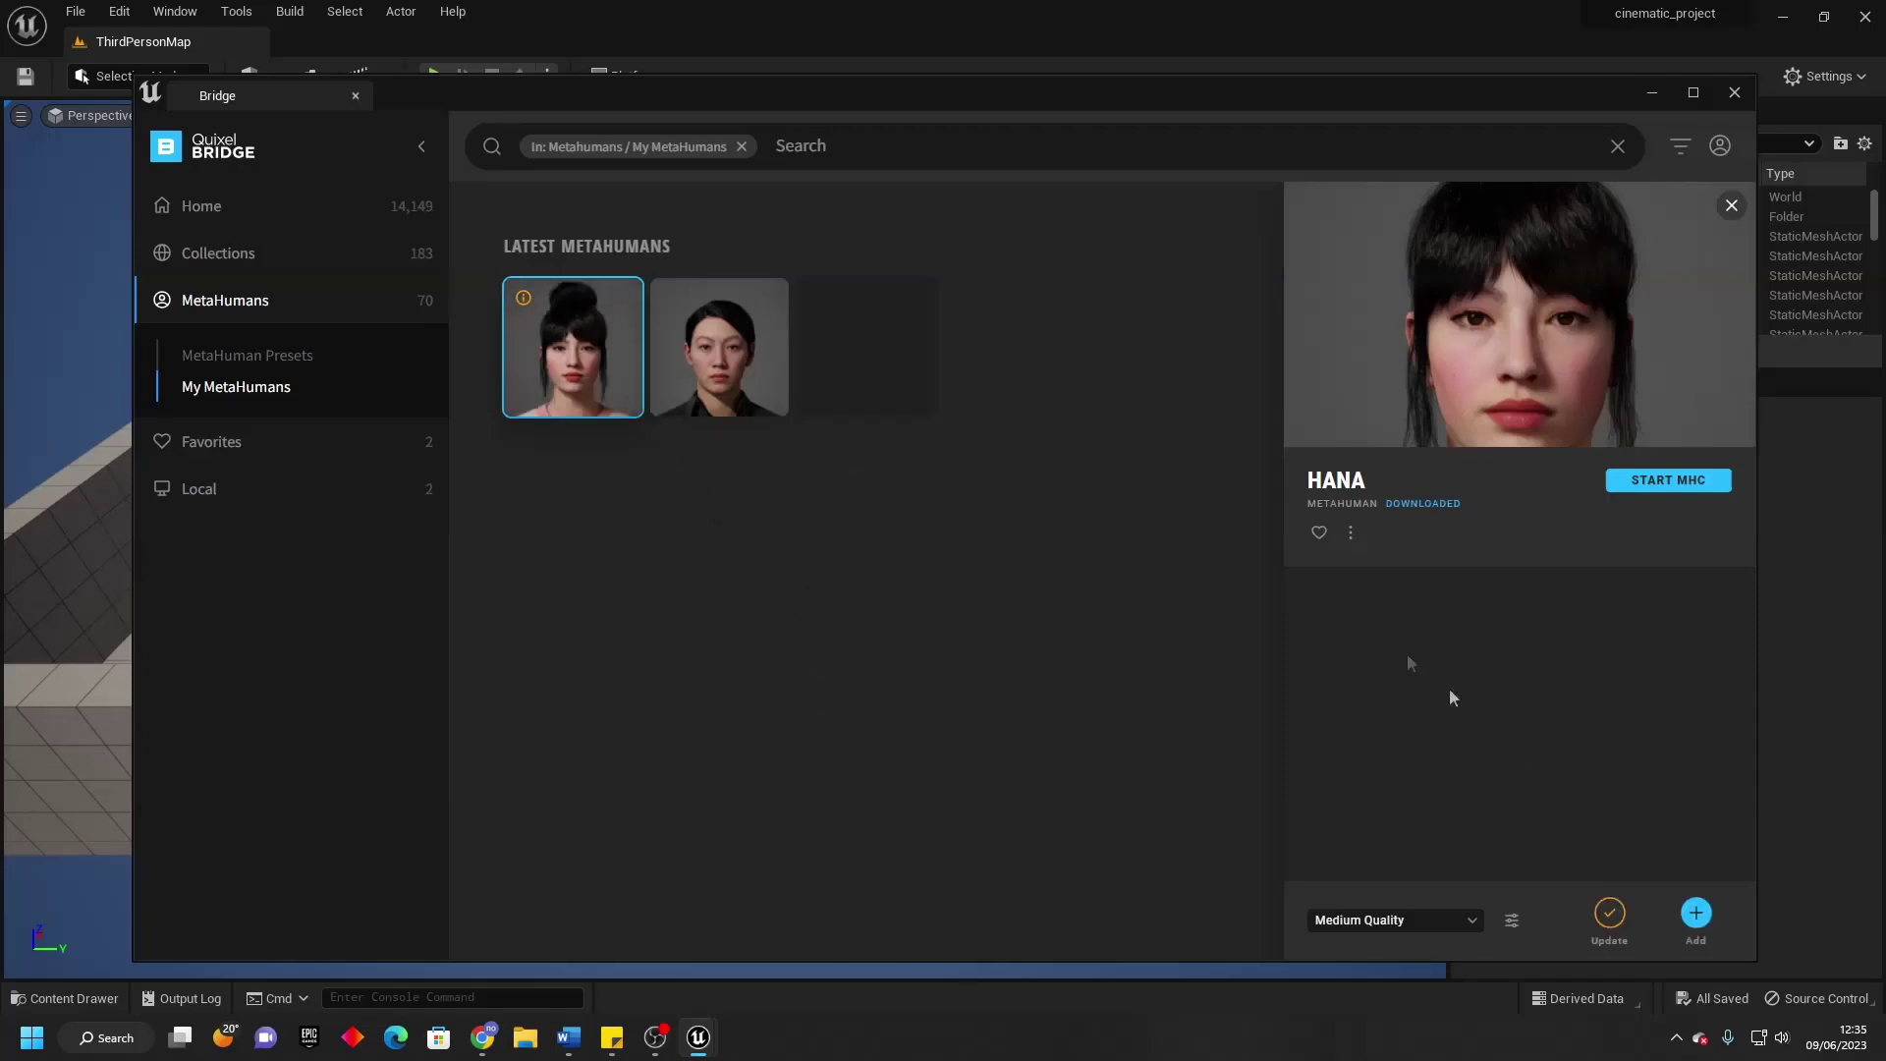
pyautogui.click(1696, 913)
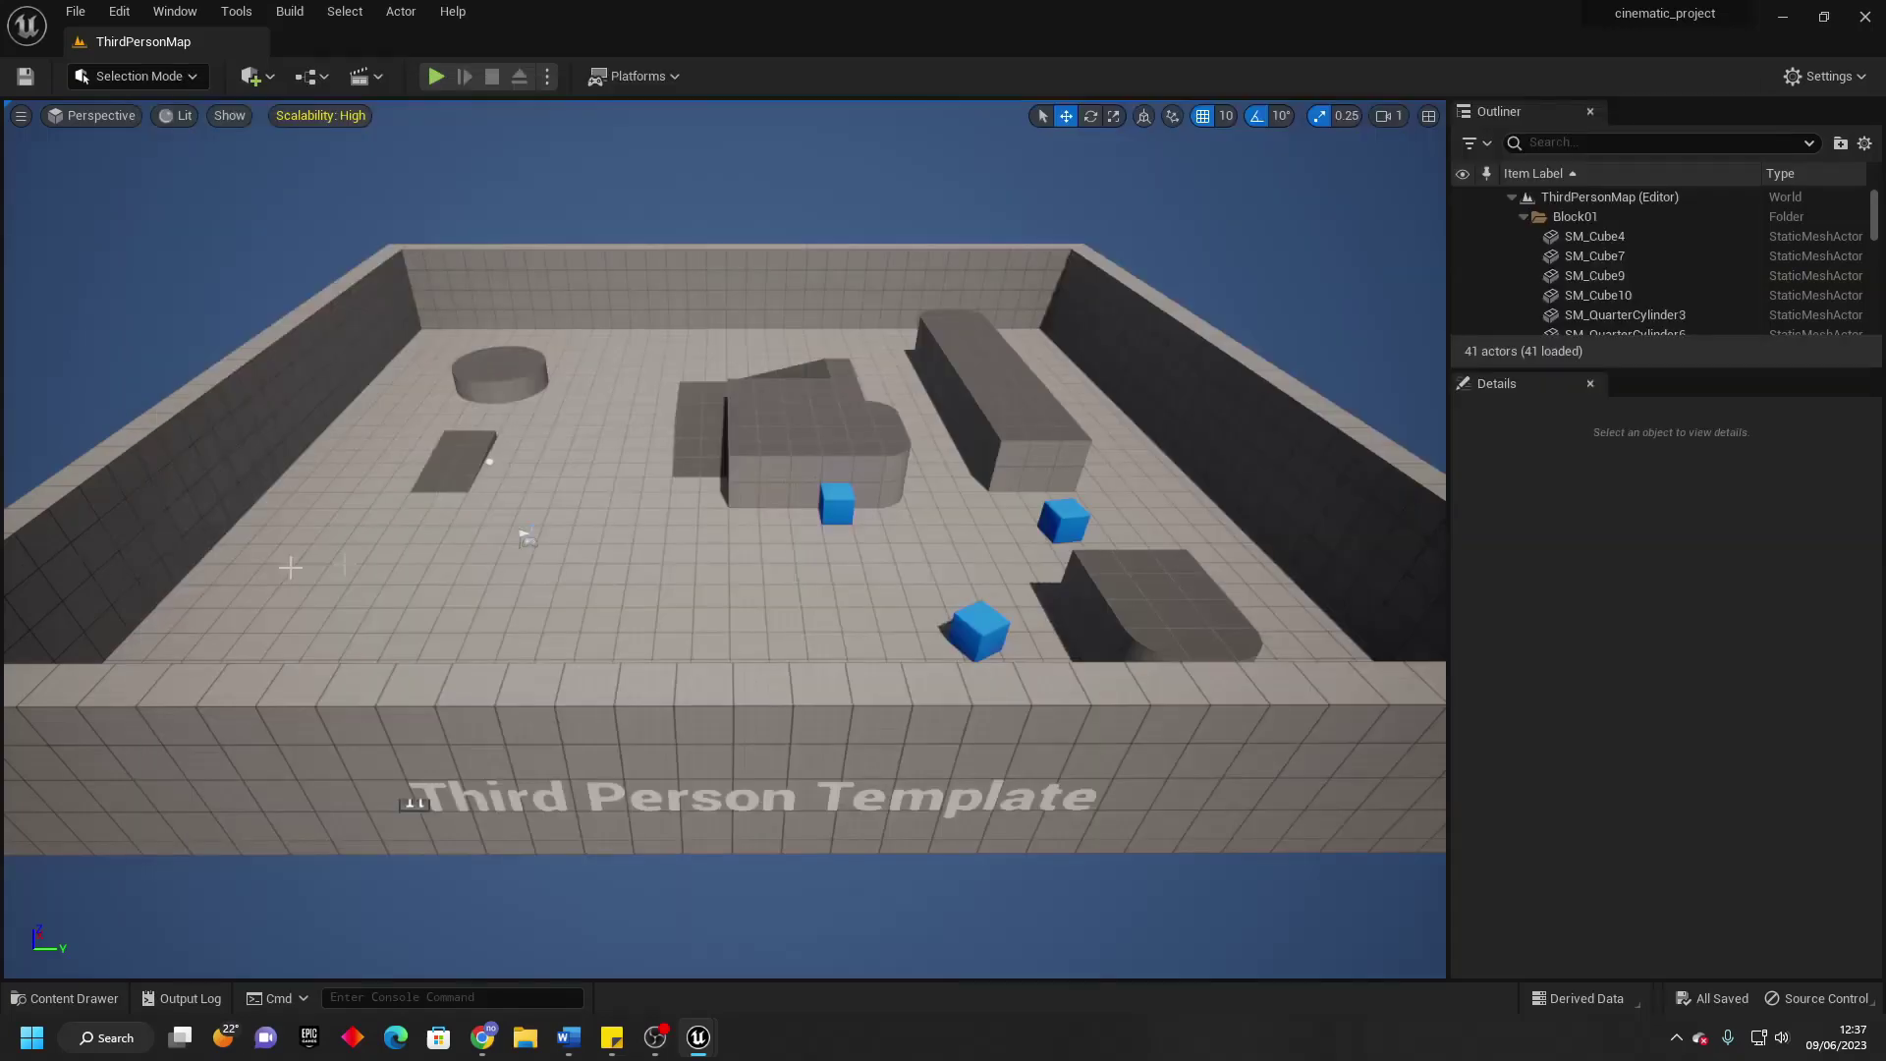
# Place the BP_Hana blueprint from the MetaHumans/Hana folder into the level.
pyautogui.click(64, 998)
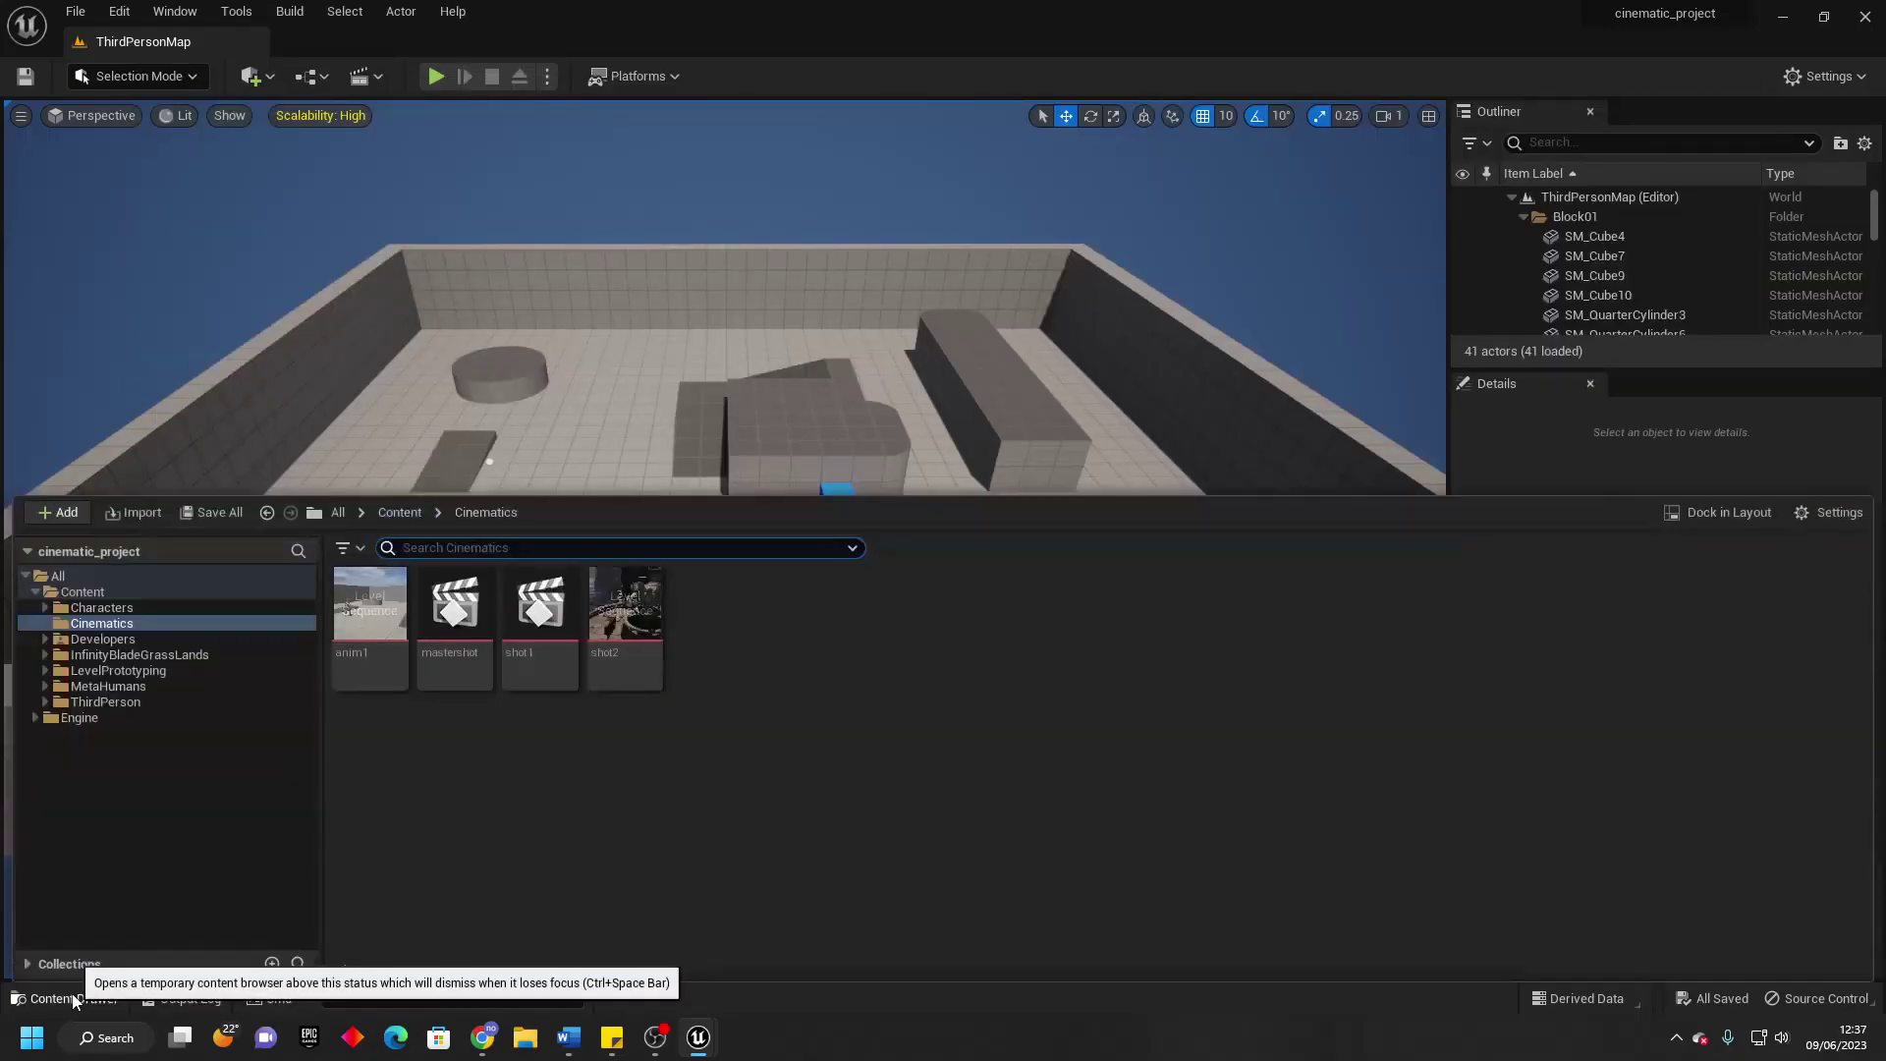
pyautogui.click(136, 685)
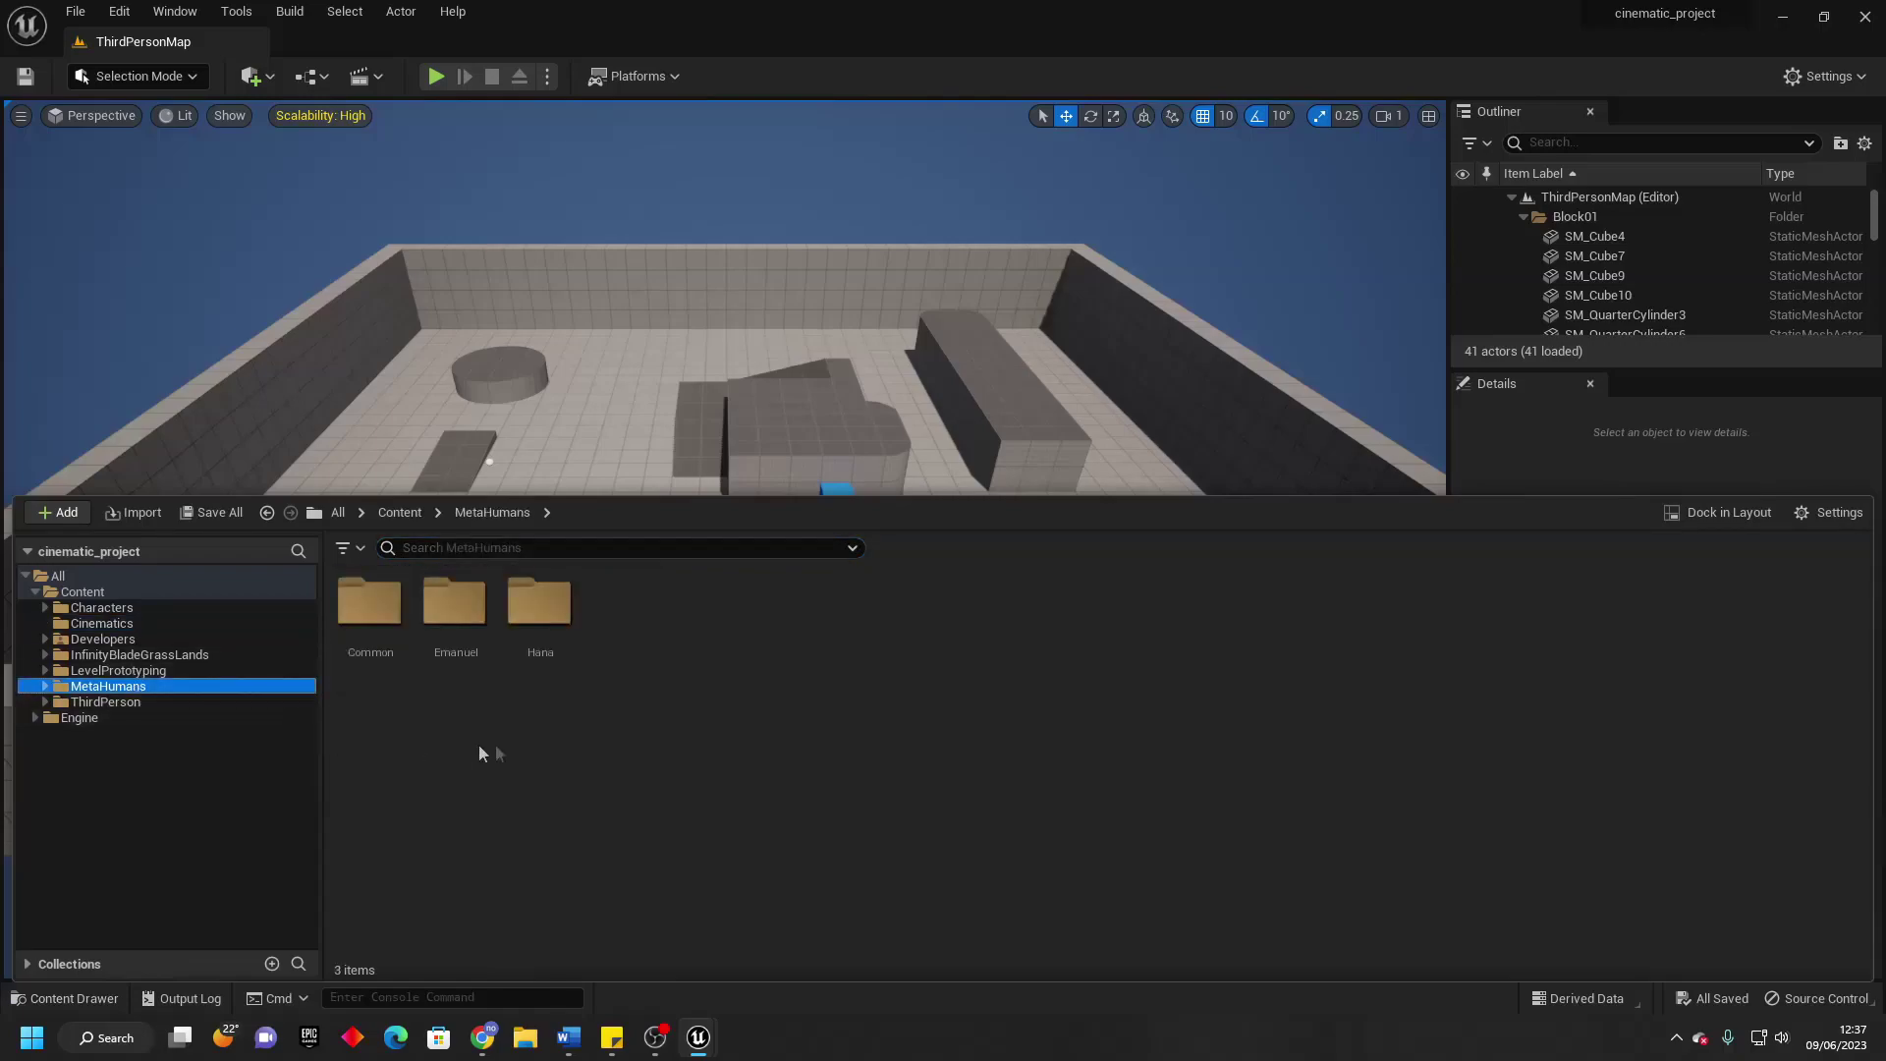
pyautogui.click(541, 616)
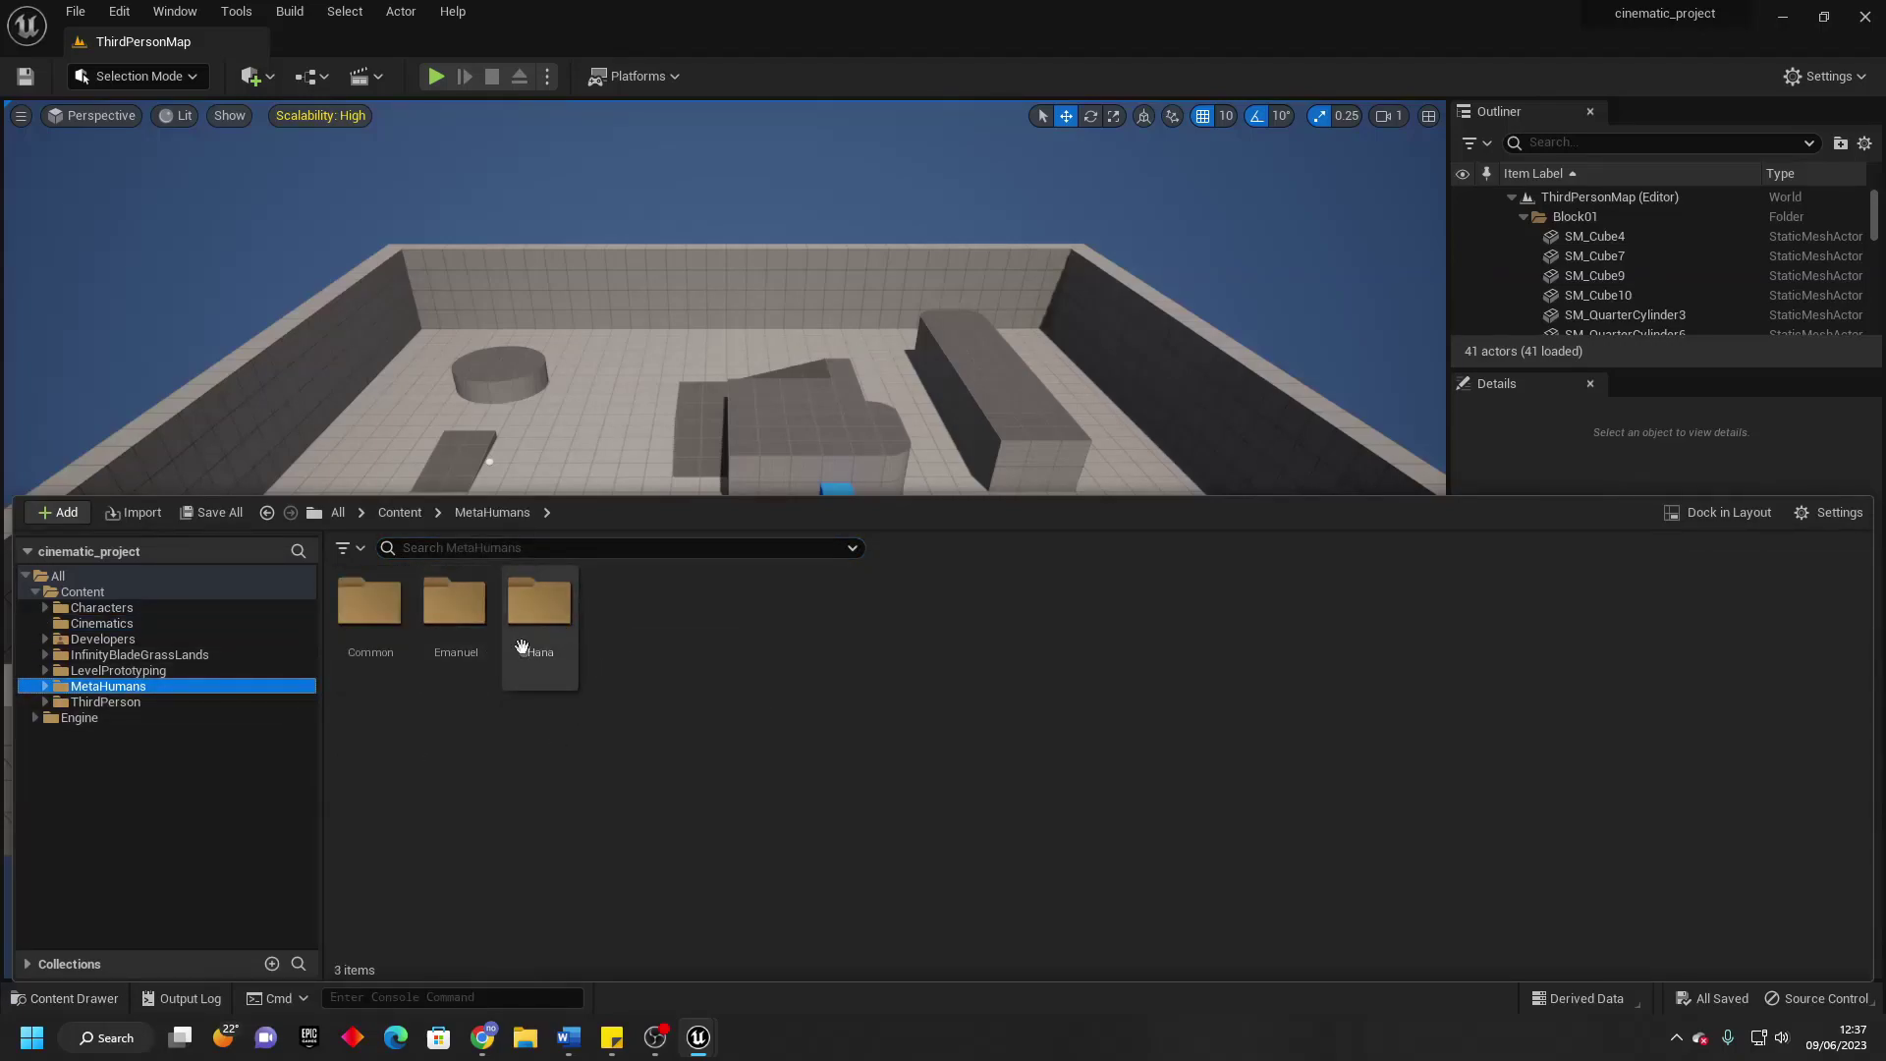
pyautogui.doubleClick(541, 616)
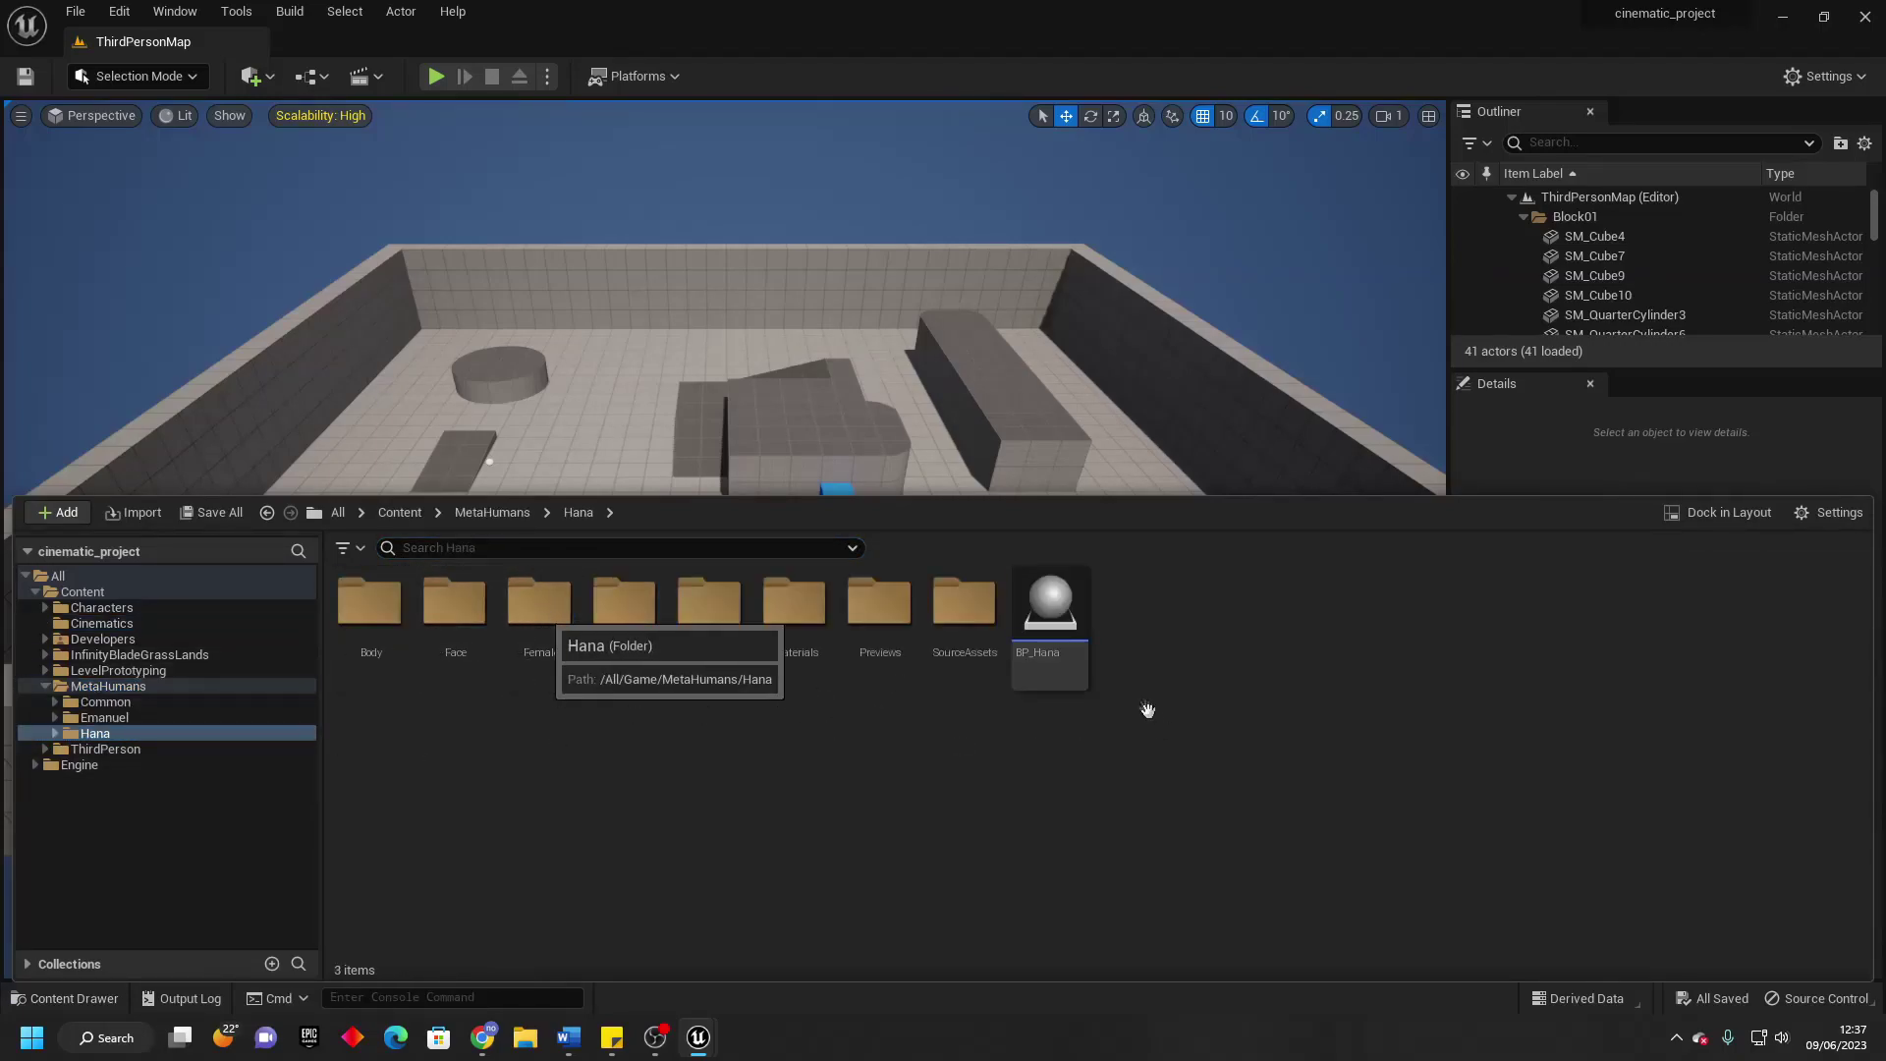
pyautogui.moveTo(1049, 625); pyautogui.dragTo(692, 442)
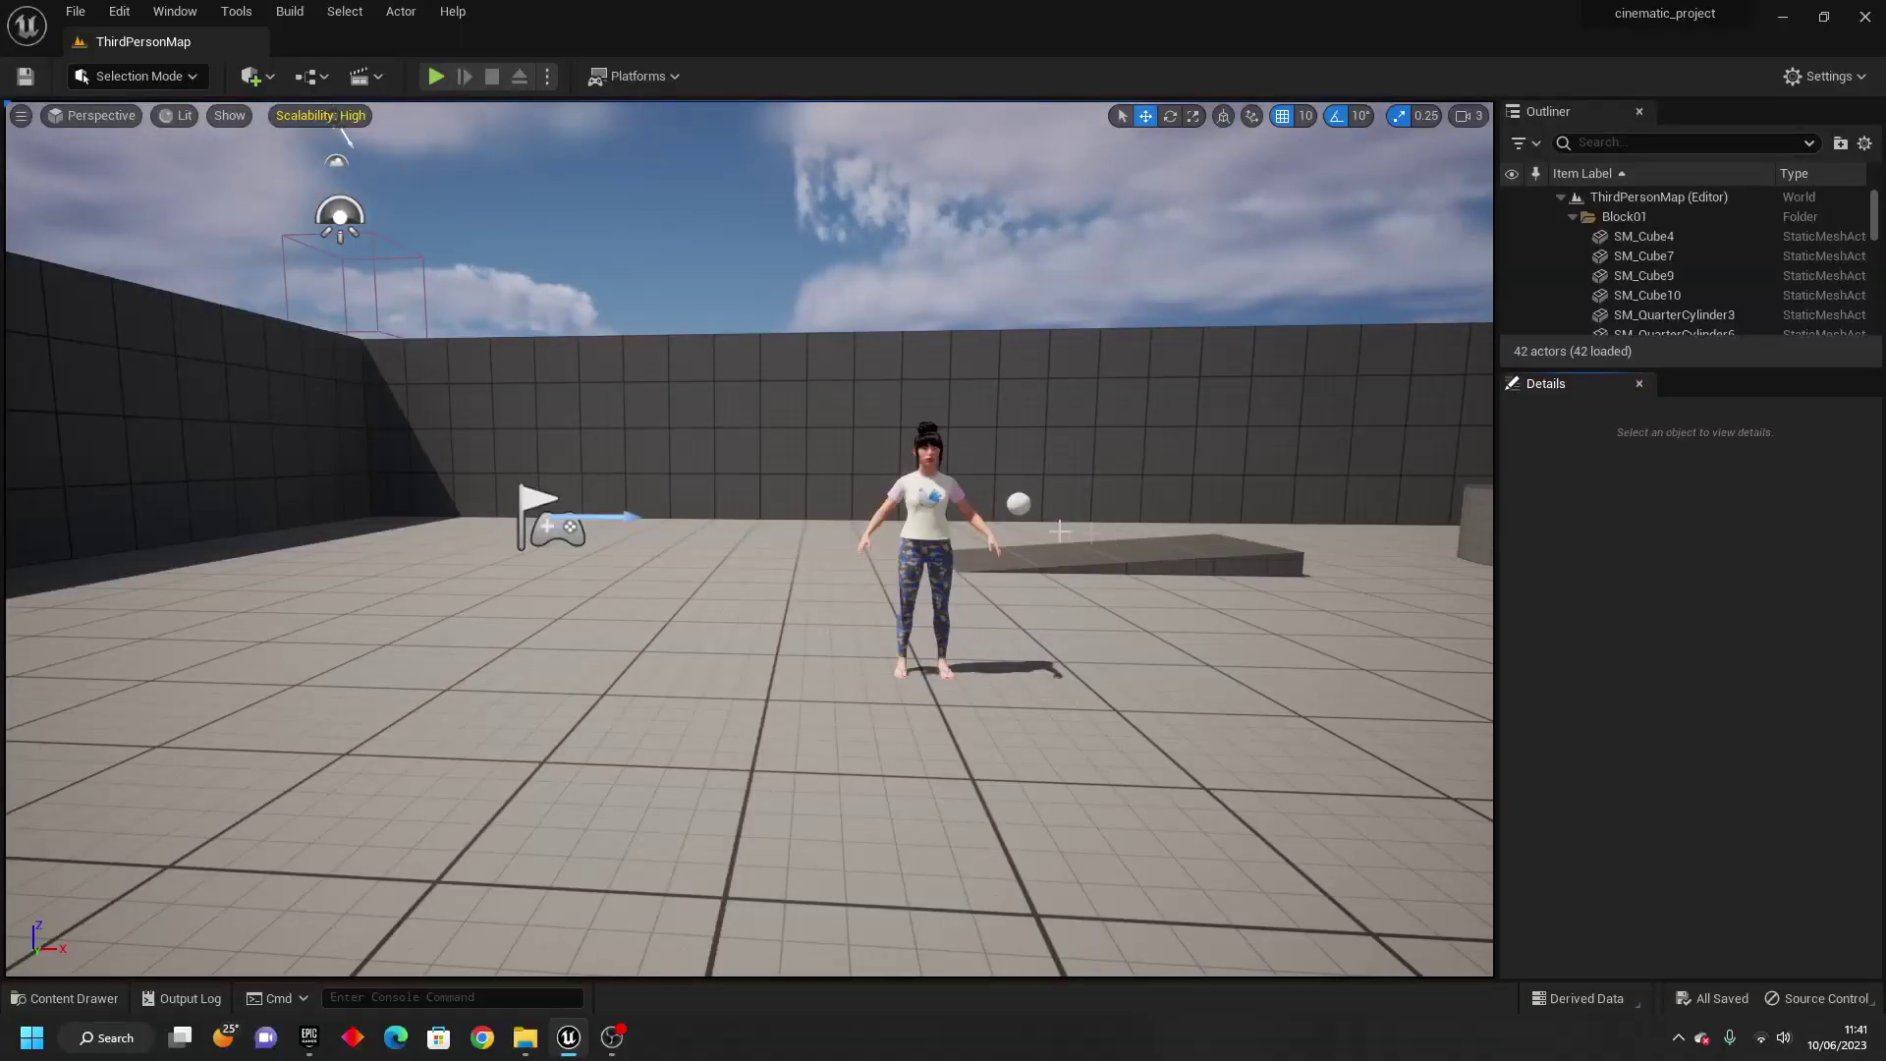
# Play the level to view the placed Hana character in game, and end the play session.
pyautogui.click(436, 75)
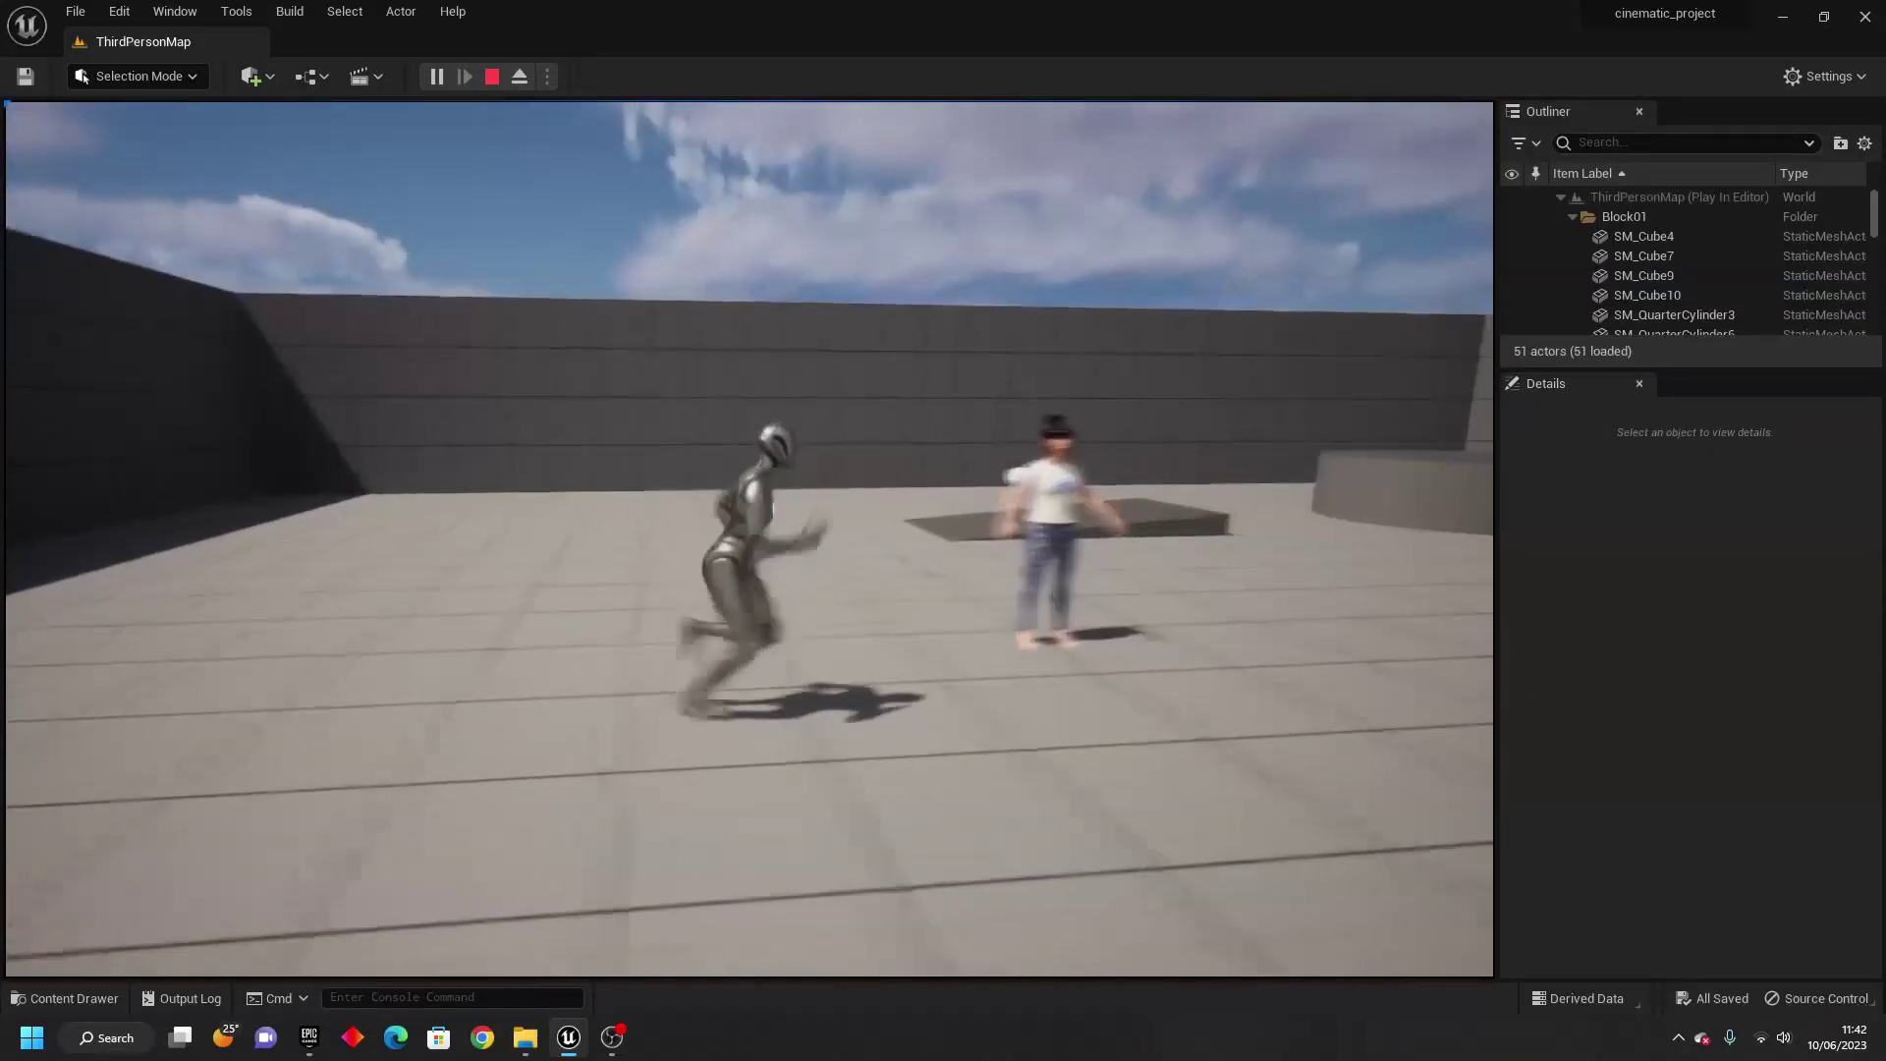
pyautogui.press('Escape')
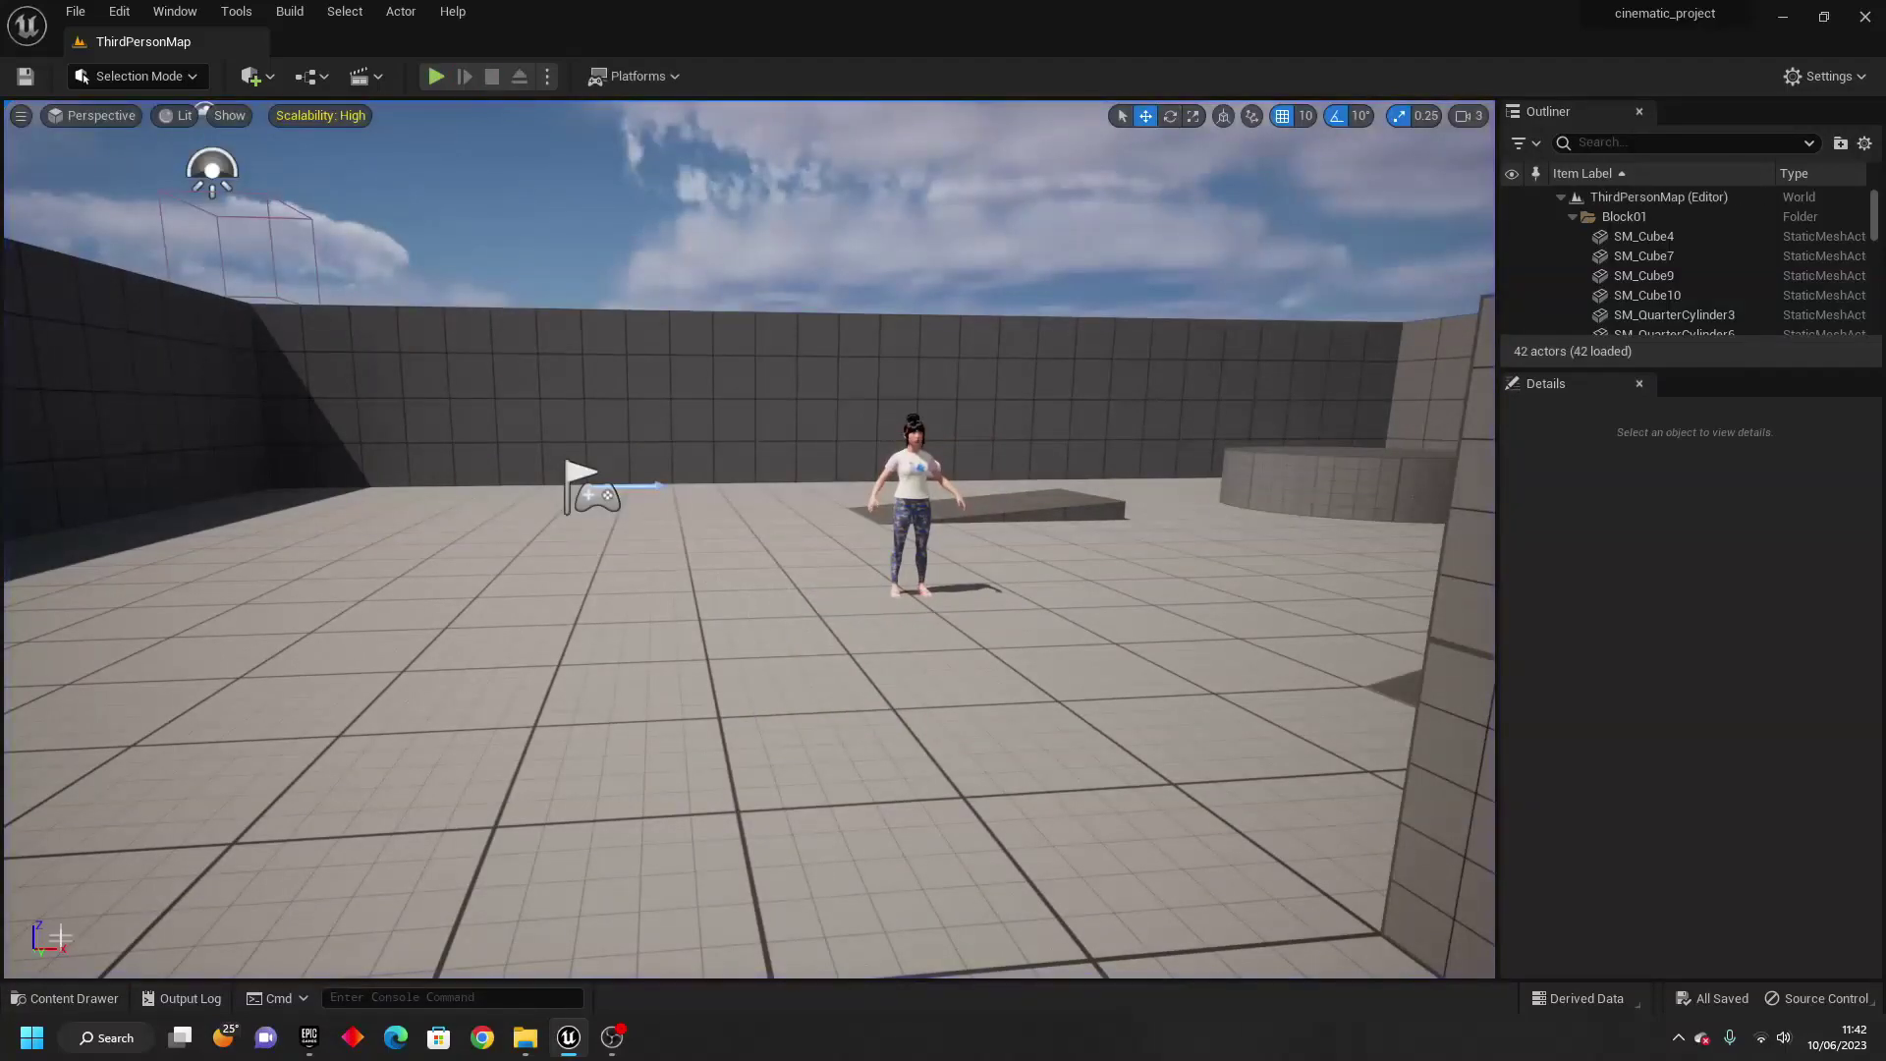
# Open the BP_Hana blueprint from the MetaHumans/Hana folder for editing.
pyautogui.click(68, 998)
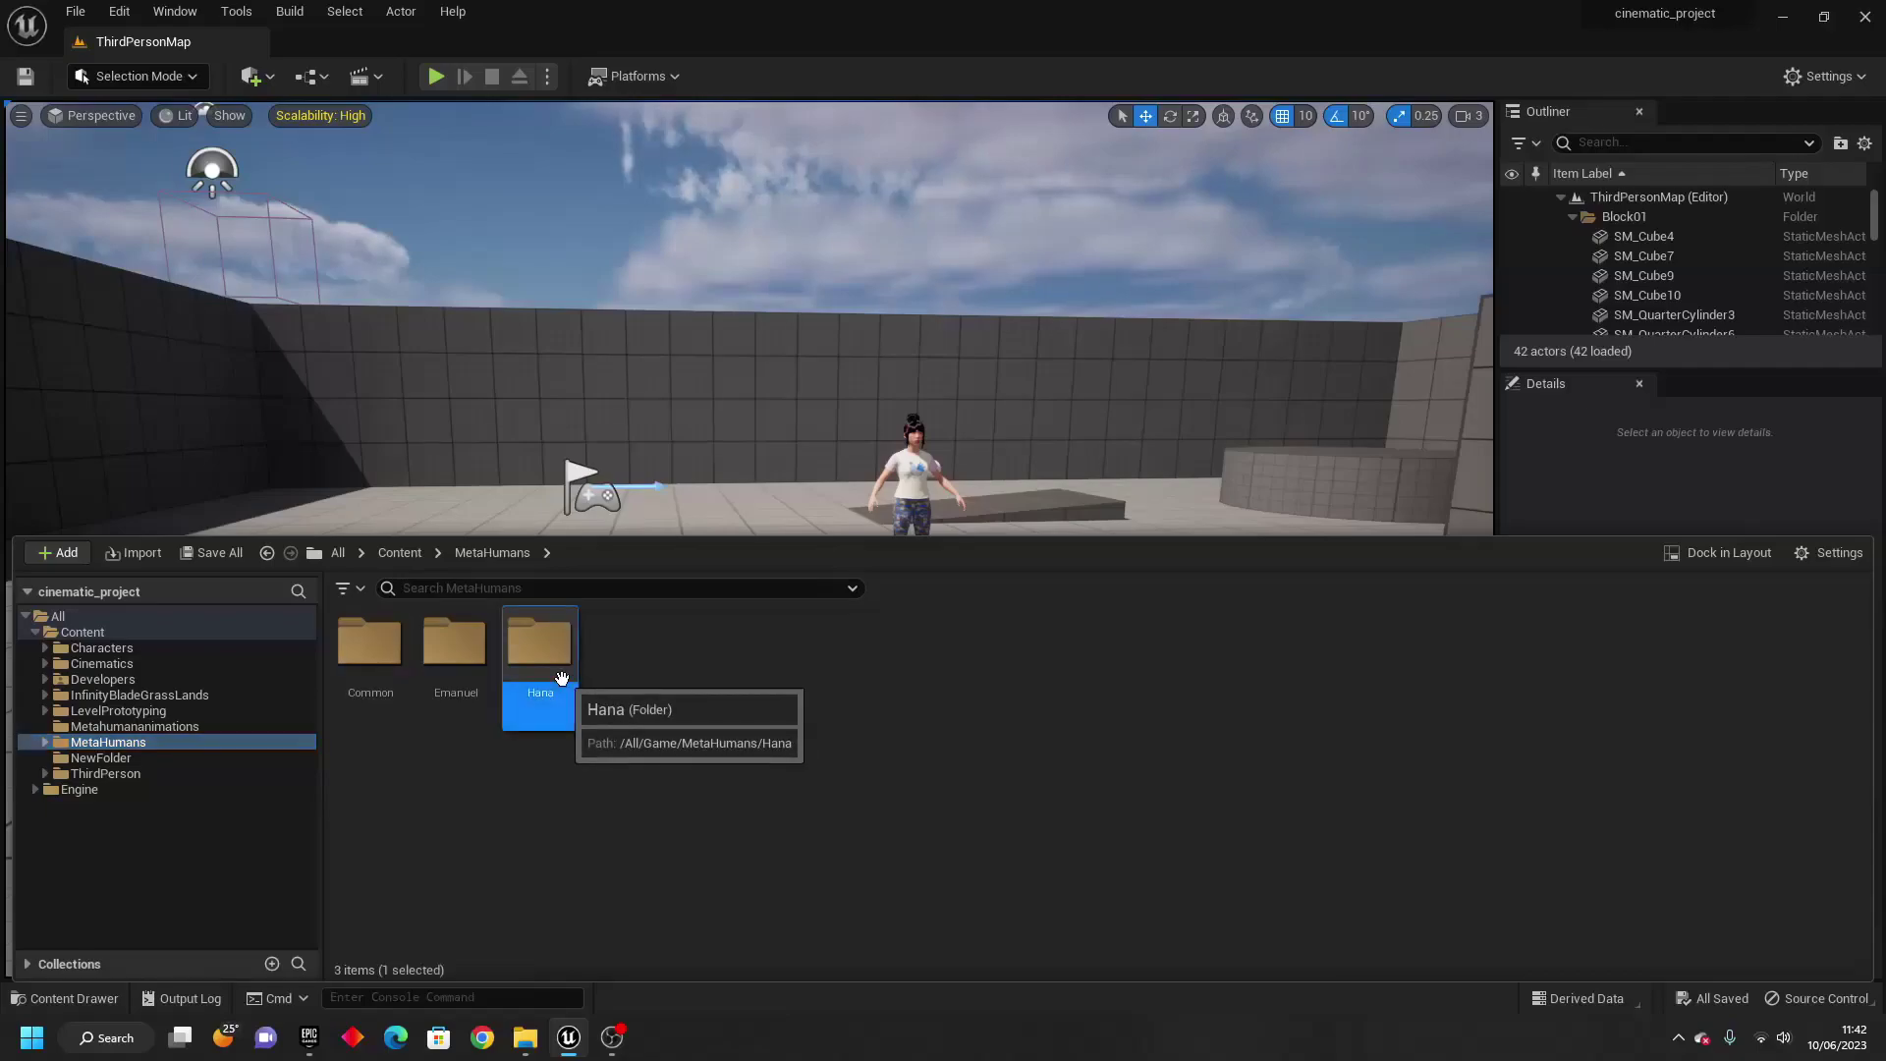
pyautogui.doubleClick(539, 646)
pyautogui.click(1057, 646)
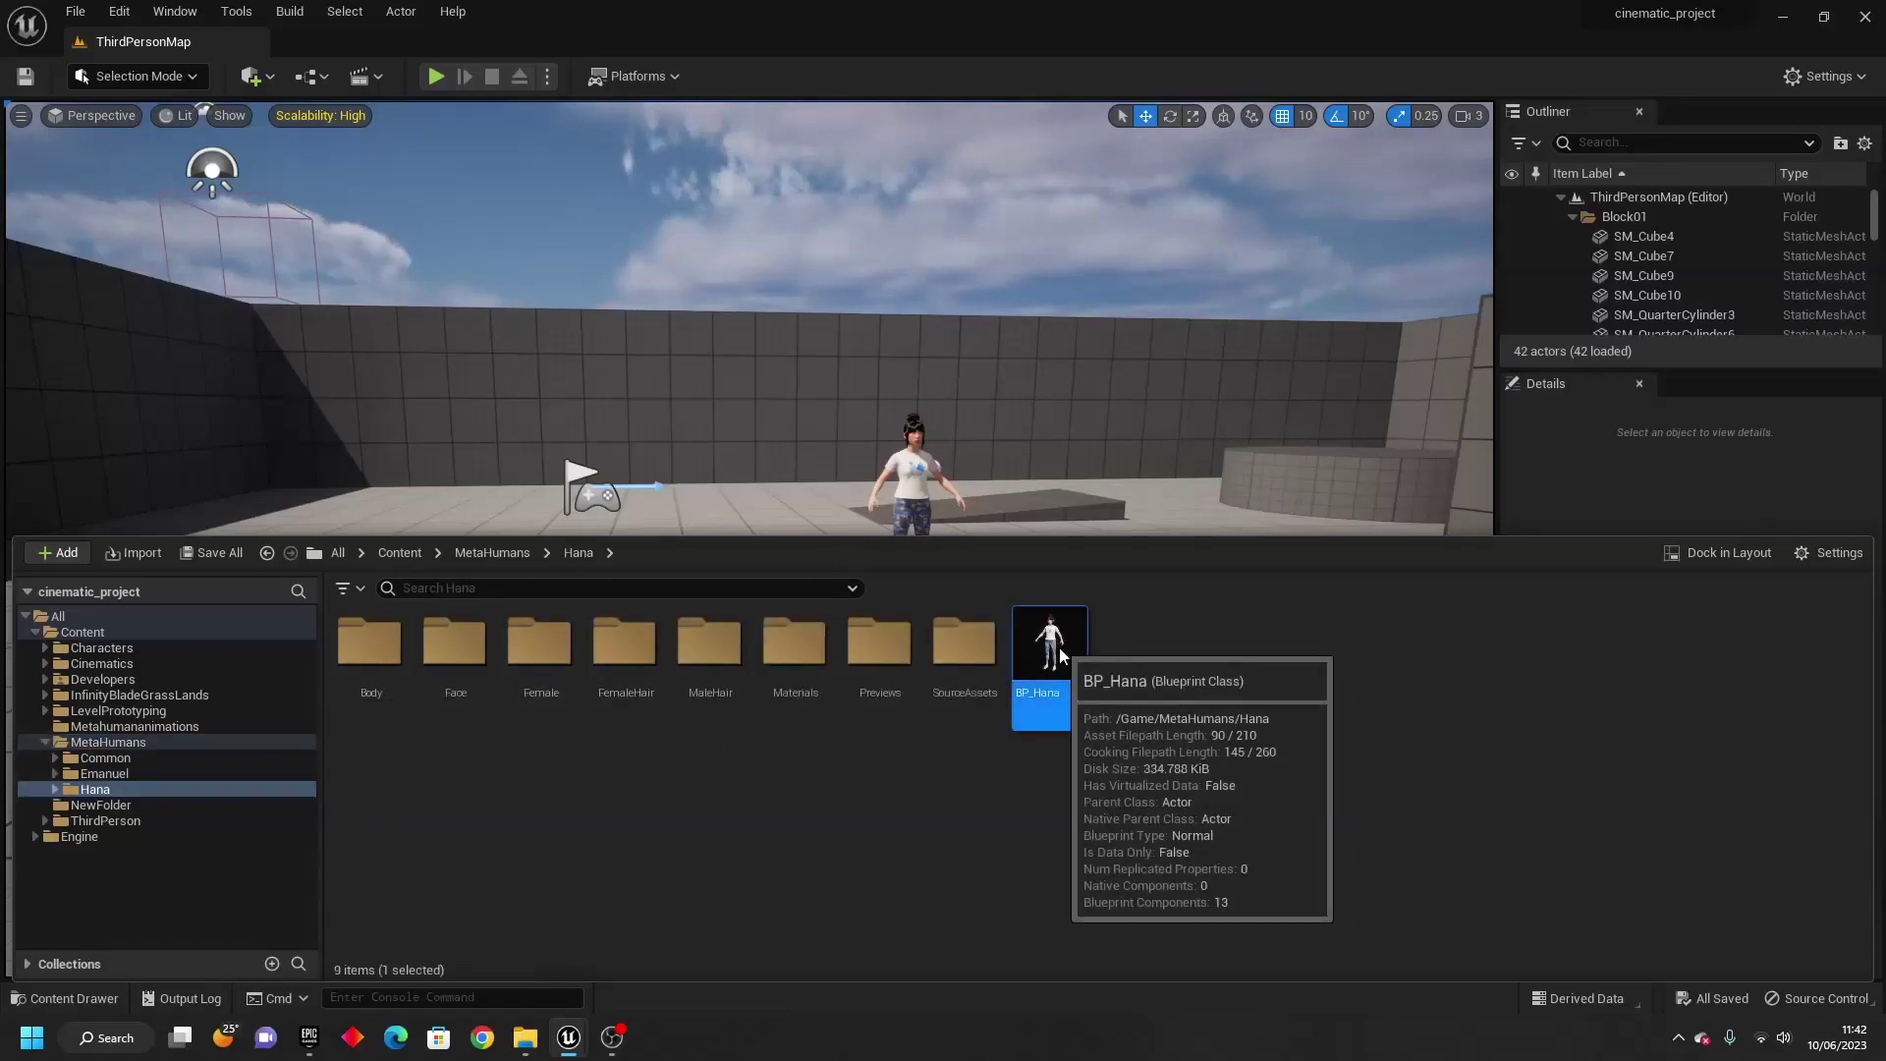
pyautogui.doubleClick(1051, 664)
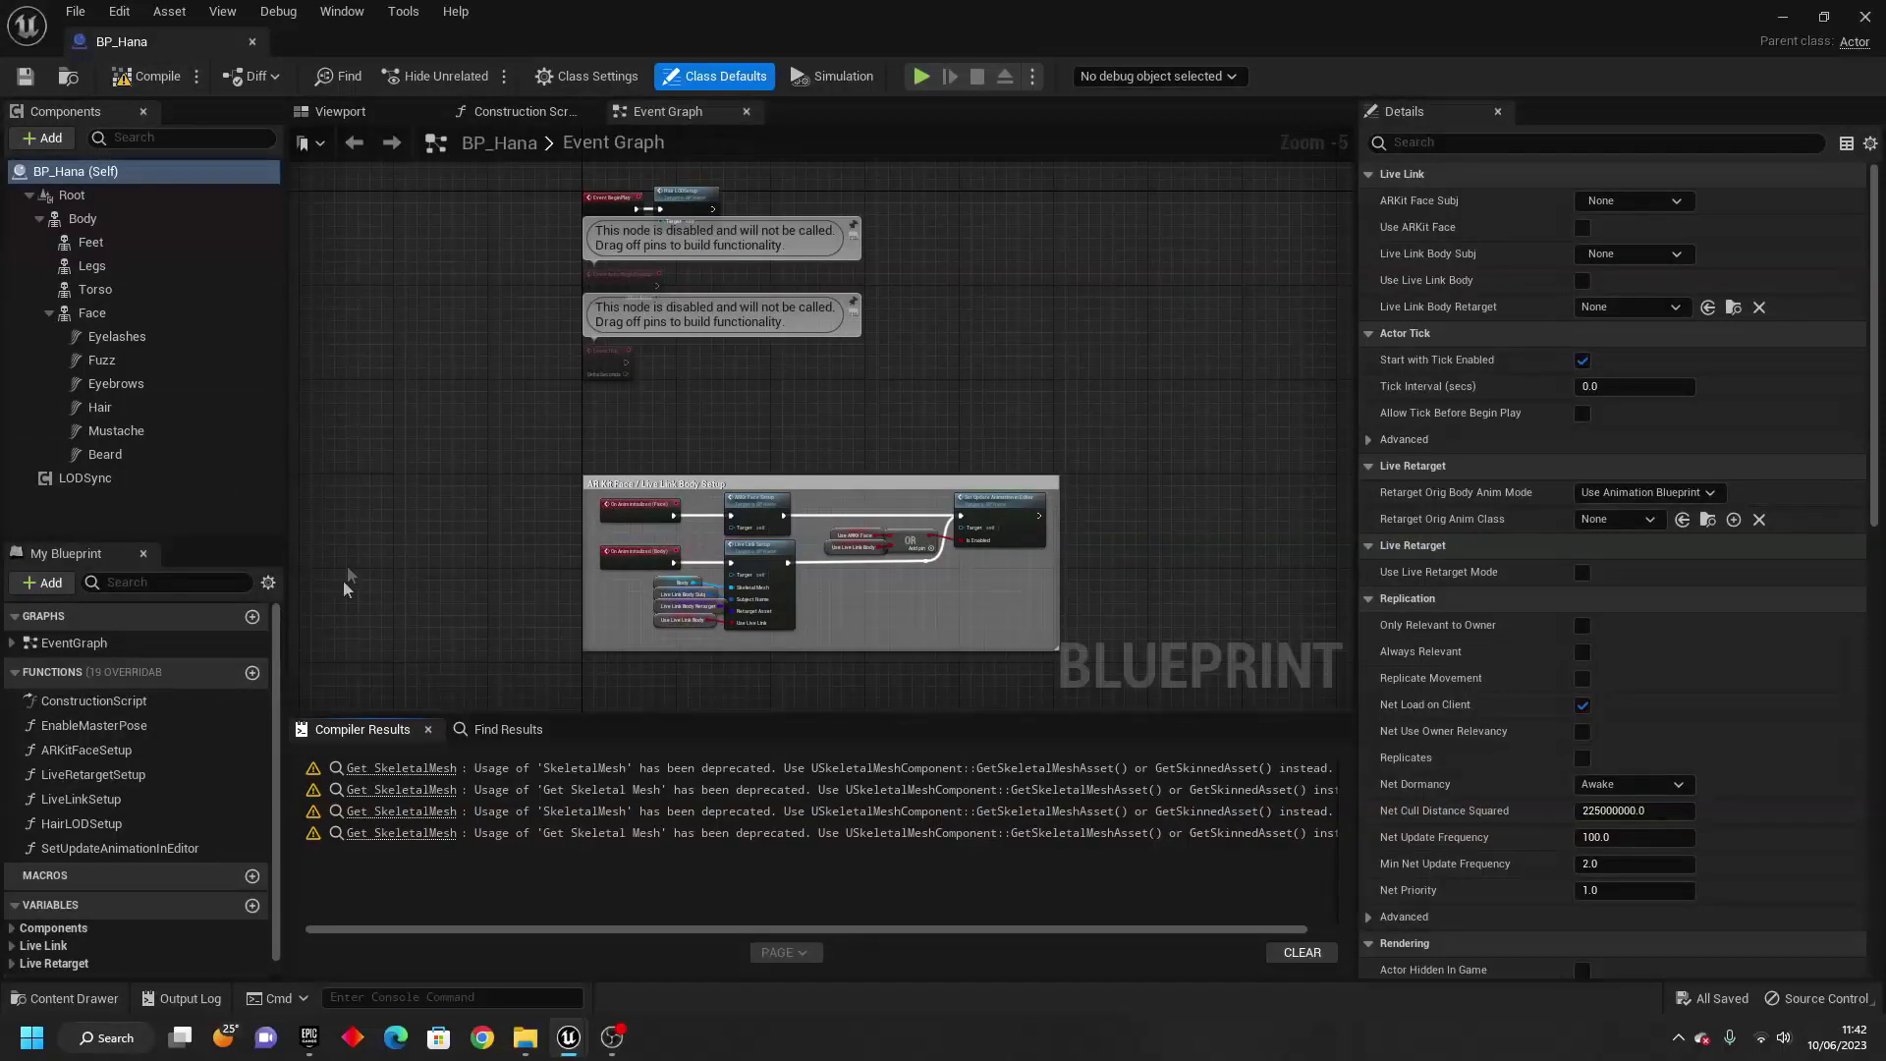
# In the Construction Script, replace the Face's deprecated Skeletal Mesh getter with Get Skeletal Mesh Asset, wired into Is Valid's Input Object.
pyautogui.click(403, 768)
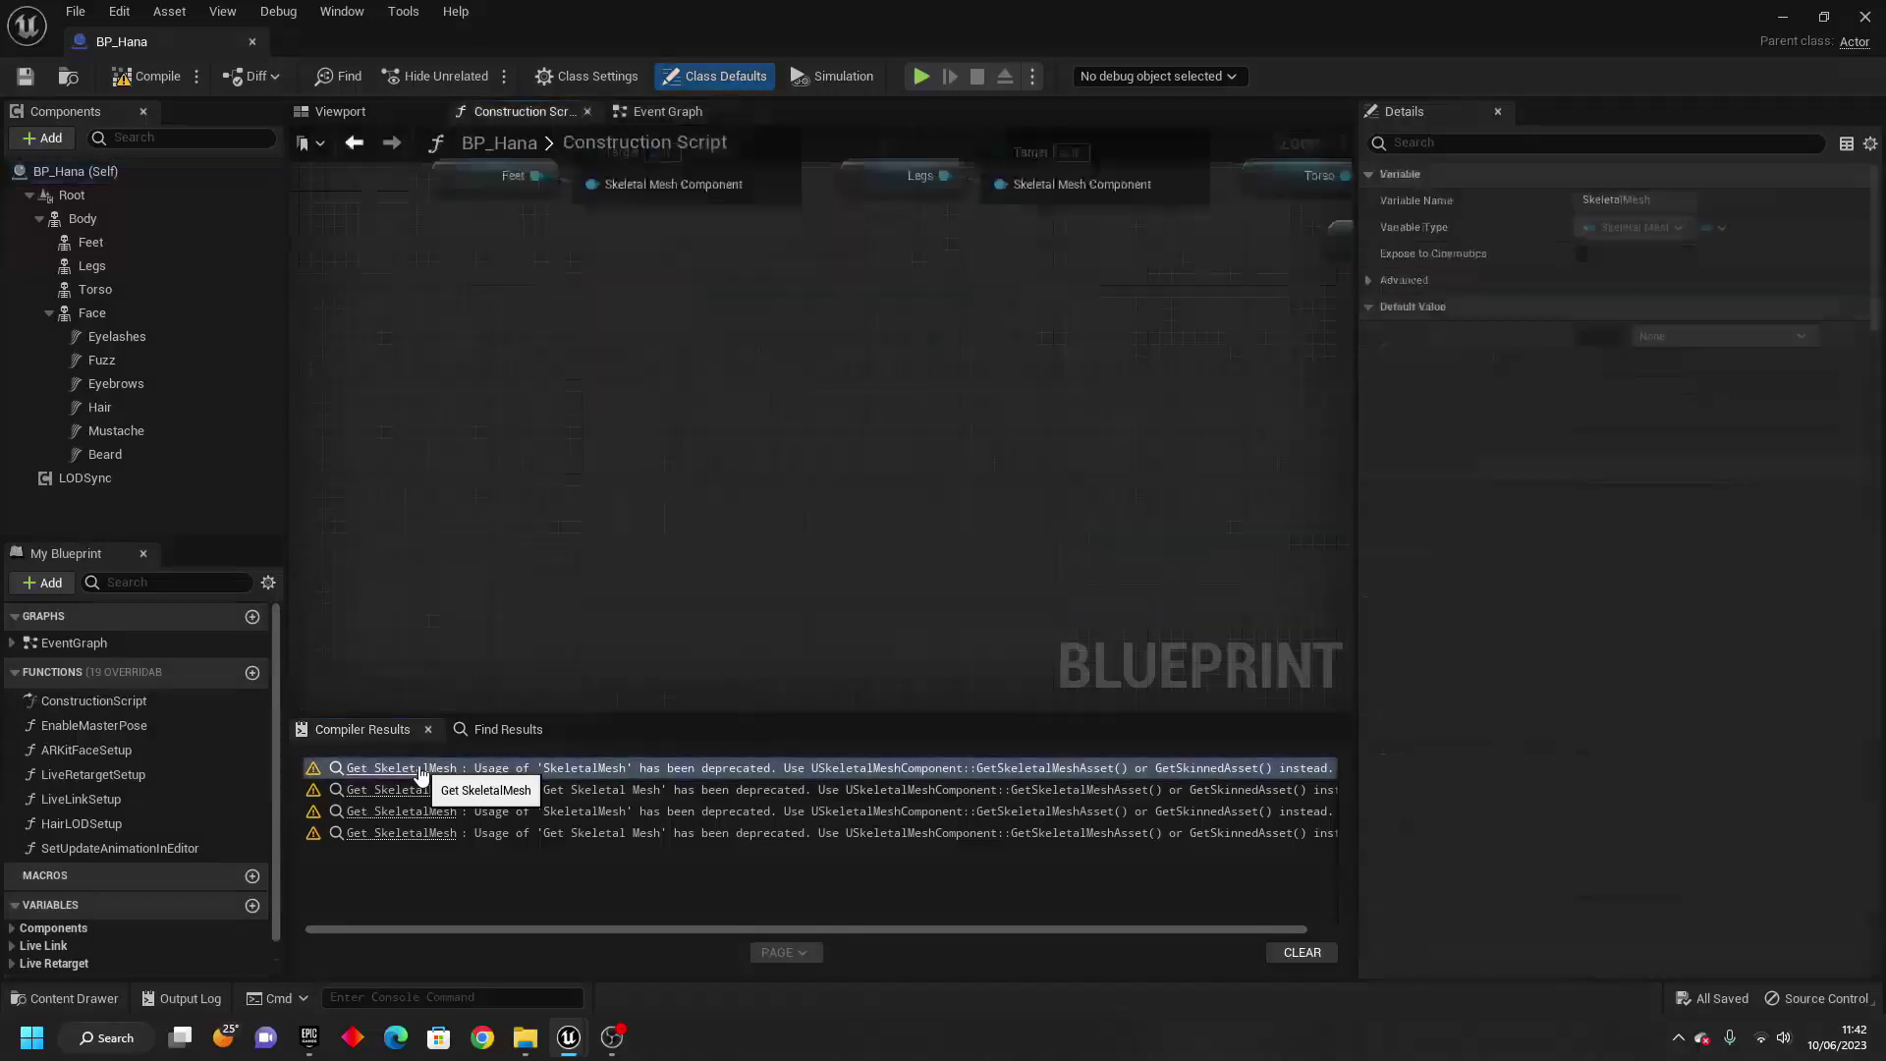
pyautogui.moveTo(663, 410); pyautogui.dragTo(718, 528)
pyautogui.write('get skelet')
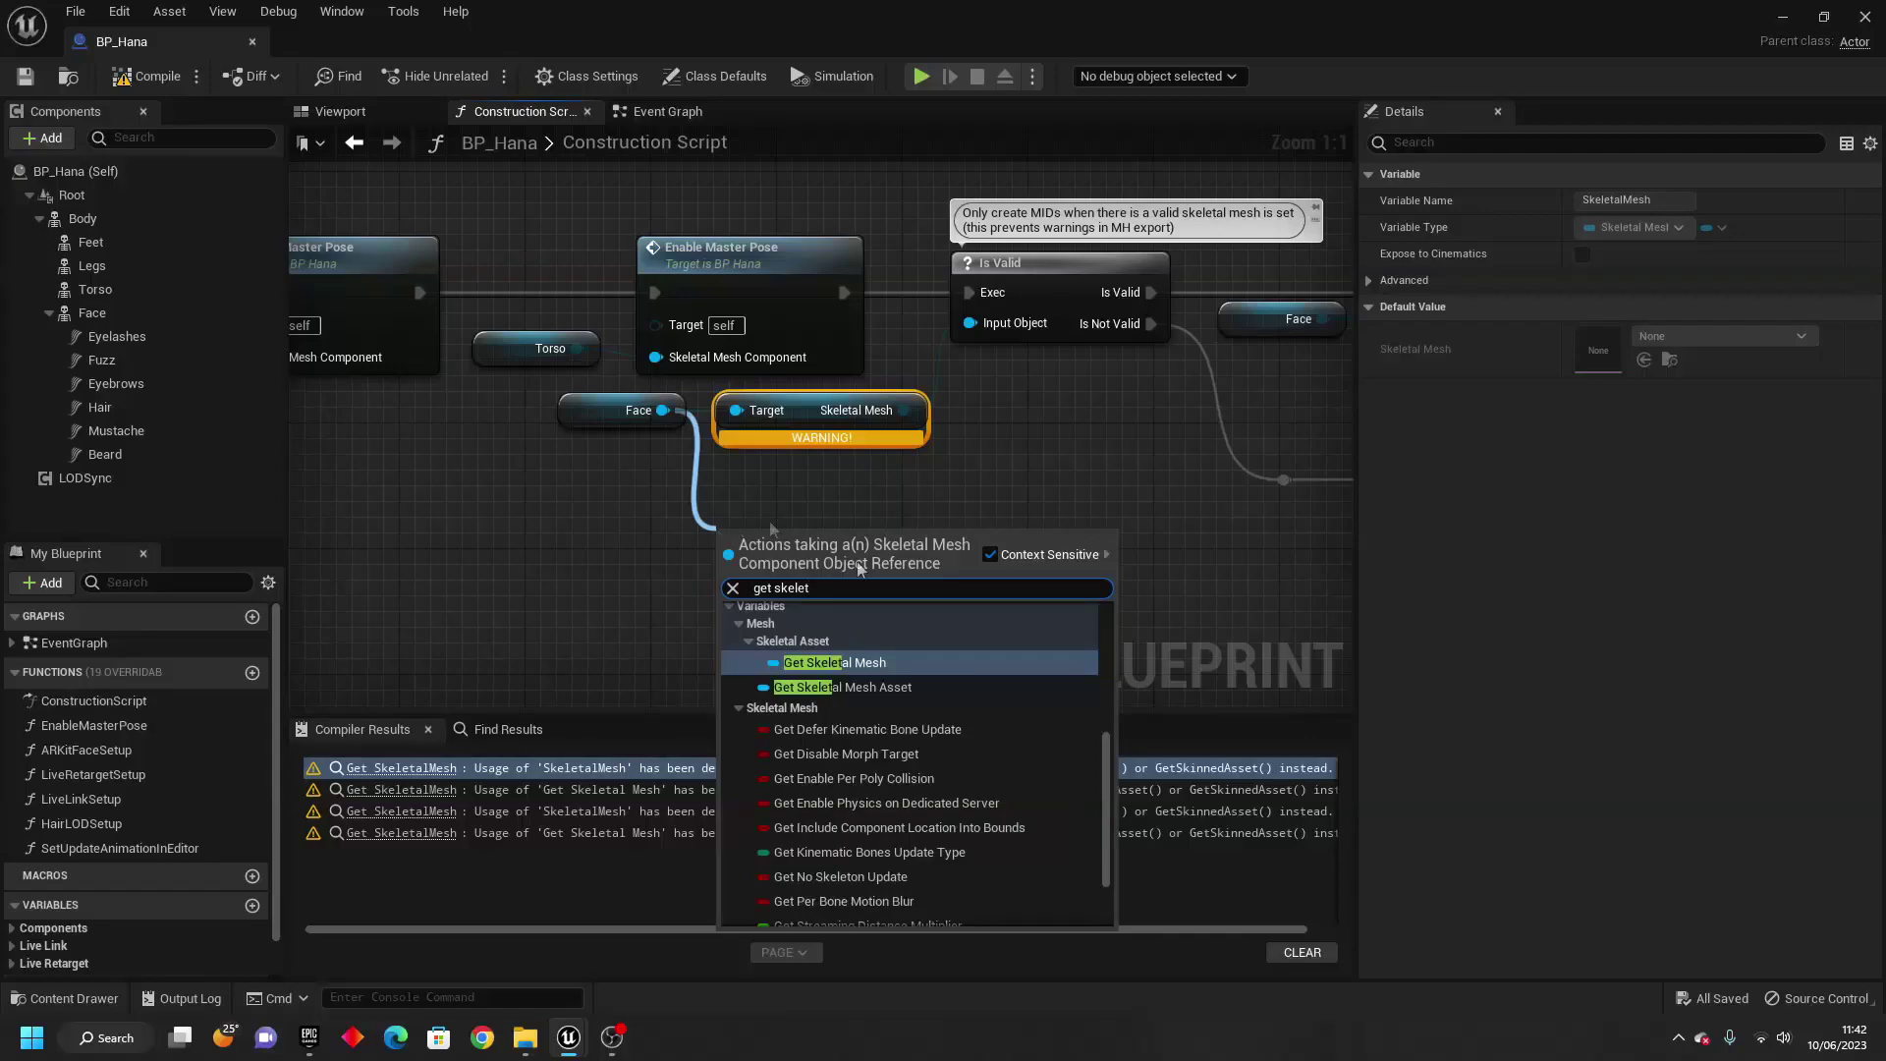
pyautogui.click(974, 688)
pyautogui.moveTo(937, 536); pyautogui.dragTo(1022, 324)
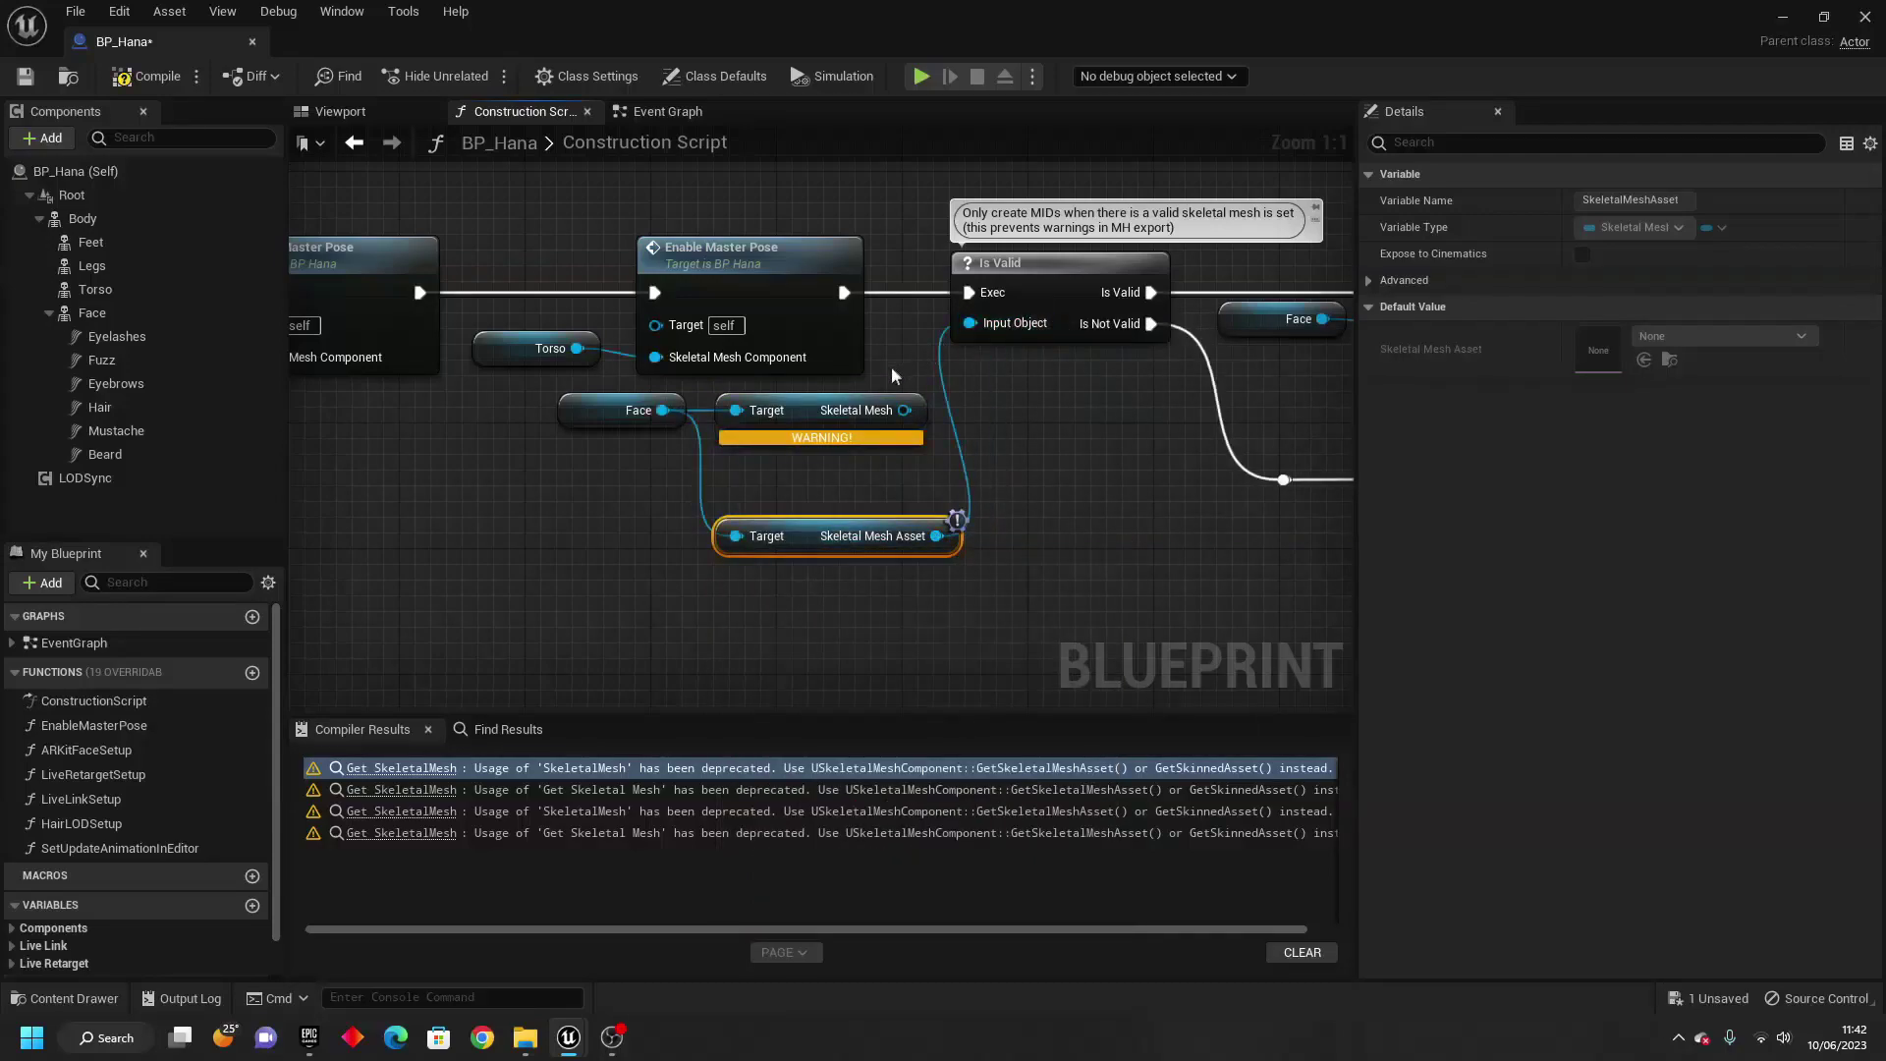
pyautogui.click(864, 409)
pyautogui.press('Delete')
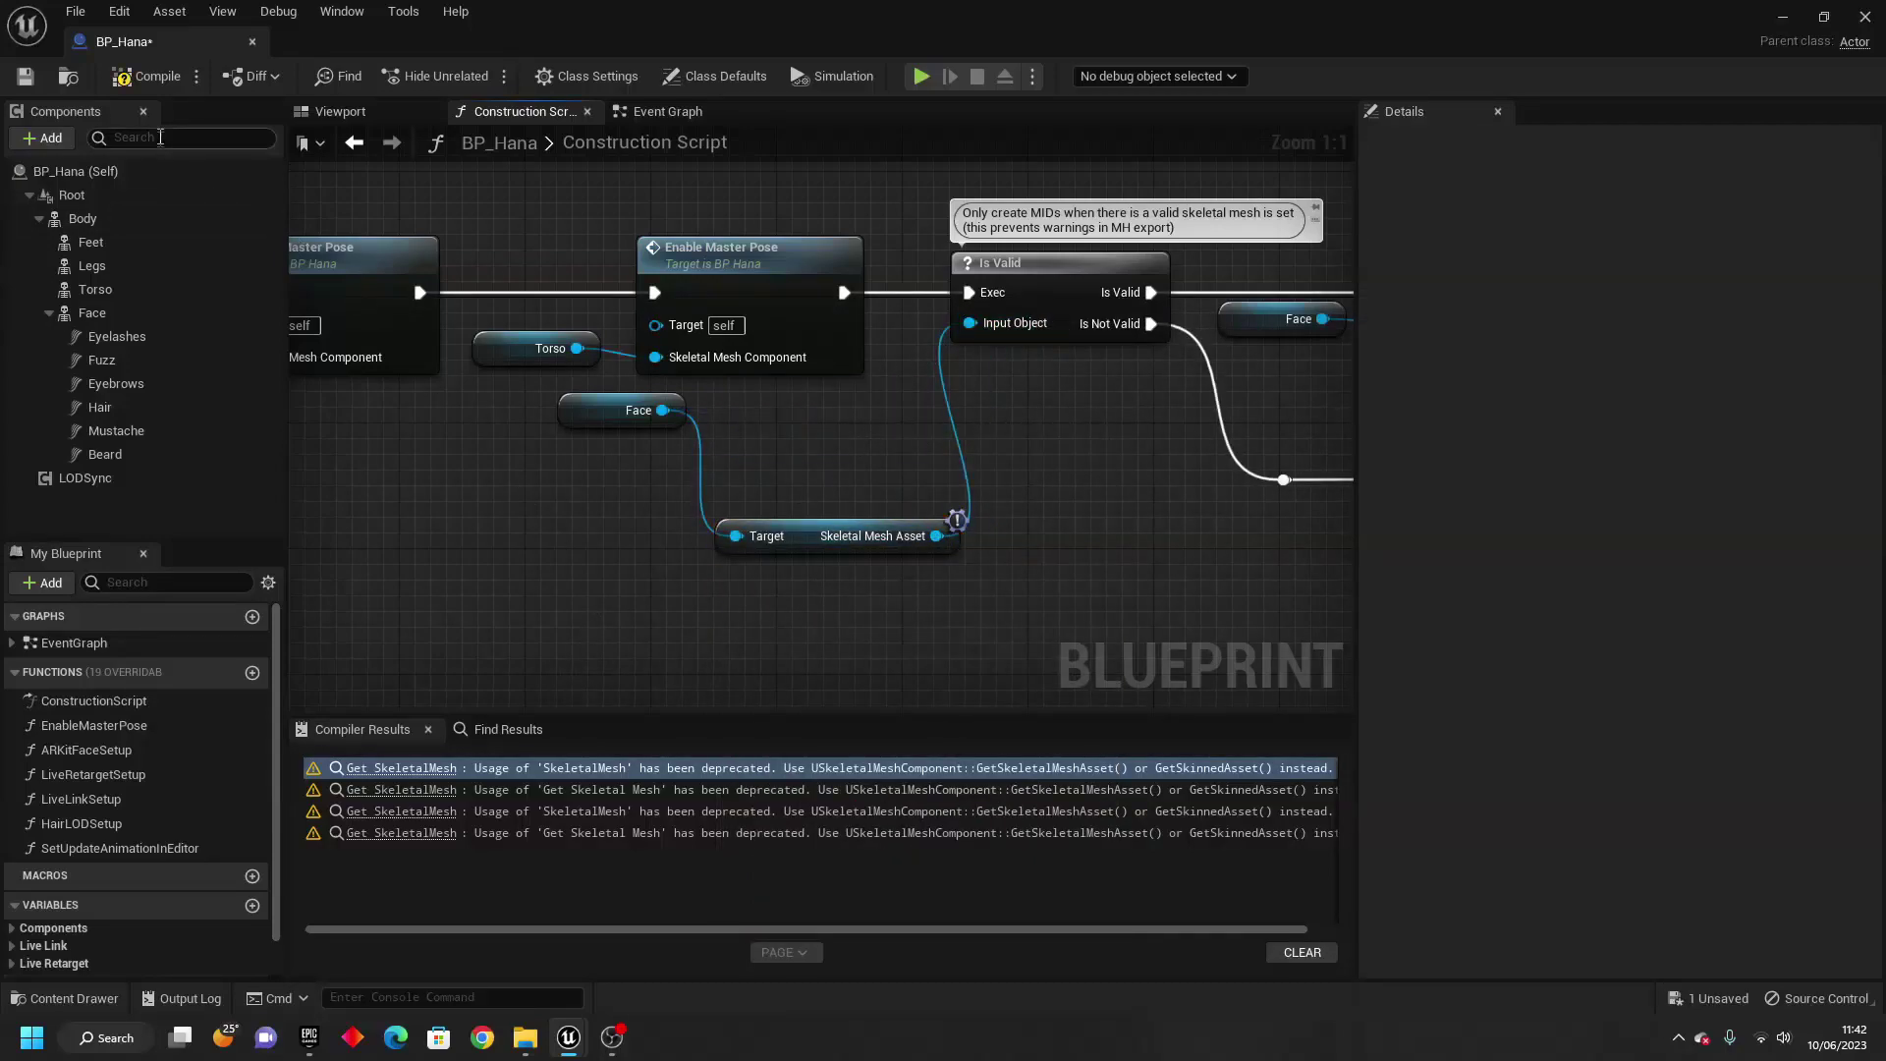
# In Enable Master Pose, replace the deprecated Skeletal Mesh getter with Get Skeletal Mesh Asset, wired to Post Process Anim Blueprint's target, and compile BP_Hana.
pyautogui.click(401, 790)
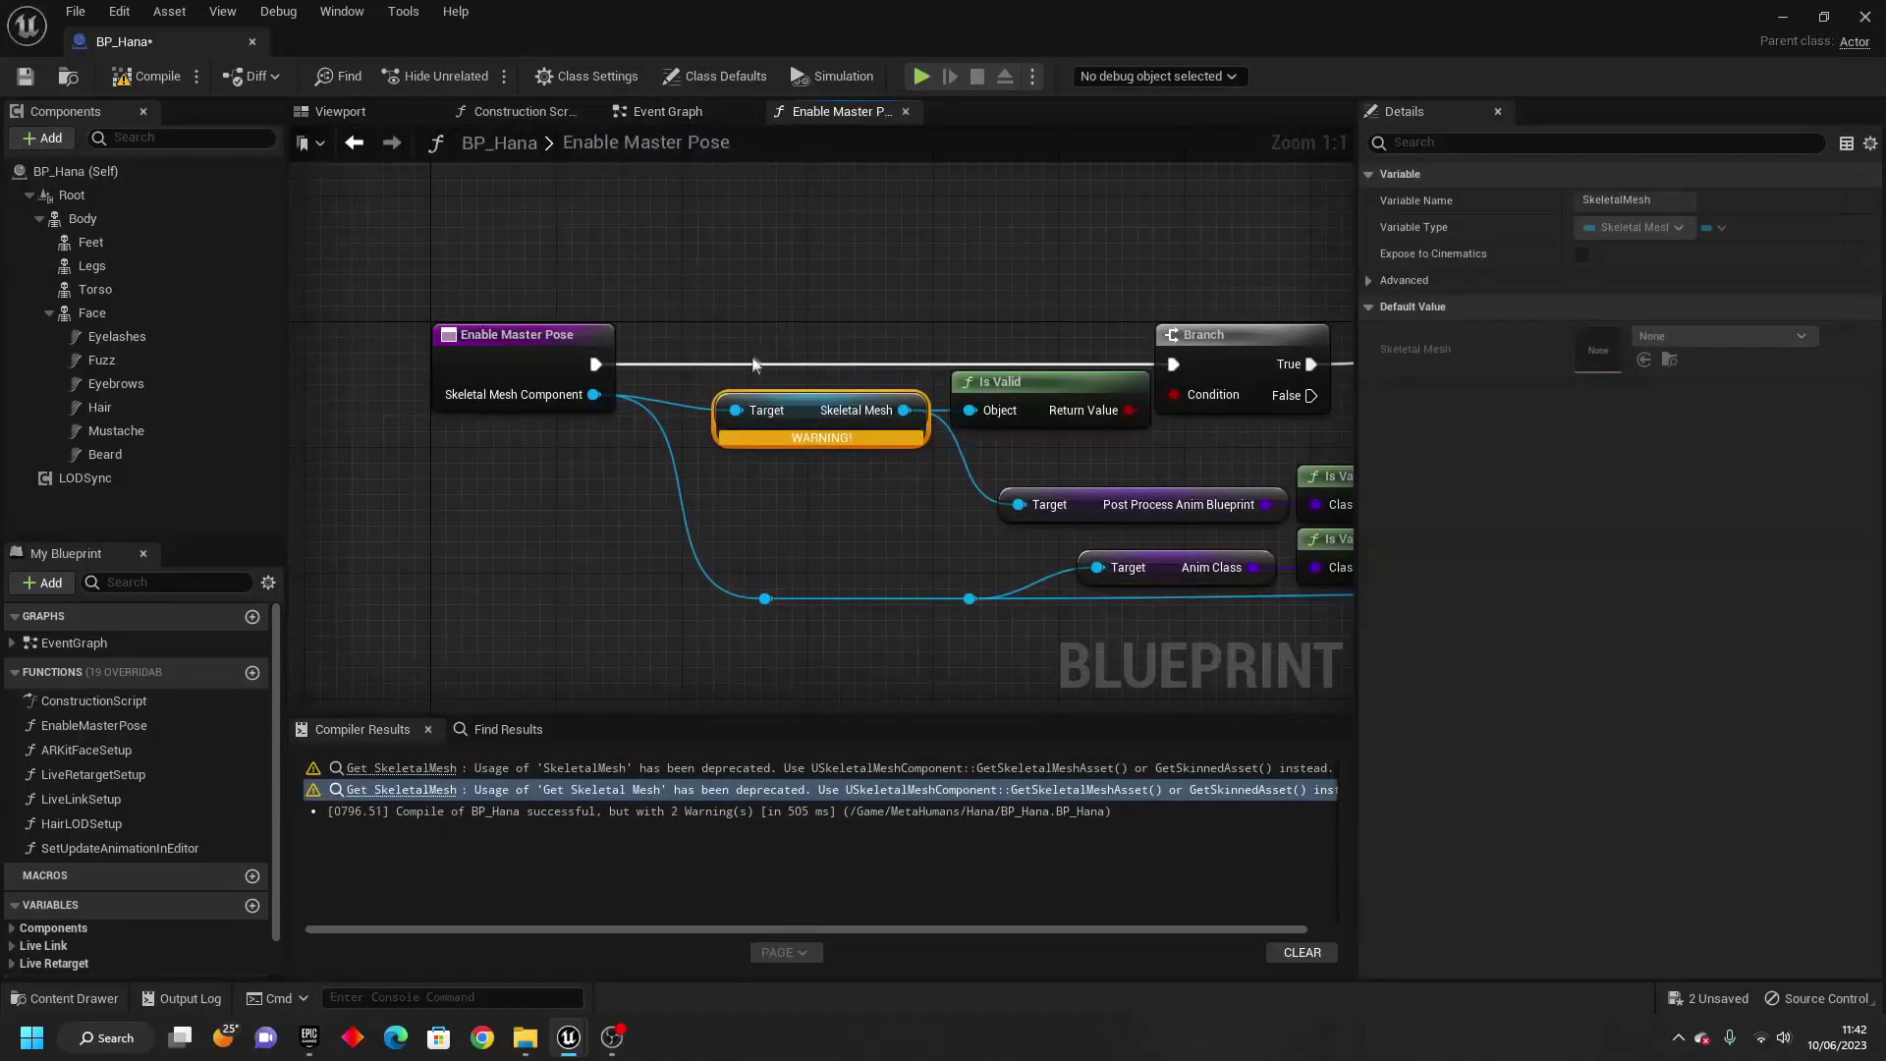
pyautogui.press('Delete')
pyautogui.moveTo(609, 395); pyautogui.dragTo(734, 409)
pyautogui.write('get skeletal')
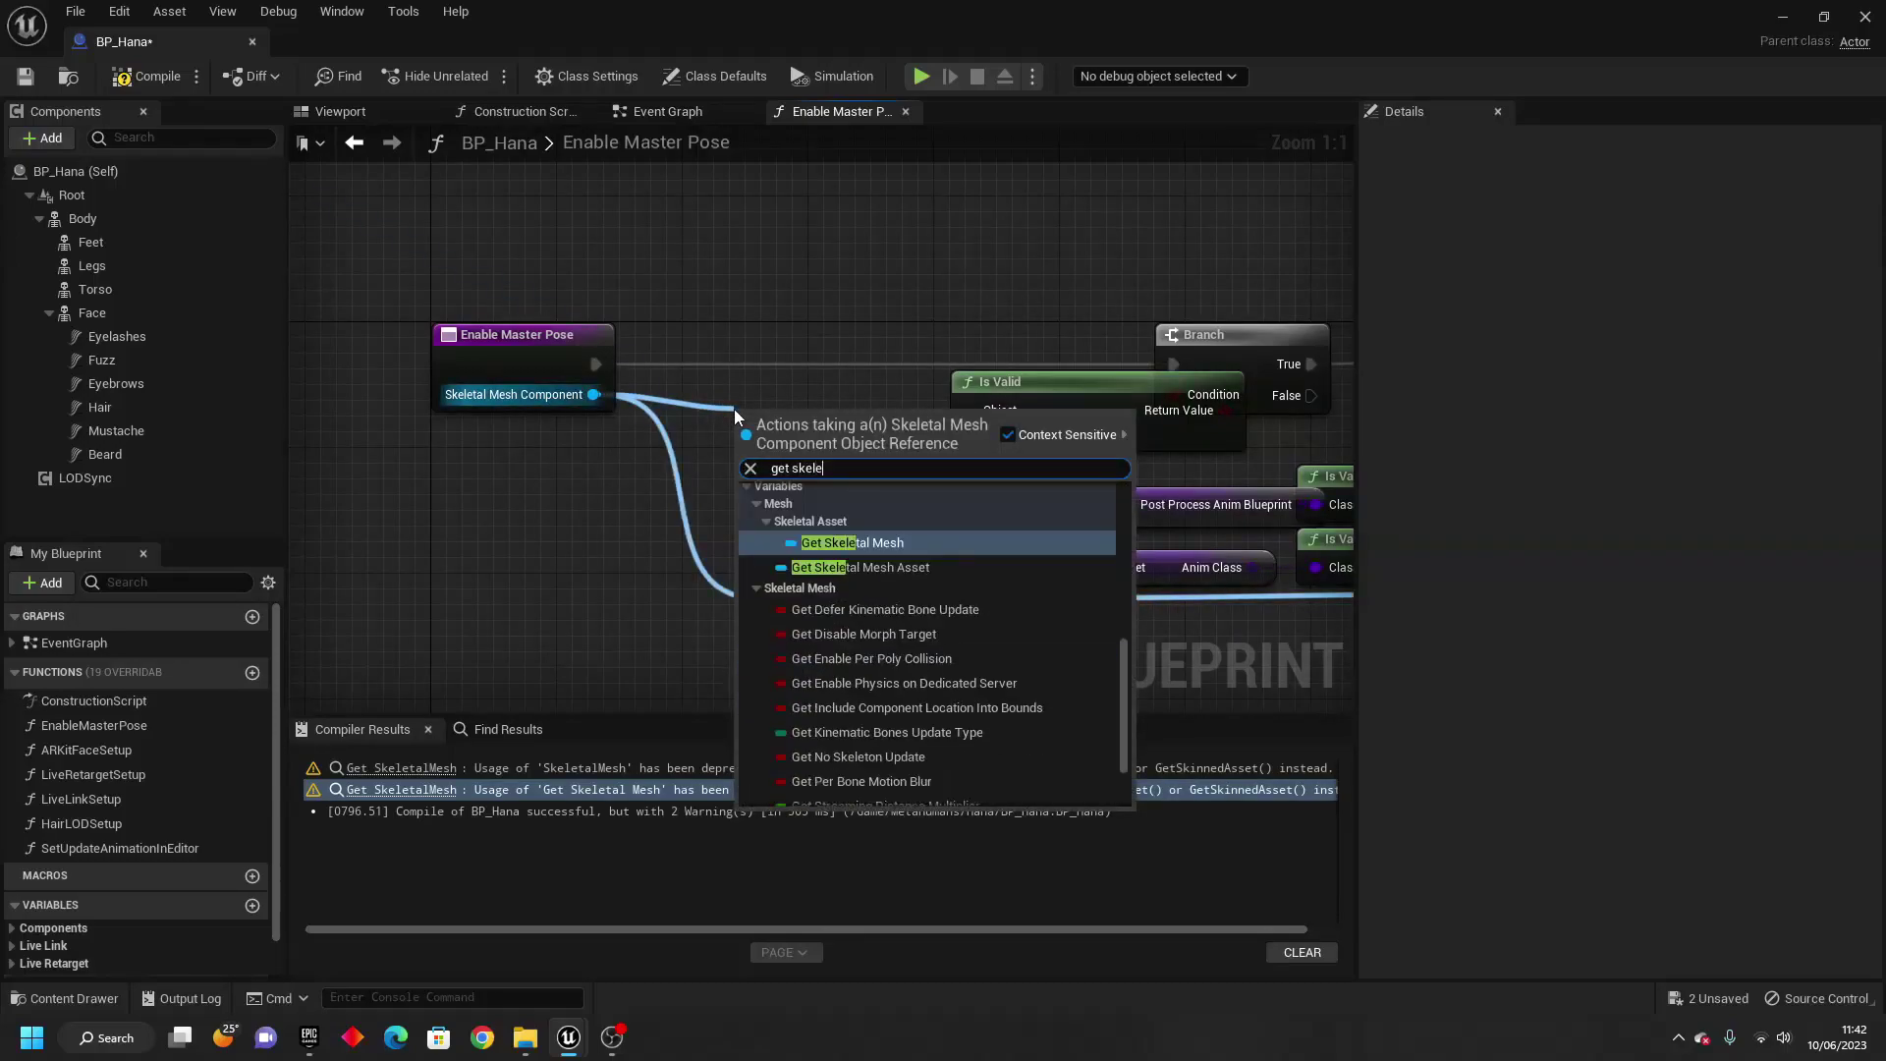
pyautogui.click(931, 566)
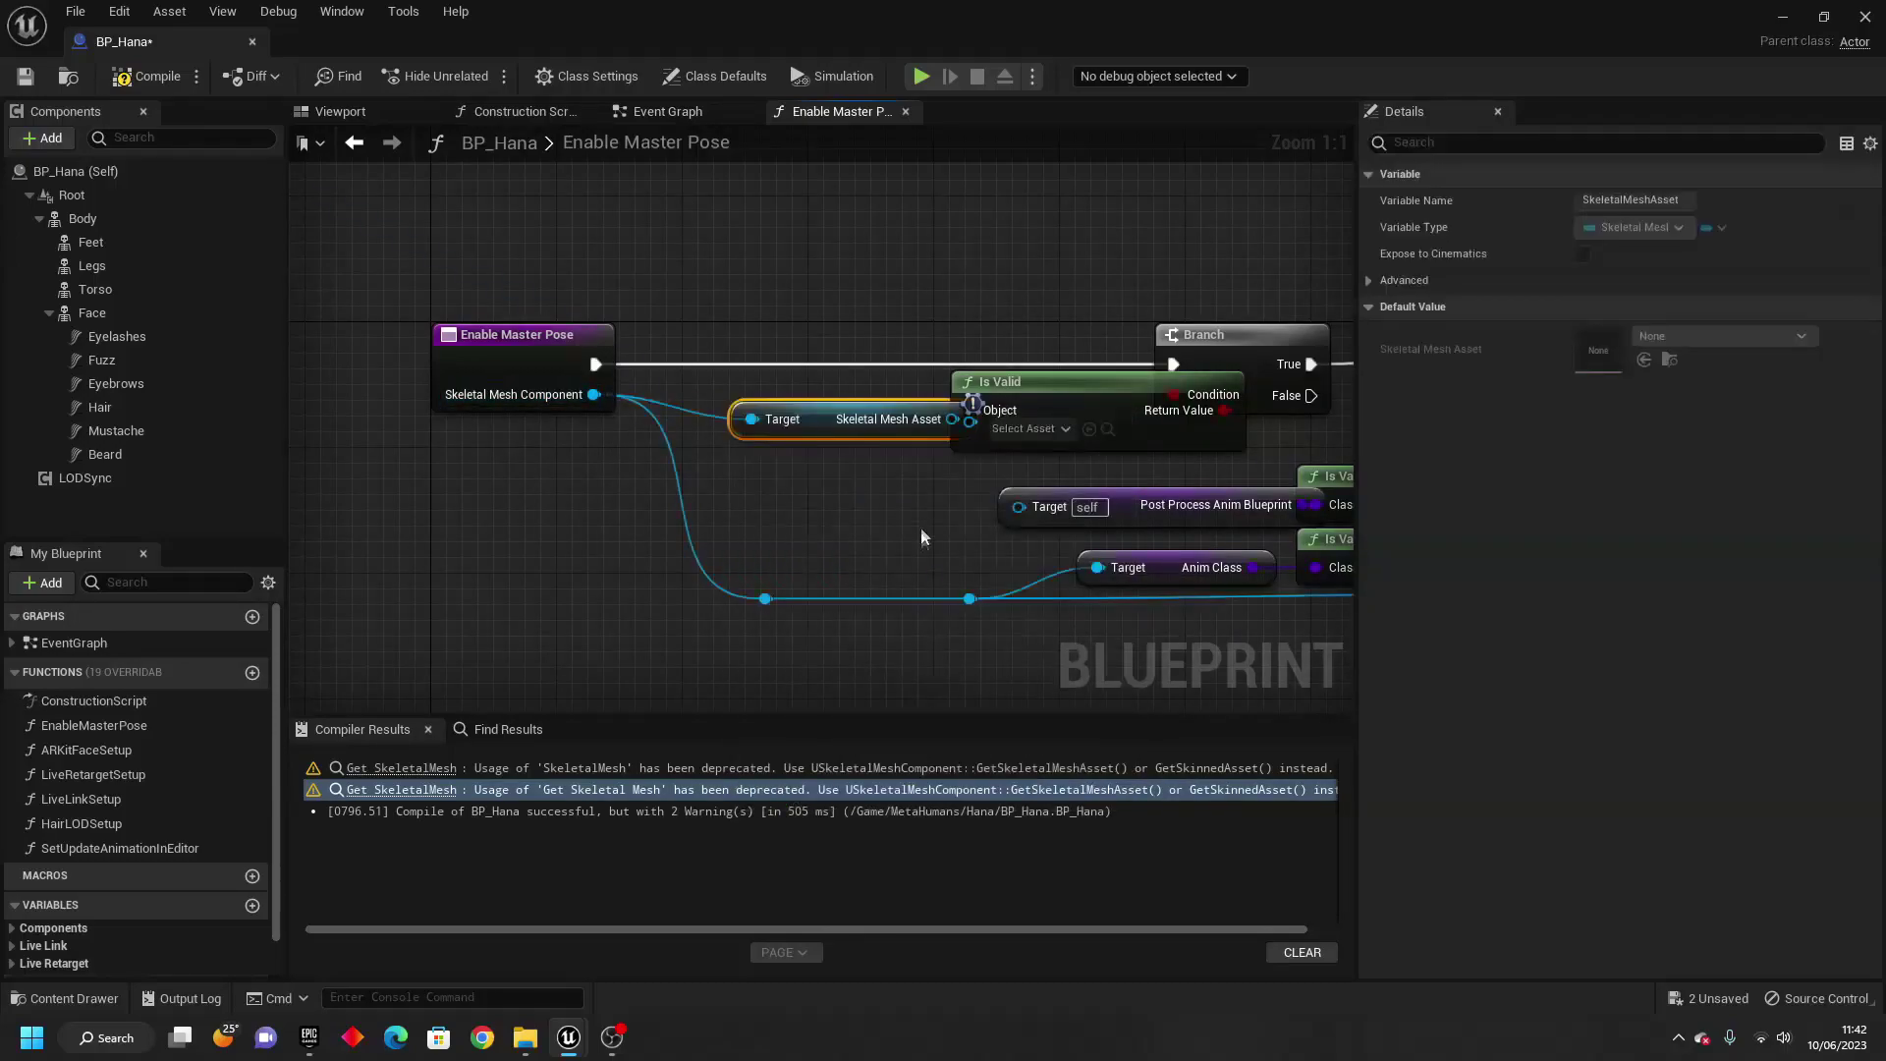
pyautogui.click(823, 420)
pyautogui.moveTo(825, 421); pyautogui.dragTo(800, 530)
pyautogui.keyDown('ctrl'); pyautogui.moveTo(921, 529); pyautogui.dragTo(1019, 506); pyautogui.keyUp('ctrl')
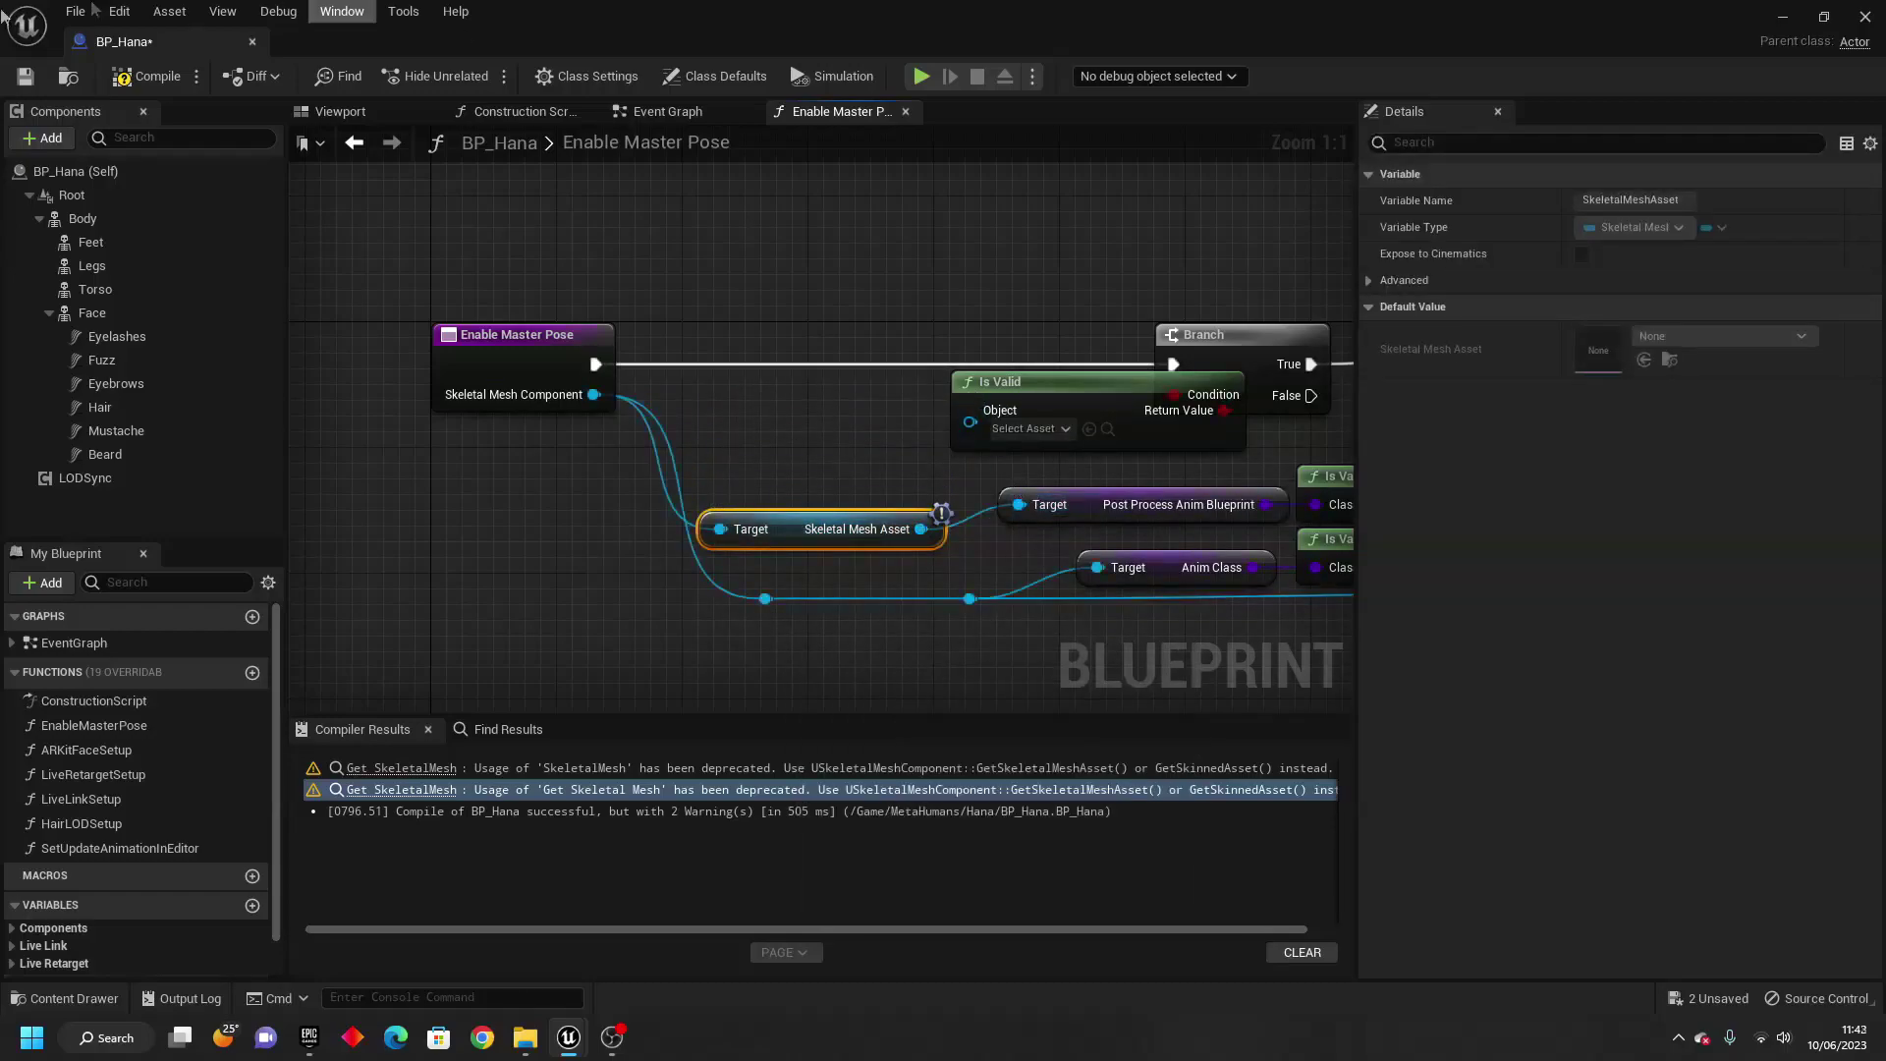
pyautogui.click(153, 76)
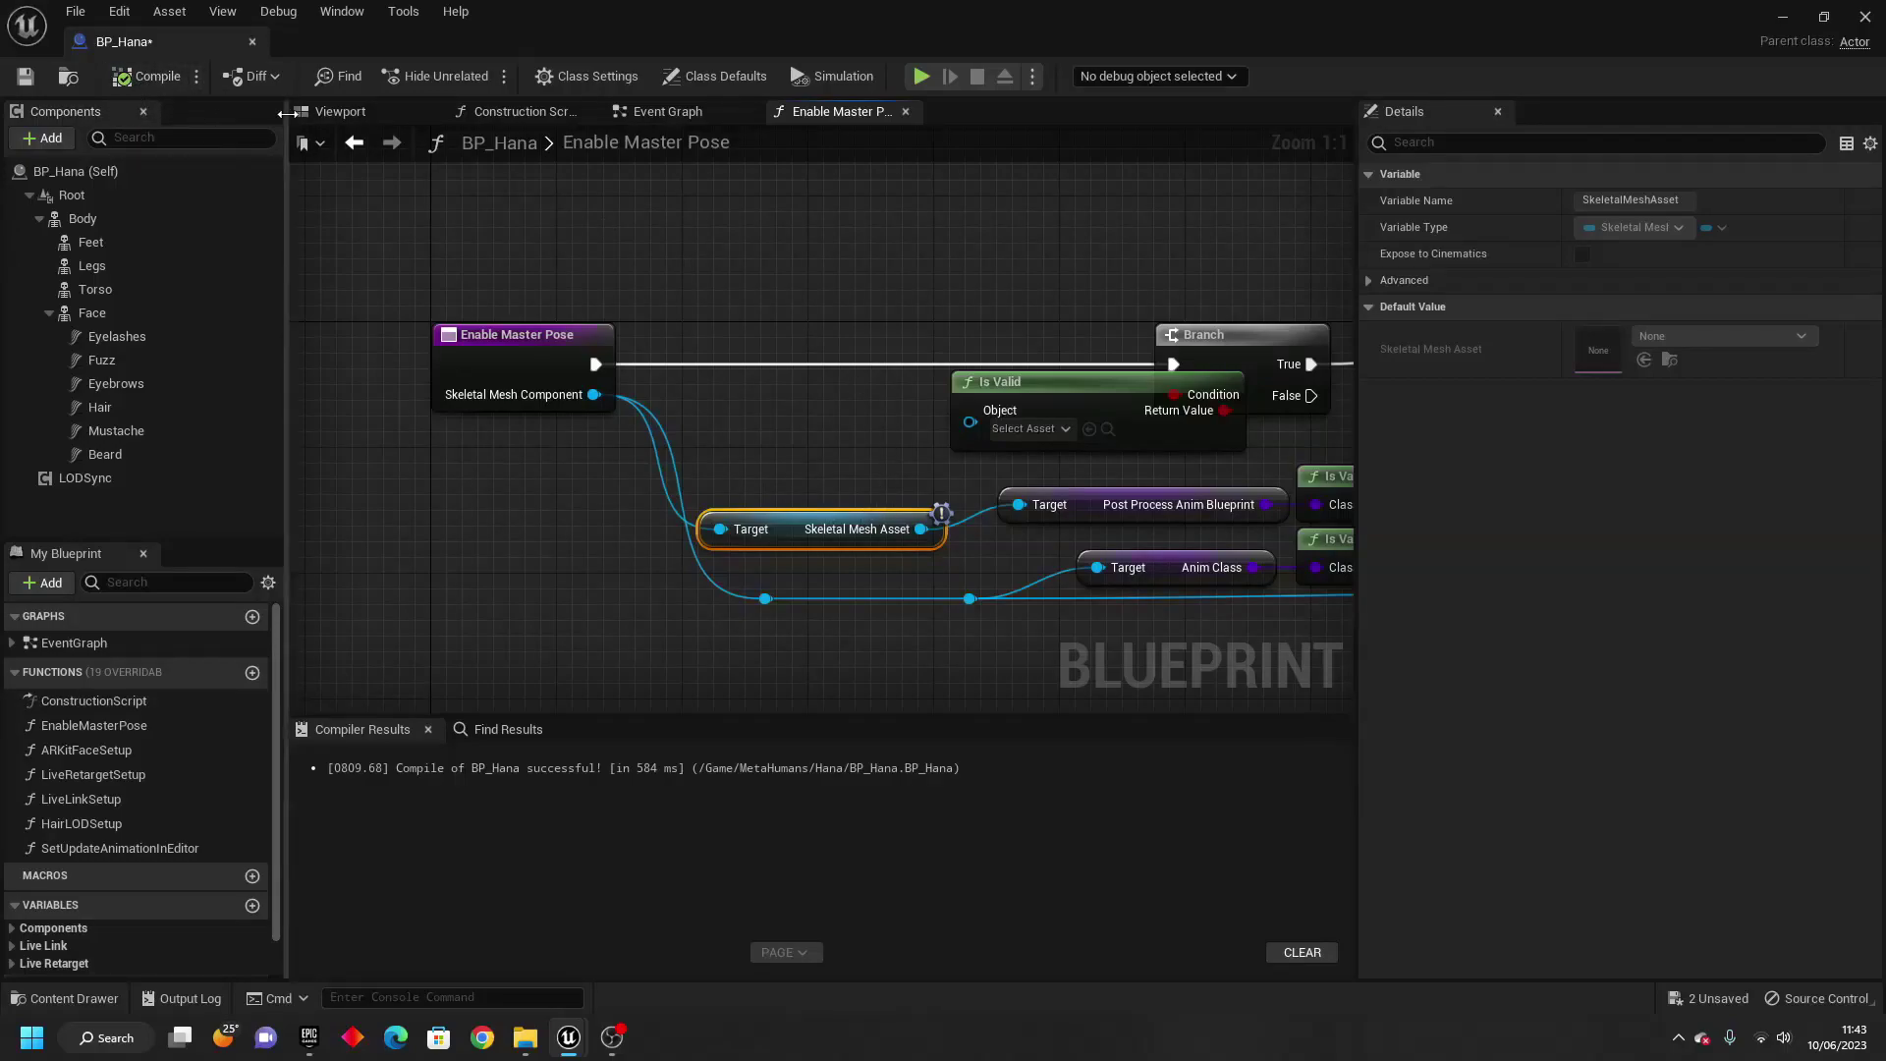
# Open BP_ThirdPersonCharacter from the ThirdPerson/Blueprints folder and show its character model in the 3D preview.
pyautogui.click(330, 112)
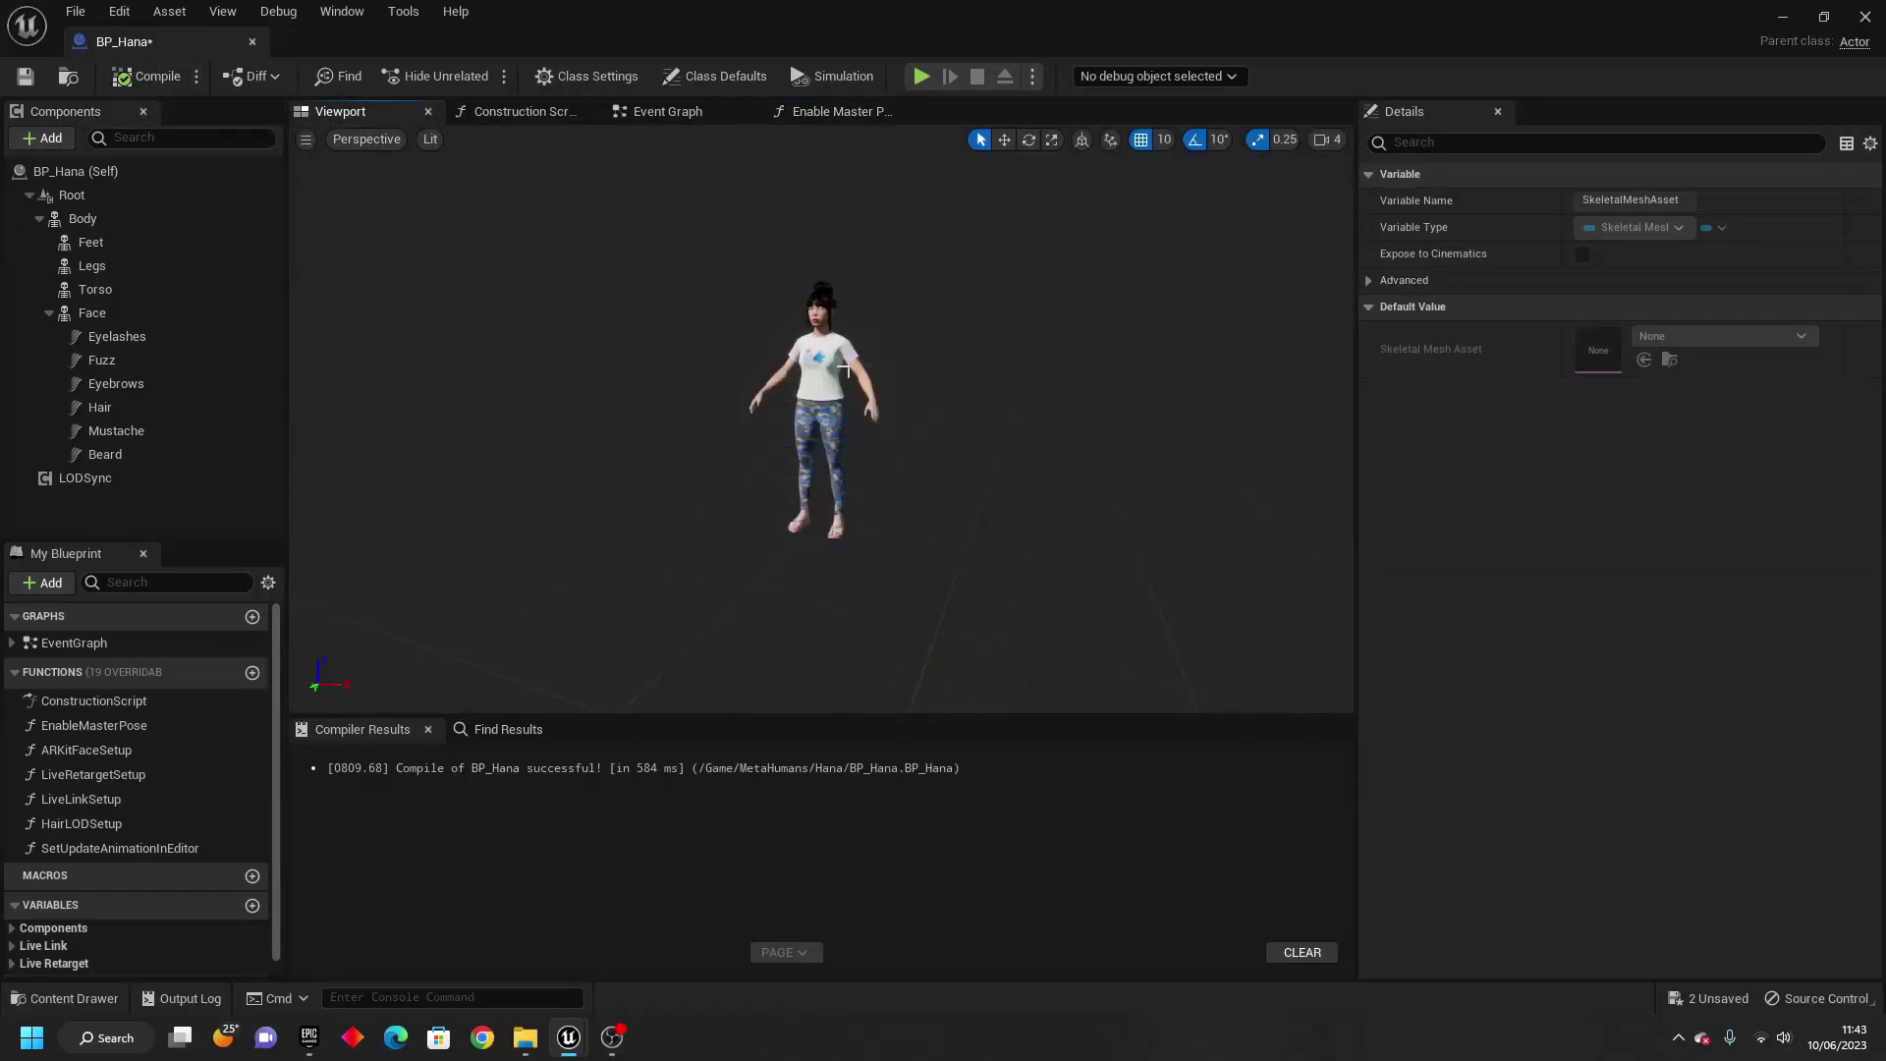
pyautogui.click(1782, 20)
pyautogui.click(44, 999)
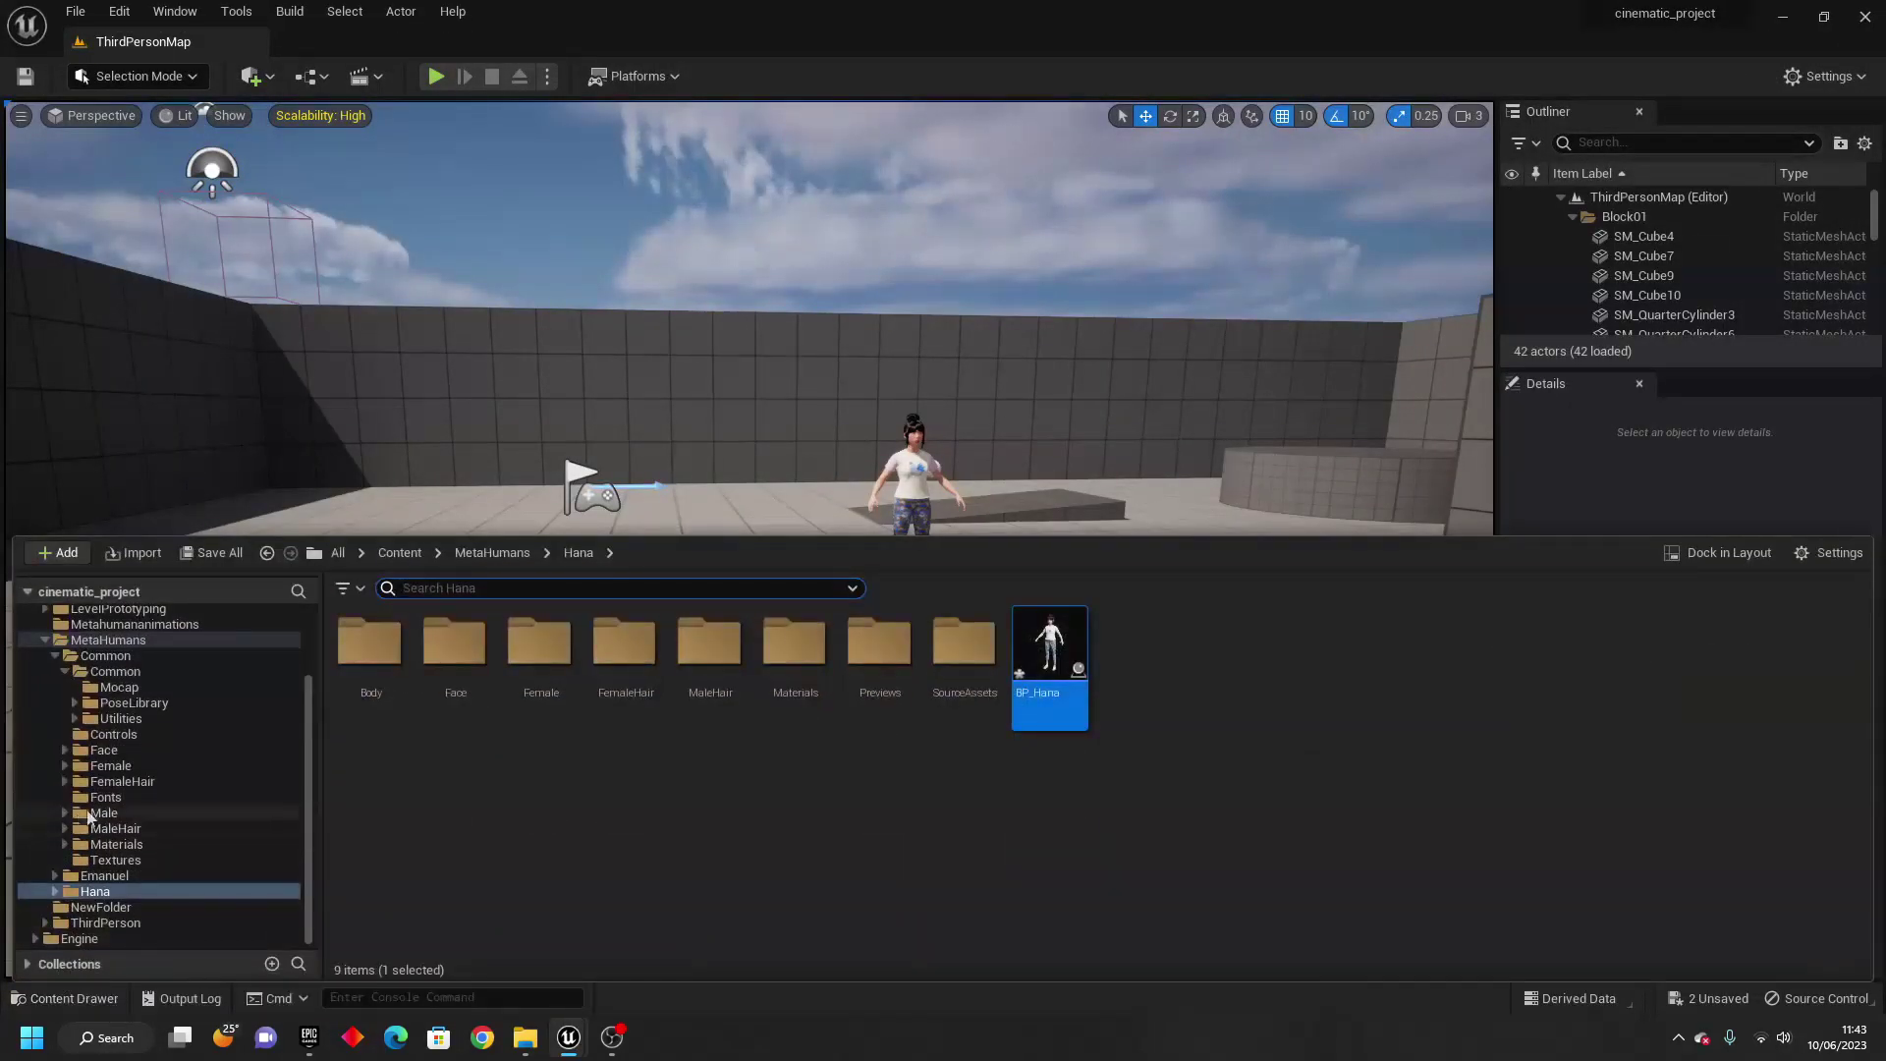
pyautogui.click(105, 923)
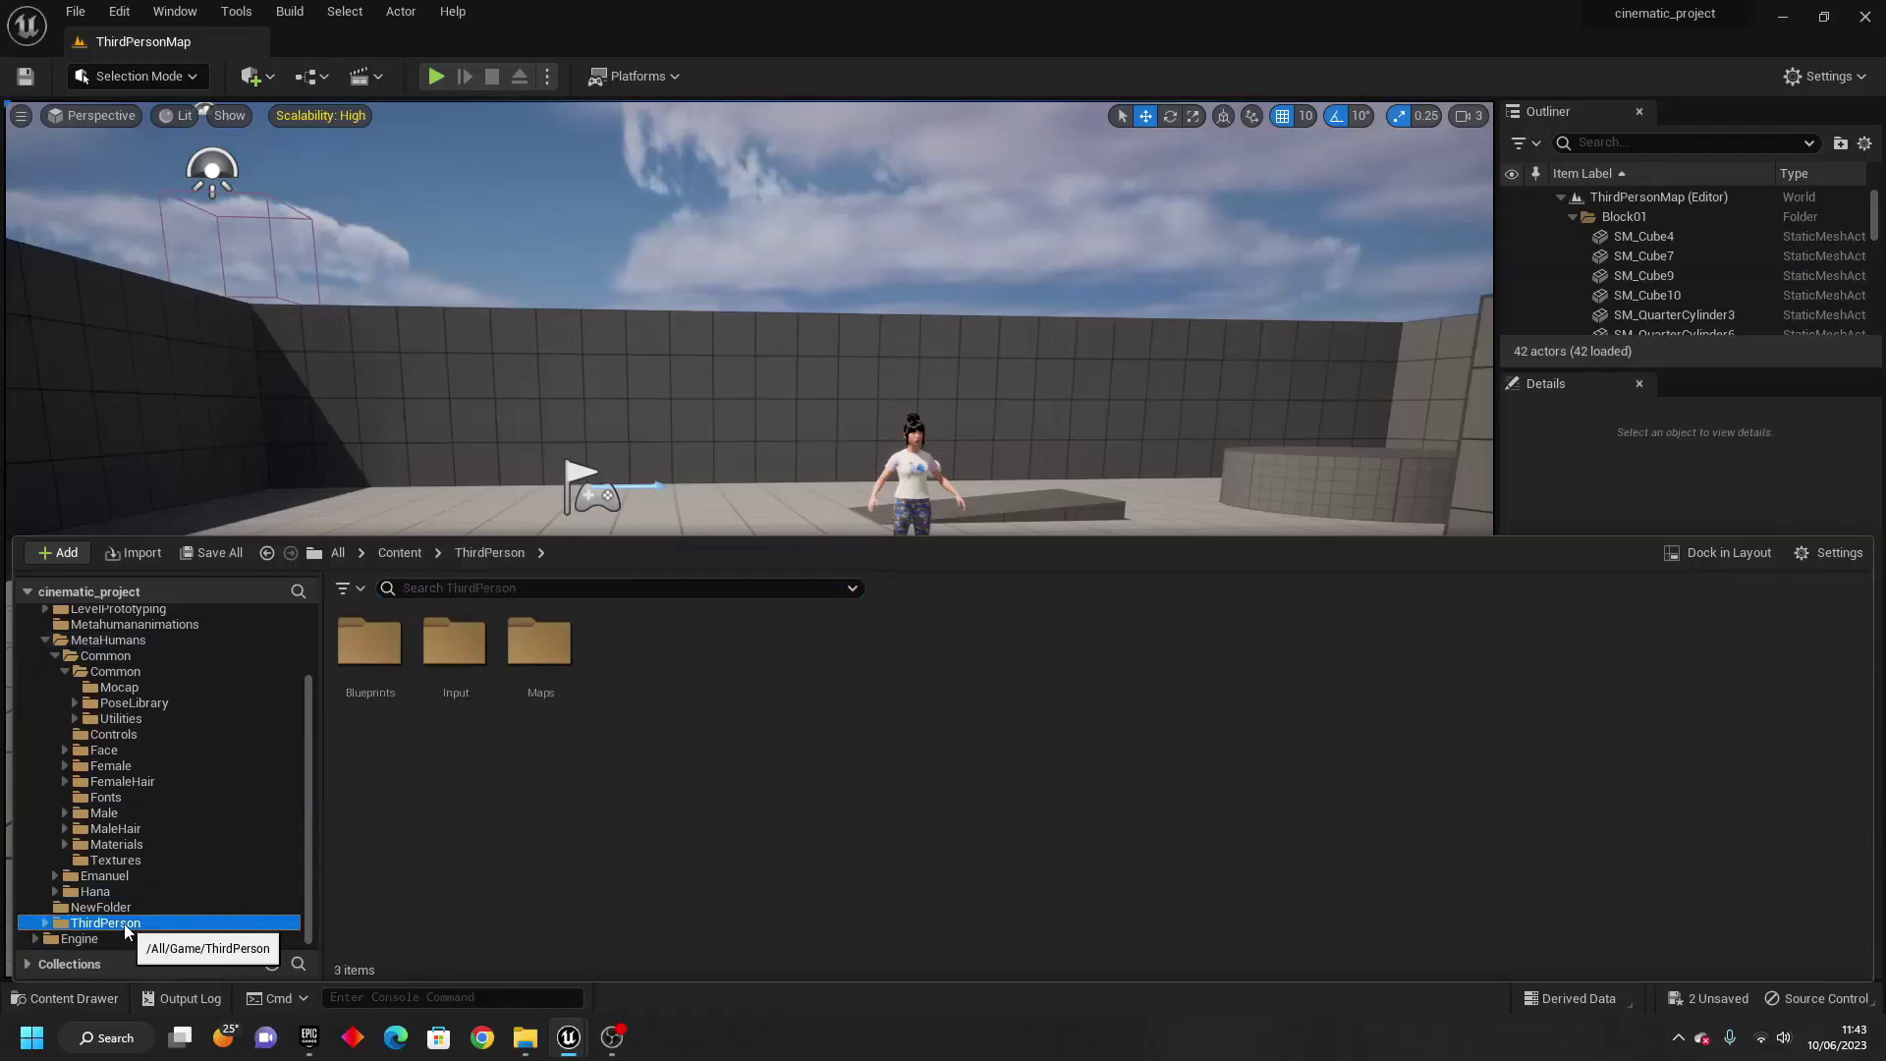
pyautogui.doubleClick(388, 635)
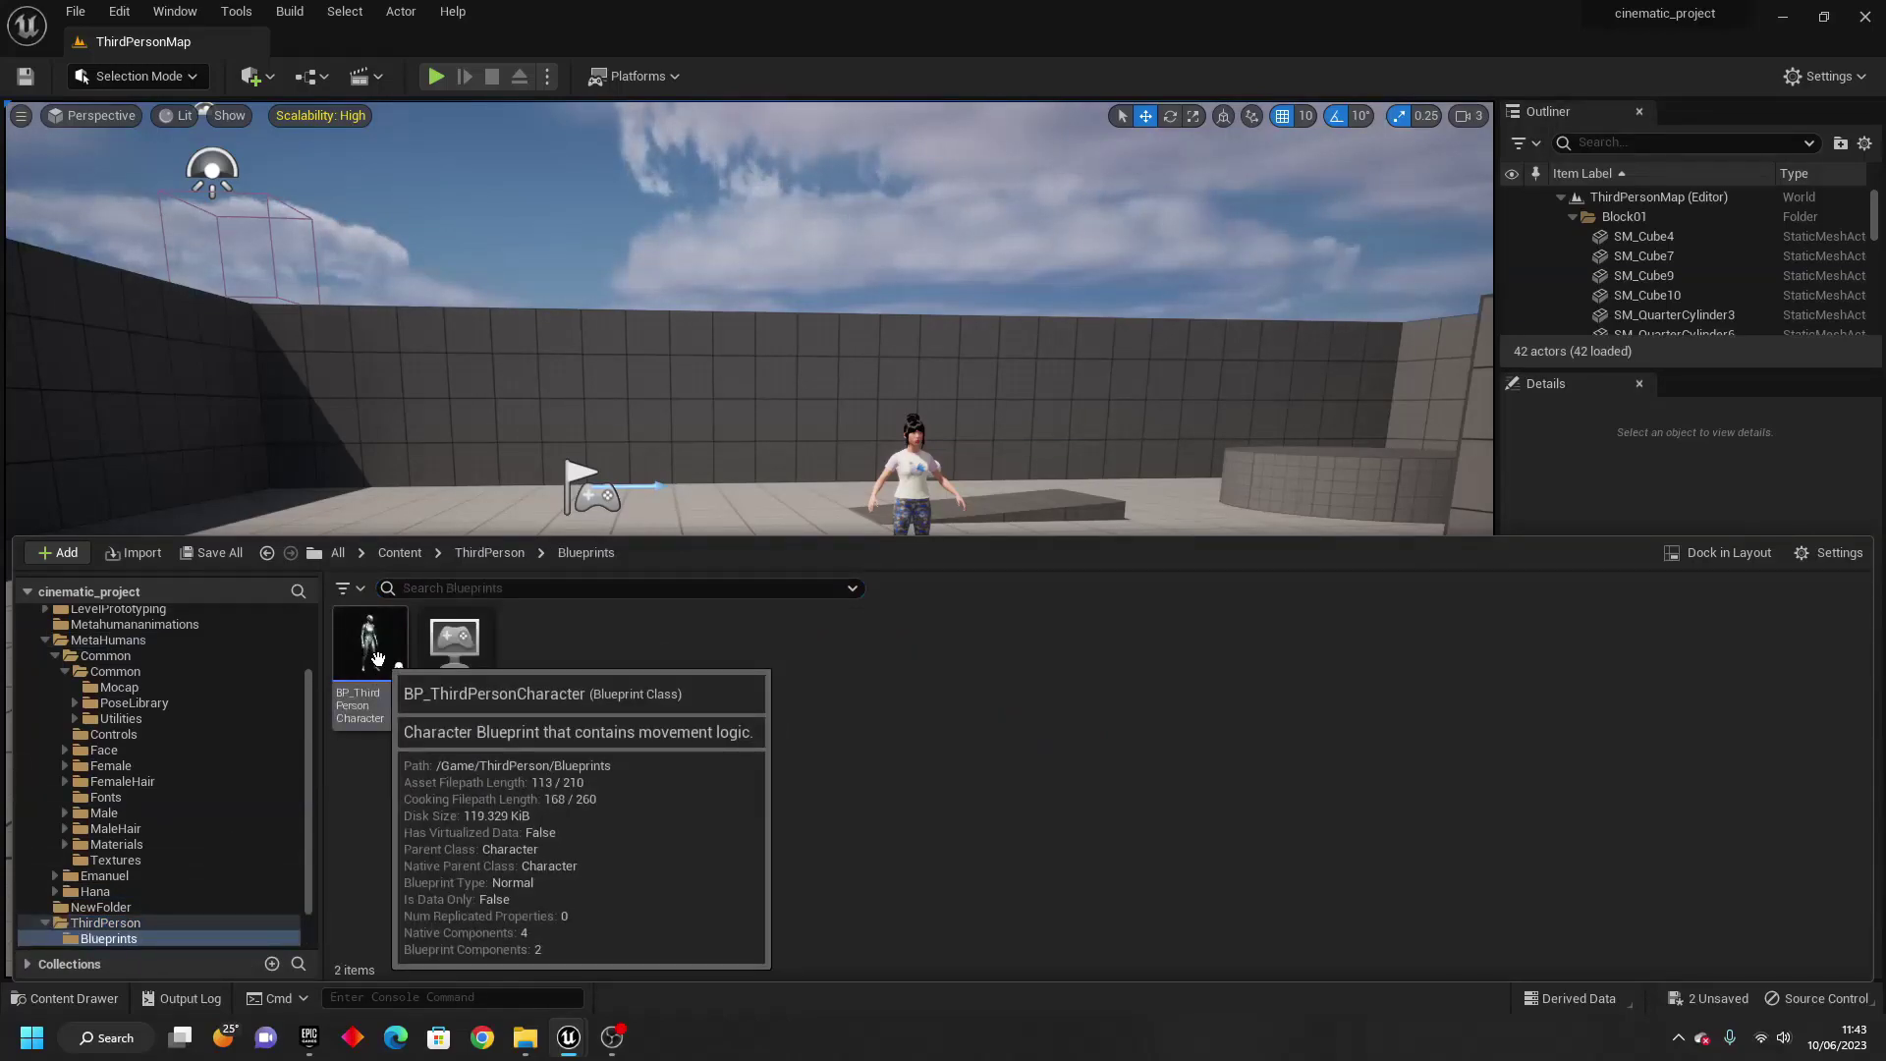
pyautogui.doubleClick(381, 669)
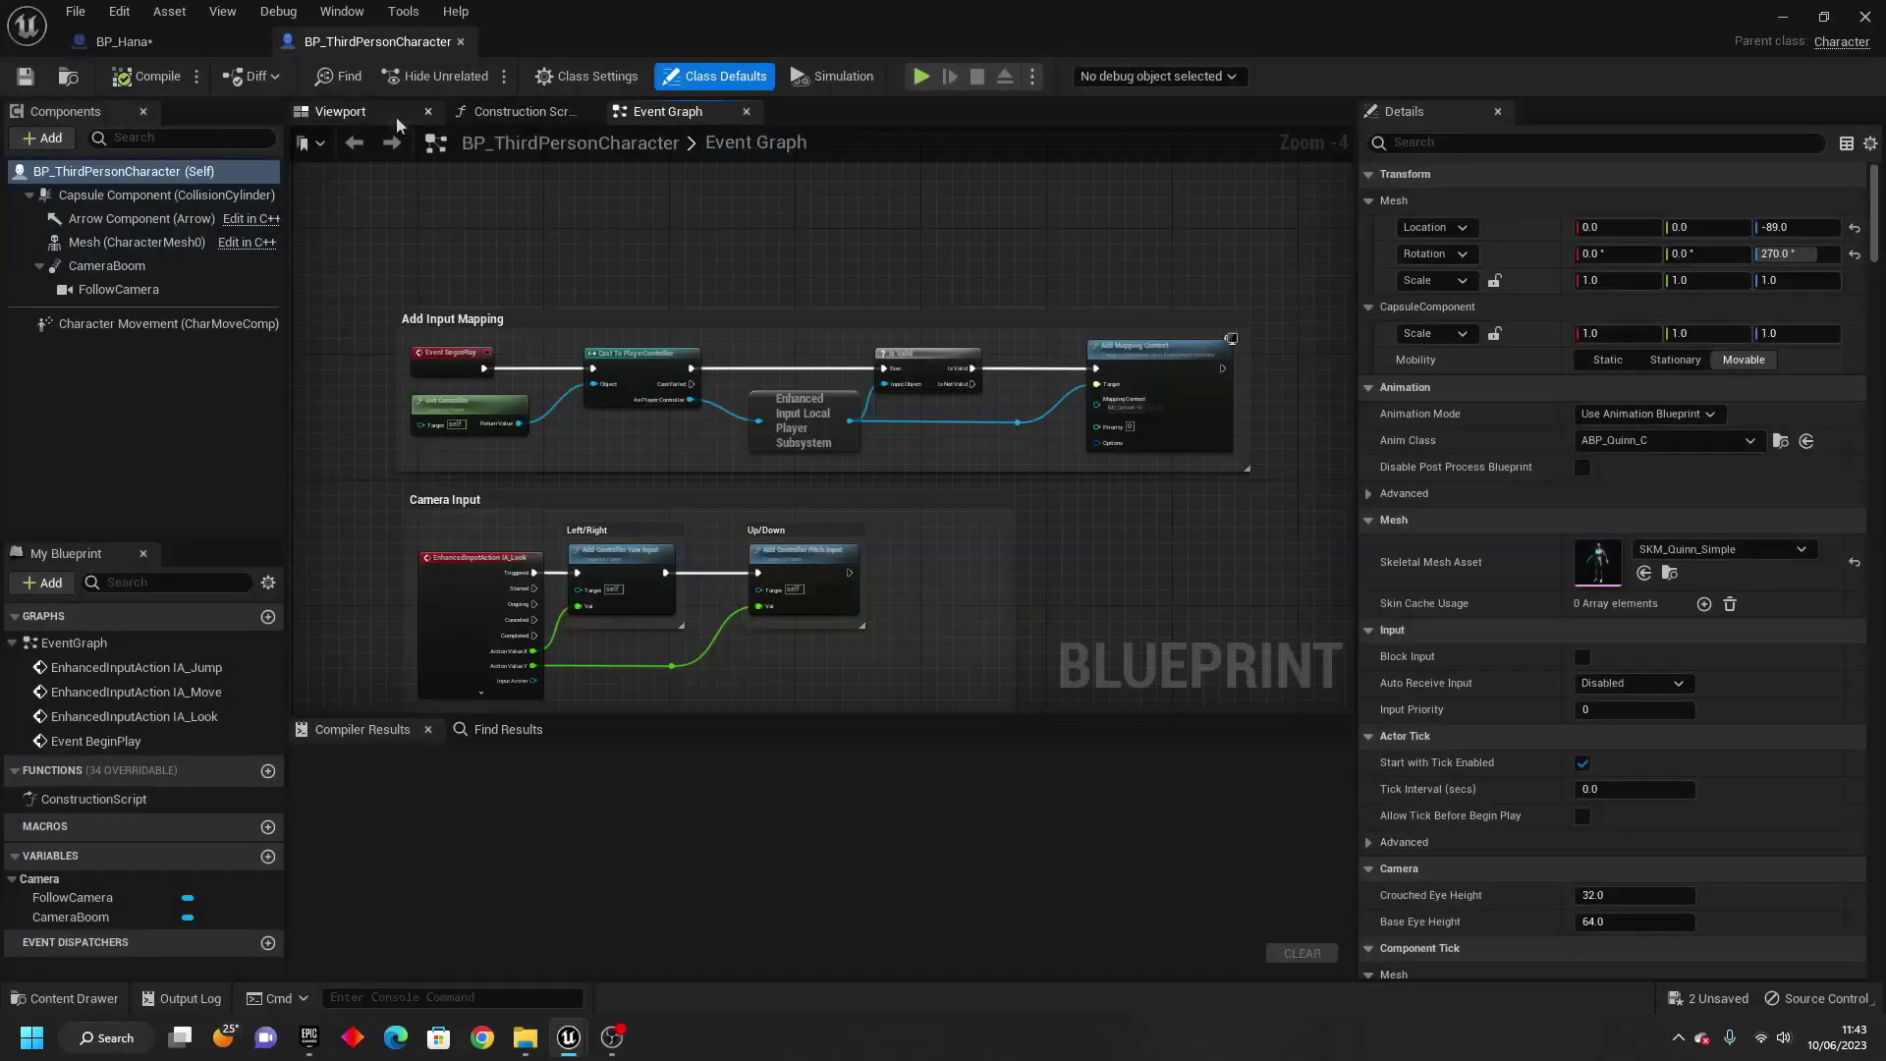
pyautogui.click(369, 115)
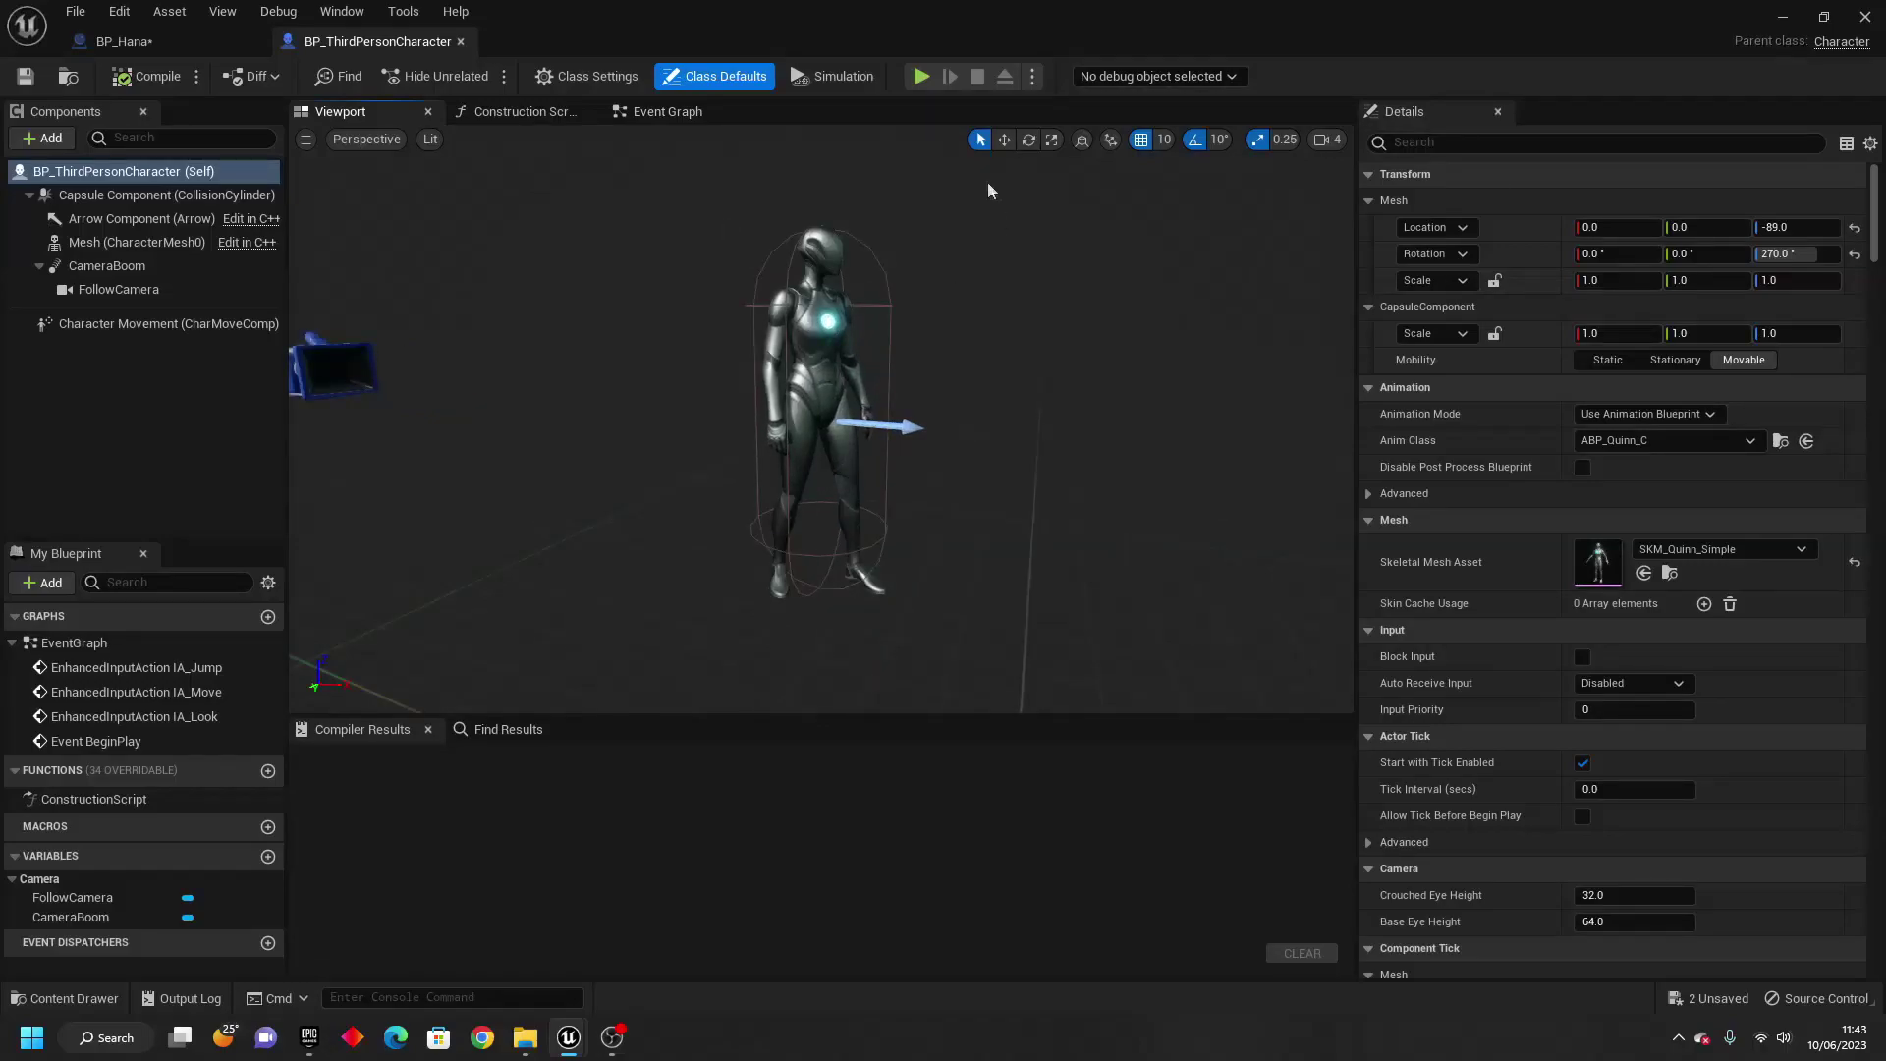
# Assign BP_Hana's body mesh, f_med_nrw_body, as the skeletal mesh asset of the Mesh component in BP_ThirdPersonCharacter.
pyautogui.click(157, 45)
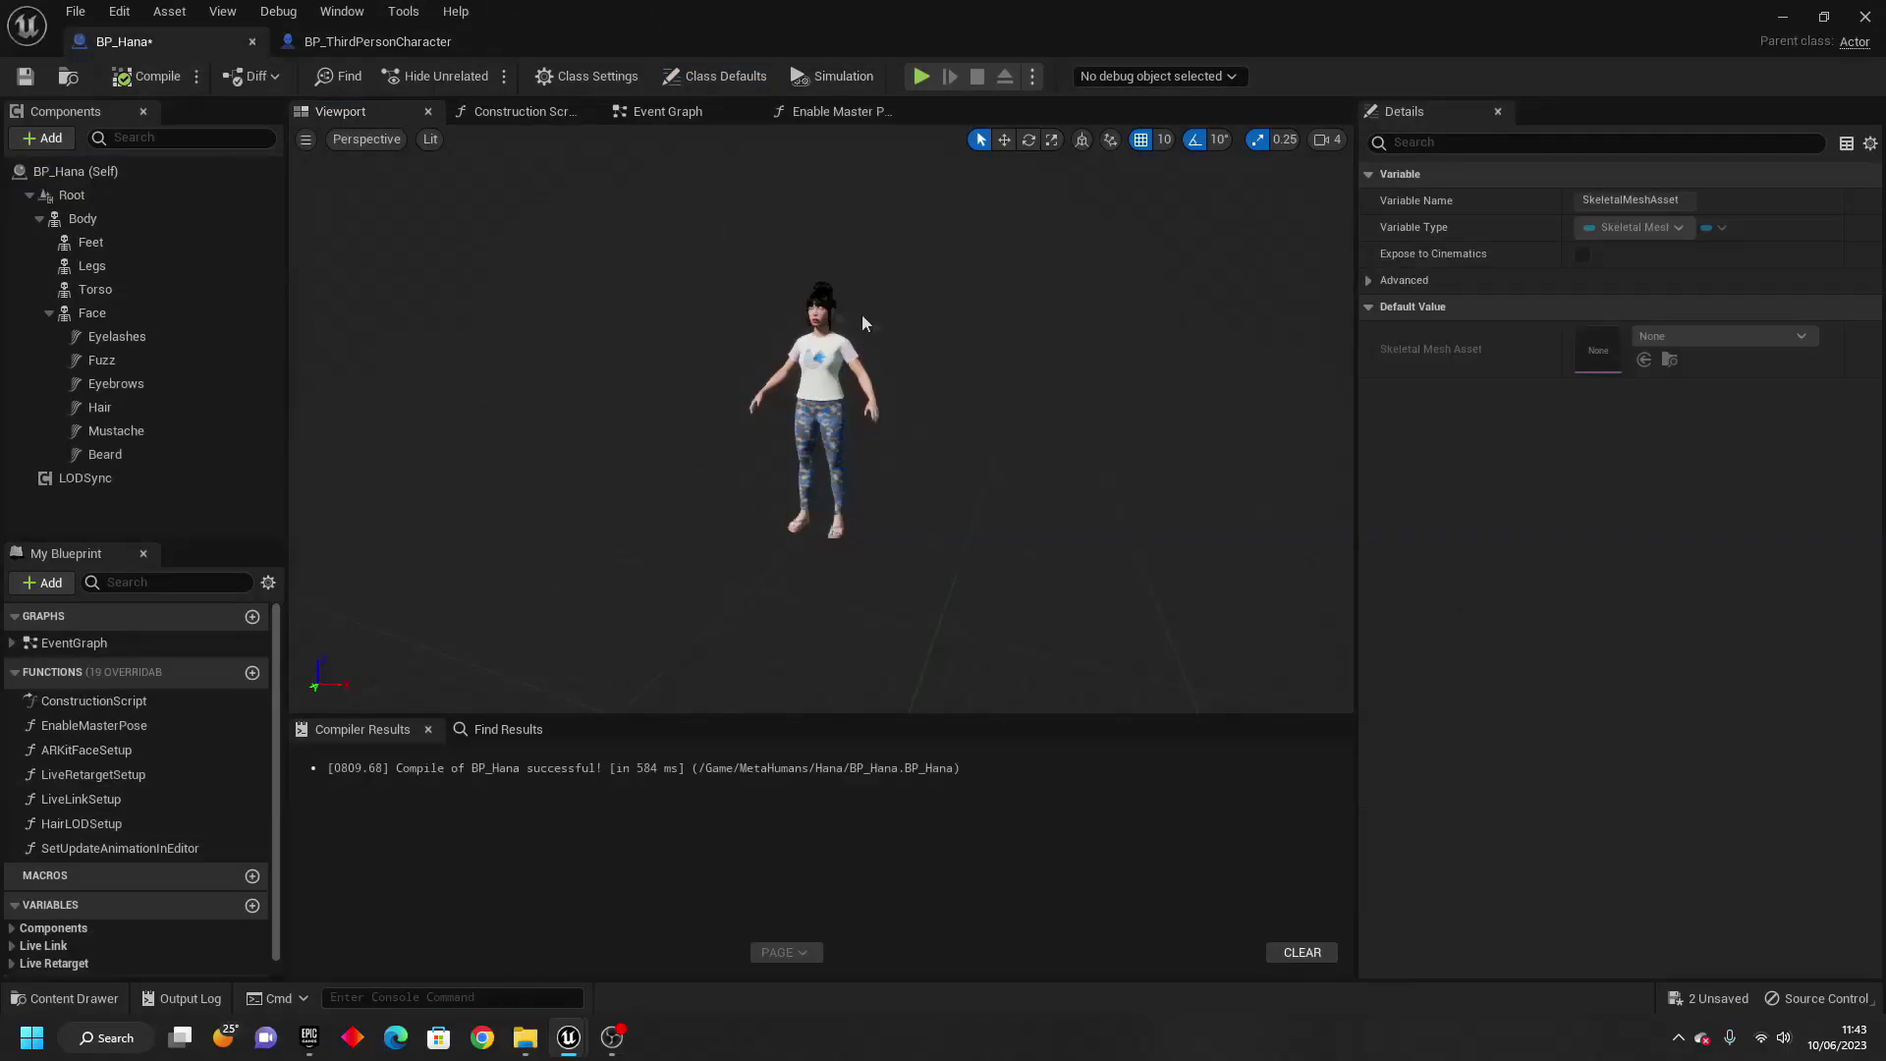
pyautogui.click(175, 222)
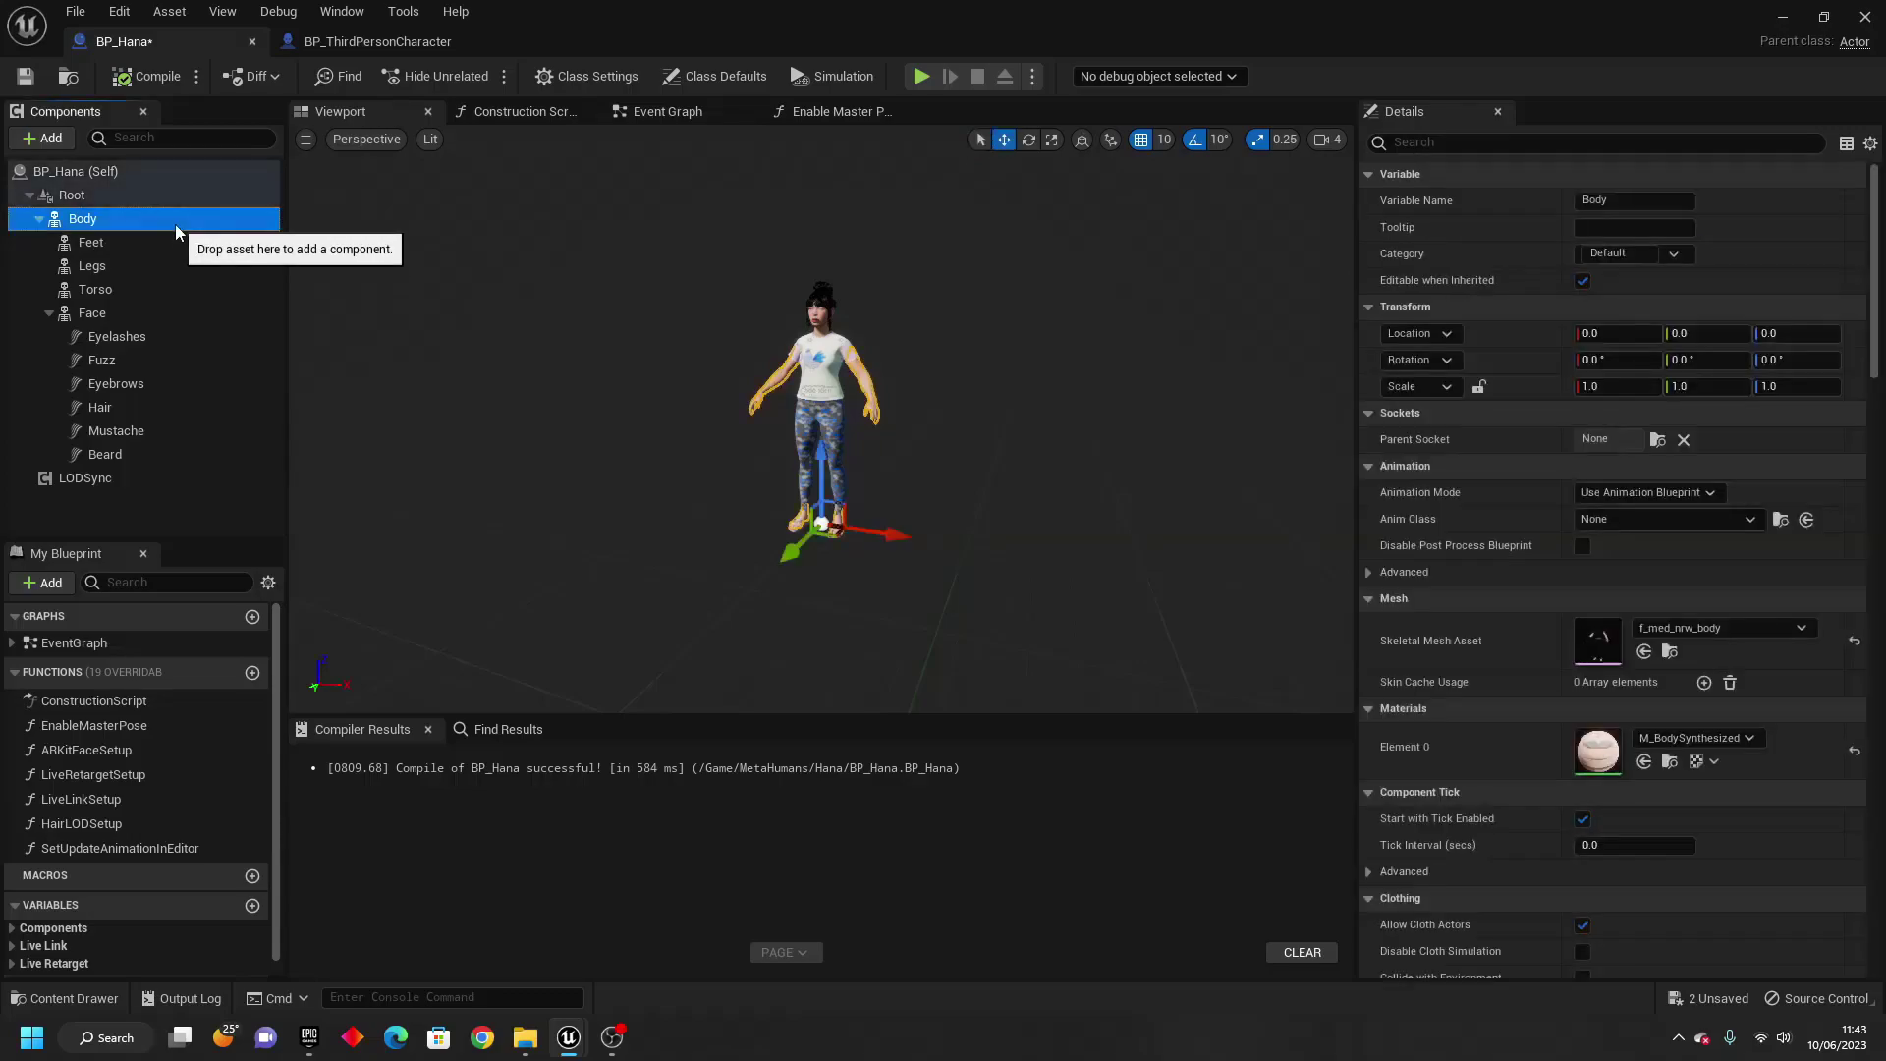
pyautogui.click(1667, 651)
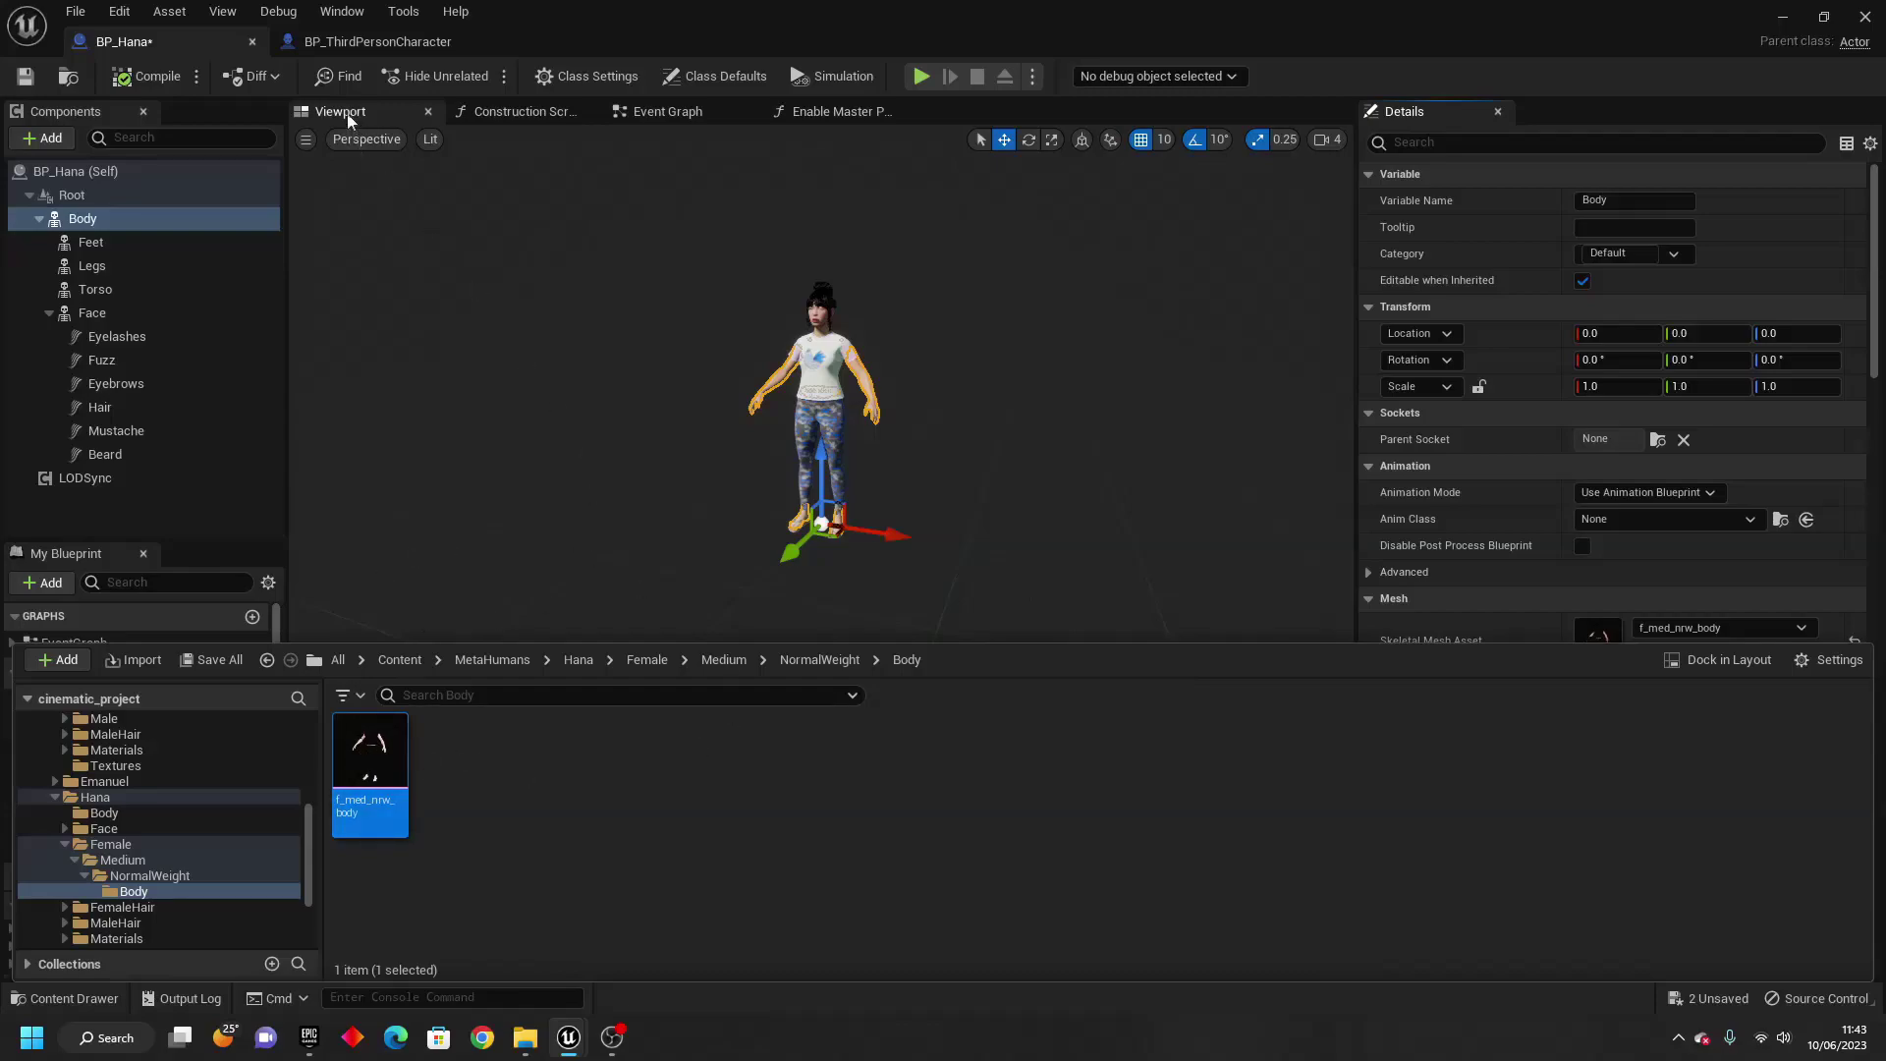
pyautogui.click(361, 43)
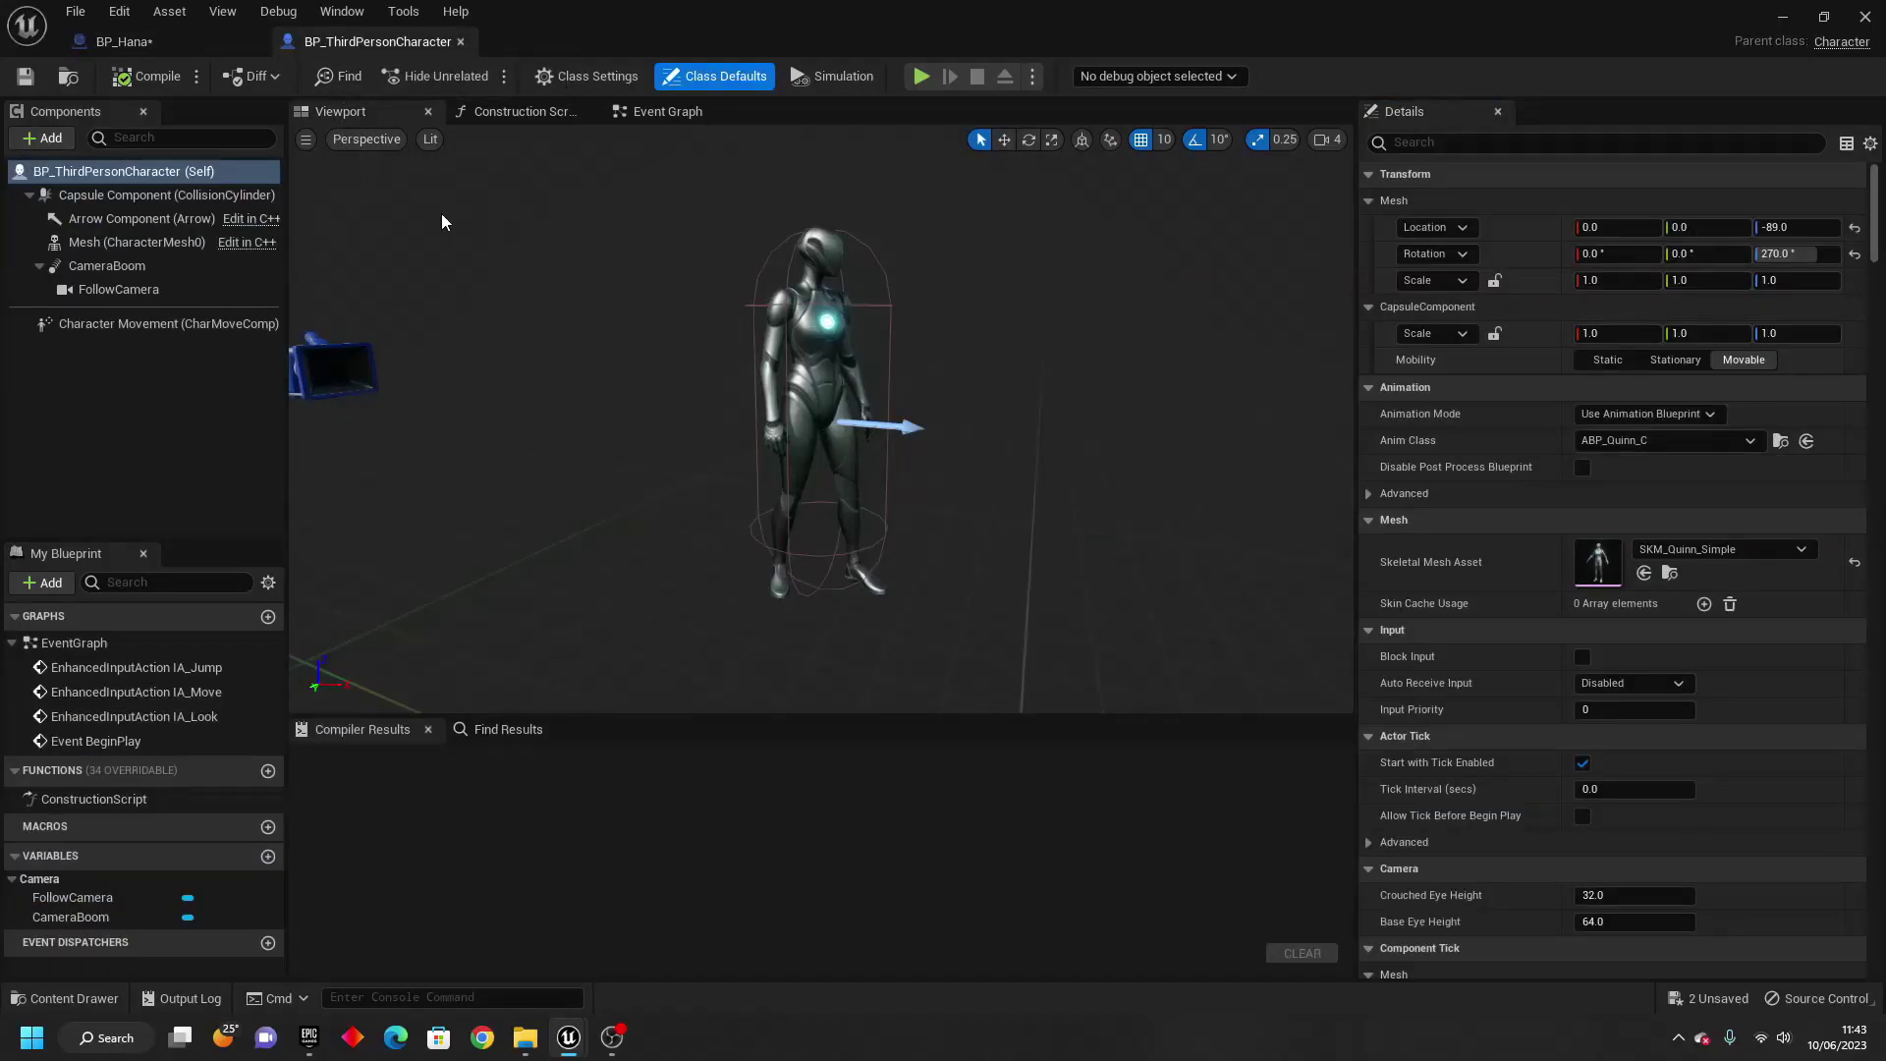
pyautogui.click(131, 243)
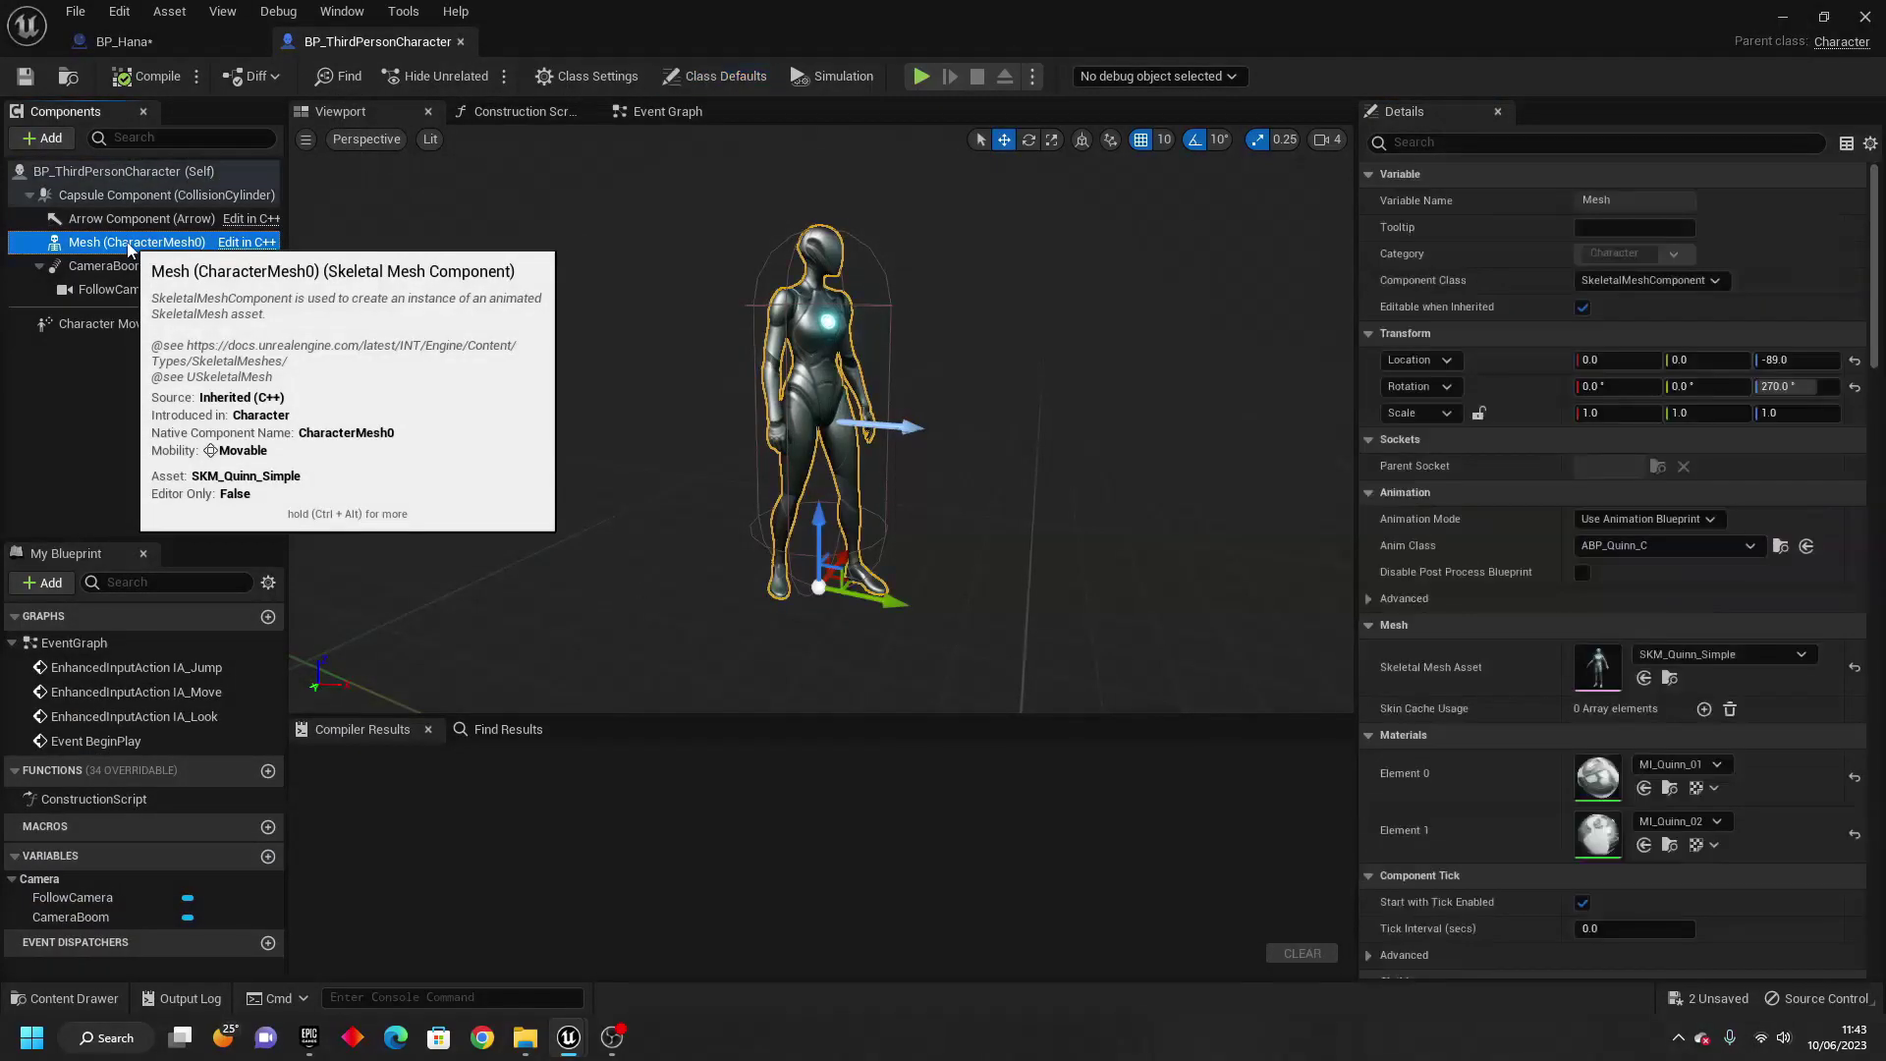
pyautogui.click(1646, 680)
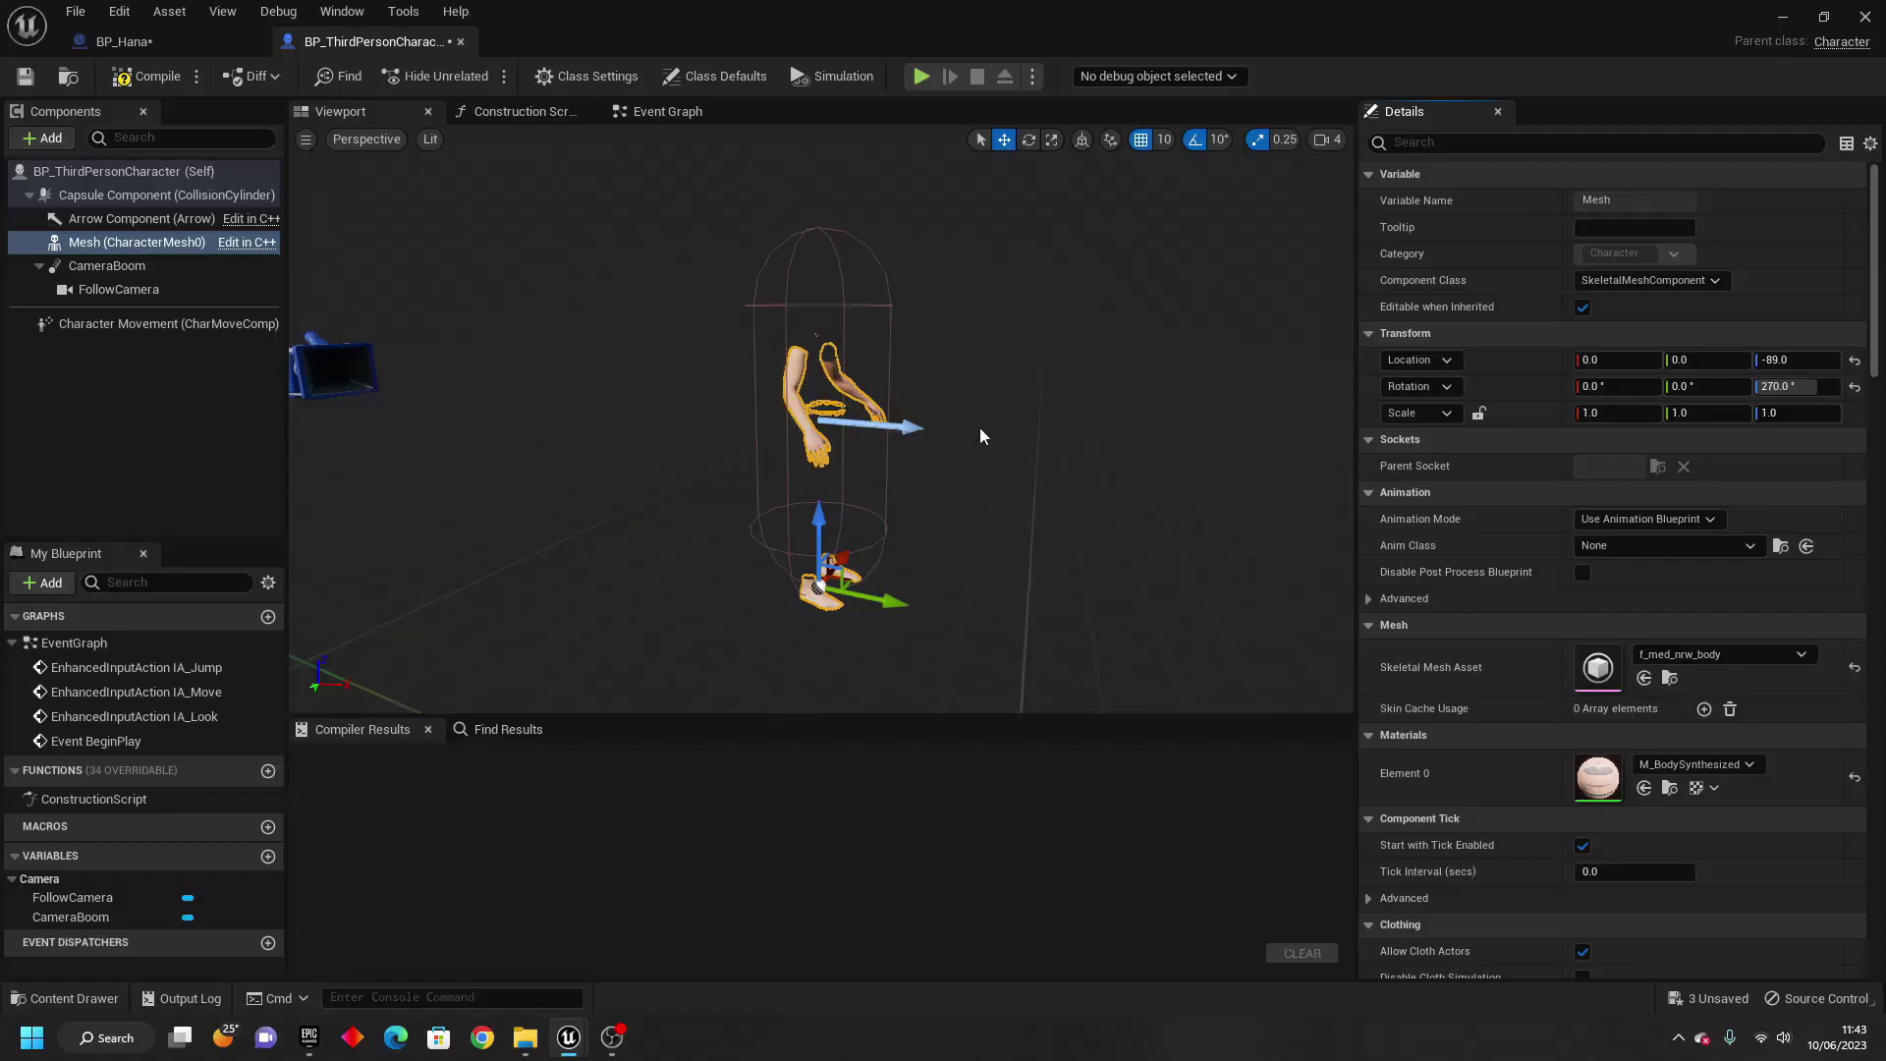
# Copy the Feet, Legs, Torso and Face components from BP_Hana and paste them into BP_ThirdPersonCharacter.
pyautogui.click(157, 39)
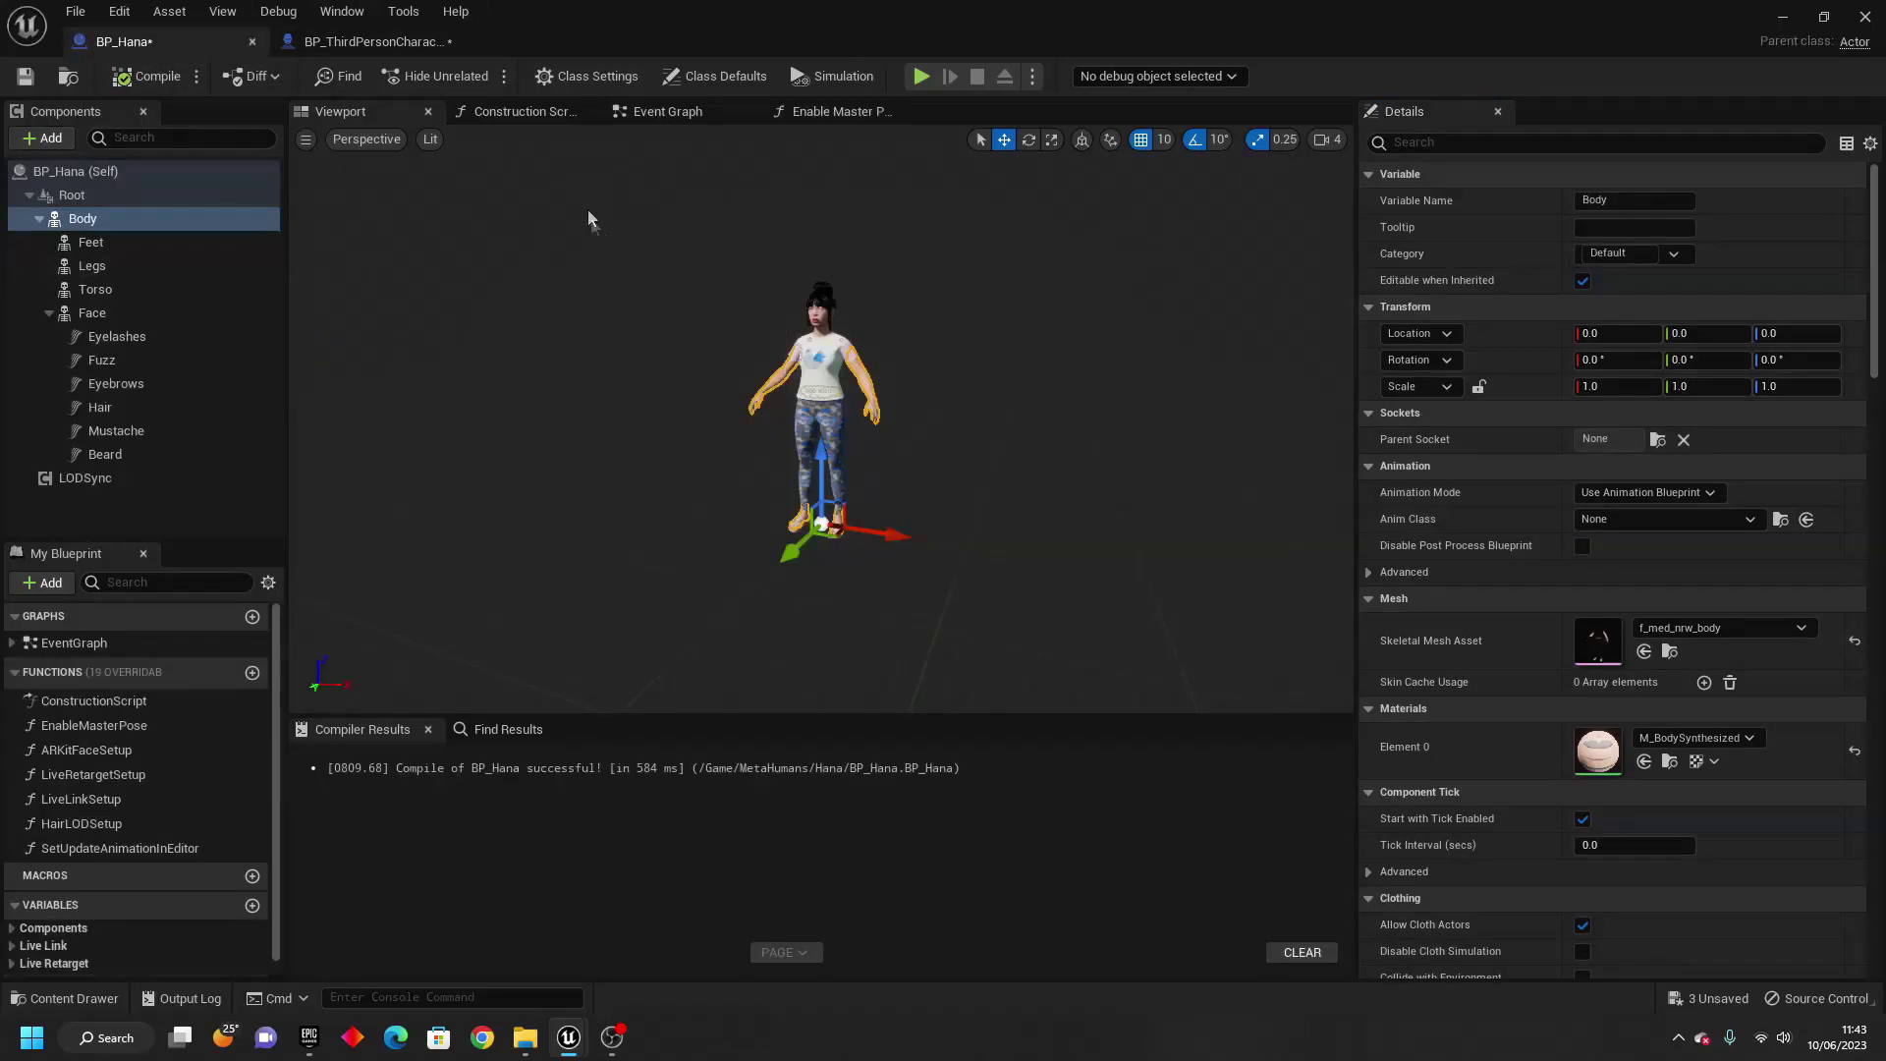
pyautogui.click(393, 43)
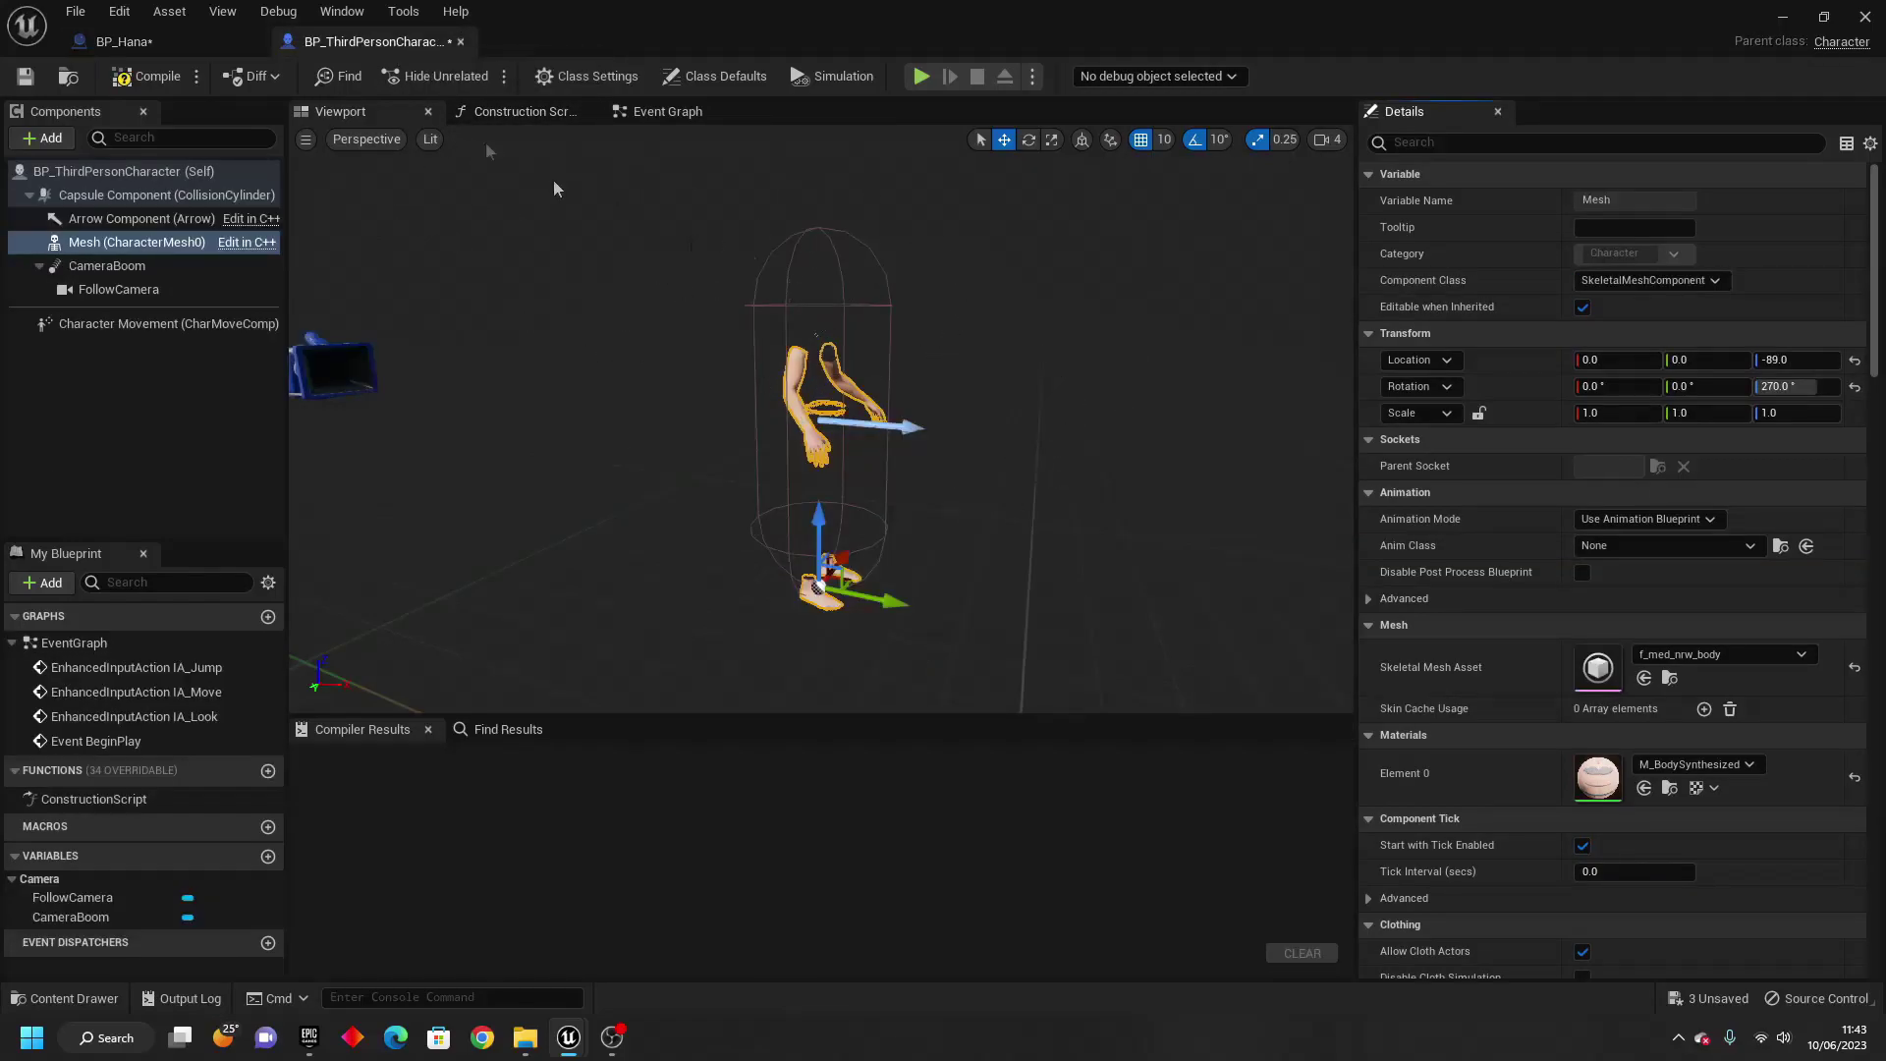
pyautogui.click(137, 41)
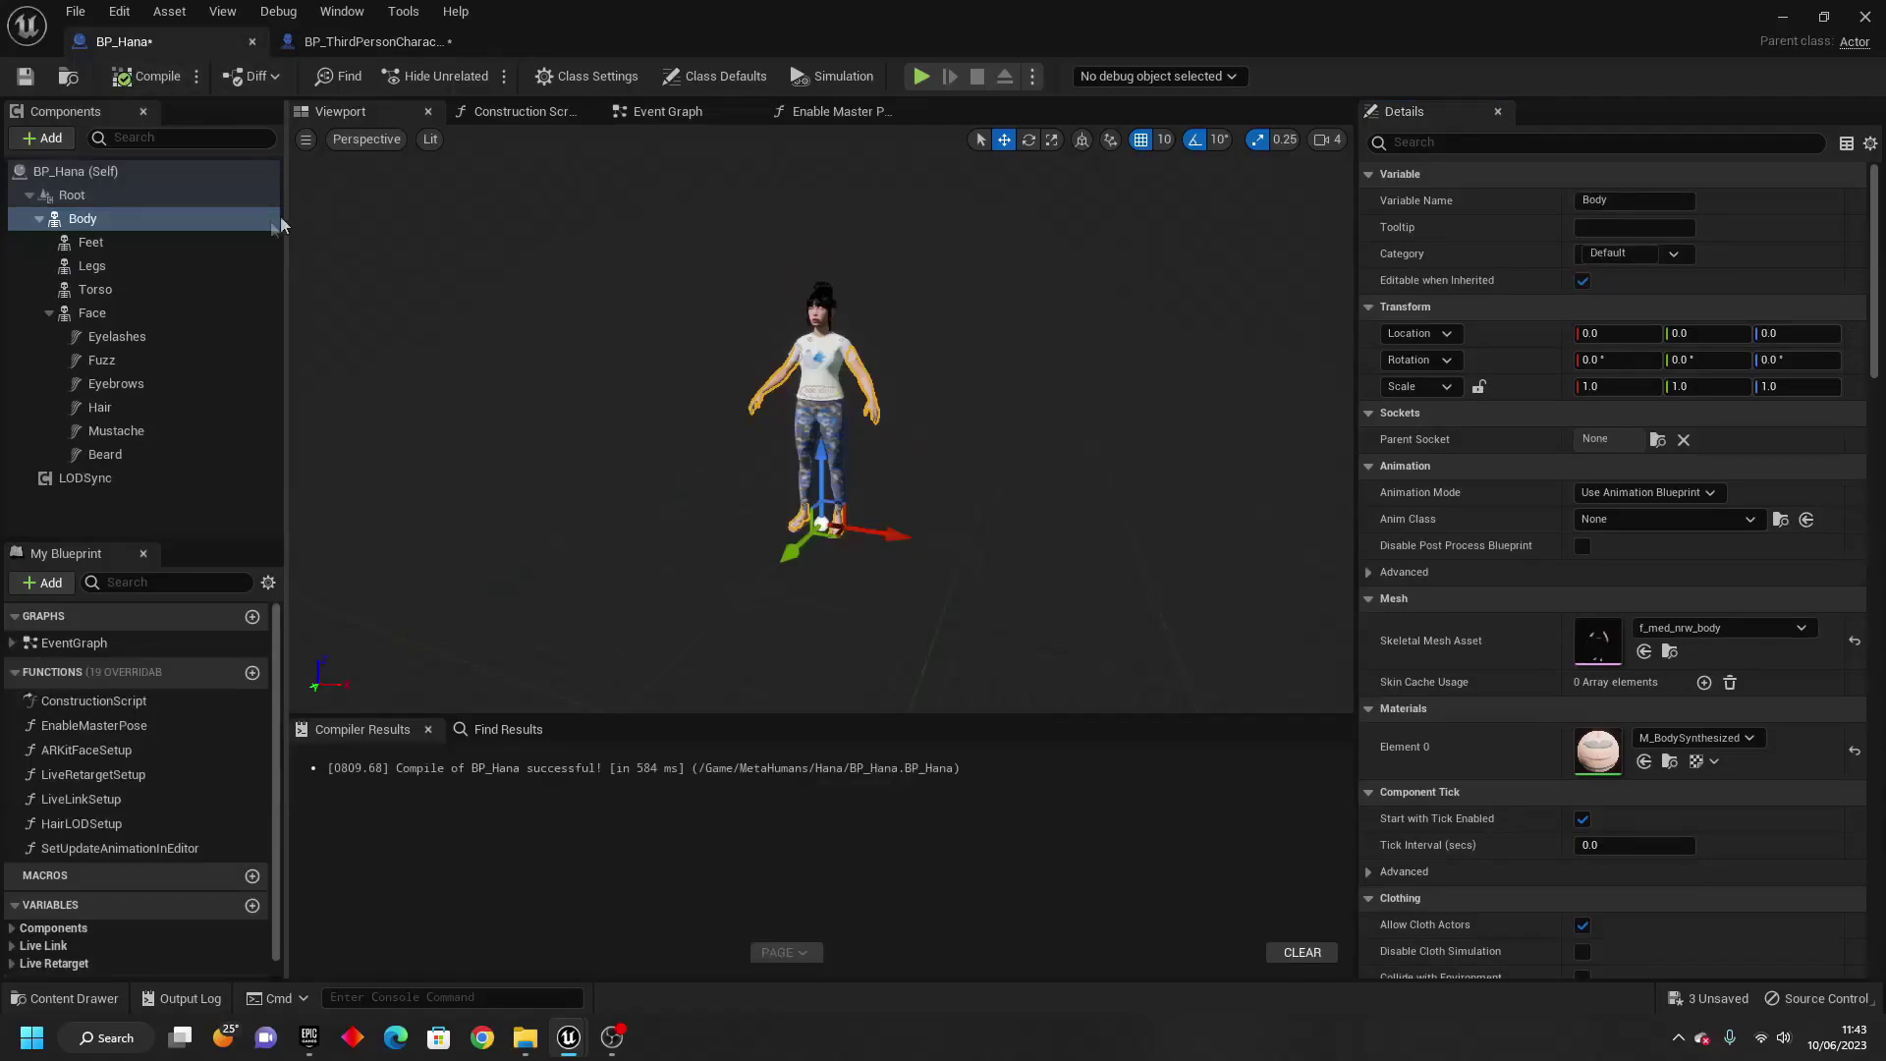
pyautogui.click(171, 243)
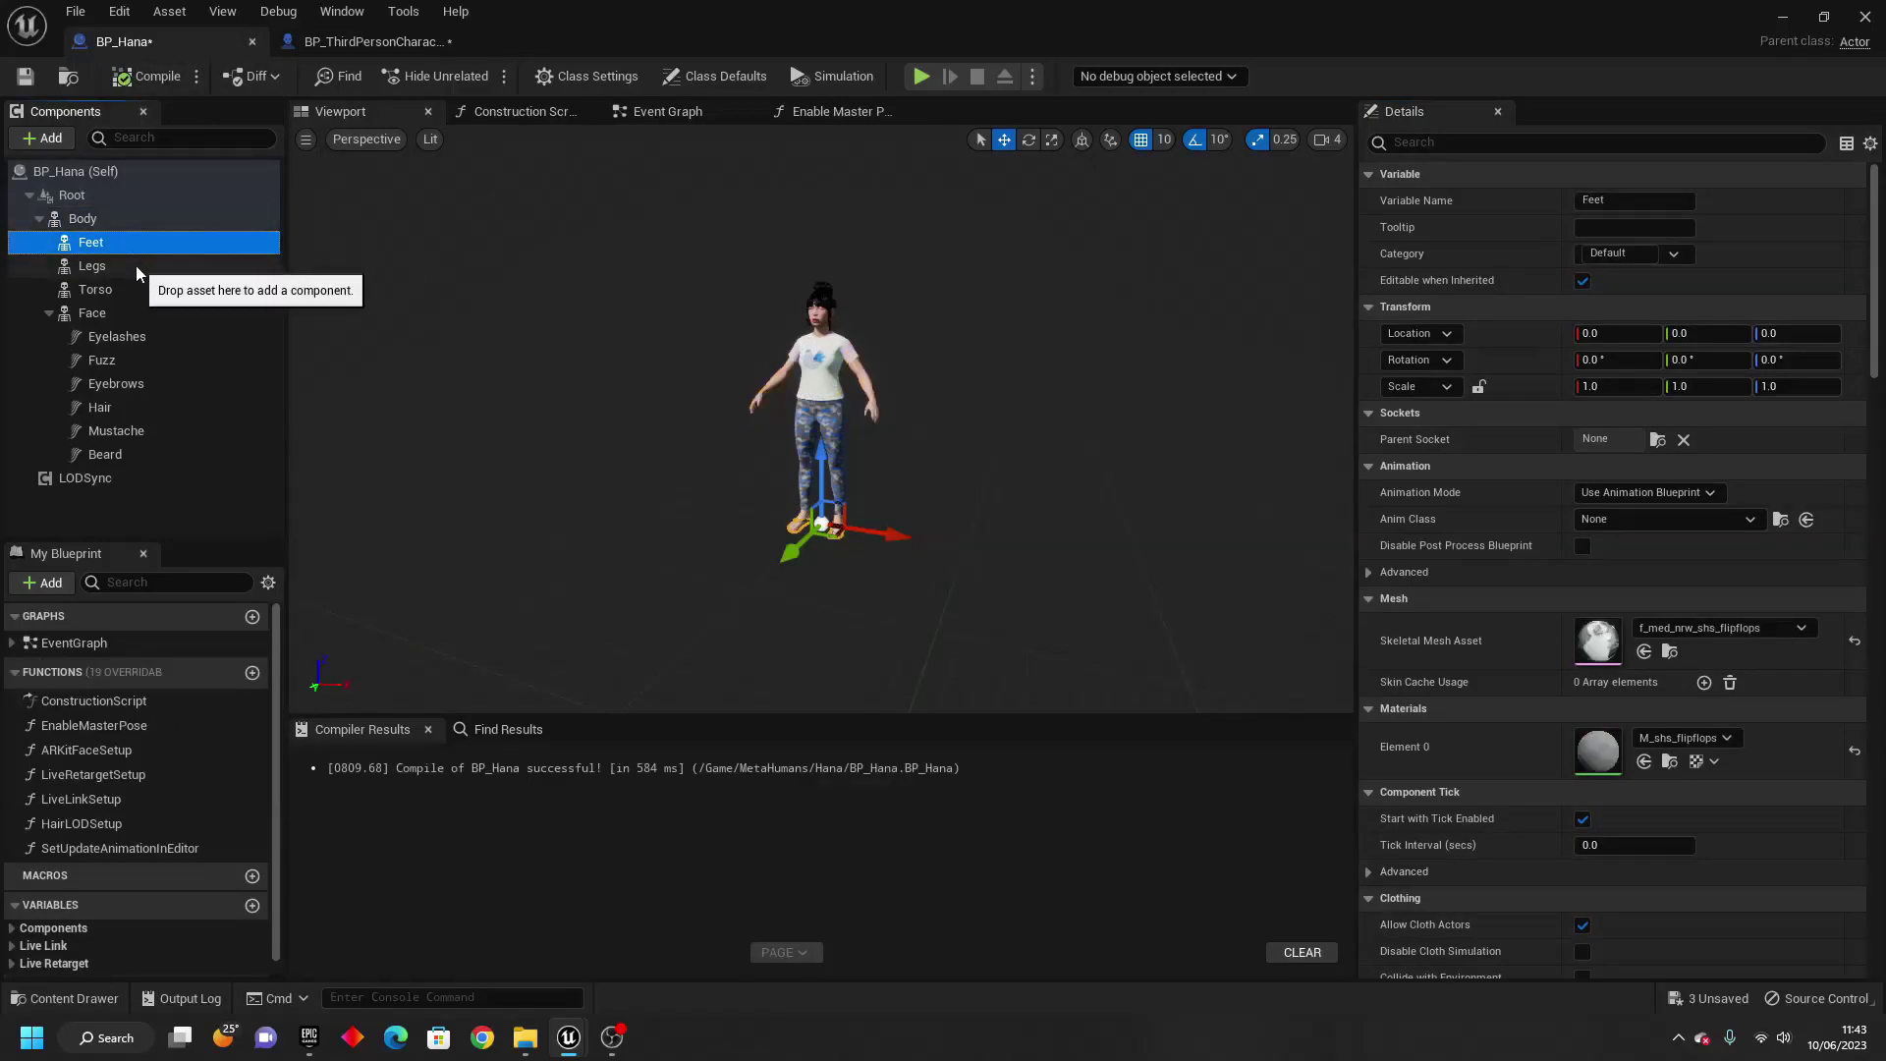
pyautogui.keyDown('shift'); pyautogui.click(135, 266); pyautogui.keyUp('shift')
pyautogui.keyDown('shift'); pyautogui.click(128, 289); pyautogui.keyUp('shift')
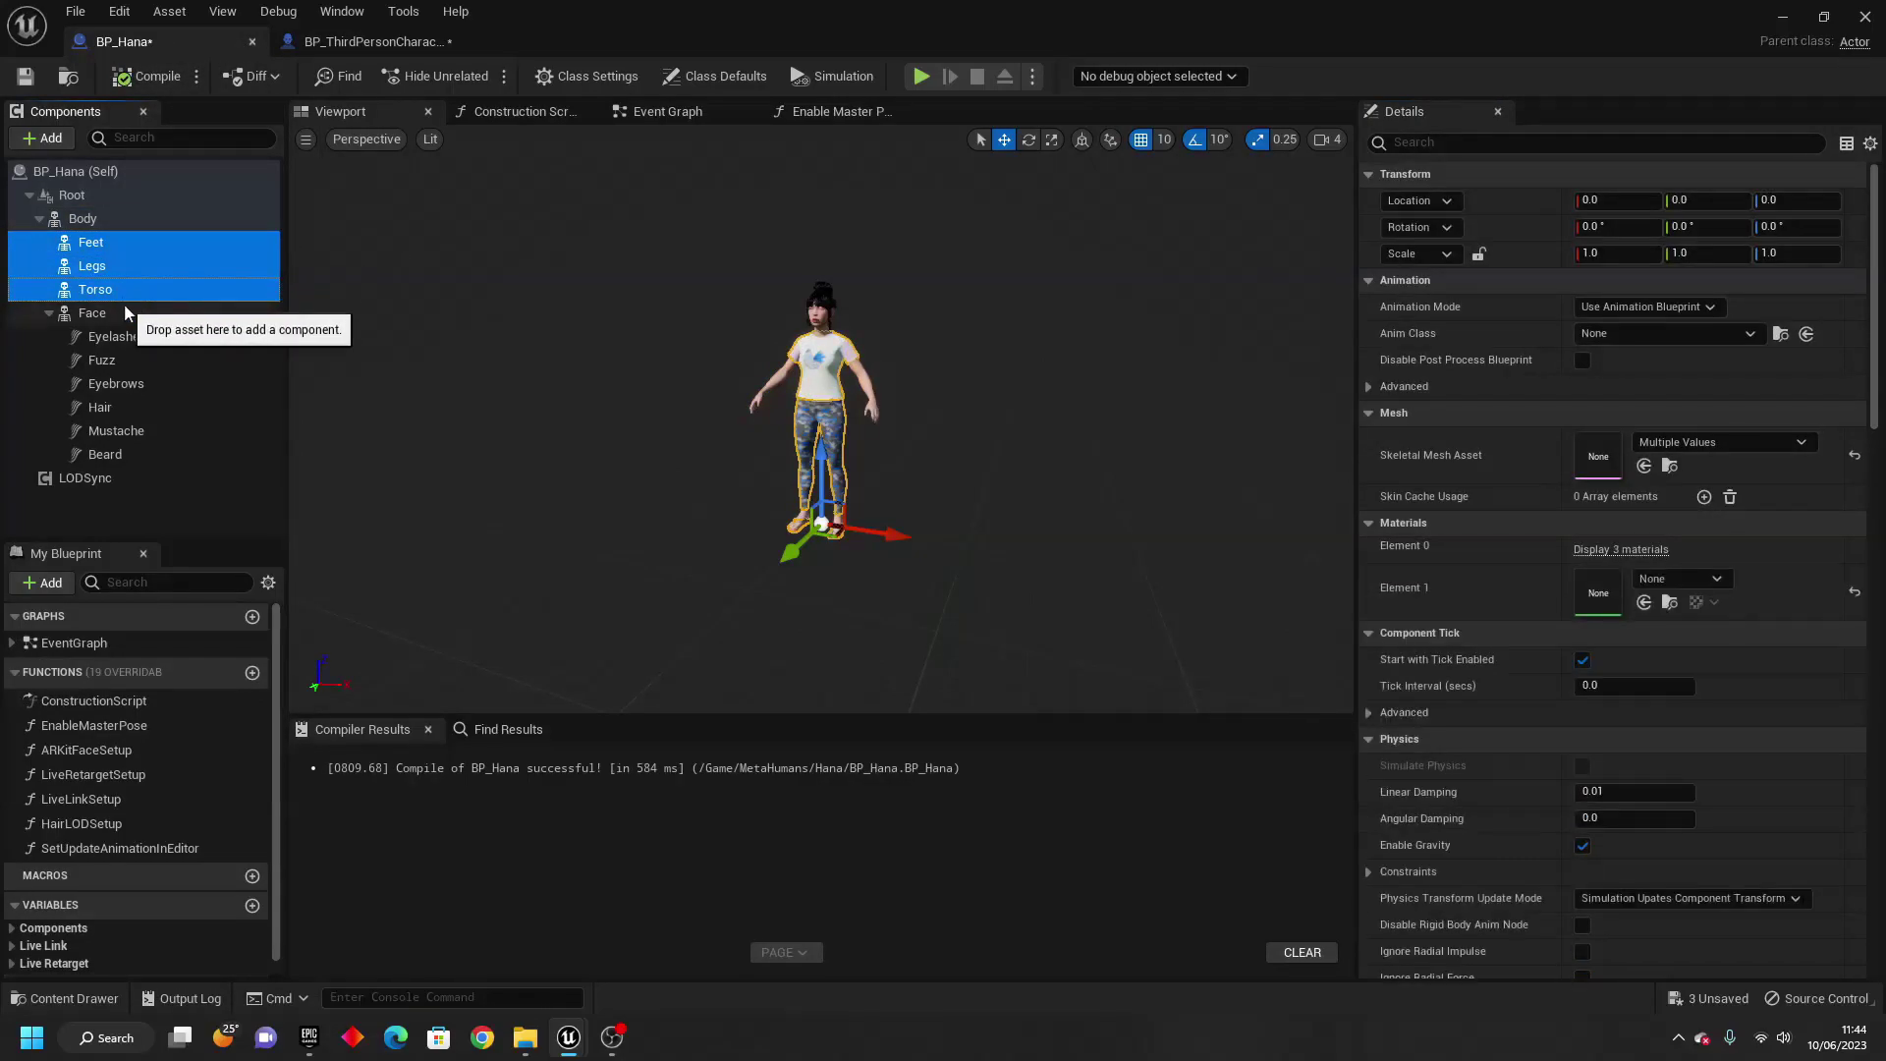
pyautogui.keyDown('shift'); pyautogui.click(125, 312); pyautogui.keyUp('shift')
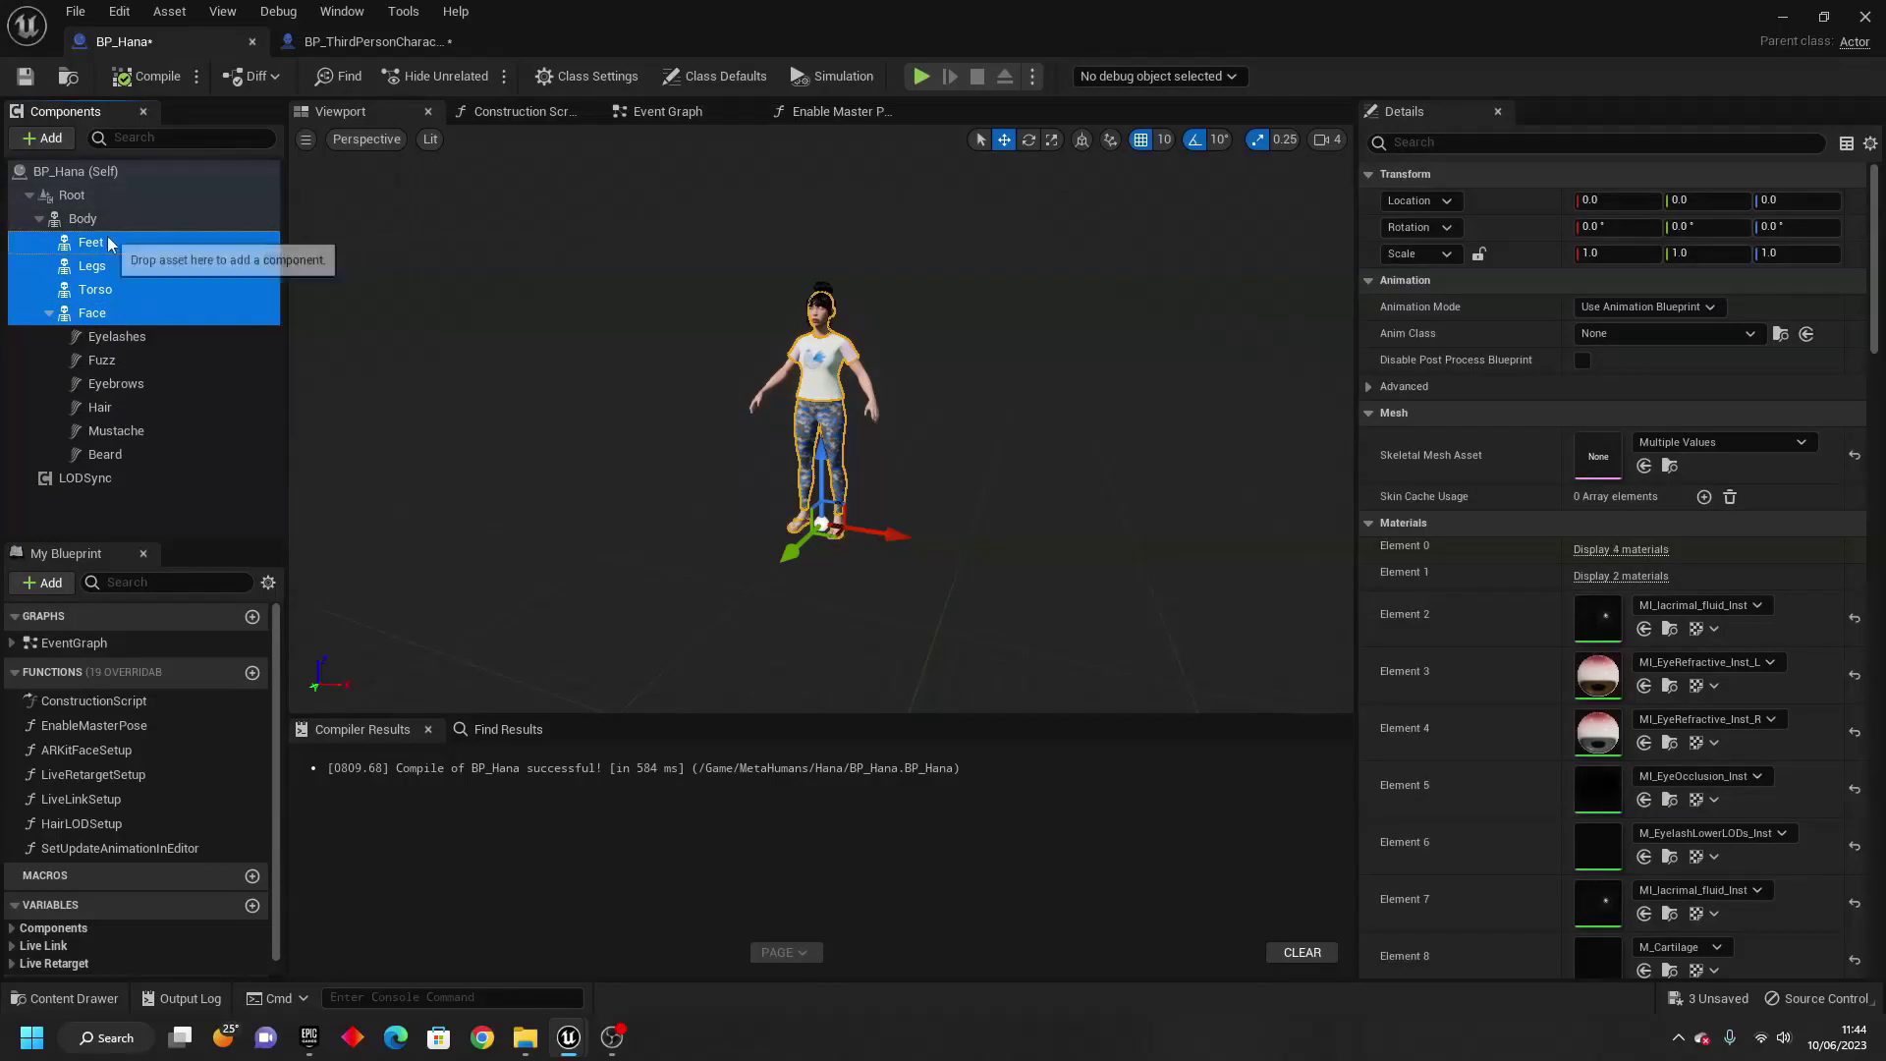
pyautogui.moveTo(108, 242); pyautogui.dragTo(217, 246)
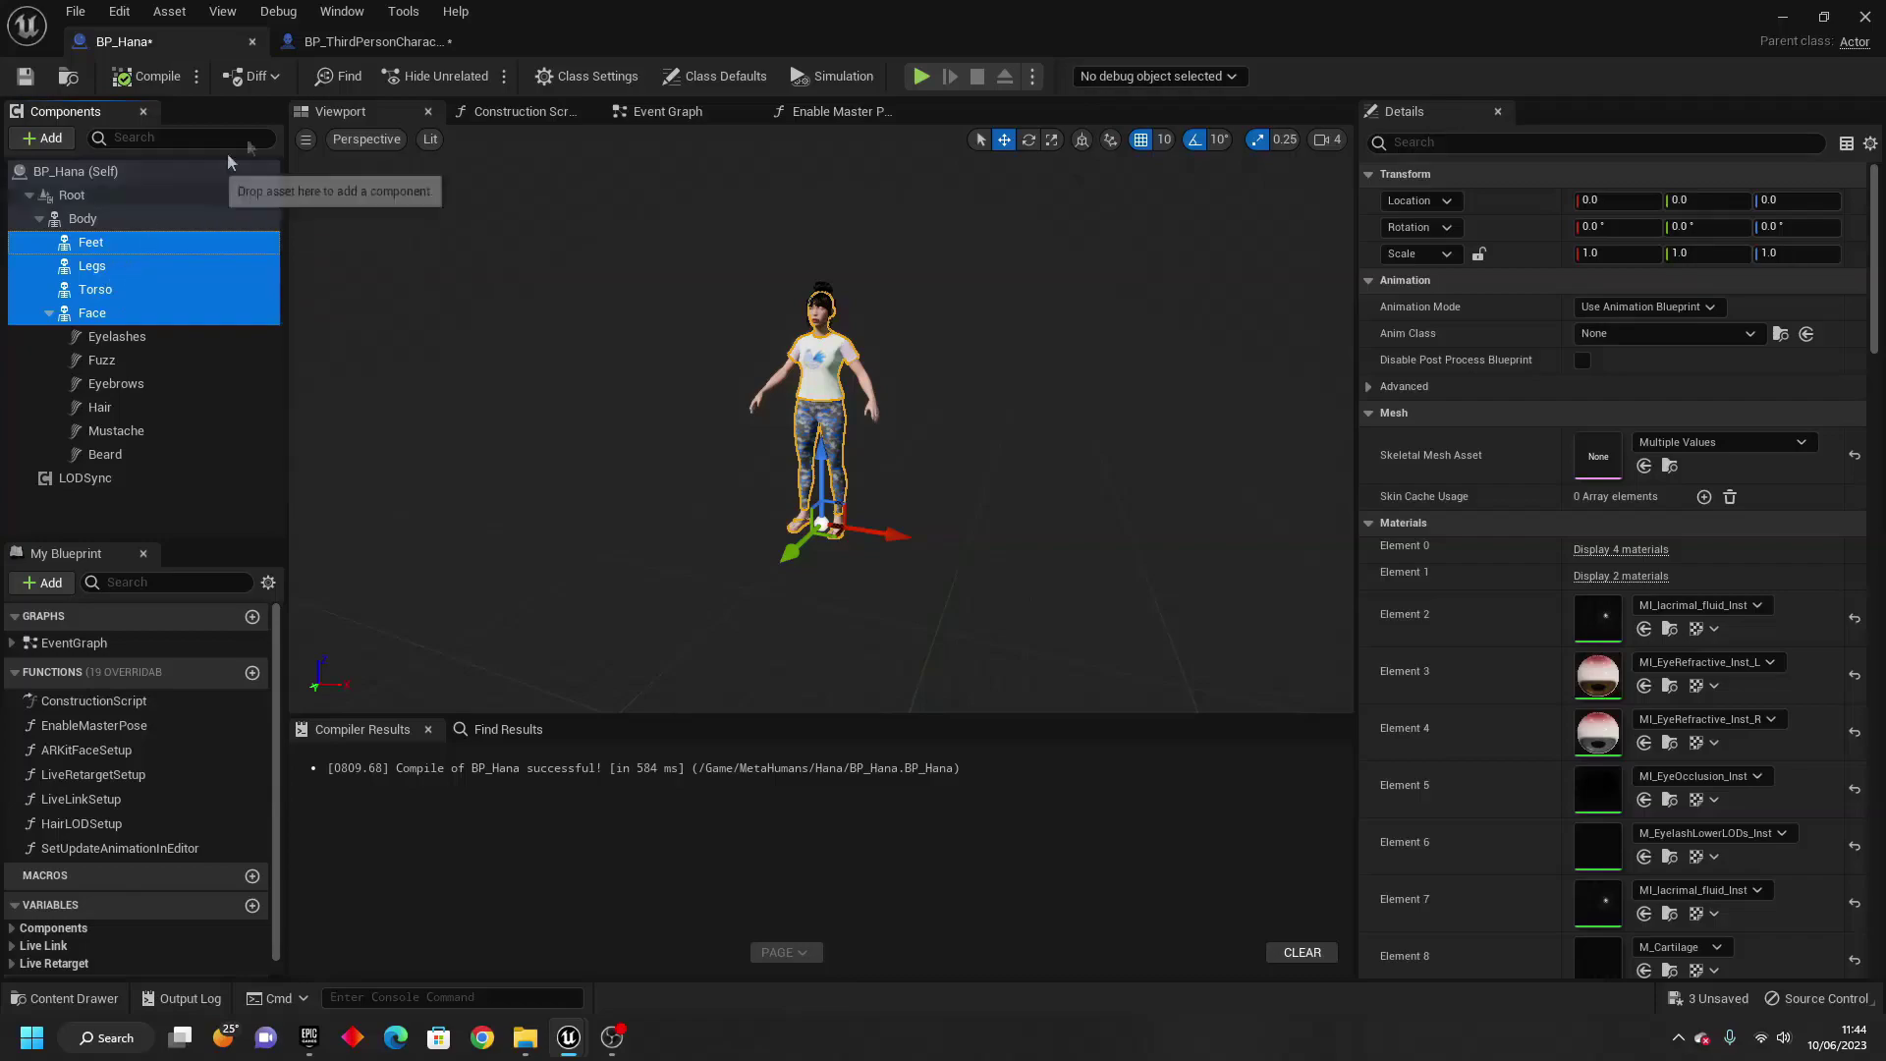
pyautogui.click(355, 43)
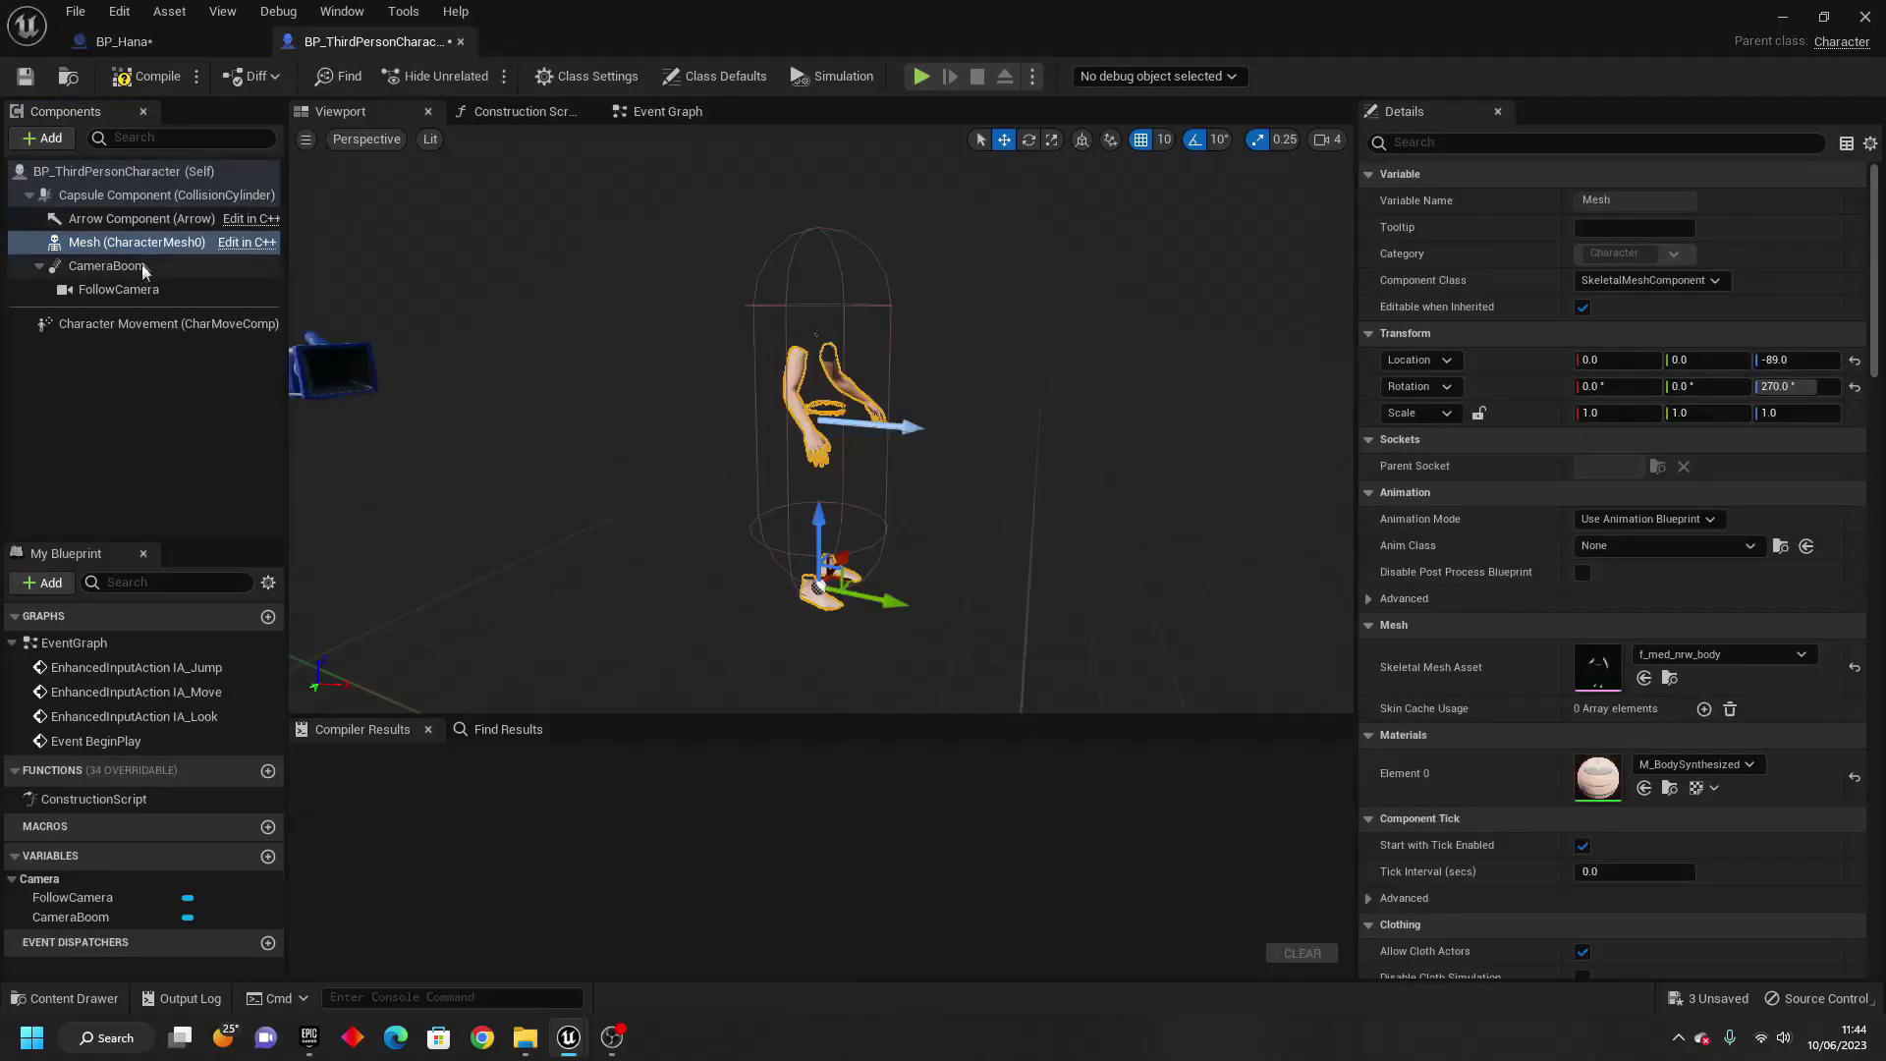
pyautogui.rightClick(124, 248)
pyautogui.click(174, 366)
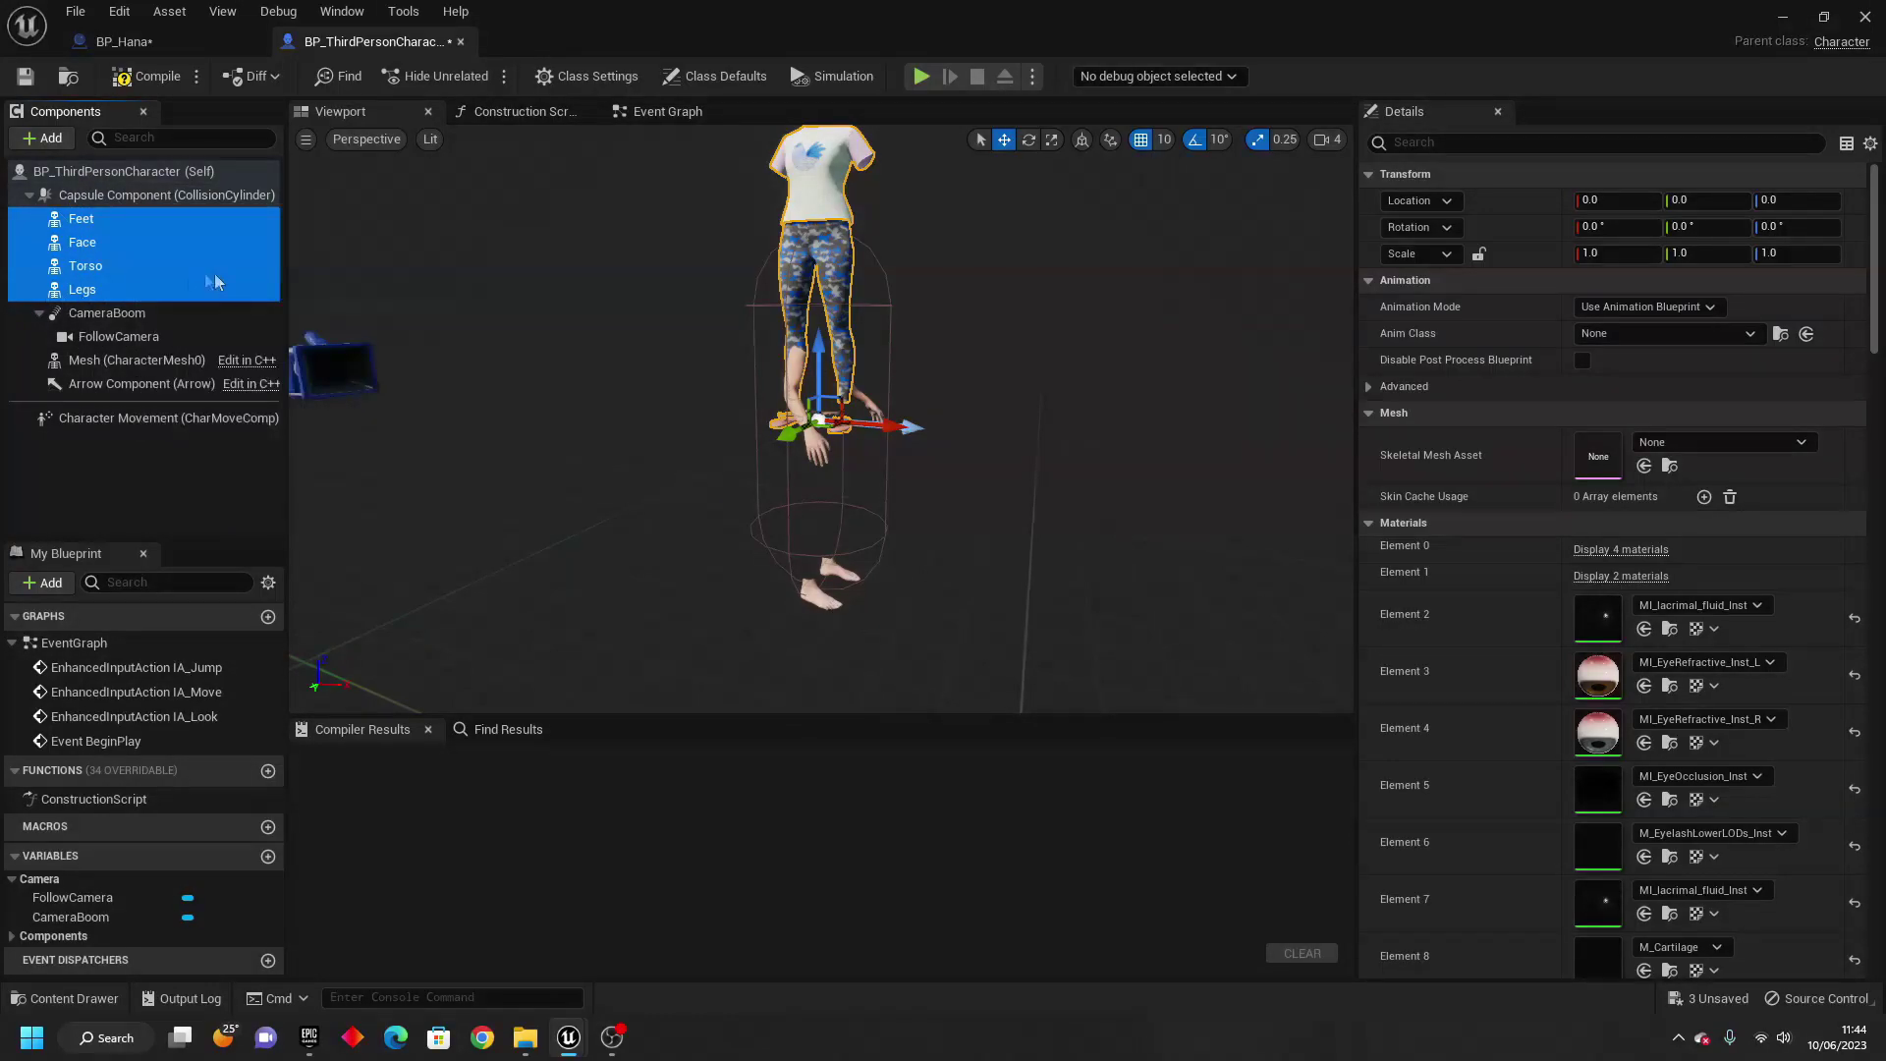
# Parent the pasted Feet, Face, Torso and Legs components to the Mesh component of BP_ThirdPersonCharacter.
pyautogui.click(96, 218)
pyautogui.keyDown('ctrl'); pyautogui.click(98, 243); pyautogui.keyUp('ctrl')
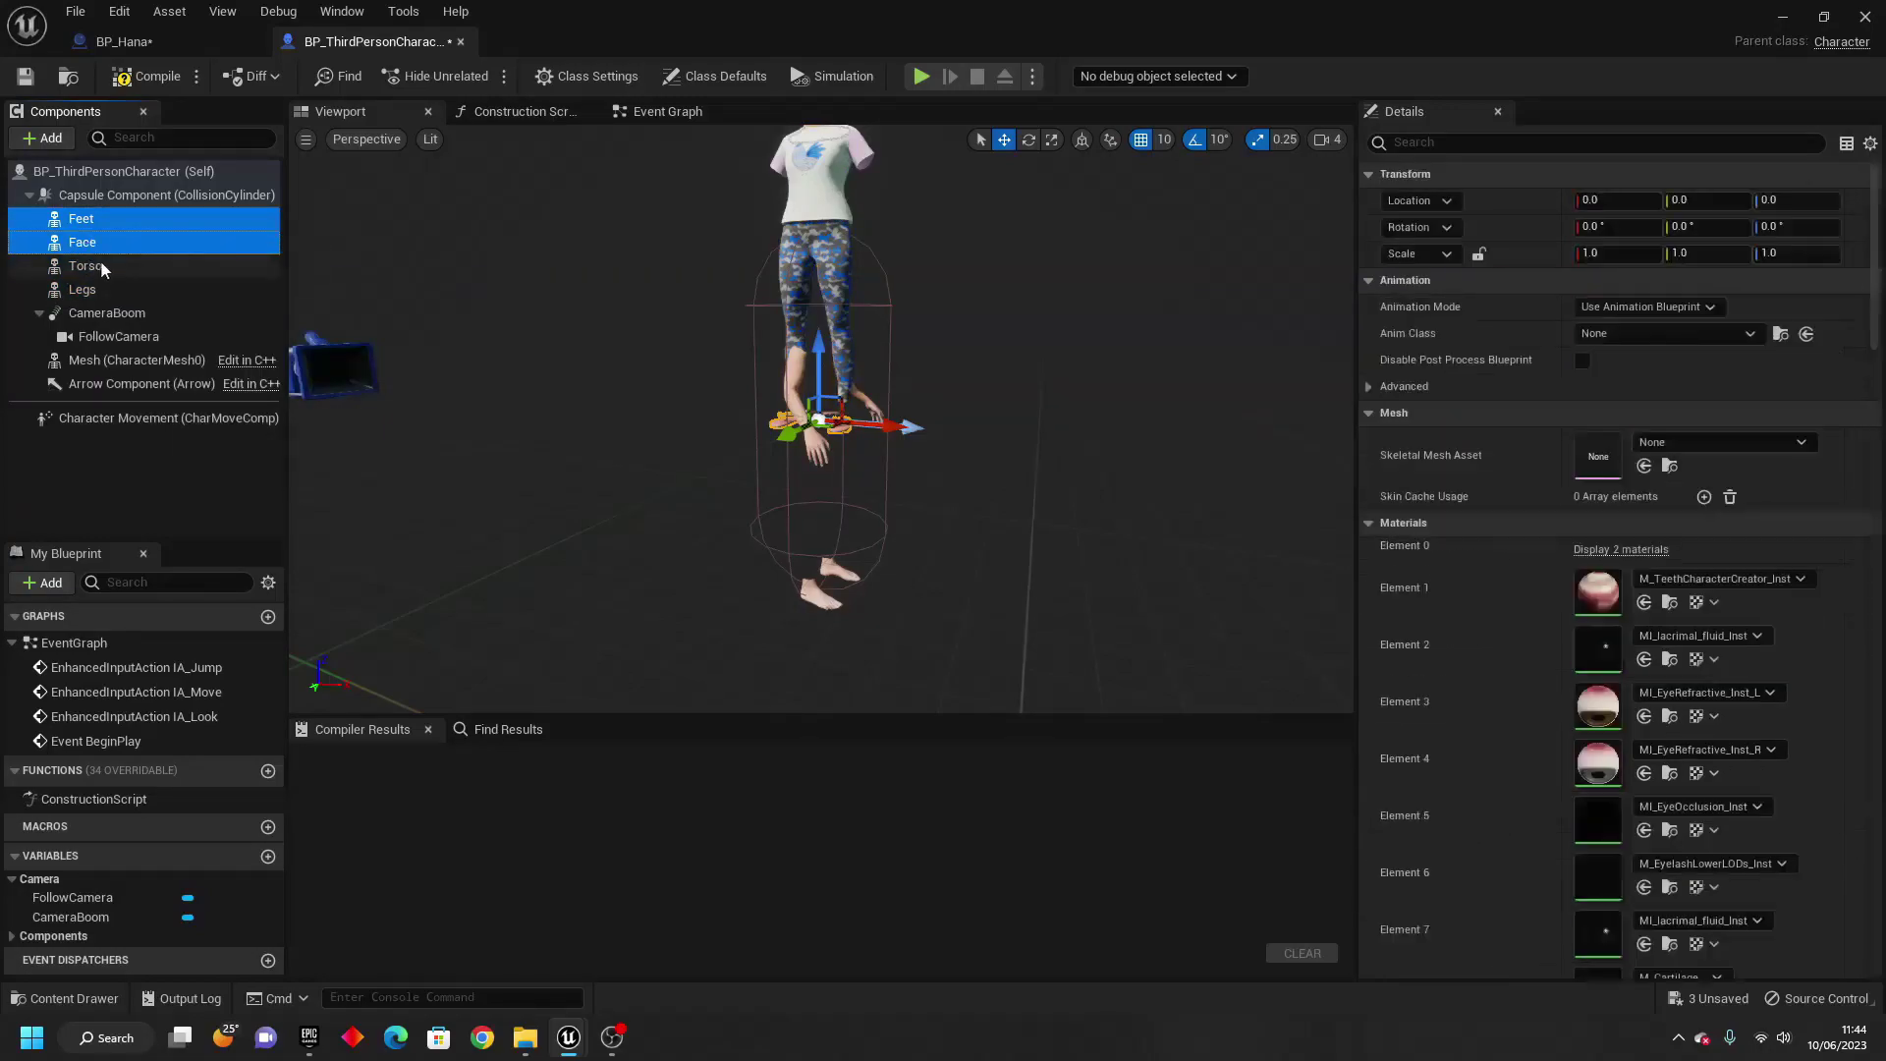
pyautogui.keyDown('ctrl'); pyautogui.click(98, 266); pyautogui.keyUp('ctrl')
pyautogui.keyDown('ctrl'); pyautogui.click(98, 289); pyautogui.keyUp('ctrl')
pyautogui.moveTo(99, 289); pyautogui.dragTo(102, 362)
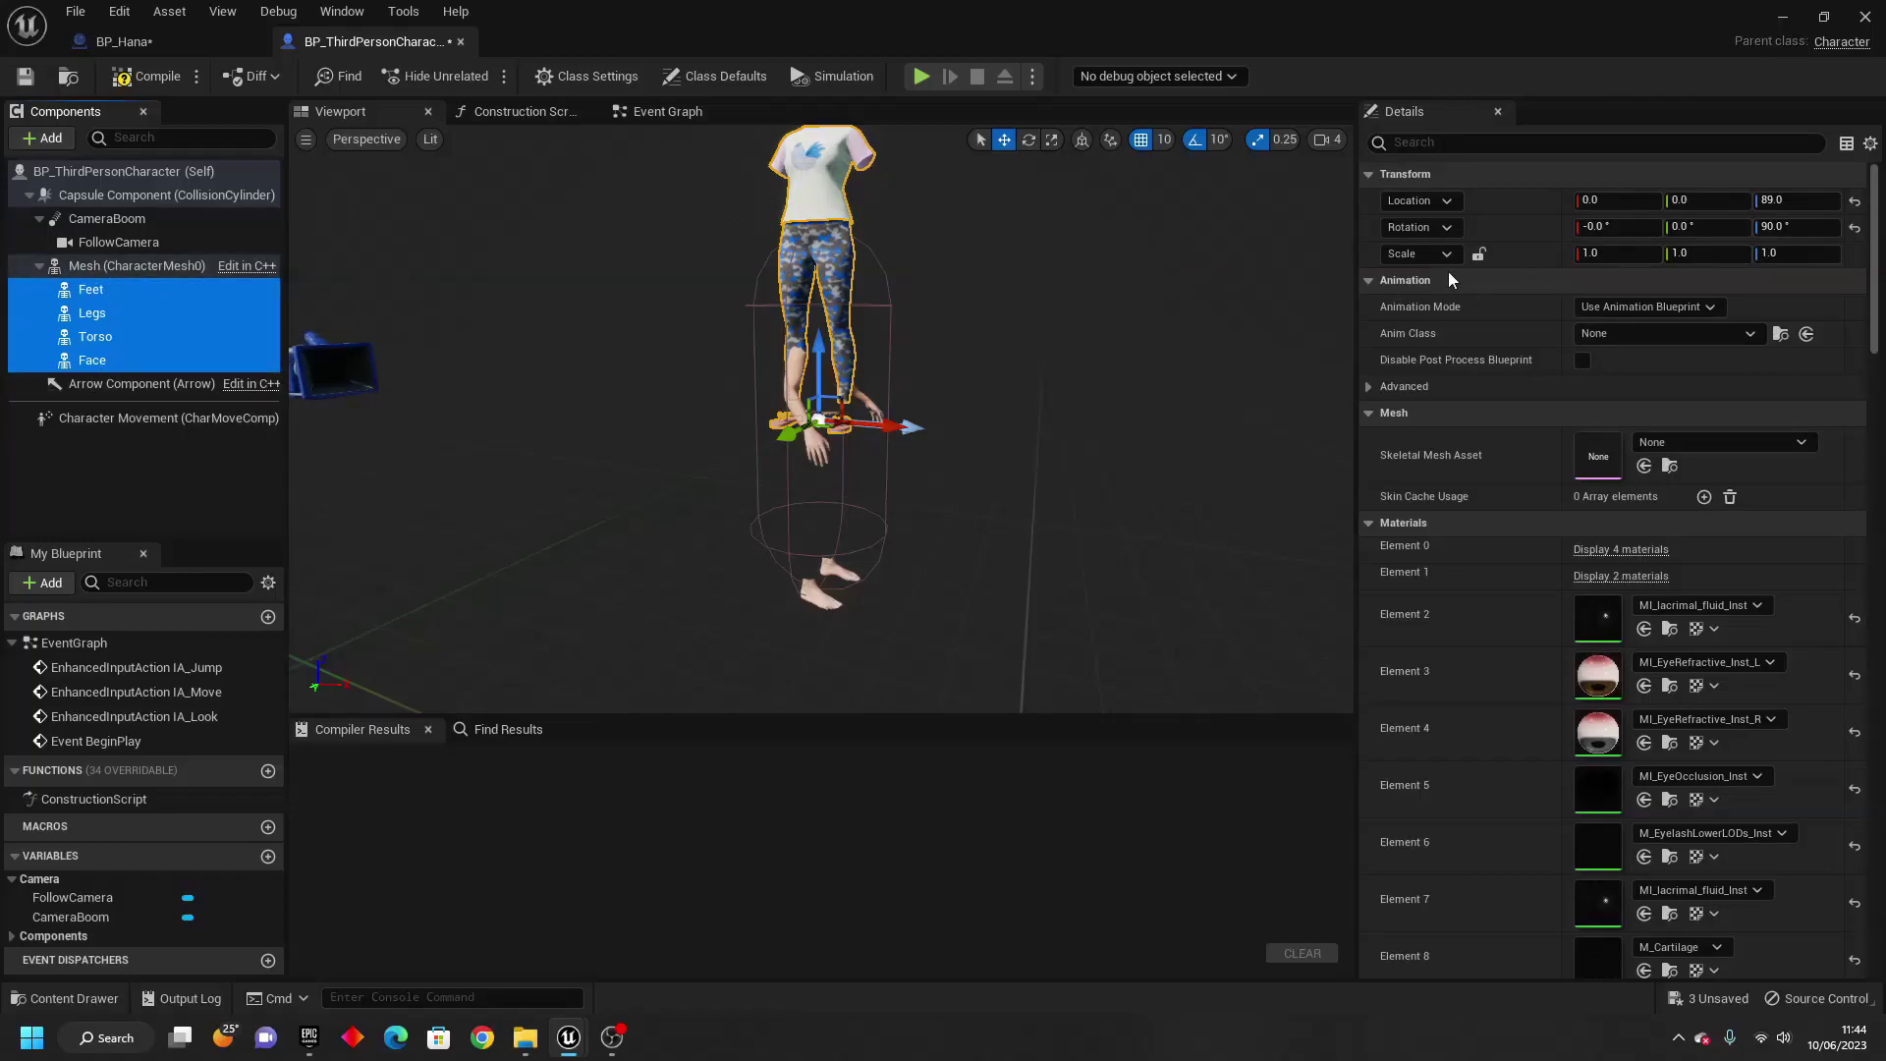
# Reset the location and rotation of the Feet, Legs, Torso and Face components in BP_ThirdPersonCharacter to their defaults.
pyautogui.click(1854, 201)
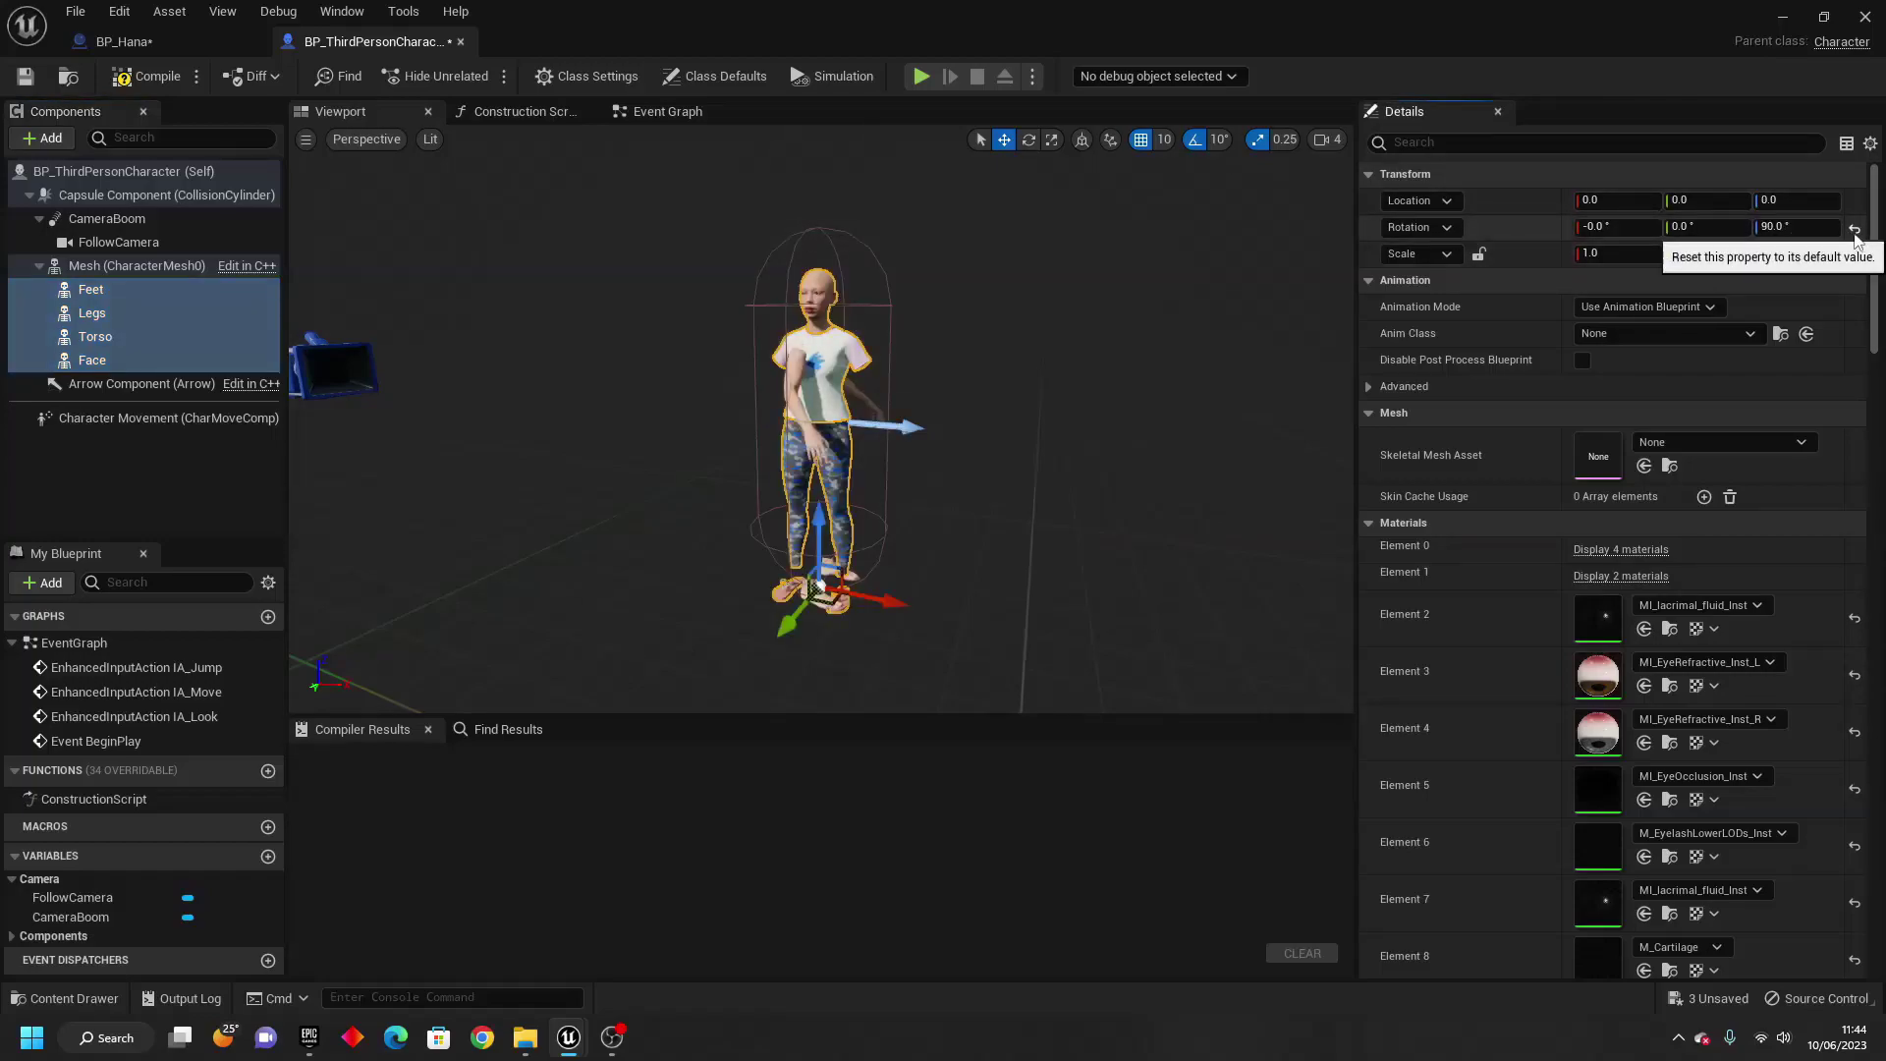
pyautogui.click(1853, 230)
pyautogui.keyDown('alt'); pyautogui.moveTo(1074, 396); pyautogui.dragTo(948, 287); pyautogui.keyUp('alt')
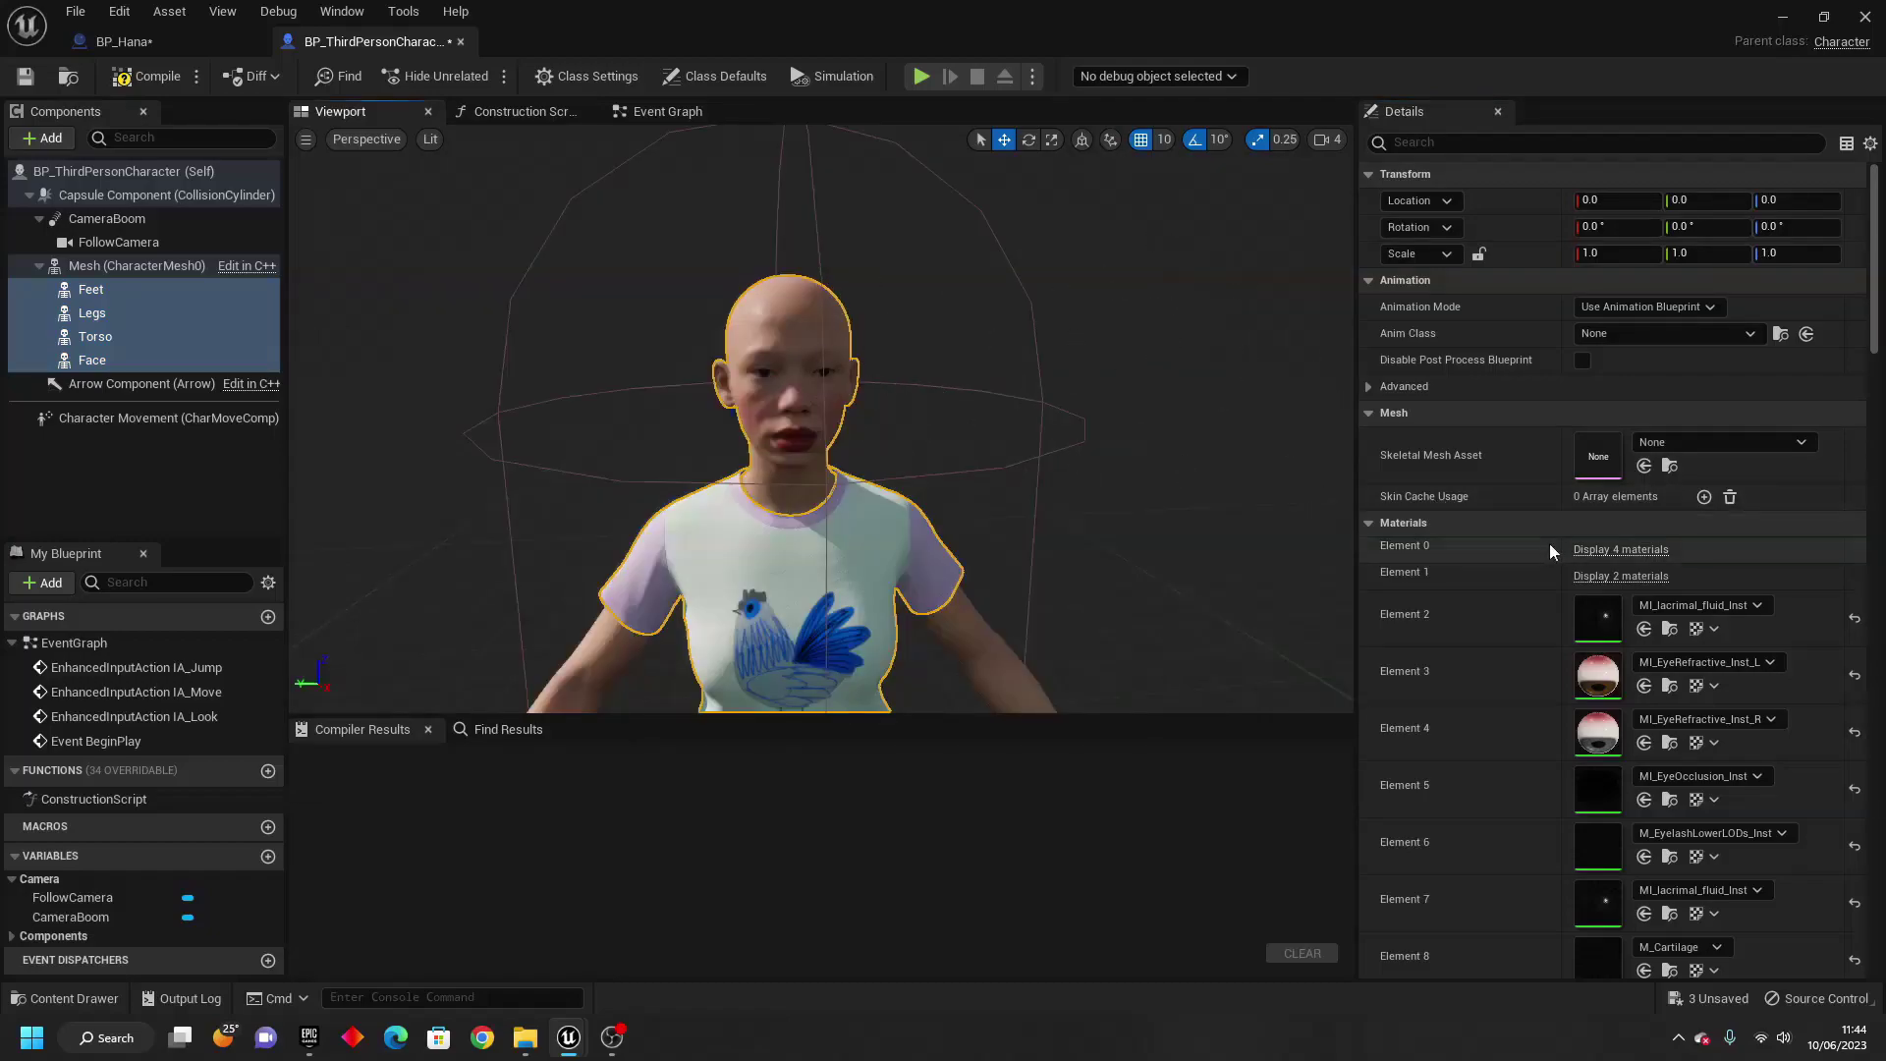
# Copy the Eyelashes, Fuzz, Eyebrows, Hair, Mustache and Beard components from BP_Hana into BP_ThirdPersonCharacter and parent them to Face.
pyautogui.click(125, 42)
pyautogui.click(147, 338)
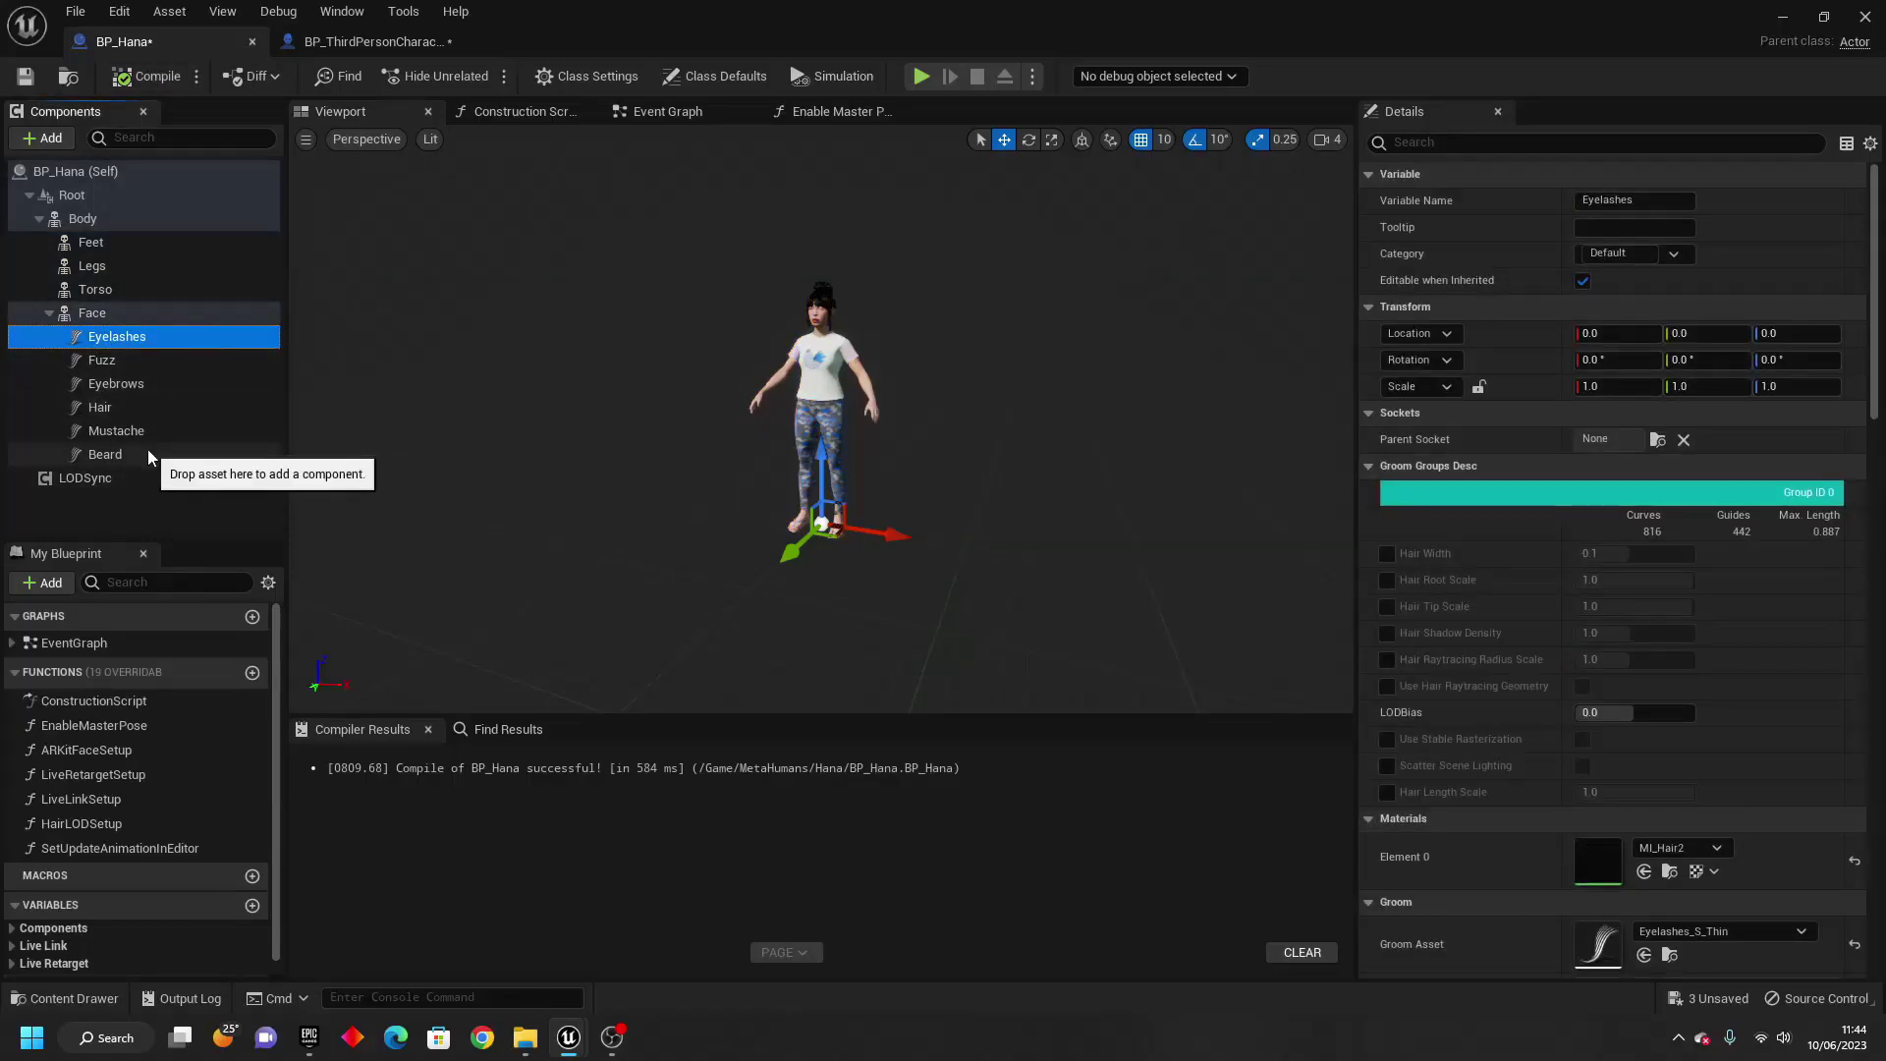
pyautogui.keyDown('shift'); pyautogui.click(147, 452); pyautogui.keyUp('shift')
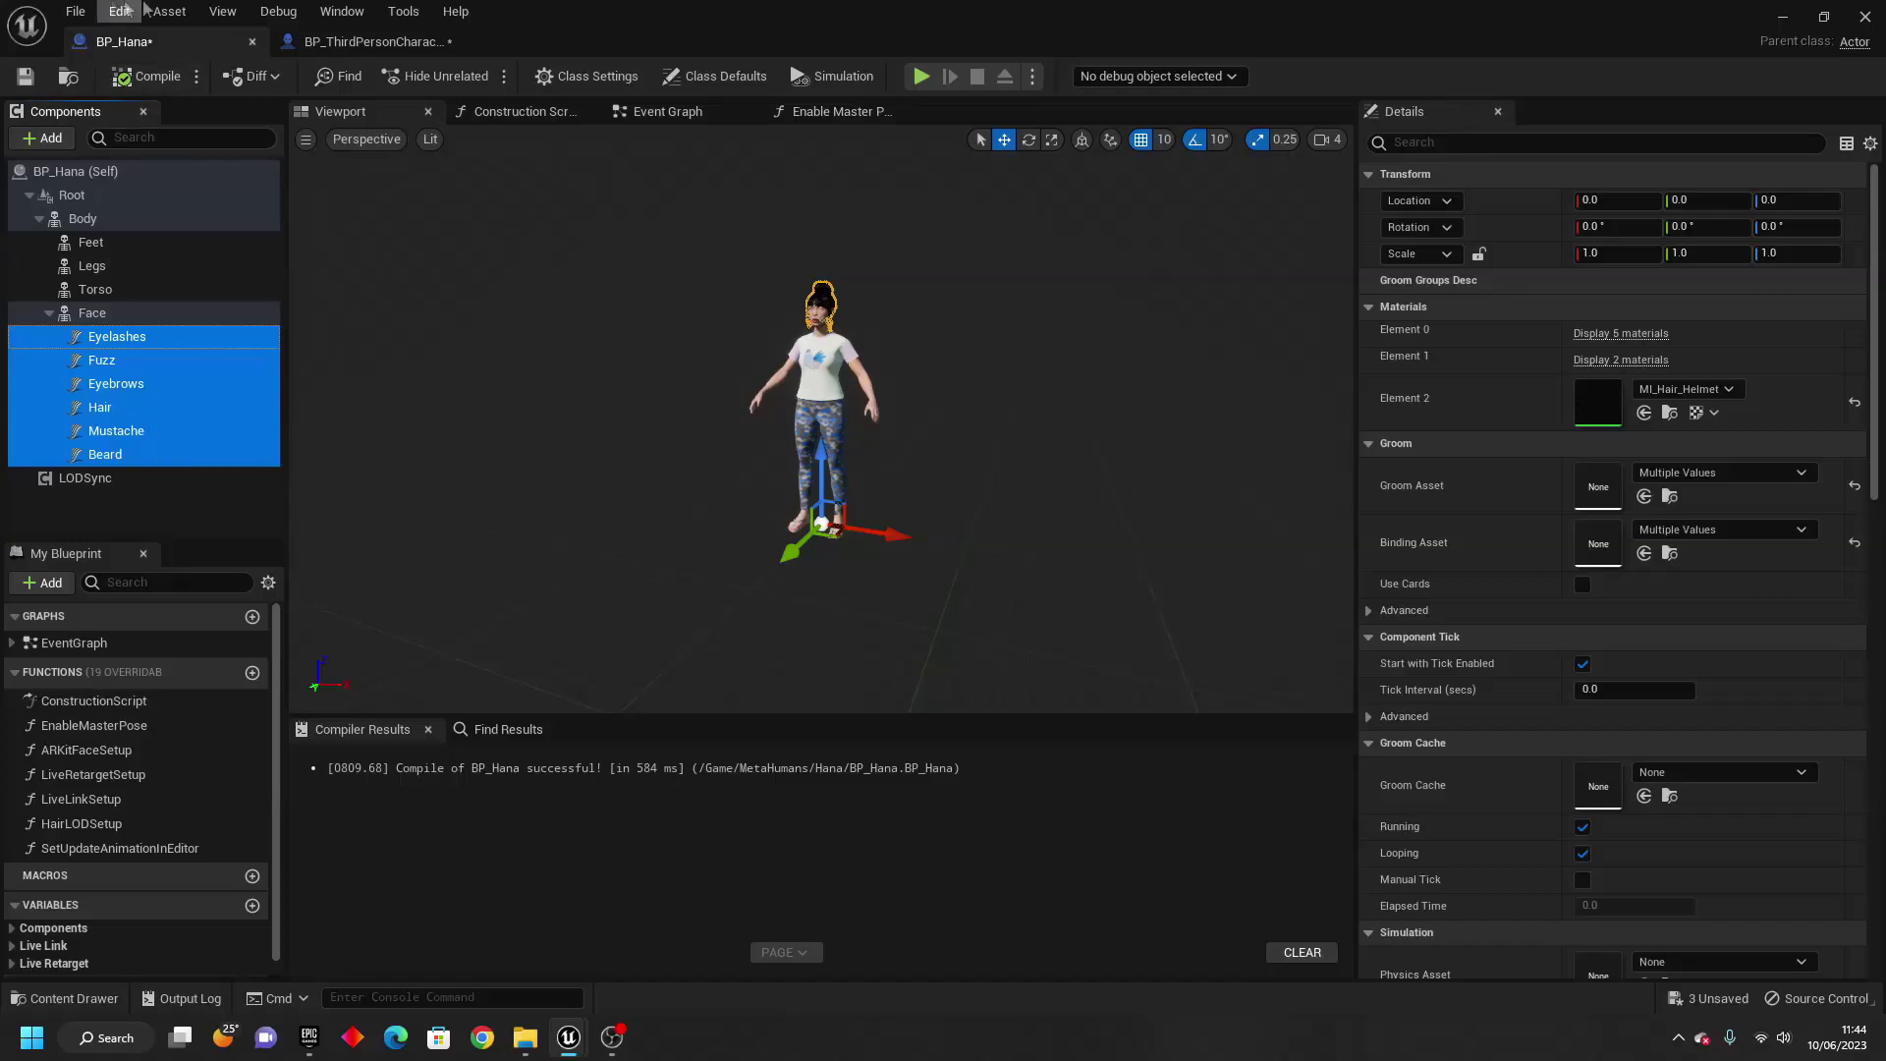
pyautogui.click(373, 42)
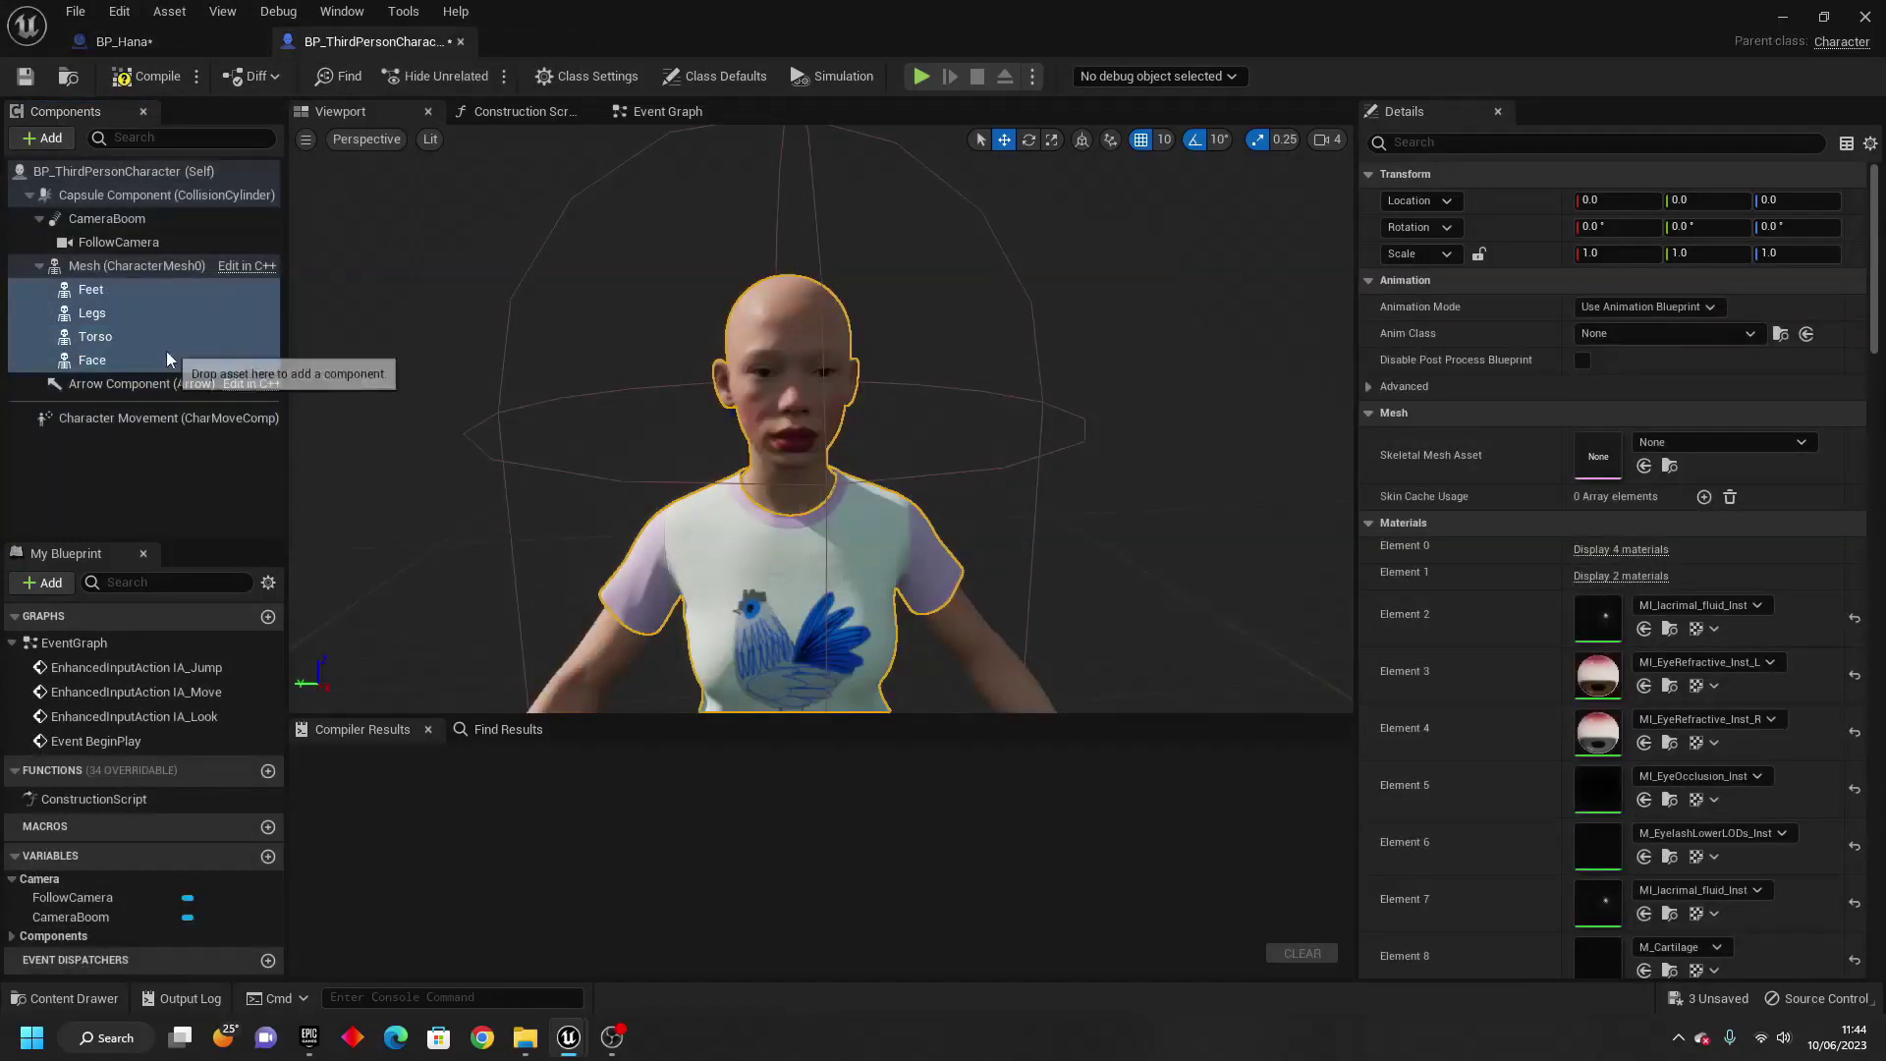
pyautogui.click(120, 361)
pyautogui.rightClick(118, 363)
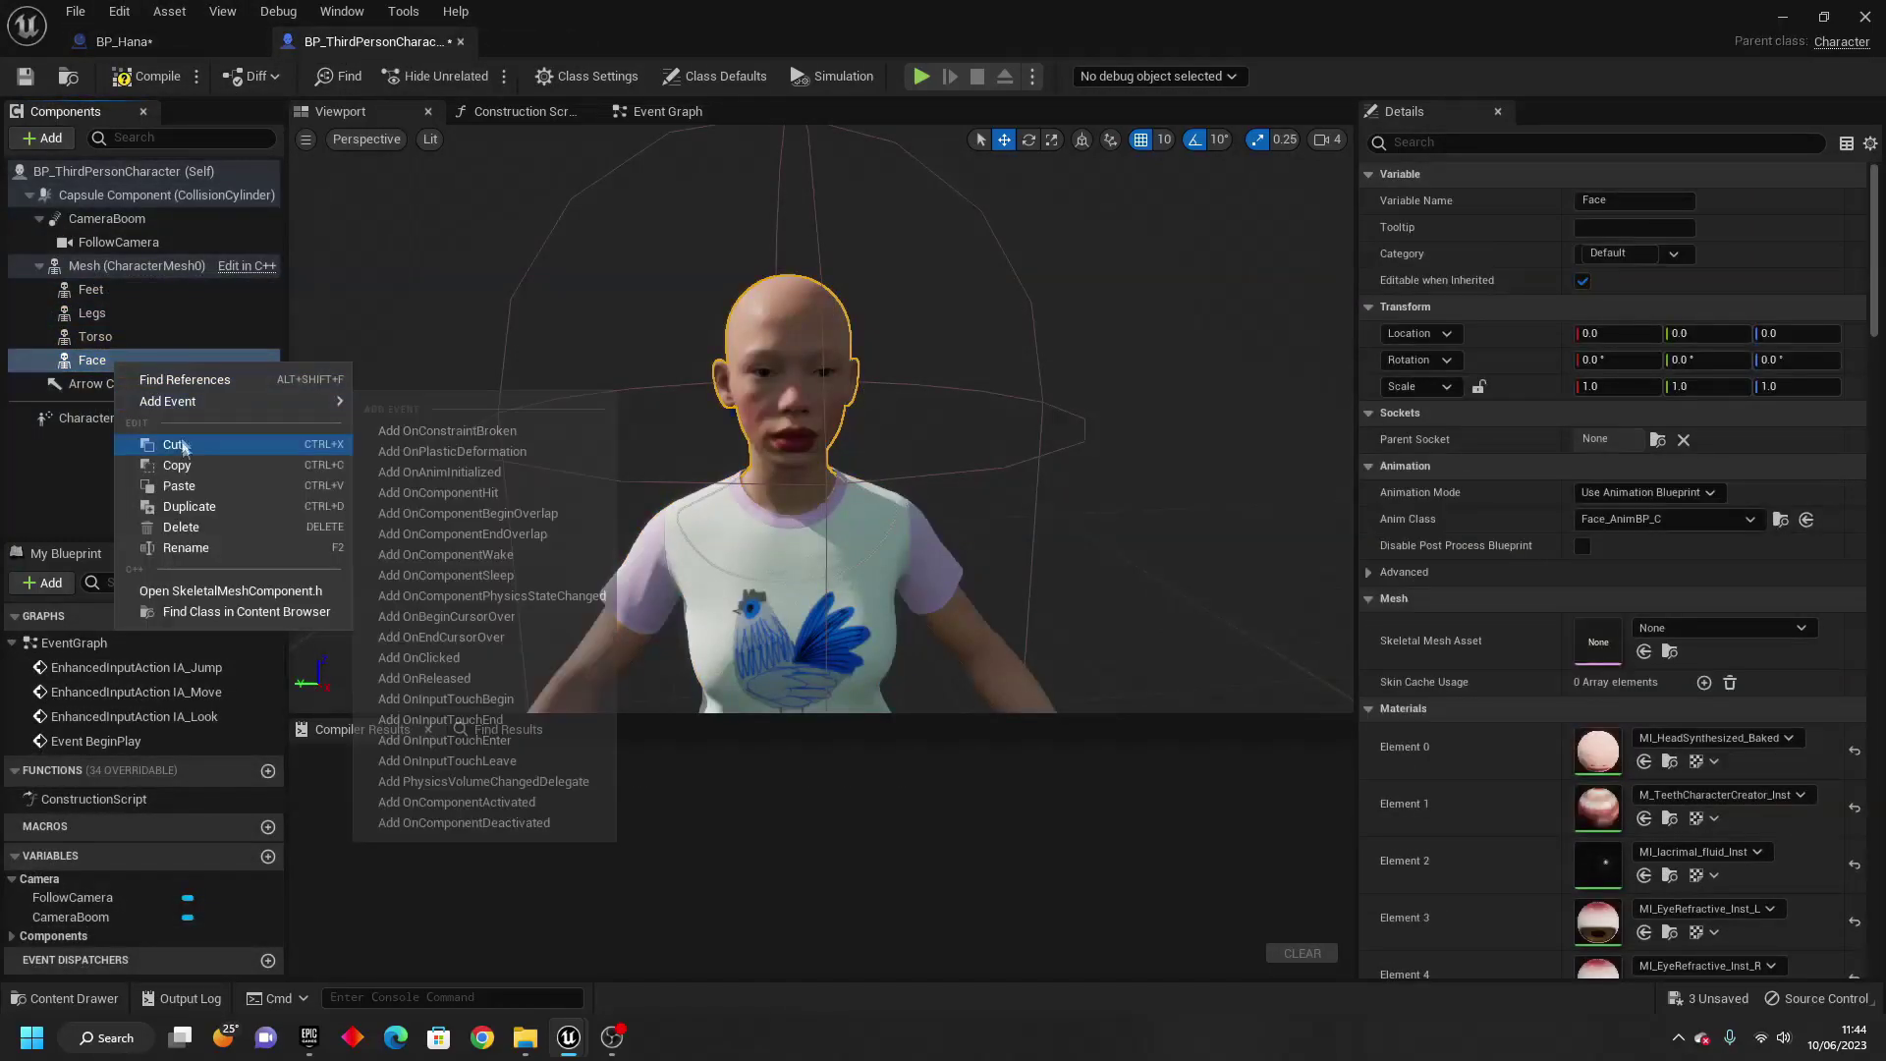
pyautogui.click(179, 486)
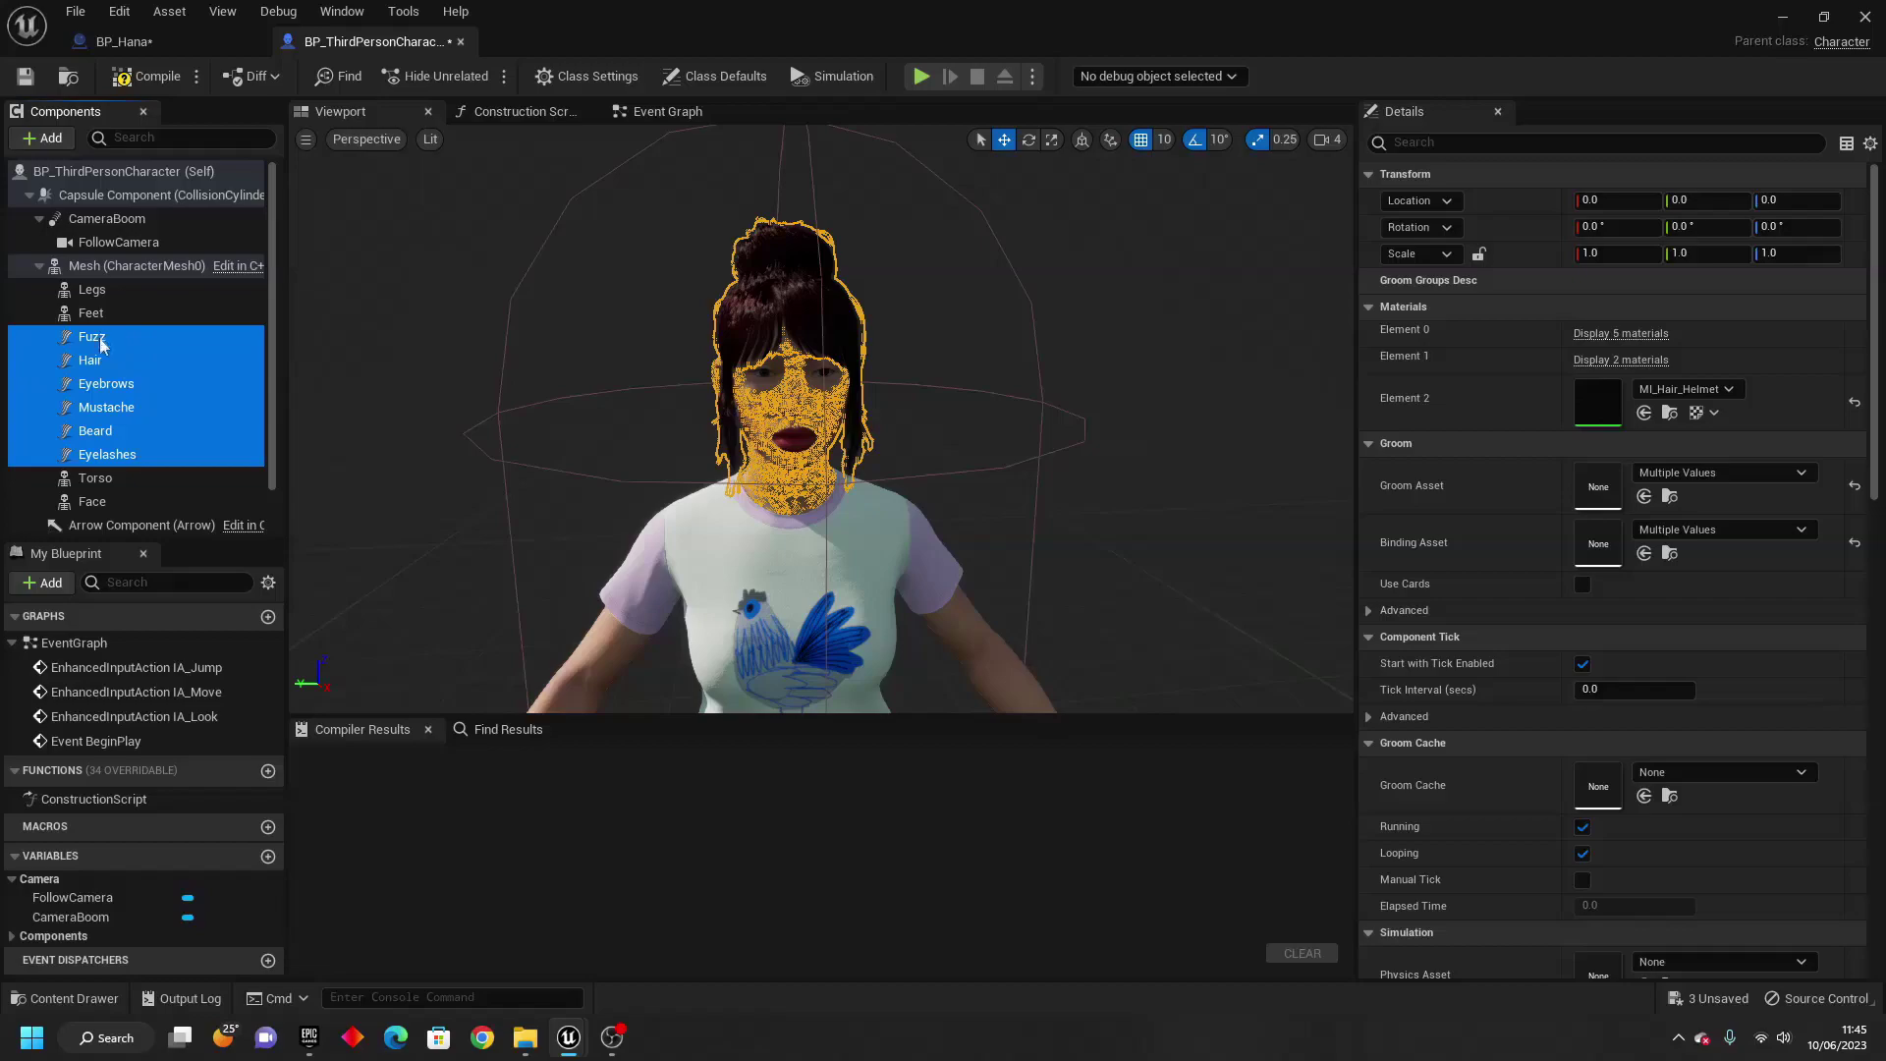
pyautogui.moveTo(169, 344); pyautogui.dragTo(129, 504)
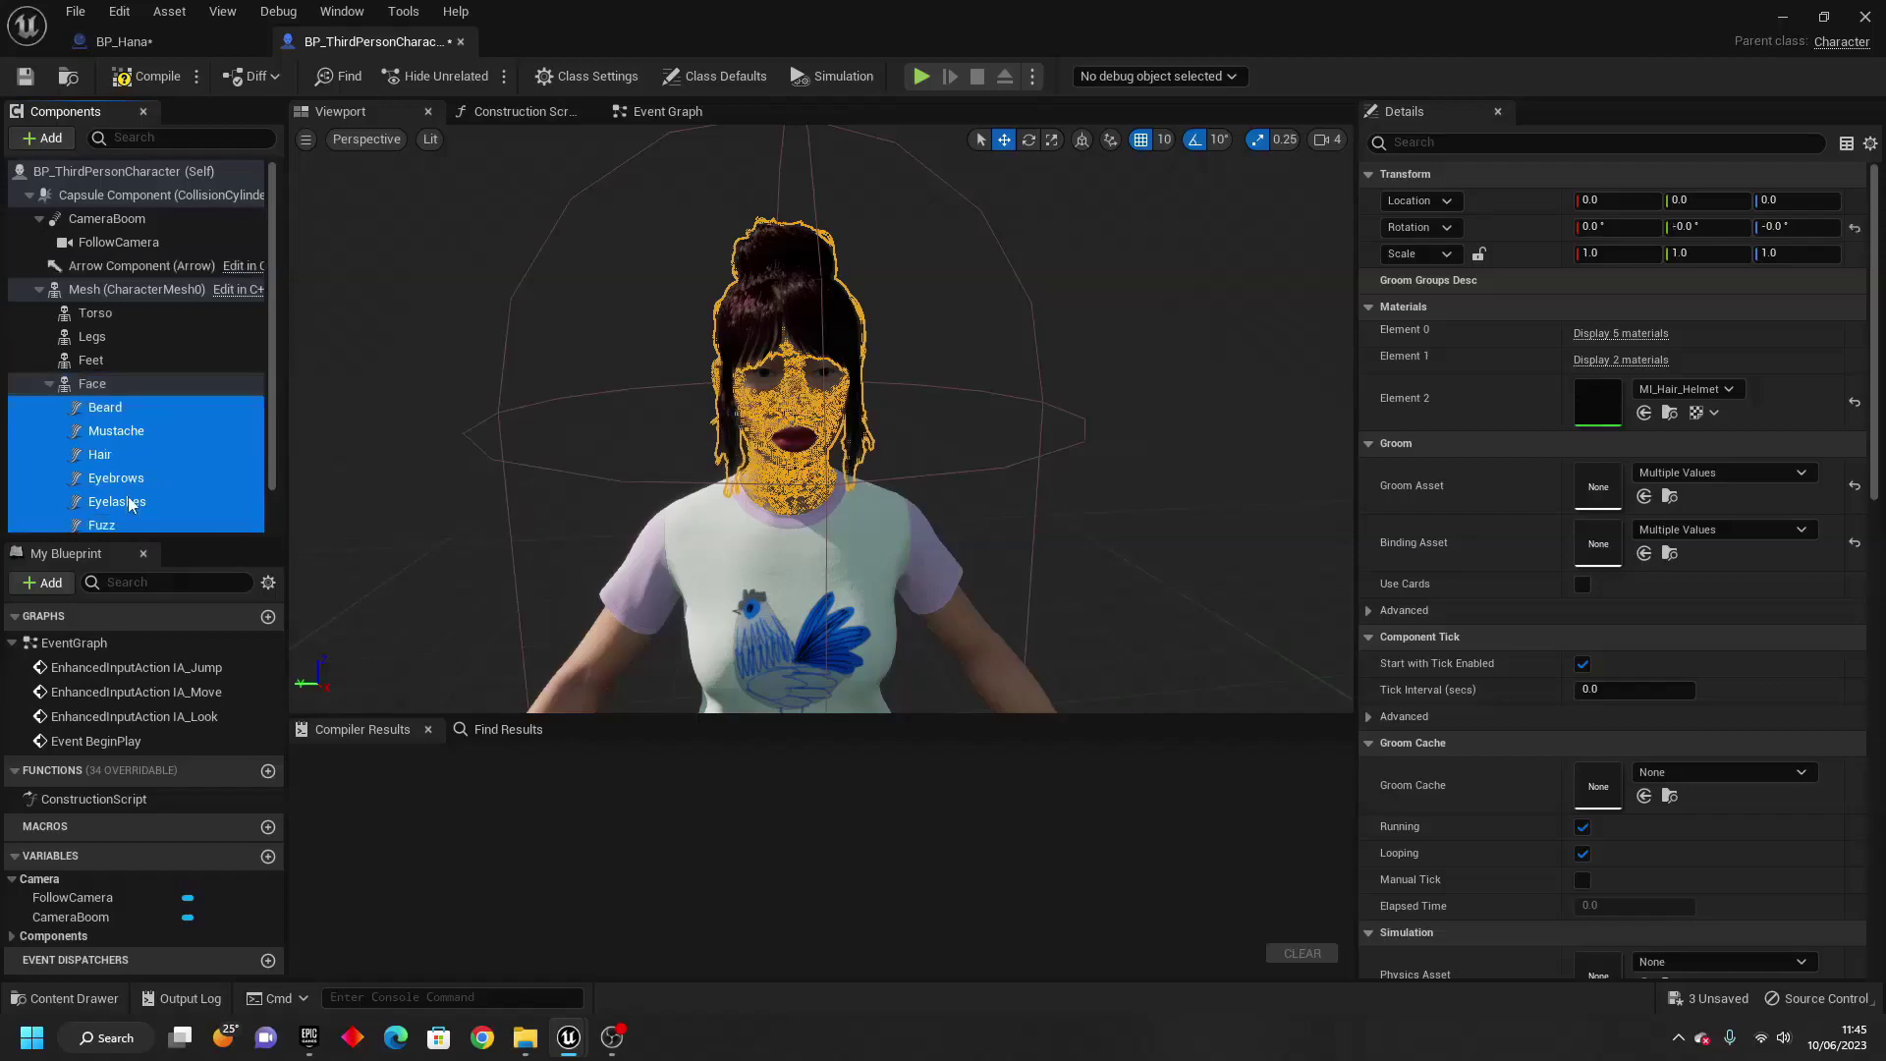
# Assign the SK_Mannequin skeleton to the Mesh component's f_med_nrw_body asset, adding all the proposed bones to the skeleton.
pyautogui.click(901, 524)
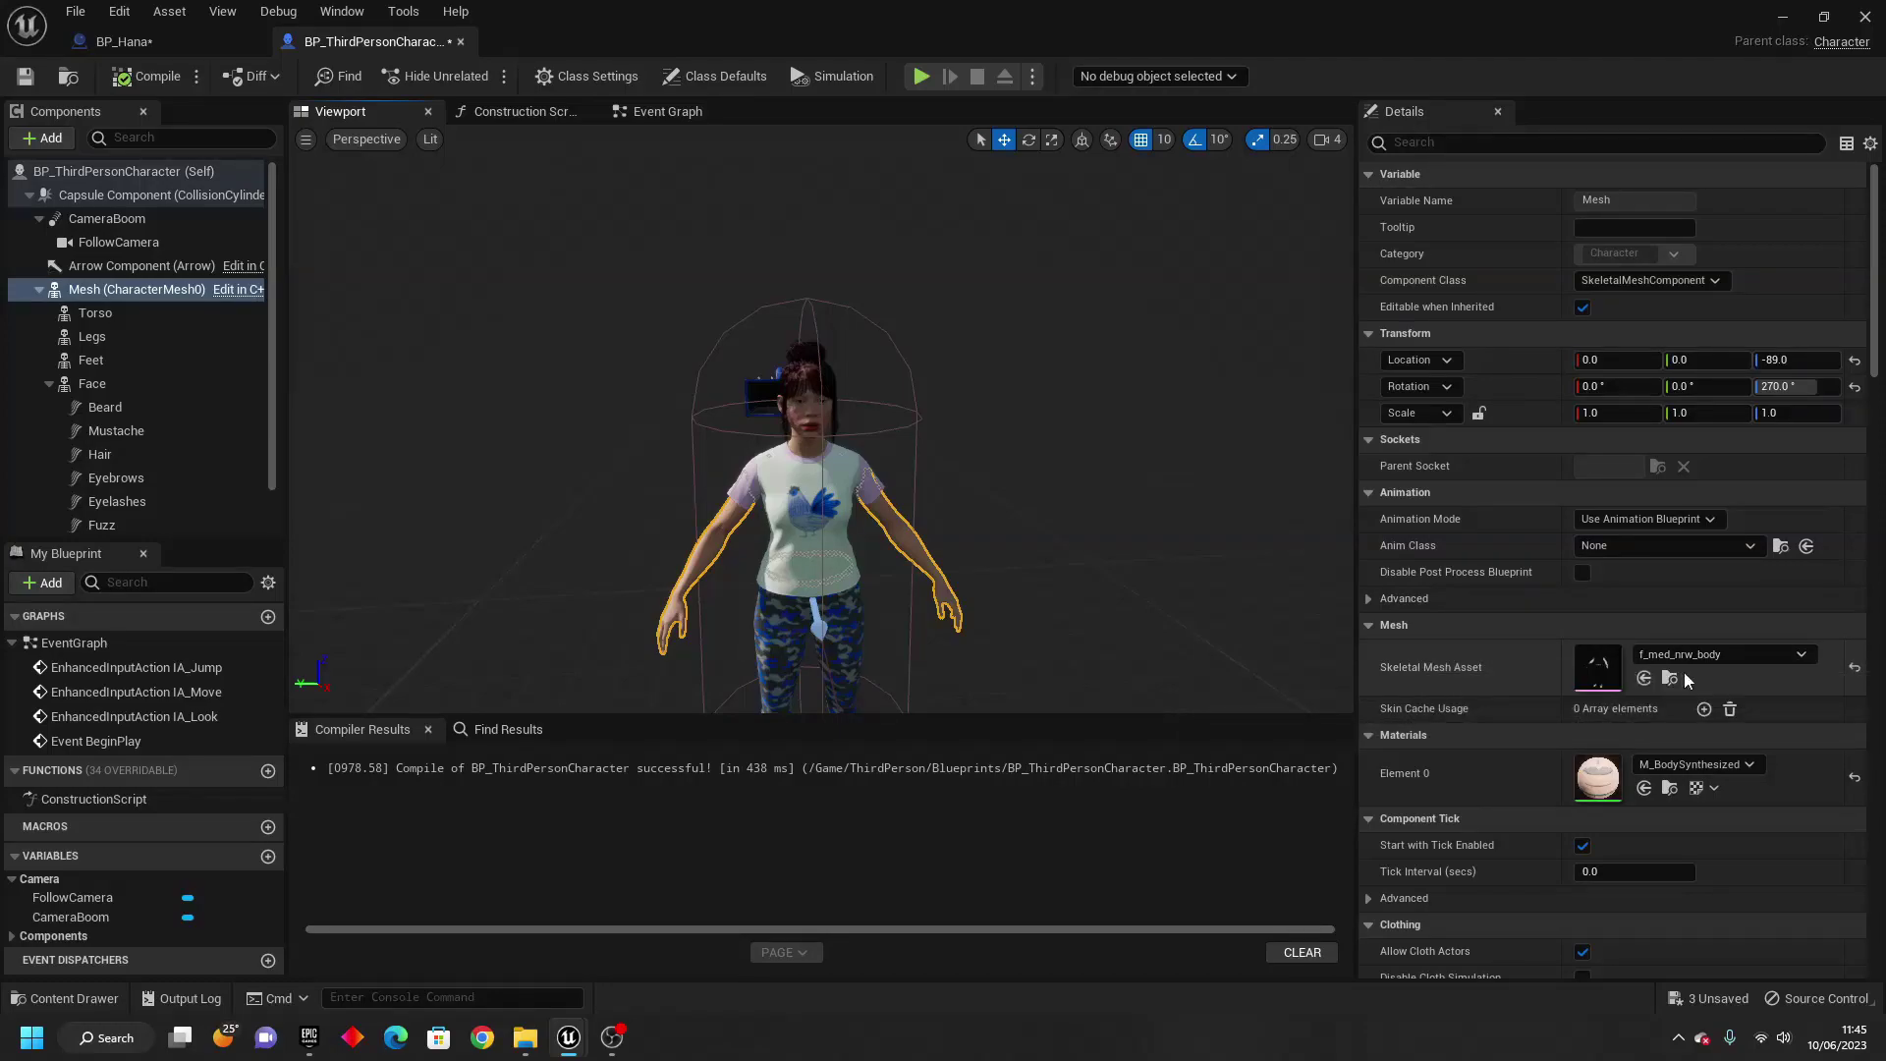
pyautogui.click(1673, 678)
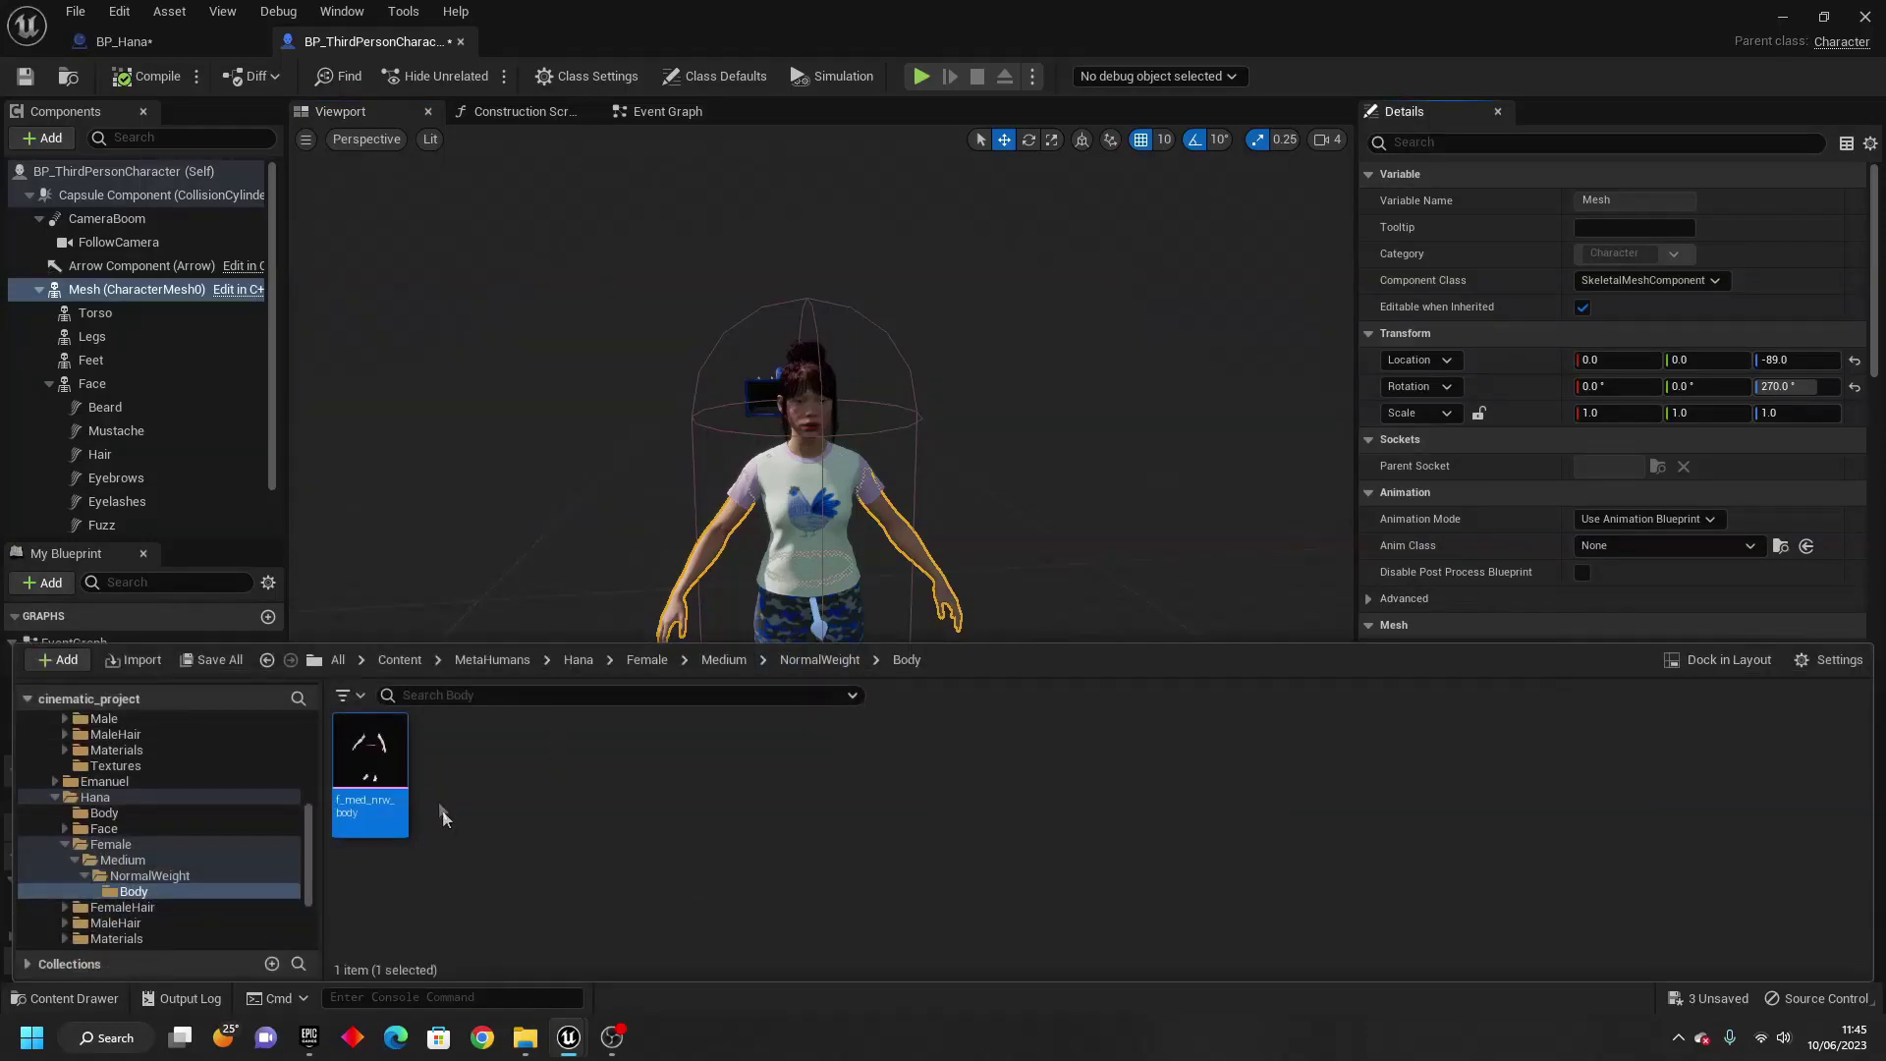
pyautogui.rightClick(379, 764)
pyautogui.moveTo(560, 179)
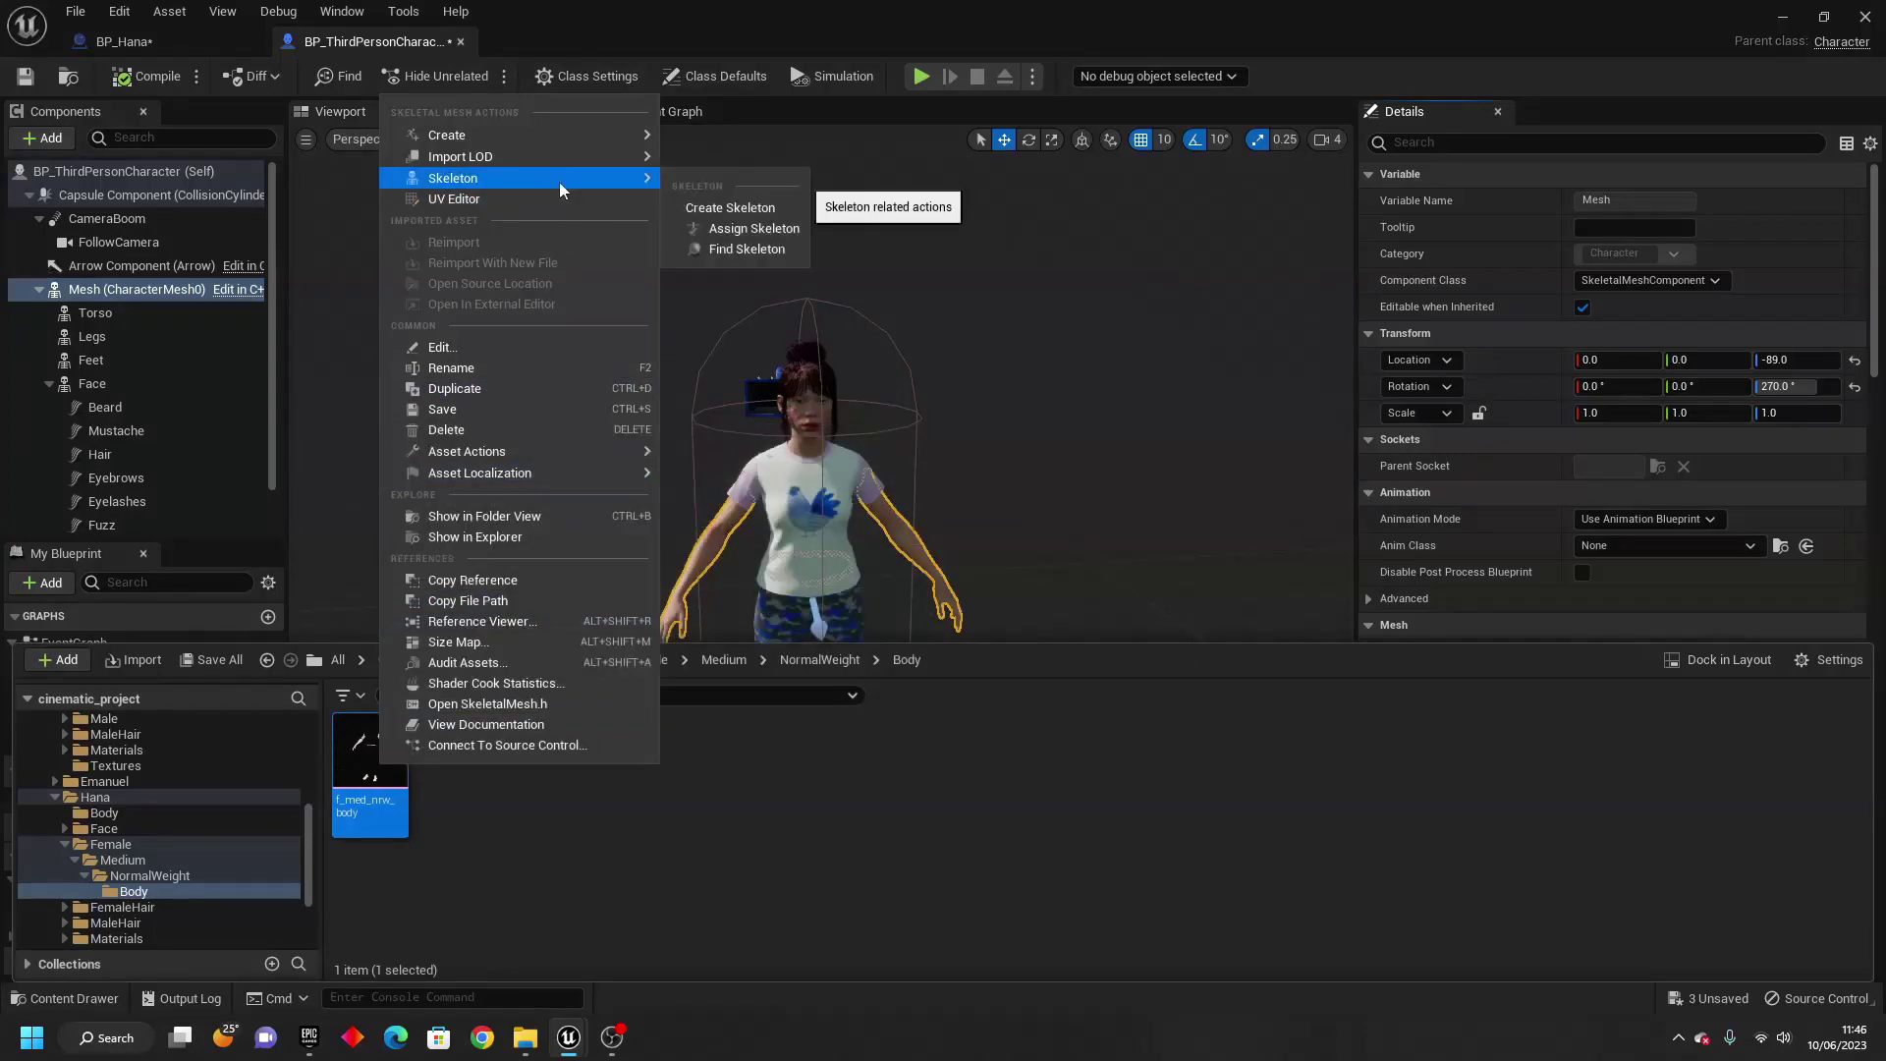
pyautogui.click(761, 232)
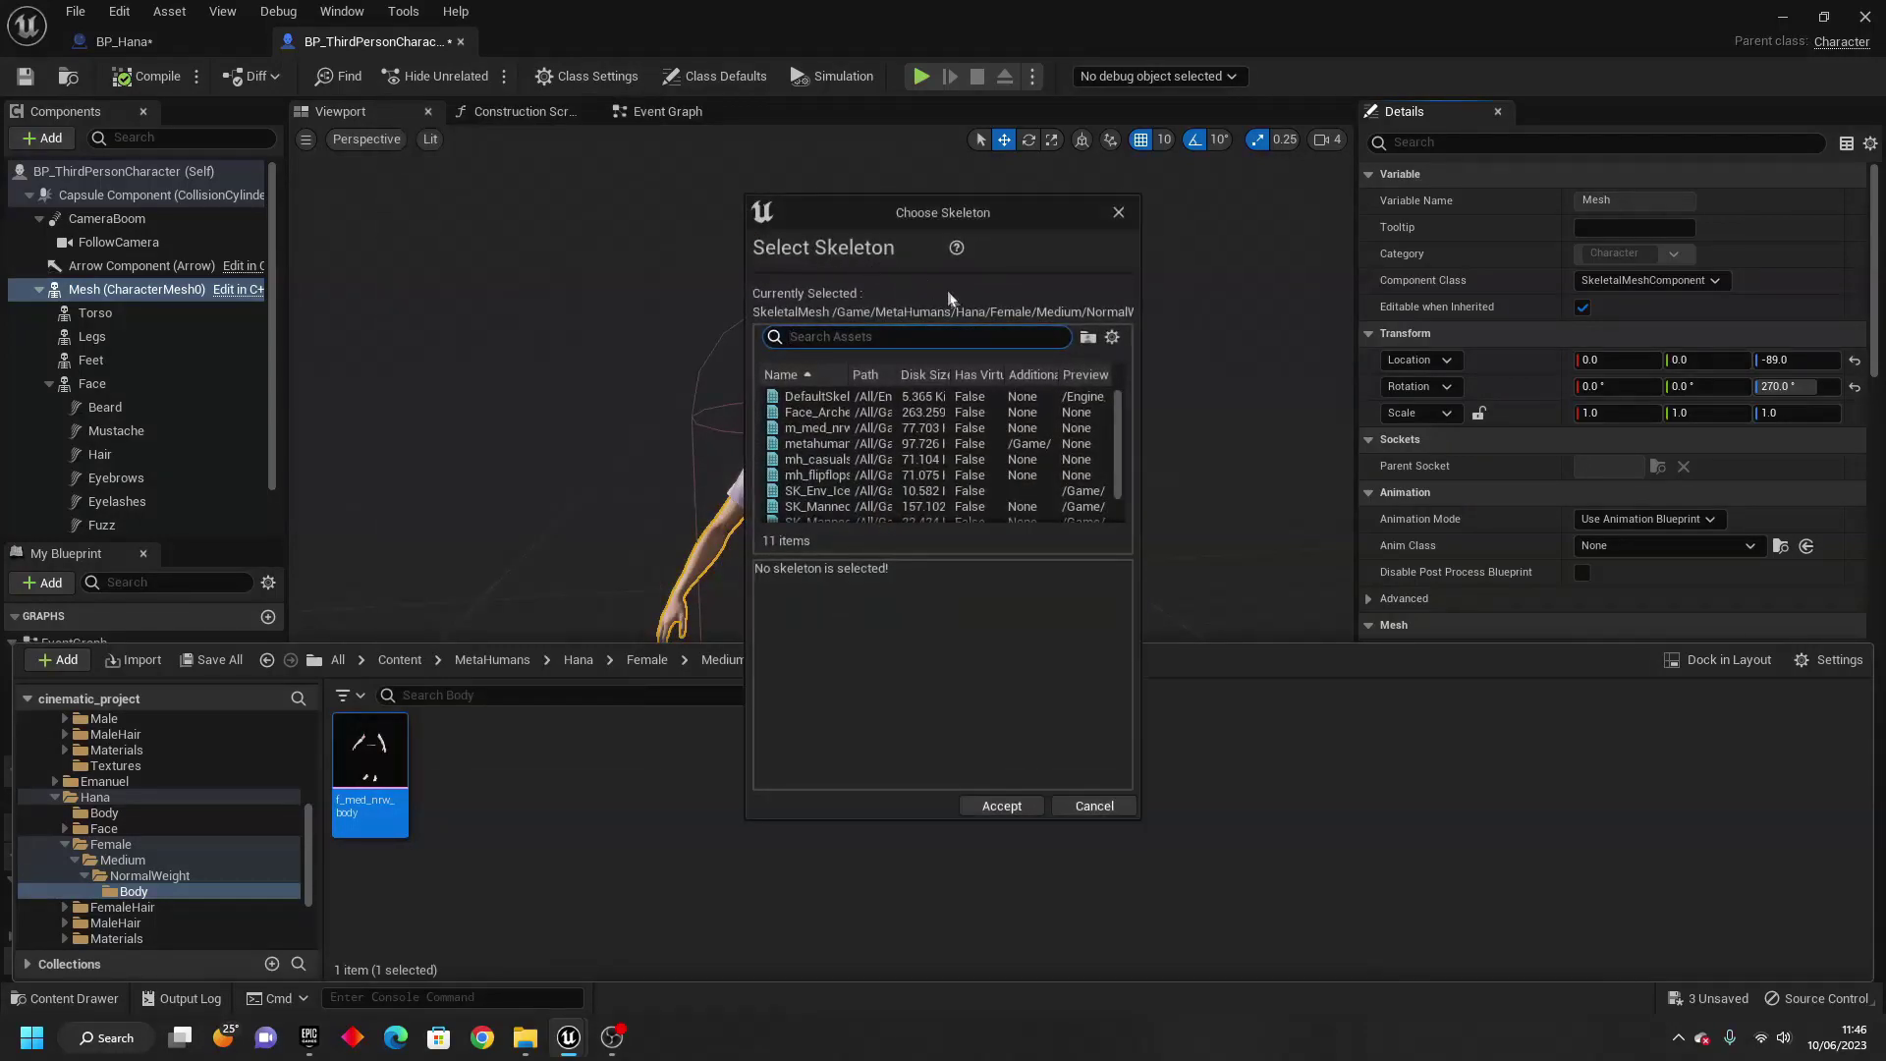
pyautogui.moveTo(747, 449); pyautogui.dragTo(449, 434)
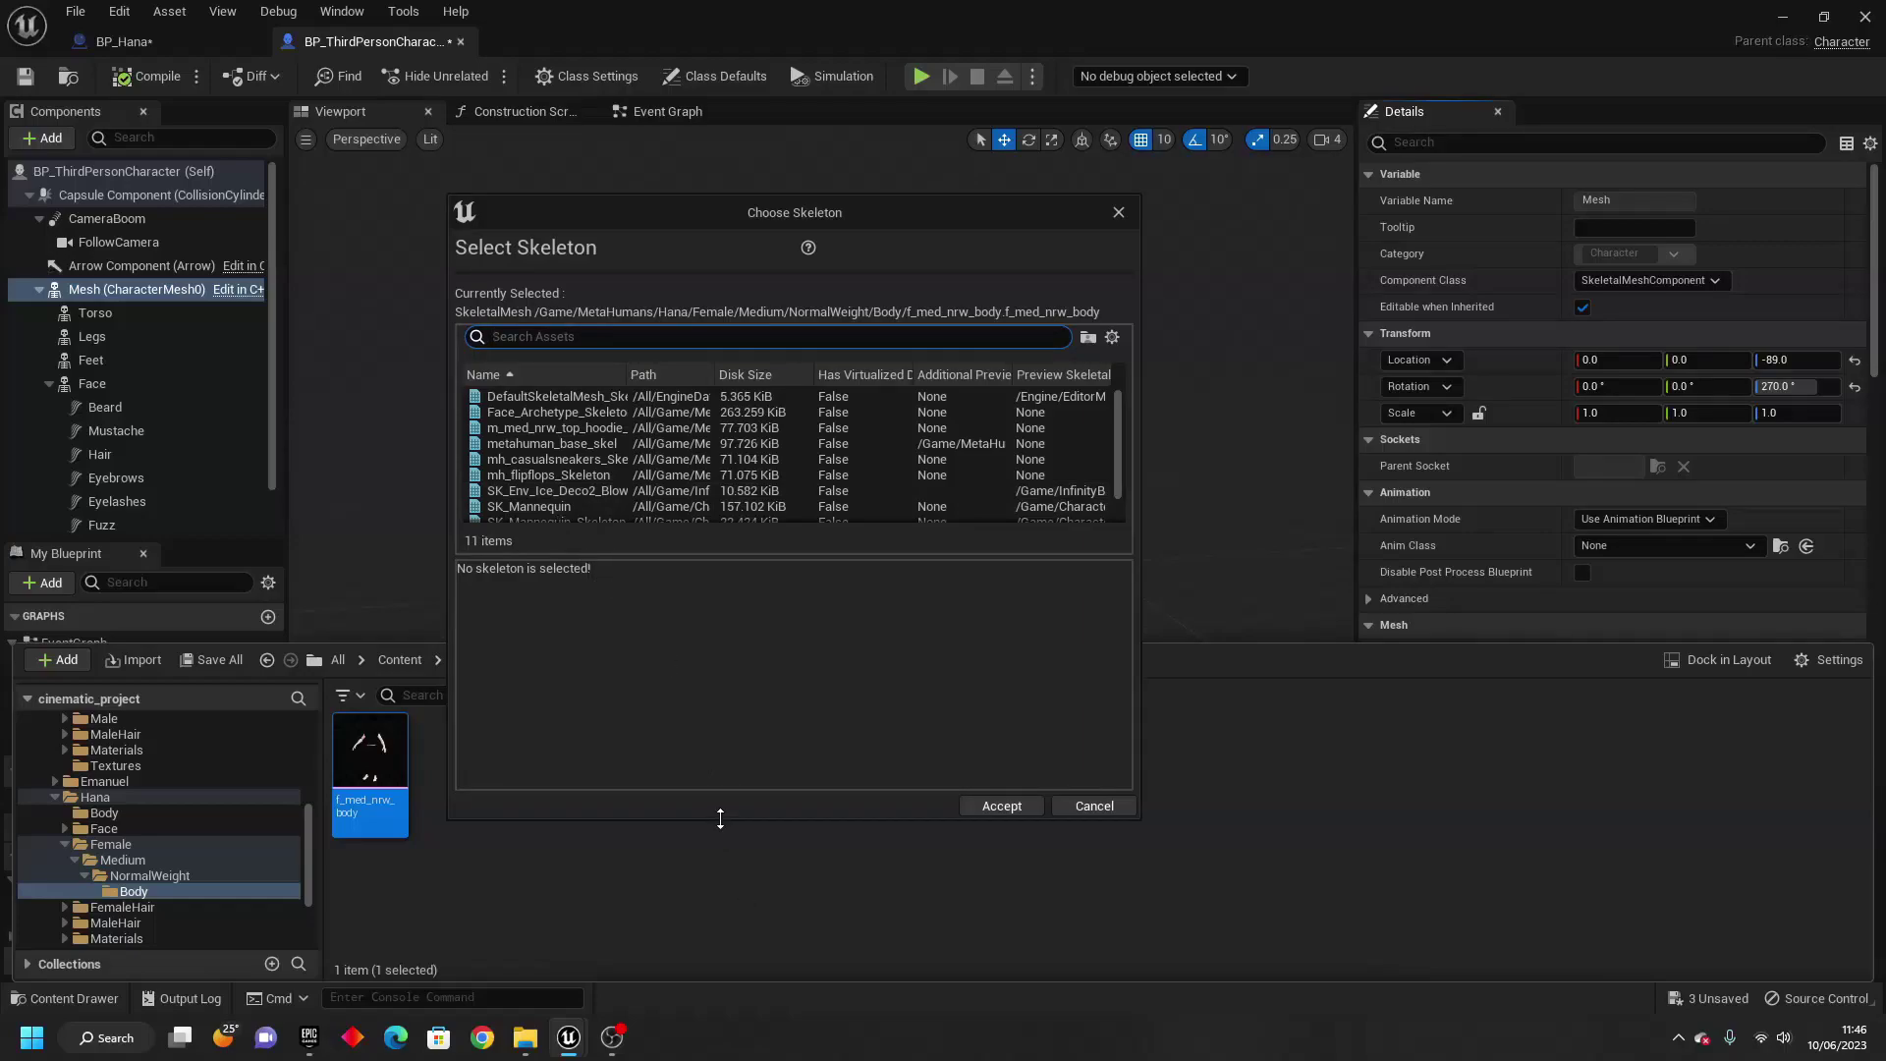
pyautogui.moveTo(720, 819); pyautogui.dragTo(758, 936)
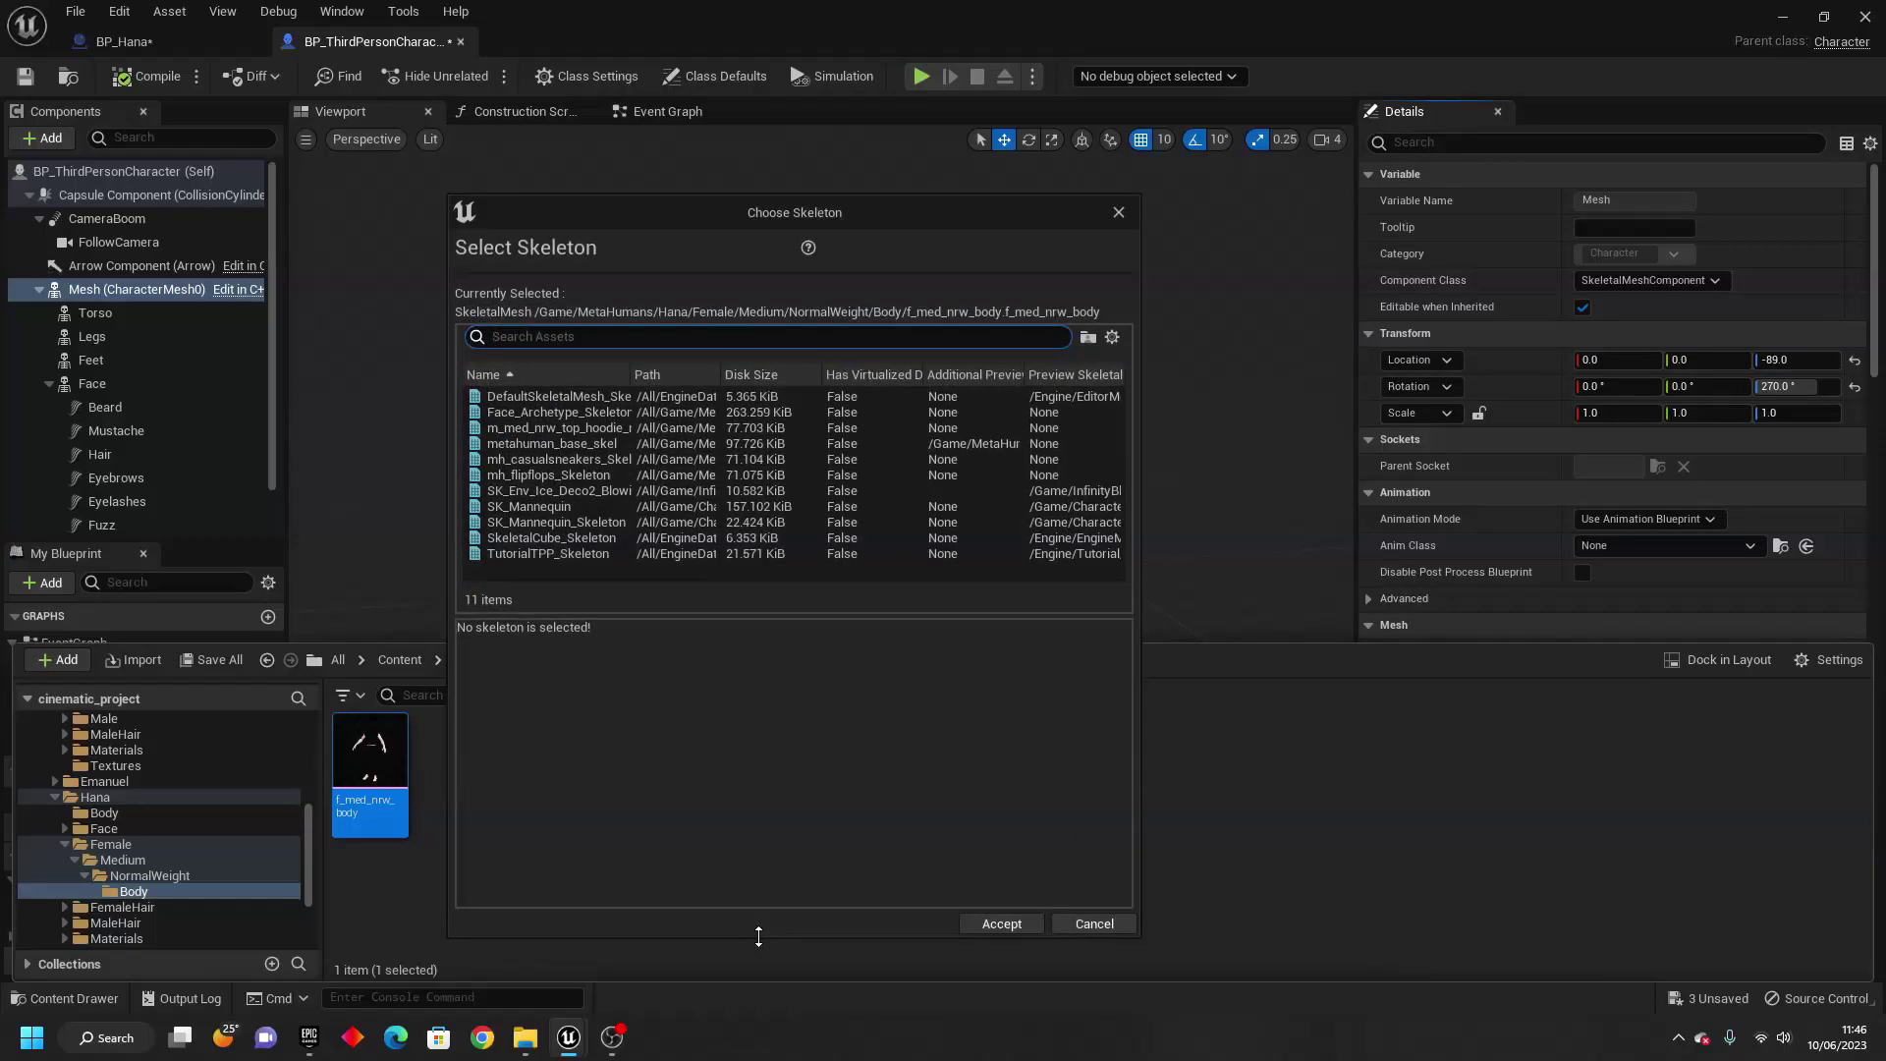
pyautogui.click(544, 505)
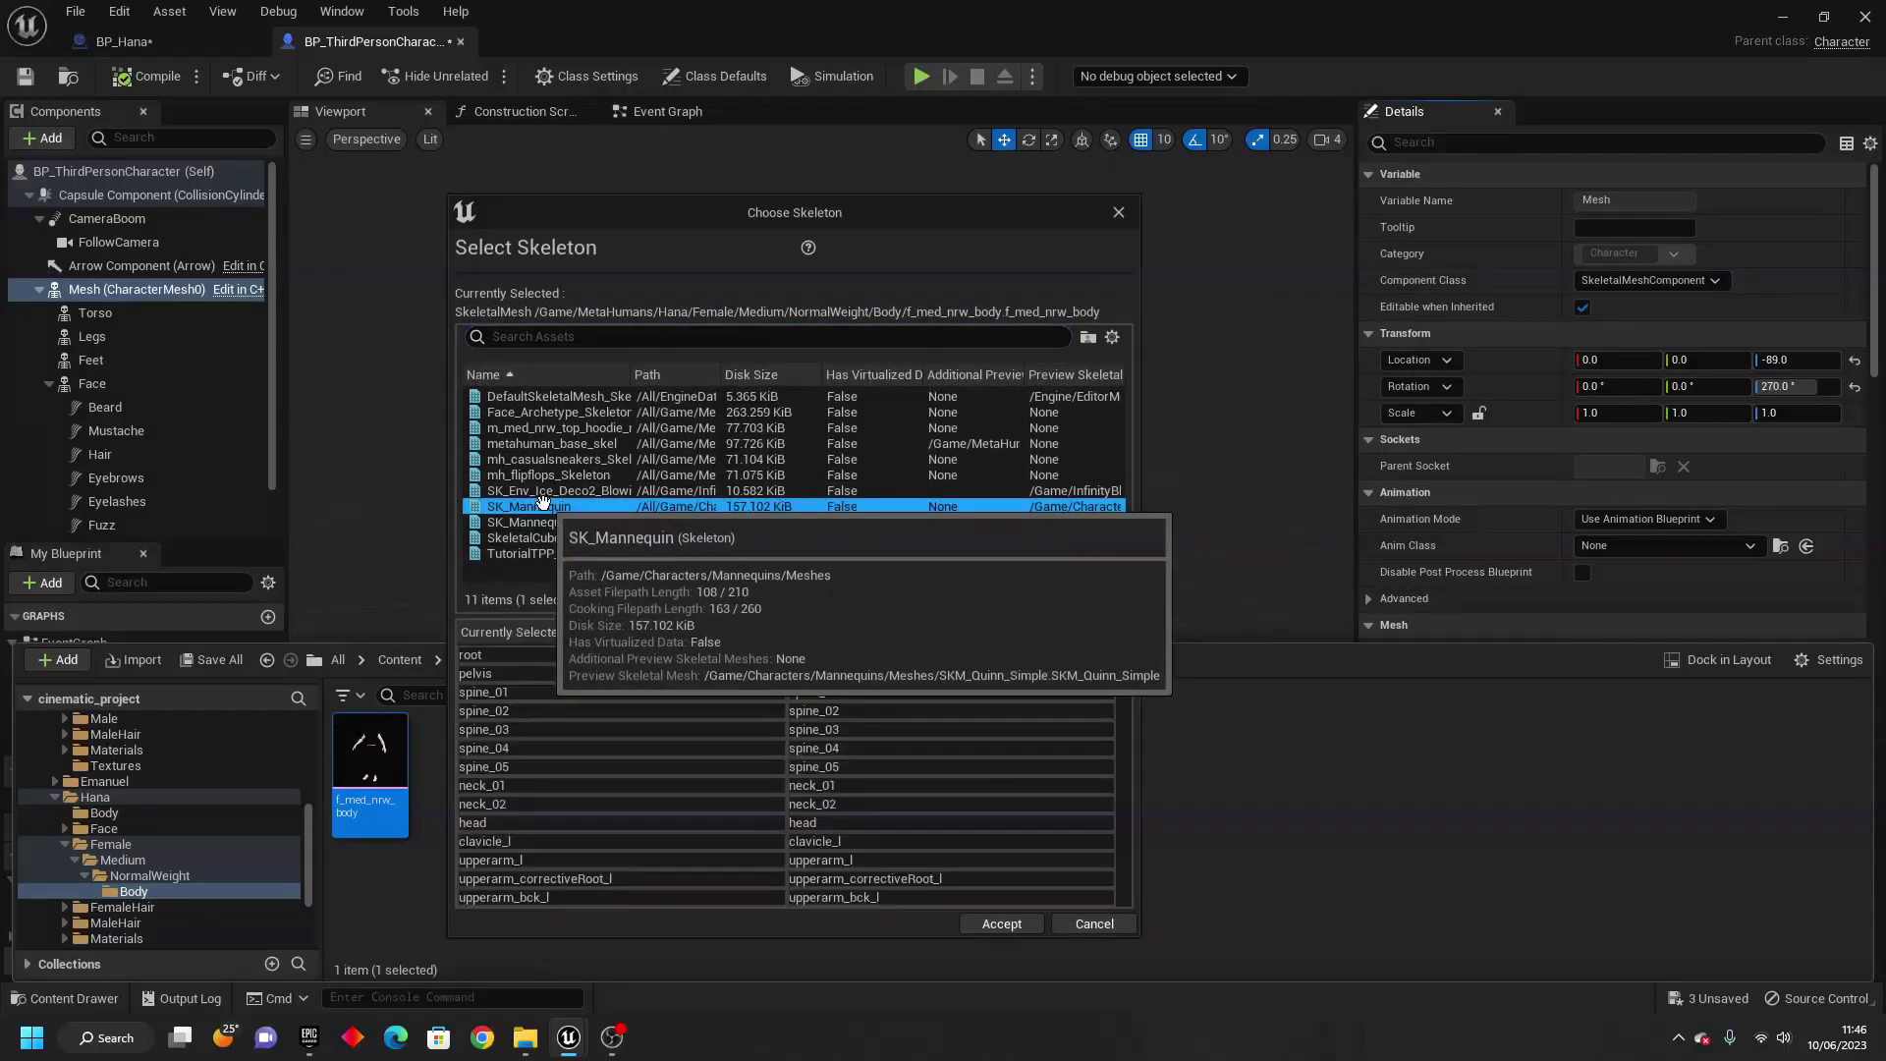
pyautogui.click(1002, 923)
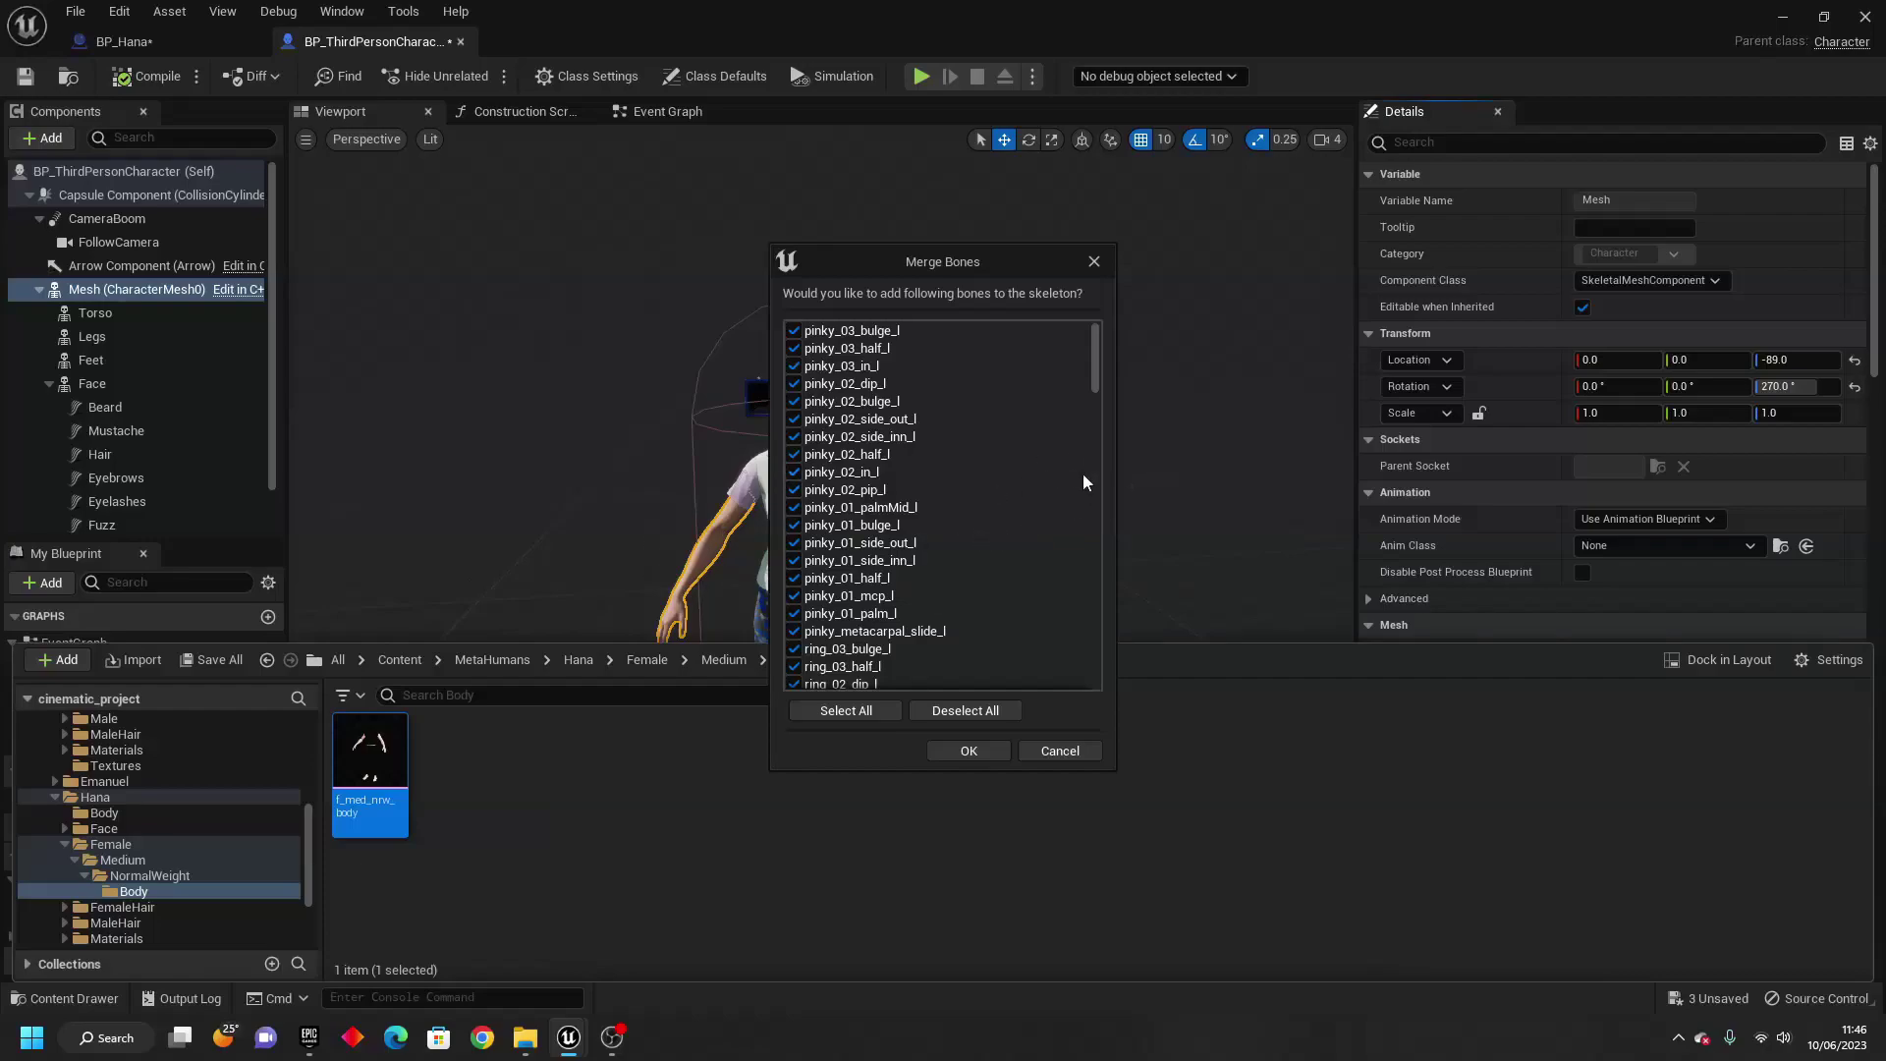
pyautogui.click(986, 748)
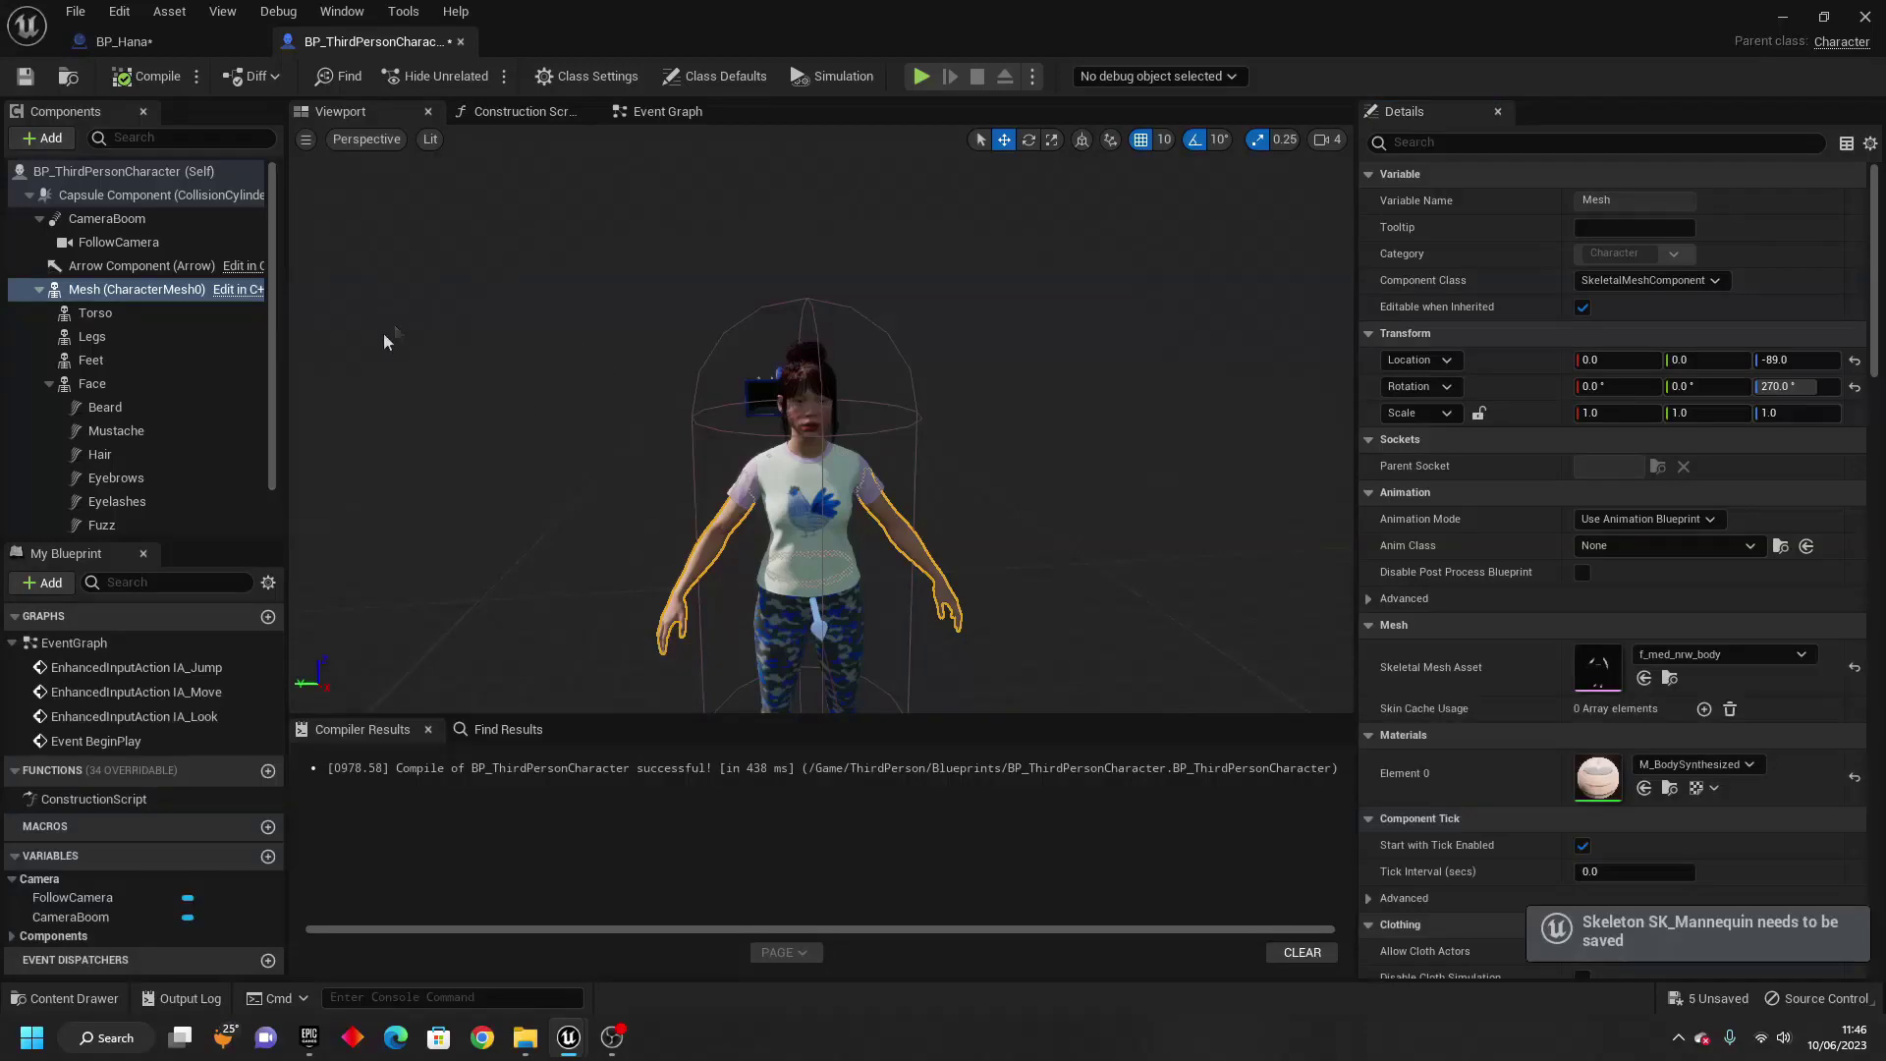
# Assign the SK_Mannequin skeleton to f_med_nrw_top_crewneckt_nrm, the skeletal mesh of BP_Hana's Torso component.
pyautogui.click(162, 314)
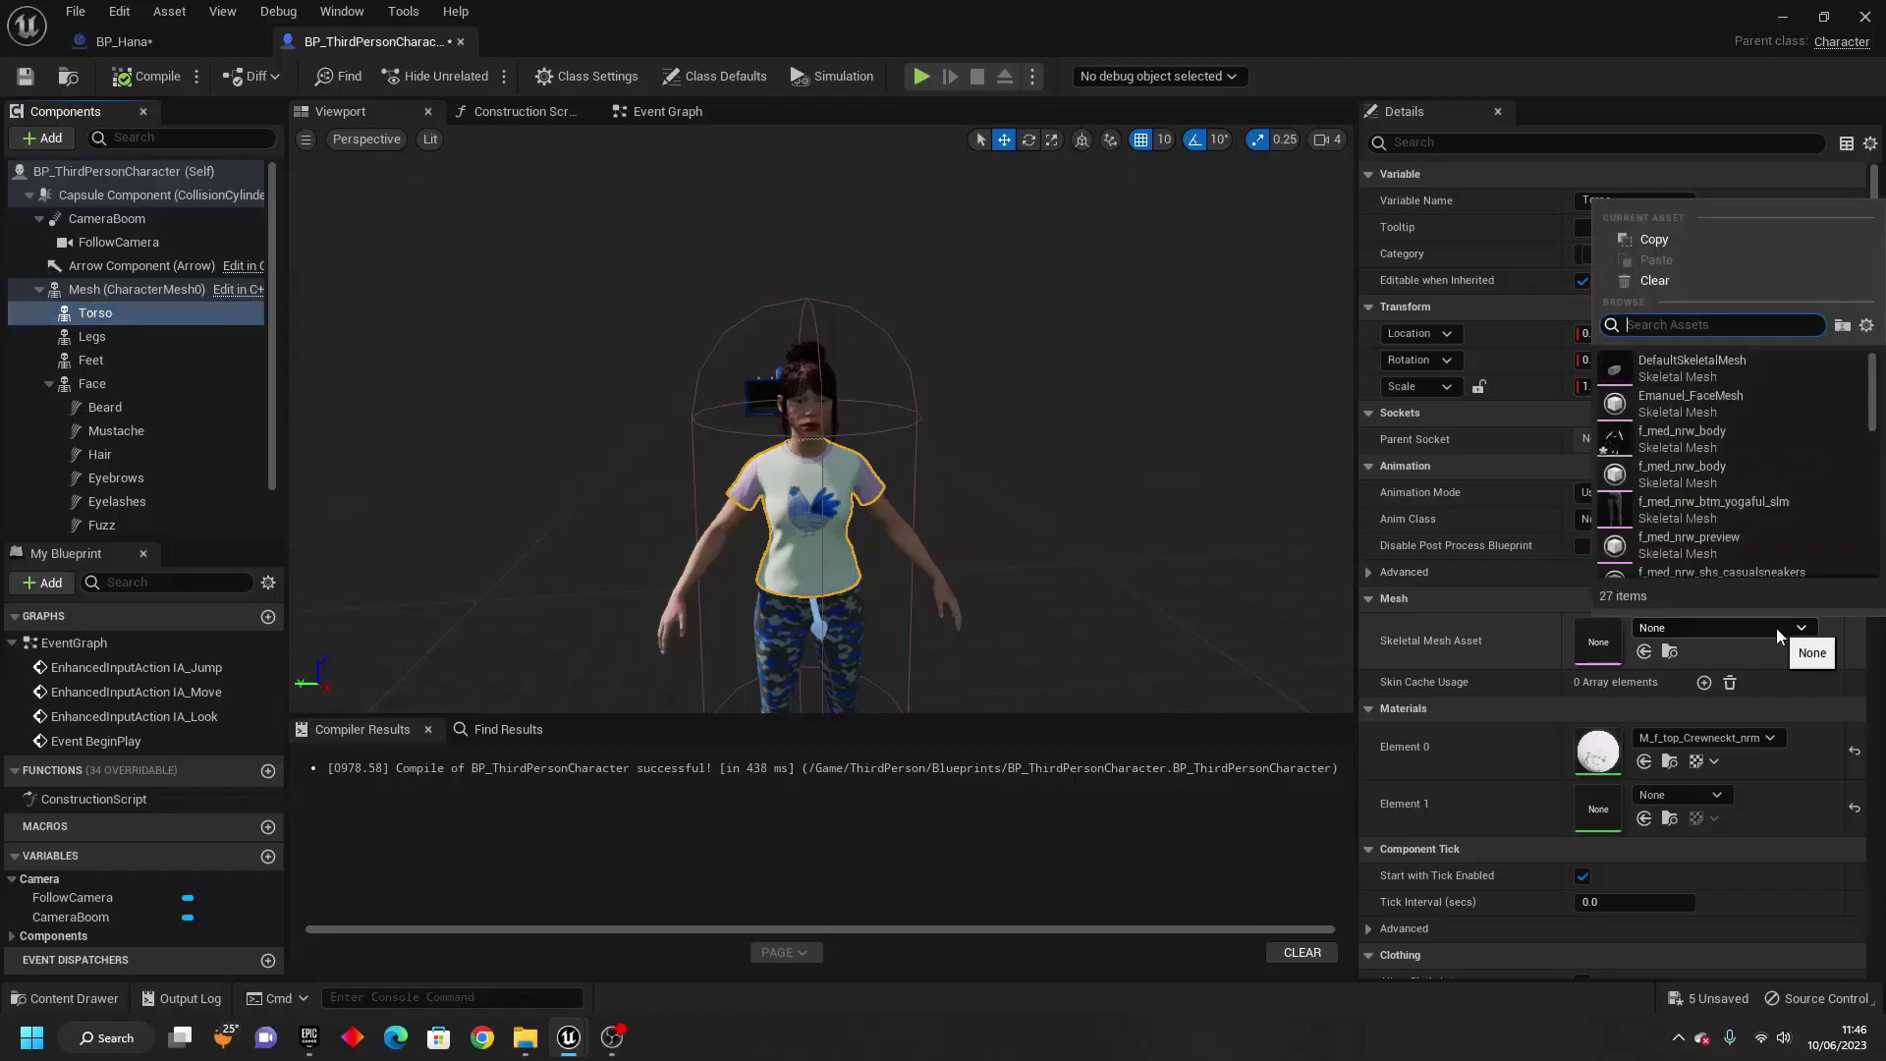
pyautogui.click(156, 43)
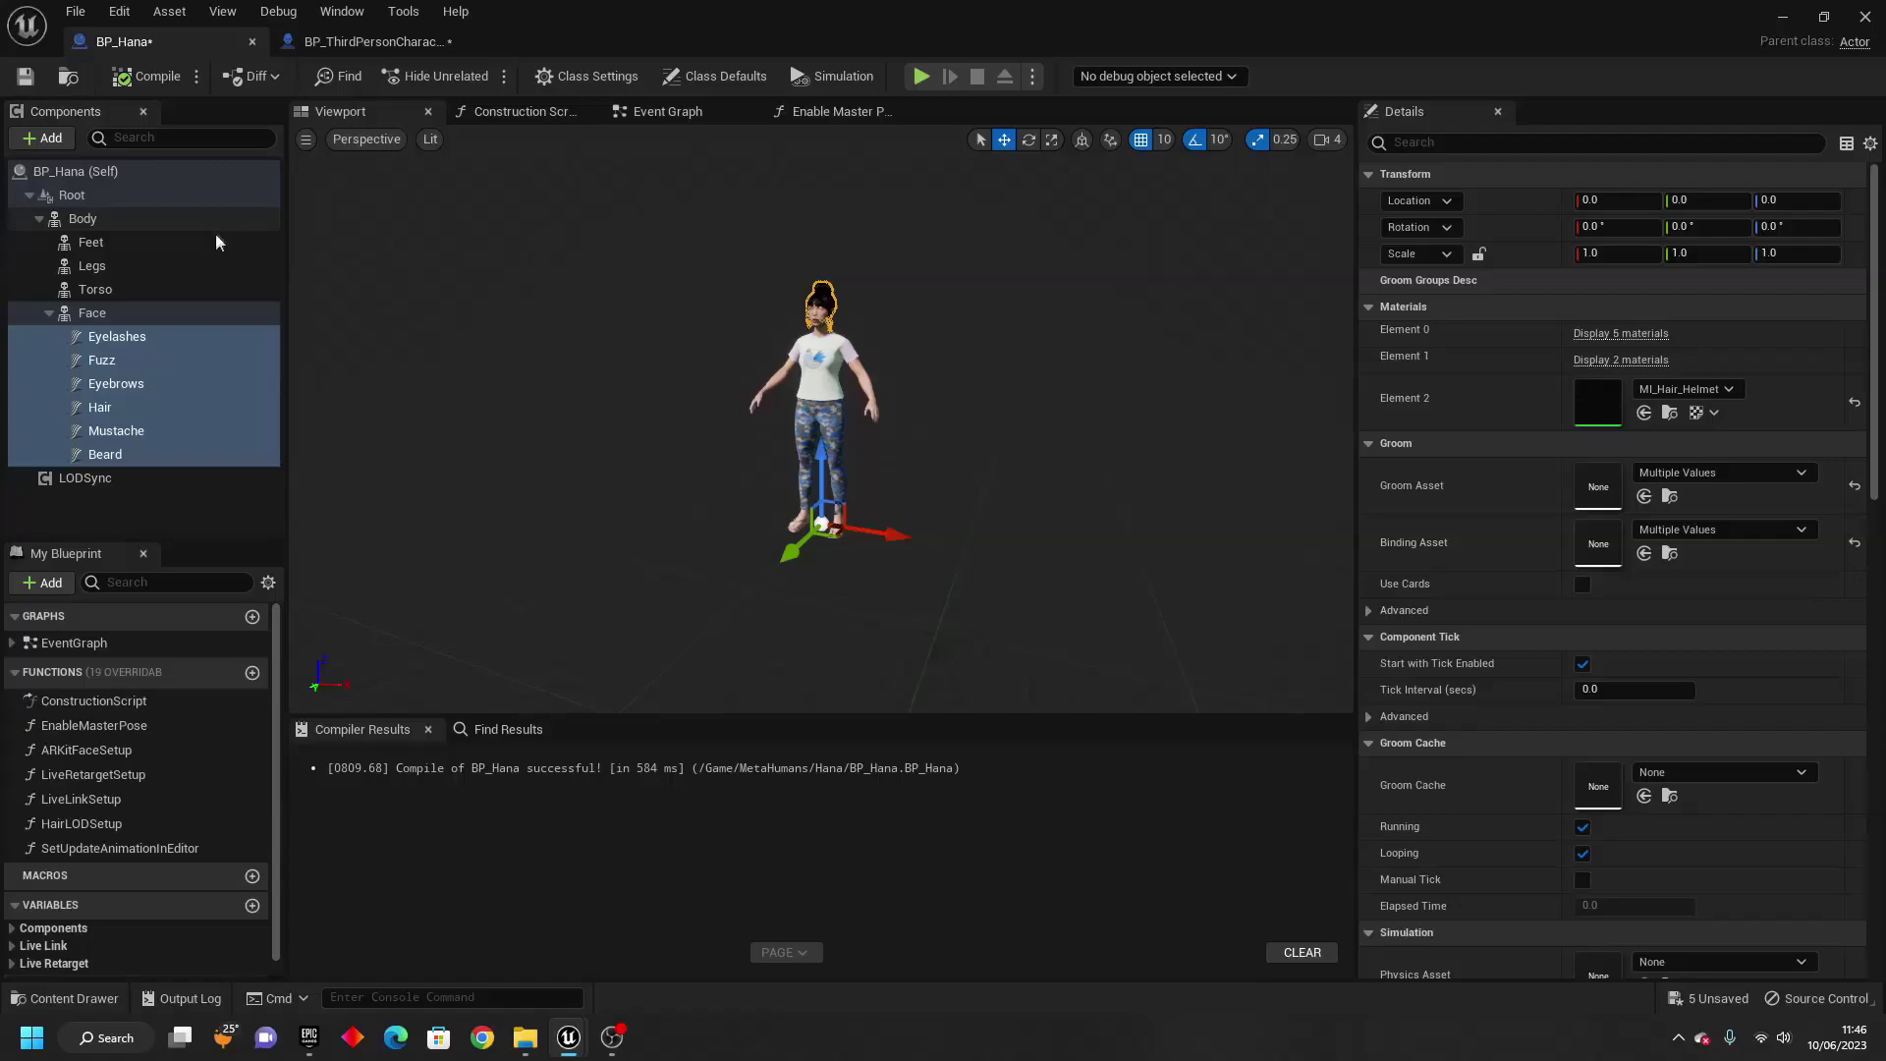
pyautogui.click(125, 287)
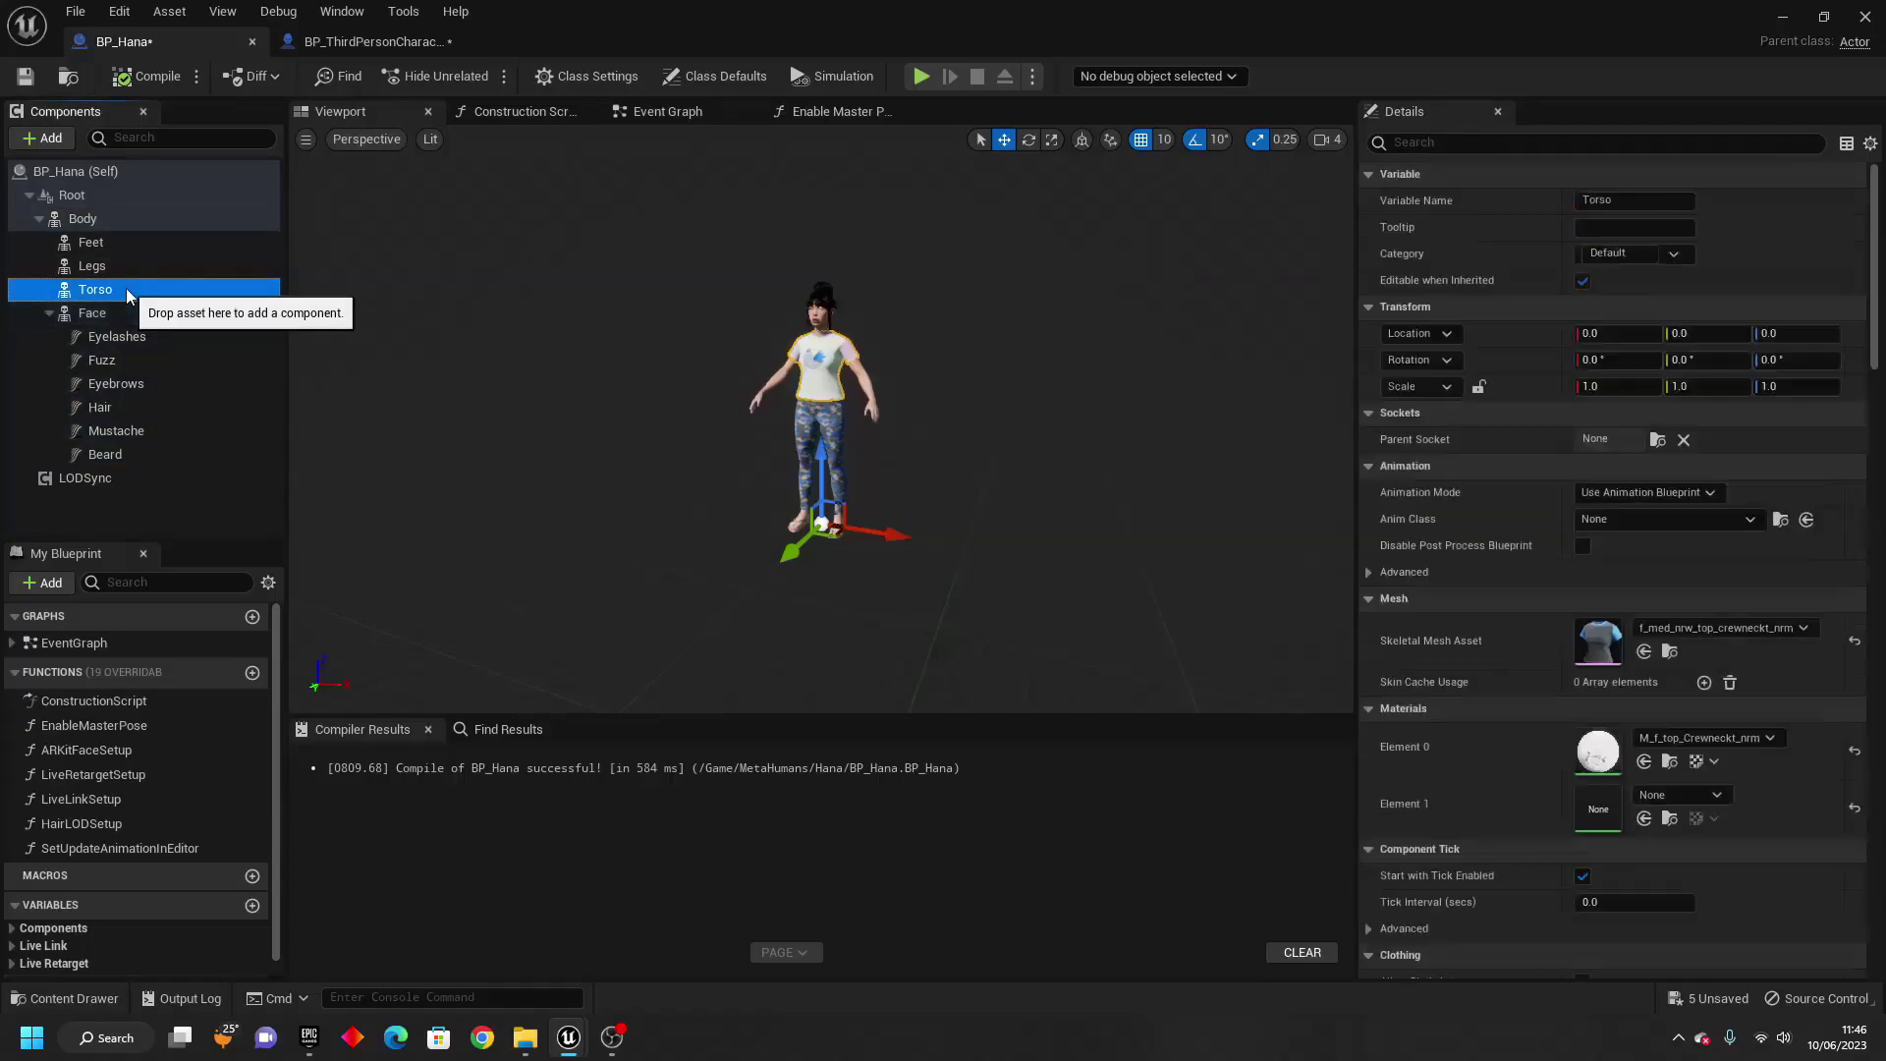
pyautogui.click(1671, 653)
pyautogui.rightClick(377, 766)
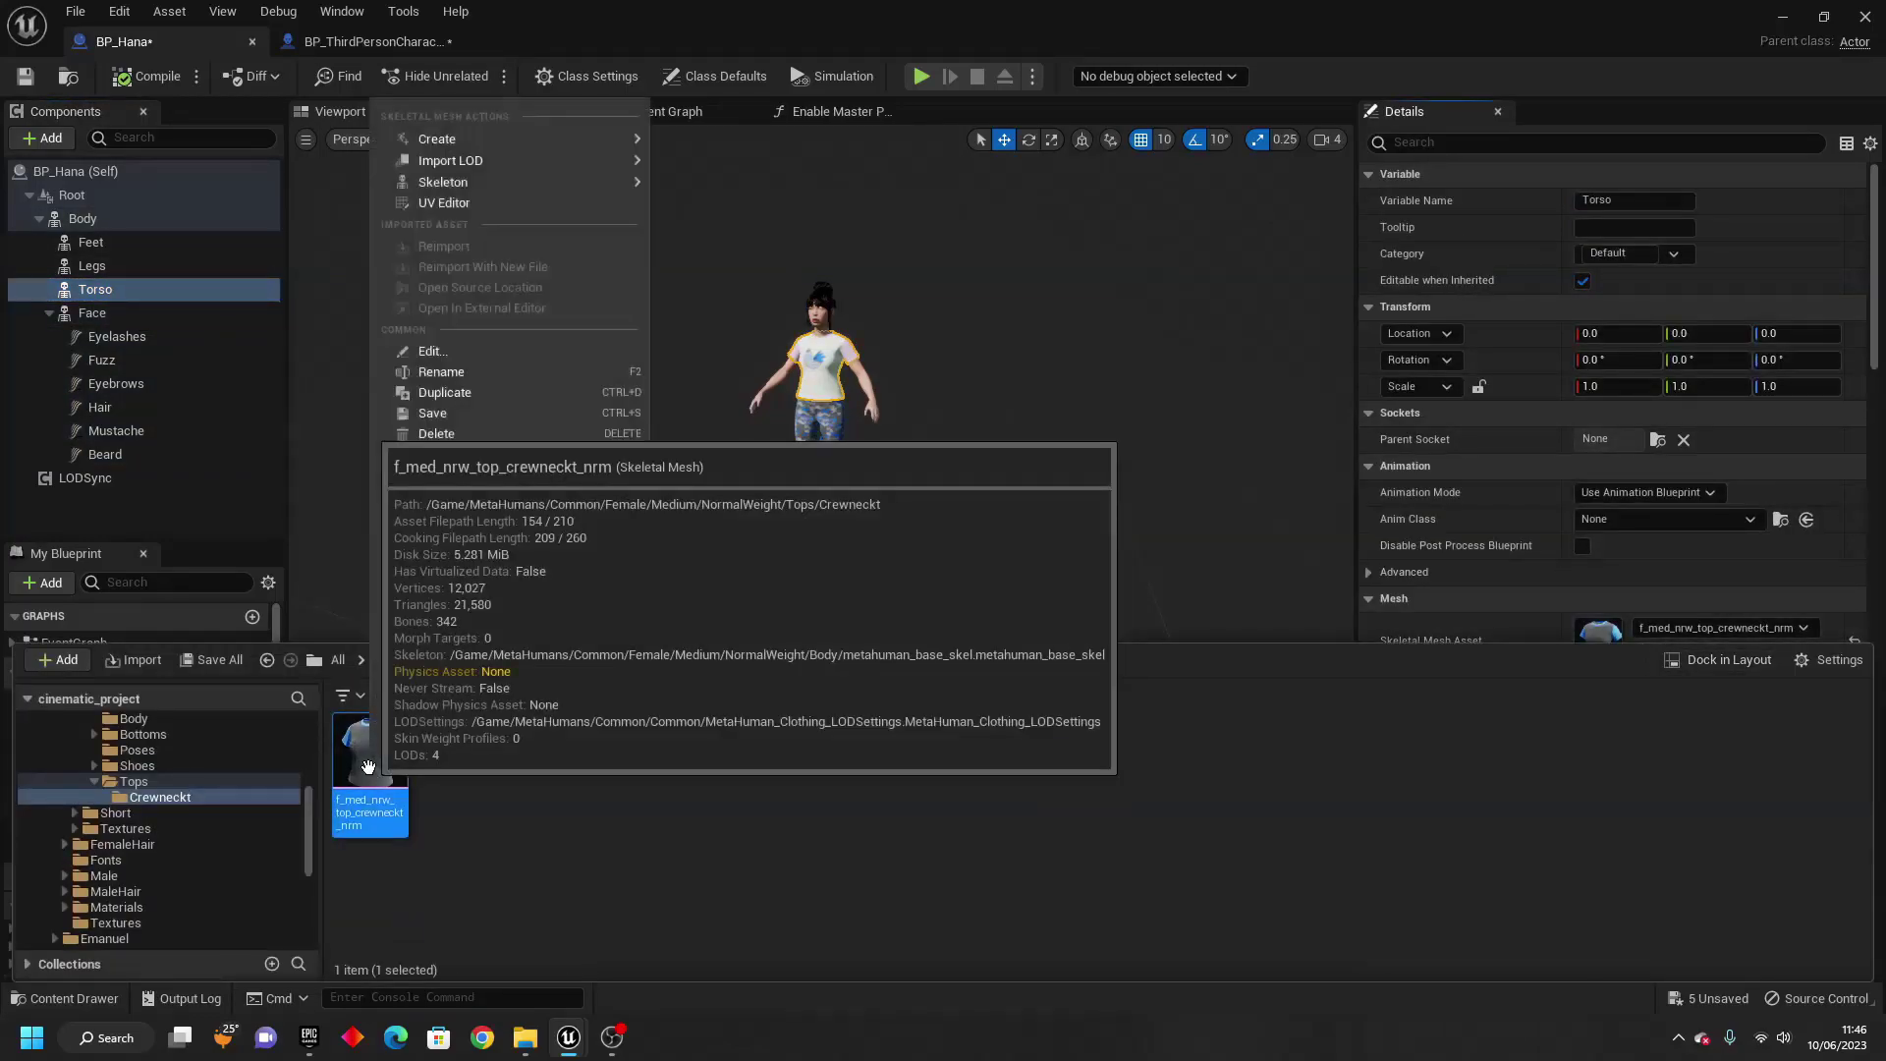
pyautogui.moveTo(533, 189)
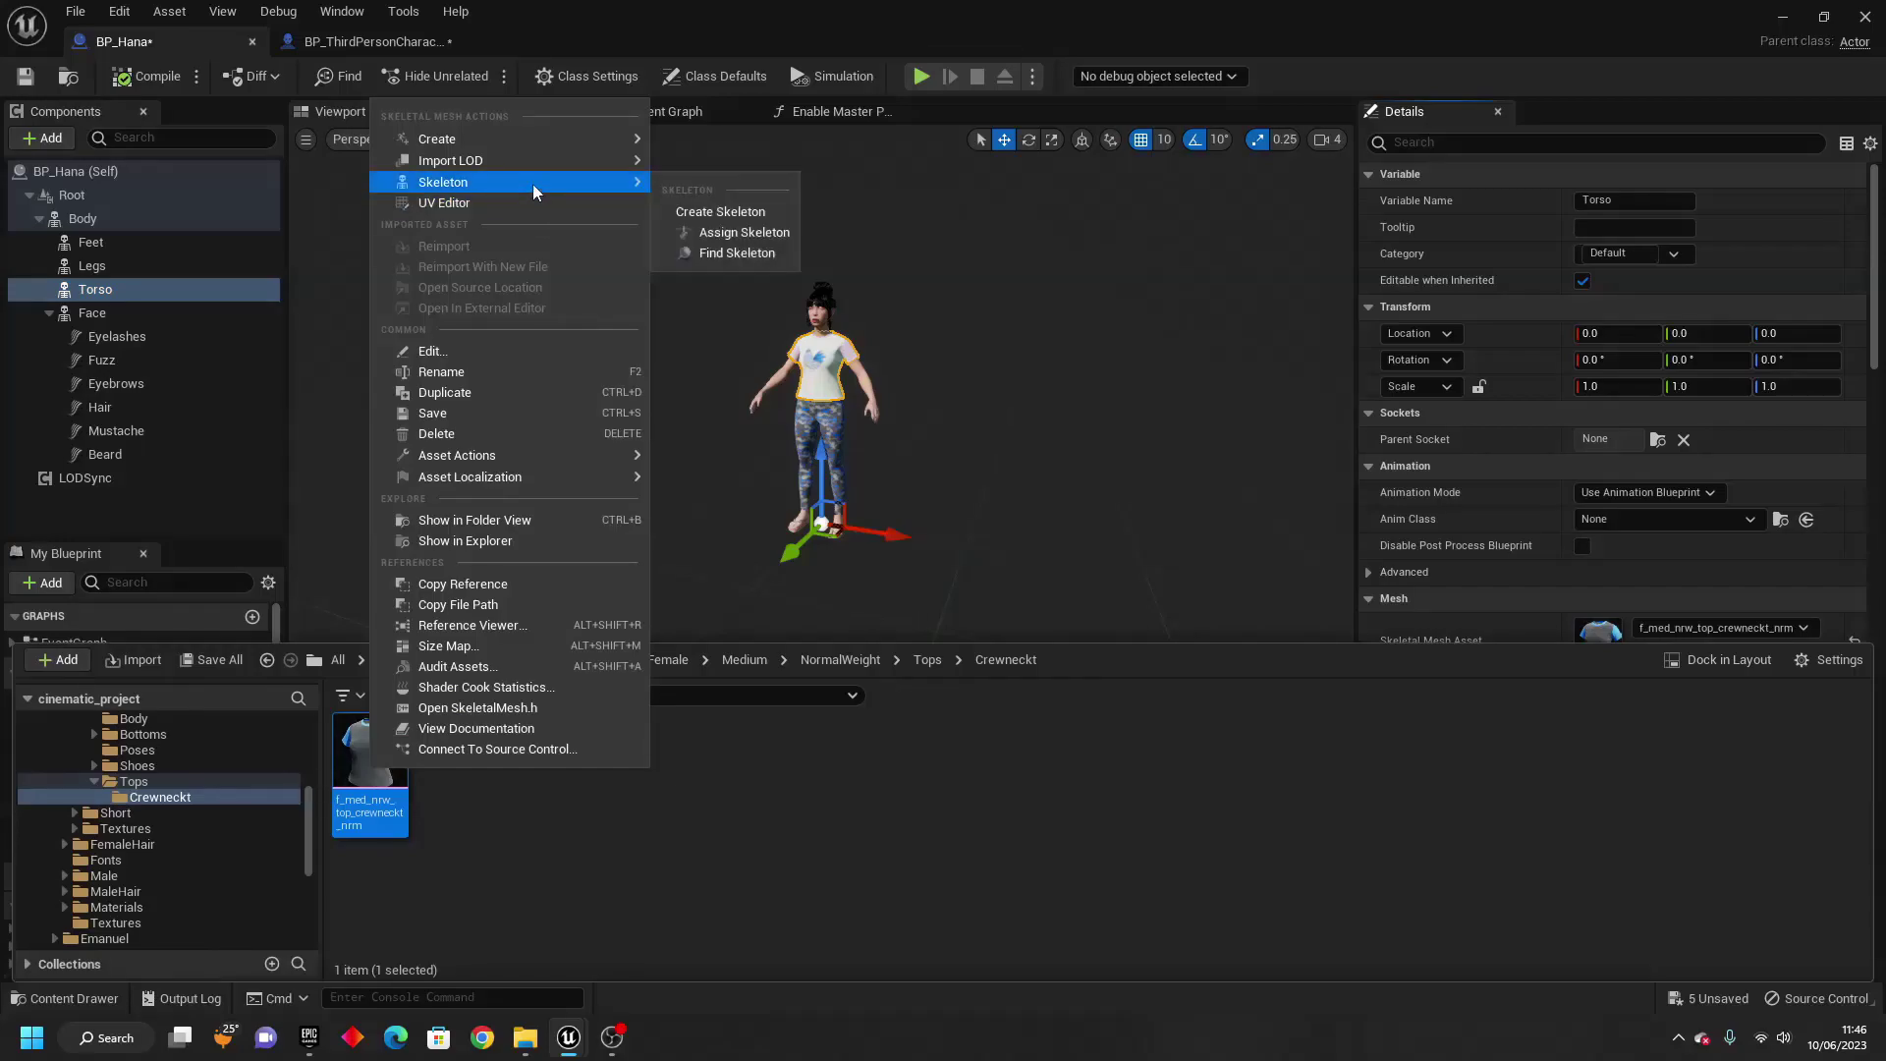
pyautogui.click(742, 232)
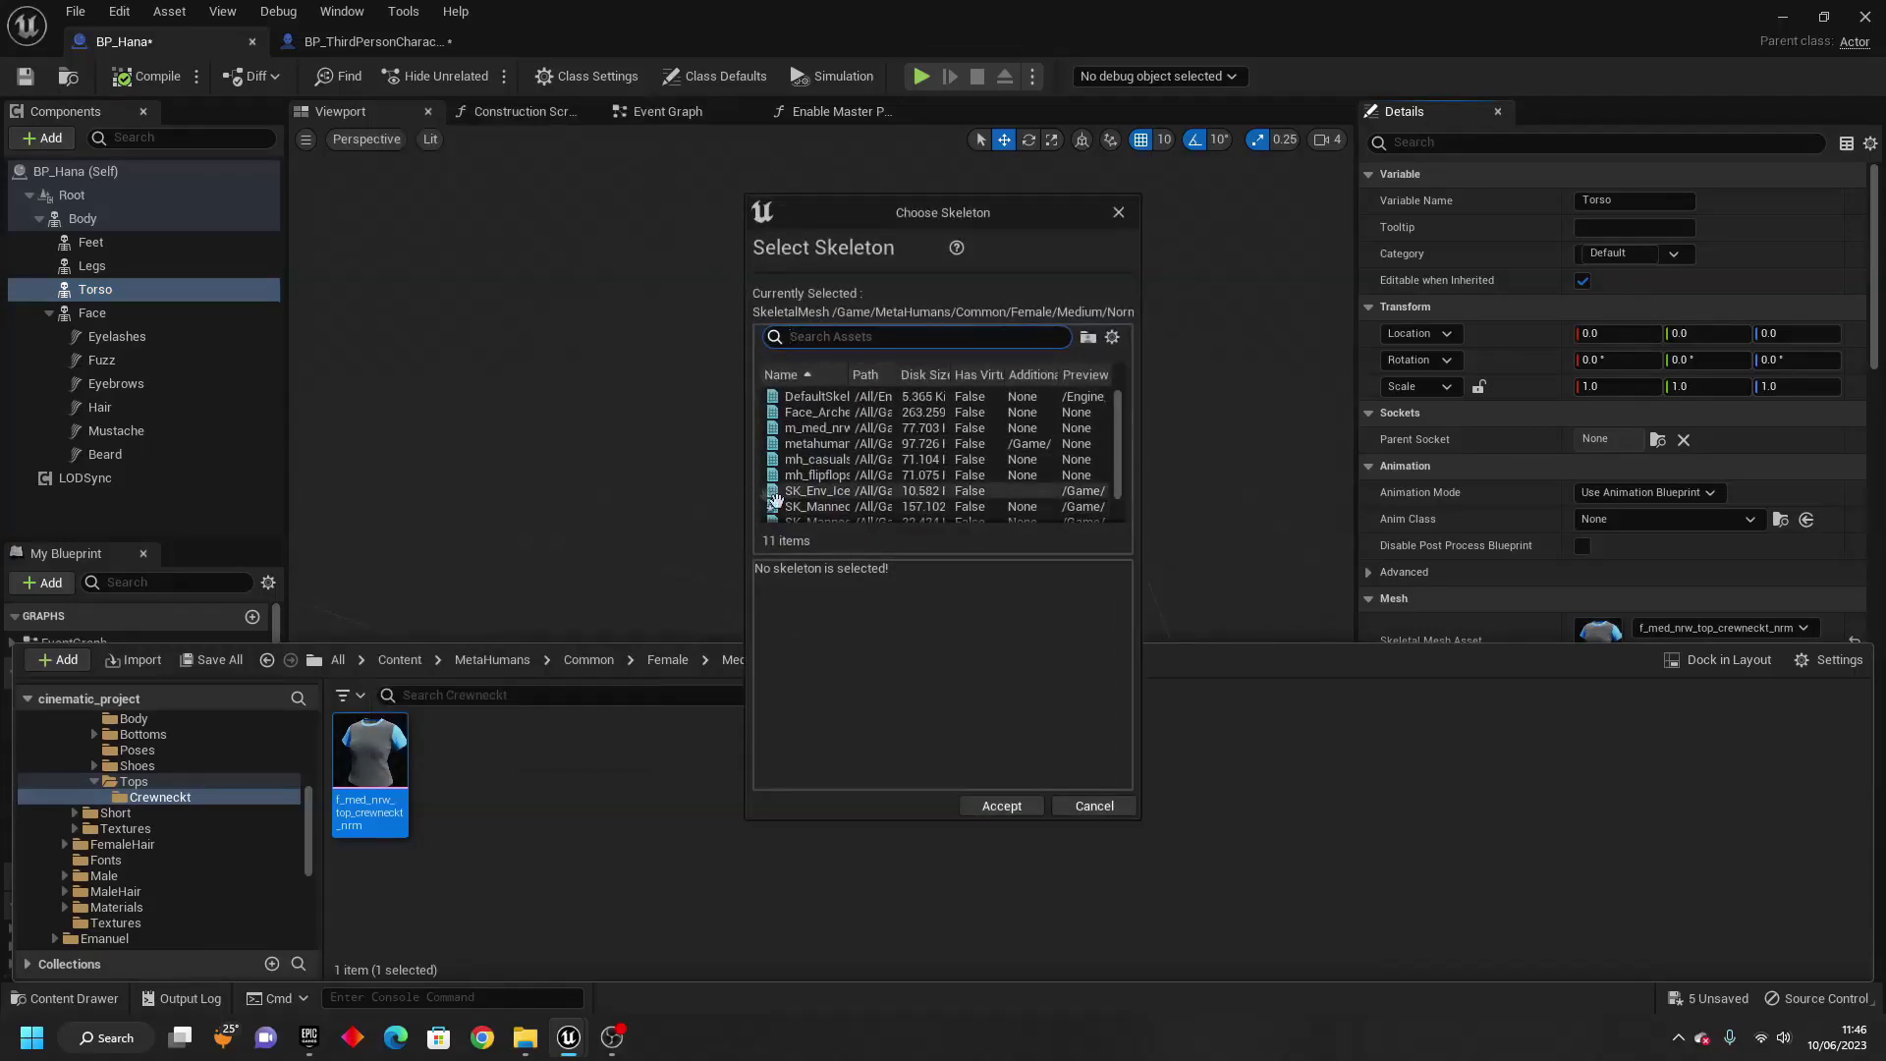
pyautogui.click(830, 507)
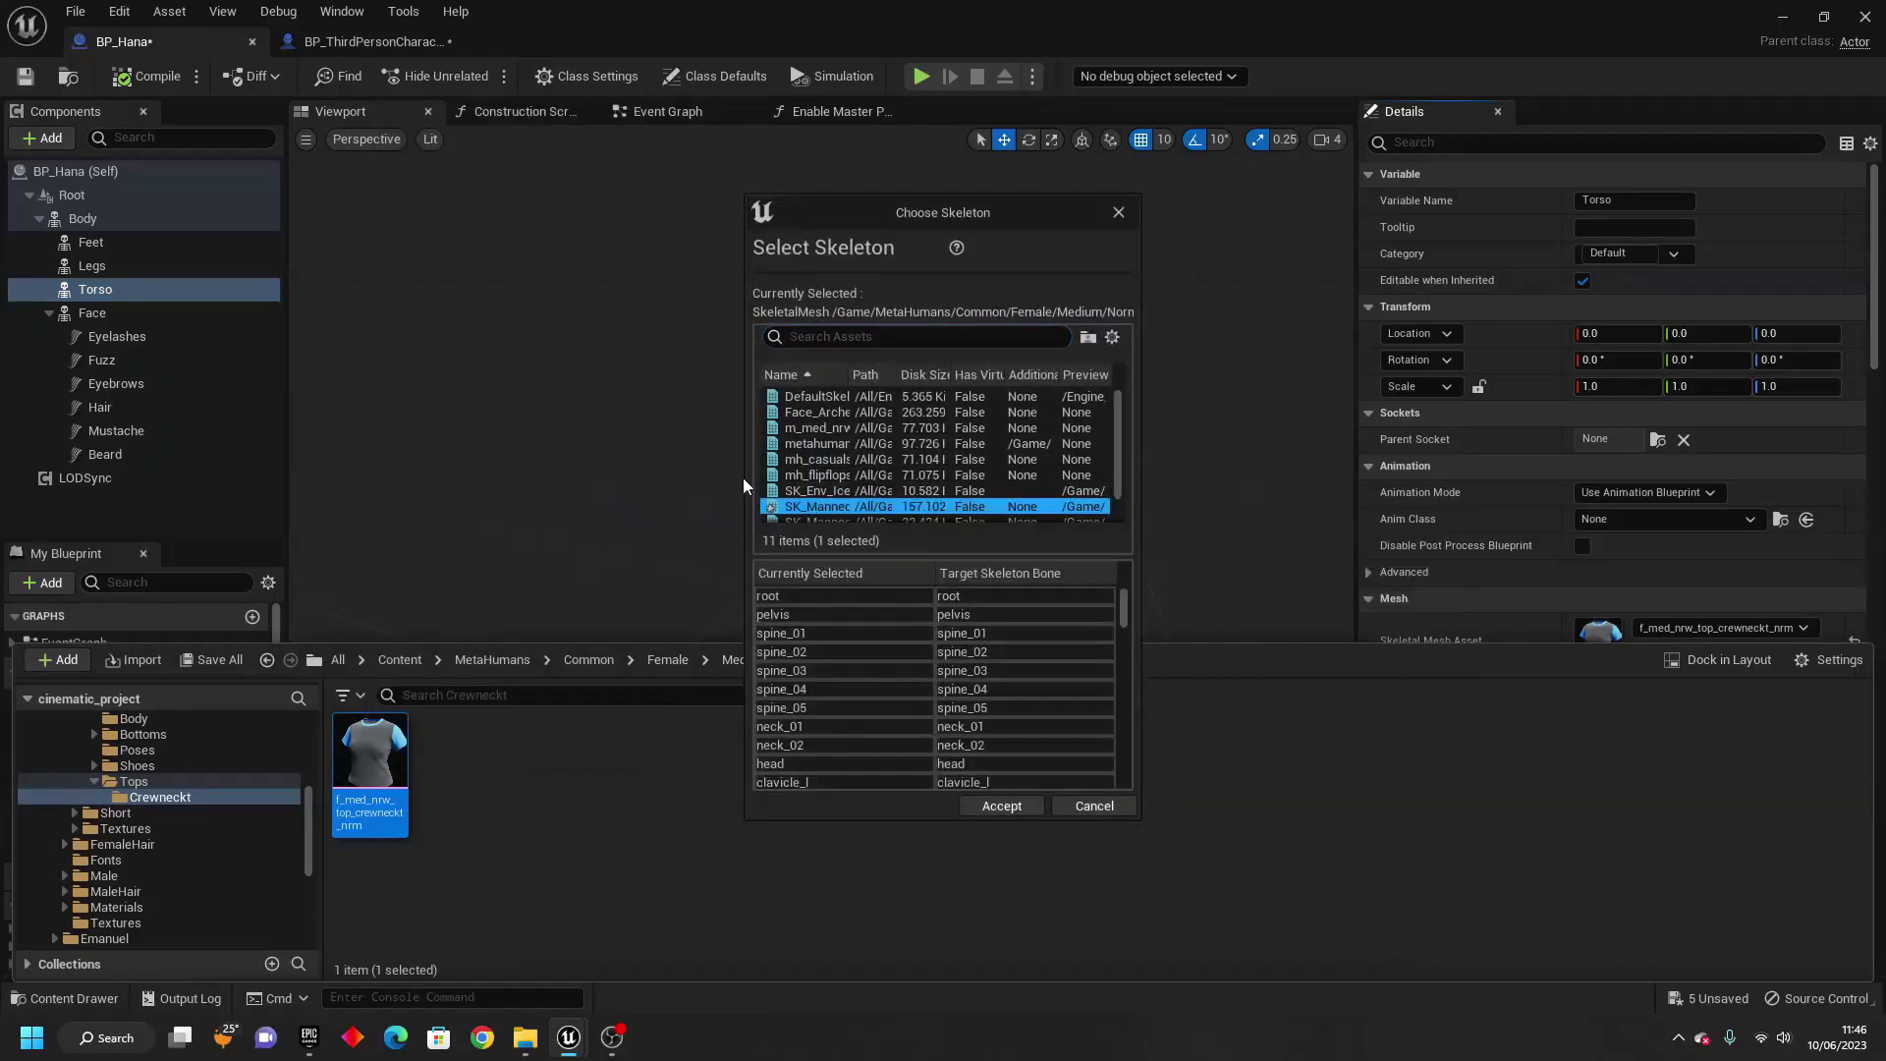
pyautogui.moveTo(743, 484); pyautogui.dragTo(423, 497)
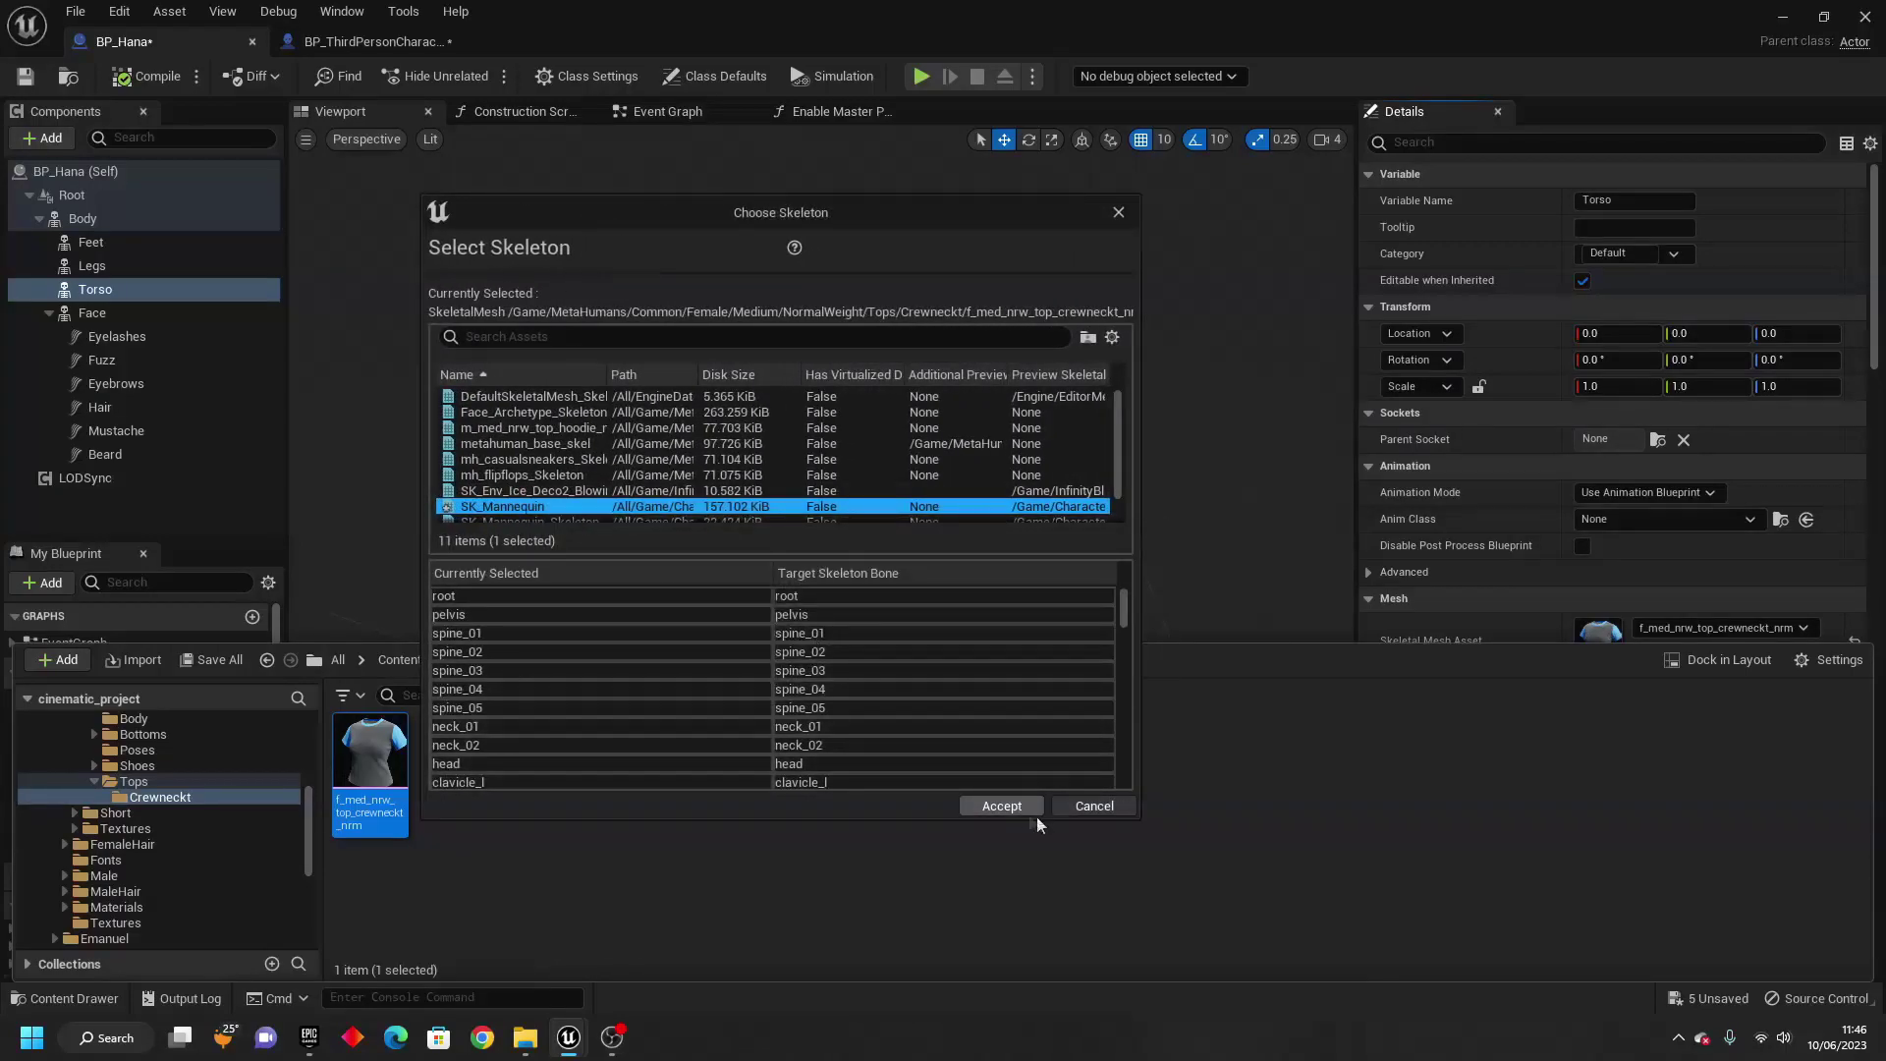
pyautogui.click(1002, 808)
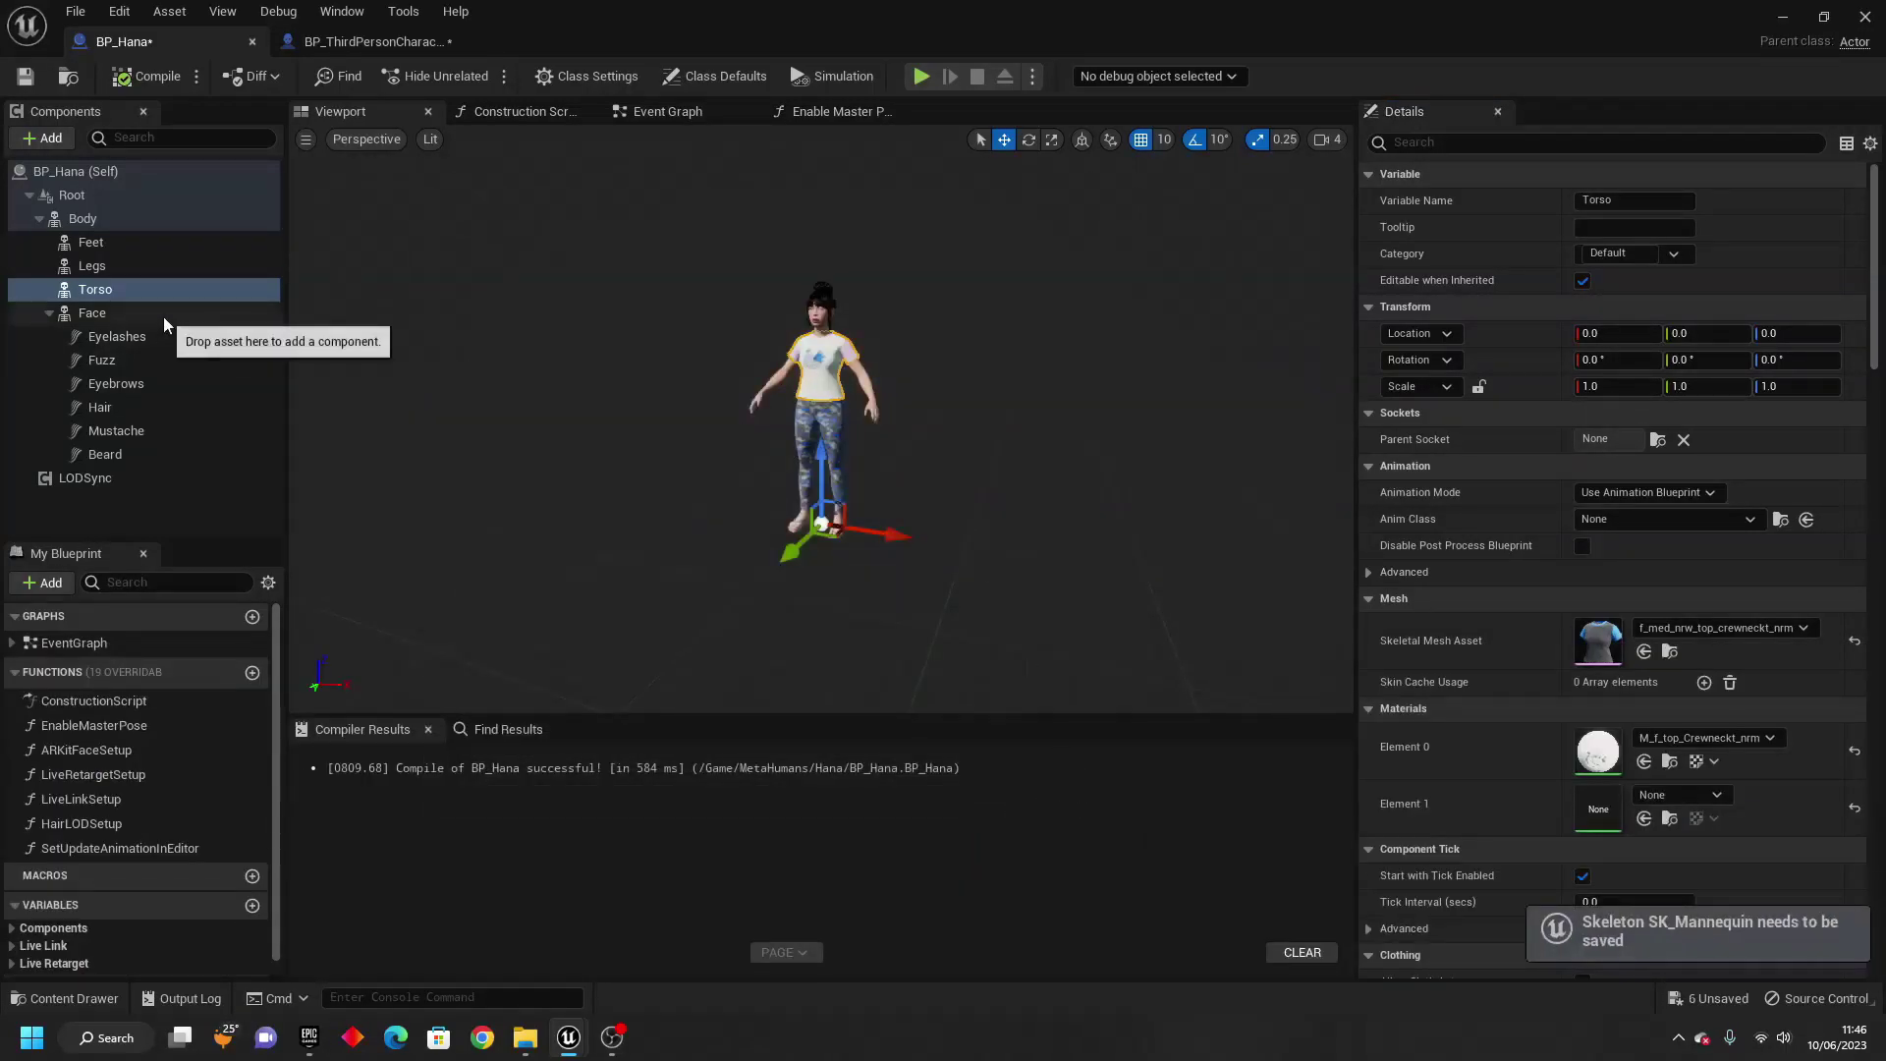
# Assign the SK_Mannequin skeleton to f_med_nrw_btm_yogaful_slm, the skeletal mesh of BP_Hana's Legs component.
pyautogui.click(150, 261)
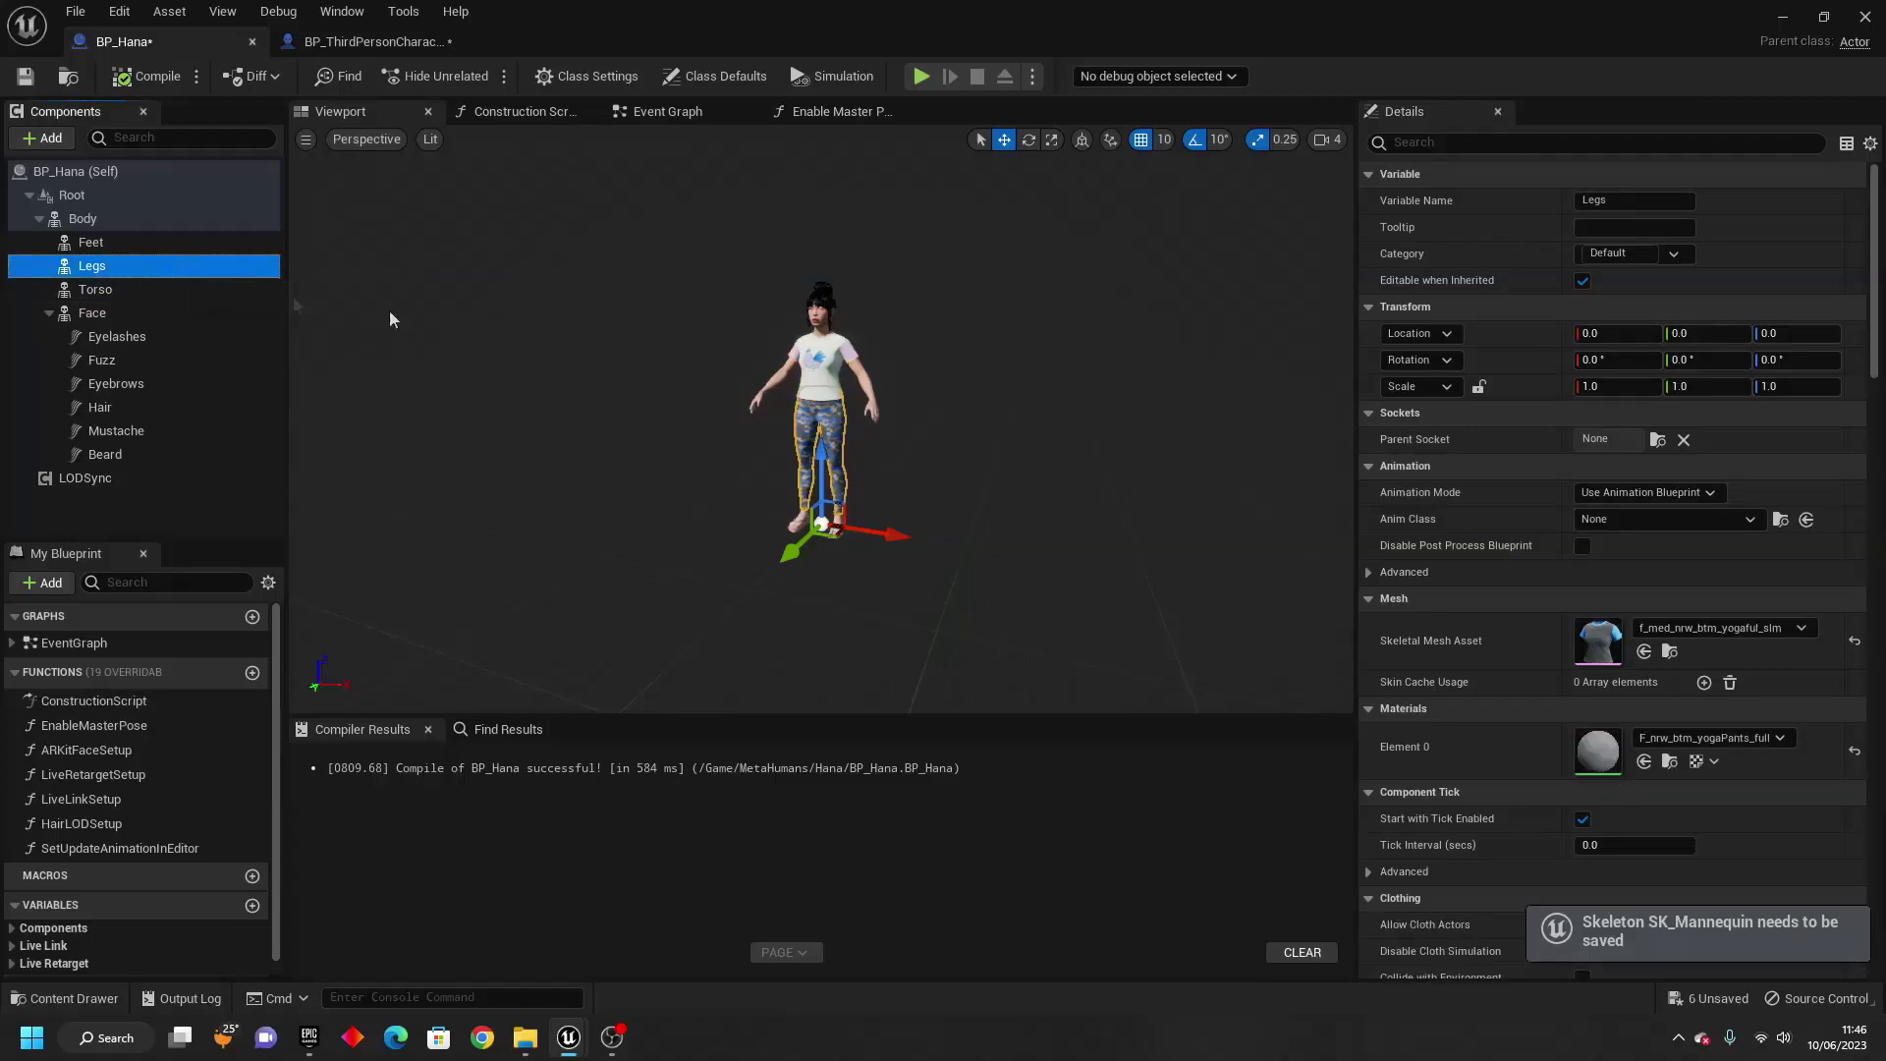
pyautogui.click(1669, 650)
pyautogui.rightClick(371, 776)
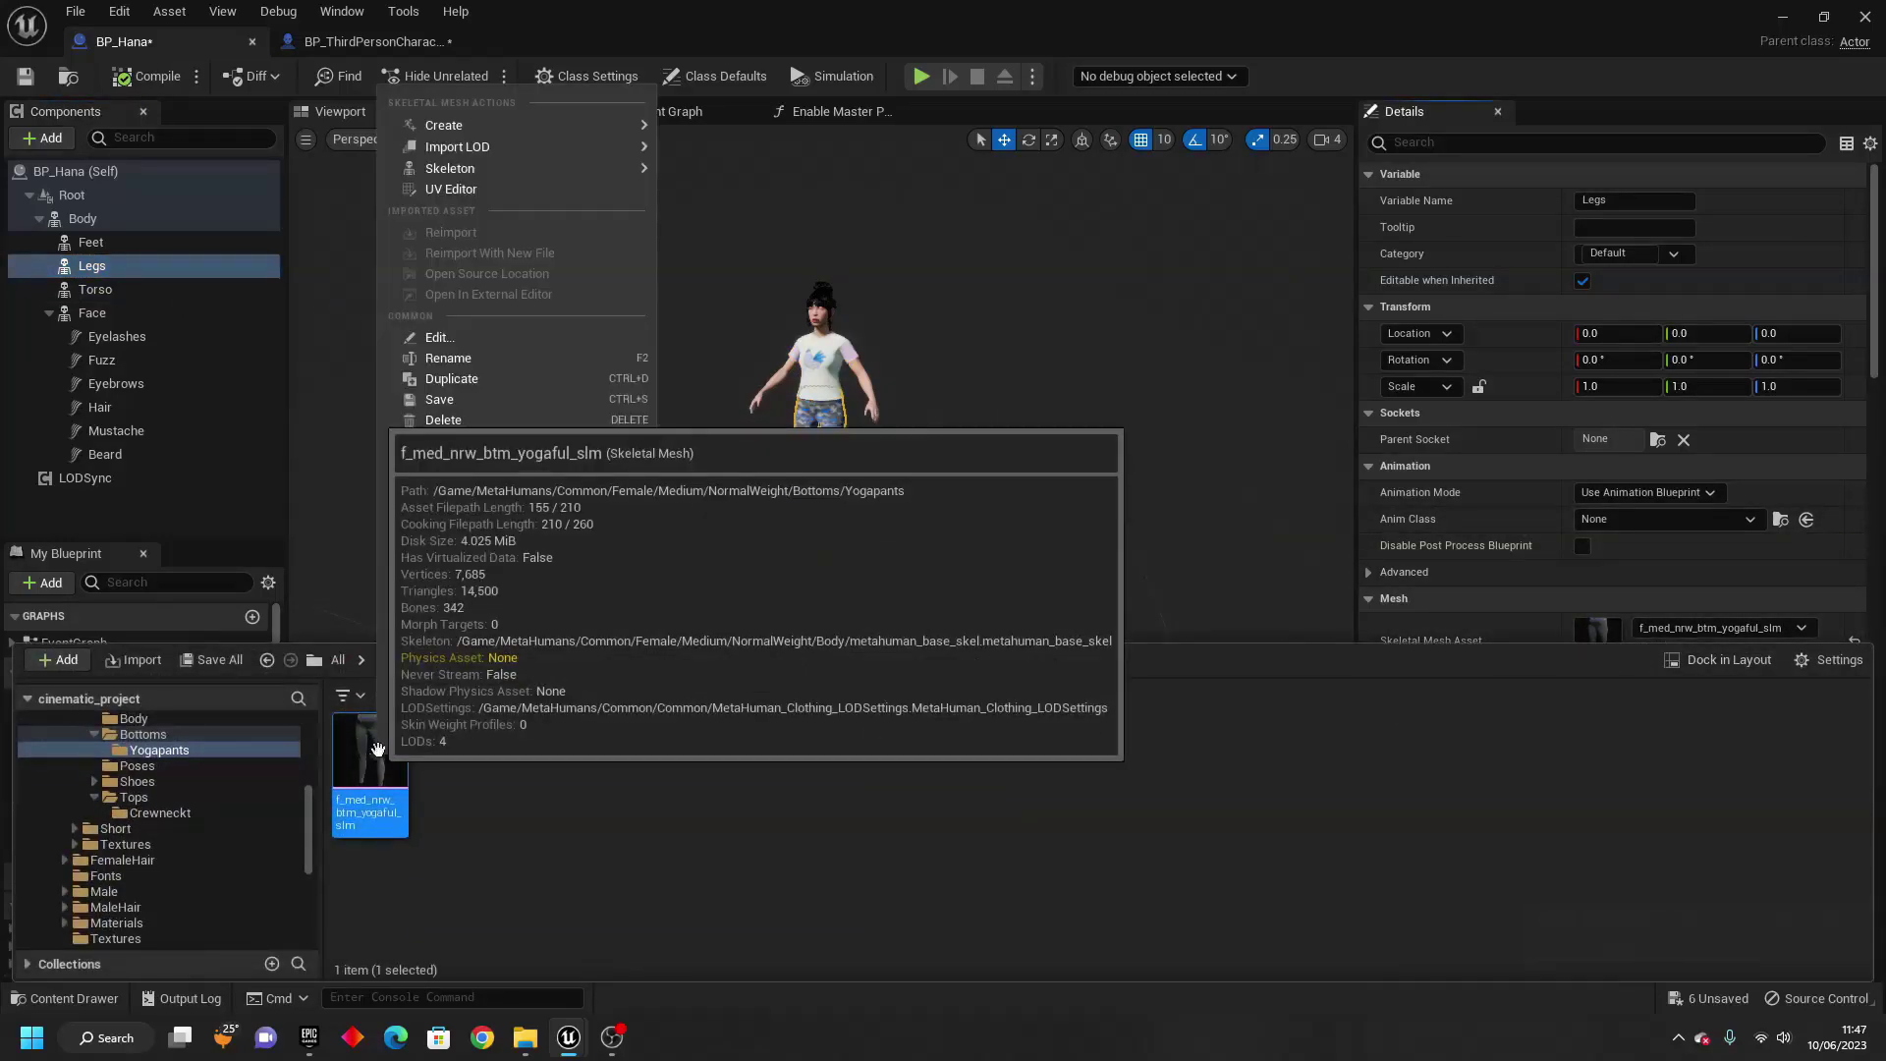
pyautogui.moveTo(563, 167)
pyautogui.click(740, 214)
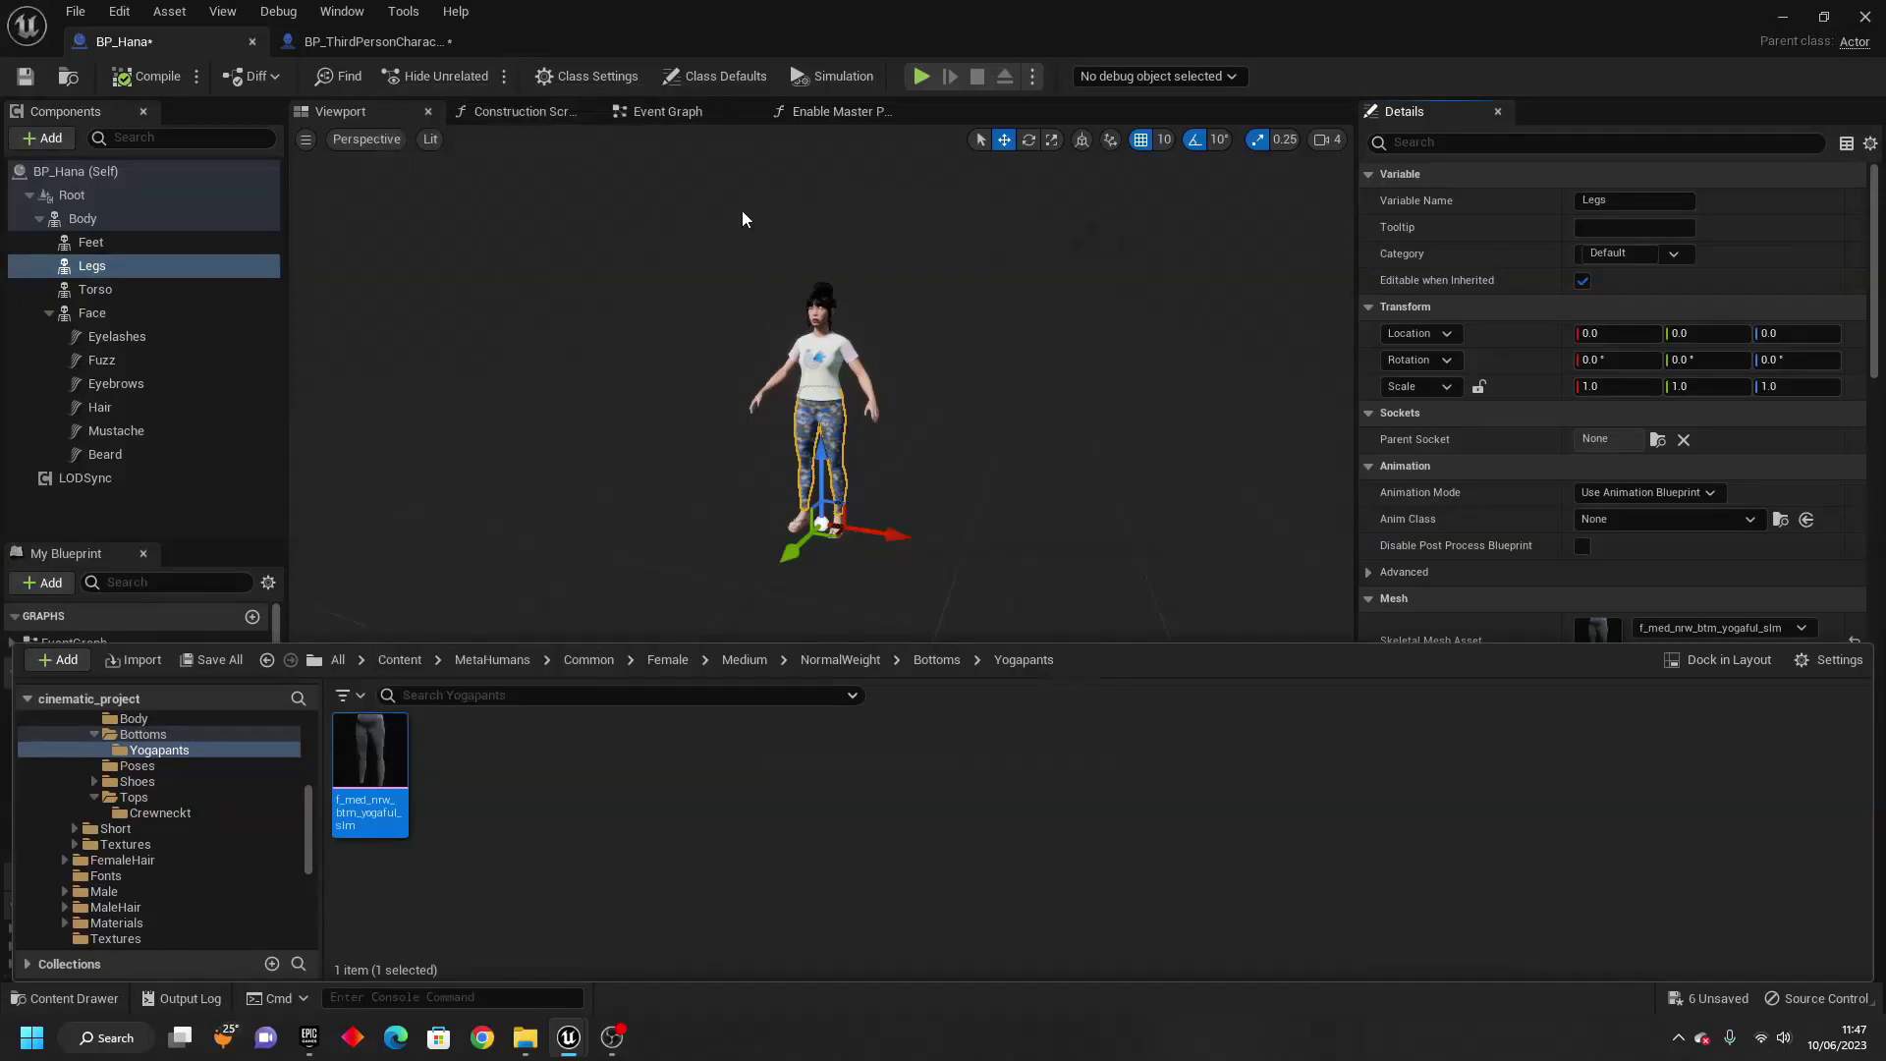
pyautogui.click(818, 506)
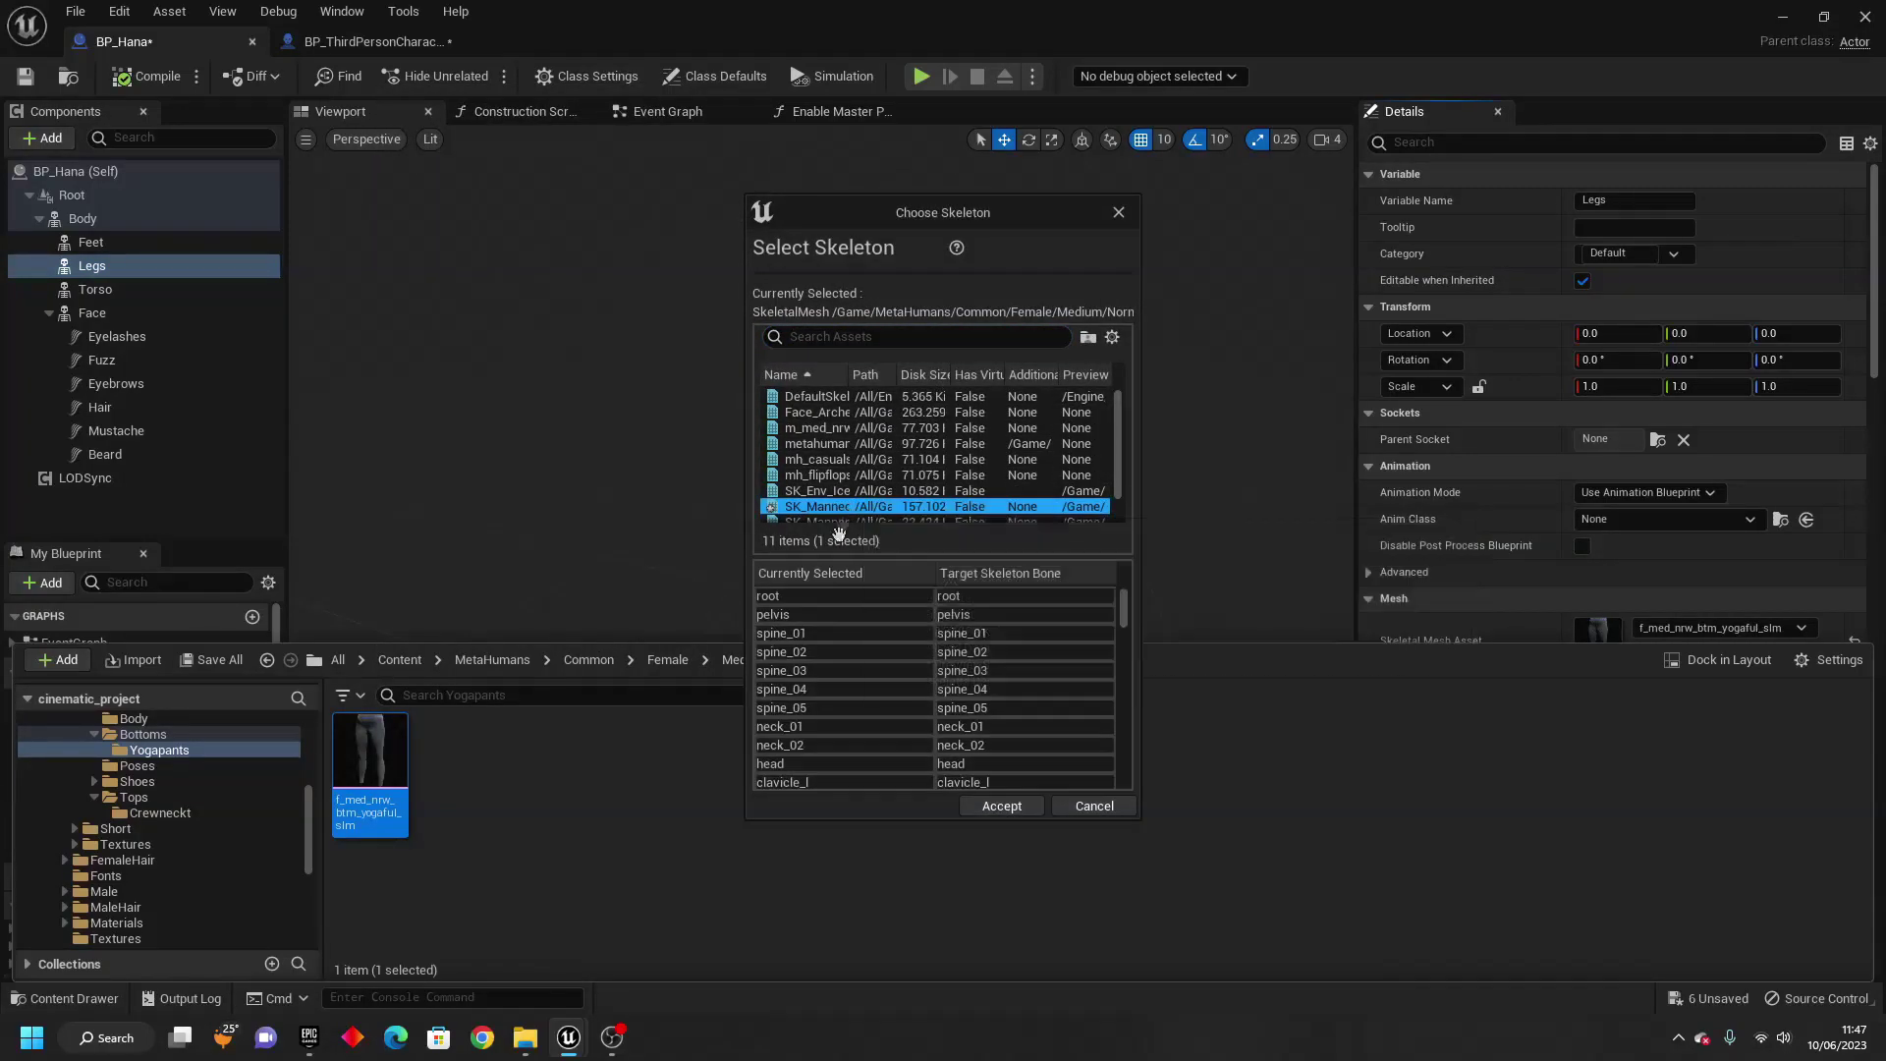
pyautogui.click(1000, 805)
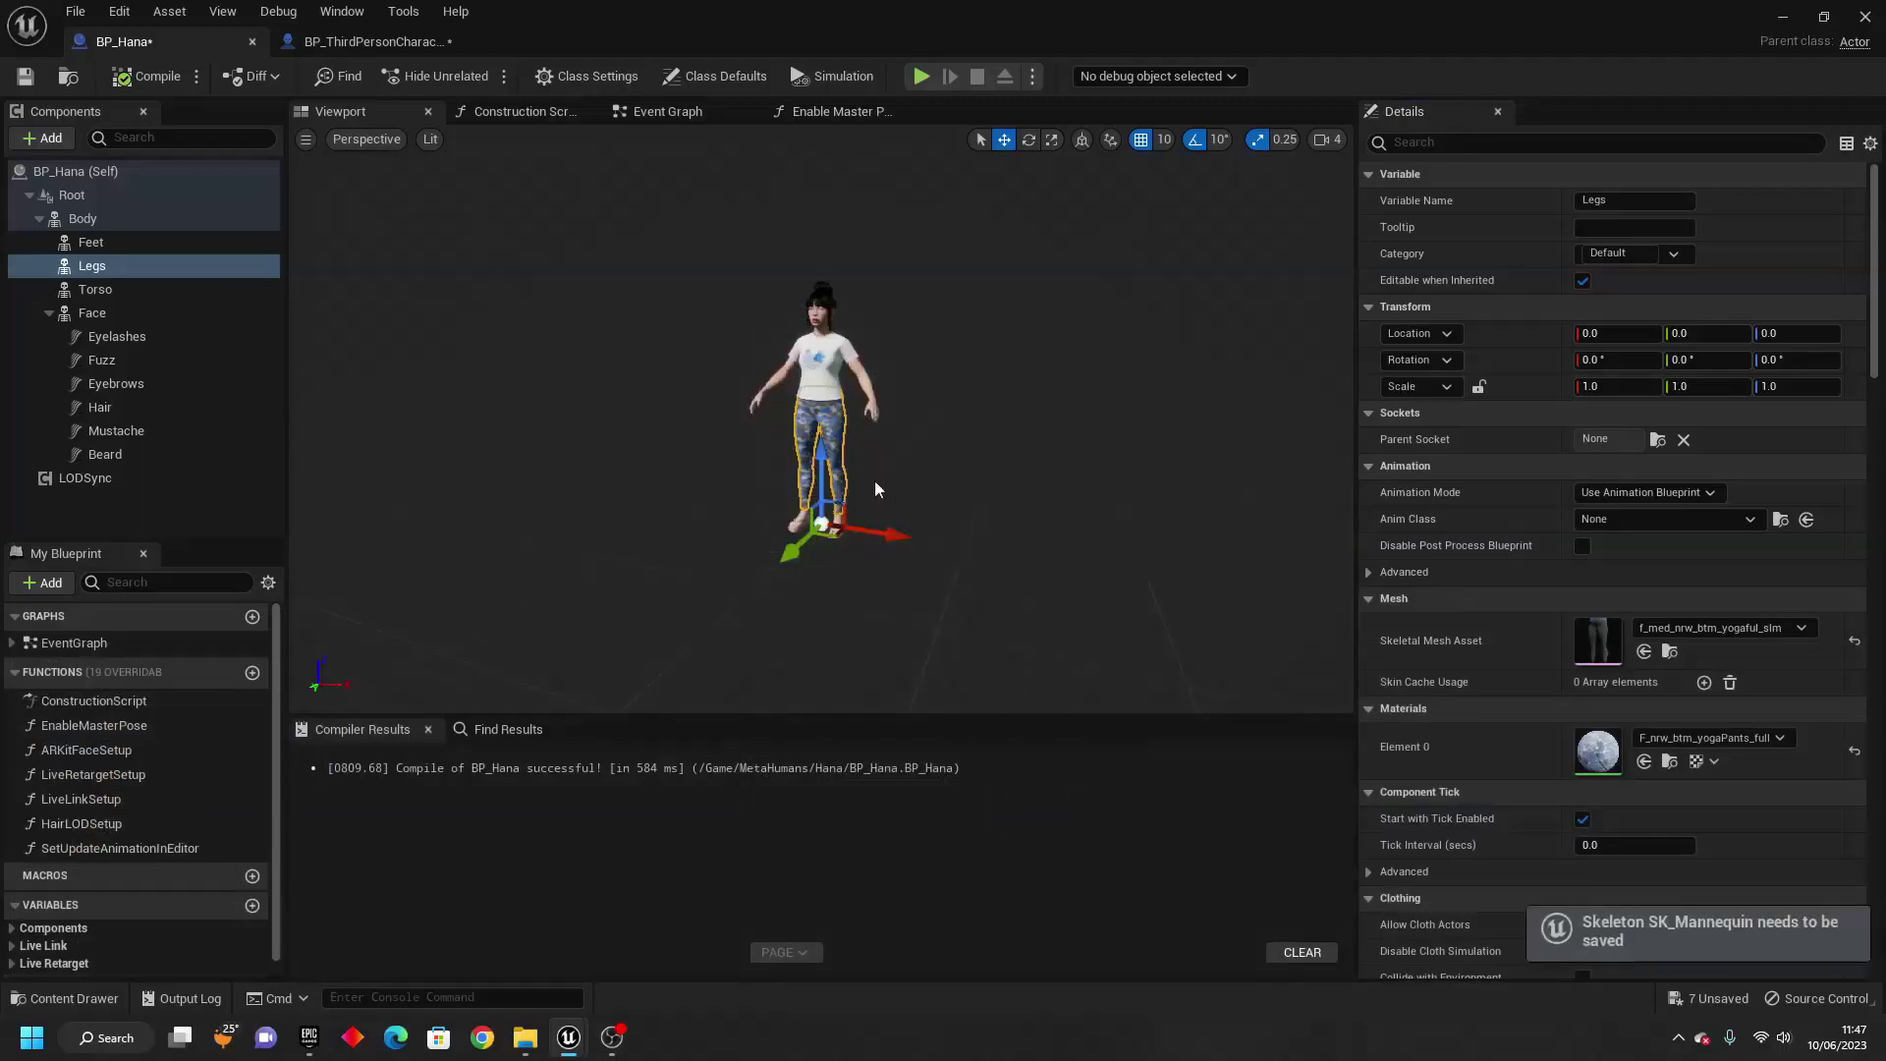
# Assign the SK_Mannequin skeleton to f_med_nrw_shs_flipflops, the skeletal mesh of BP_Hana's Feet component.
pyautogui.click(81, 242)
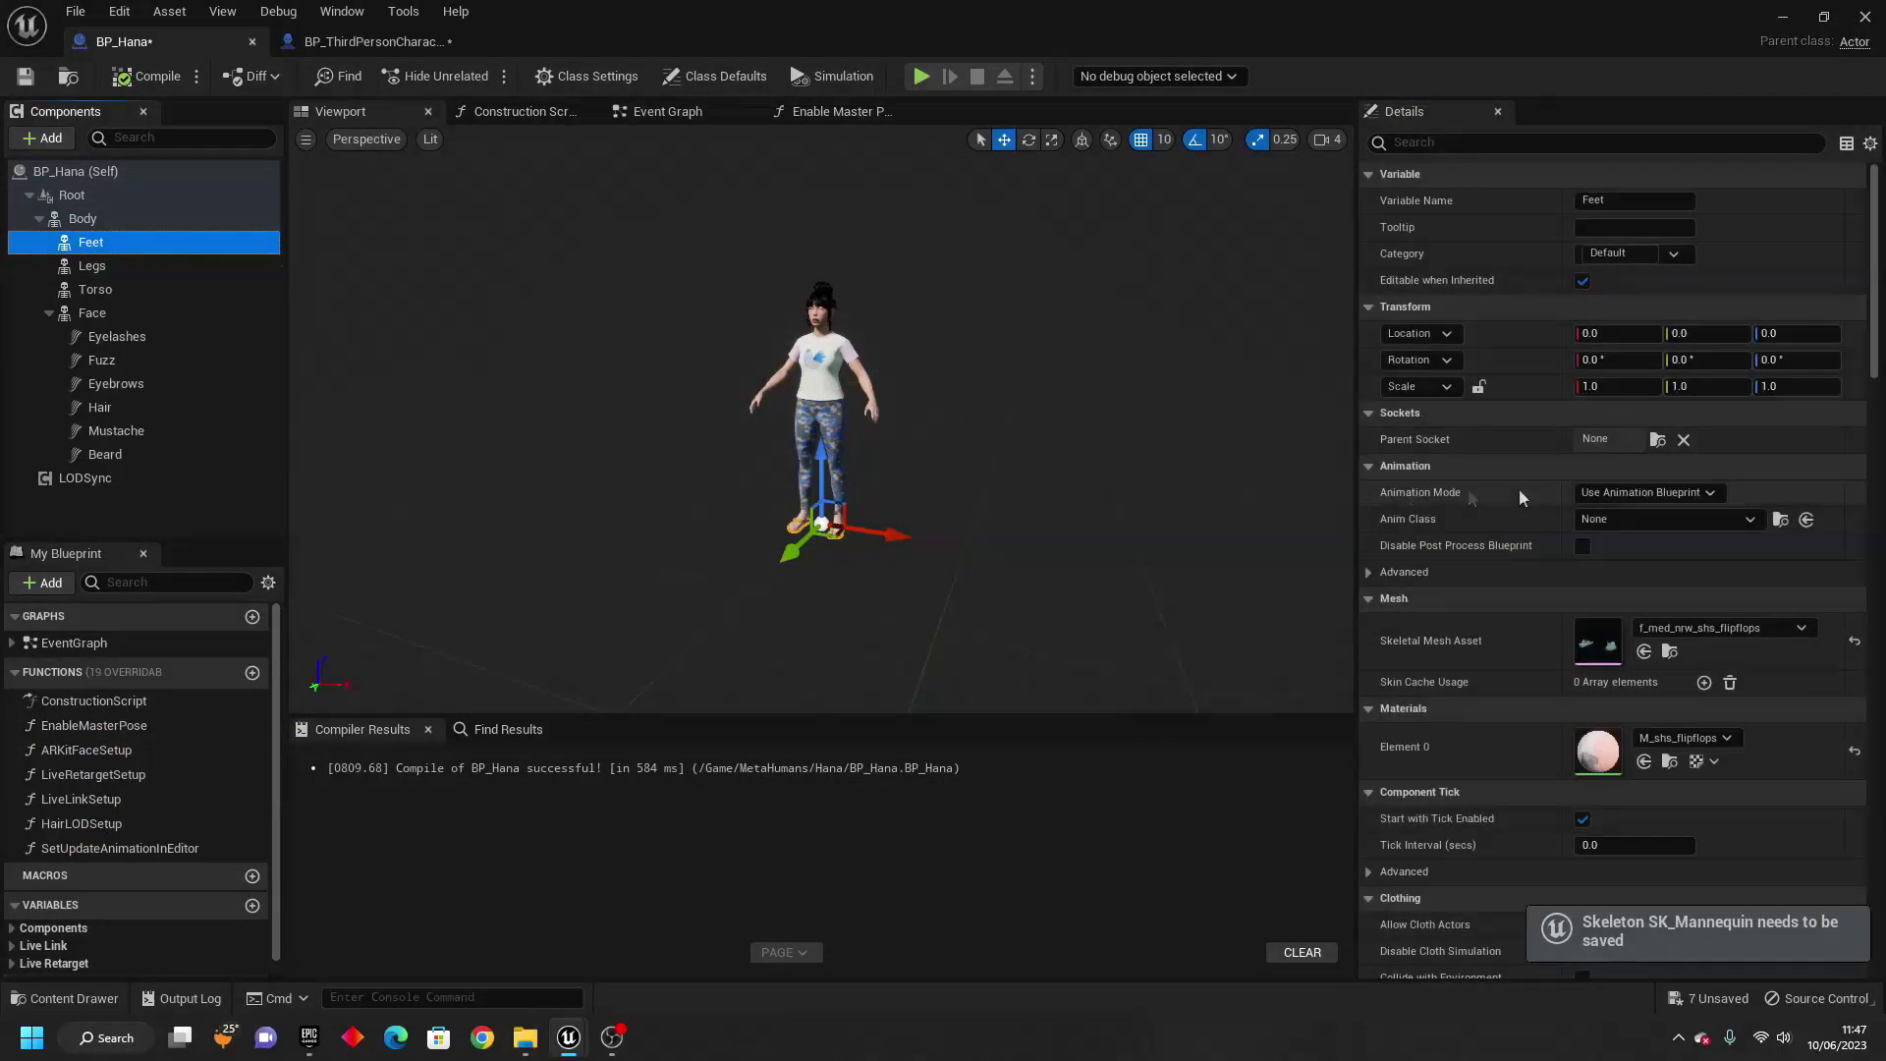
pyautogui.click(1670, 651)
pyautogui.rightClick(380, 766)
pyautogui.moveTo(534, 199)
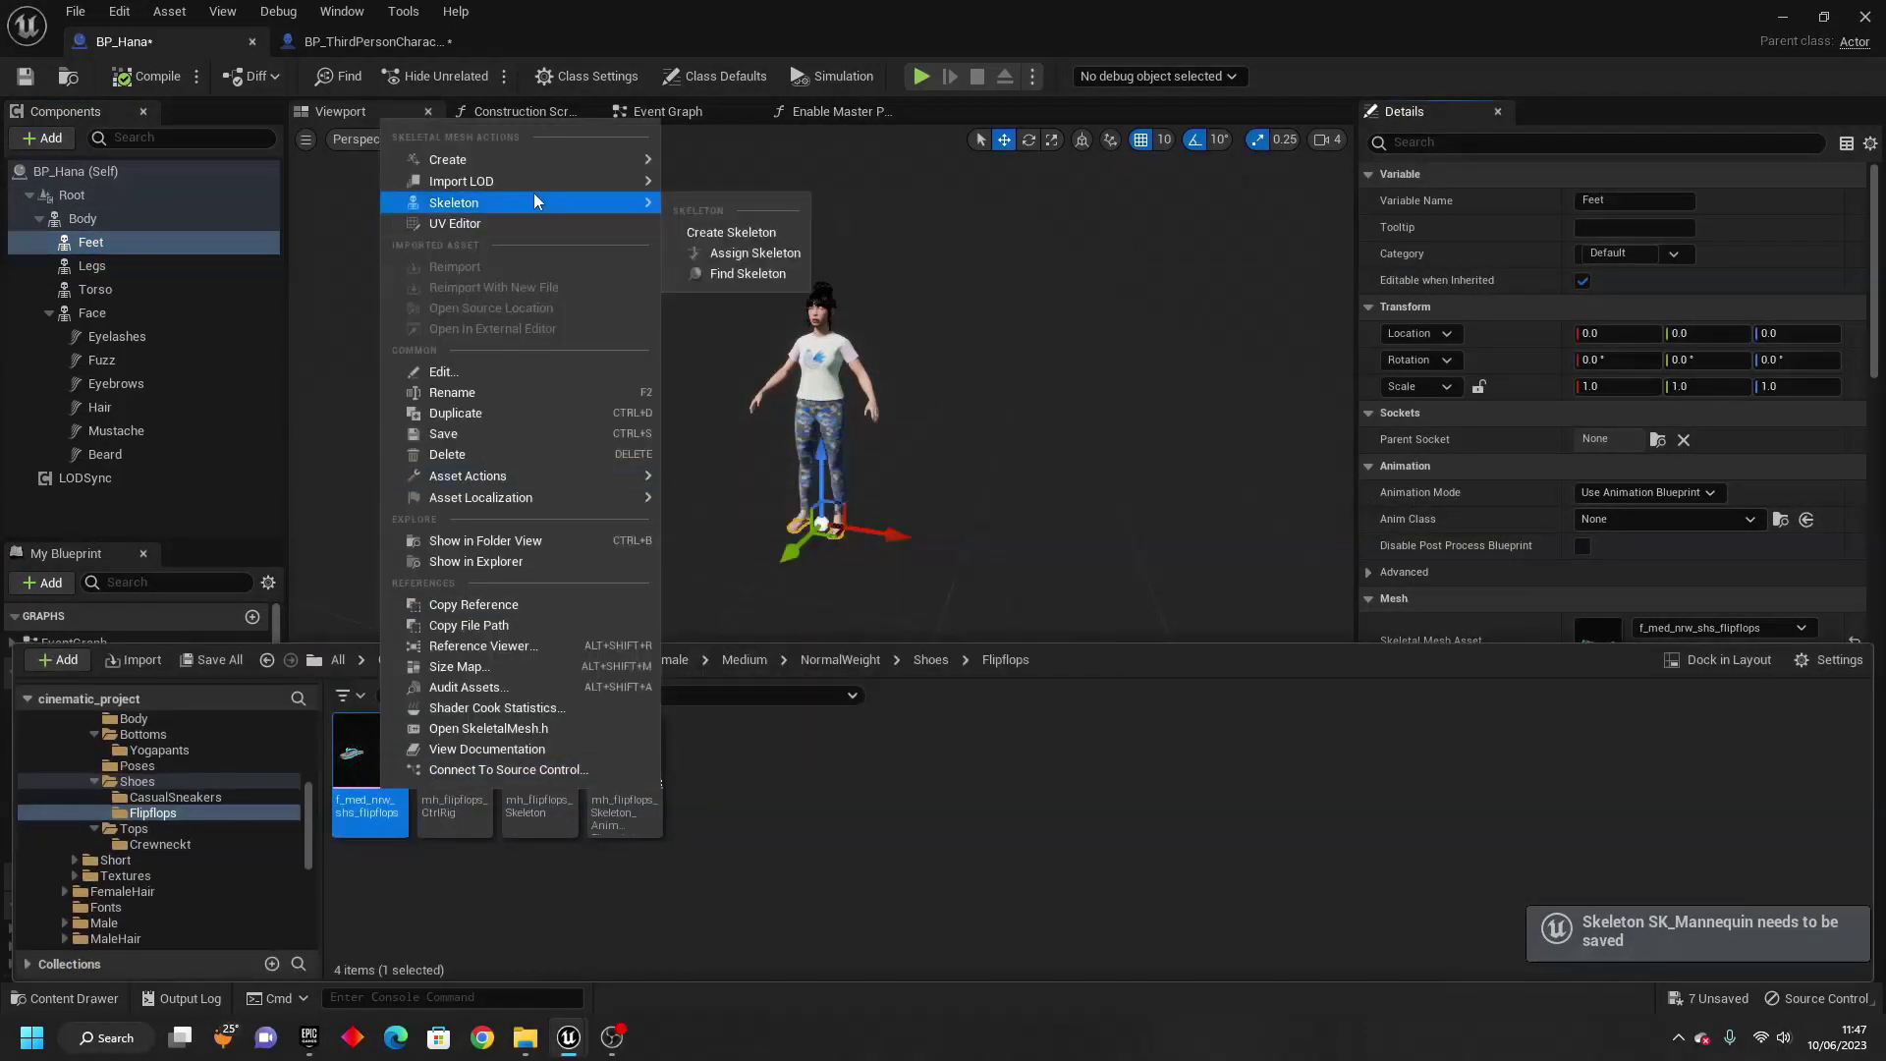
pyautogui.click(715, 251)
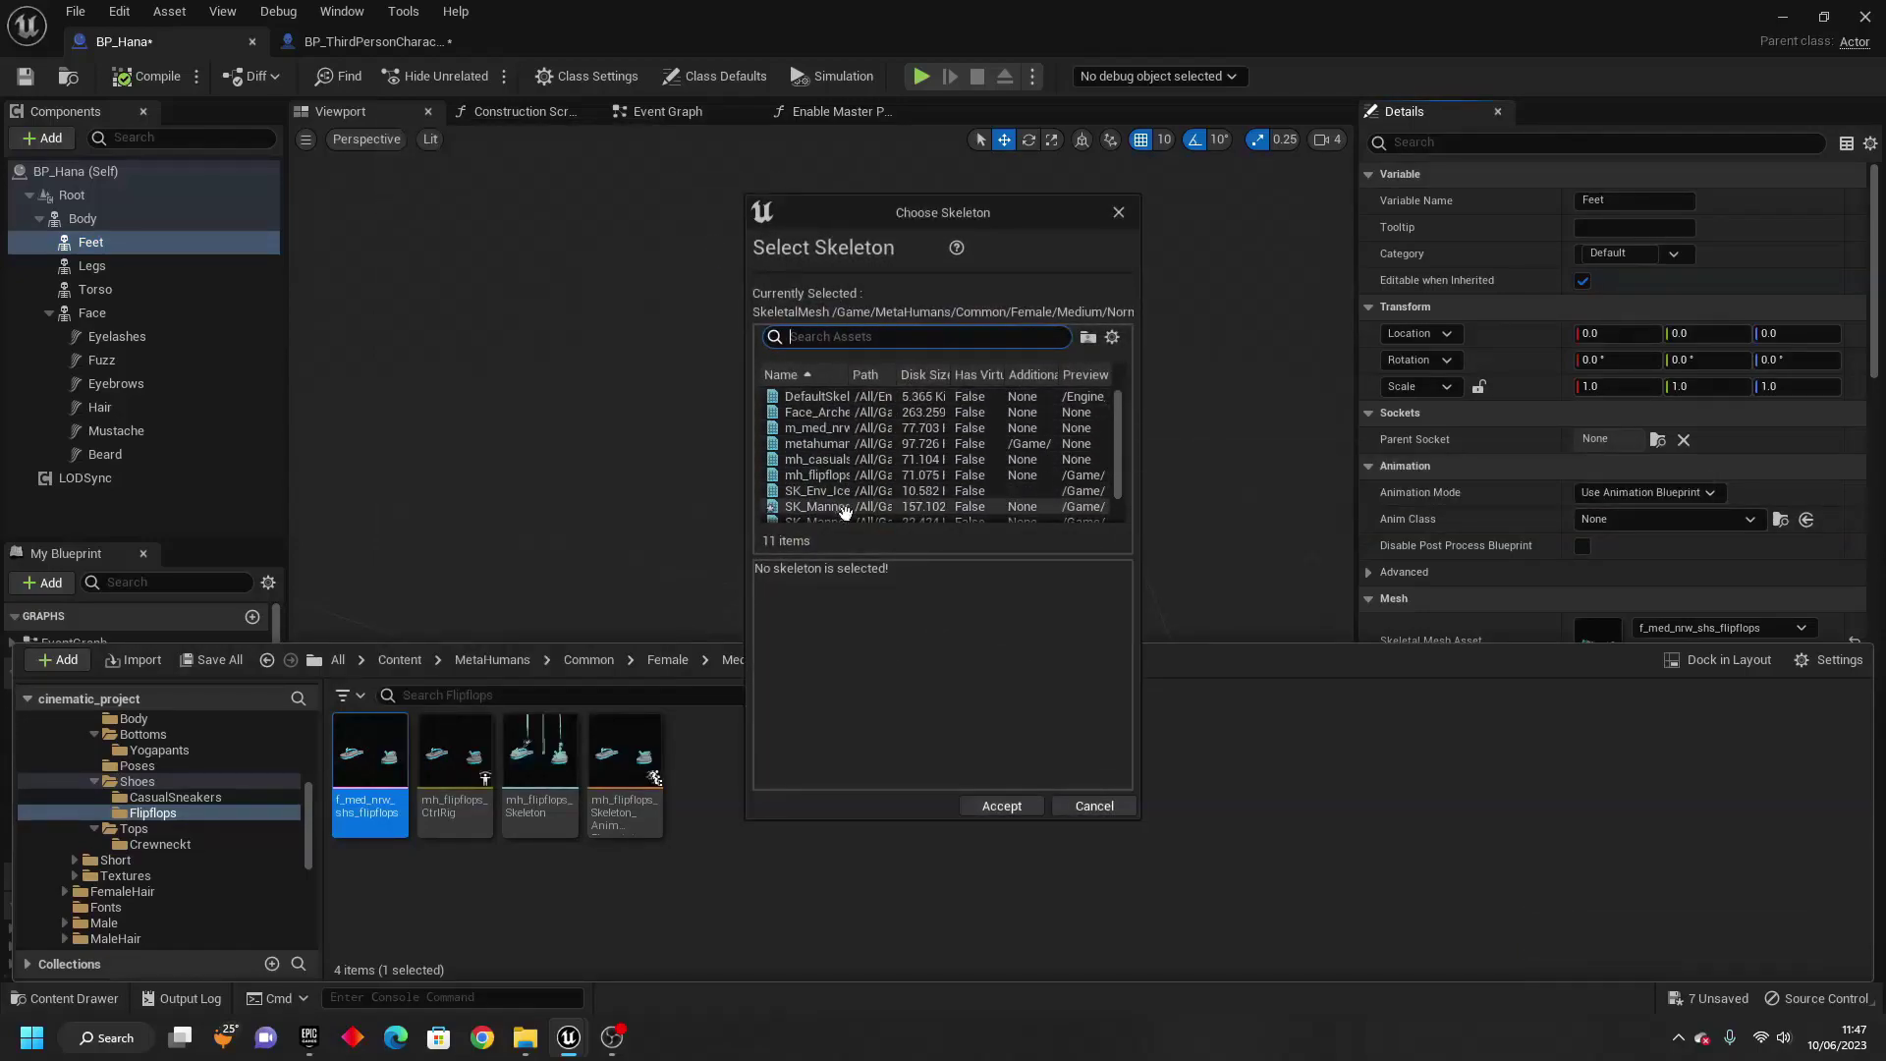
pyautogui.click(850, 507)
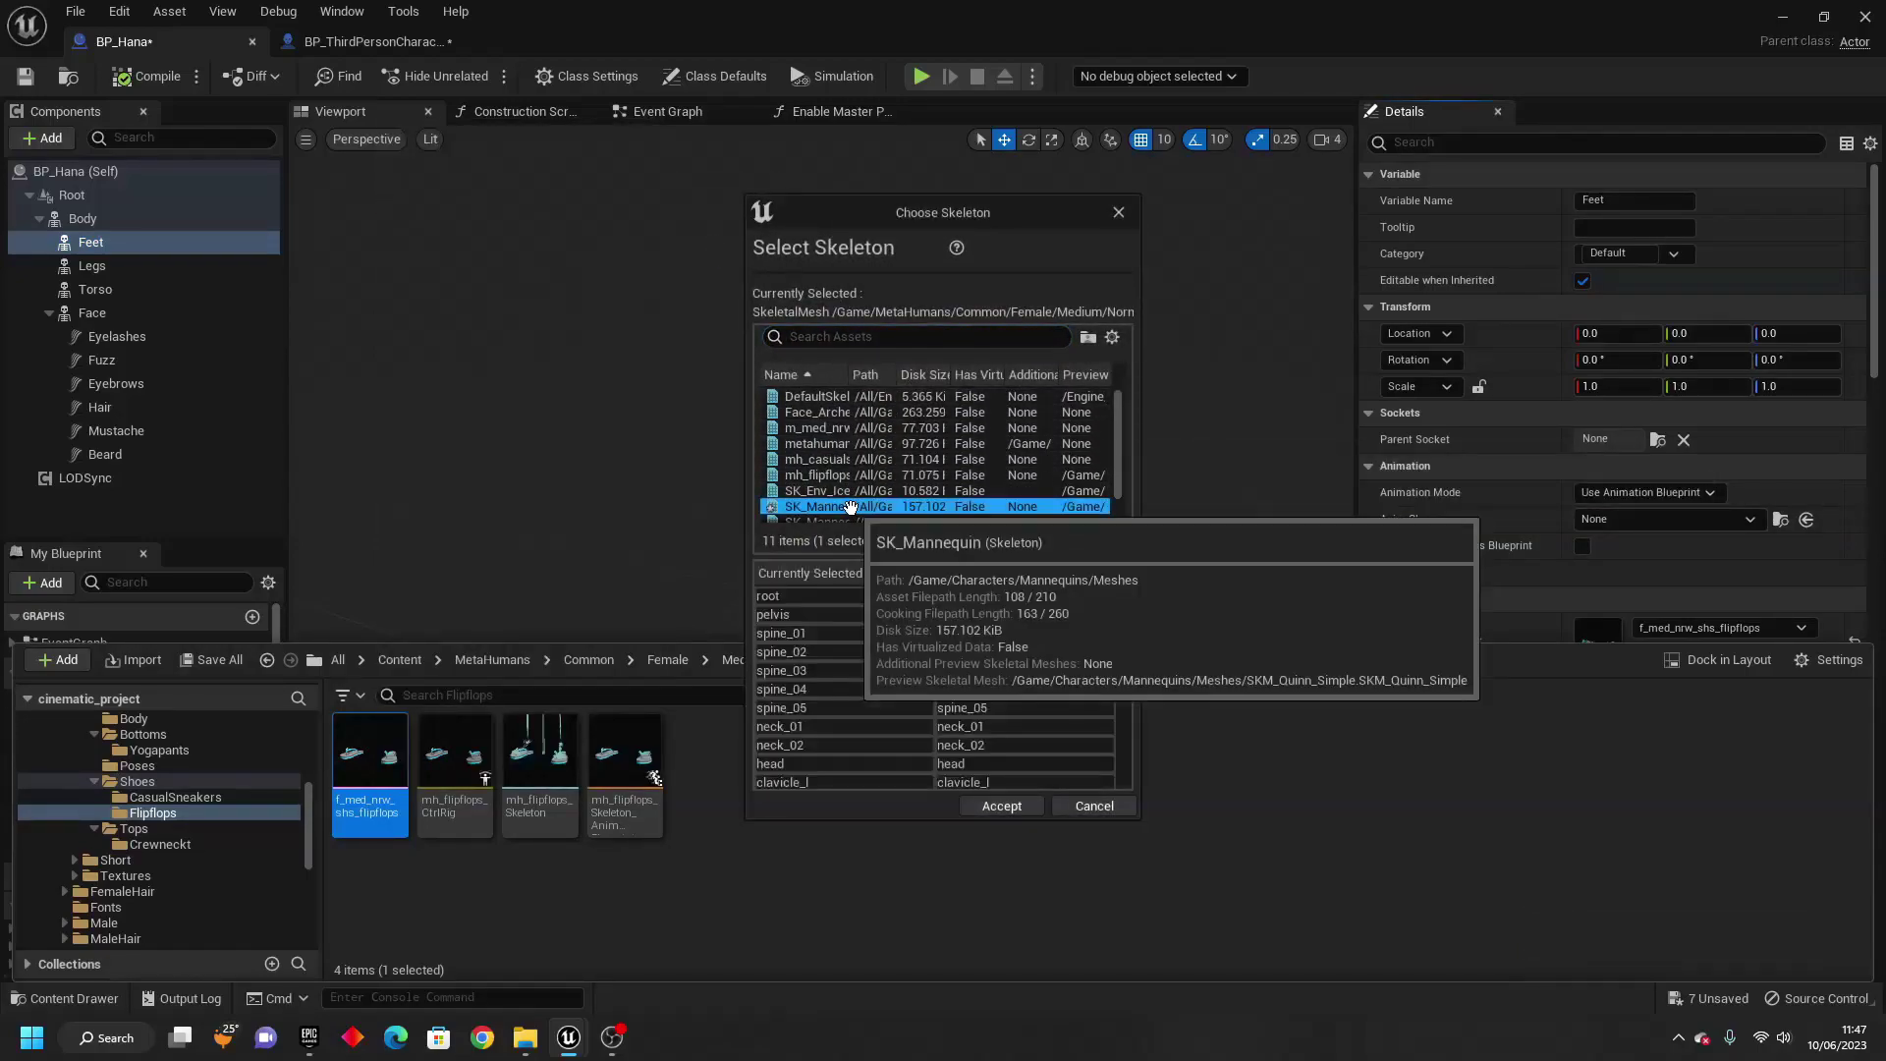
pyautogui.click(1002, 807)
pyautogui.click(989, 758)
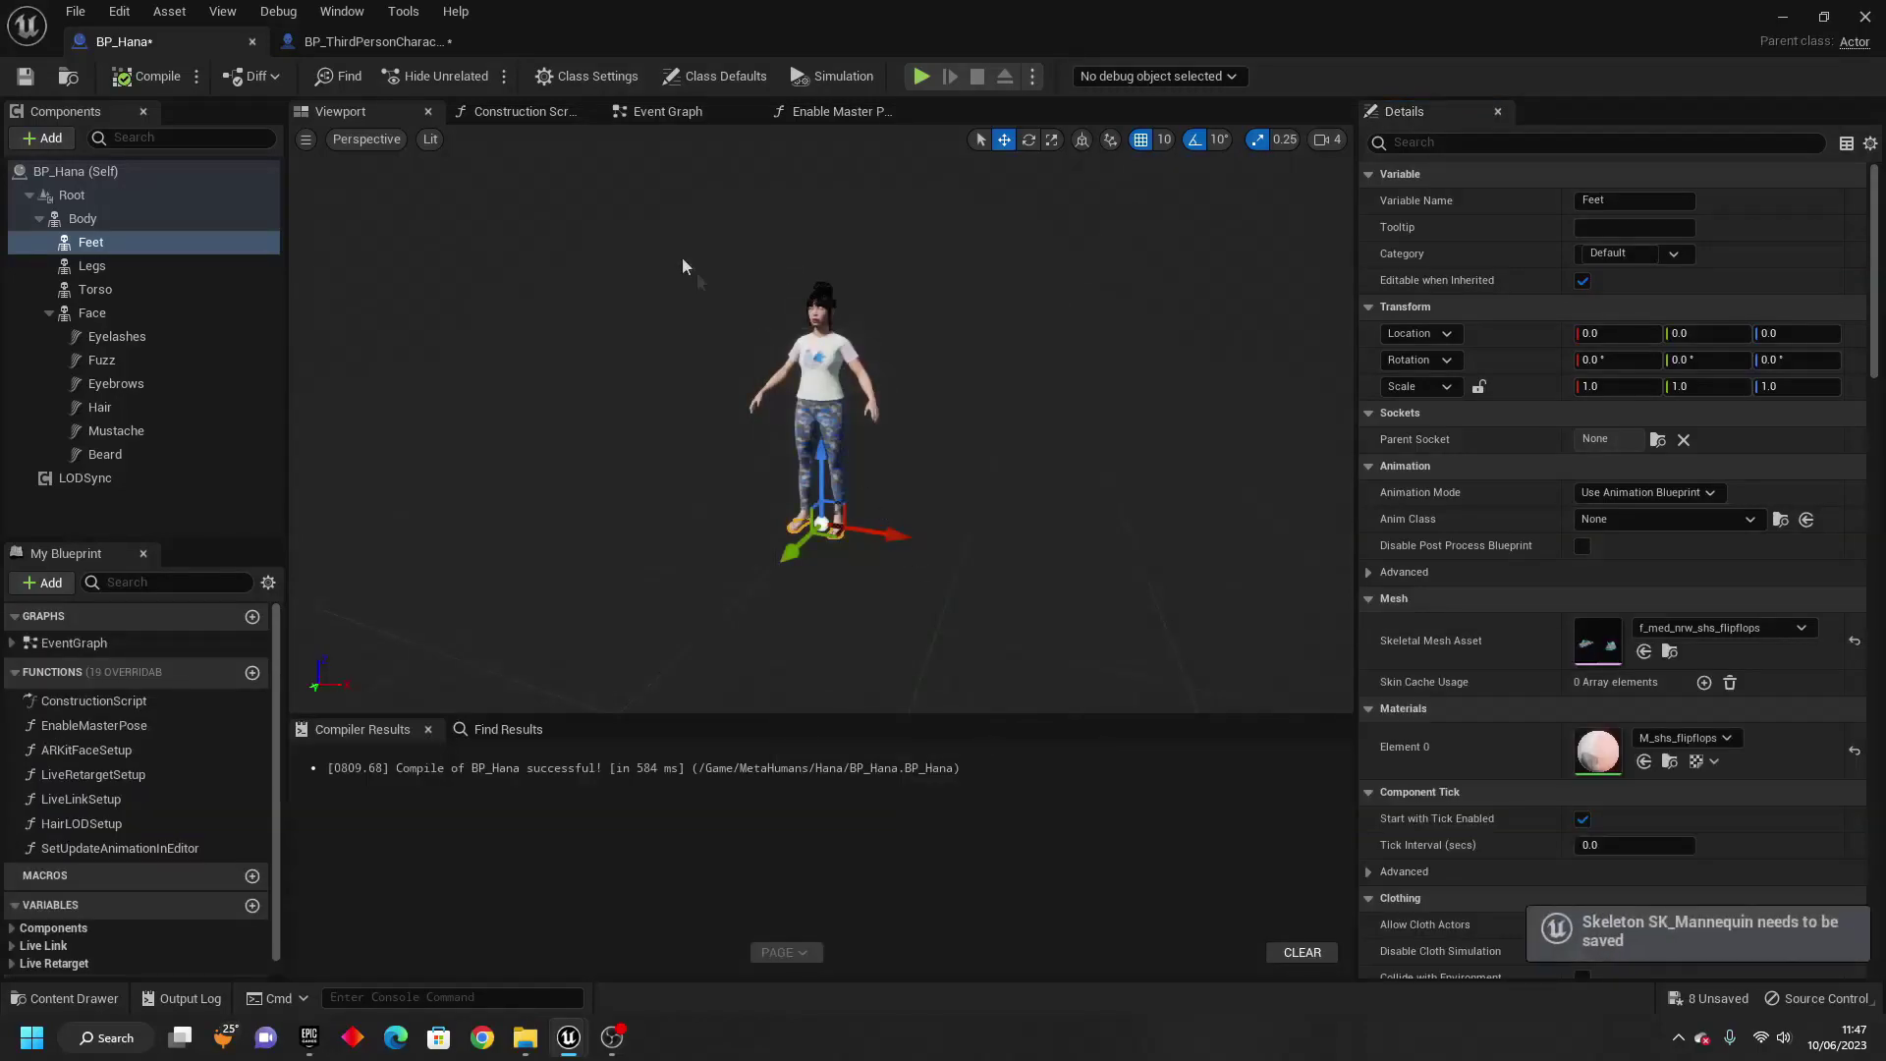
# Set the Anim Class of BP_ThirdPersonCharacter's Mesh component to ABP_Quinn and check the resulting pose.
pyautogui.click(383, 41)
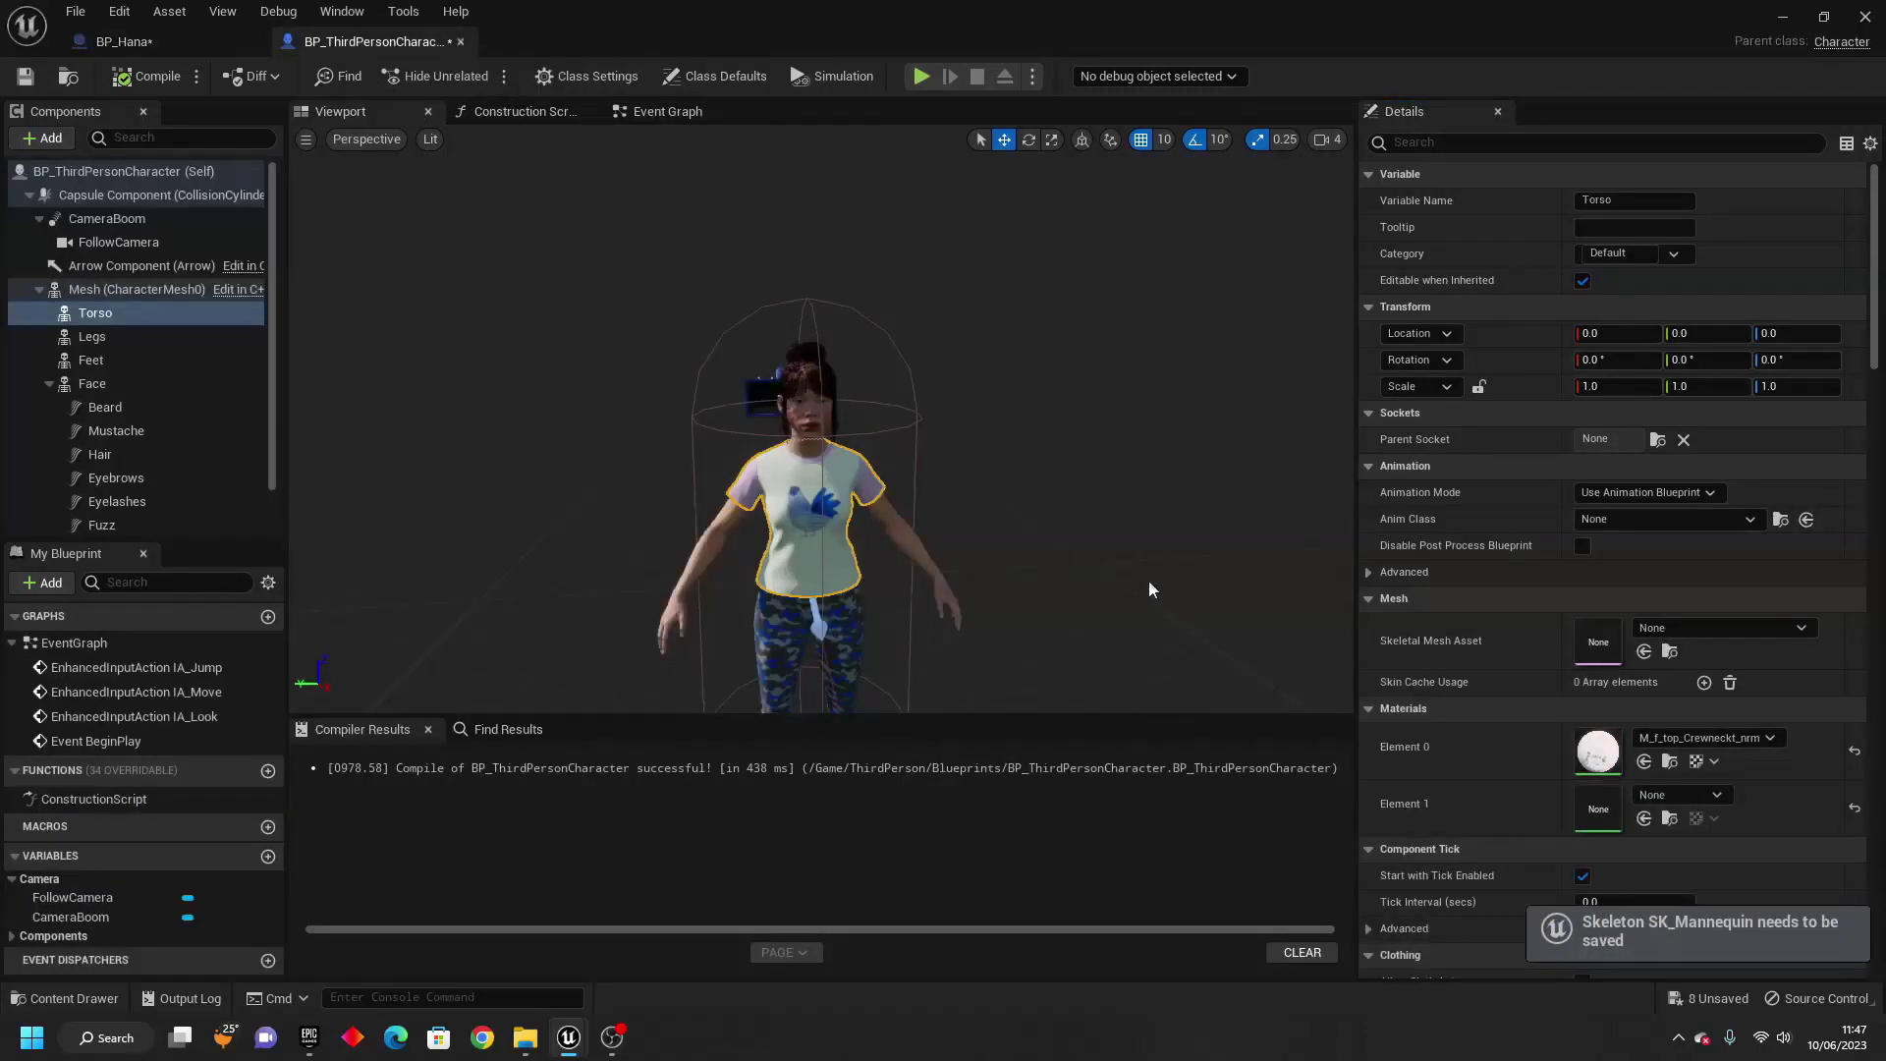
pyautogui.click(108, 290)
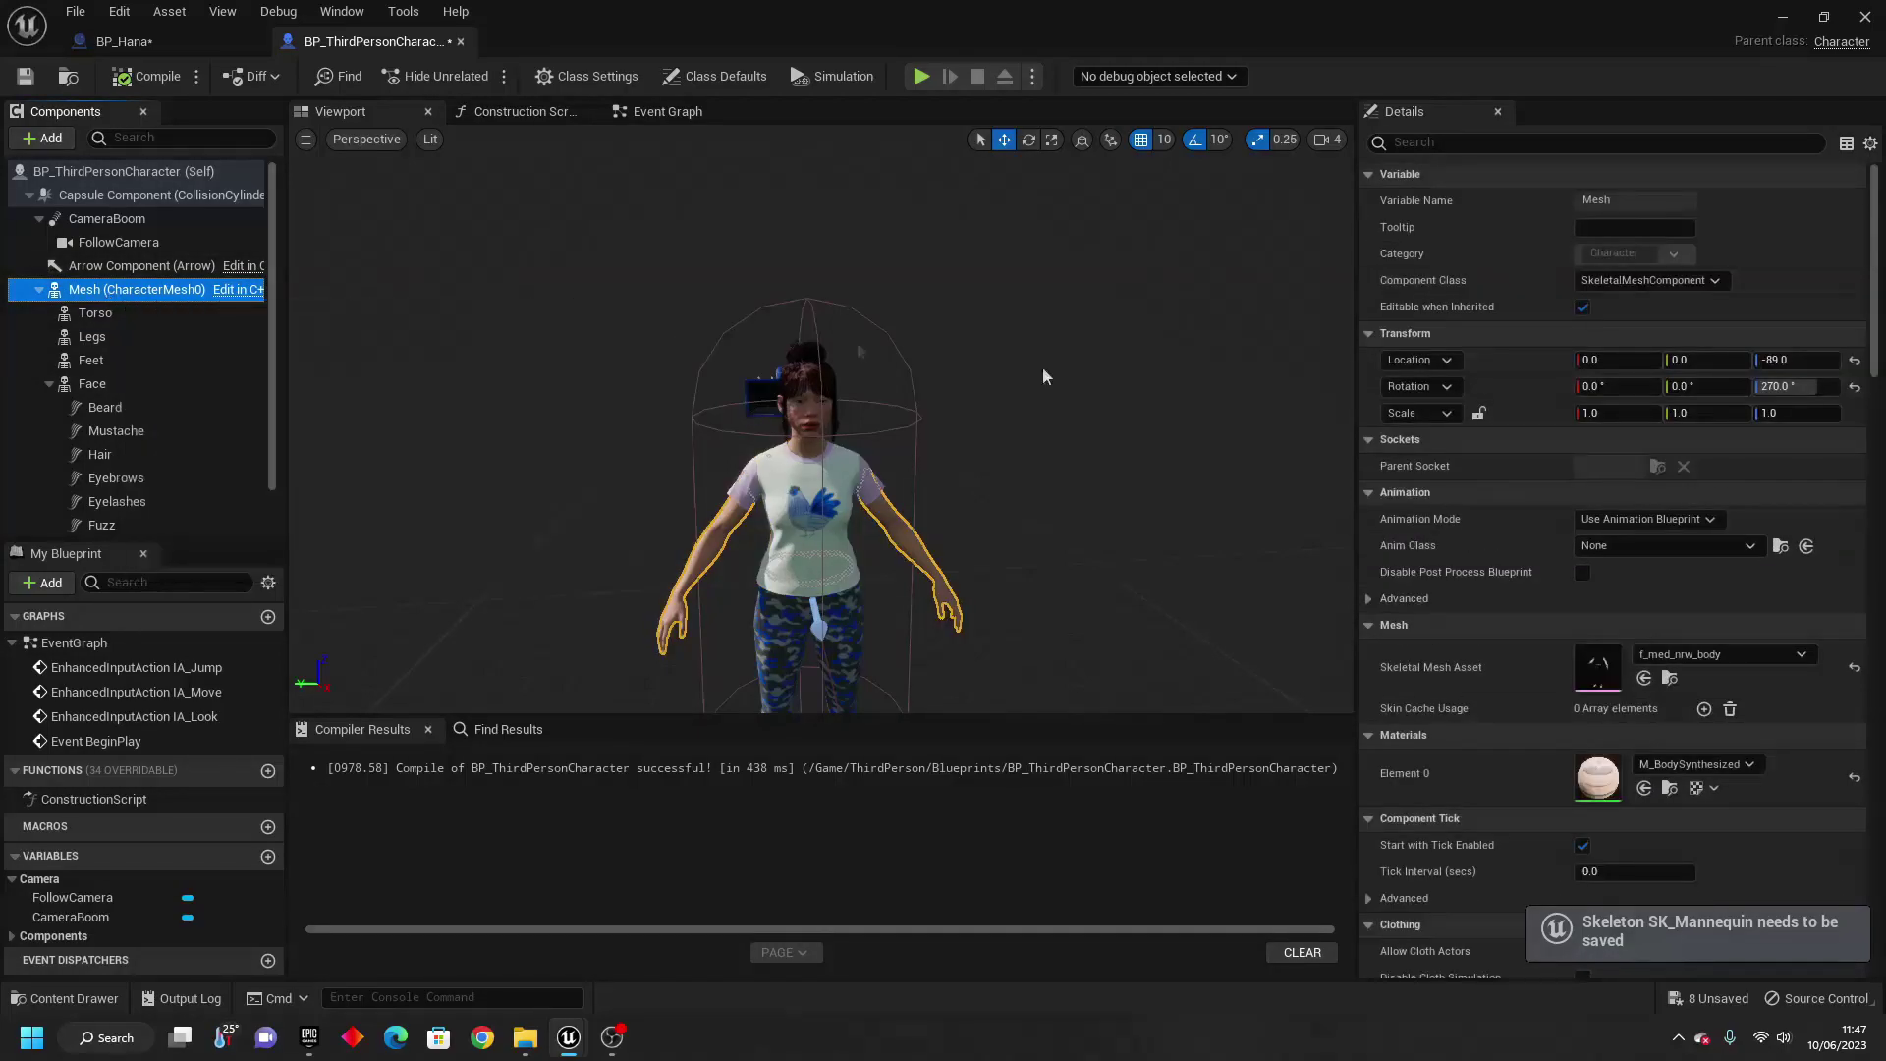
pyautogui.click(1646, 552)
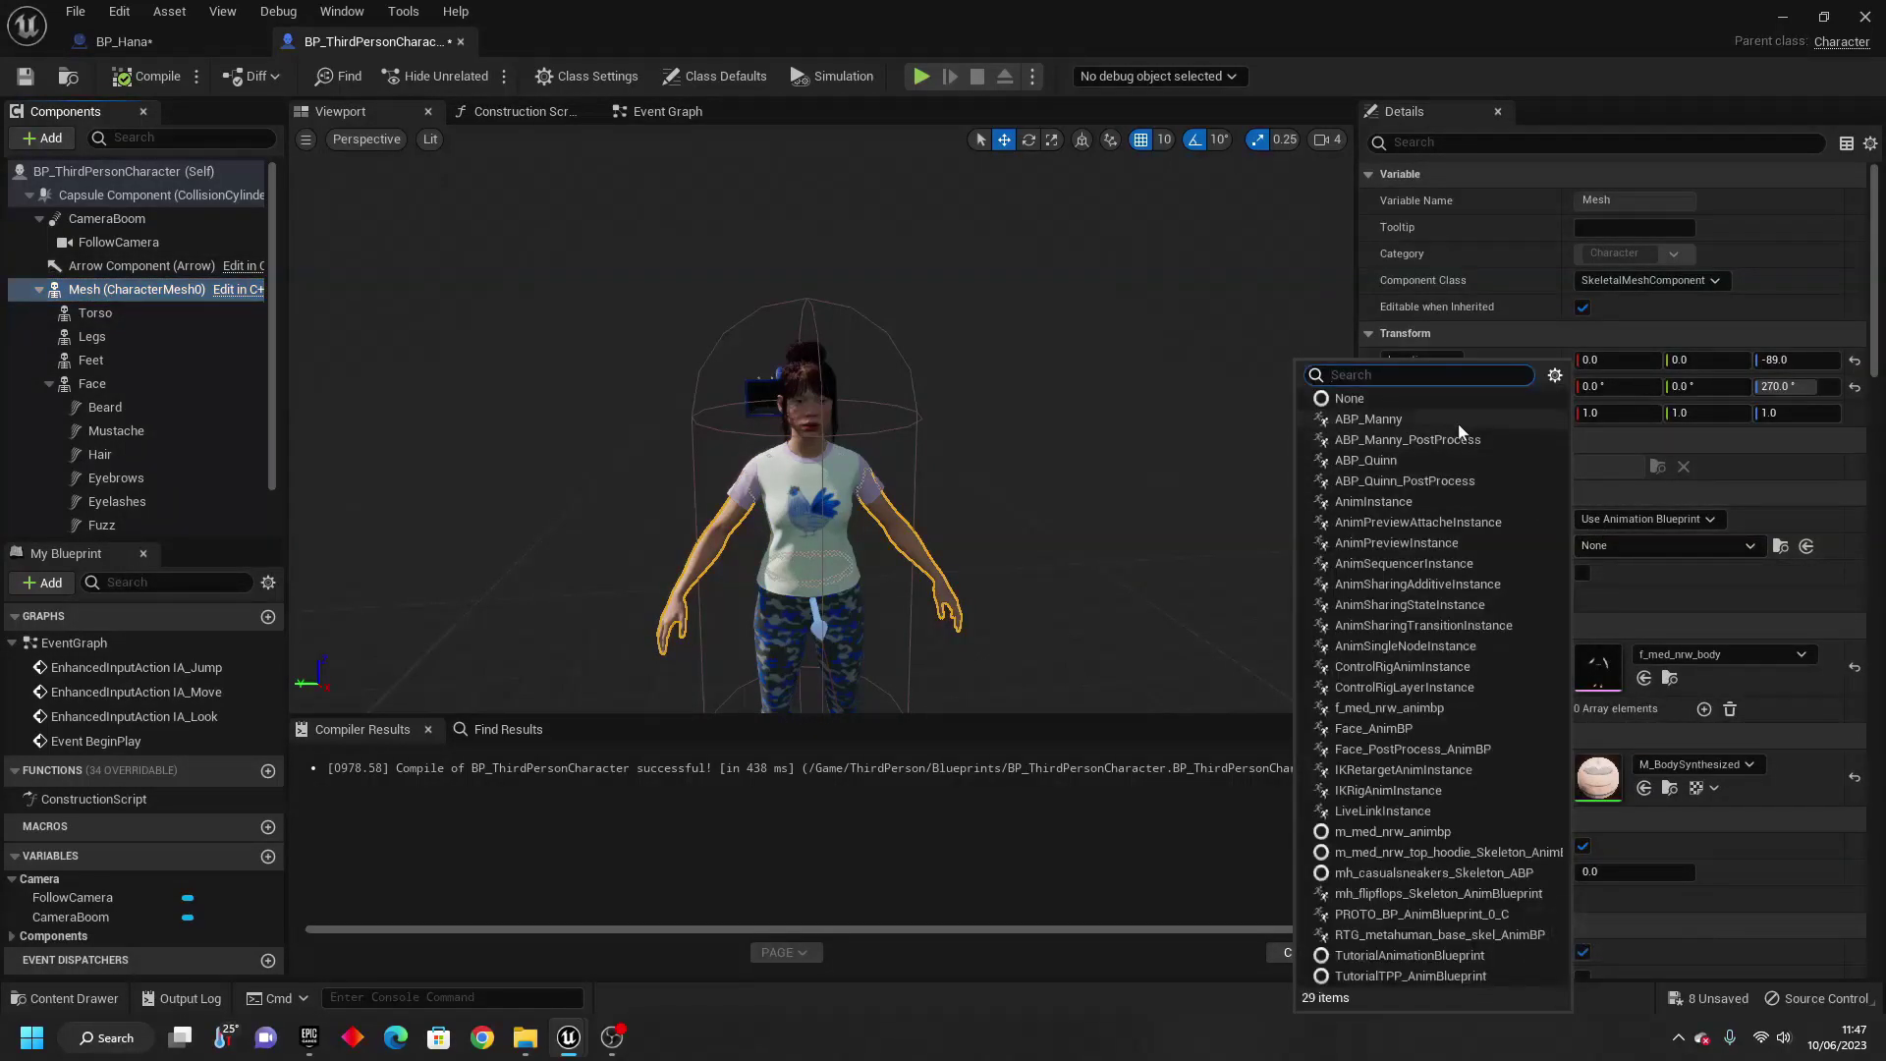
pyautogui.click(1376, 462)
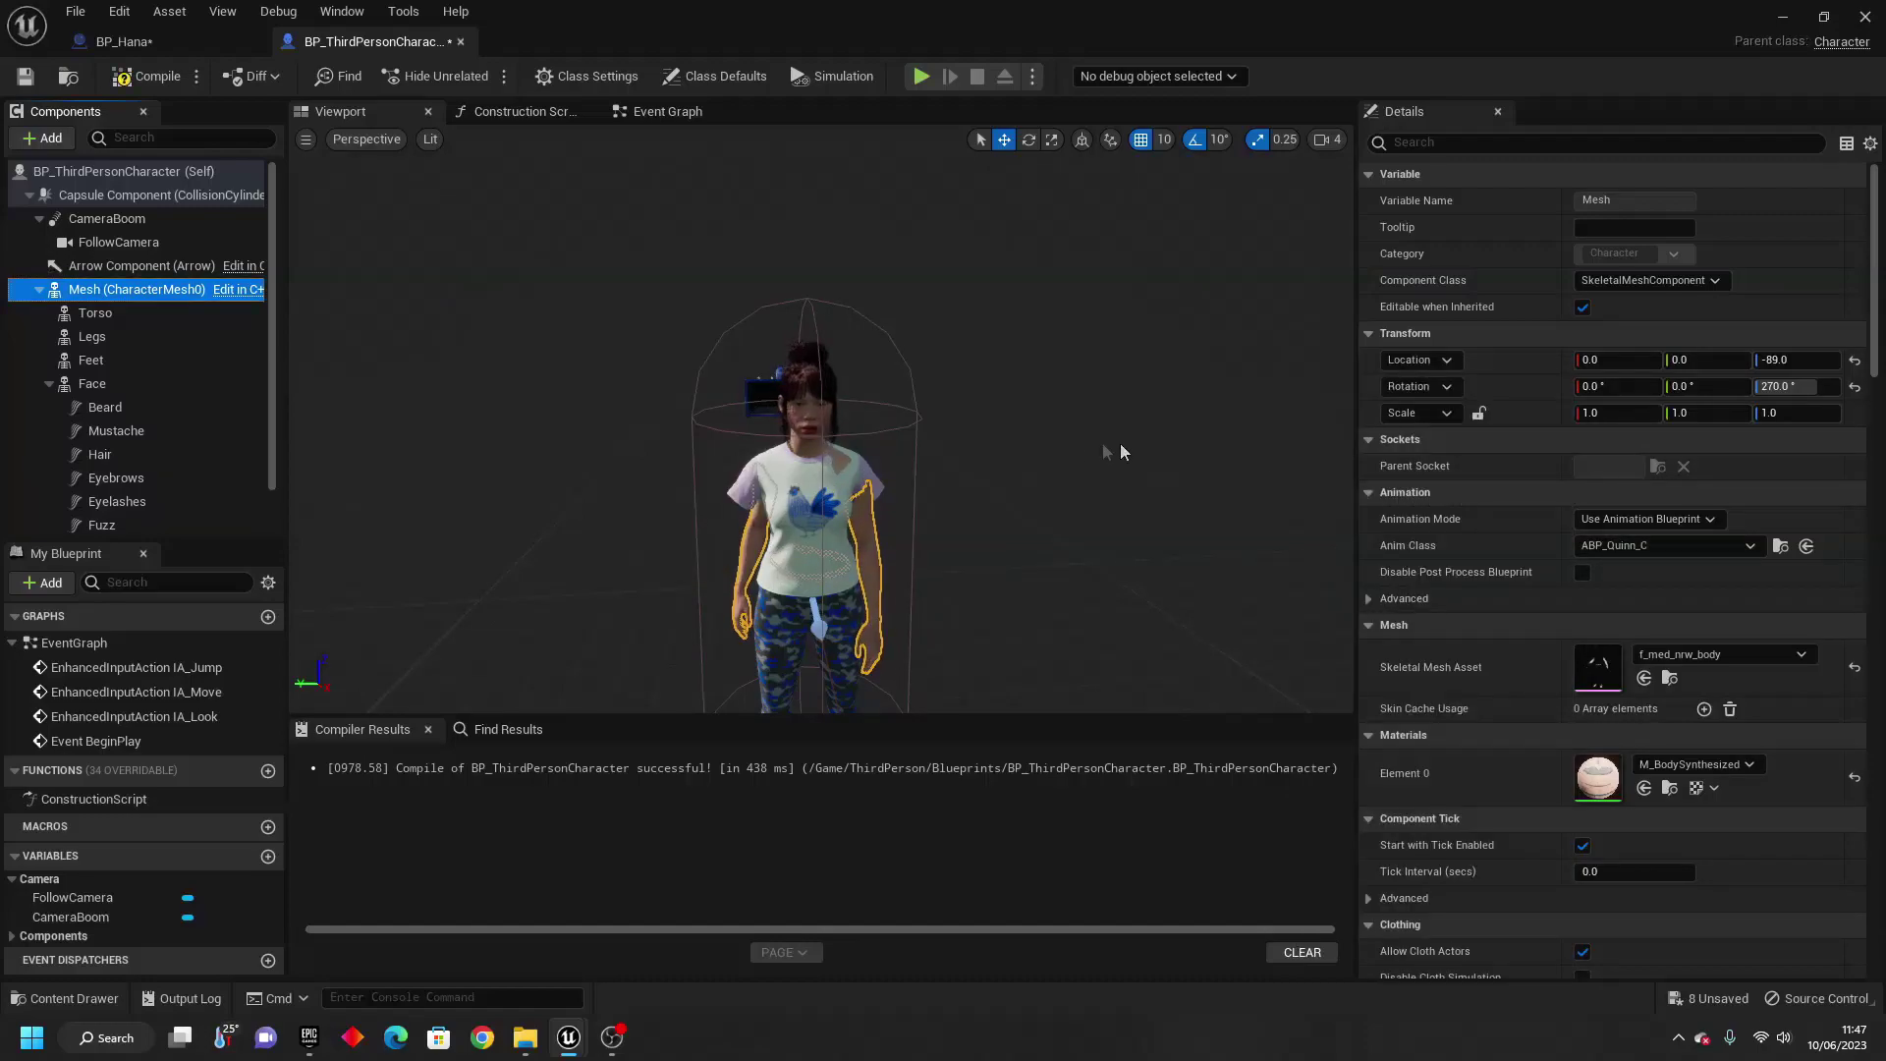
pyautogui.moveTo(958, 452); pyautogui.dragTo(913, 437)
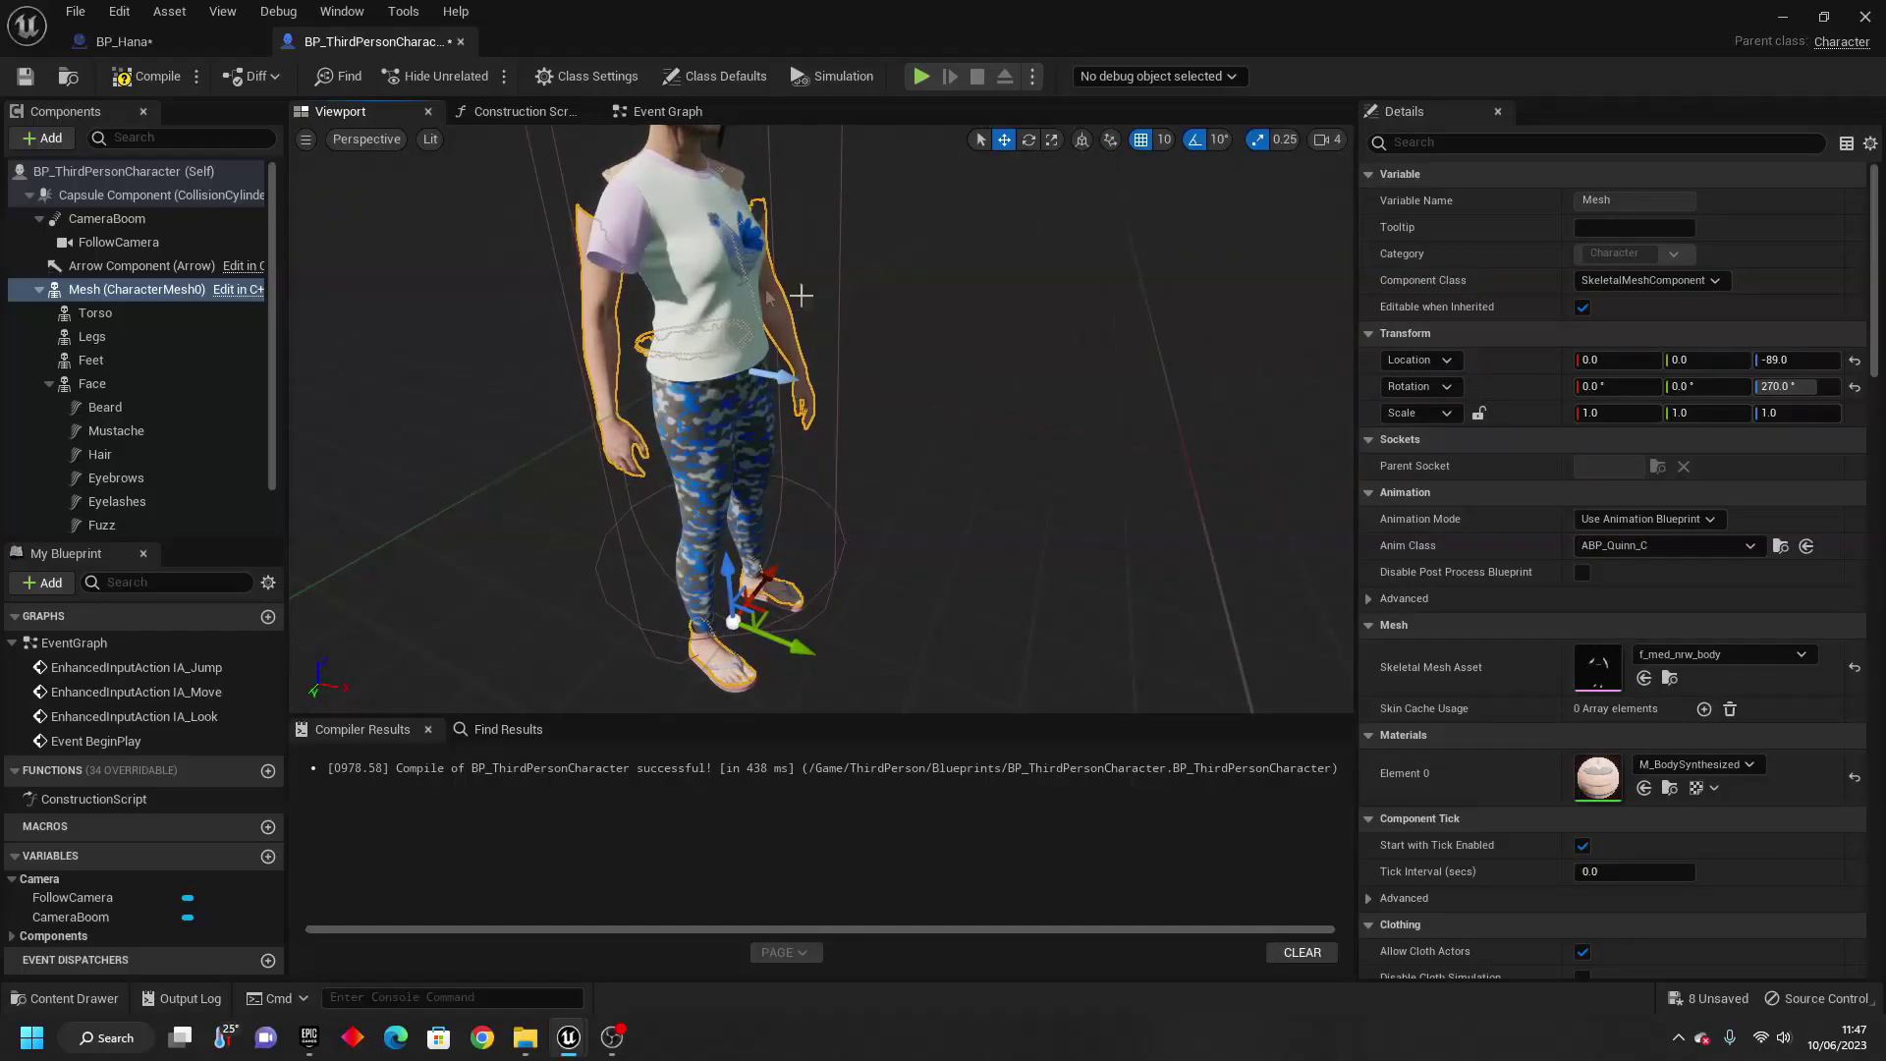
# Add Torso, Legs and Feet component references to the Construction Script of BP_ThirdPersonCharacter.
pyautogui.click(518, 114)
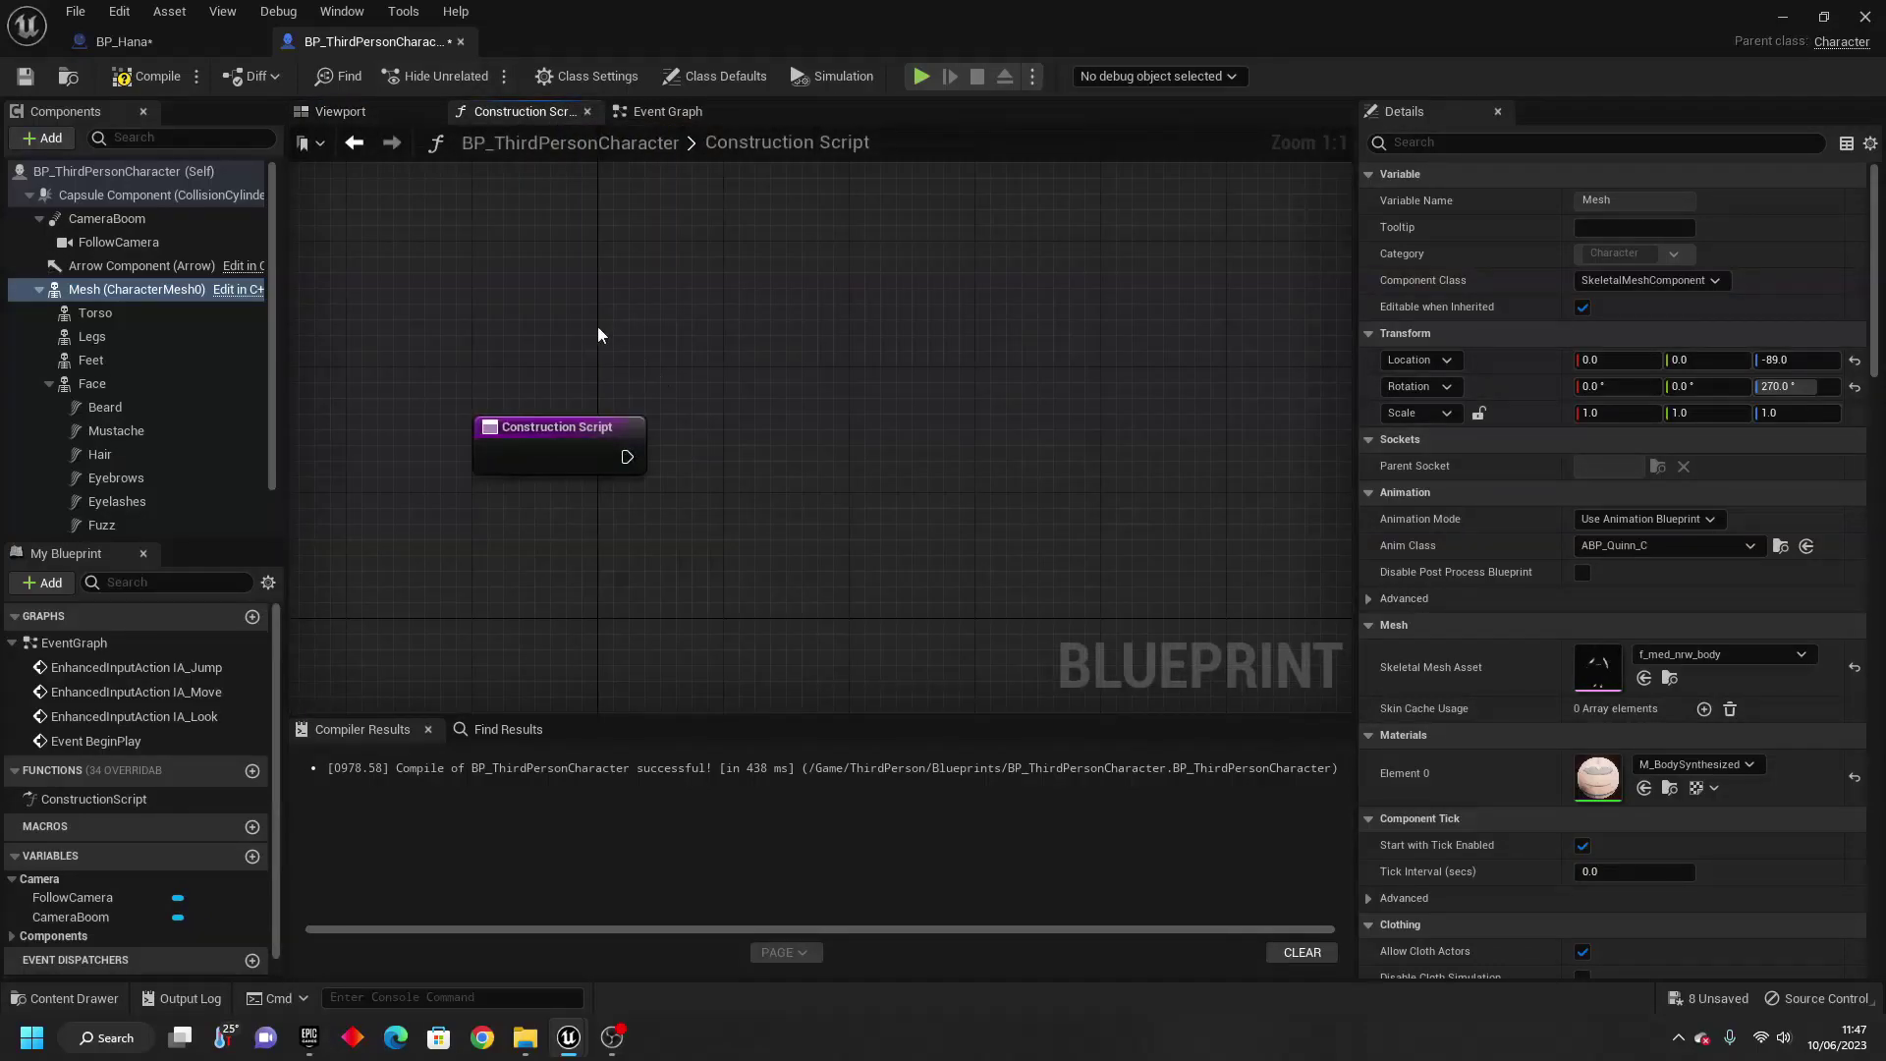
pyautogui.moveTo(65, 312); pyautogui.dragTo(559, 250)
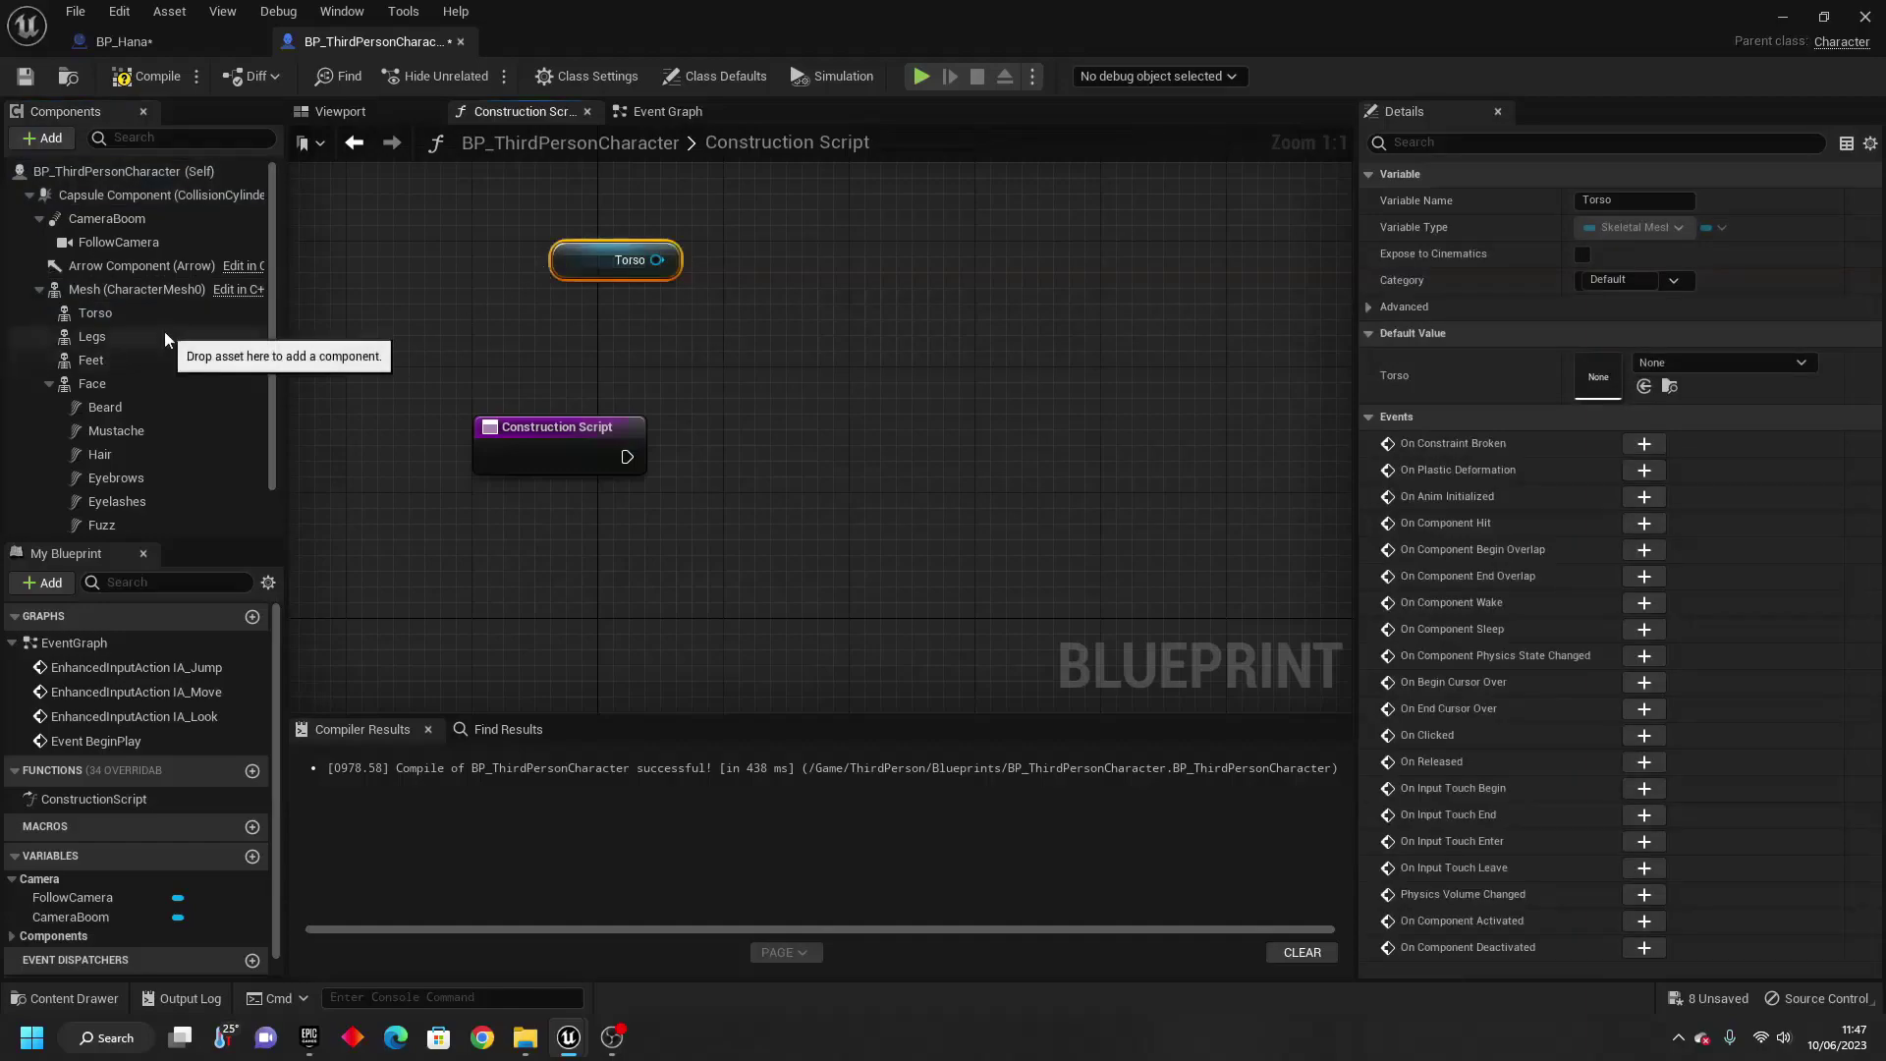
pyautogui.moveTo(92, 336); pyautogui.dragTo(668, 317)
pyautogui.moveTo(147, 359); pyautogui.dragTo(668, 381)
pyautogui.click(728, 190)
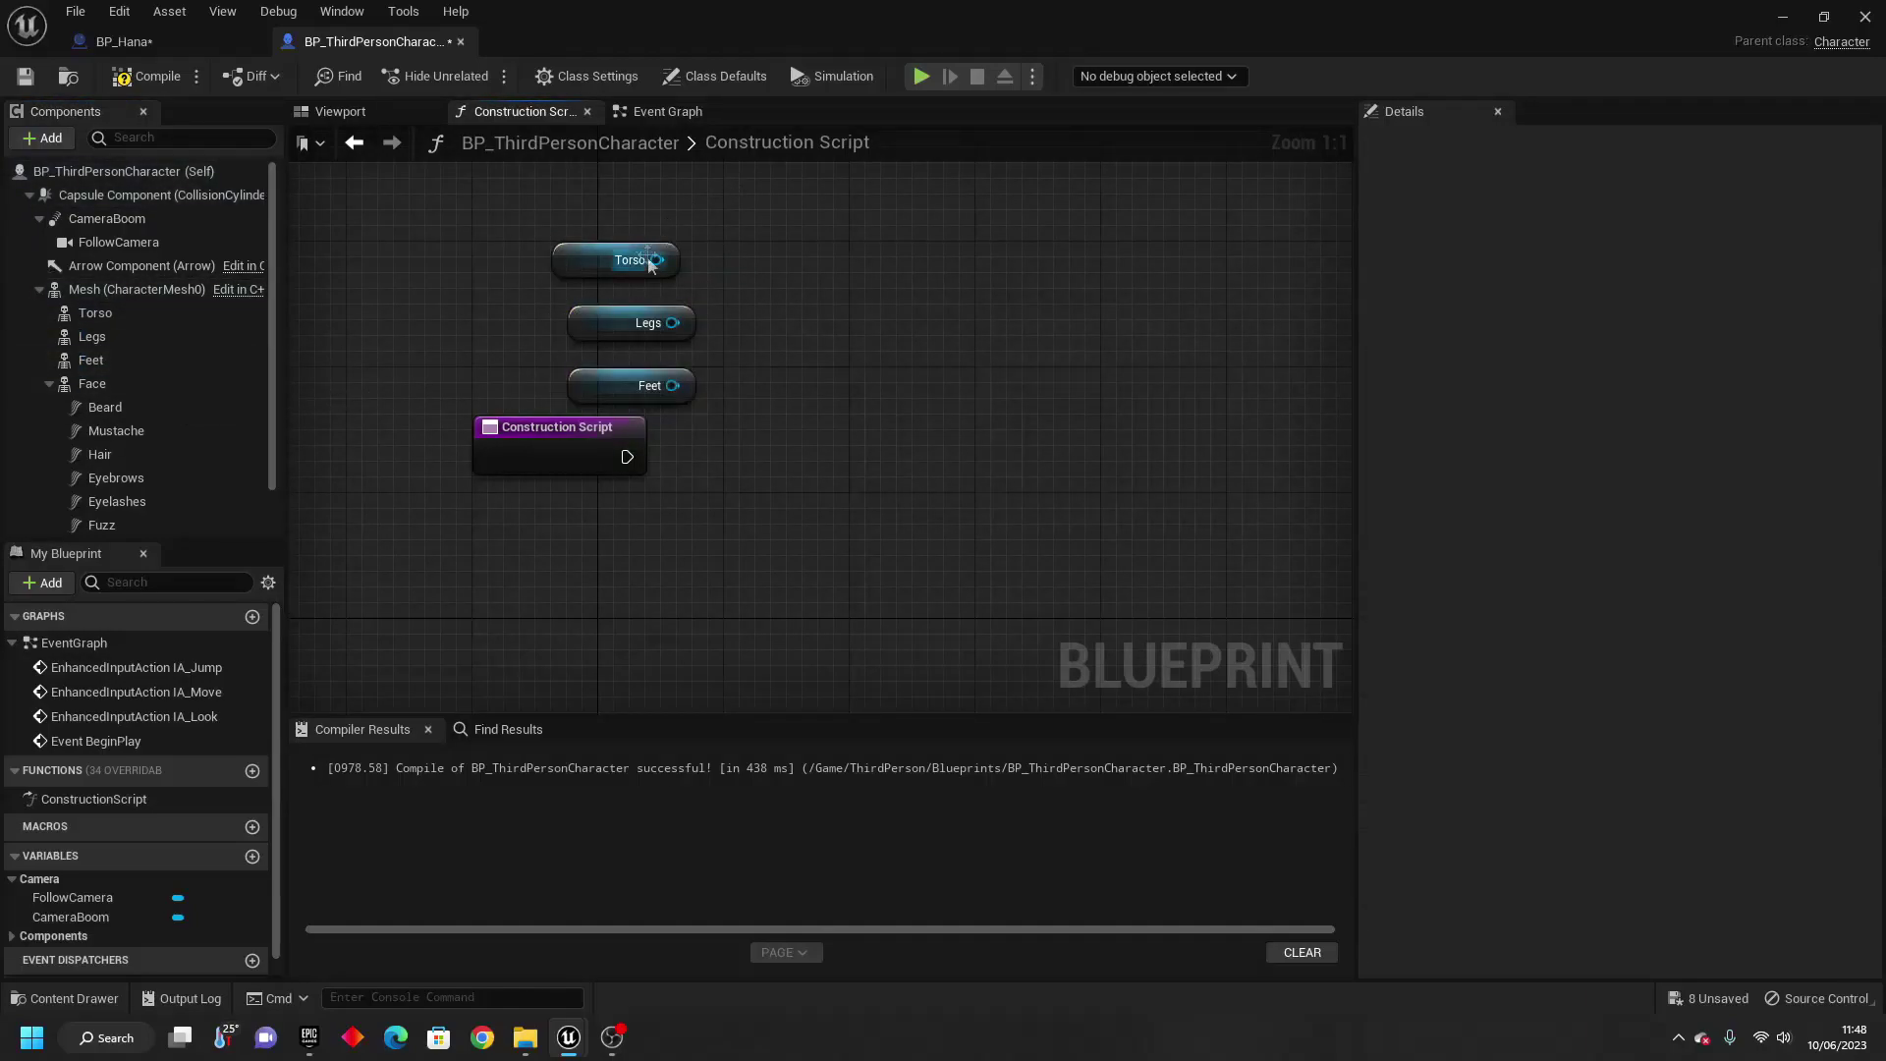
# Create a Set Leader Pose Component node from Torso and connect Legs and Feet to its Target as well.
pyautogui.moveTo(656, 260); pyautogui.dragTo(875, 253)
pyautogui.write('set le')
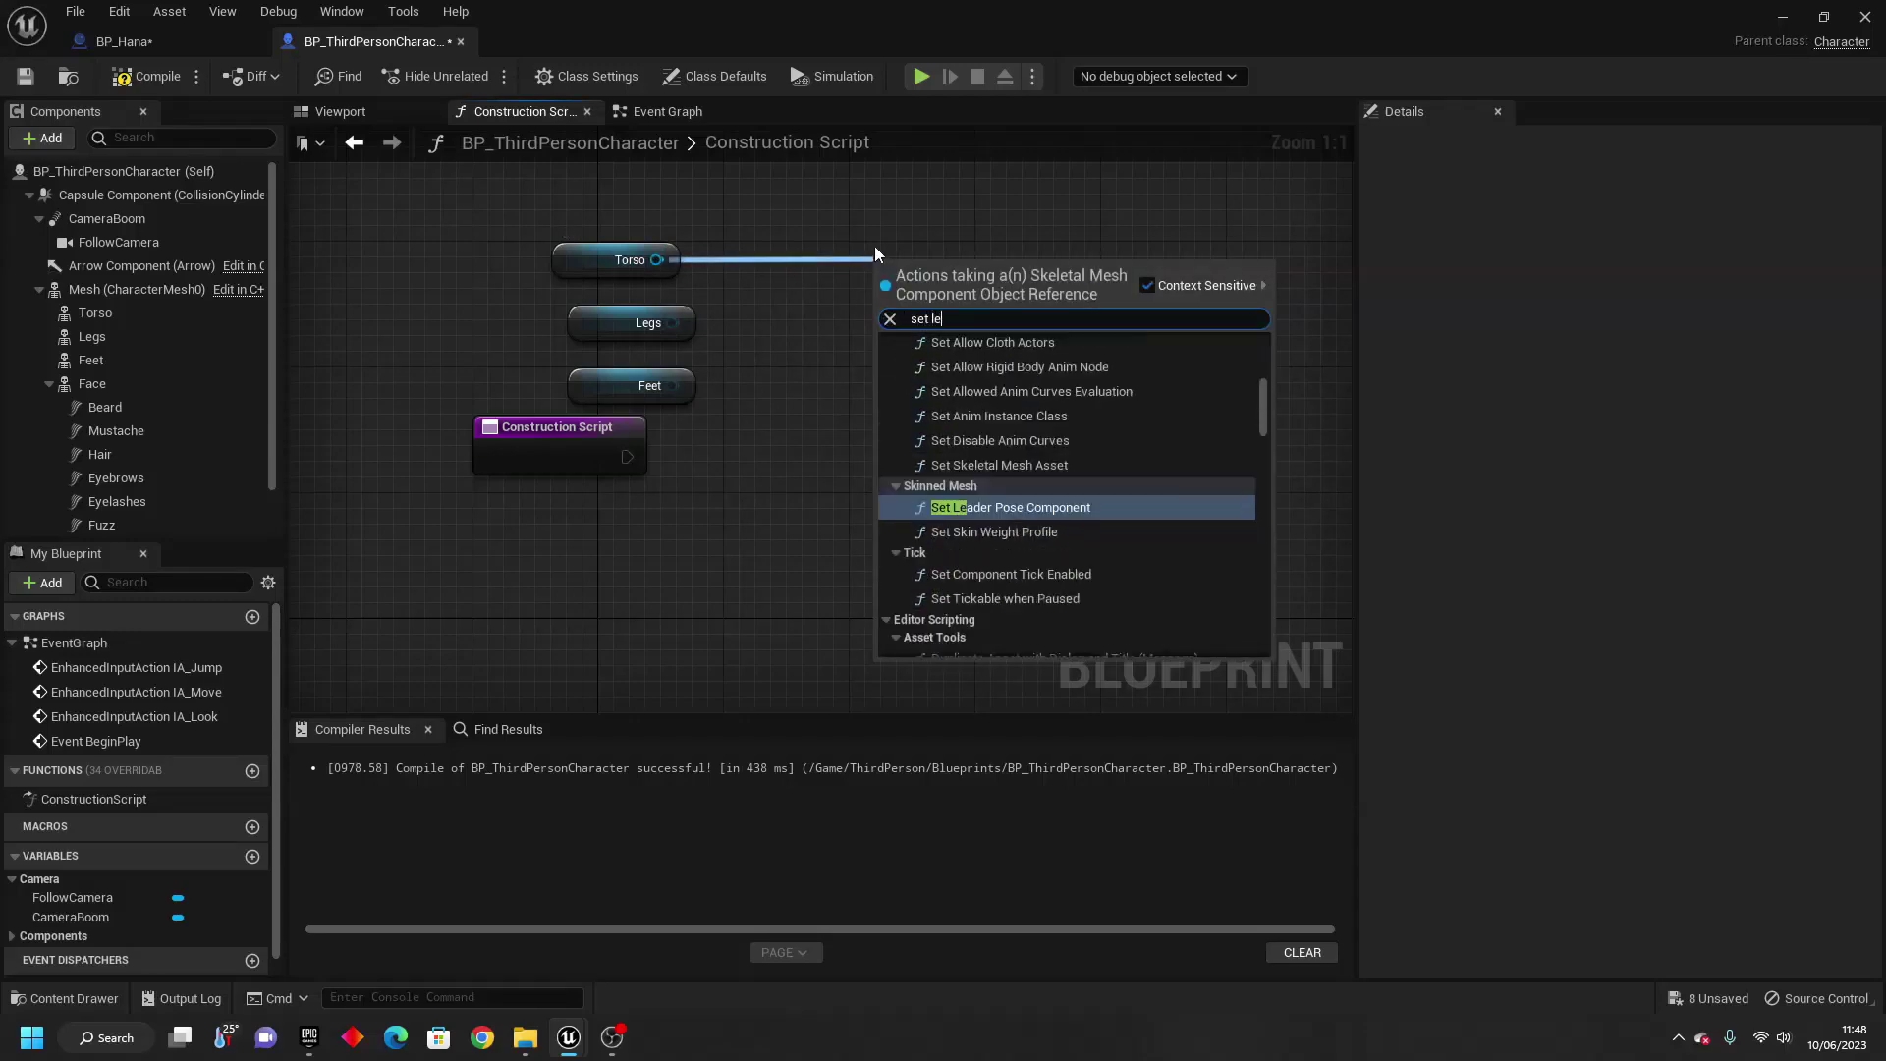
pyautogui.write('ader')
pyautogui.press('Return')
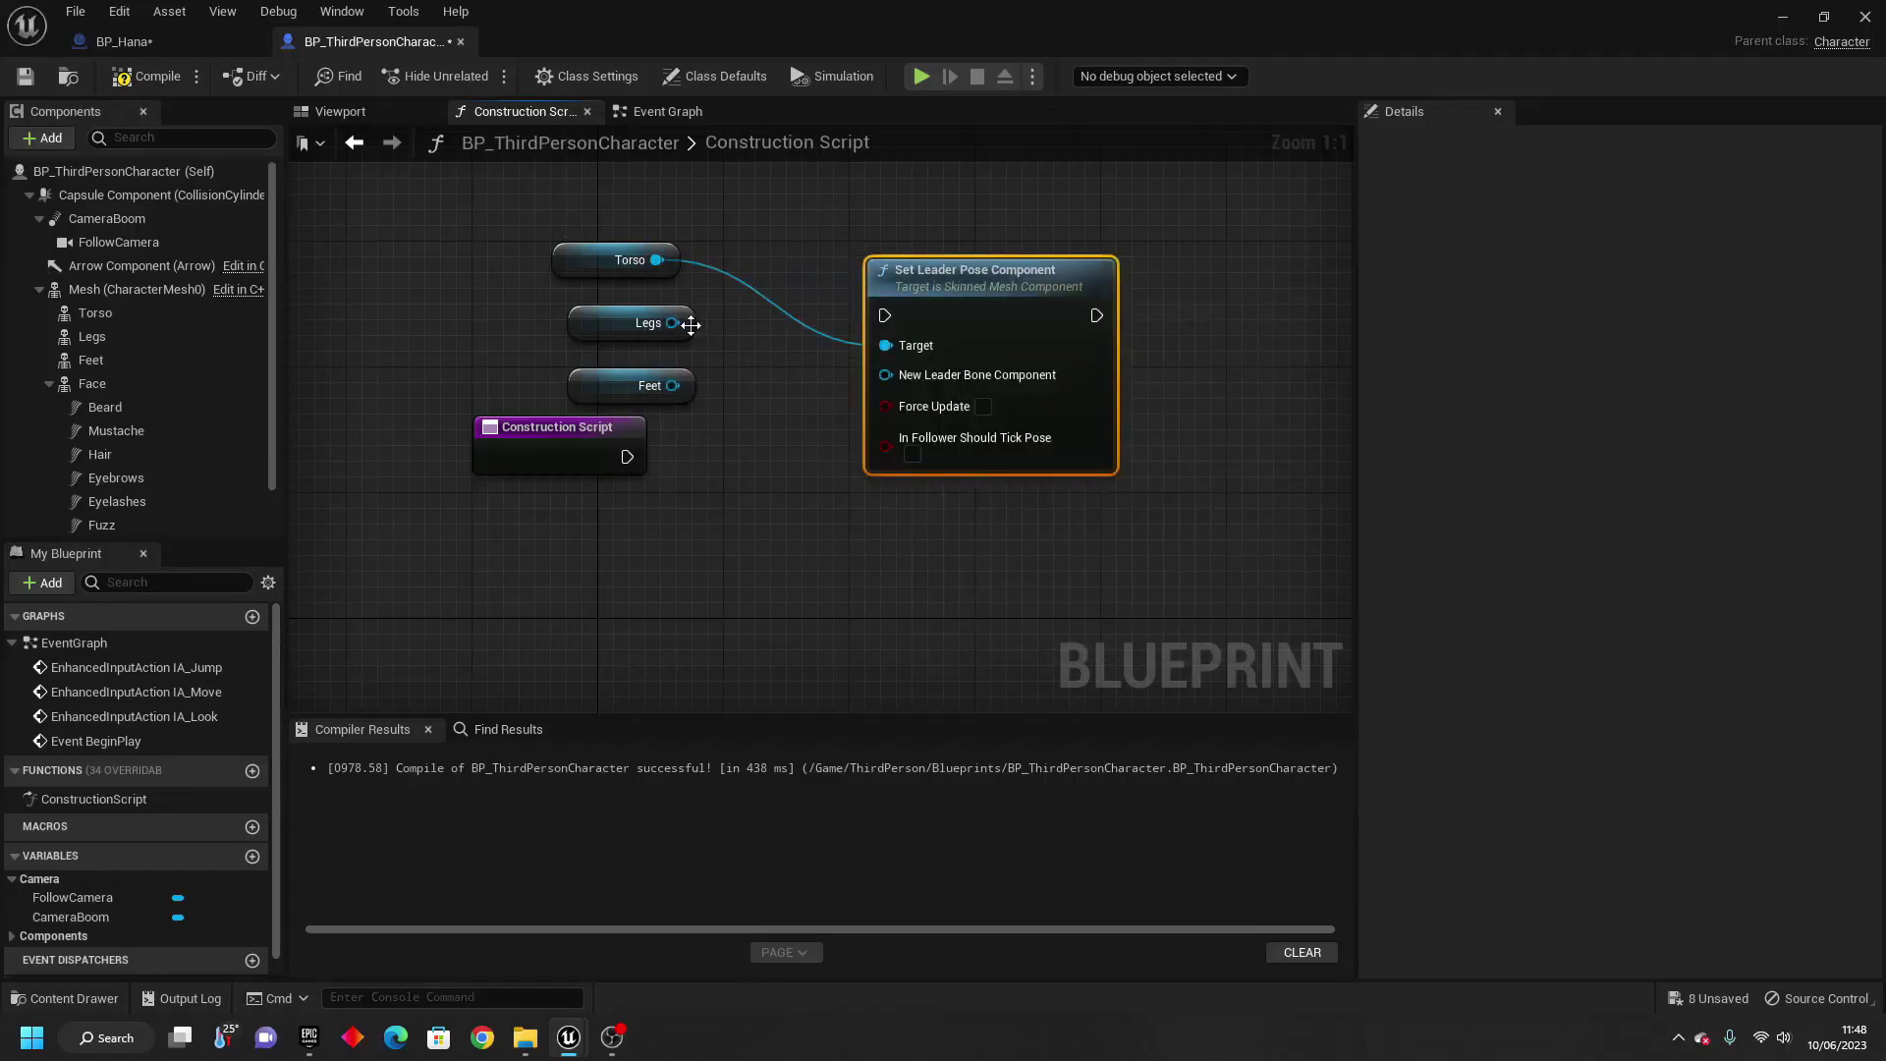
pyautogui.moveTo(675, 327); pyautogui.dragTo(922, 351)
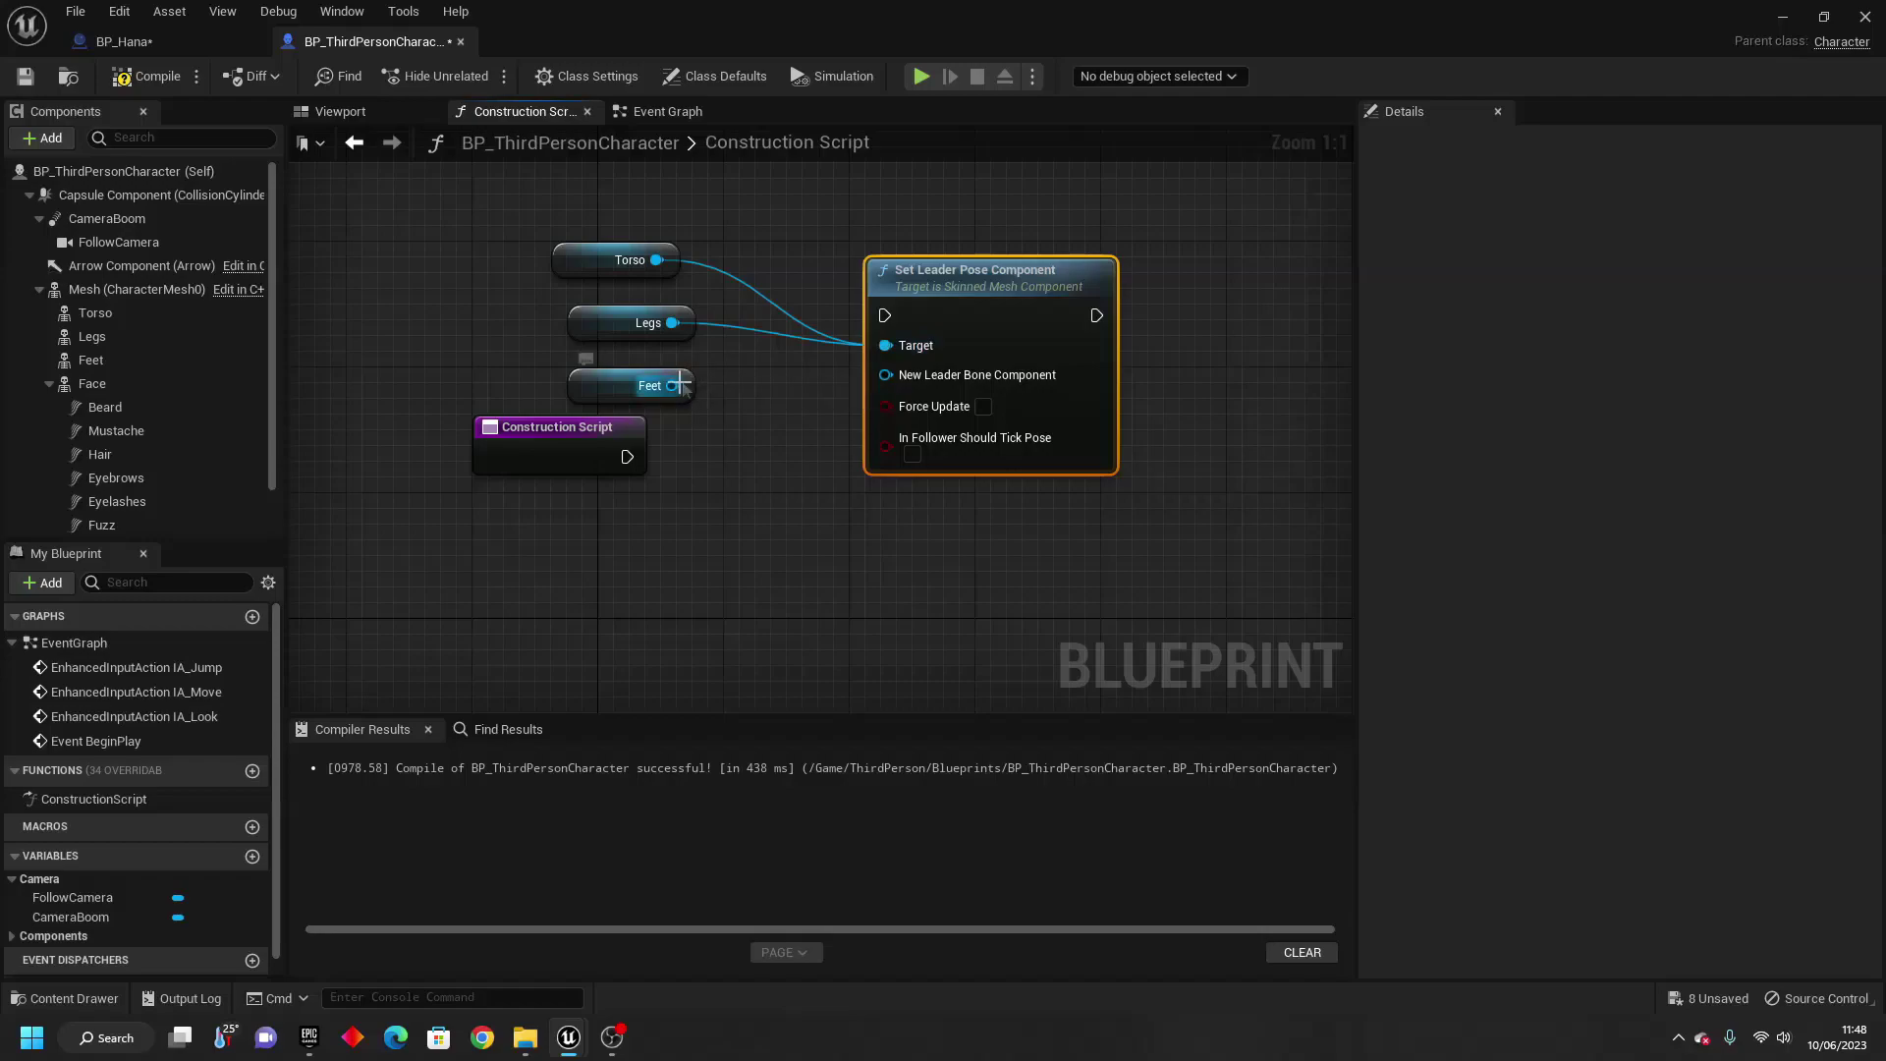
pyautogui.moveTo(680, 386); pyautogui.dragTo(886, 346)
# Connect Mesh as the New Leader Bone Component, wire the Construction Script execution to Set Leader Pose Component, and compile the blueprint.
pyautogui.moveTo(138, 288); pyautogui.dragTo(870, 395)
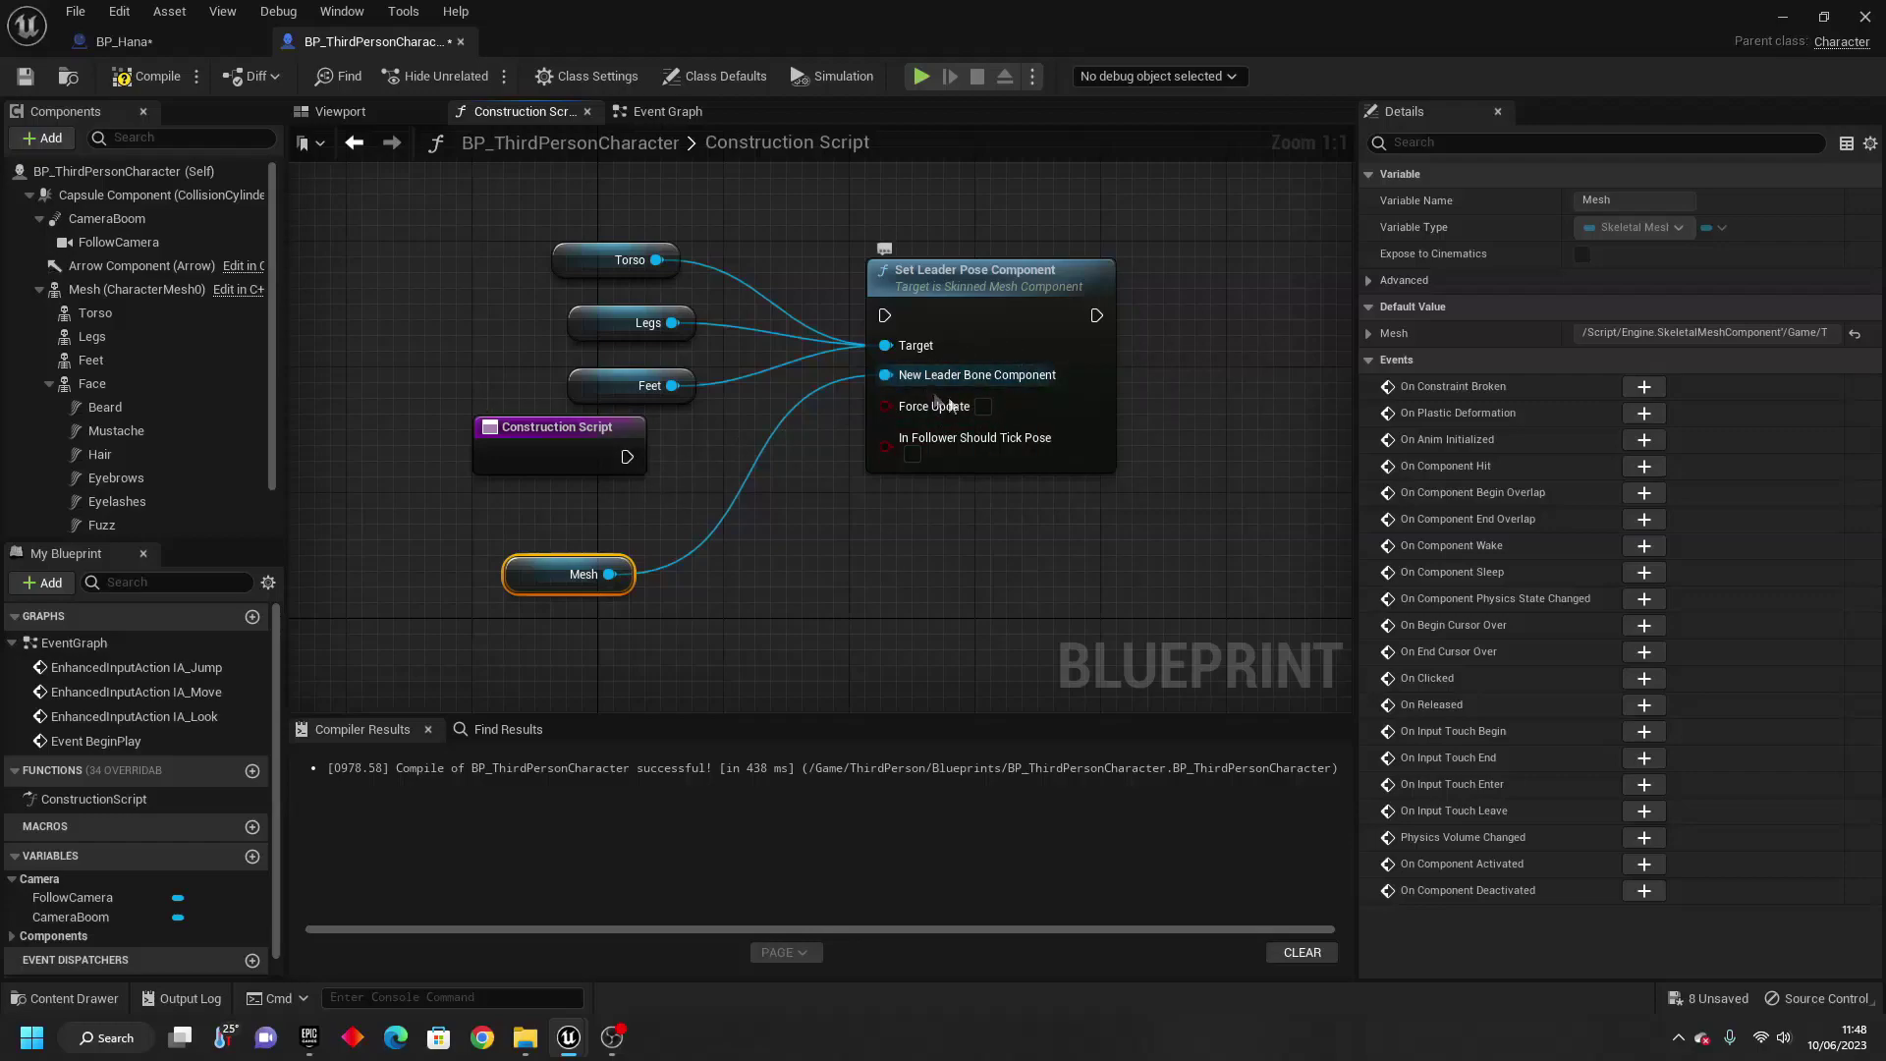
pyautogui.moveTo(627, 456); pyautogui.dragTo(888, 324)
pyautogui.moveTo(948, 315); pyautogui.dragTo(948, 447)
pyautogui.click(143, 77)
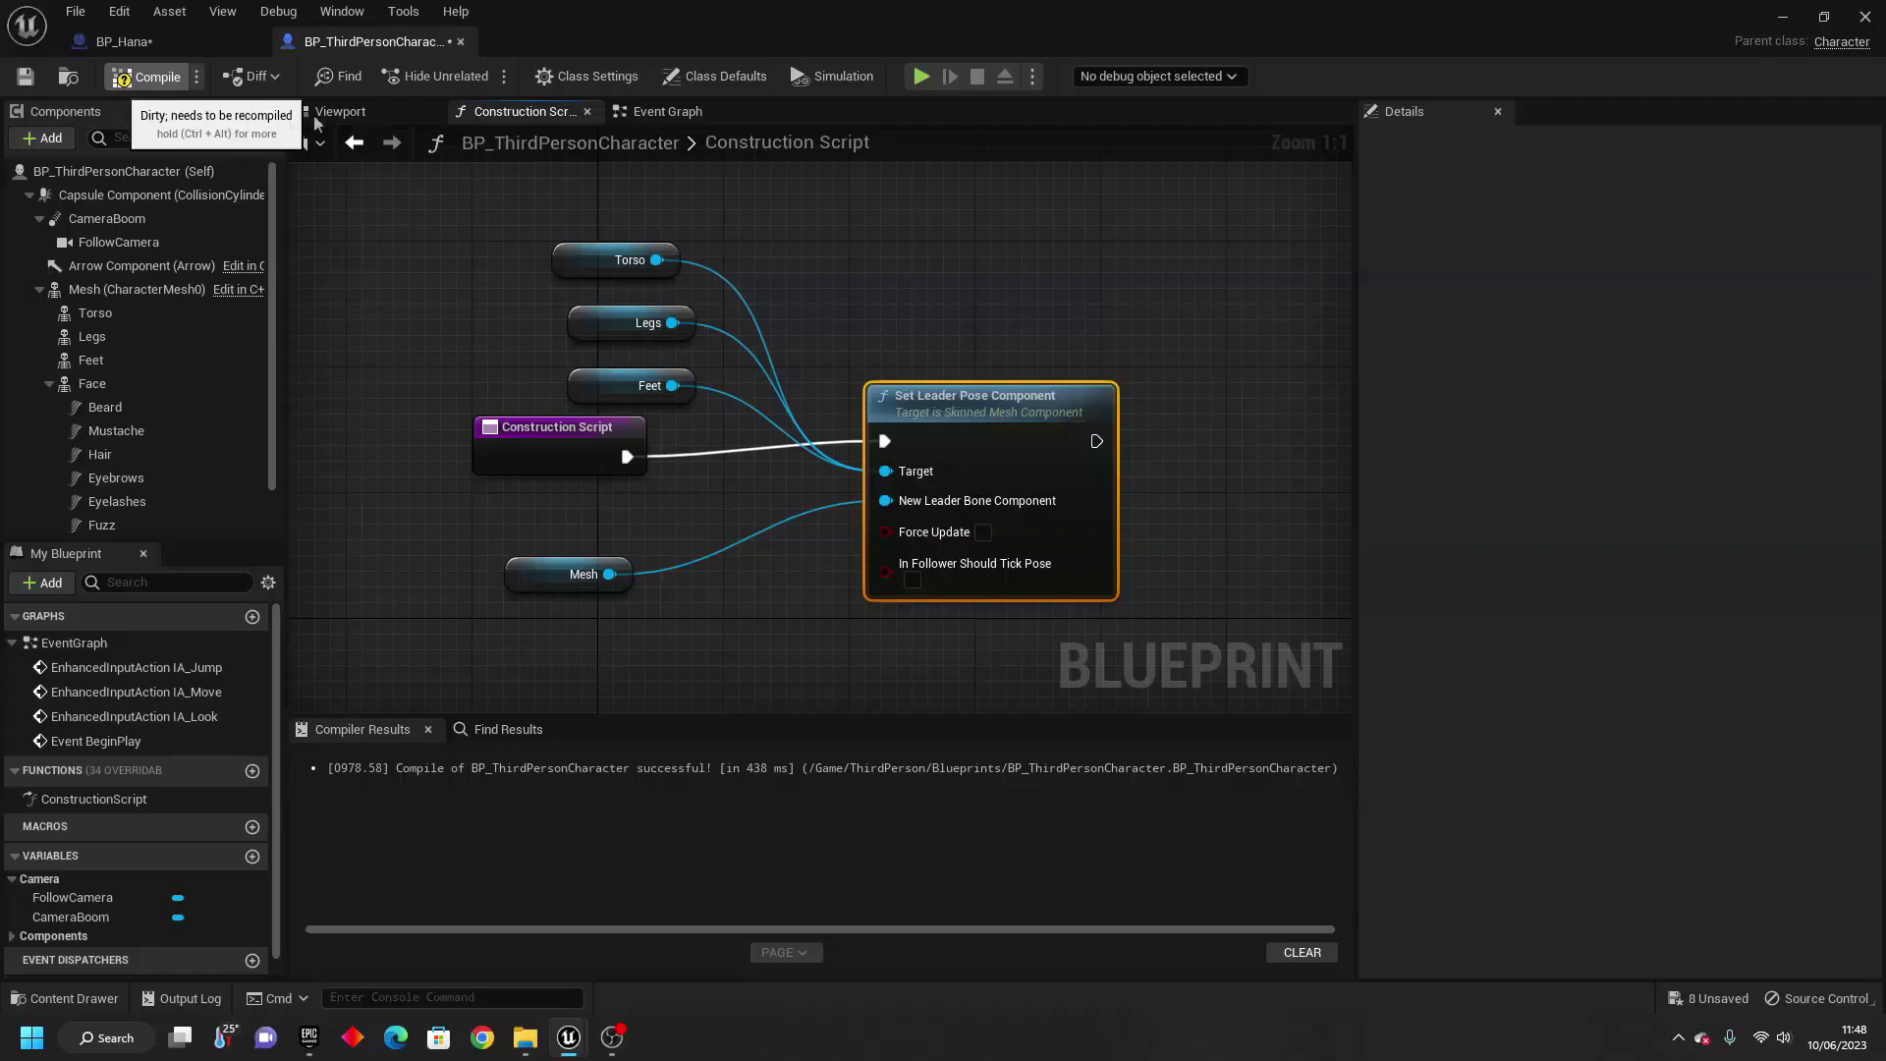
# Inspect the character in the blueprint's 3D preview, close the blueprint editor and play-test the character in ThirdPersonMap.
pyautogui.click(340, 111)
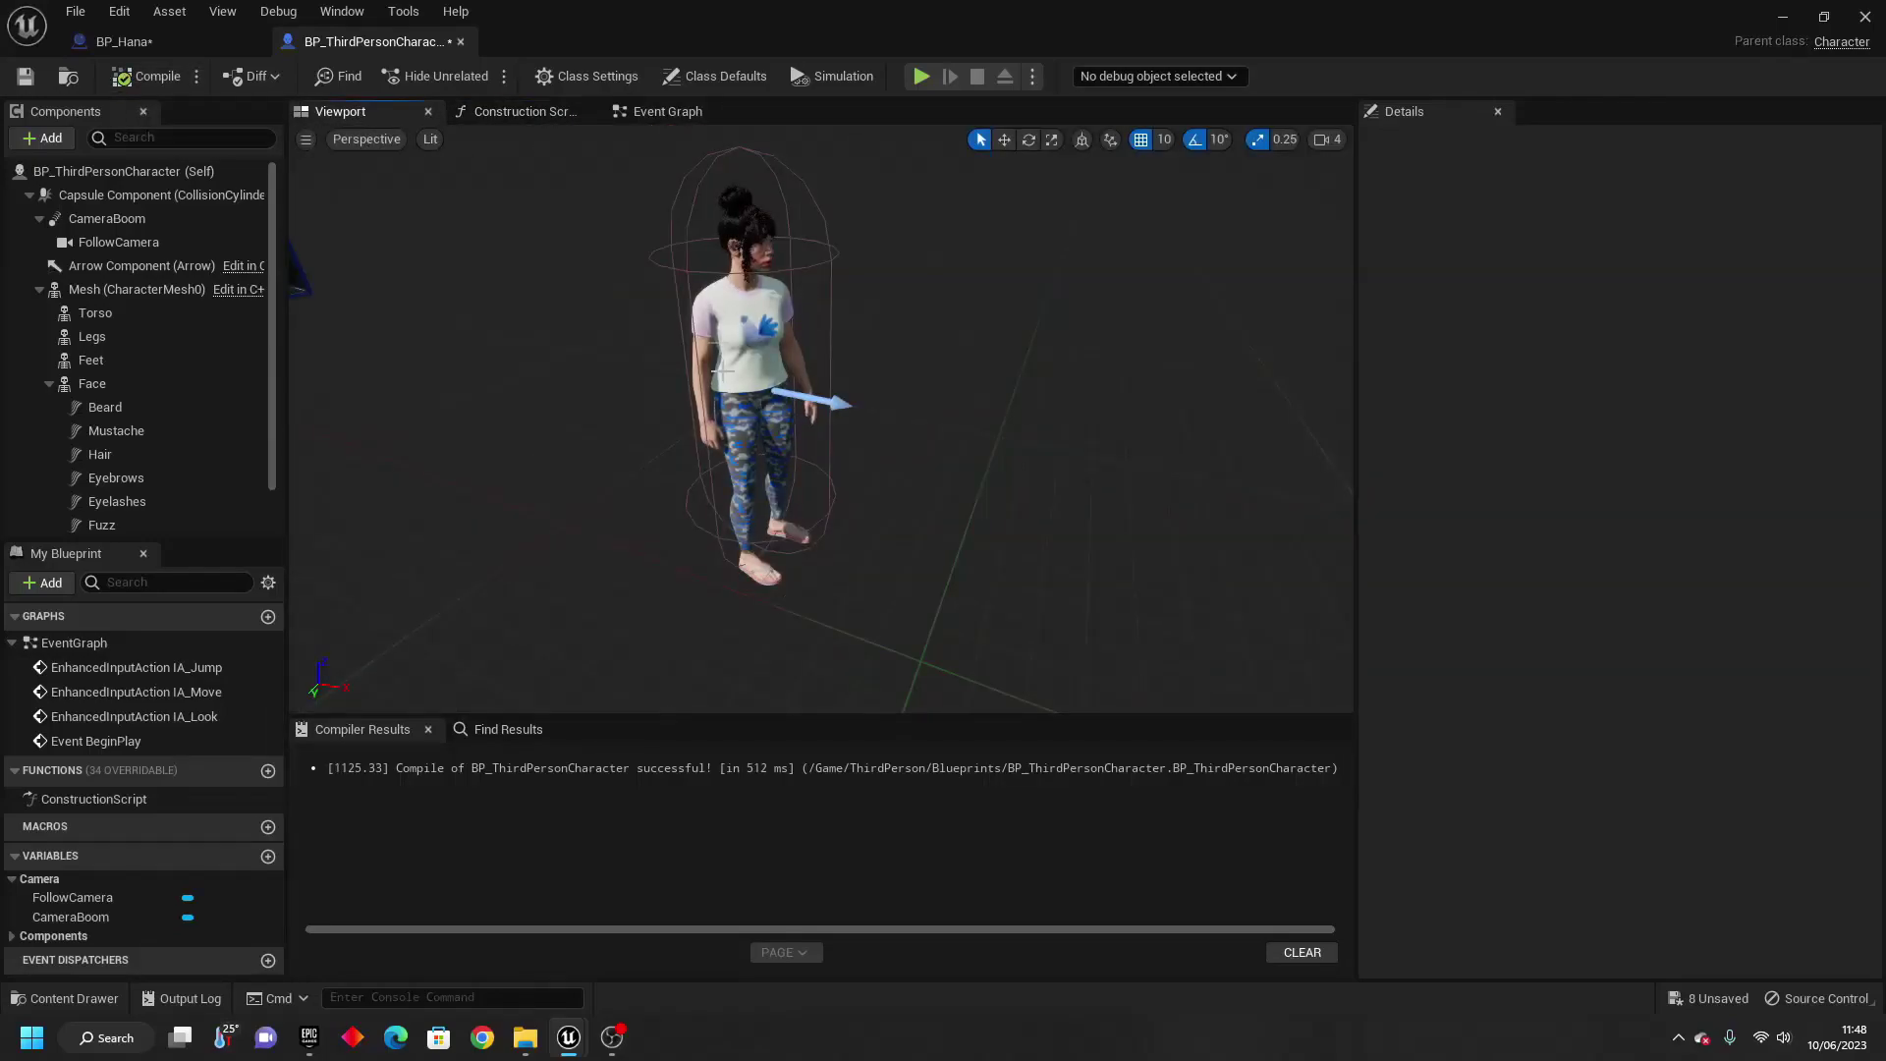
pyautogui.scroll(5, 722, 371)
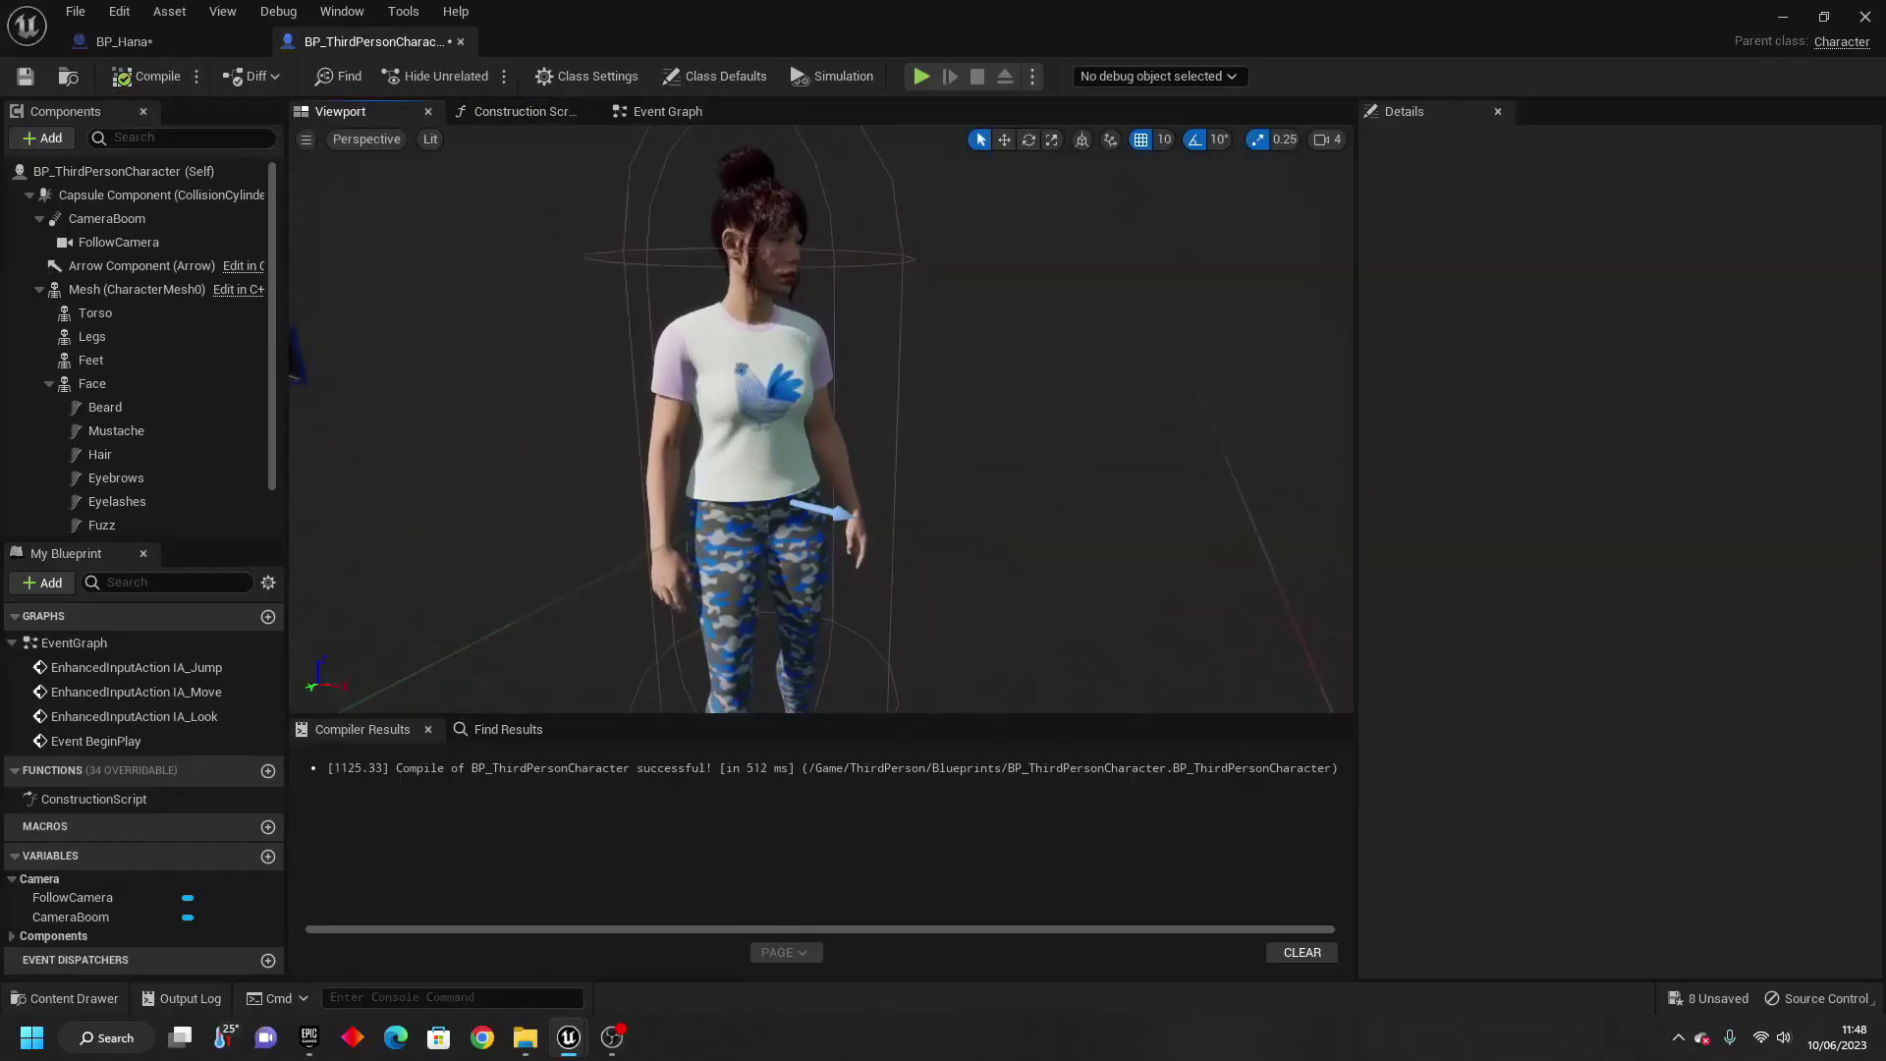
pyautogui.scroll(-5, 784, 466)
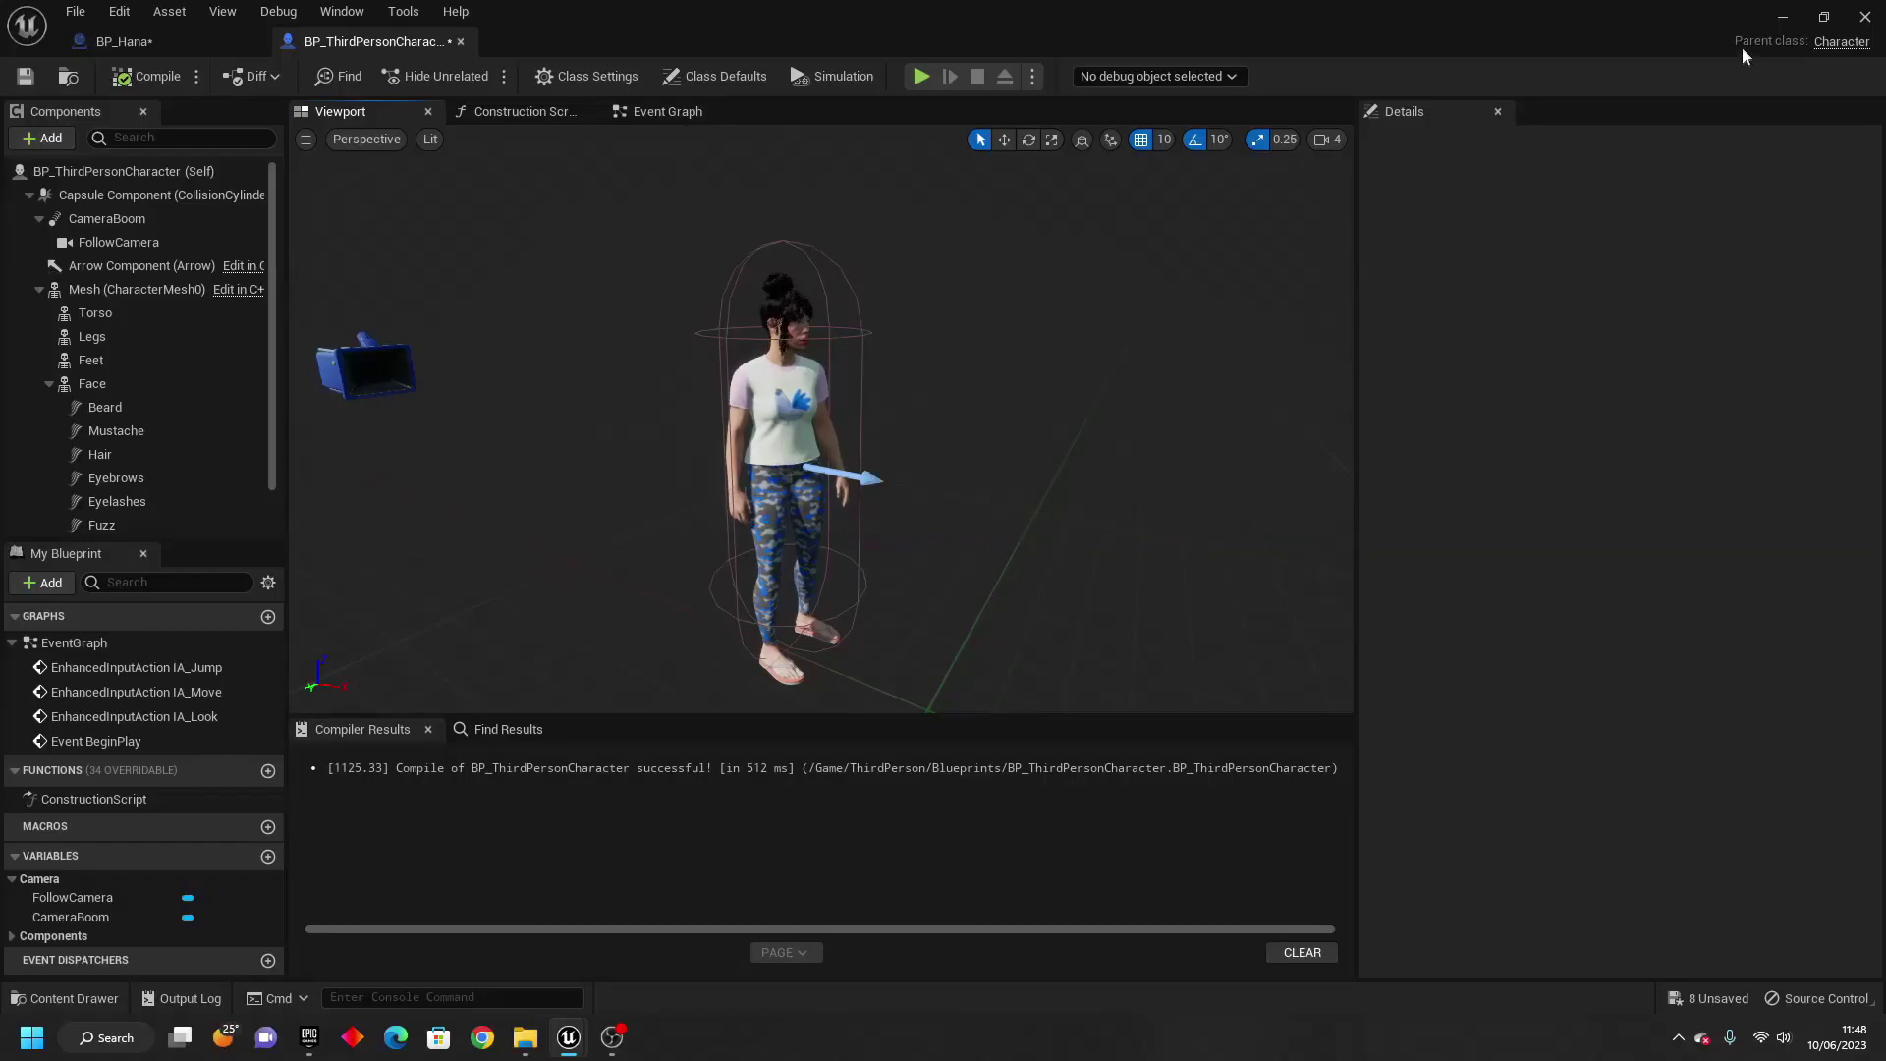
pyautogui.click(1864, 17)
pyautogui.hotkey('alt', 'p')
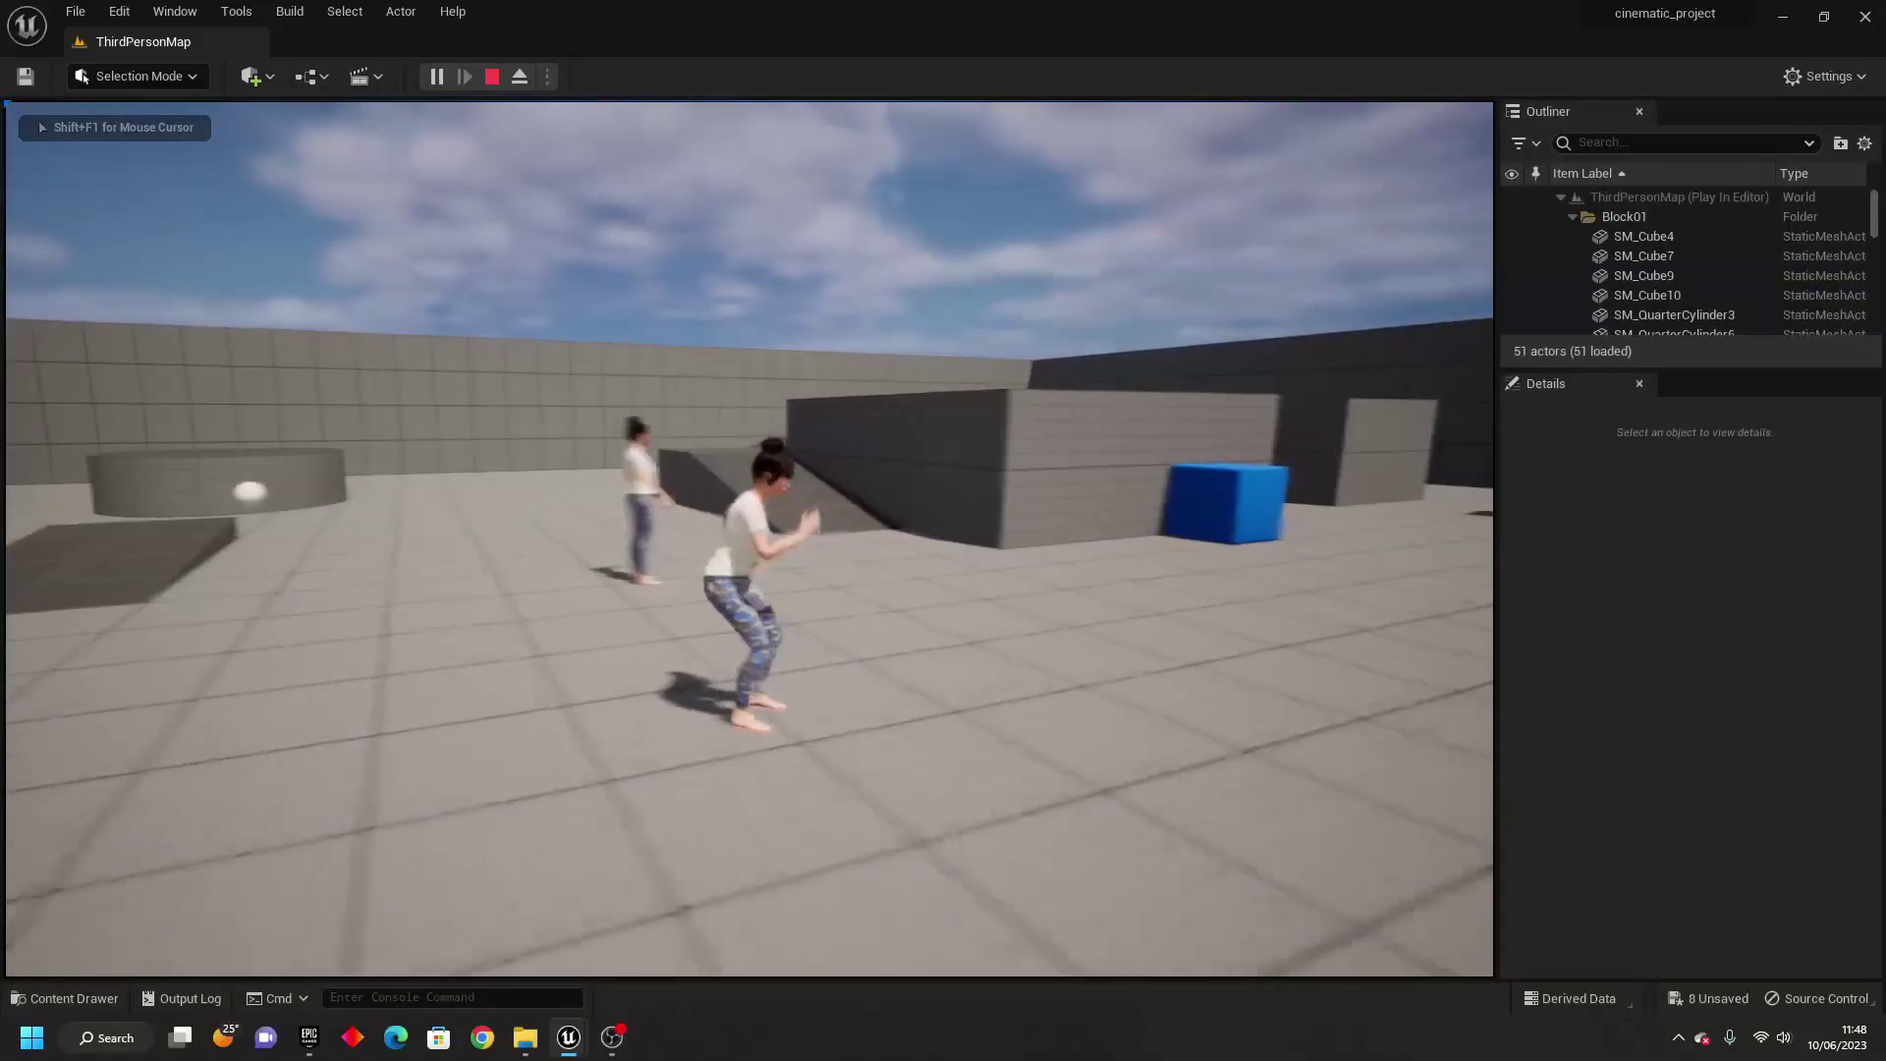
pyautogui.press('Escape')
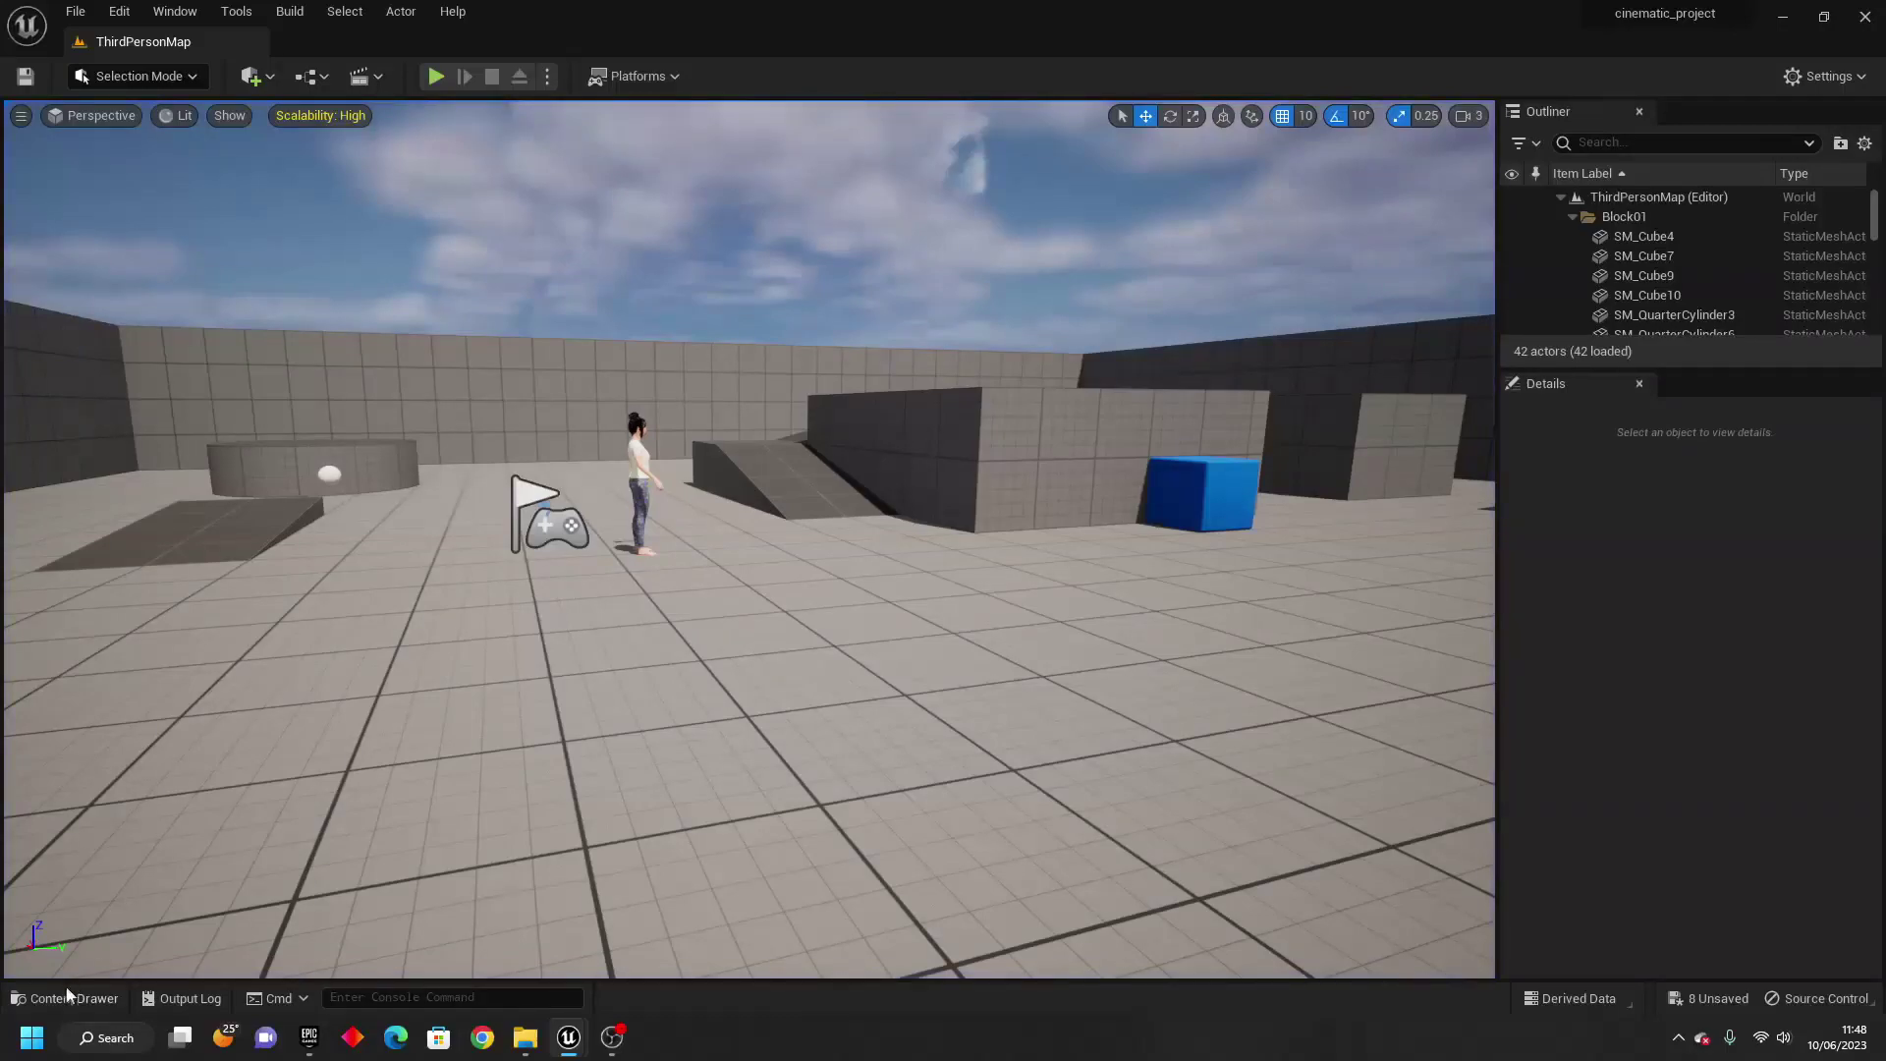
# Open the ABP_Manny animation blueprint from the Characters/Mannequins/Animations folder.
pyautogui.click(69, 997)
pyautogui.scroll(2, 175, 678)
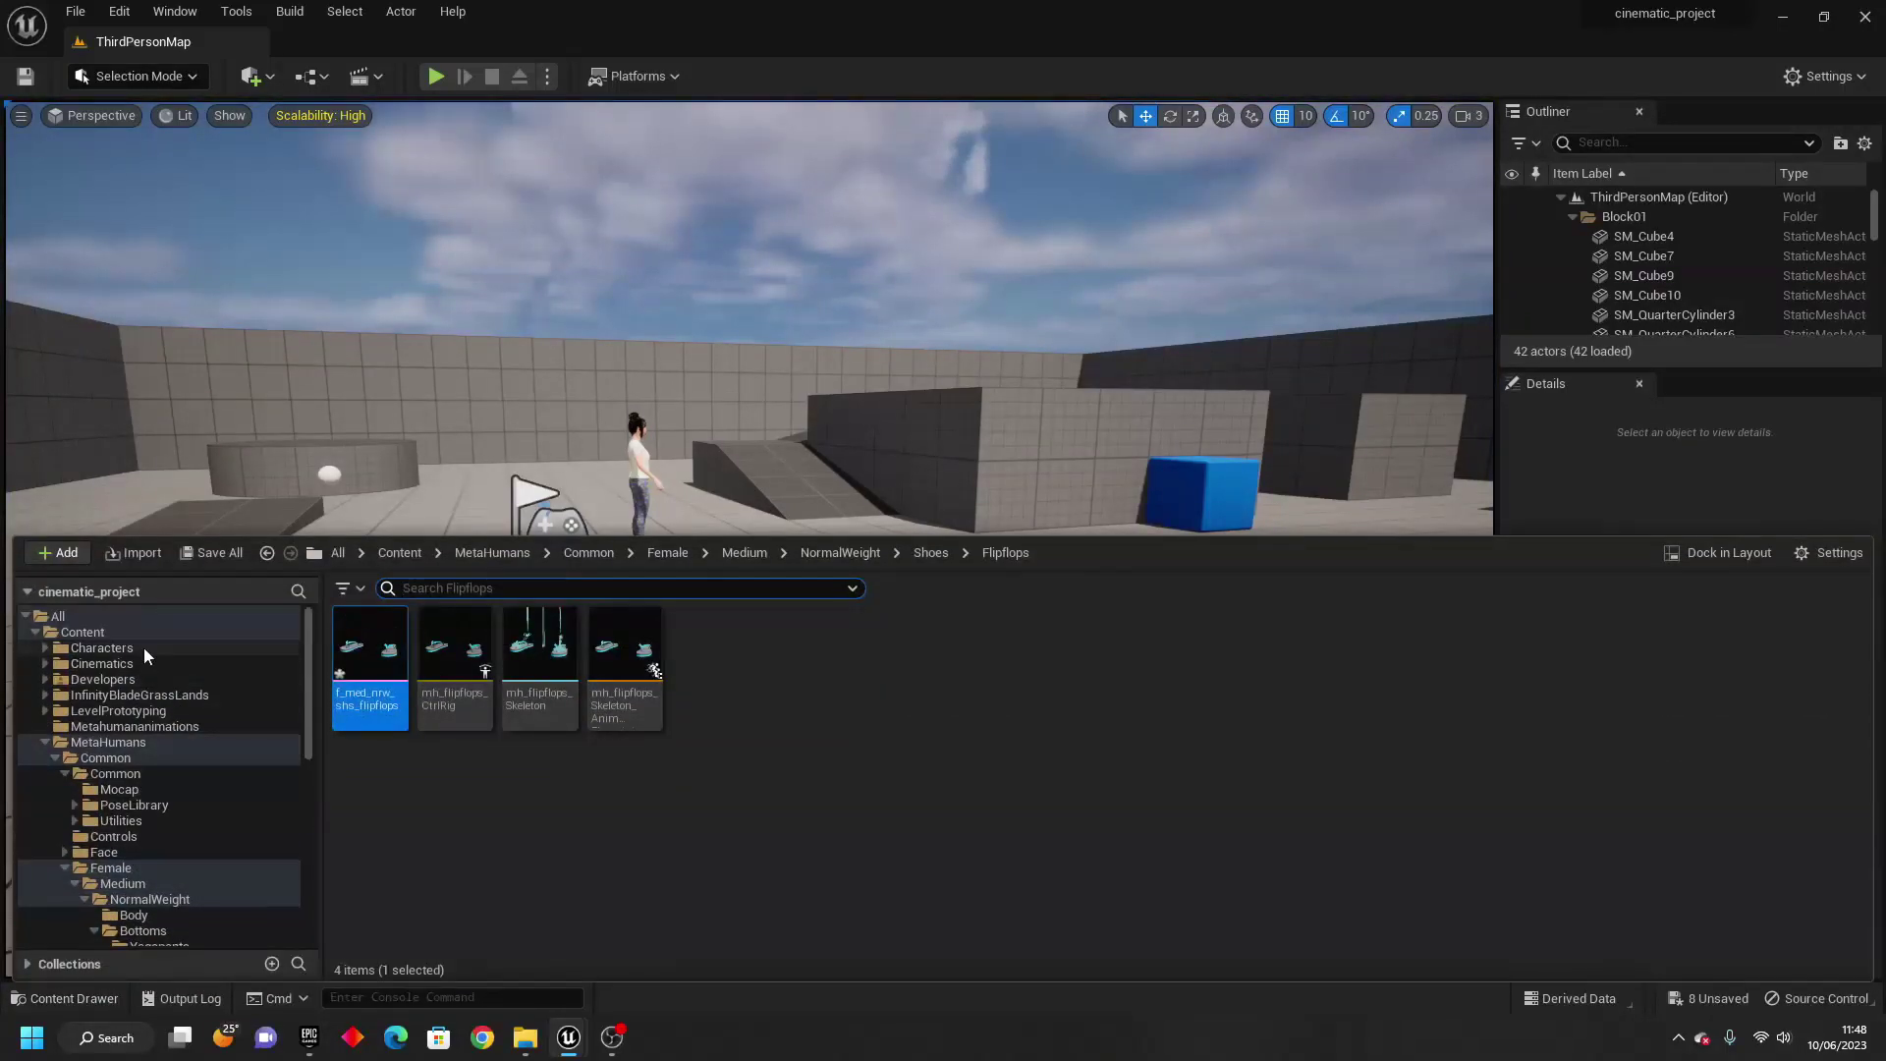
pyautogui.click(143, 647)
pyautogui.doubleClick(454, 643)
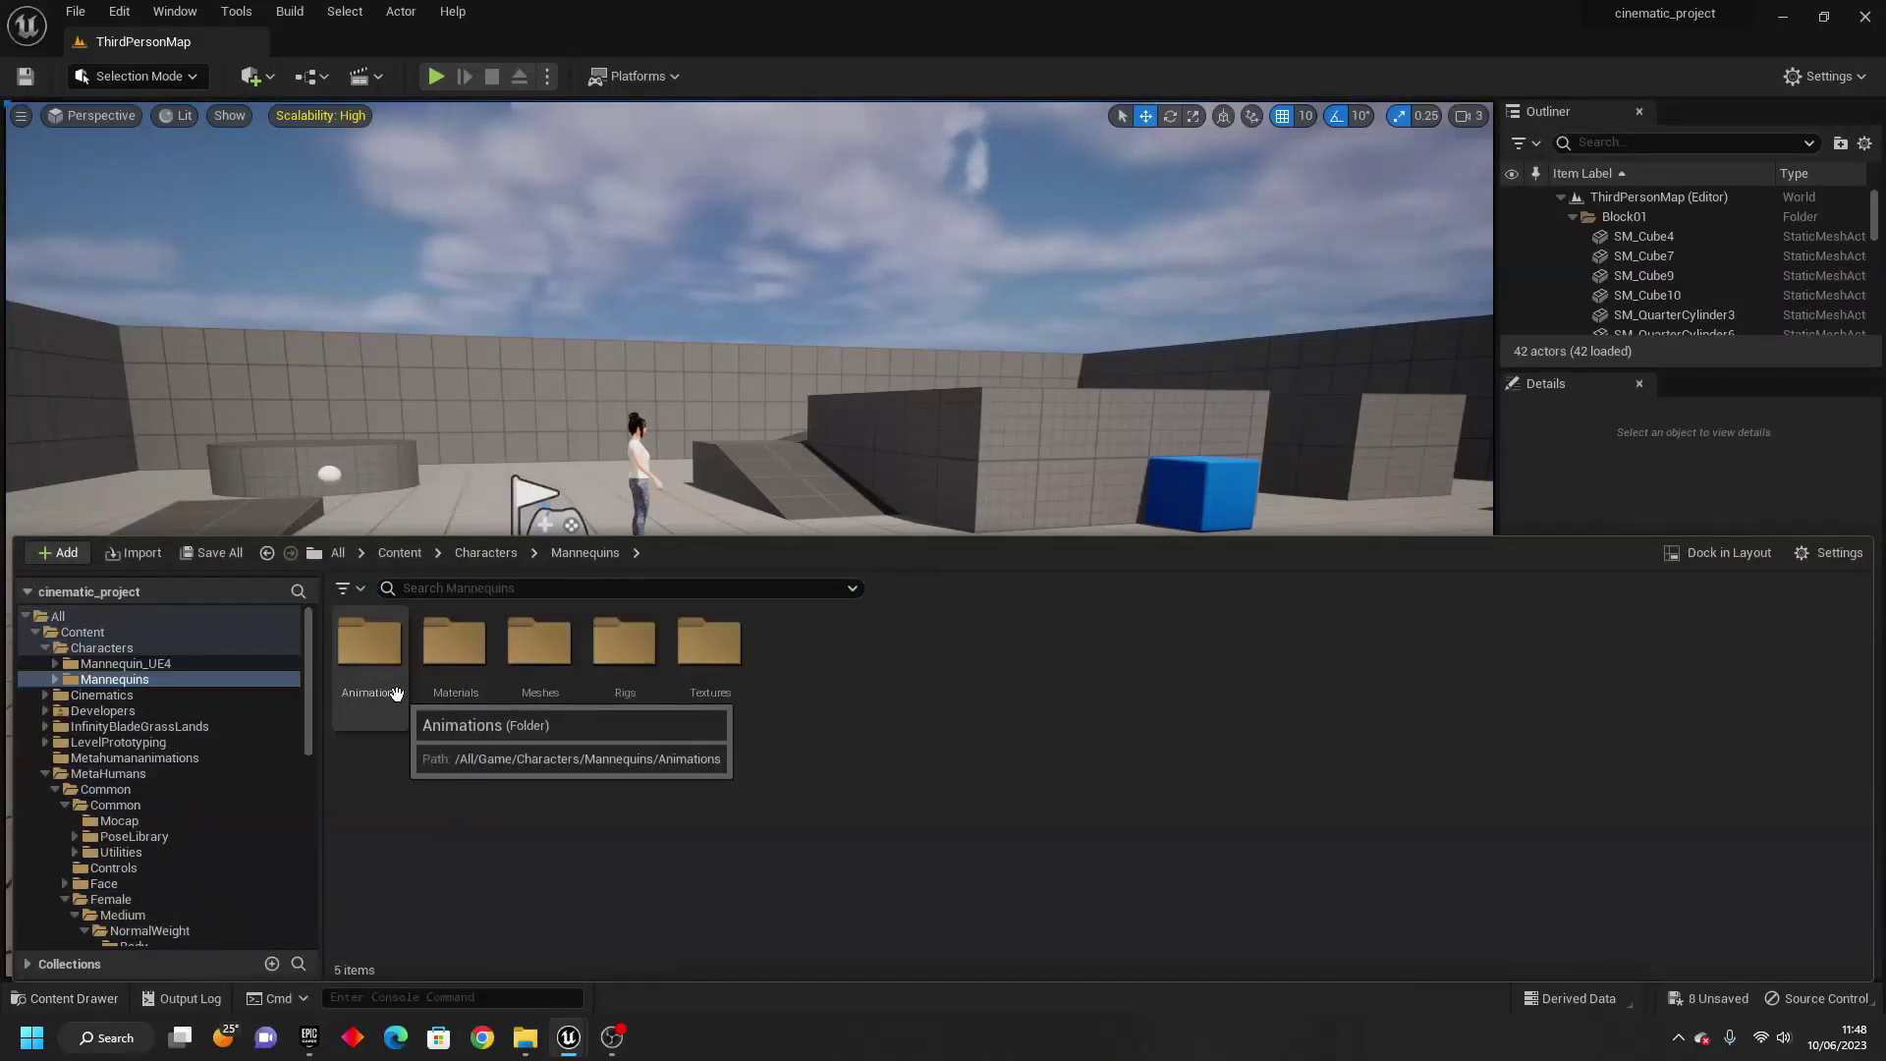
pyautogui.doubleClick(372, 658)
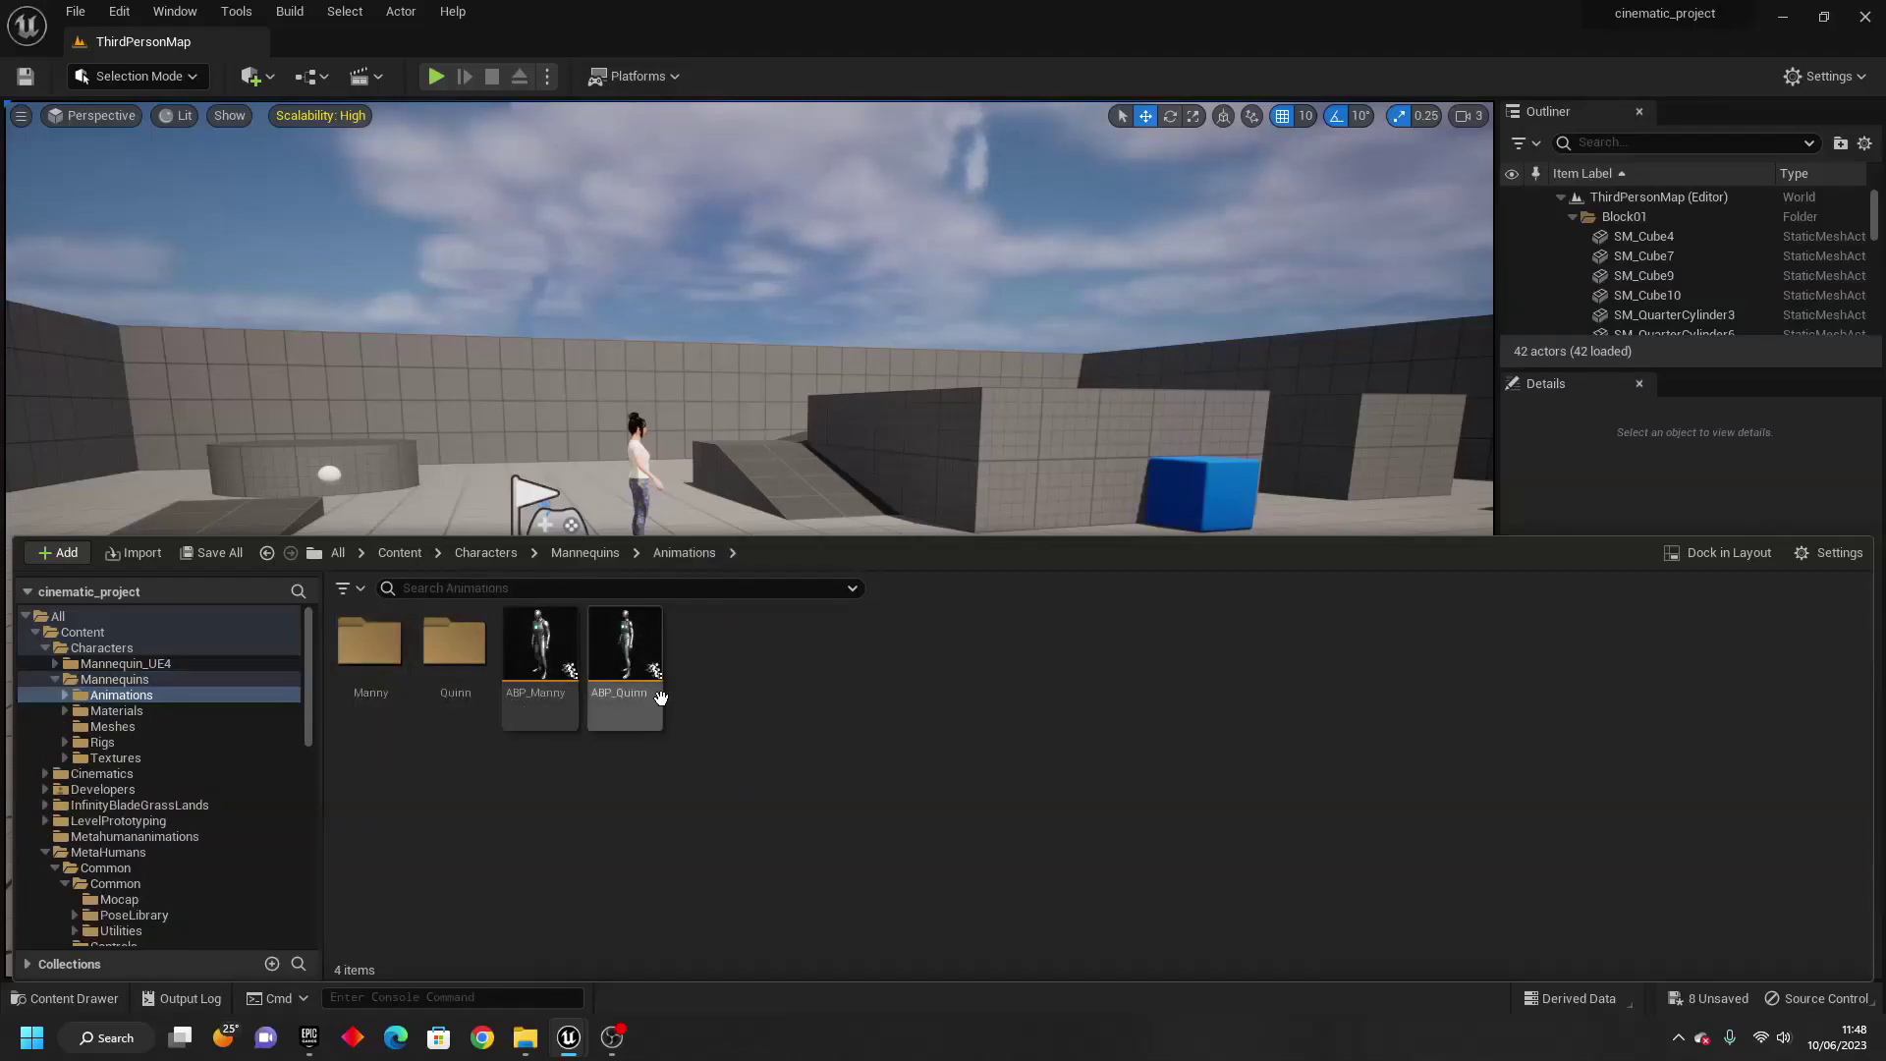
pyautogui.click(540, 654)
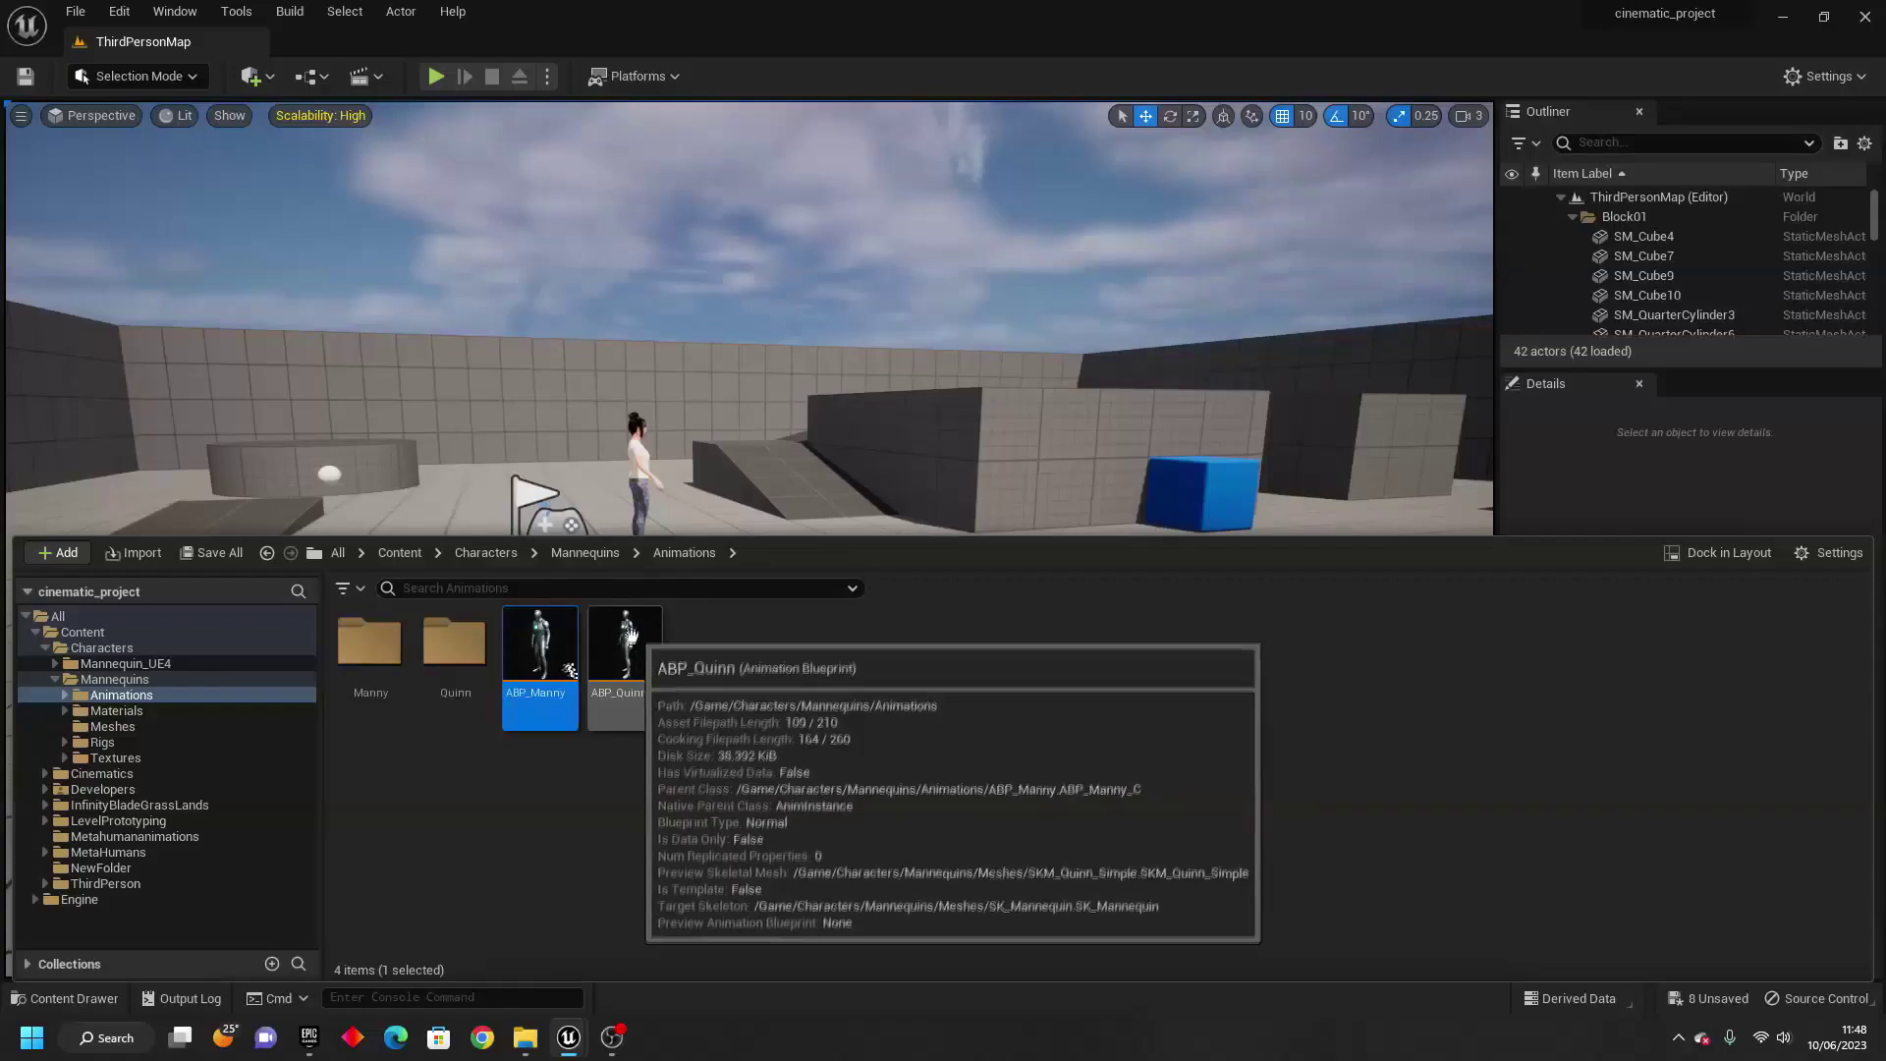
pyautogui.doubleClick(541, 643)
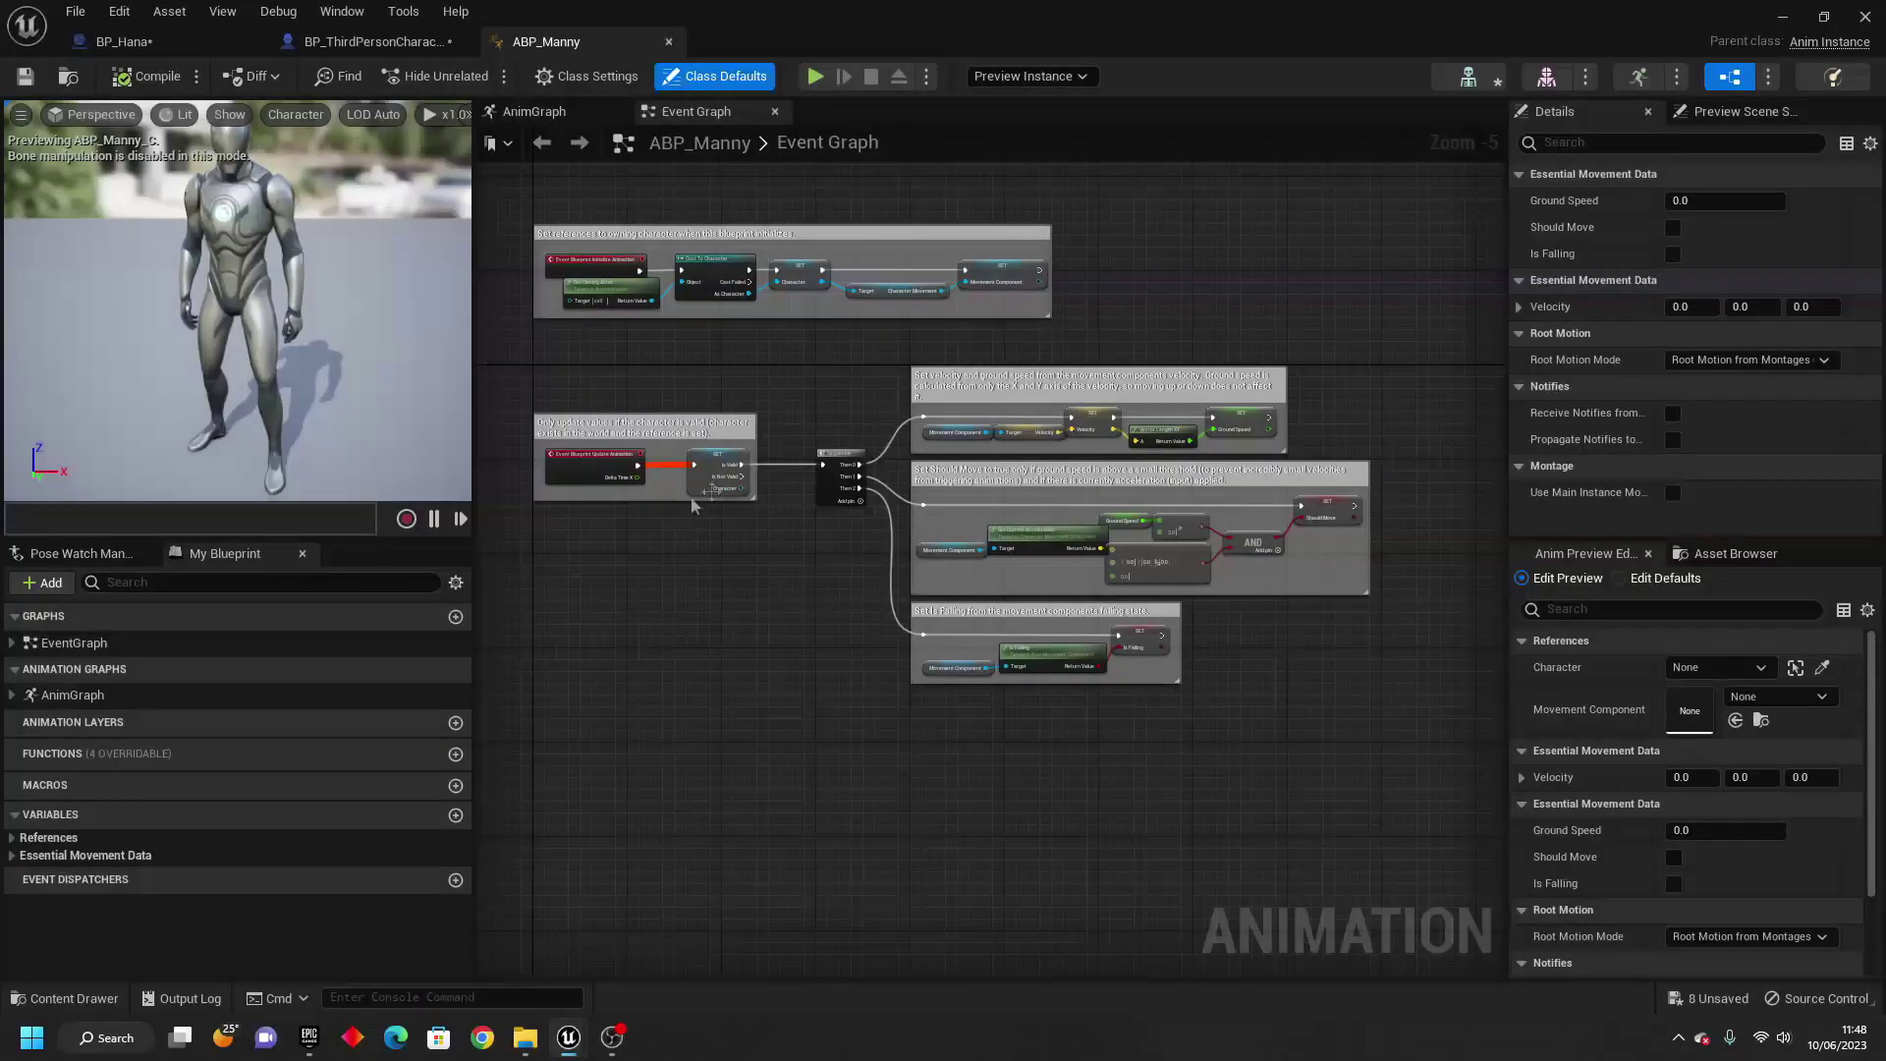
# Open the CR_Mannequin_BasicFootIK control rig from the Control Rig node in ABP_Manny's AnimGraph.
pyautogui.click(862, 649)
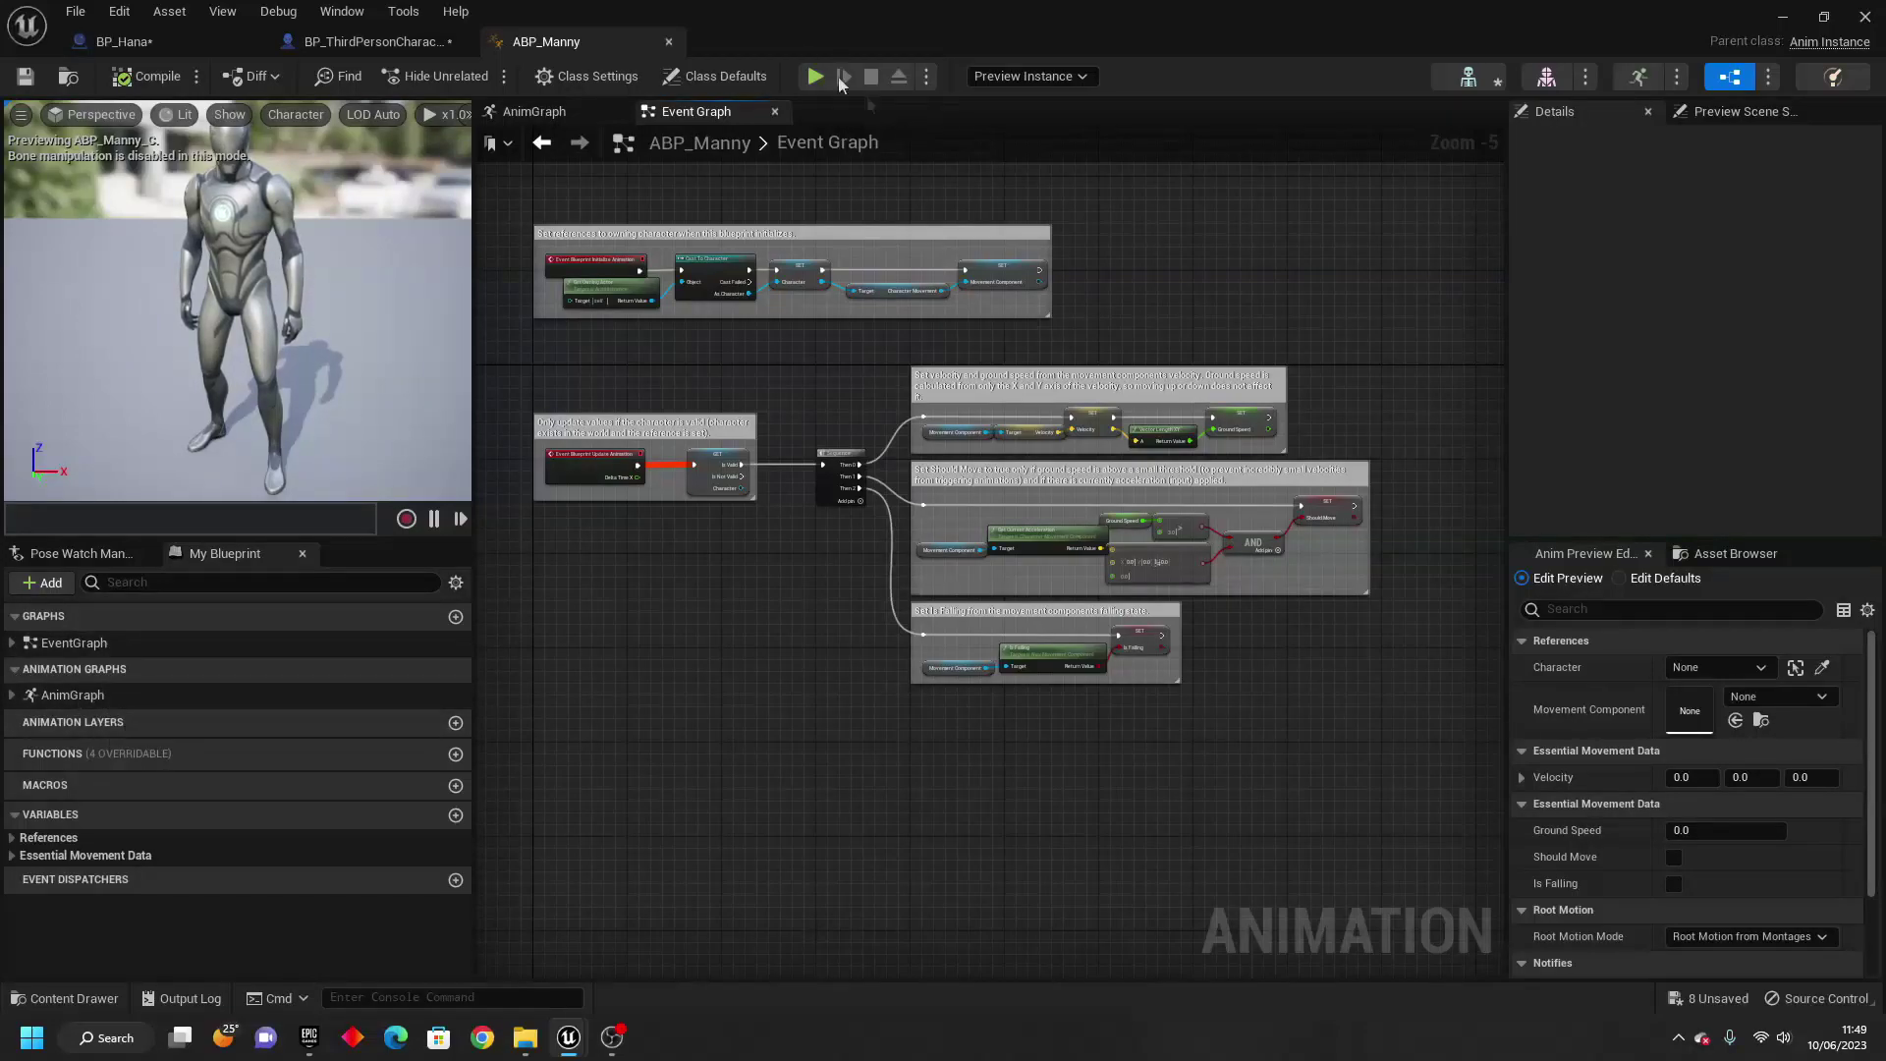
pyautogui.click(547, 113)
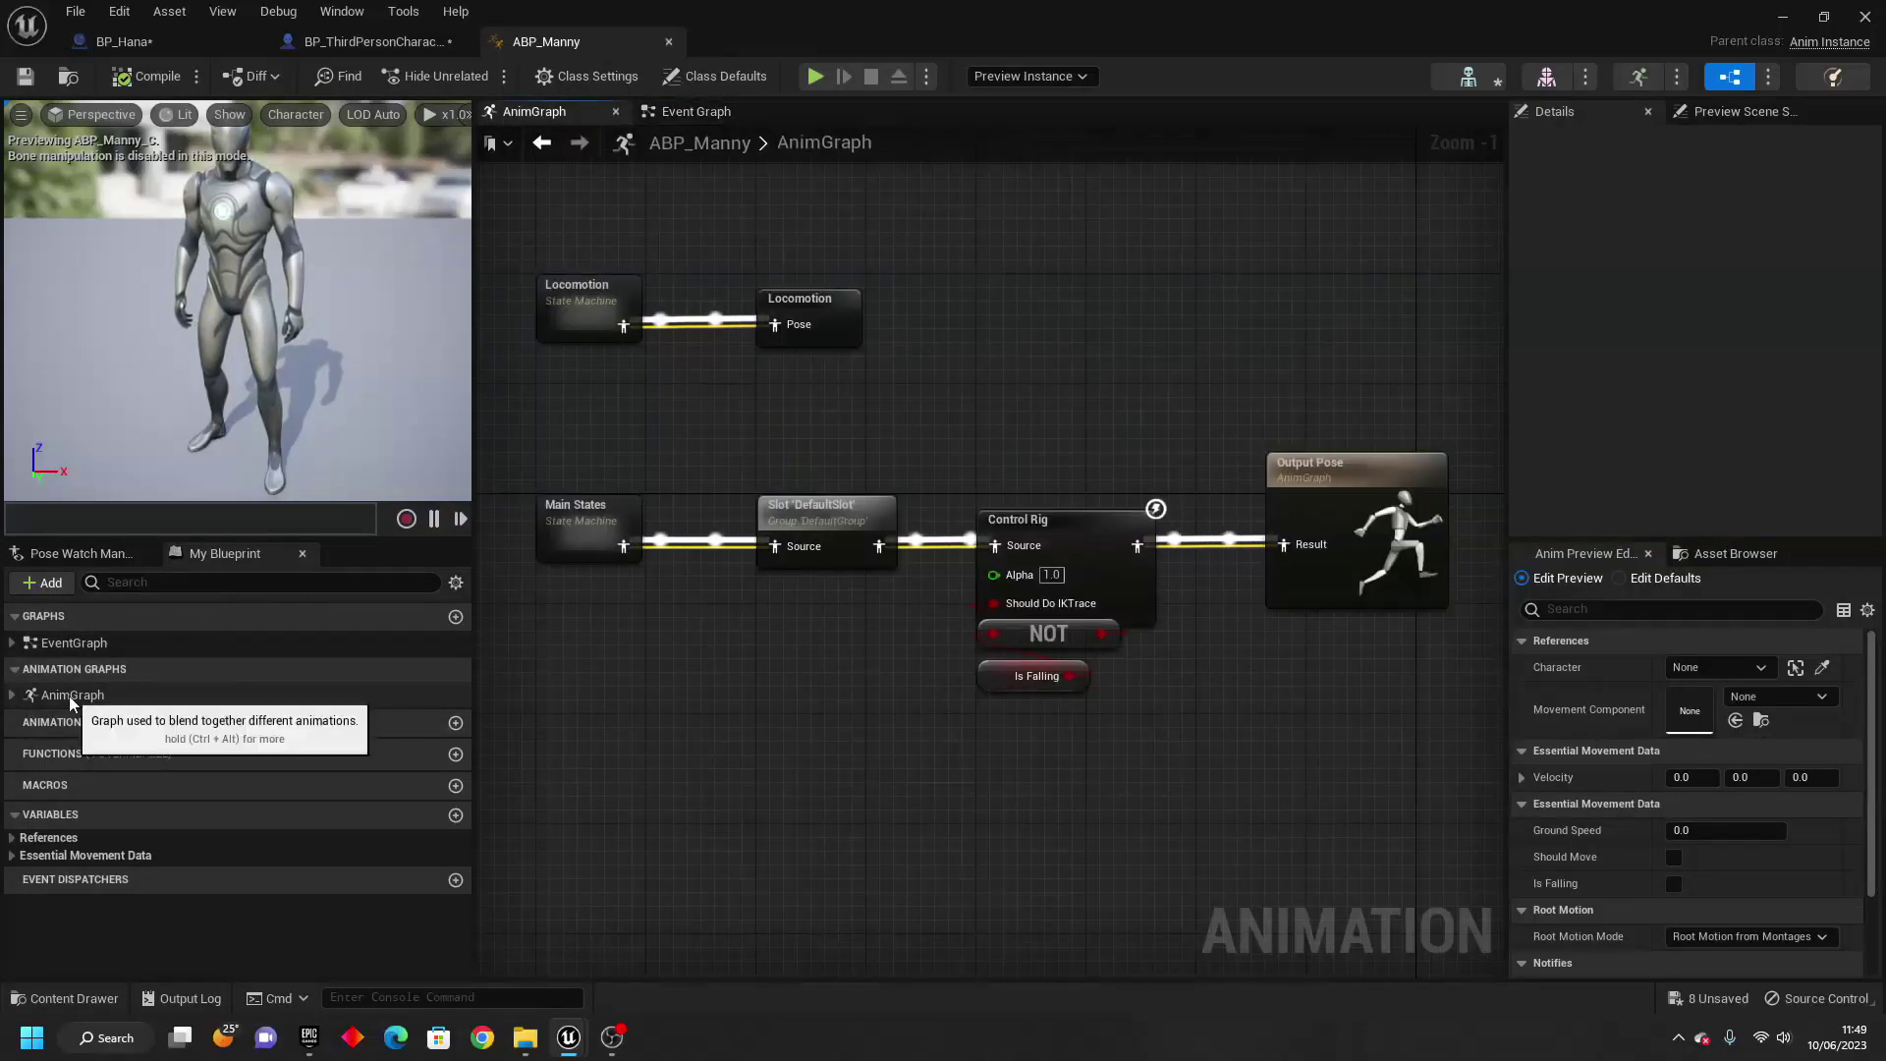
pyautogui.doubleClick(1087, 536)
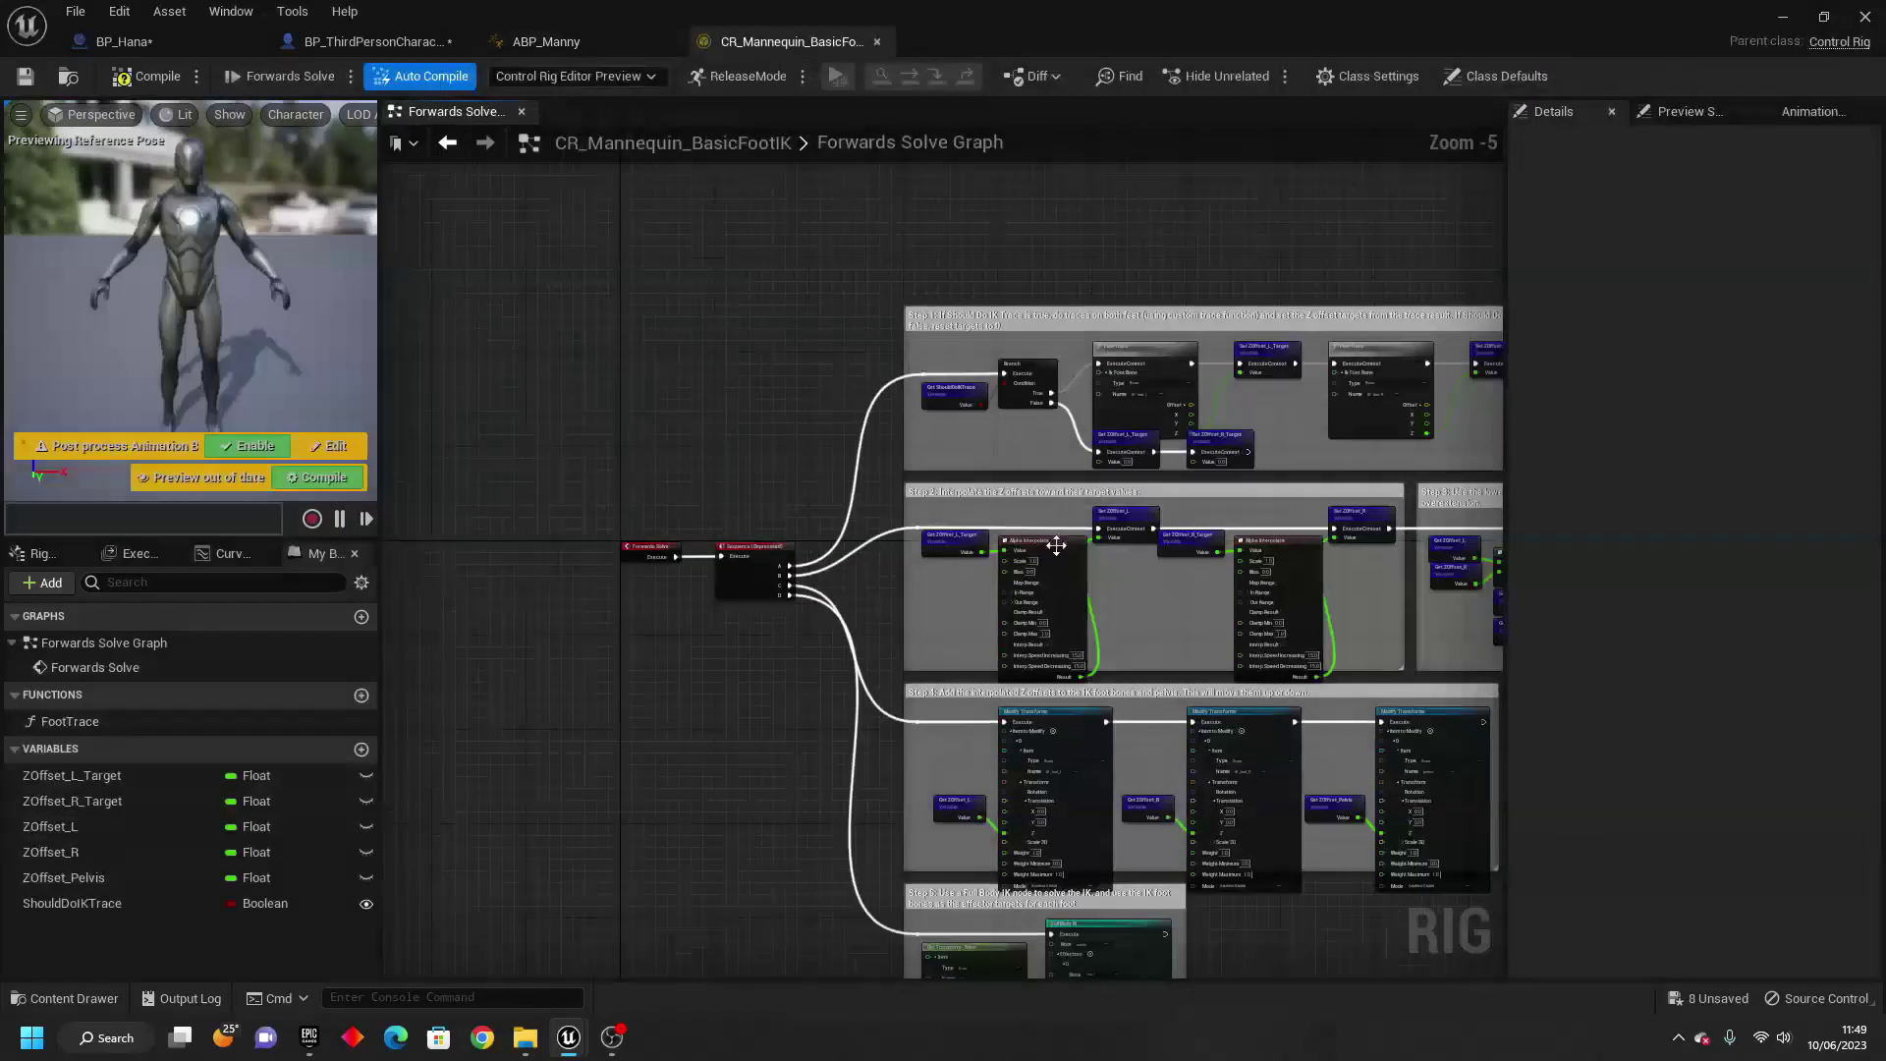
# Set the Root bone of the Full Body IK node in the Forwards Solve graph to animation_root.
pyautogui.moveTo(1056, 545); pyautogui.dragTo(921, 369, button='right')
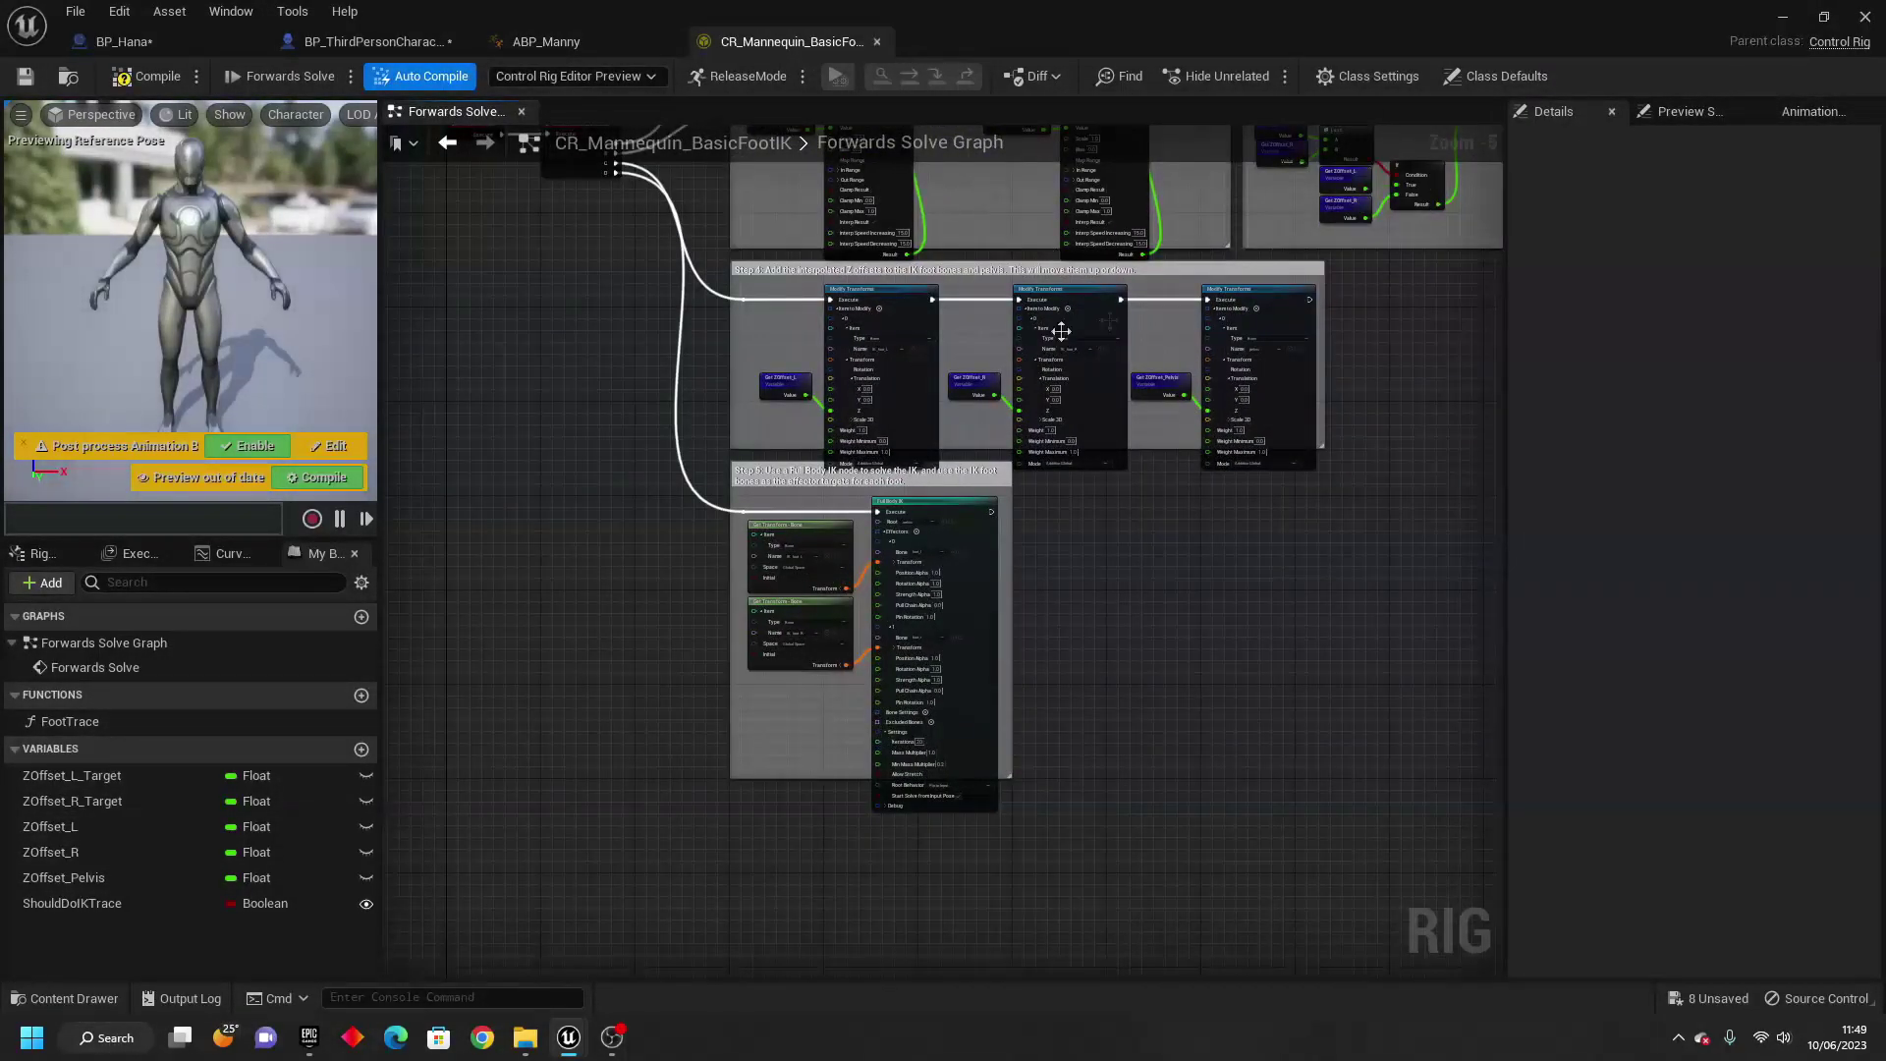
pyautogui.scroll(6, 841, 395)
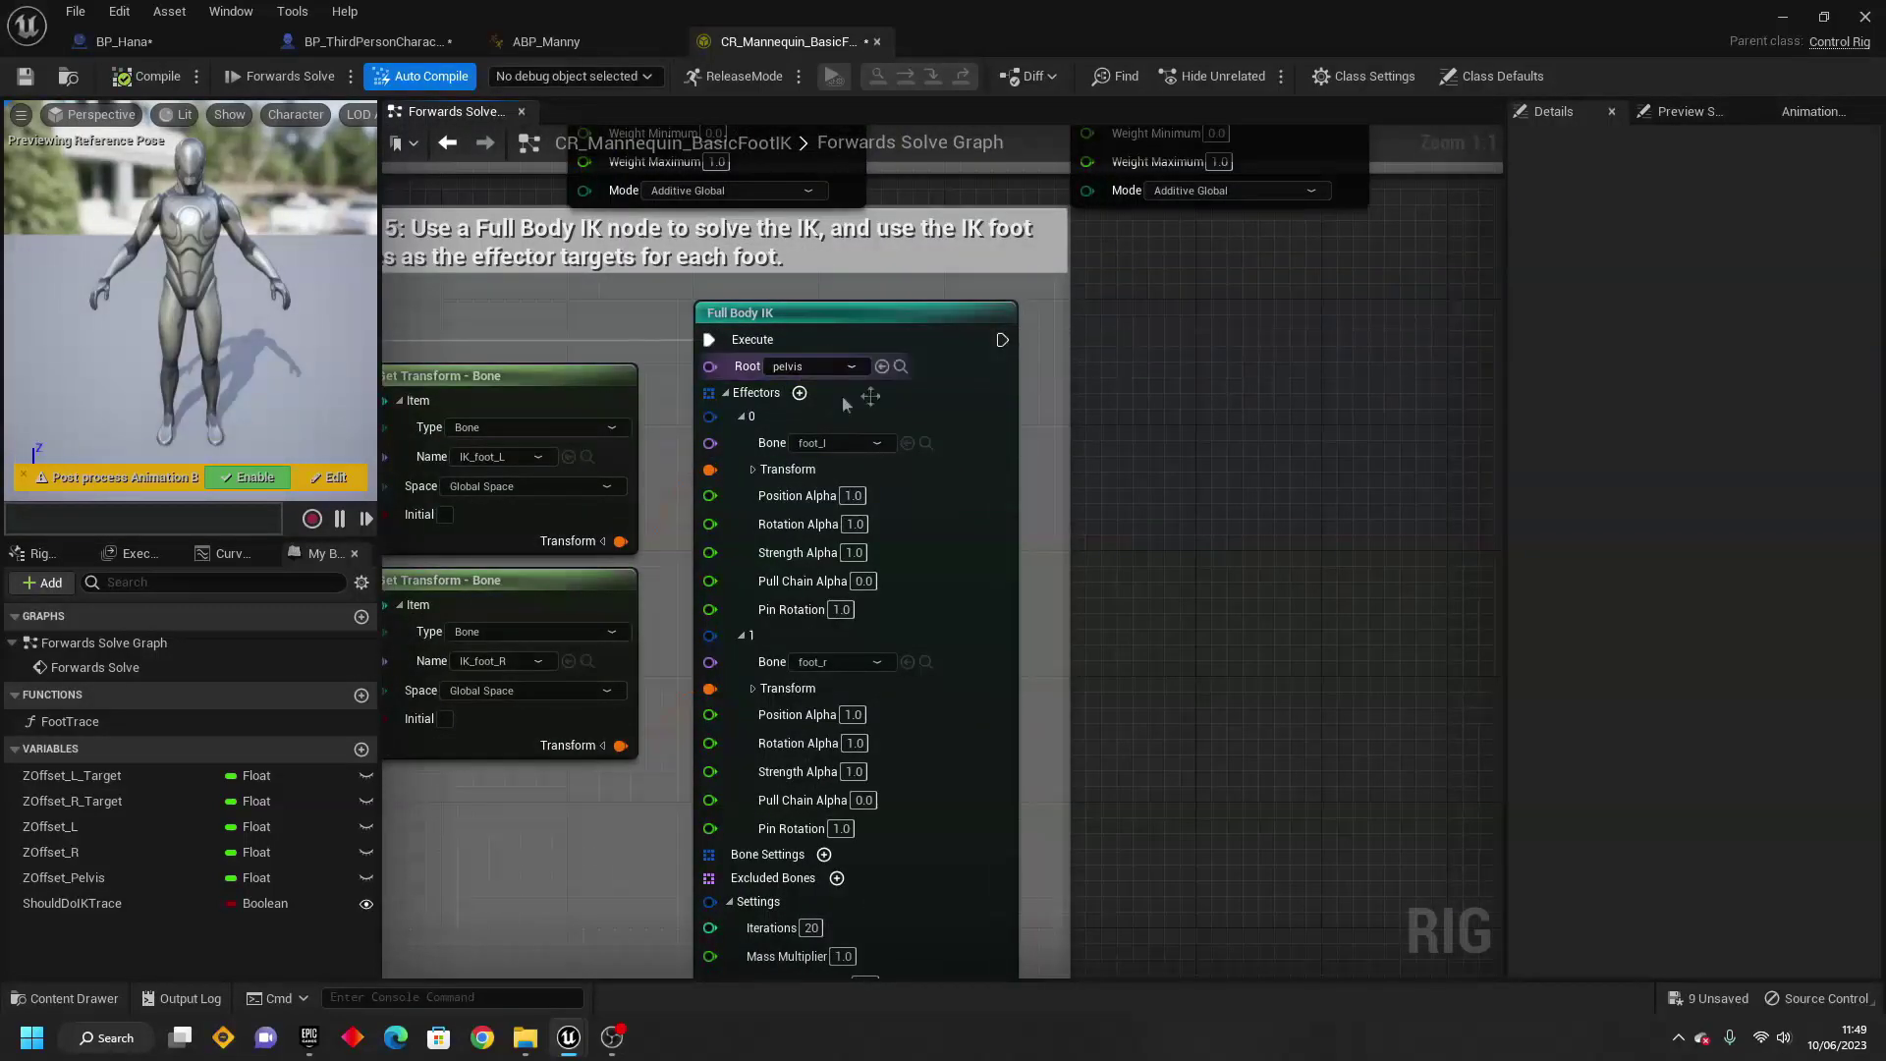
pyautogui.click(857, 368)
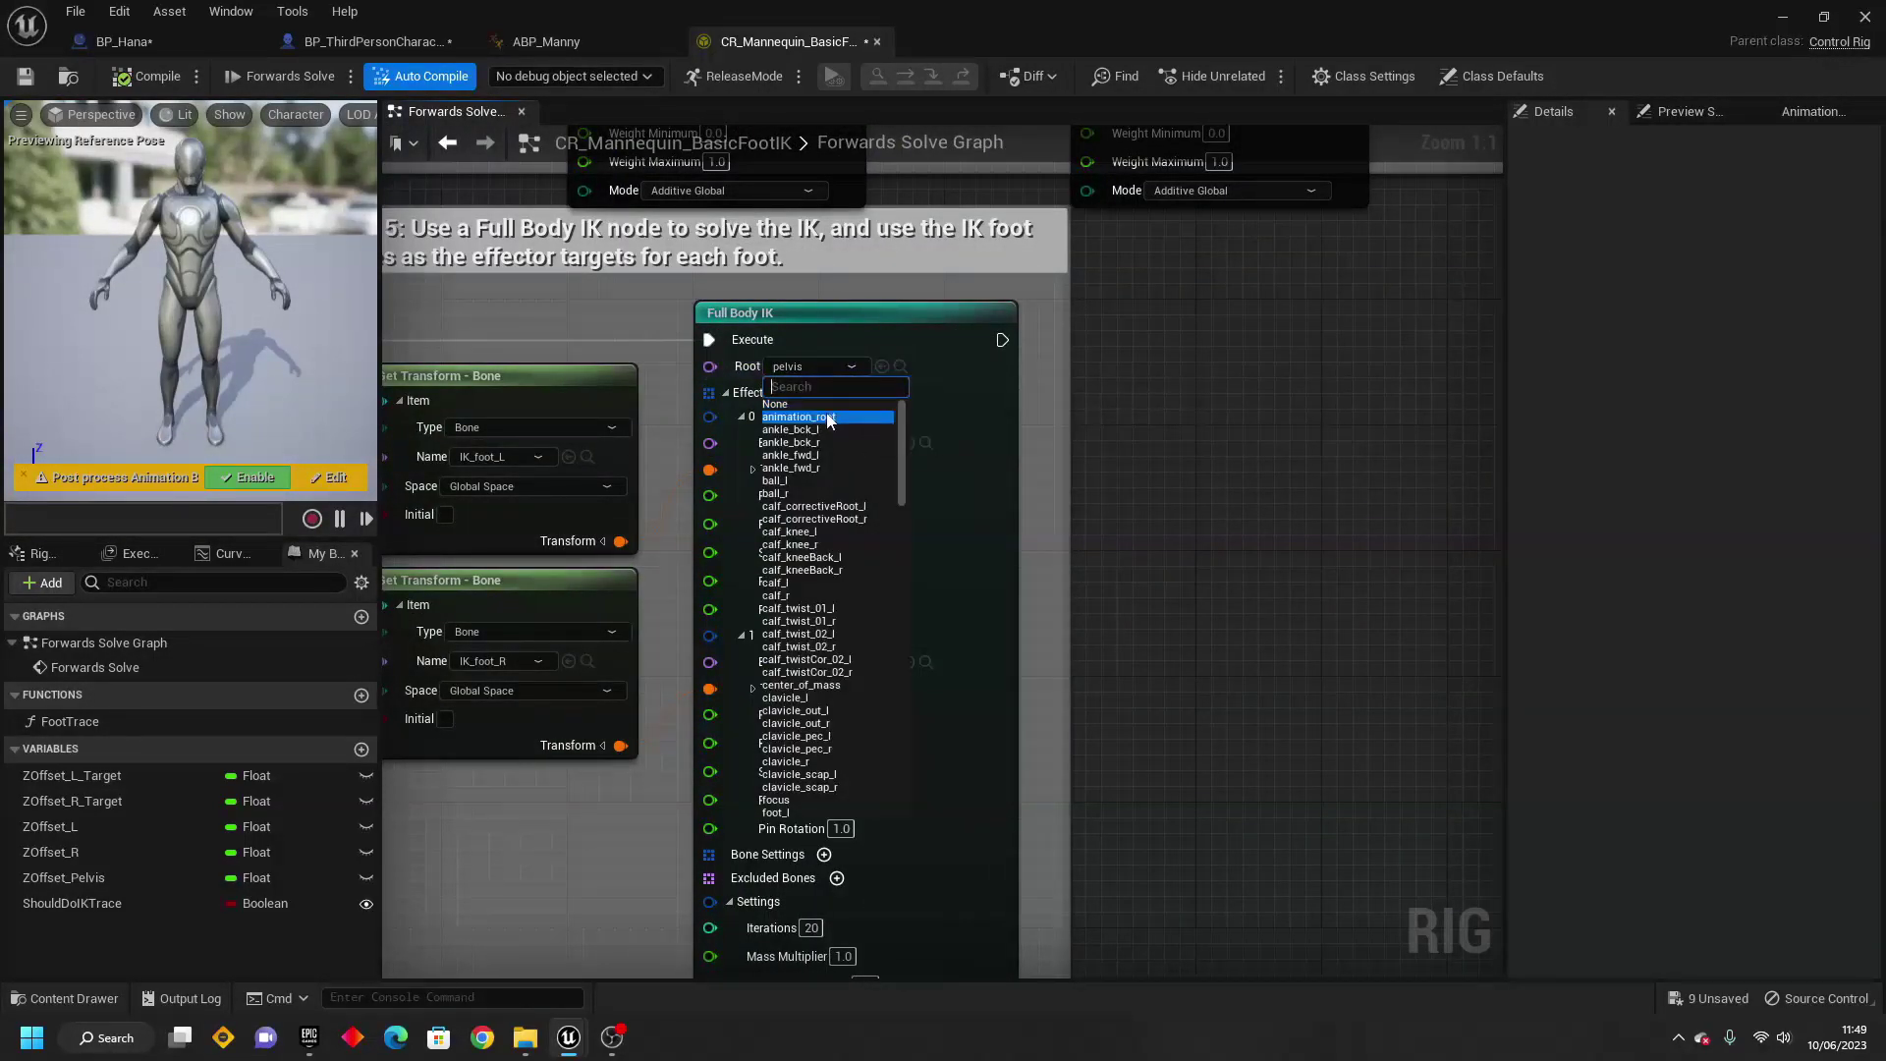
pyautogui.click(837, 403)
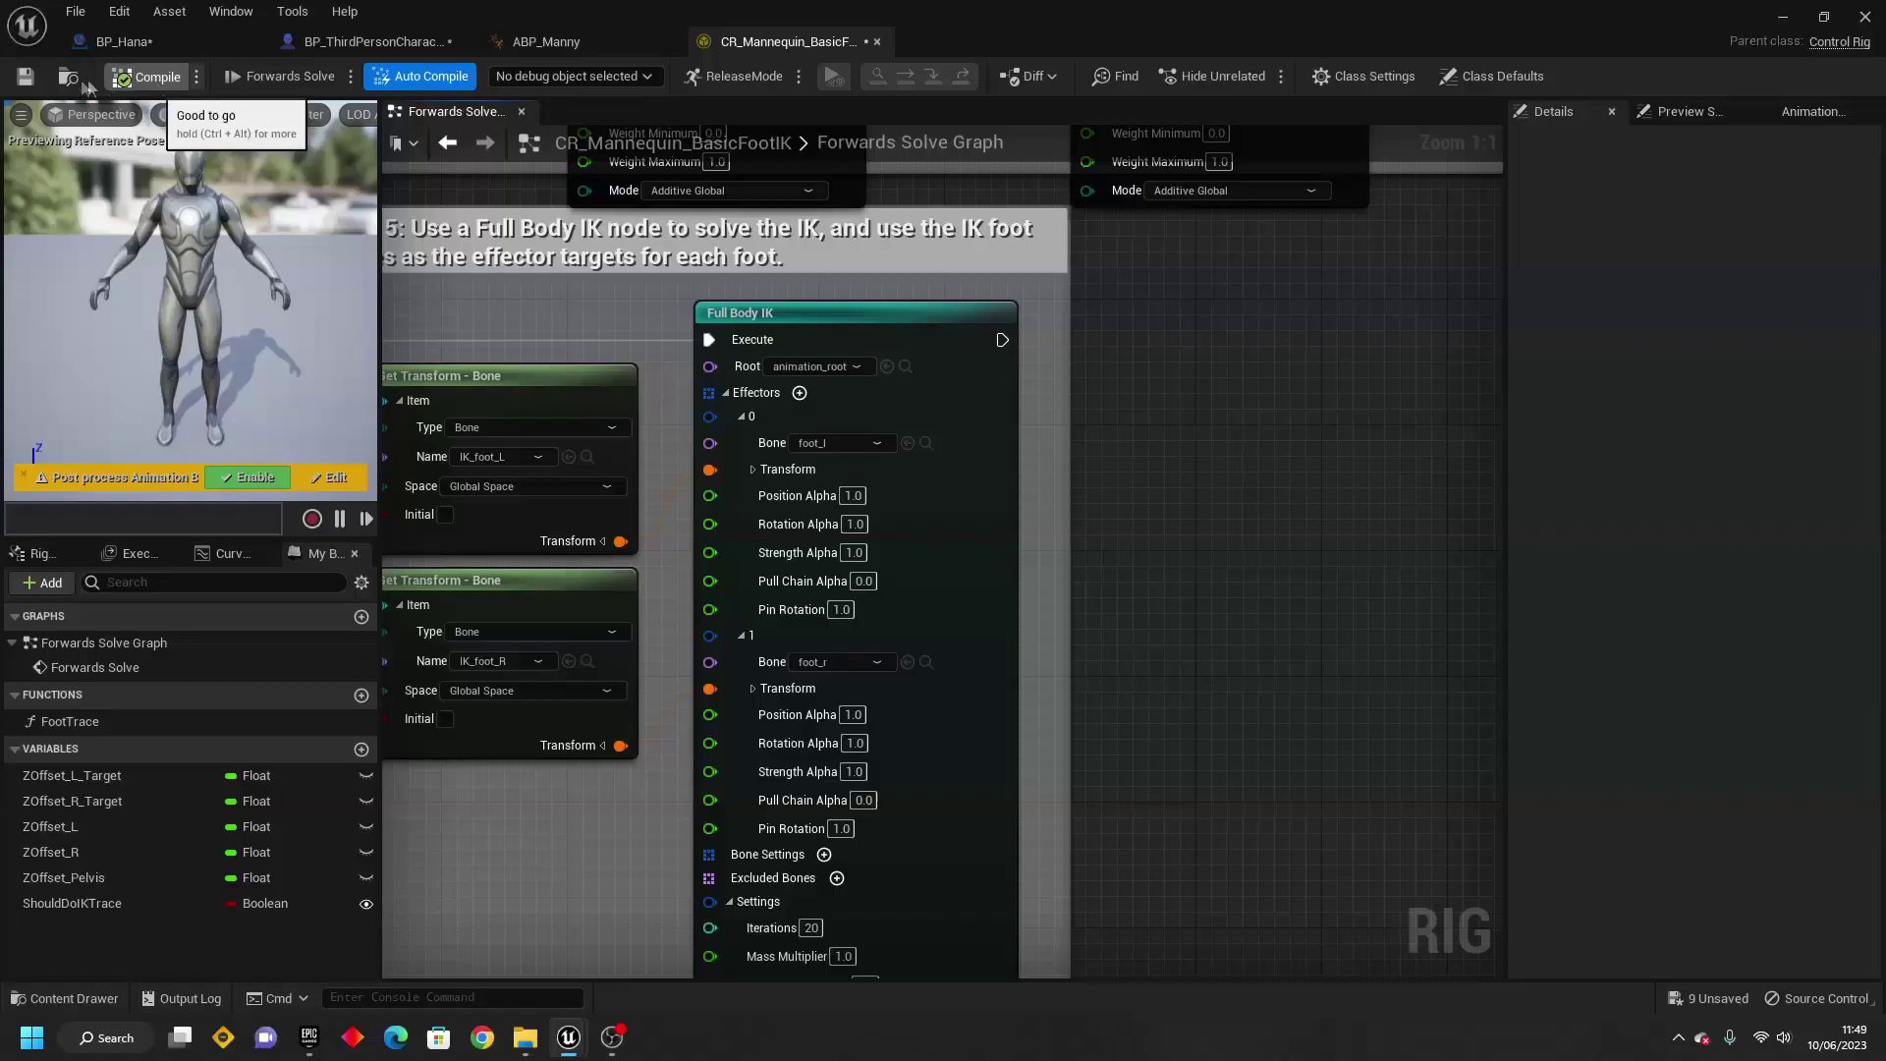
# Save the CR_Mannequin_BasicFootIK control rig and play-test the character in ThirdPersonMap by running around and jumping, ending the play session.
pyautogui.hotkey('ctrl', 's')
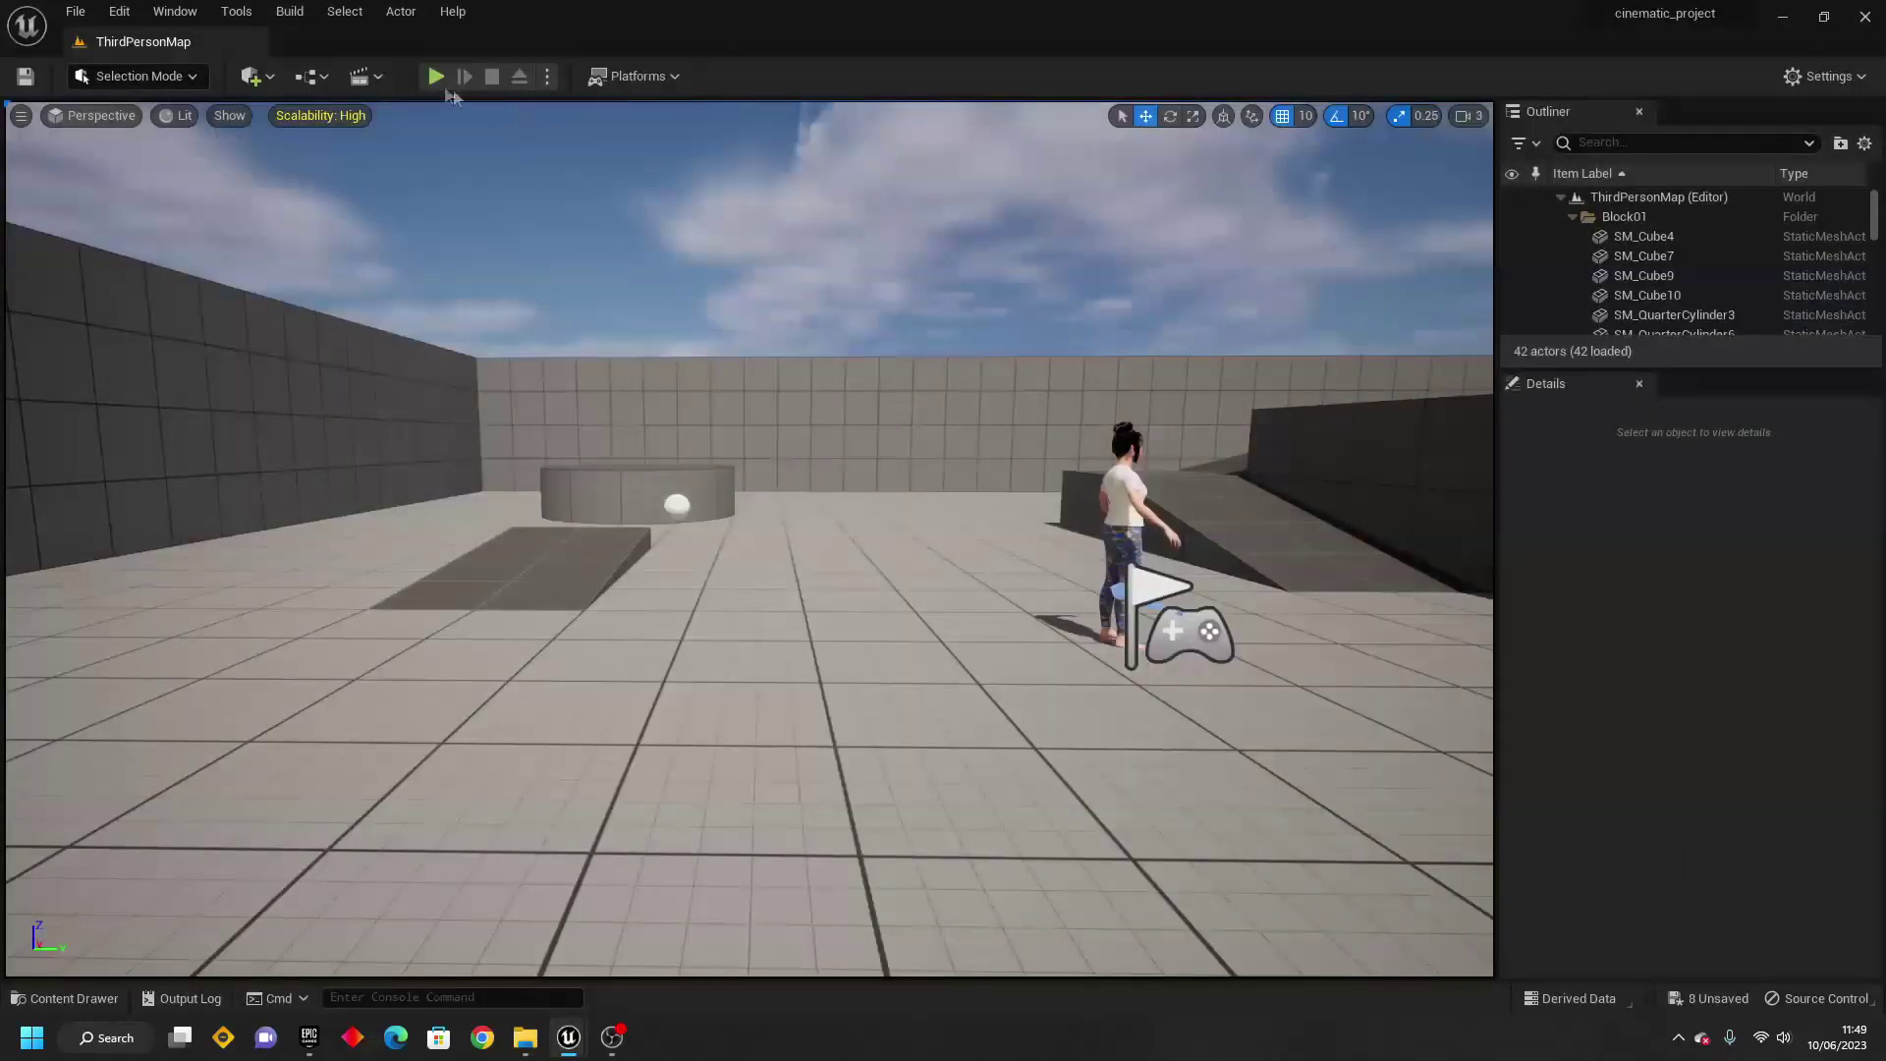
pyautogui.click(436, 75)
pyautogui.press('a')
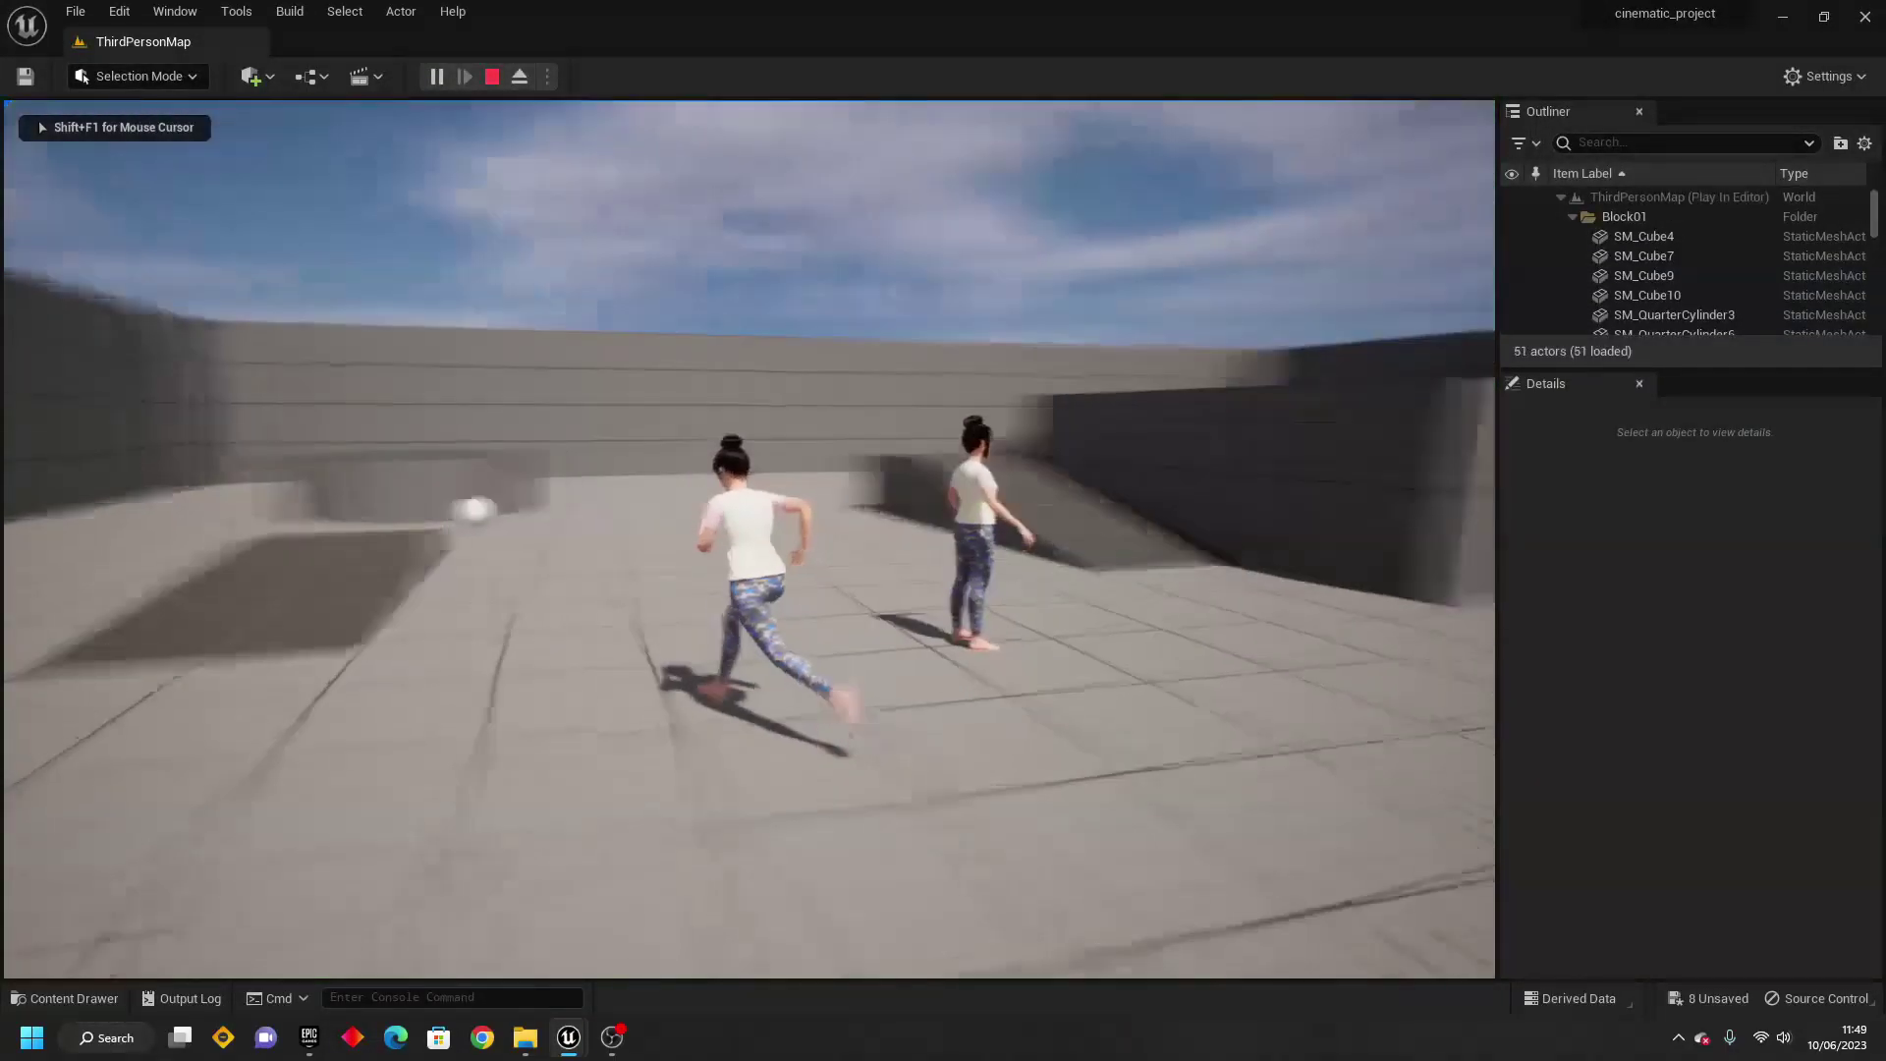
pyautogui.press('w')
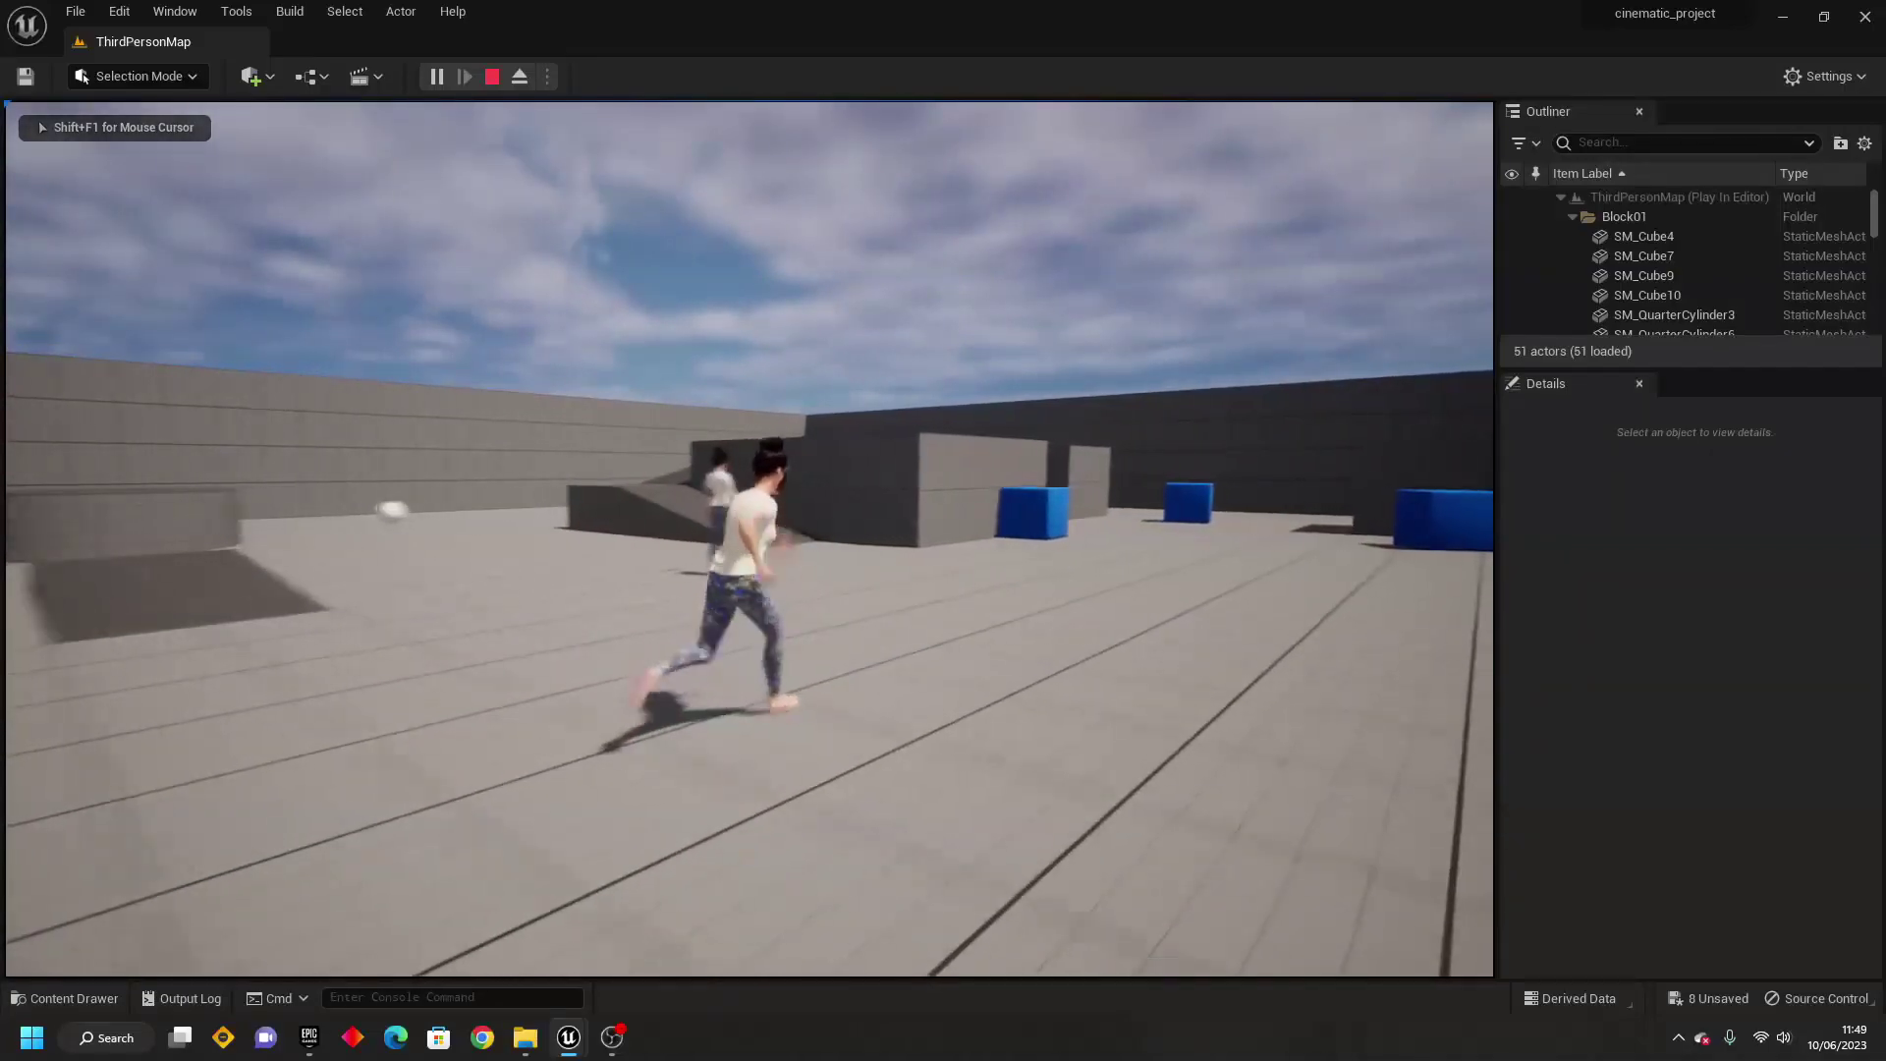
pyautogui.press('space')
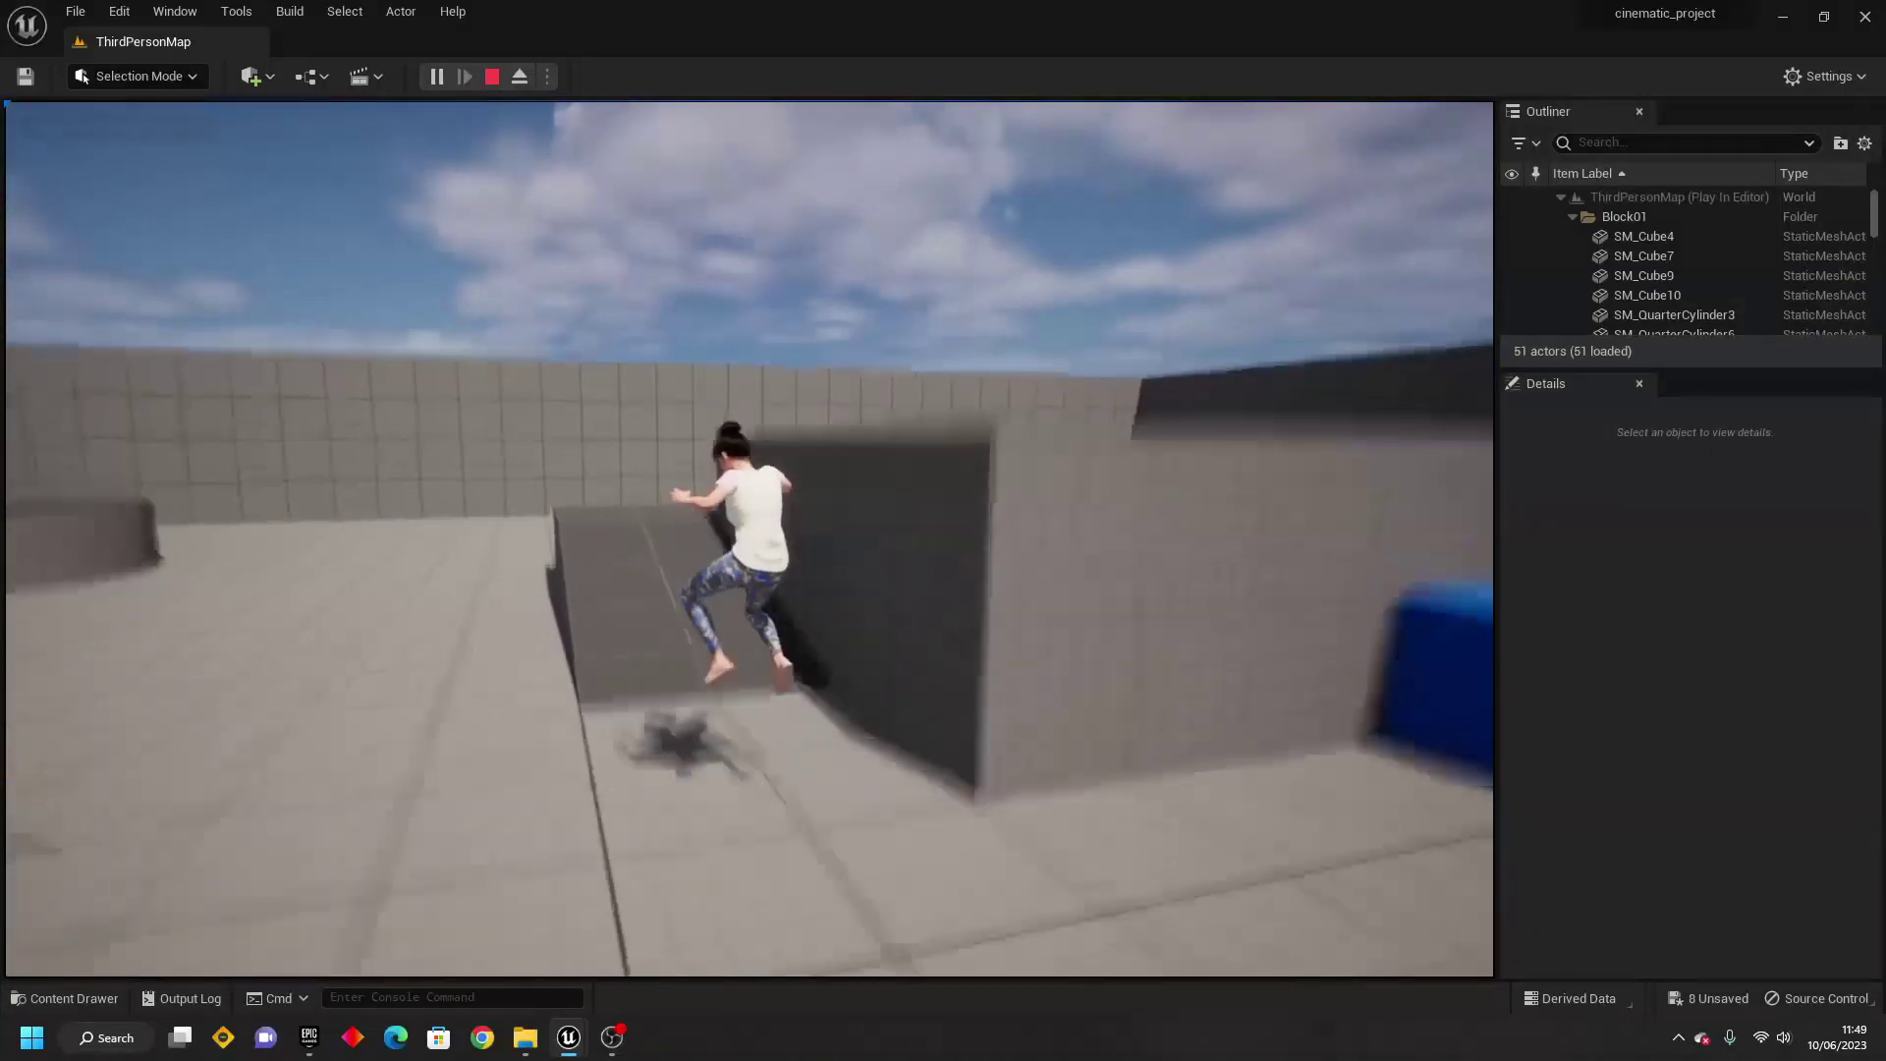
pyautogui.press('s')
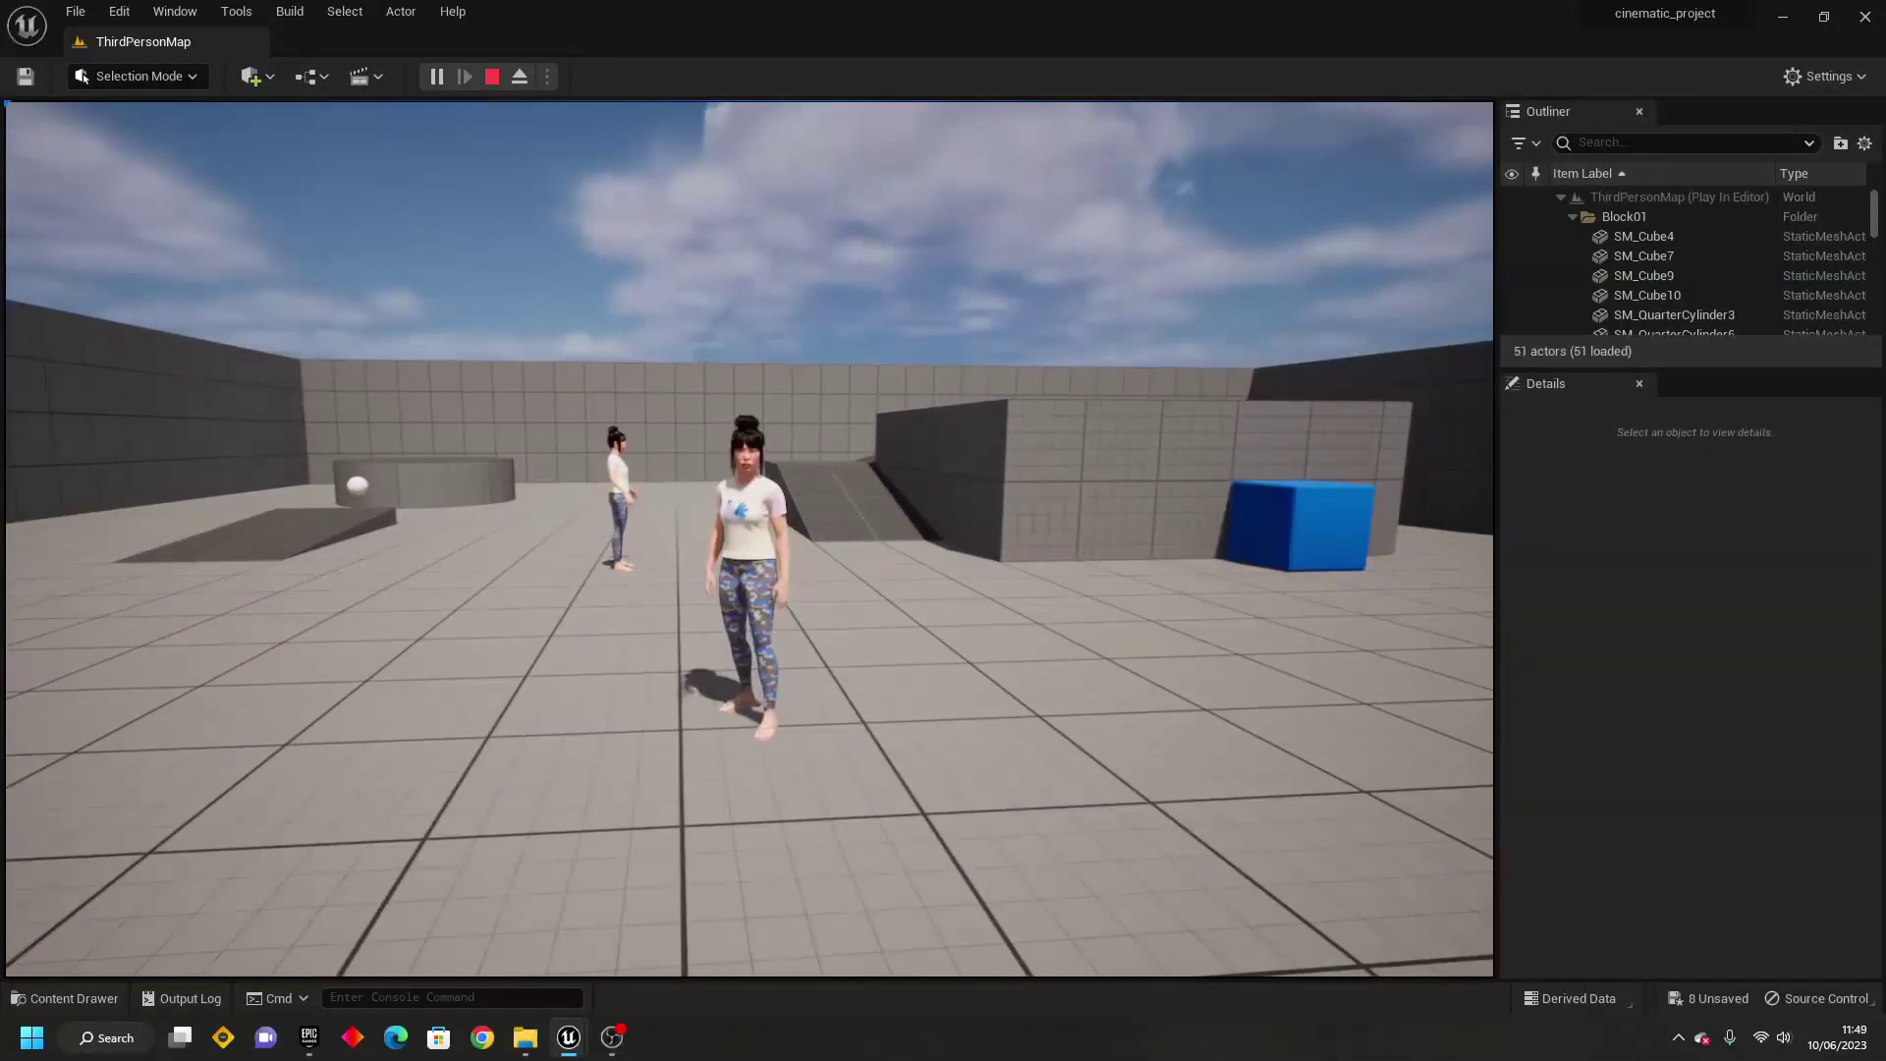
pyautogui.press('Escape')
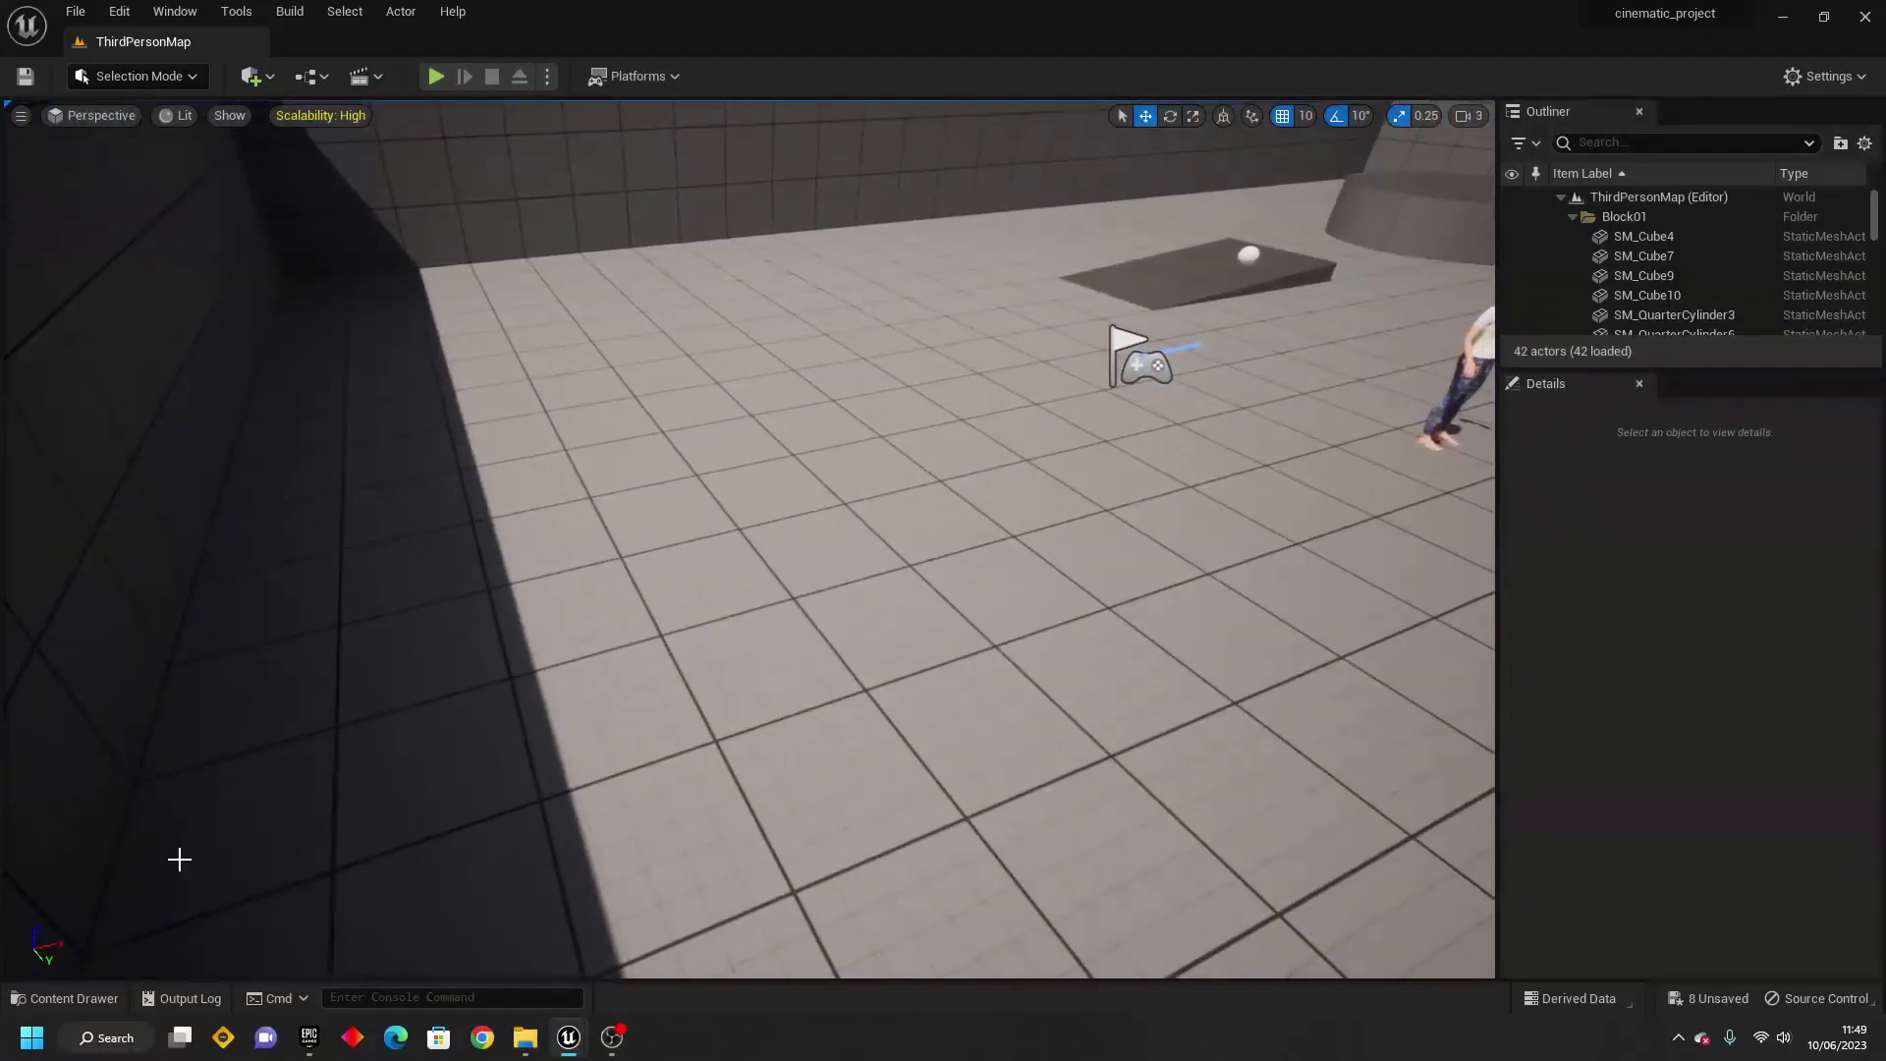
# Bring up the project's content folders to browse its assets.
pyautogui.click(51, 1000)
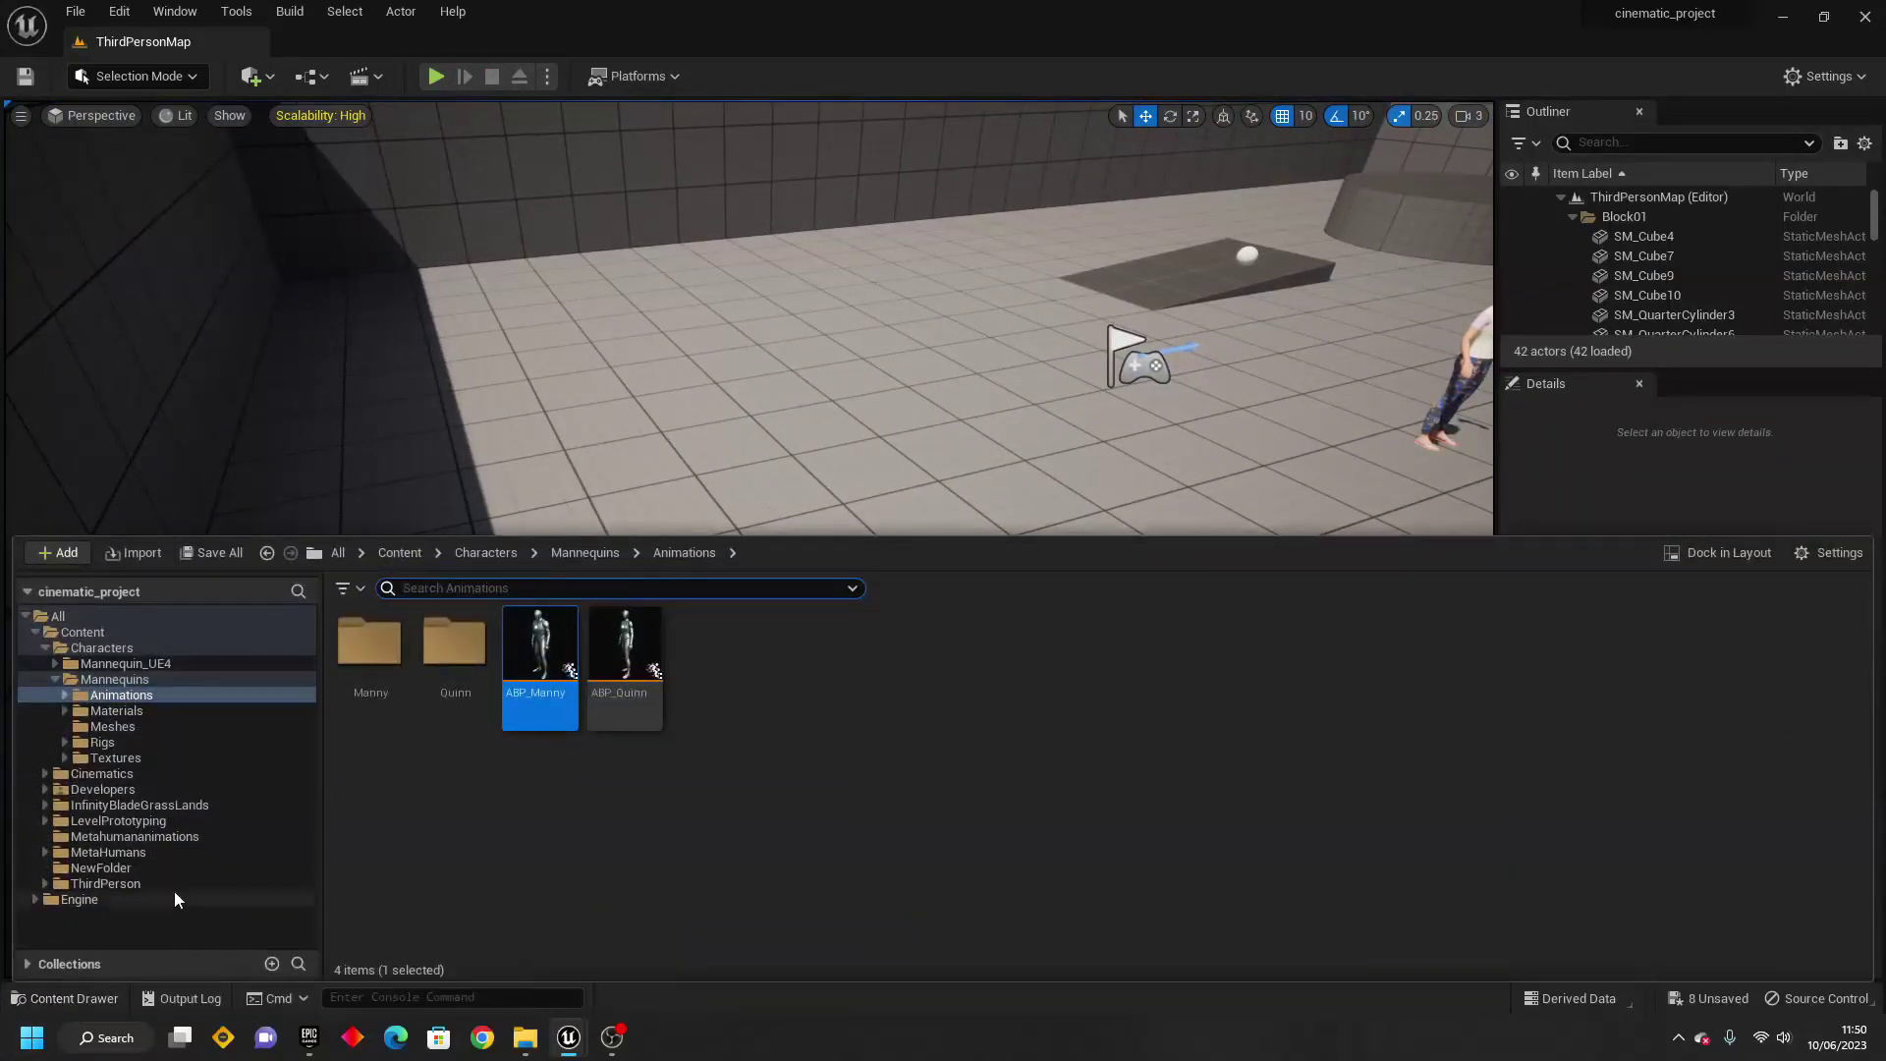